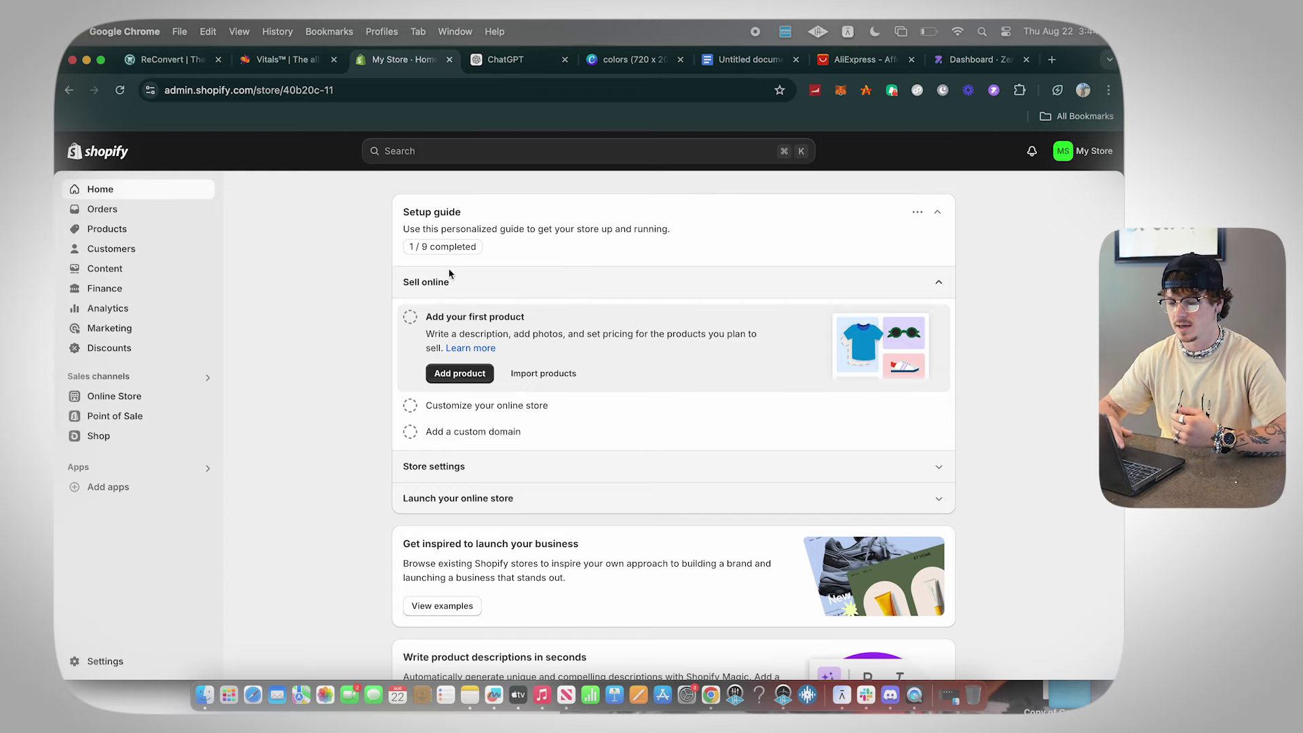
- Open the online store's themes page and look over the current Dawn theme and the popular free themes
left_click(139, 397)
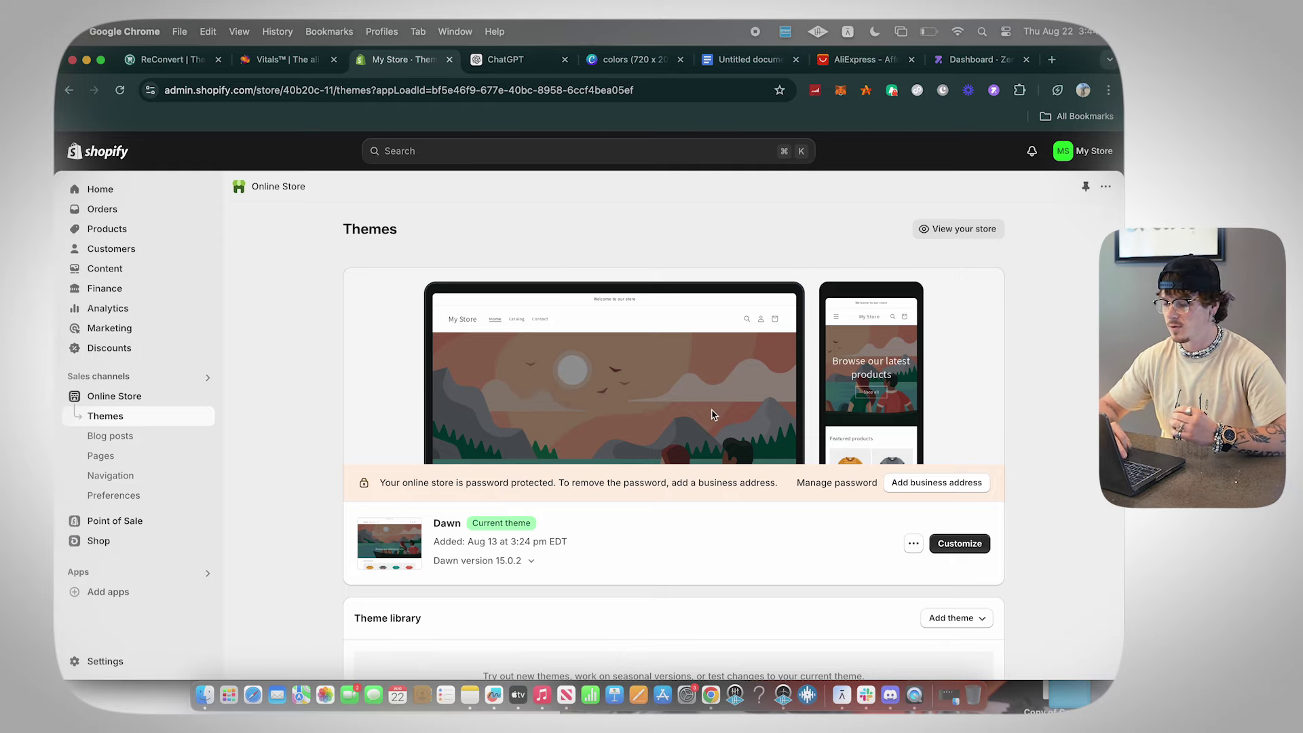
scroll(714, 416, "down", 2)
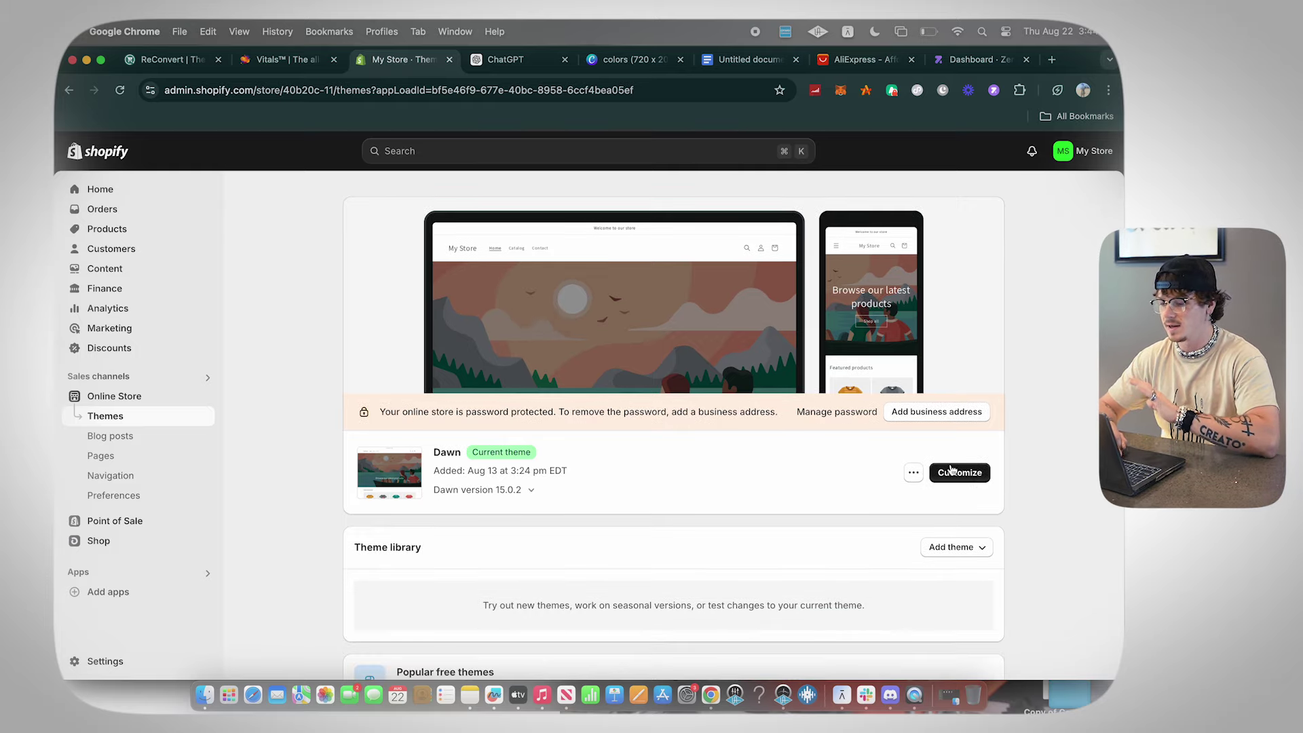
scroll(734, 488, "down", 6)
scroll(734, 489, "down", 9)
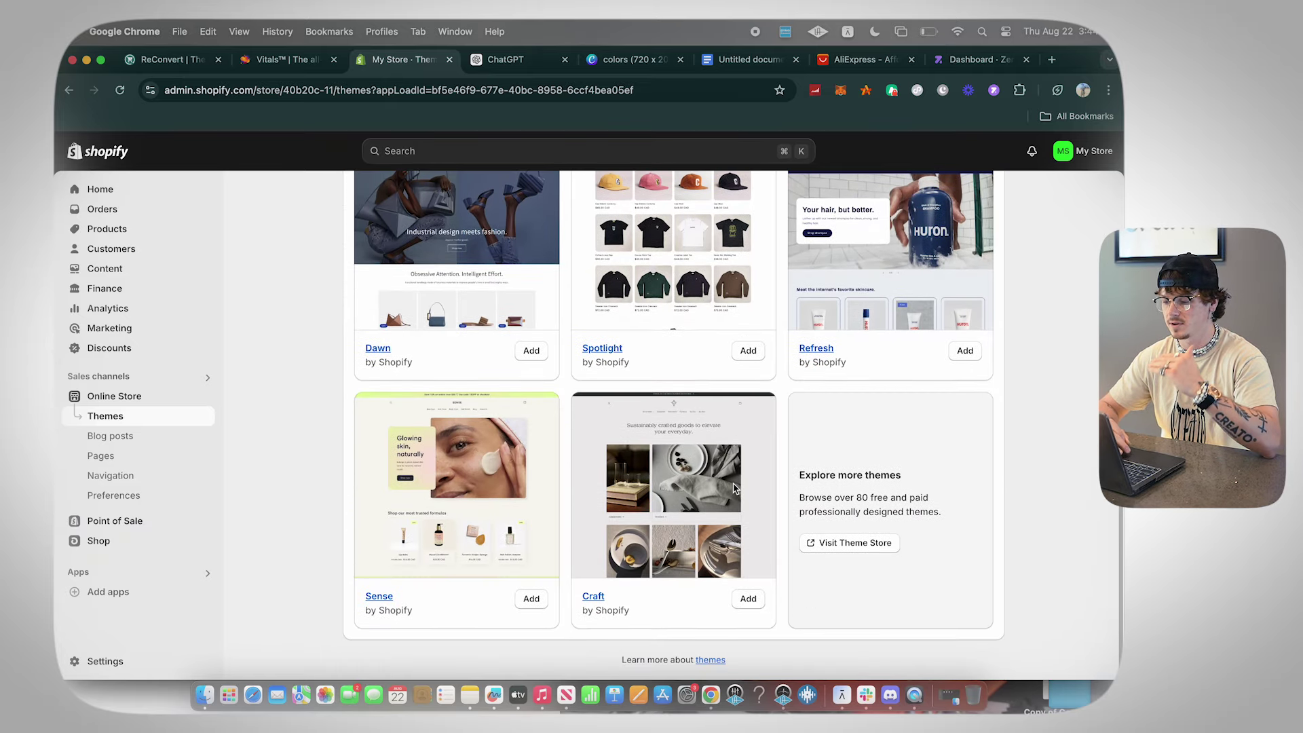
- Visit the Shopify Theme Store from the themes page and filter the catalogue to free themes only
left_click(853, 544)
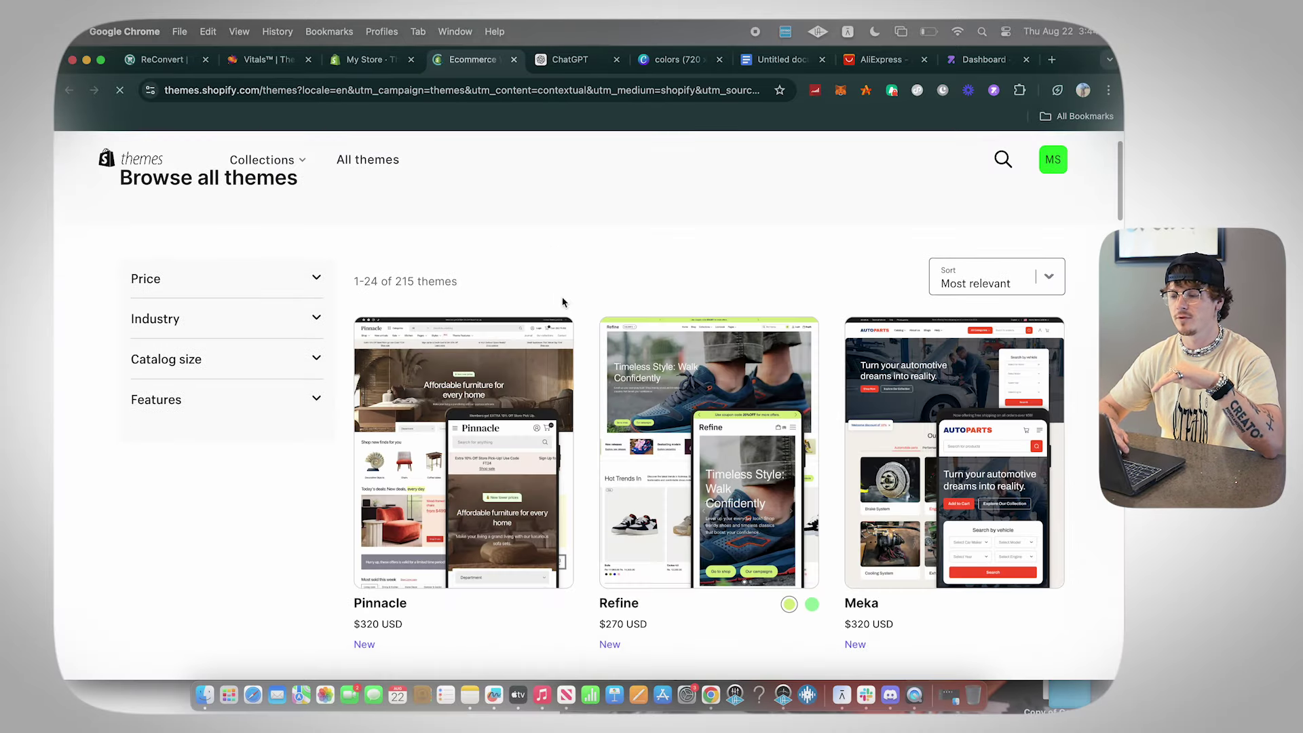
key("ctrl+shift+Tab")
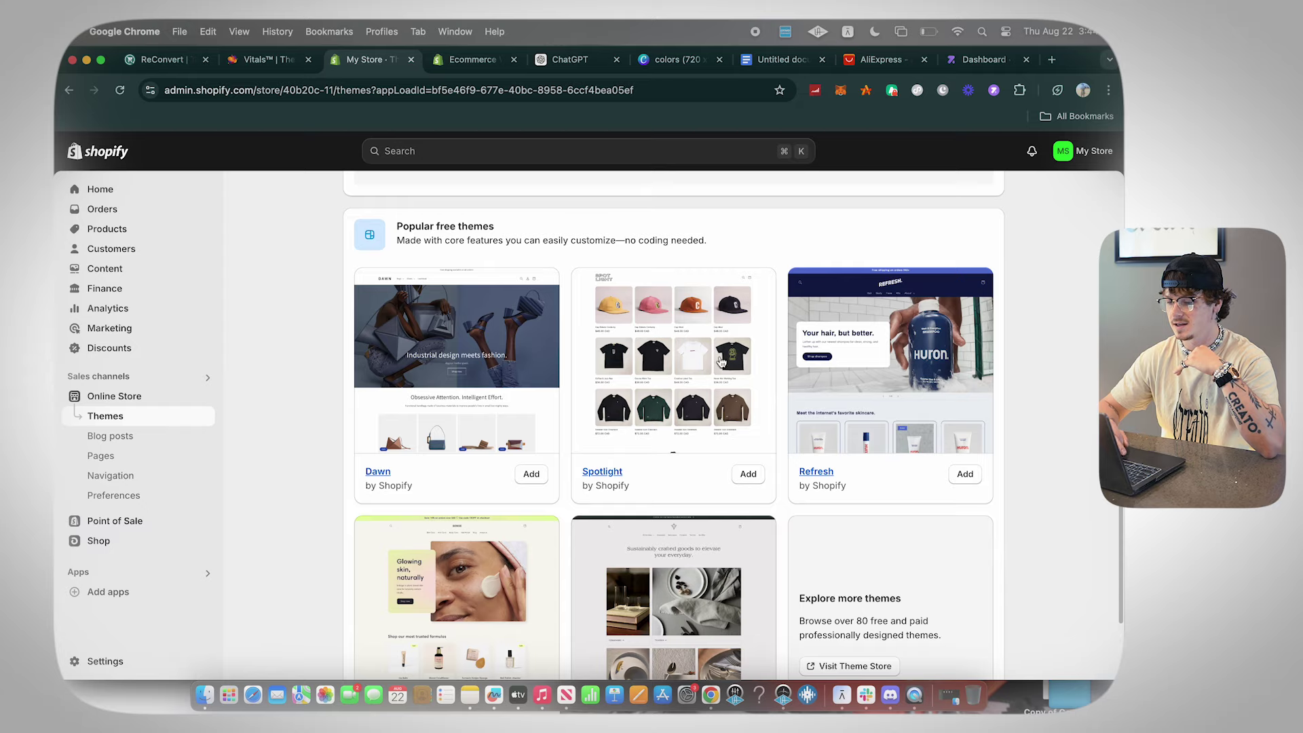
key("ctrl+Tab")
scroll(467, 428, "down", 3)
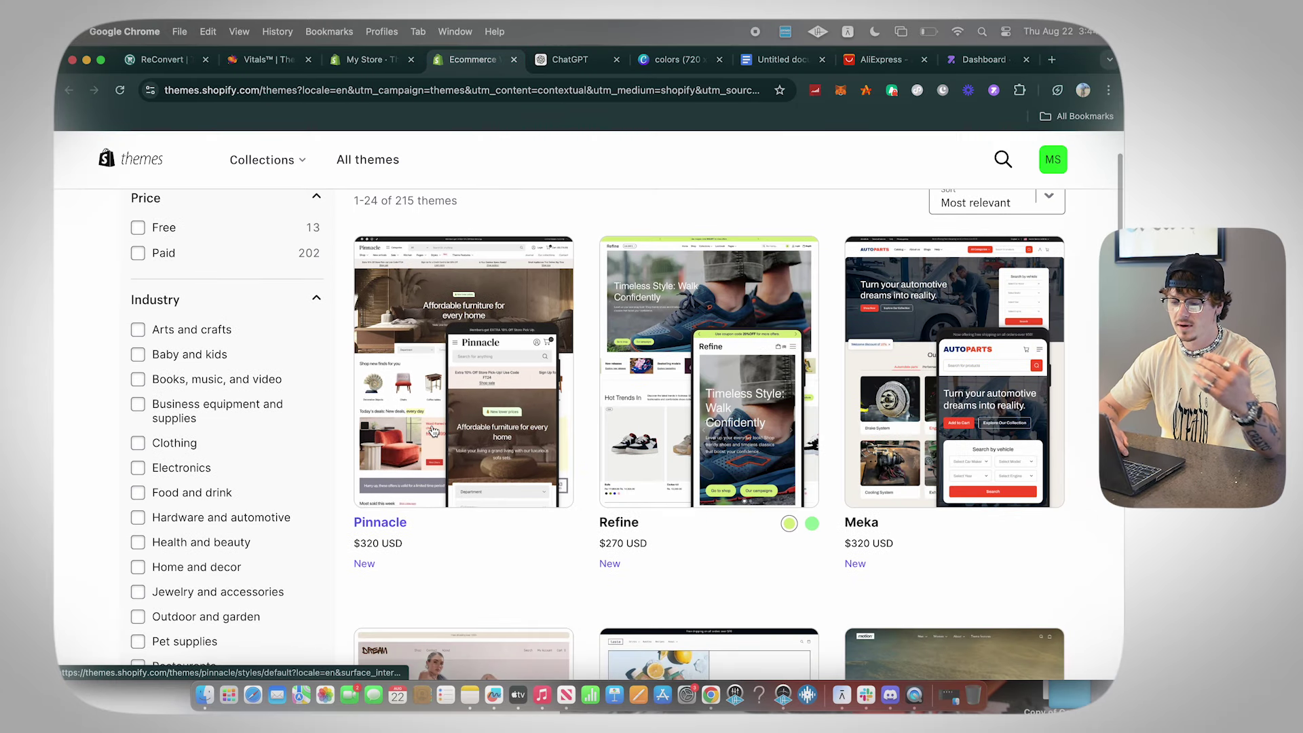
scroll(152, 228, "up", 2)
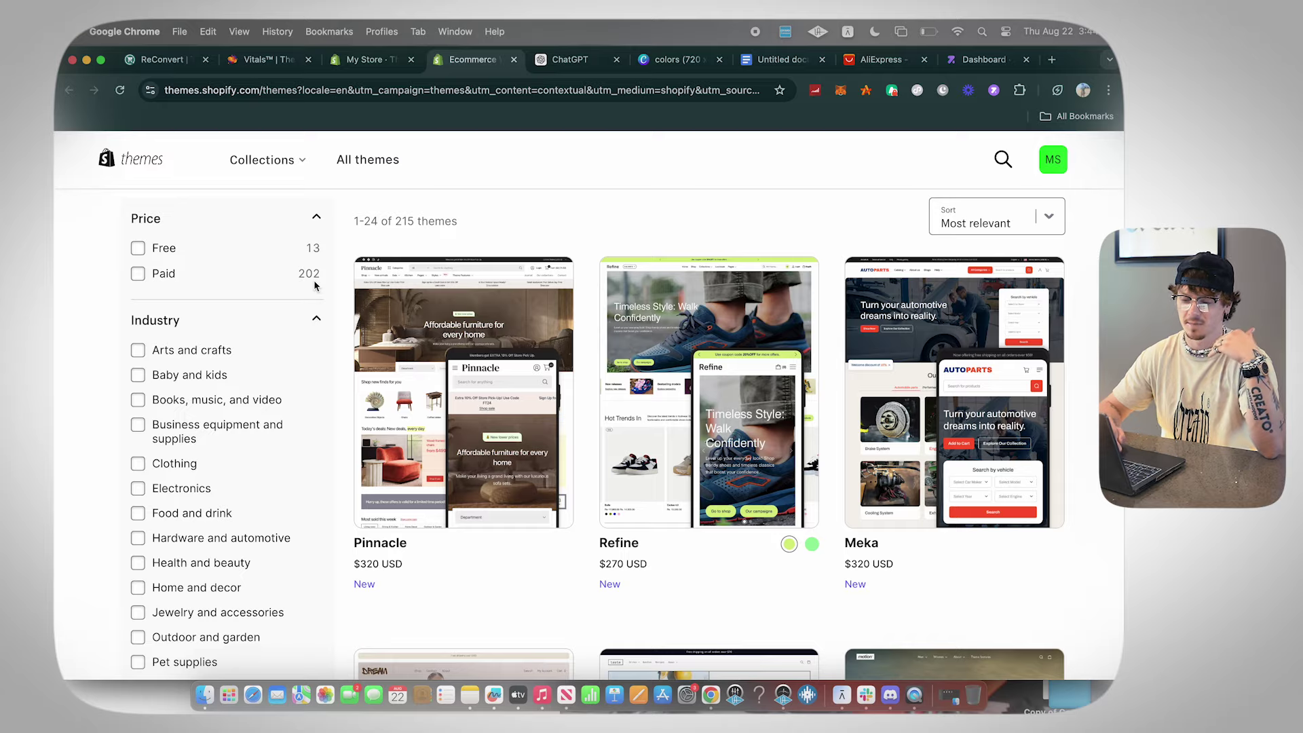
left_click(137, 248)
- Examine the whole list of free themes, comparing their previews and ratings from Ride through to Trade
scroll(330, 385, "down", 2)
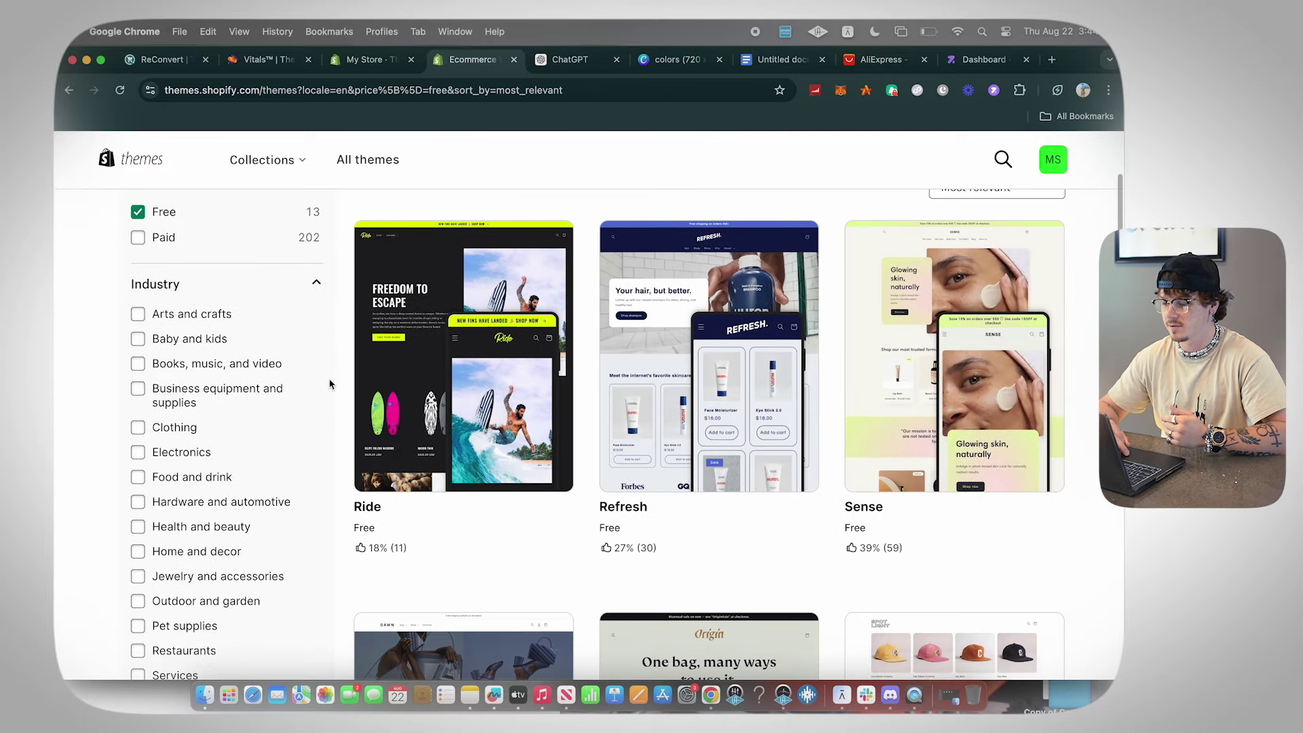
scroll(330, 384, "down", 10)
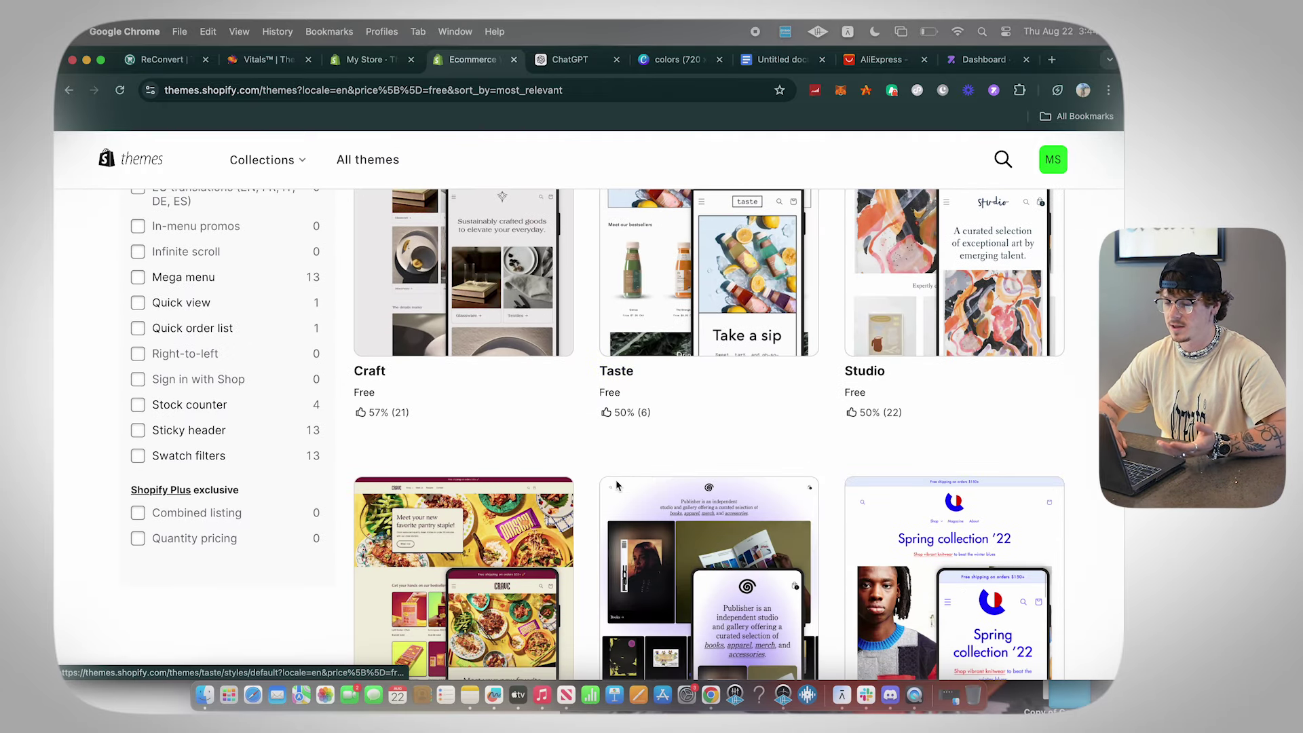
scroll(616, 484, "down", 2)
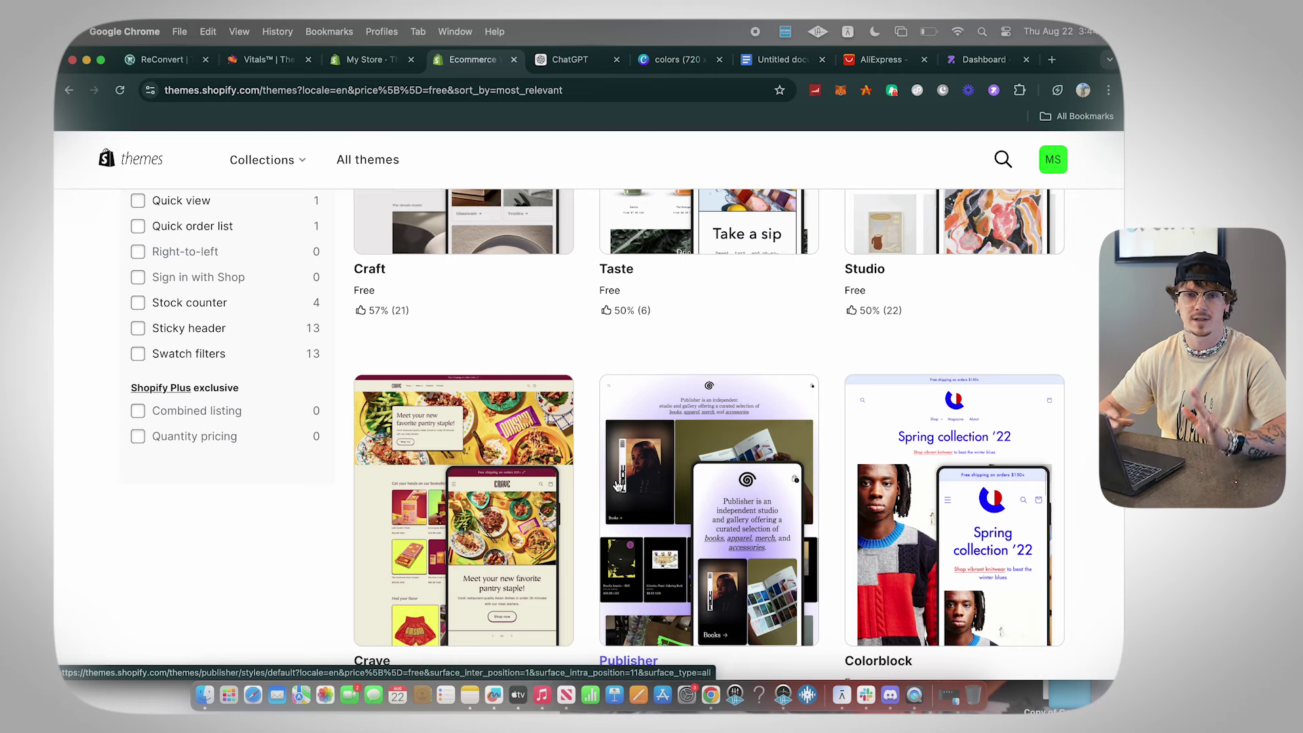
scroll(617, 484, "down", 8)
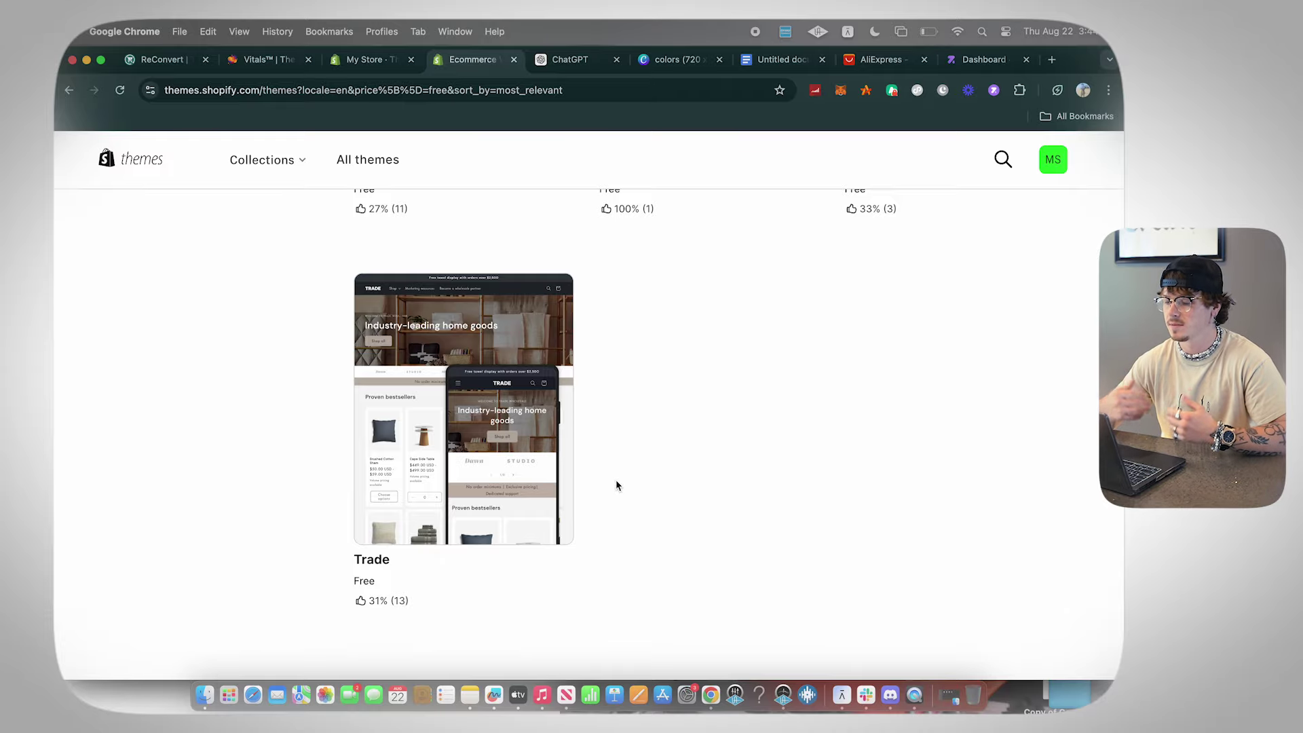
scroll(617, 485, "up", 15)
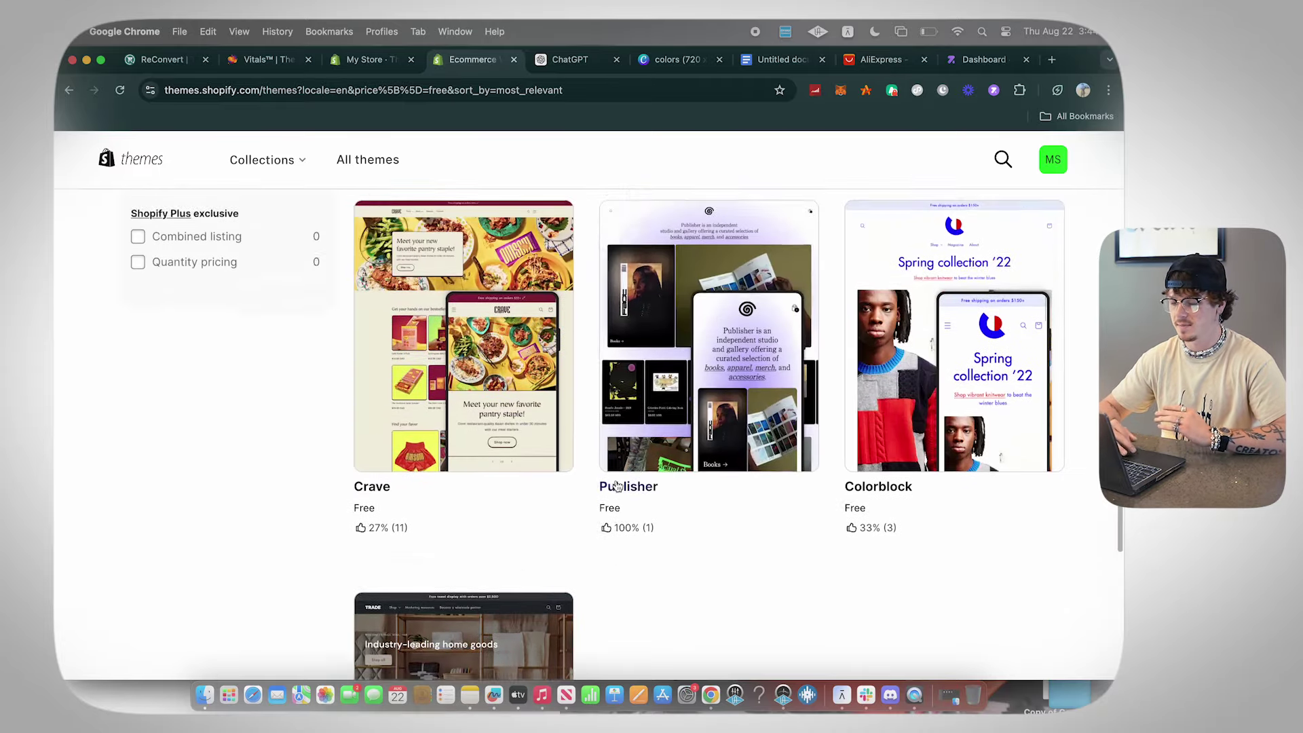
scroll(616, 484, "up", 7)
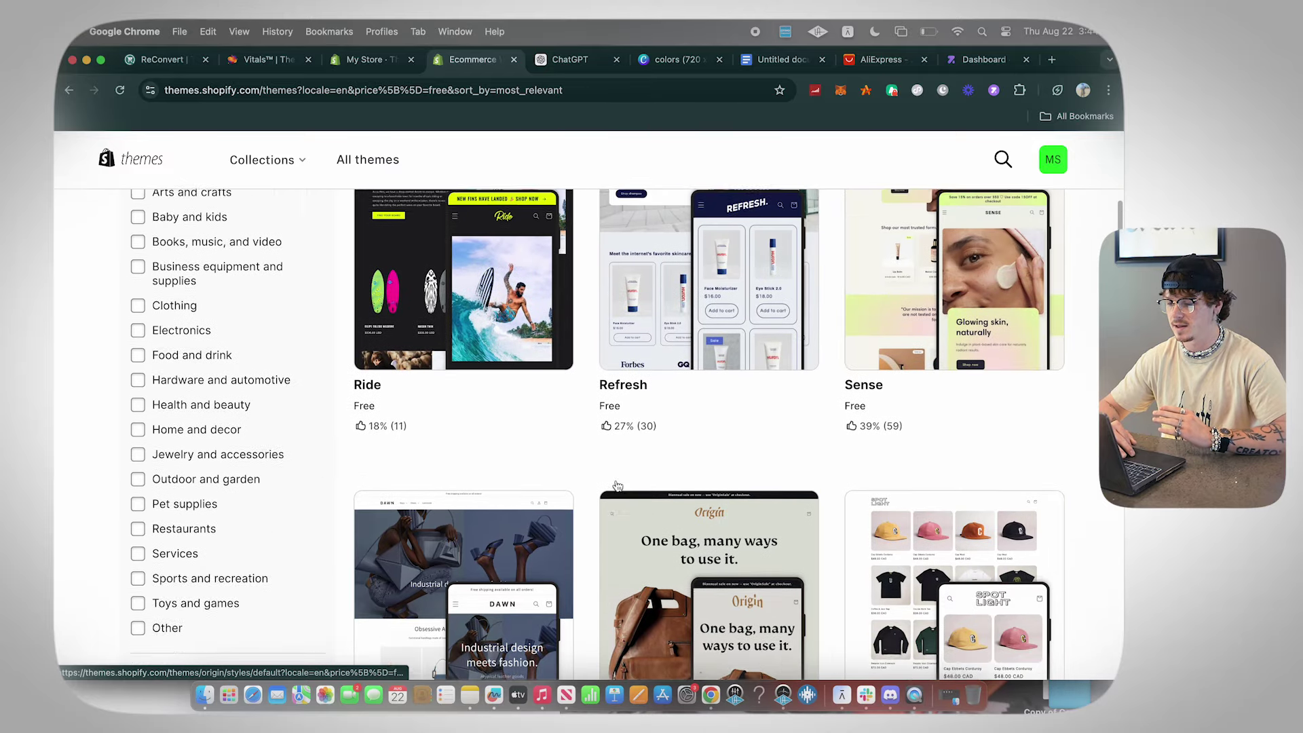
scroll(616, 485, "down", 4)
scroll(616, 480, "down", 5)
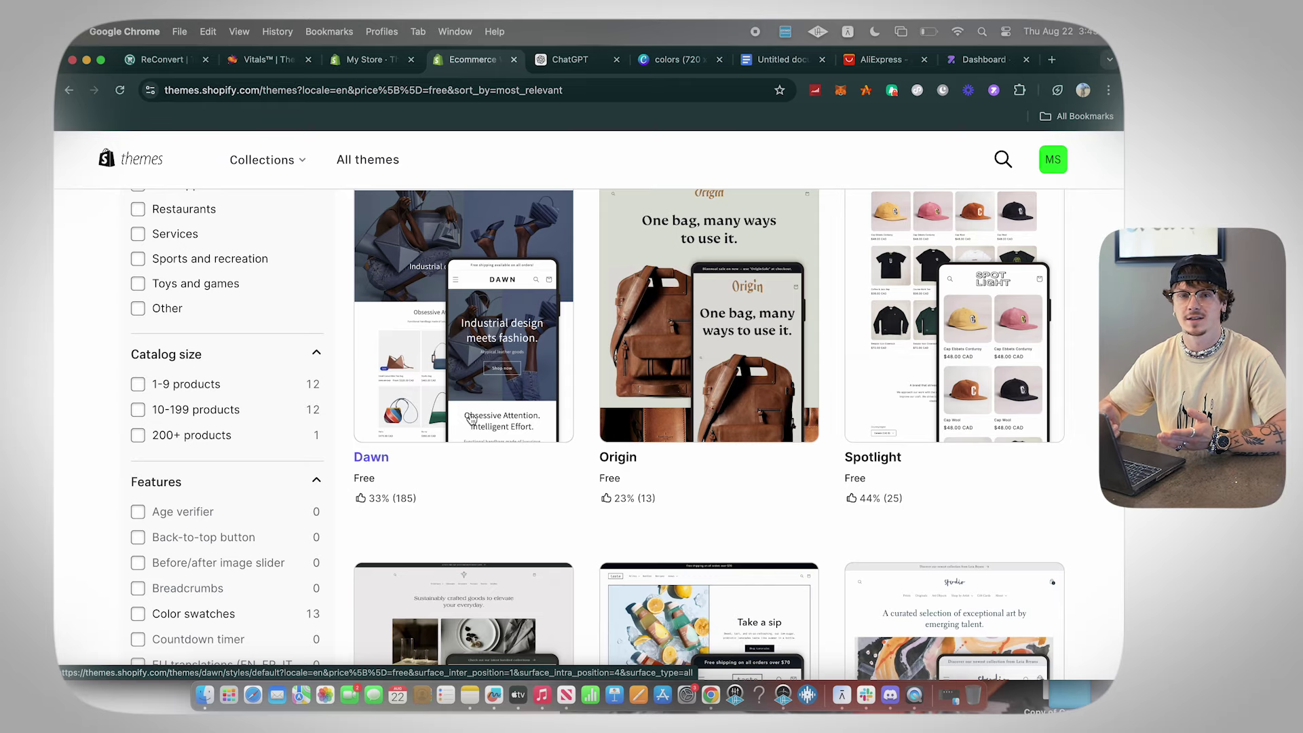
scroll(472, 419, "up", 7)
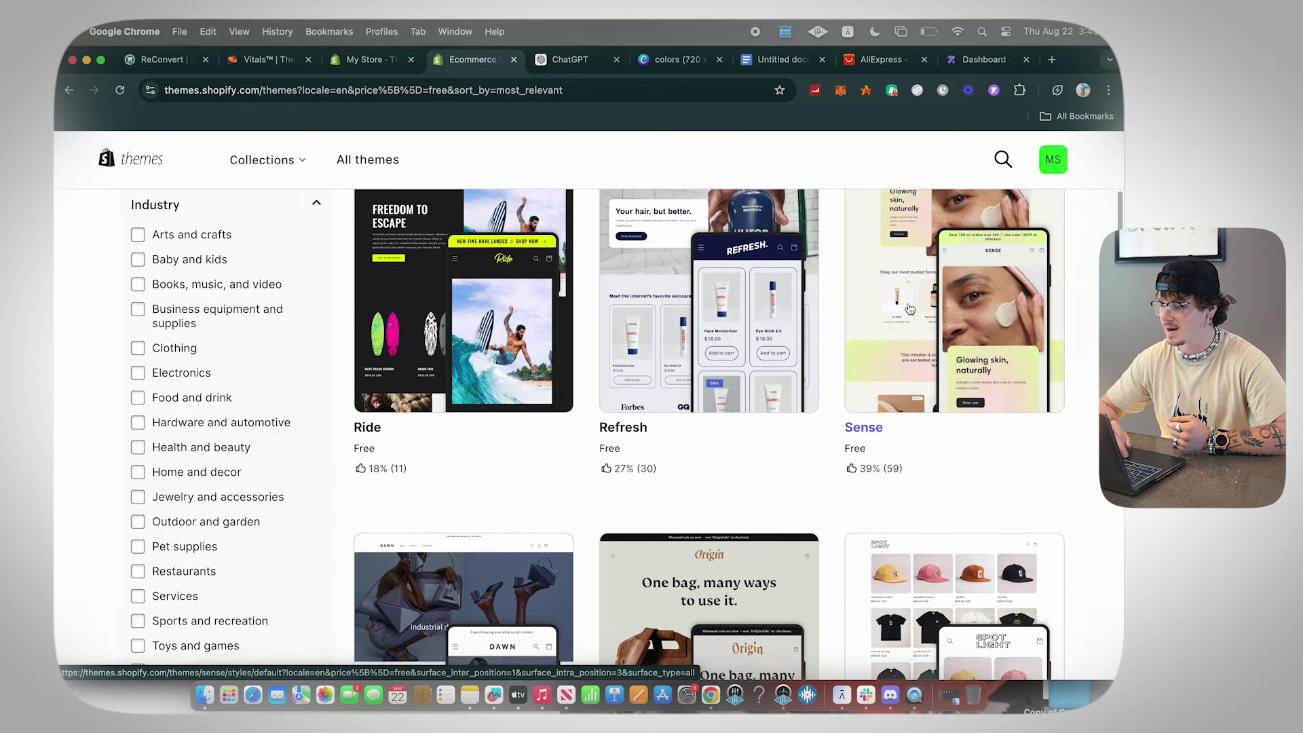
scroll(937, 389, "down", 18)
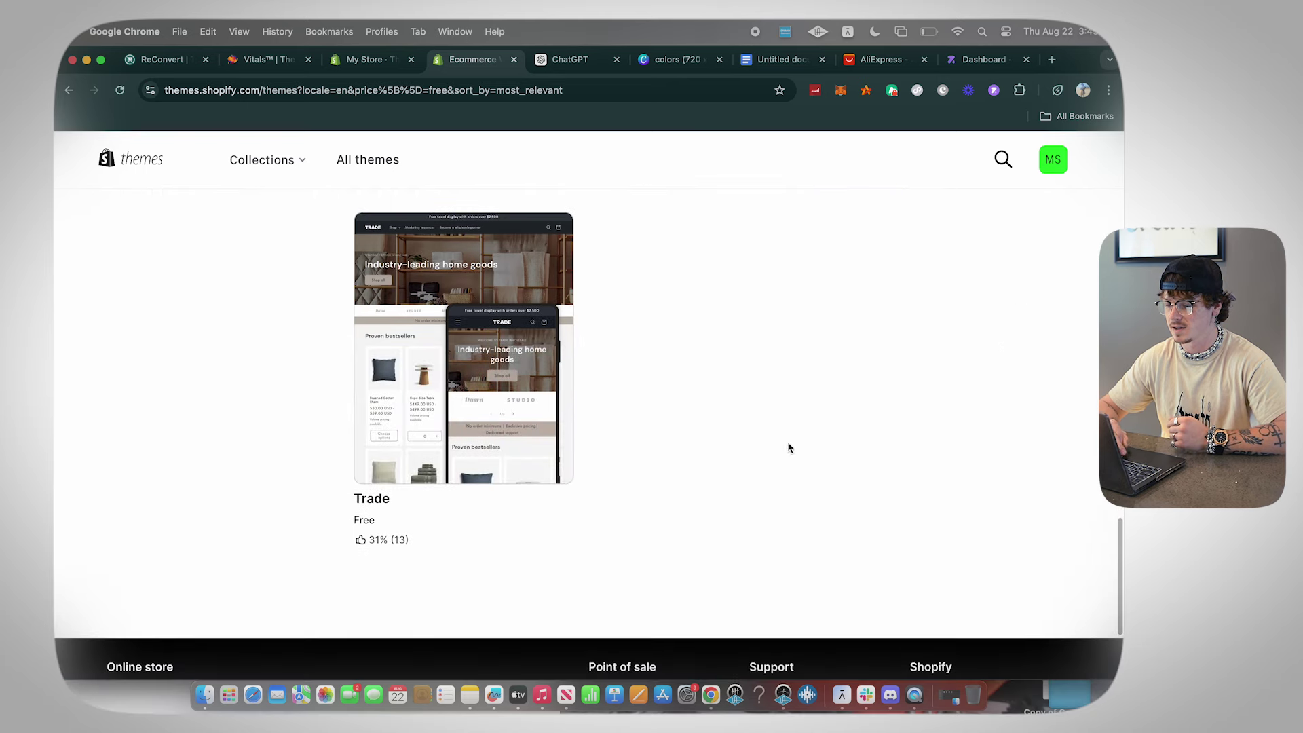
- View the Trade theme's detail page and demo preview, and return to the list of free themes
left_click(394, 409)
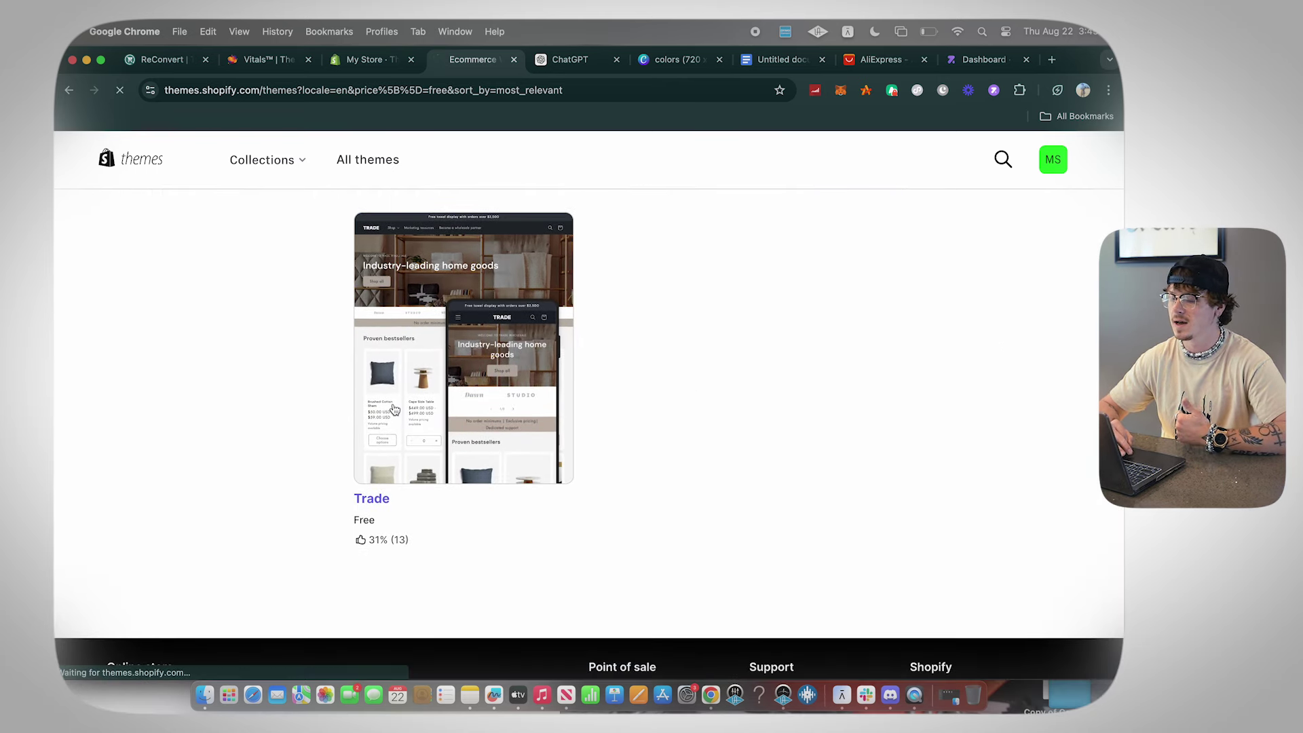
scroll(617, 418, "down", 8)
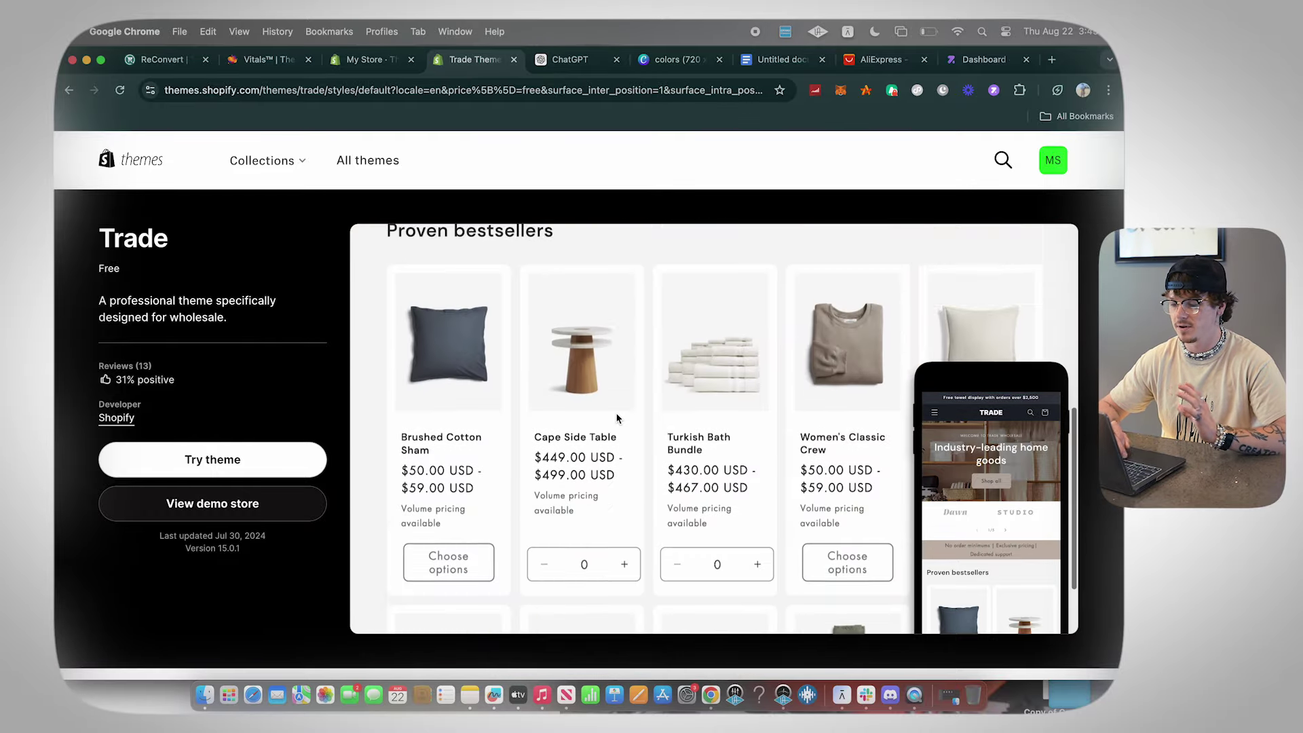
scroll(617, 418, "down", 3)
scroll(617, 418, "up", 10)
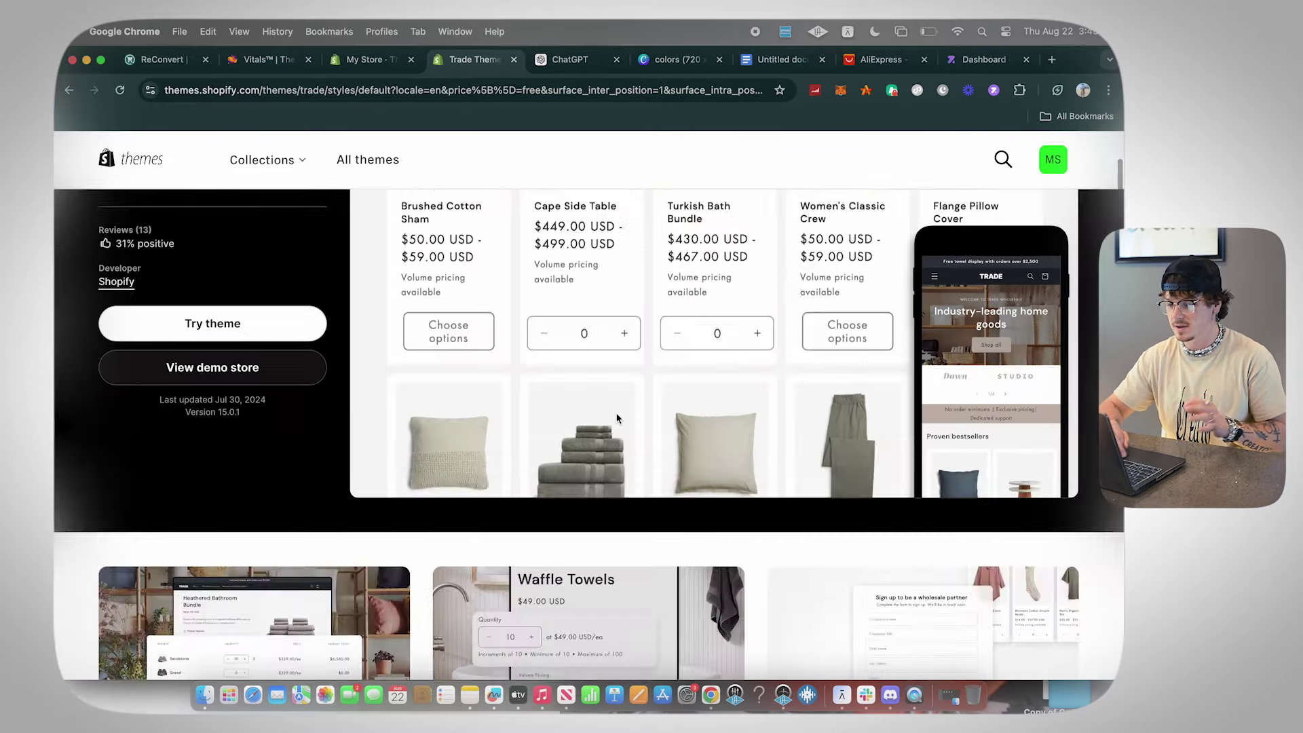
left_click(68, 99)
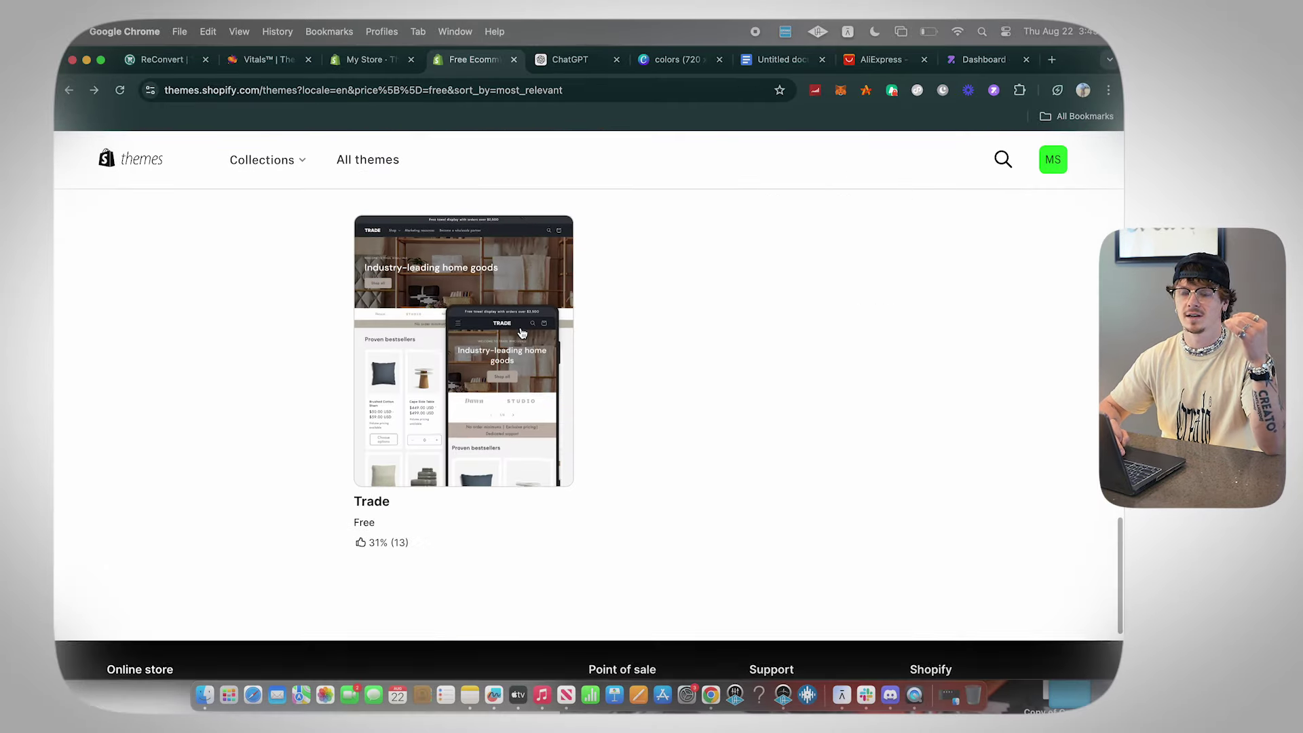
scroll(522, 332, "up", 1)
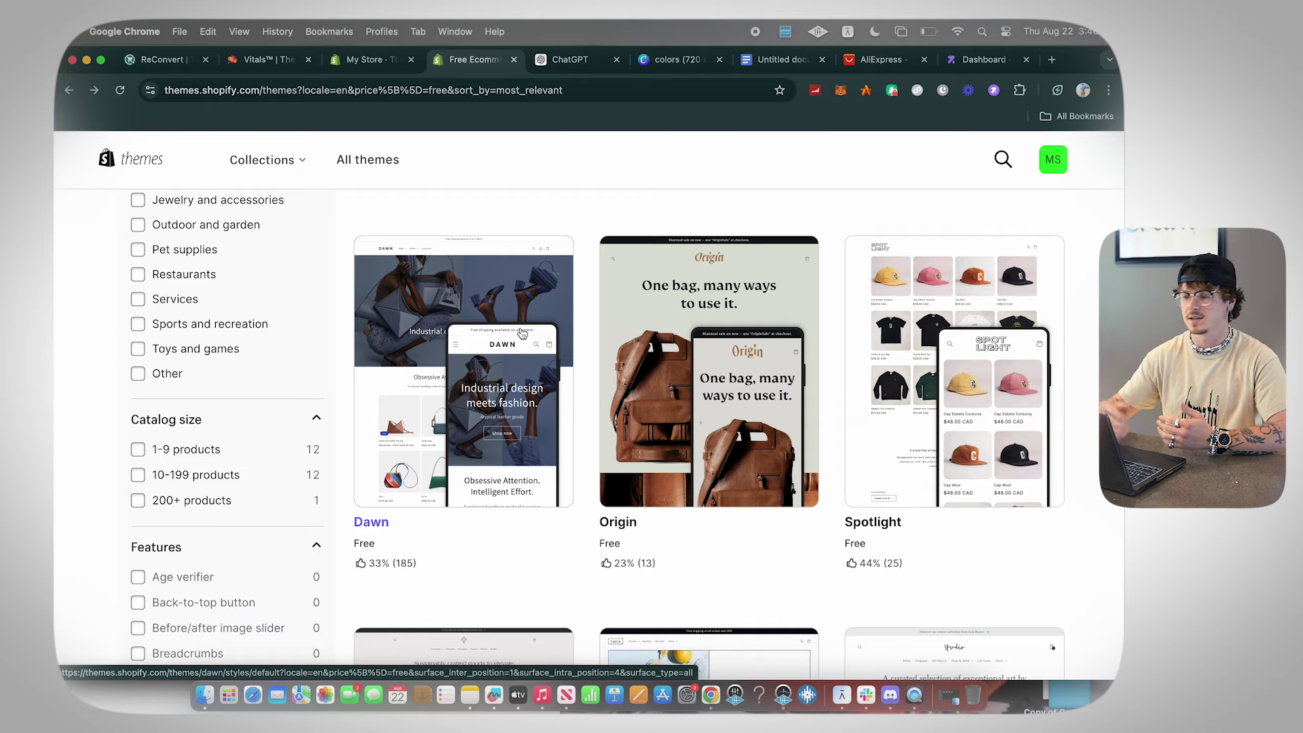
- Return to the store's admin themes page and review the popular free themes and the current theme
left_click(365, 59)
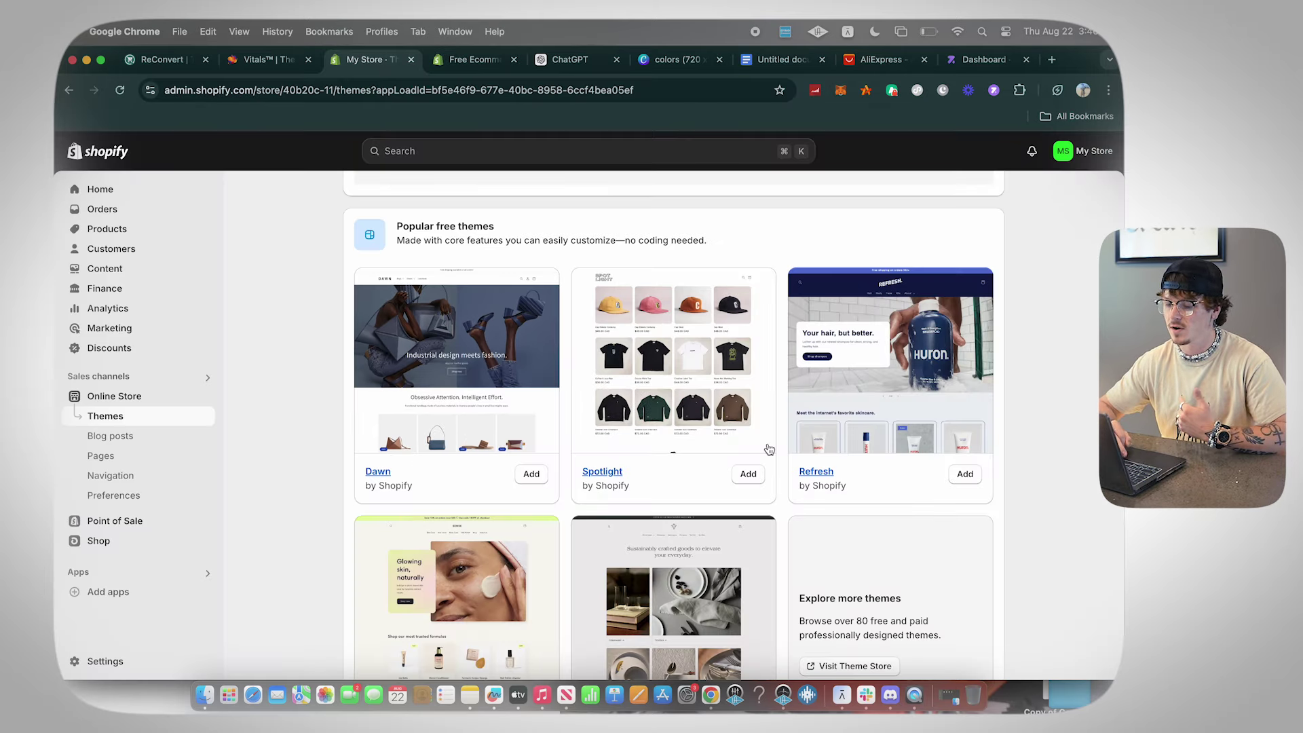
scroll(767, 448, "down", 7)
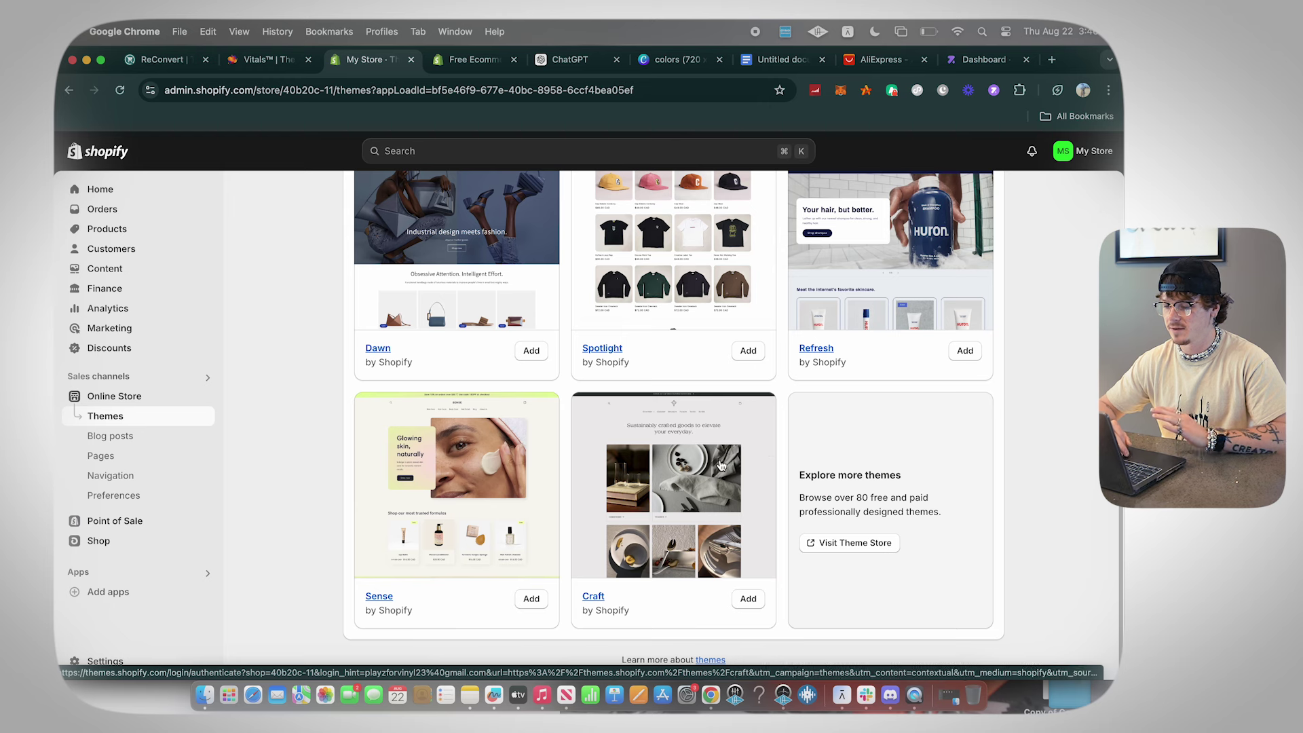
scroll(807, 408, "up", 1)
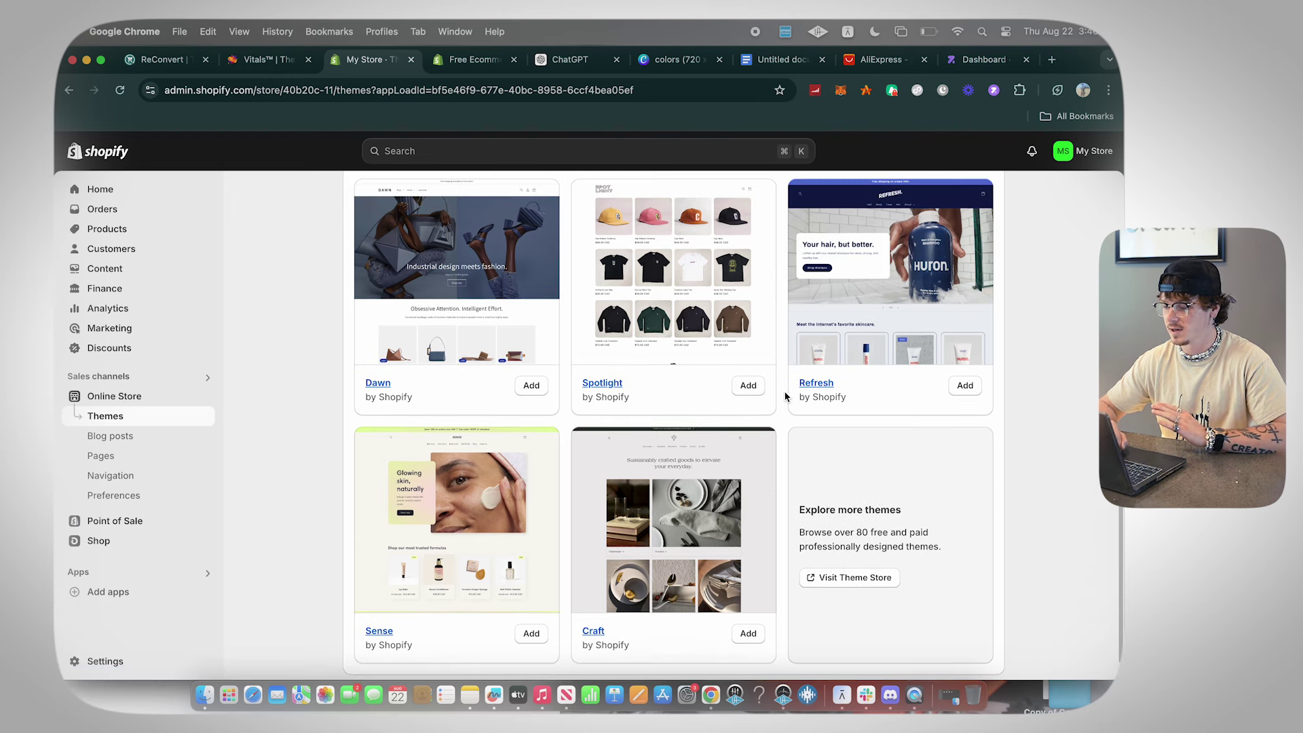
scroll(733, 633, "up", 10)
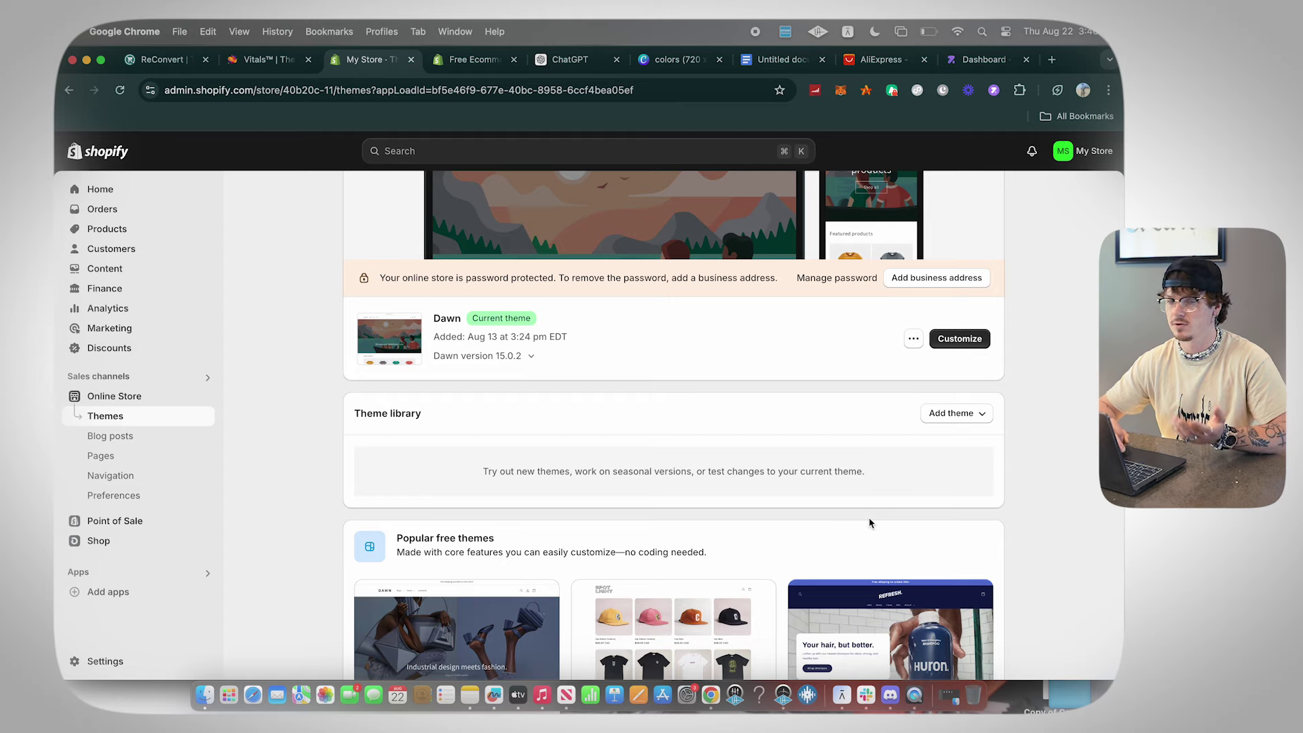
scroll(856, 496, "up", 5)
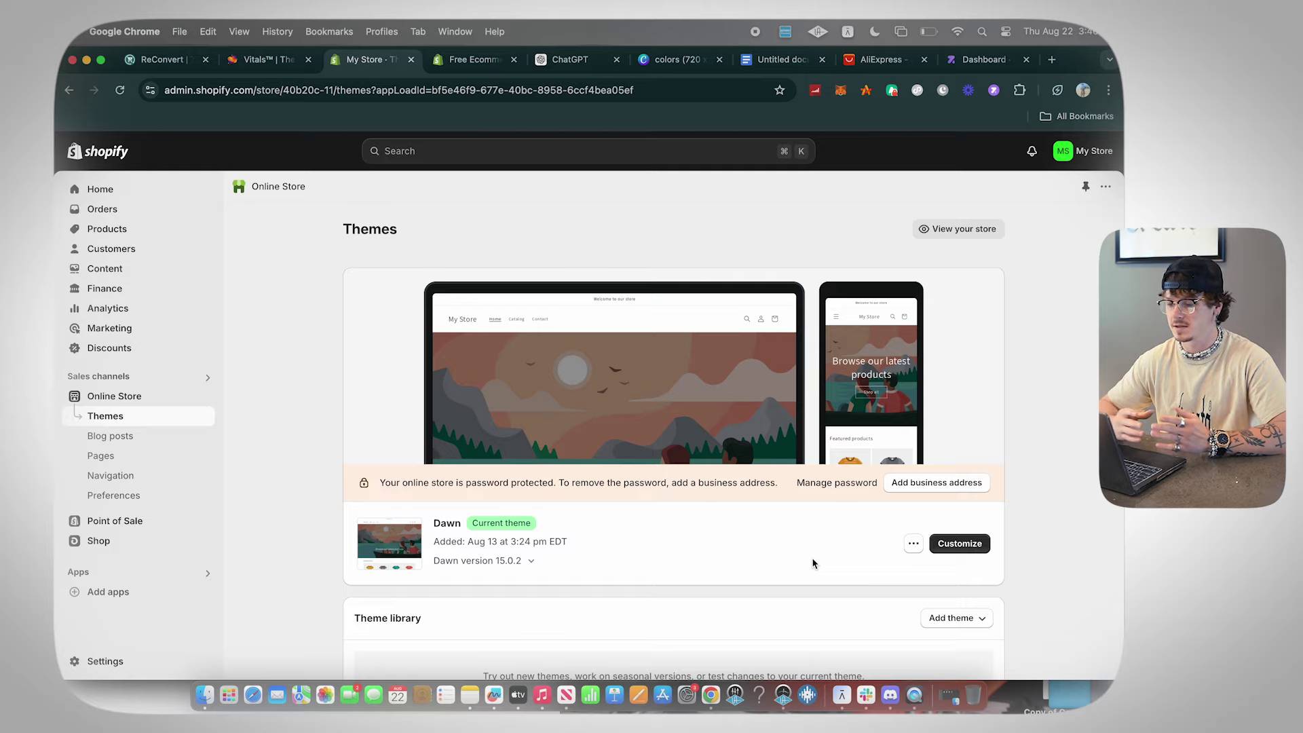
- Open the current Dawn theme in the theme editor and preview the home page in mobile and desktop views
left_click(960, 543)
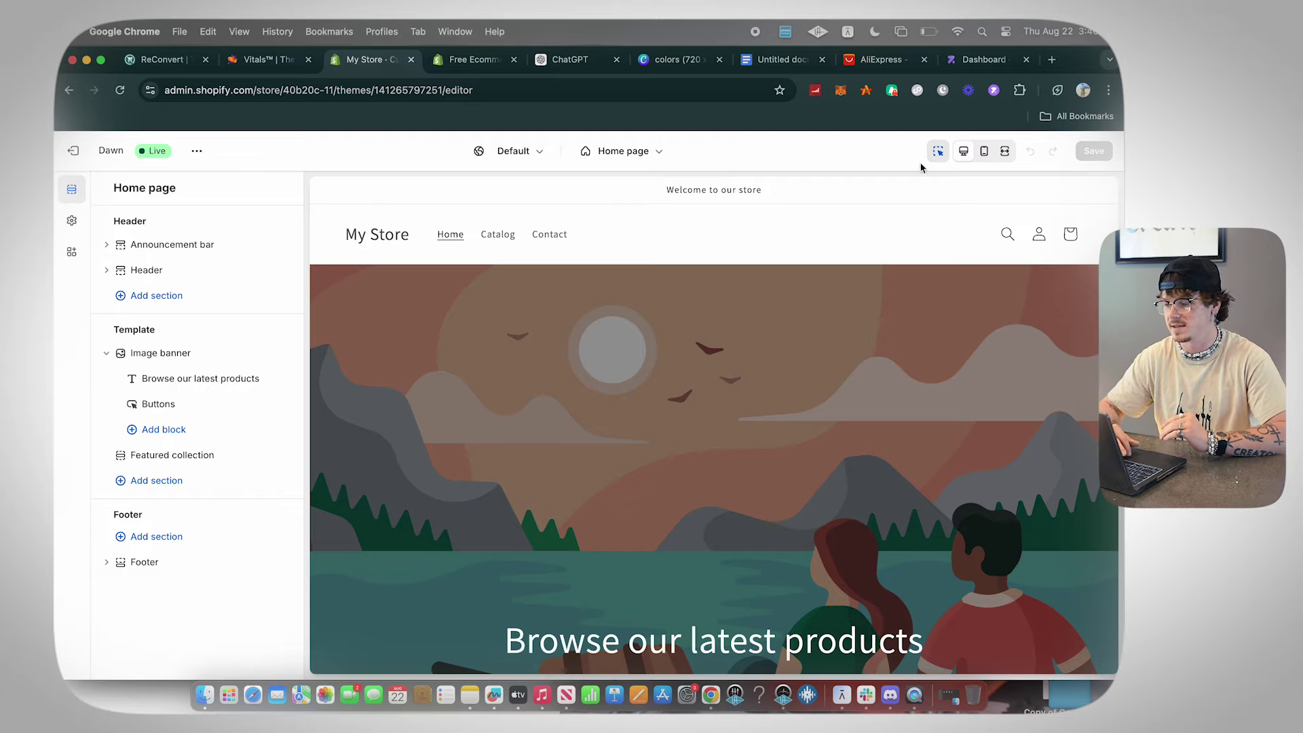
left_click(983, 152)
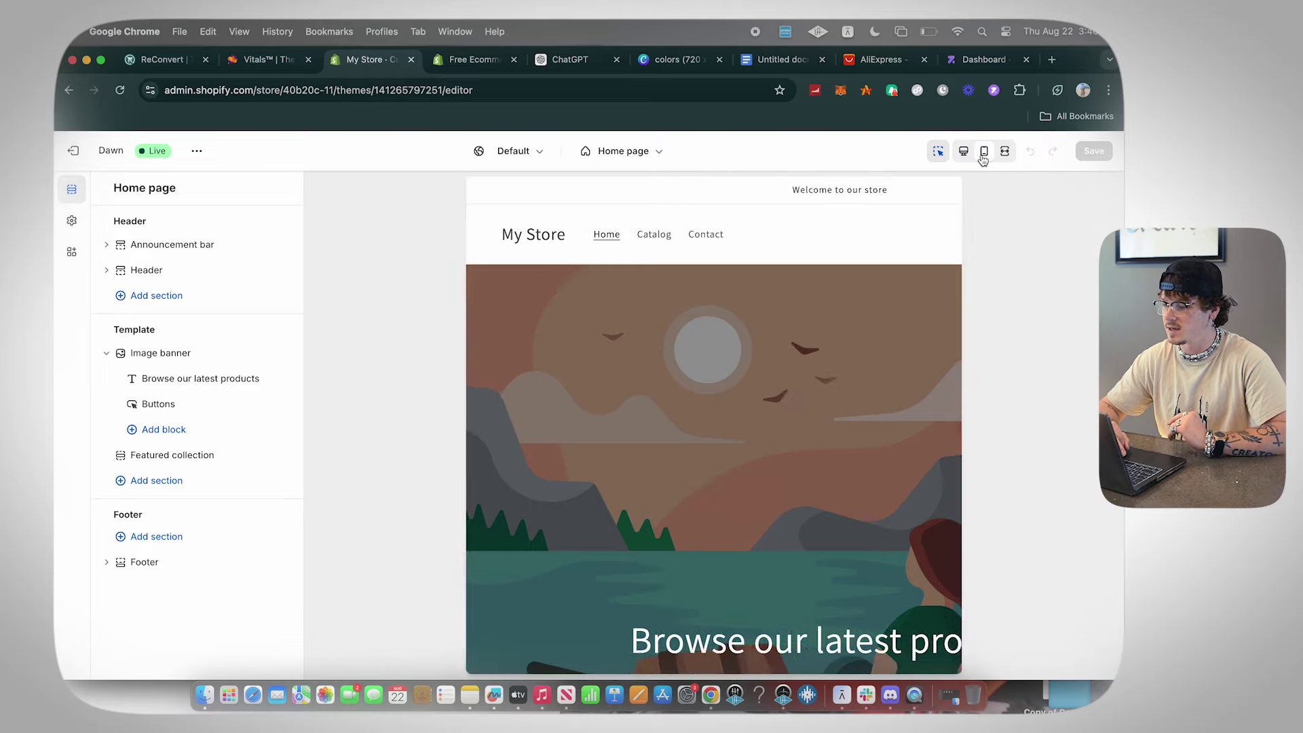
left_click(1005, 150)
left_click(964, 151)
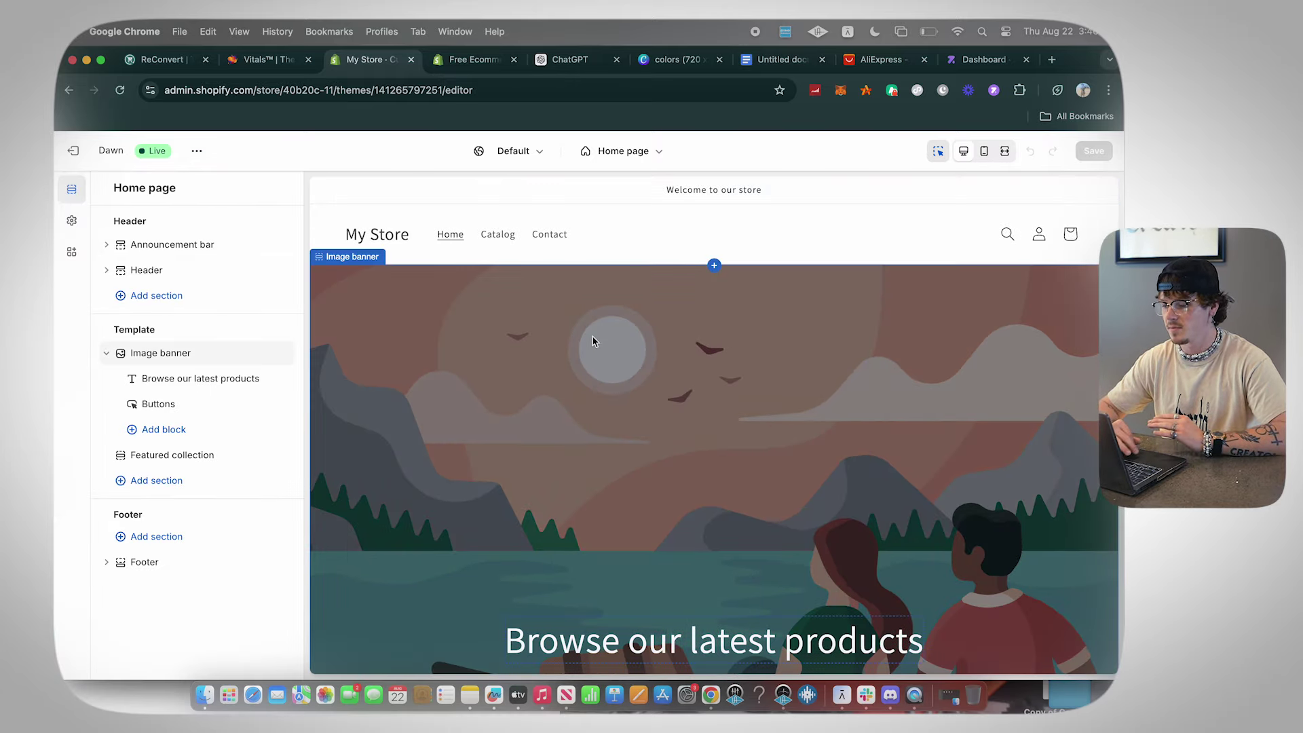
scroll(593, 340, "down", 5)
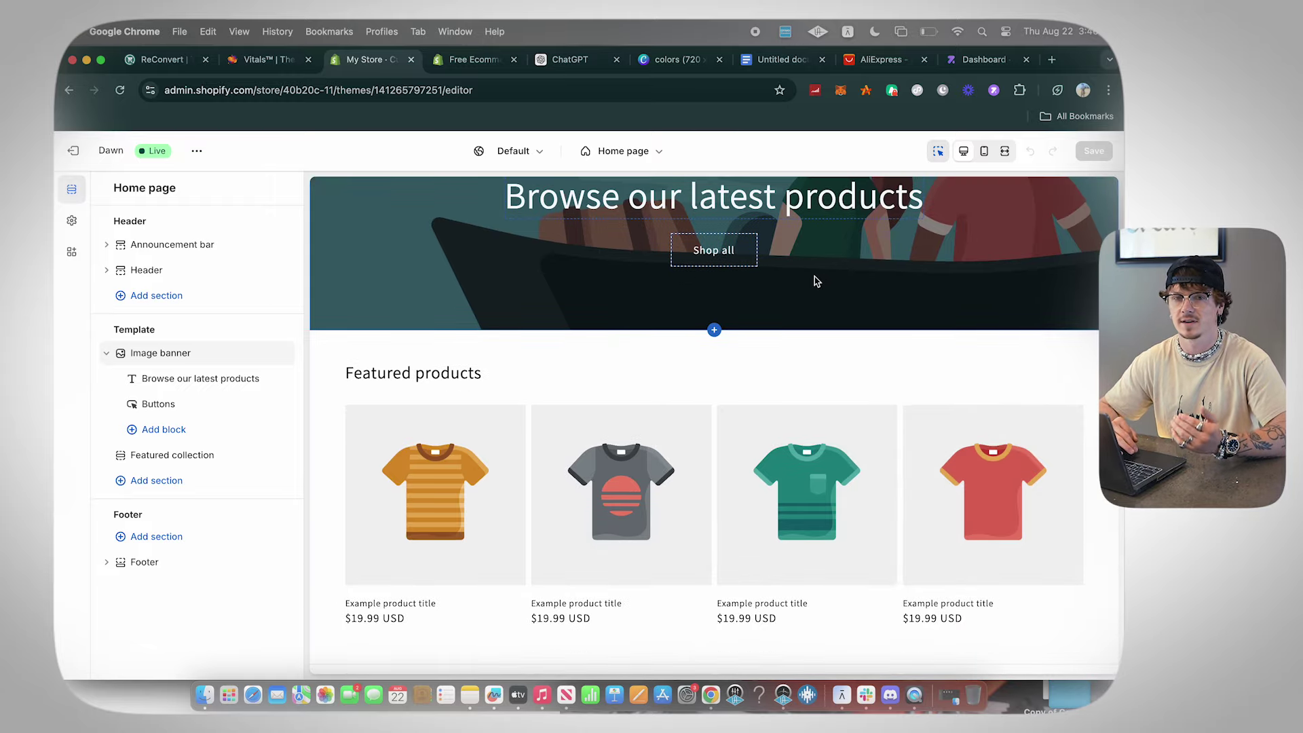
- Compare the home page's desktop and mobile layouts, leaving the preview in mobile view
left_click(963, 150)
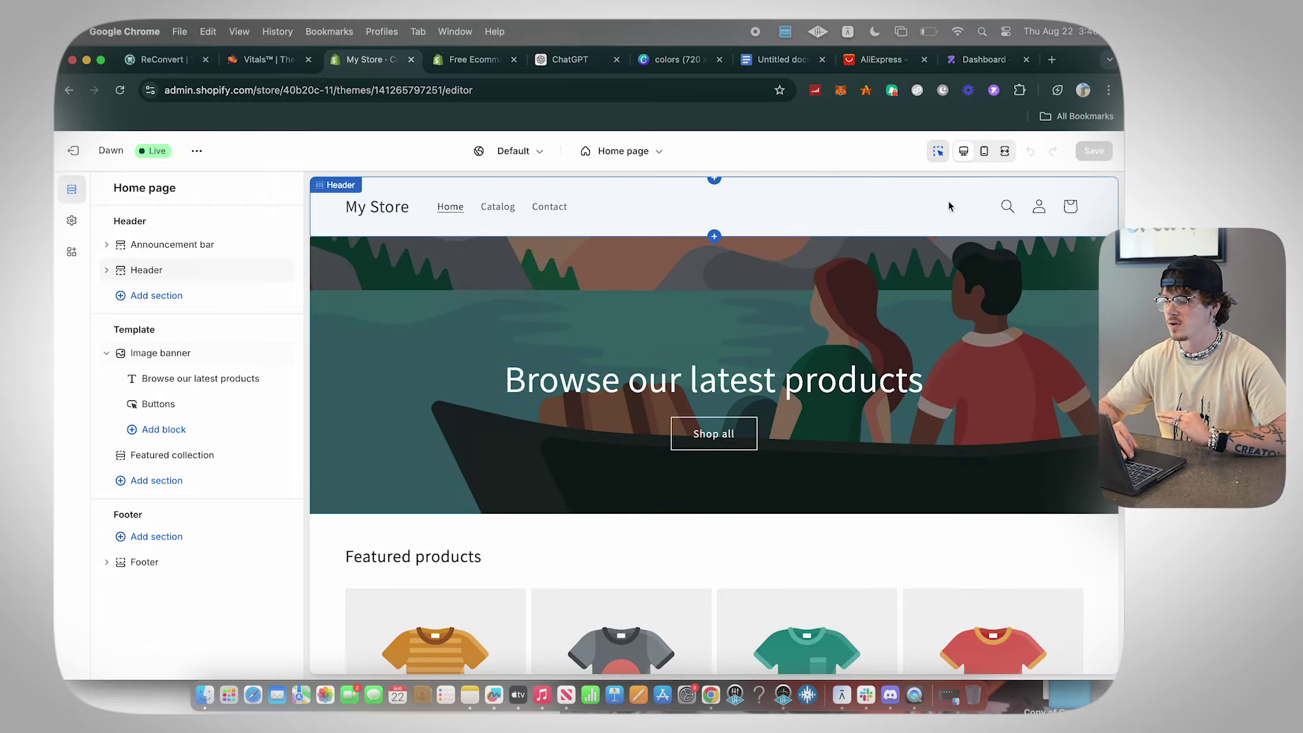
left_click(984, 150)
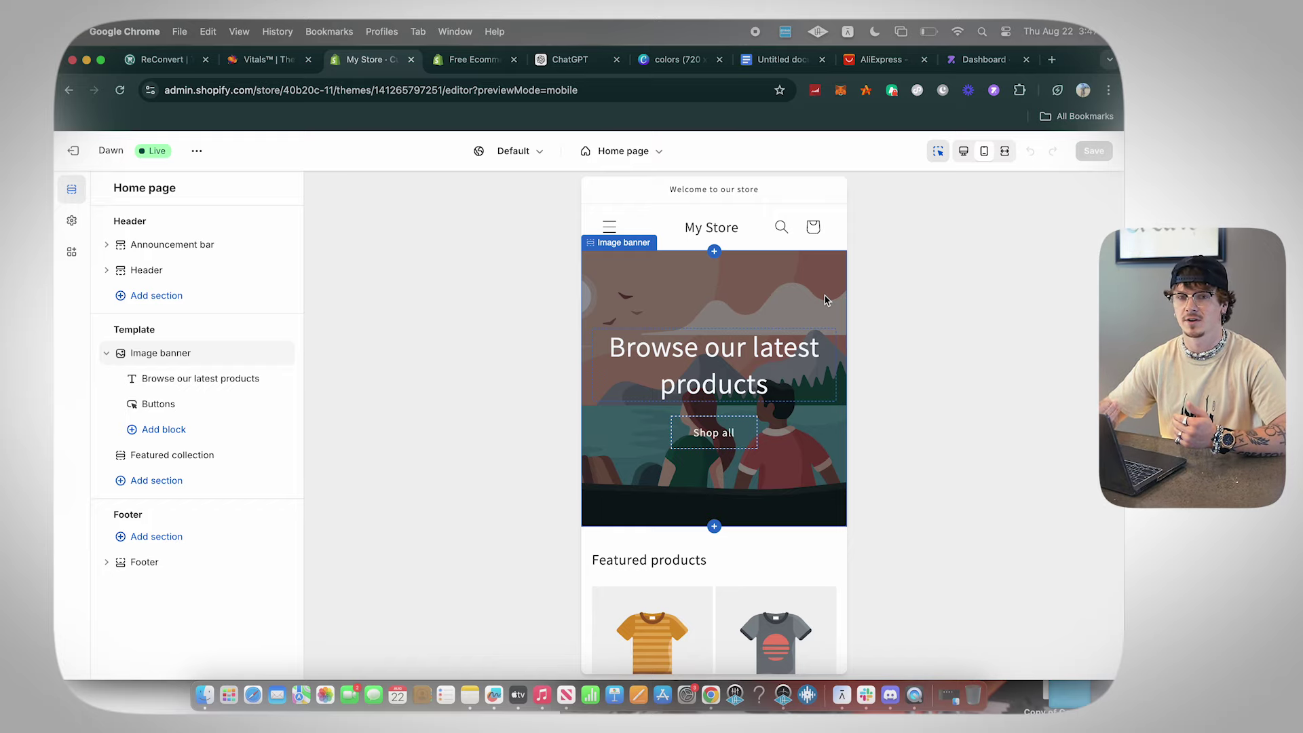
left_click(963, 151)
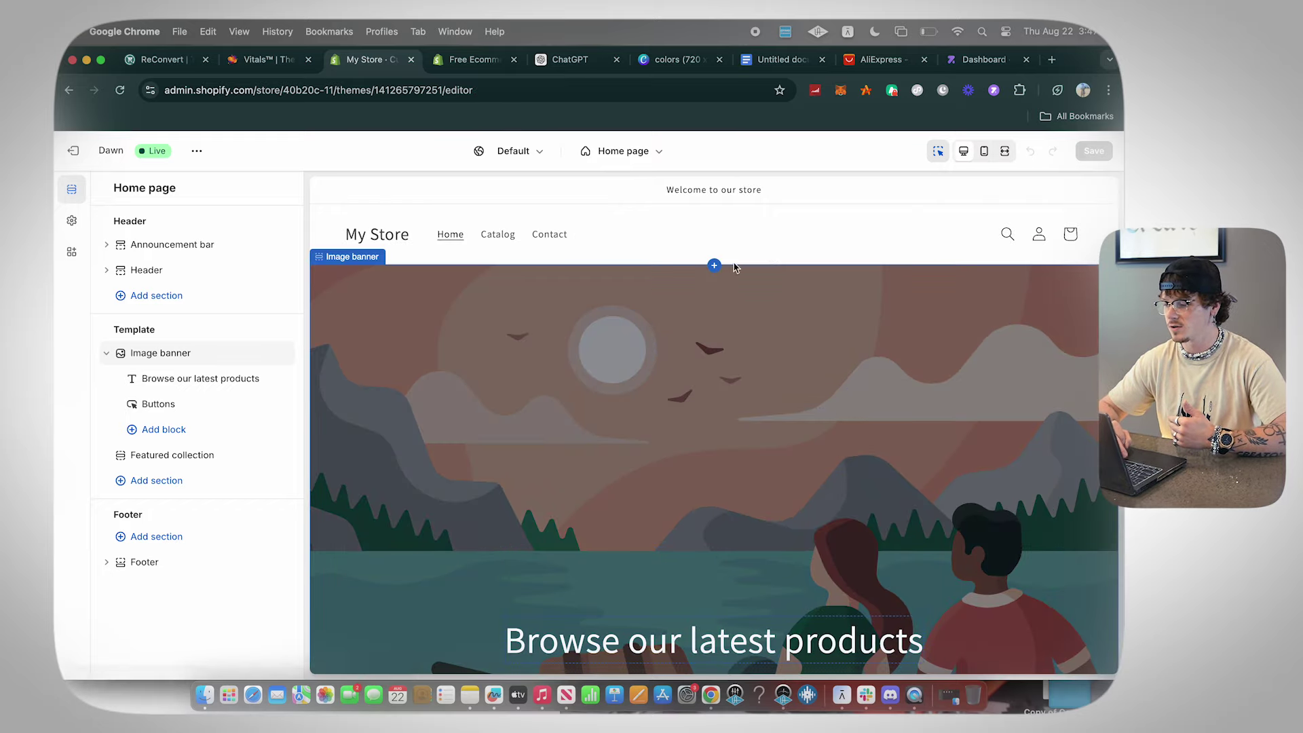
scroll(665, 469, "down", 5)
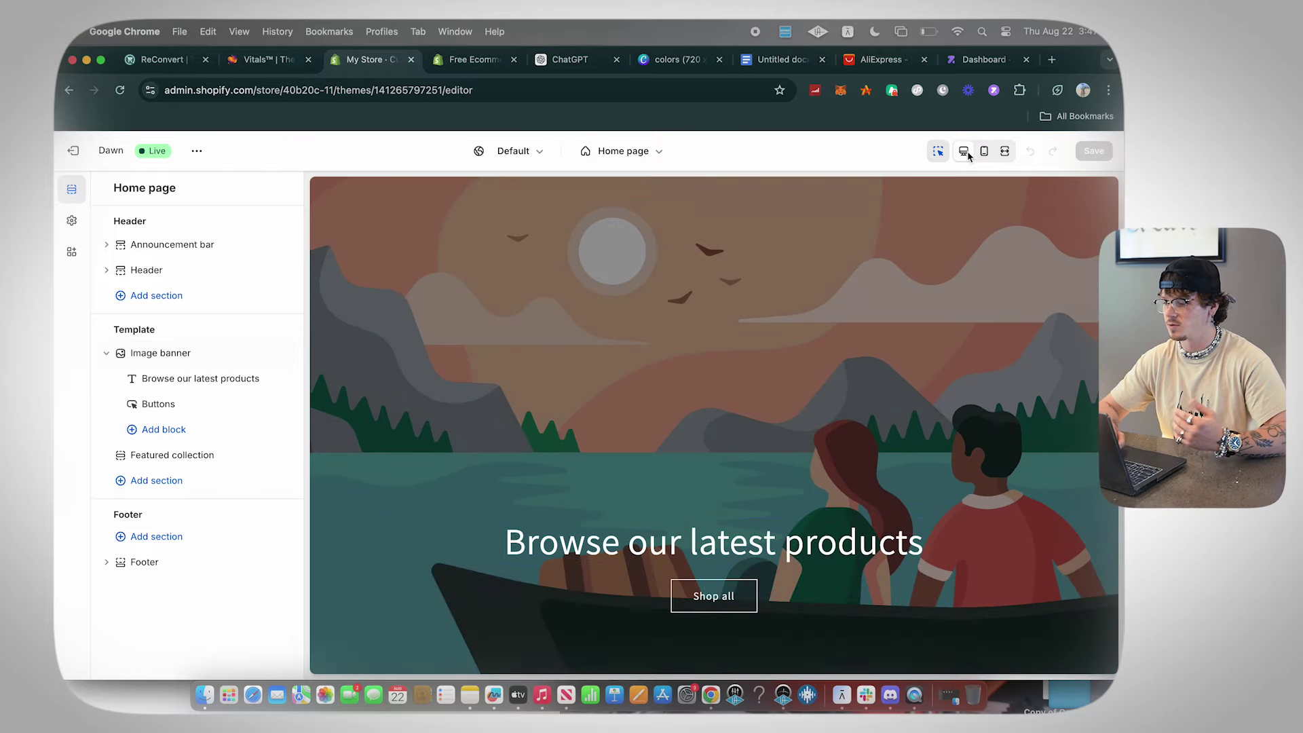
left_click(985, 152)
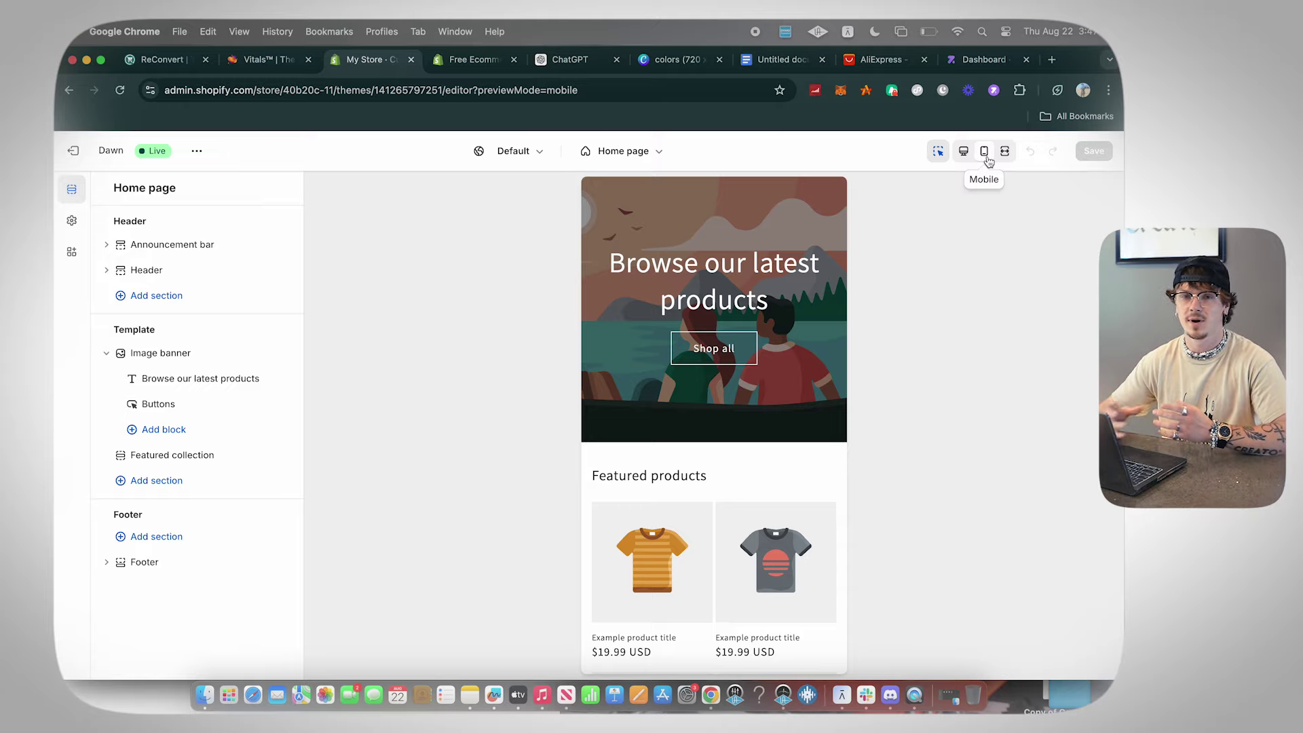
left_click(988, 158)
left_click(988, 158)
left_click(988, 157)
left_click(988, 157)
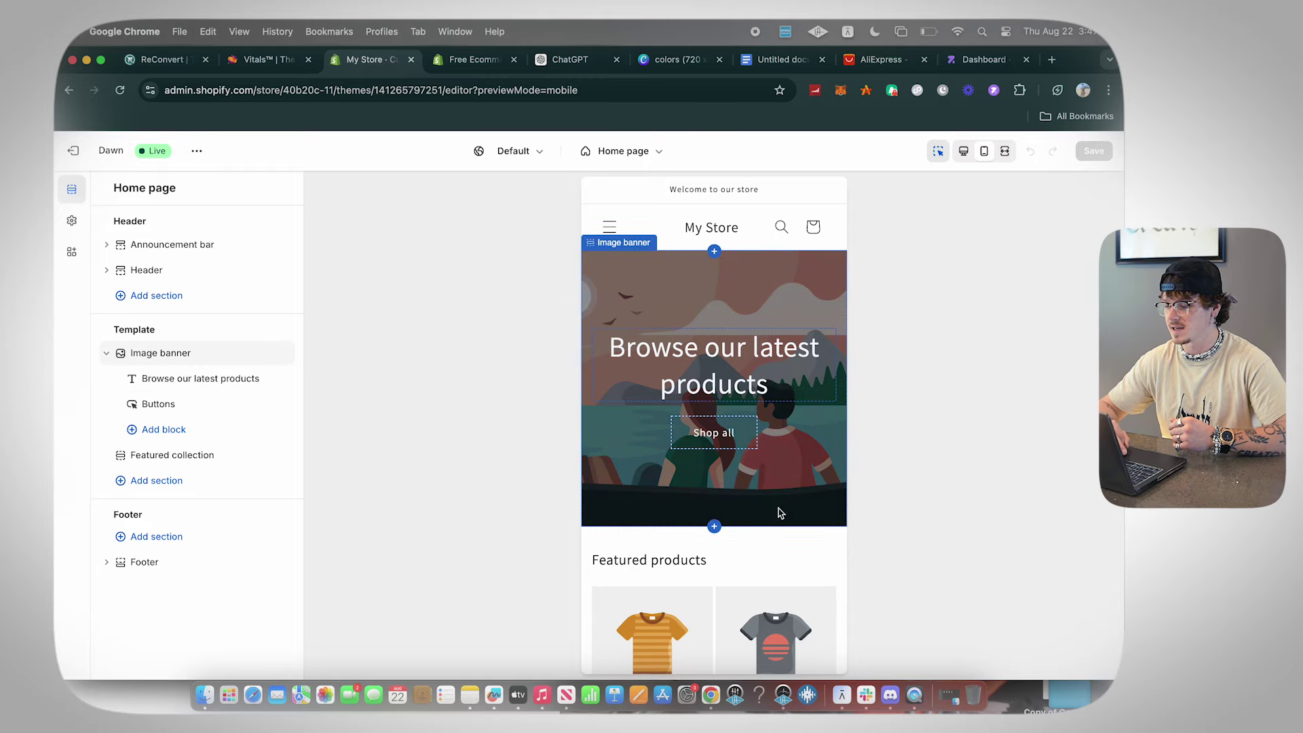
- Alternate the home page preview between desktop and mobile to check how the image banner and featured products are laid out
left_click(964, 150)
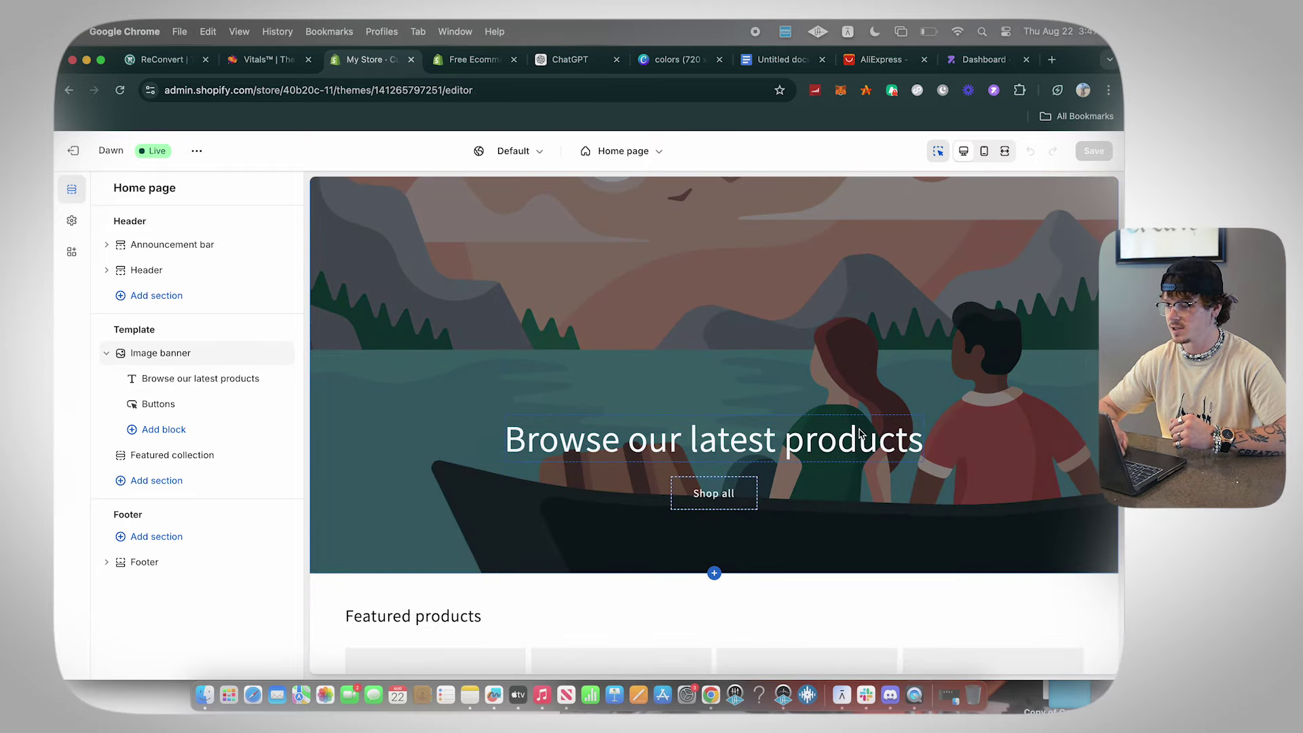
left_click(984, 151)
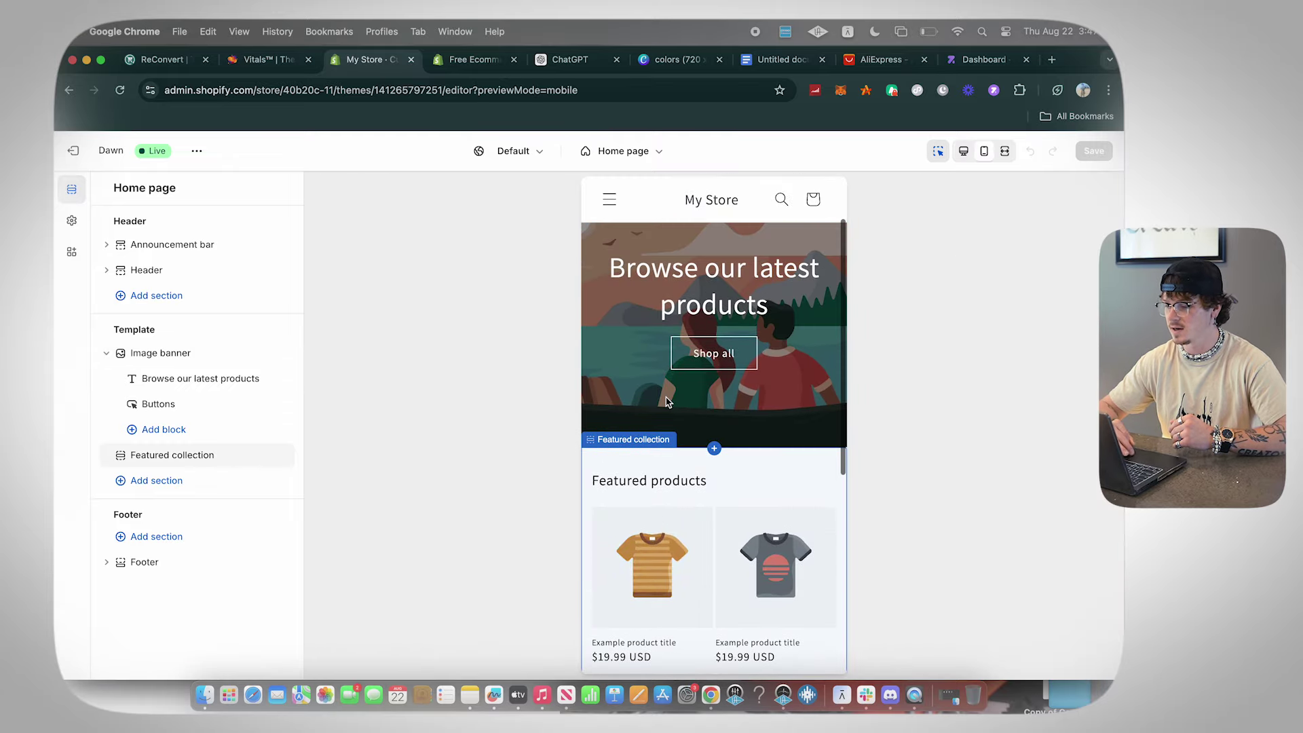
left_click(963, 150)
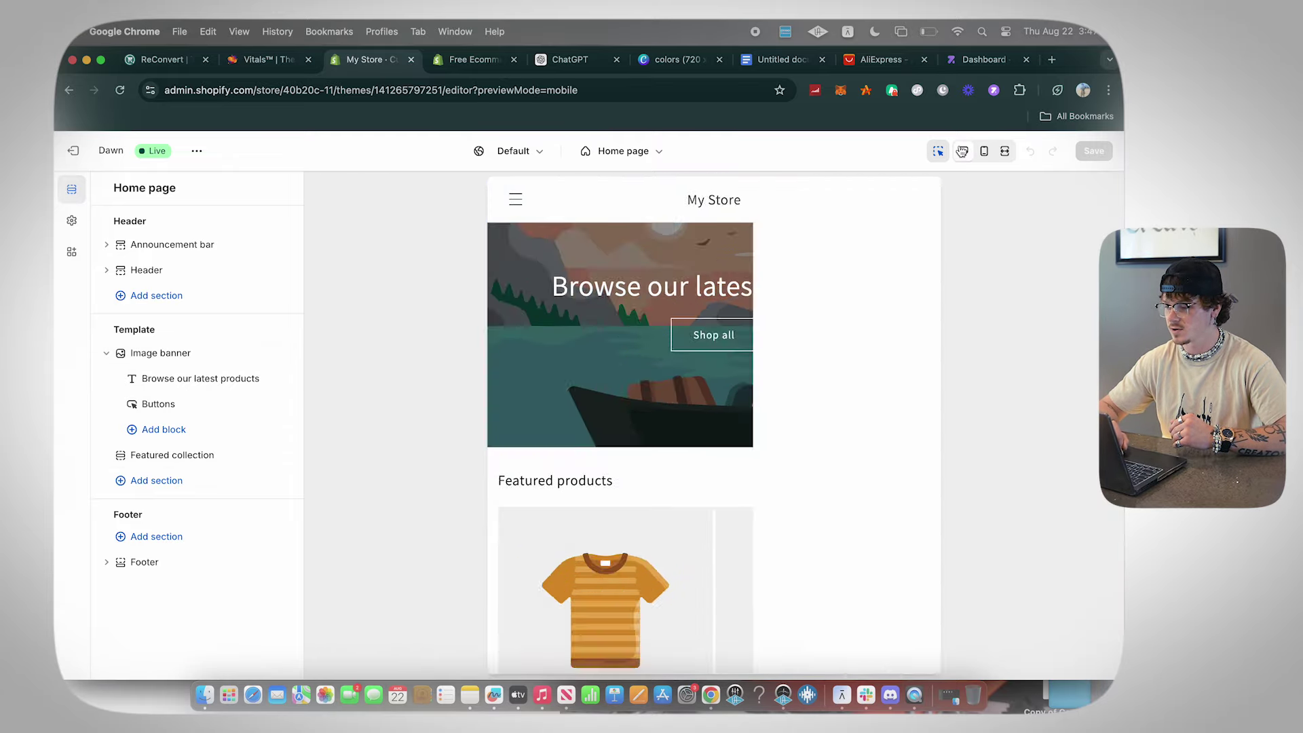
scroll(722, 494, "down", 2)
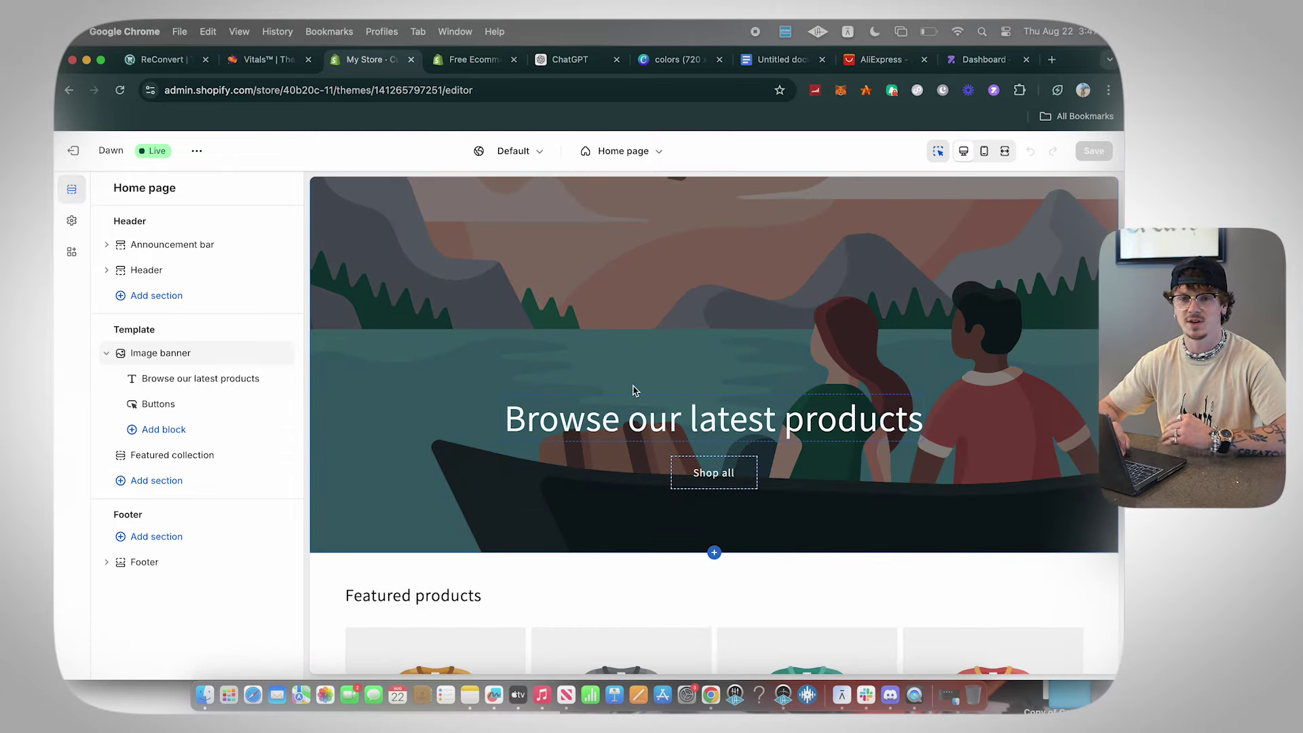
left_click(985, 151)
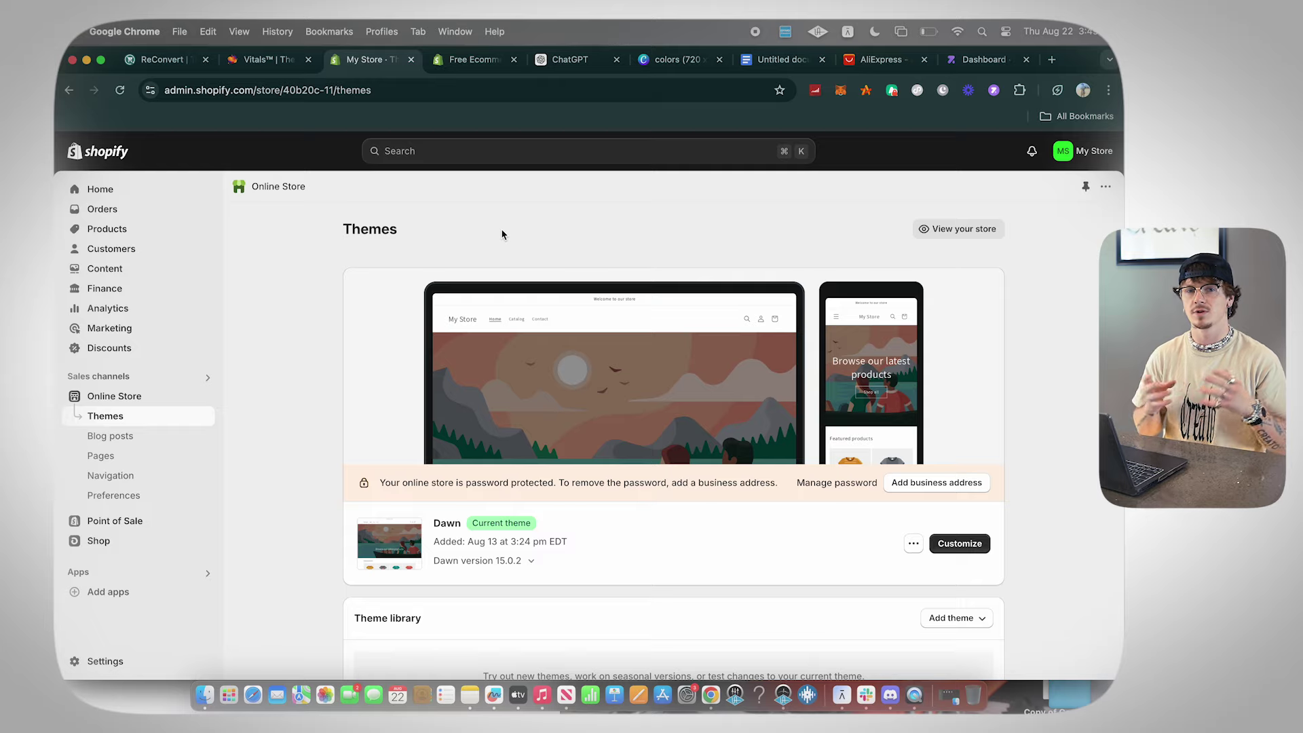
- Switch to Zendrop and start connecting a Shopify store using the "I already have a store — Connect" option
left_click(983, 59)
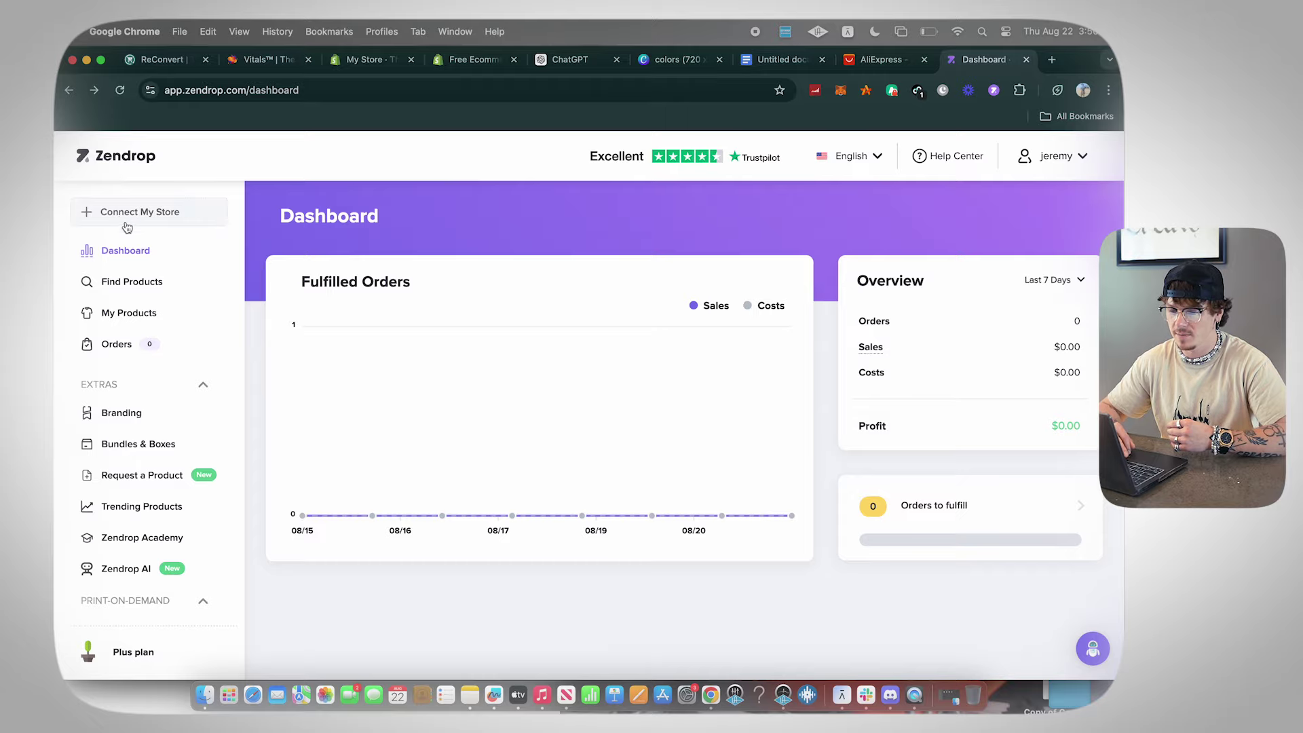
left_click(151, 213)
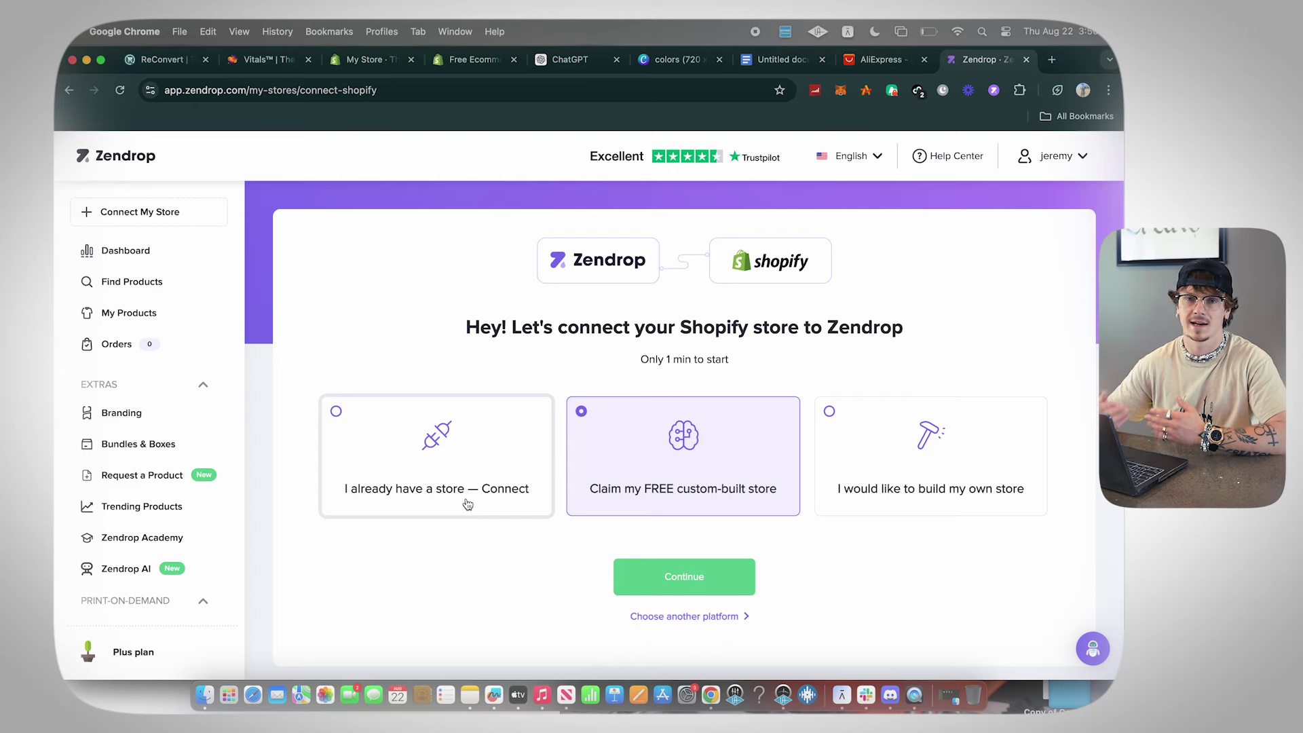
left_click(412, 434)
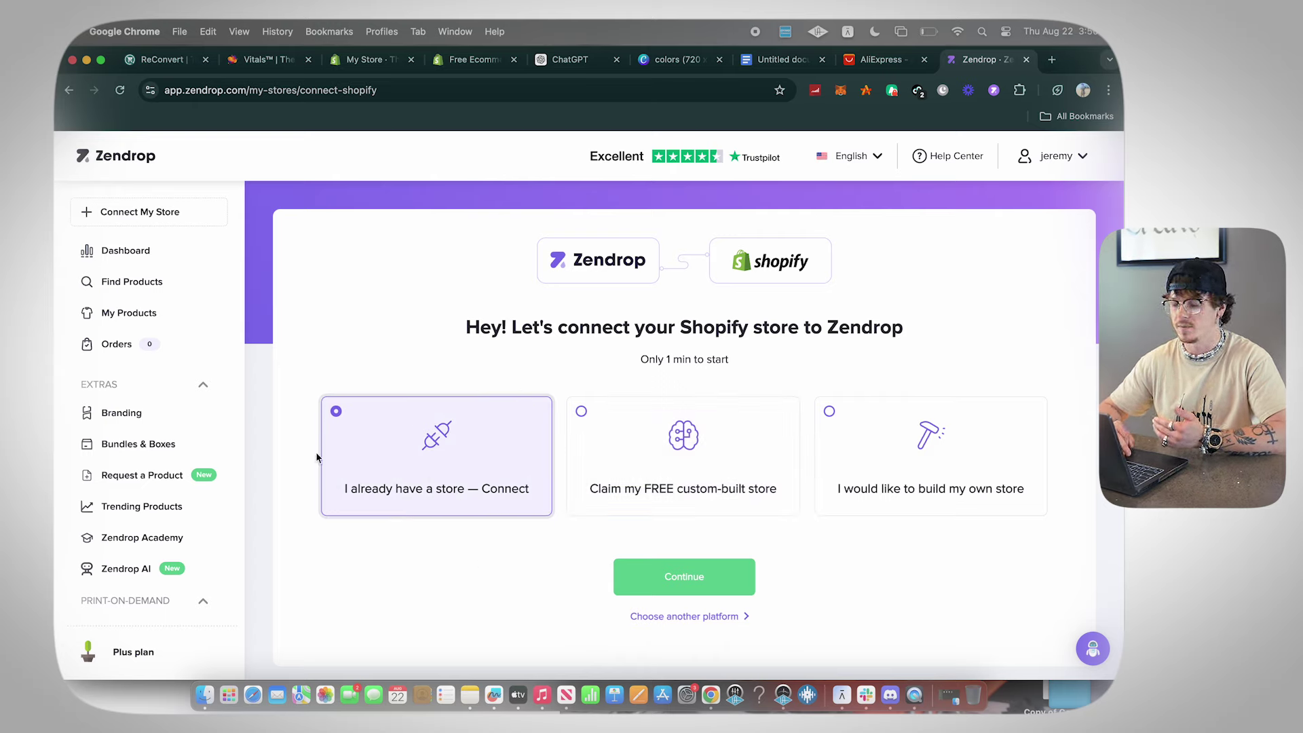
left_click(674, 577)
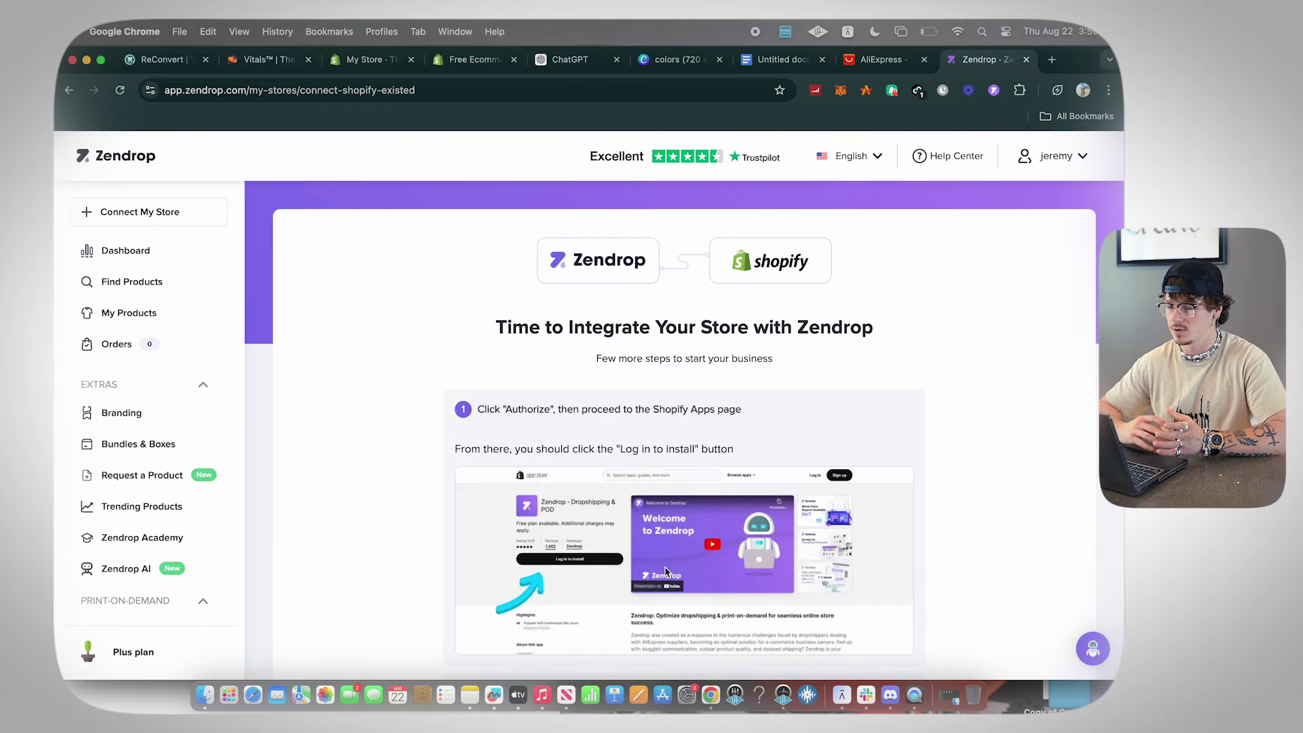
- Review the integration instructions, then authorize the connection and install the Zendrop - Dropshipping & POD app on the Shopify store
scroll(666, 572, "down", 3)
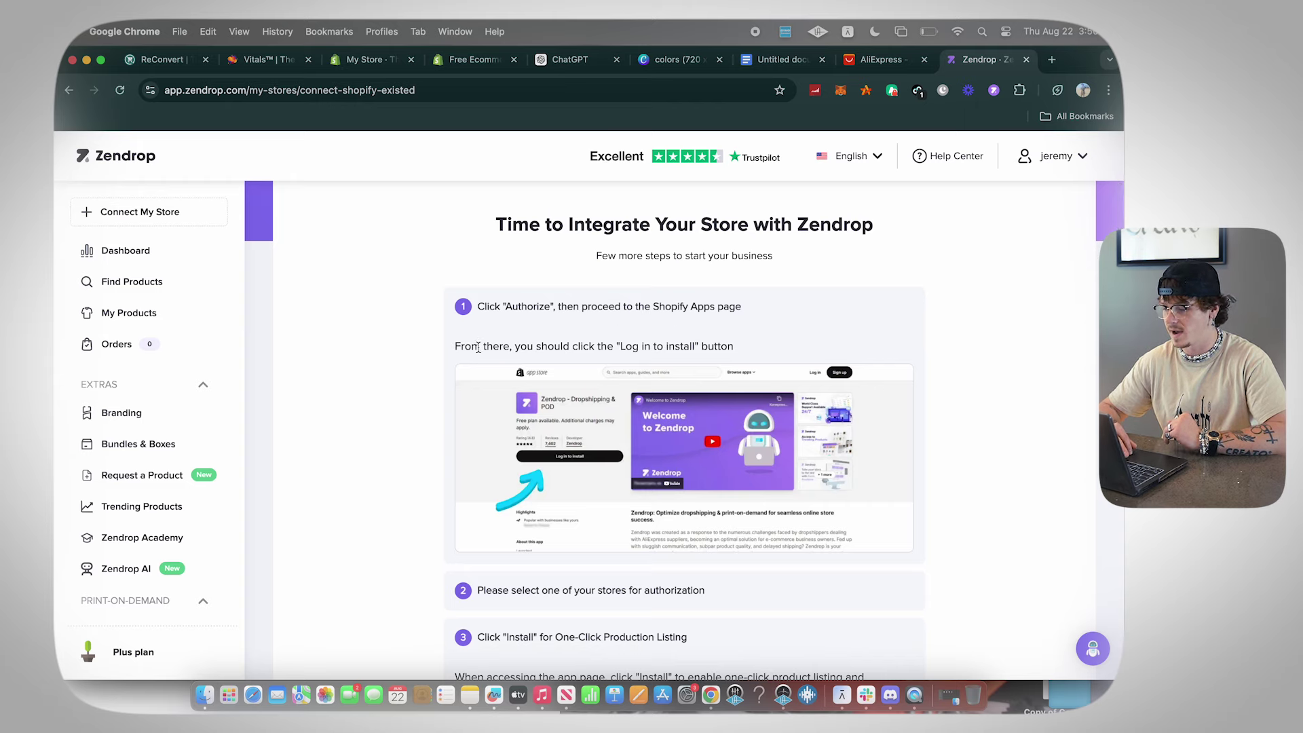
scroll(598, 319, "down", 5)
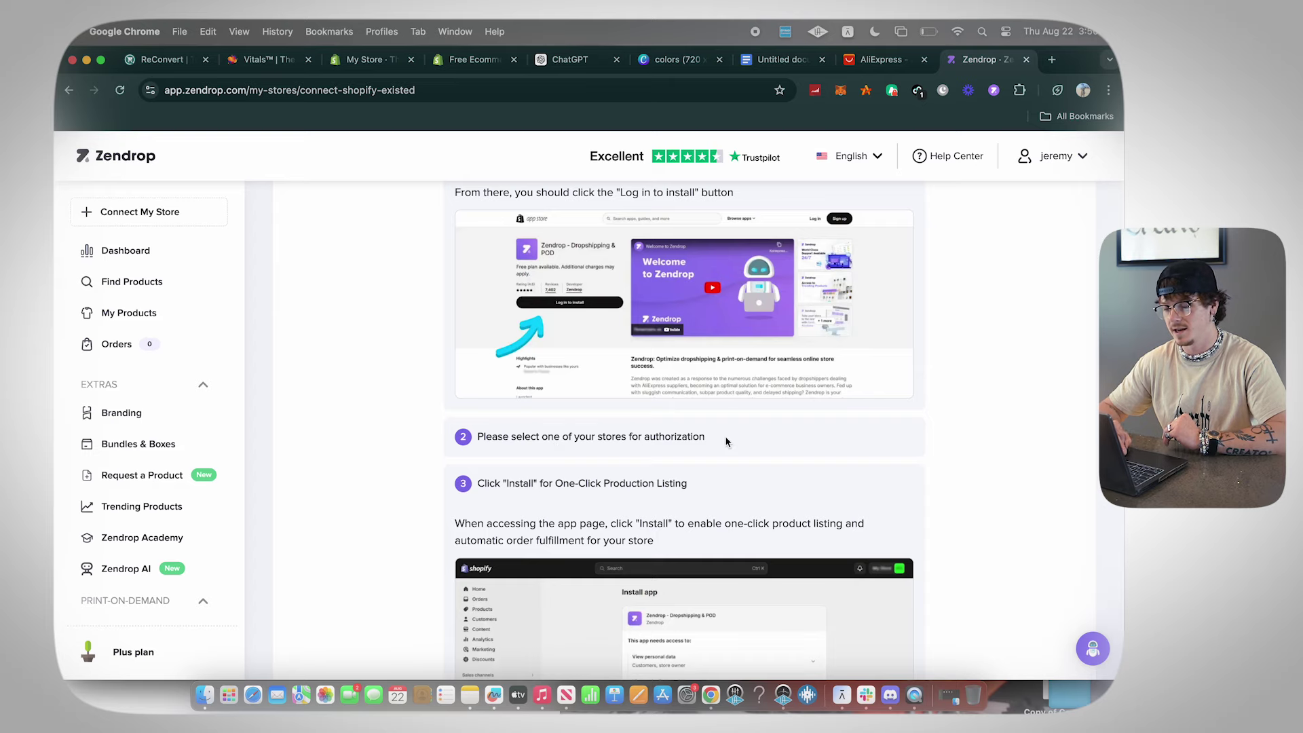
scroll(676, 415, "down", 1)
scroll(576, 460, "down", 3)
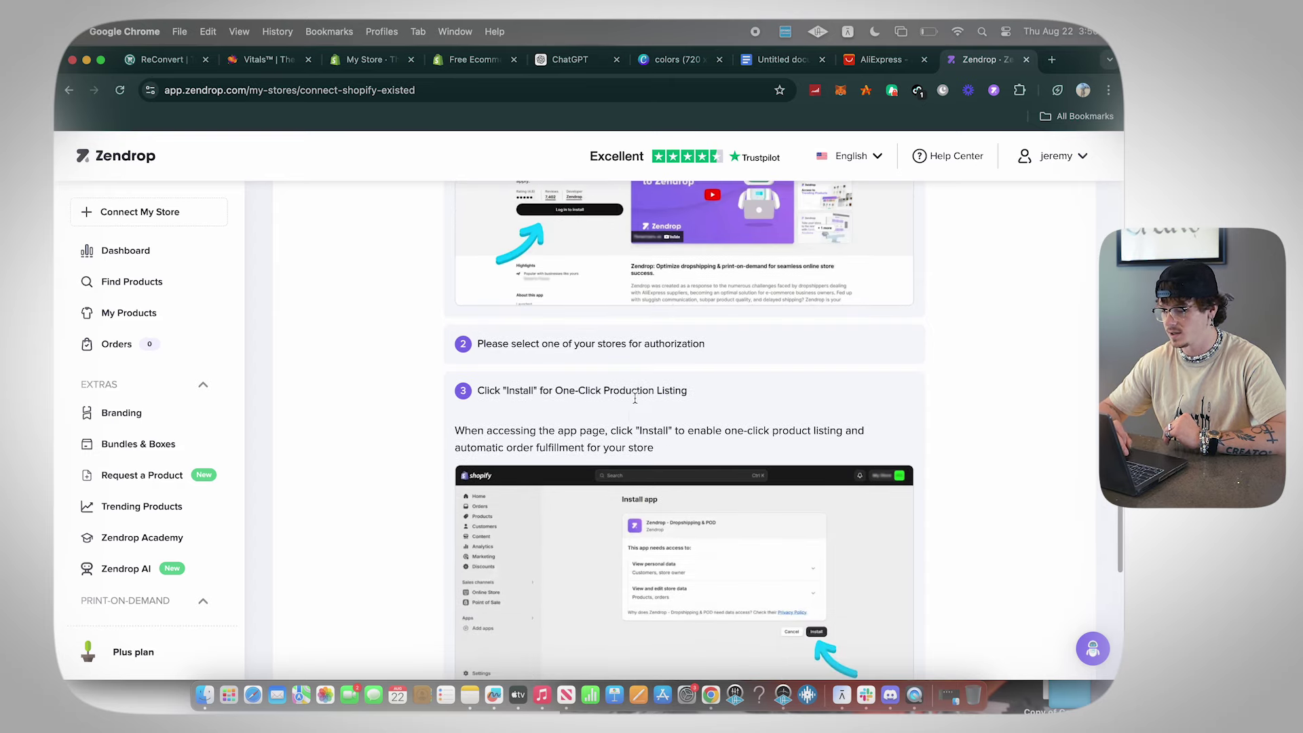
scroll(630, 415, "down", 6)
scroll(519, 393, "up", 5)
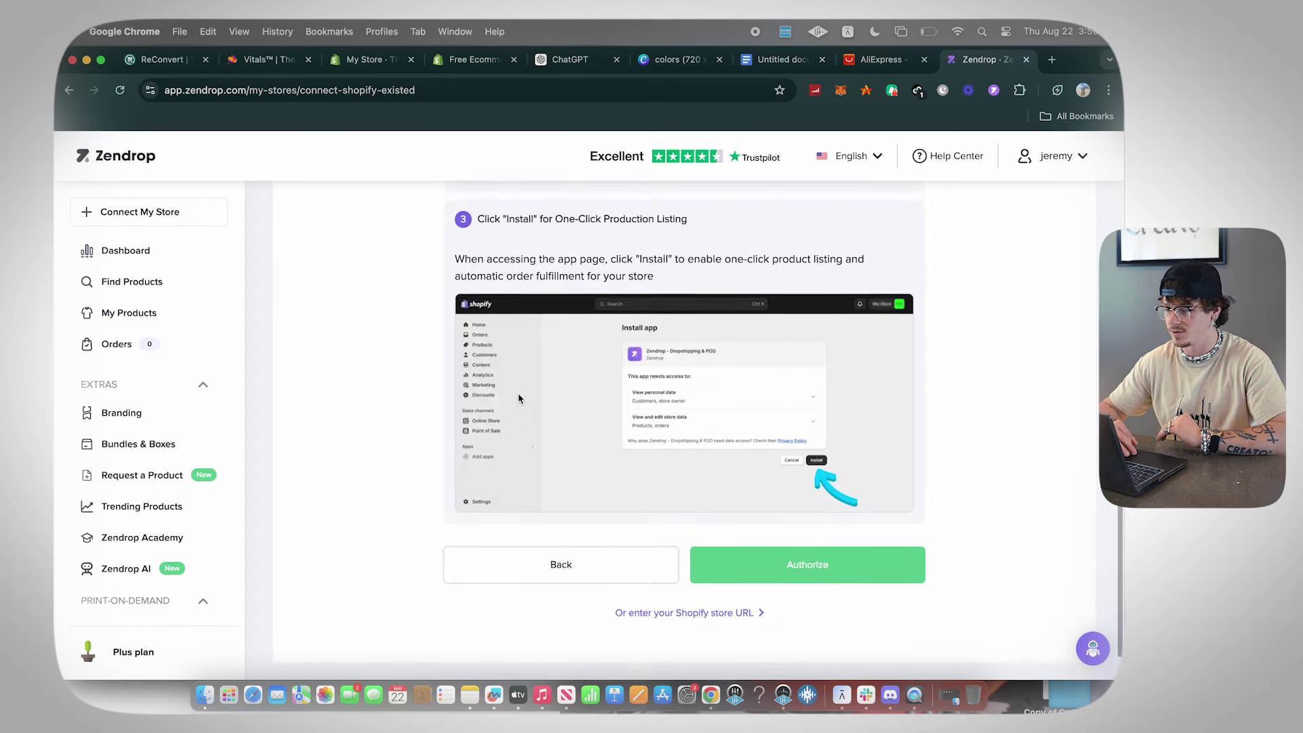
scroll(511, 479, "down", 3)
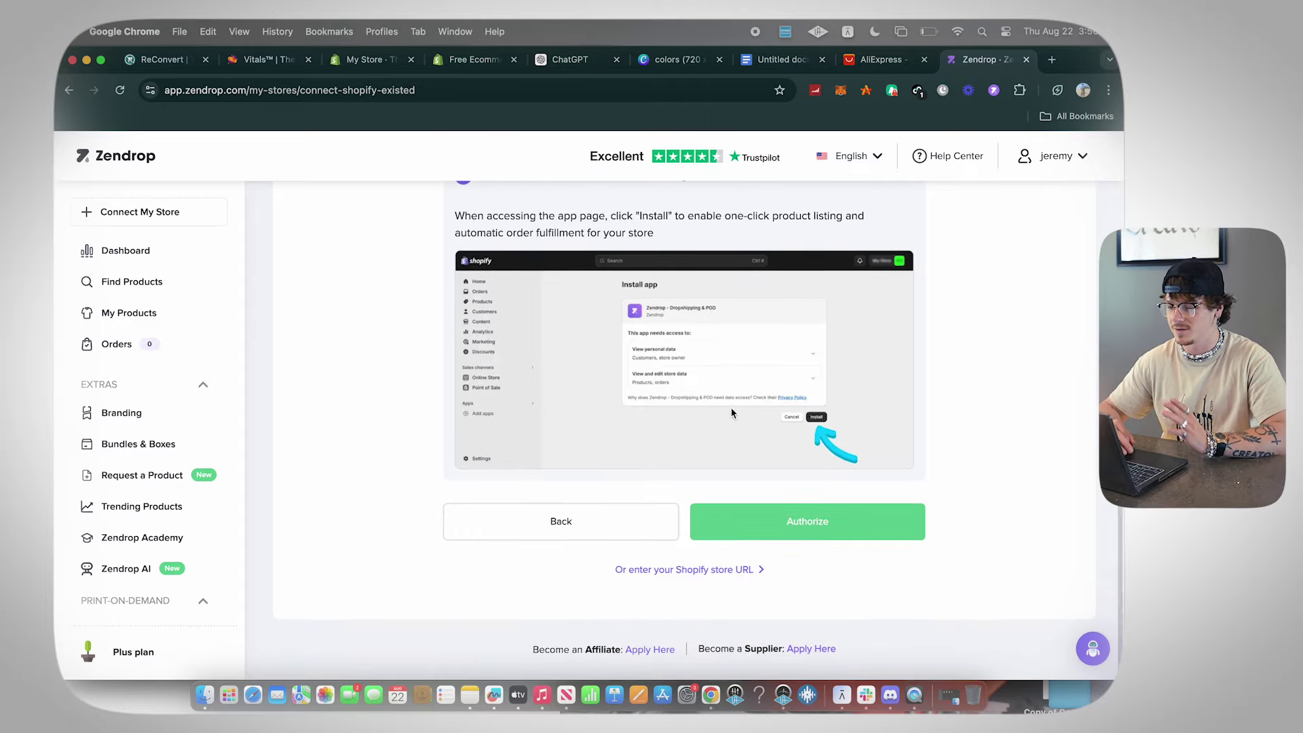
left_click(724, 518)
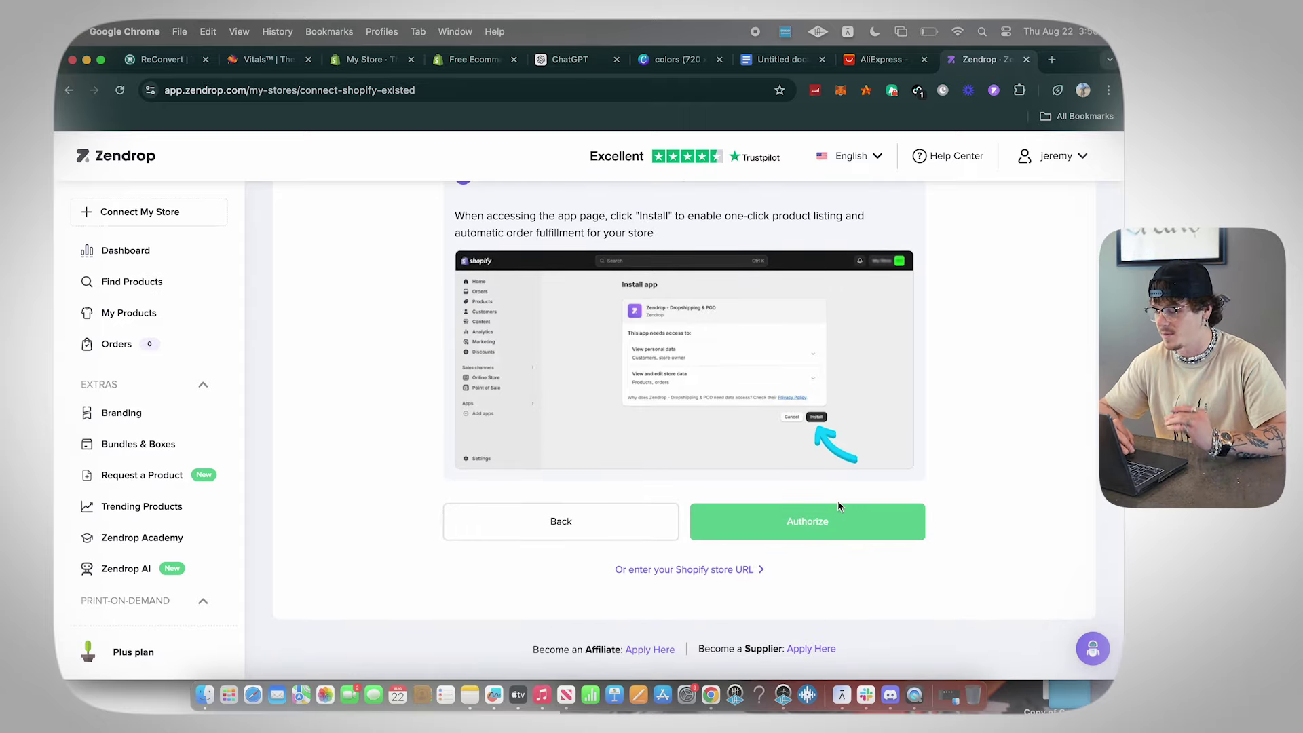
left_click(839, 508)
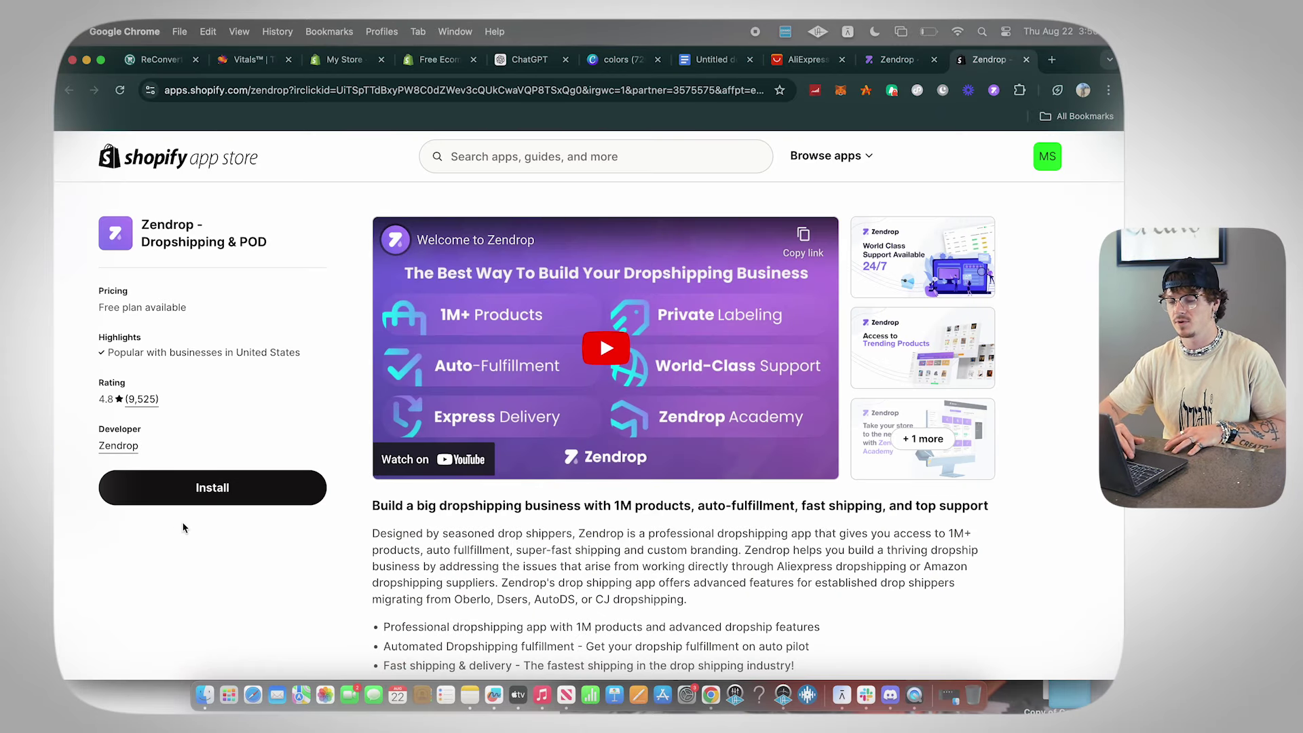
left_click(216, 487)
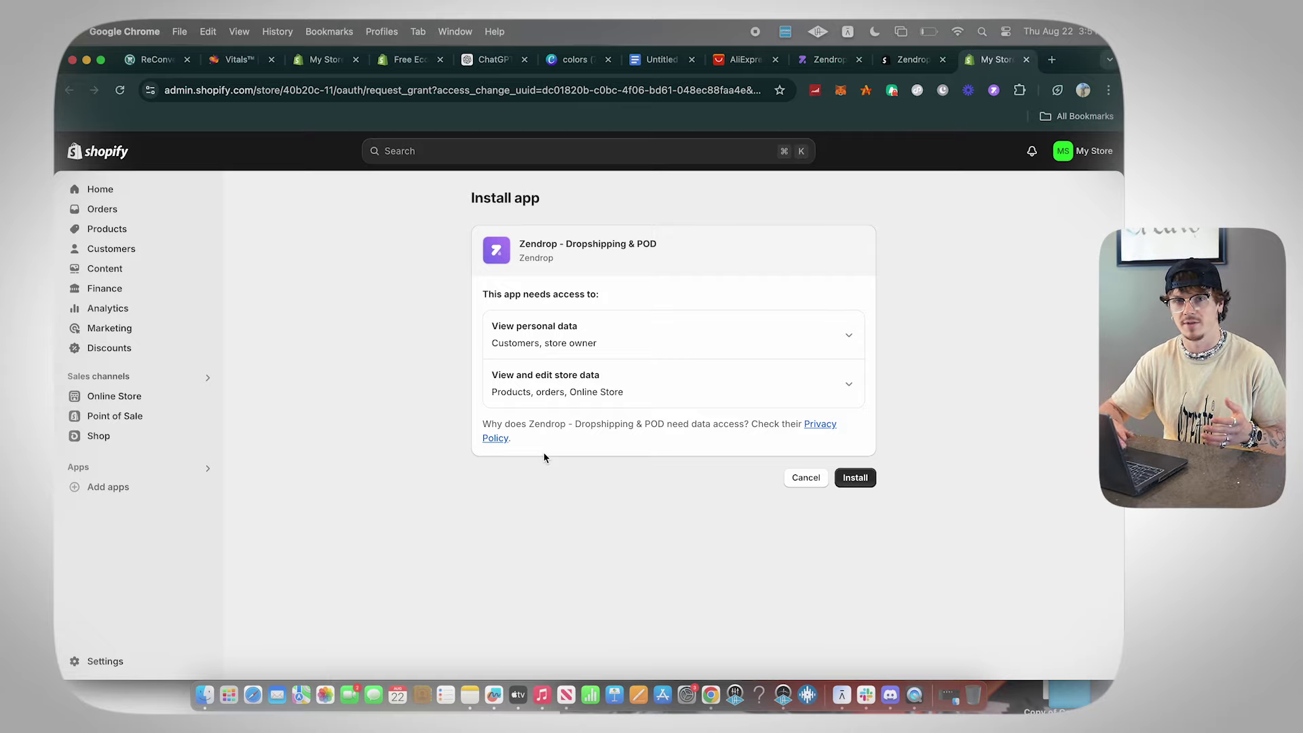
left_click(864, 482)
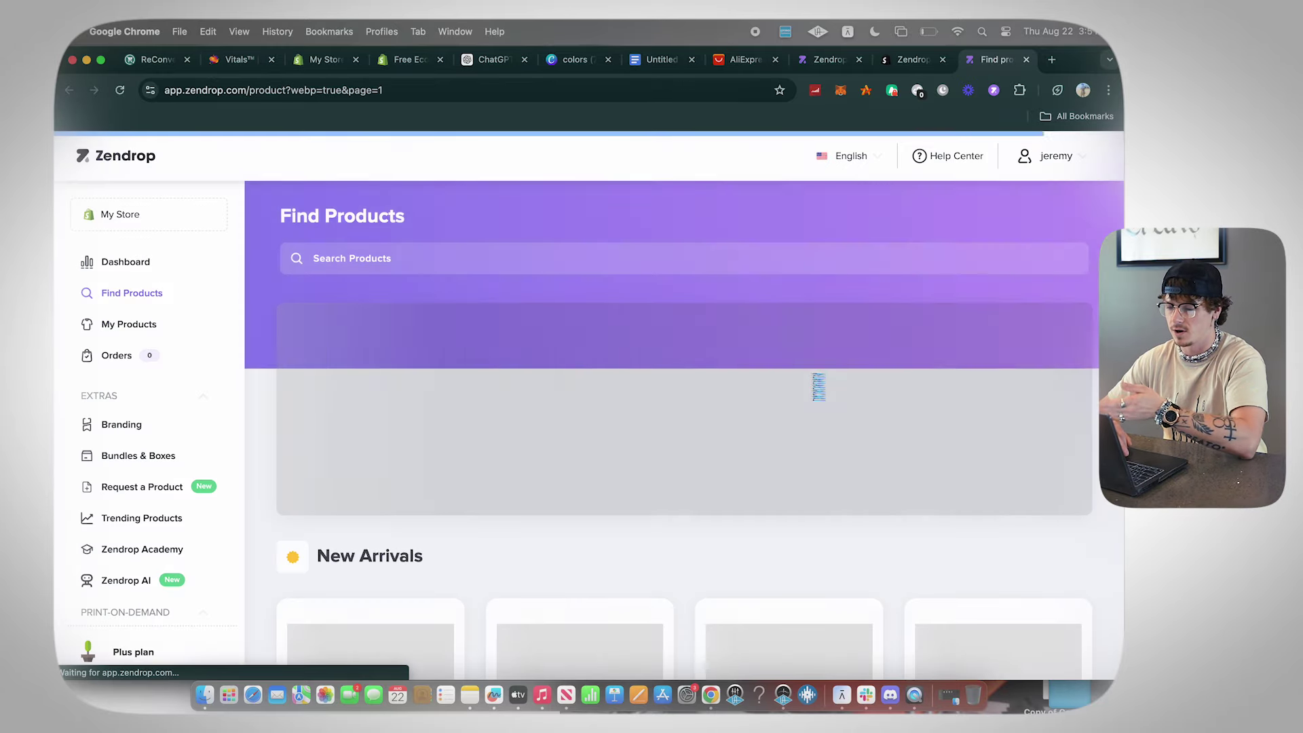
- Search Zendrop's product catalog for "vinyl led speaker" and look through the results
scroll(487, 349, "down", 1)
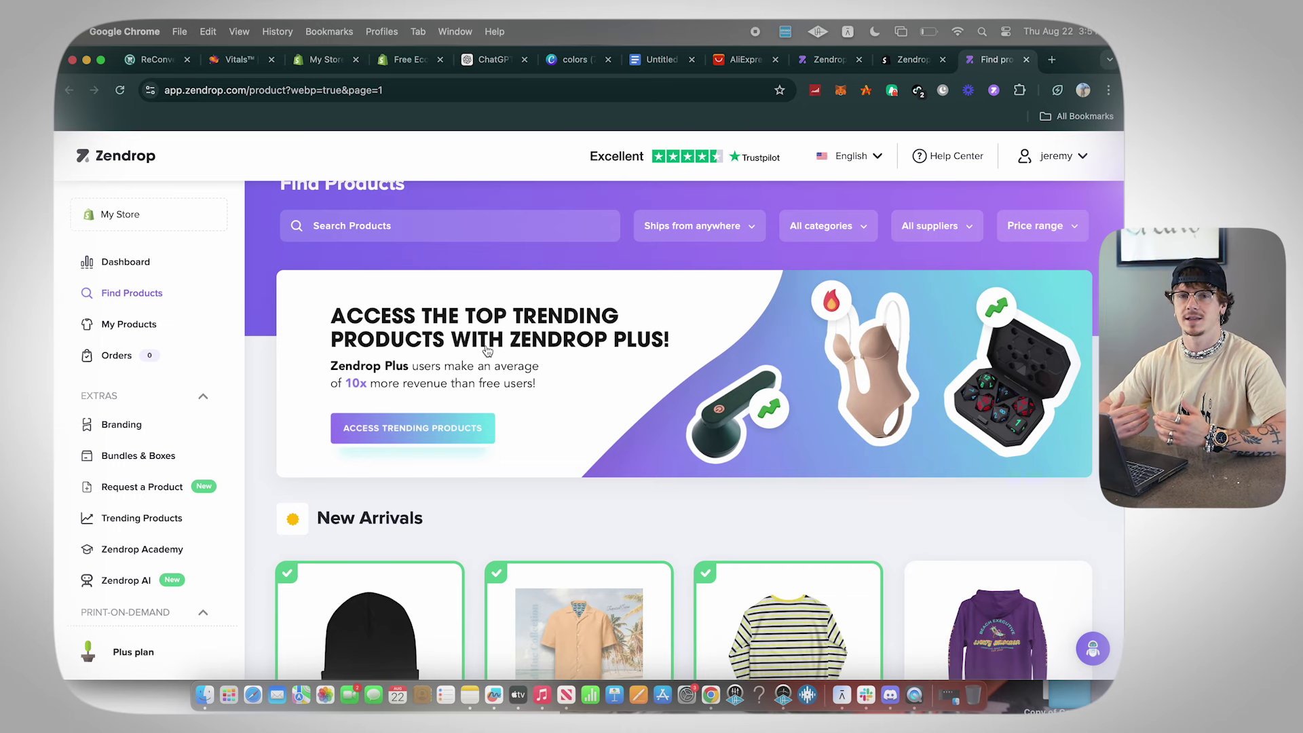
left_click(132, 296)
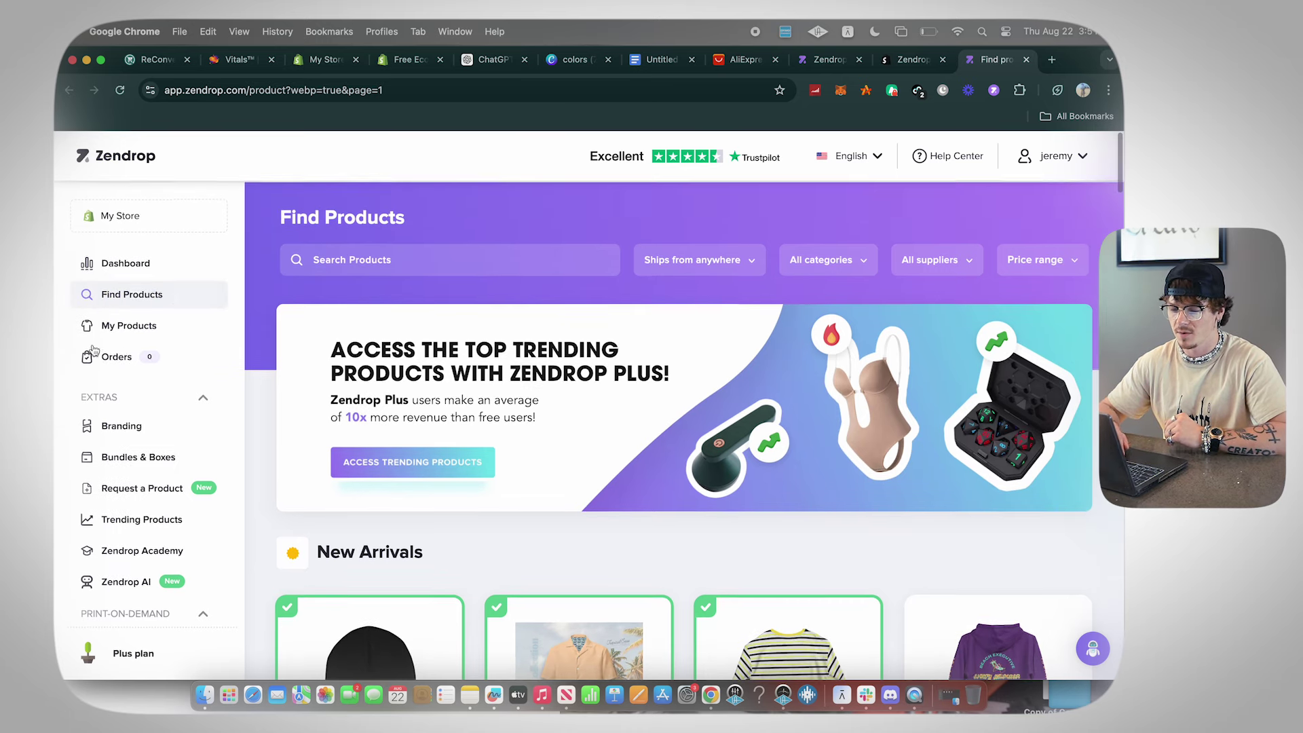
left_click(374, 253)
type("vinyl led speaker")
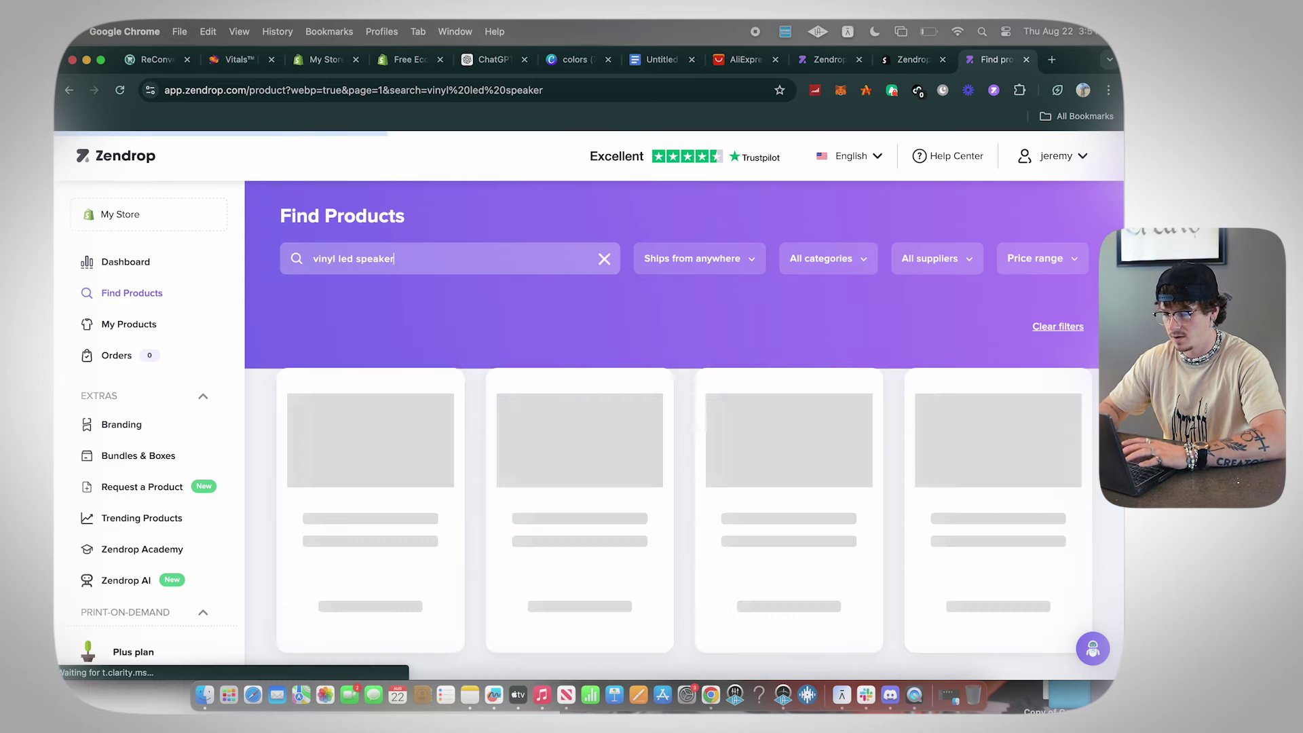
scroll(456, 407, "down", 5)
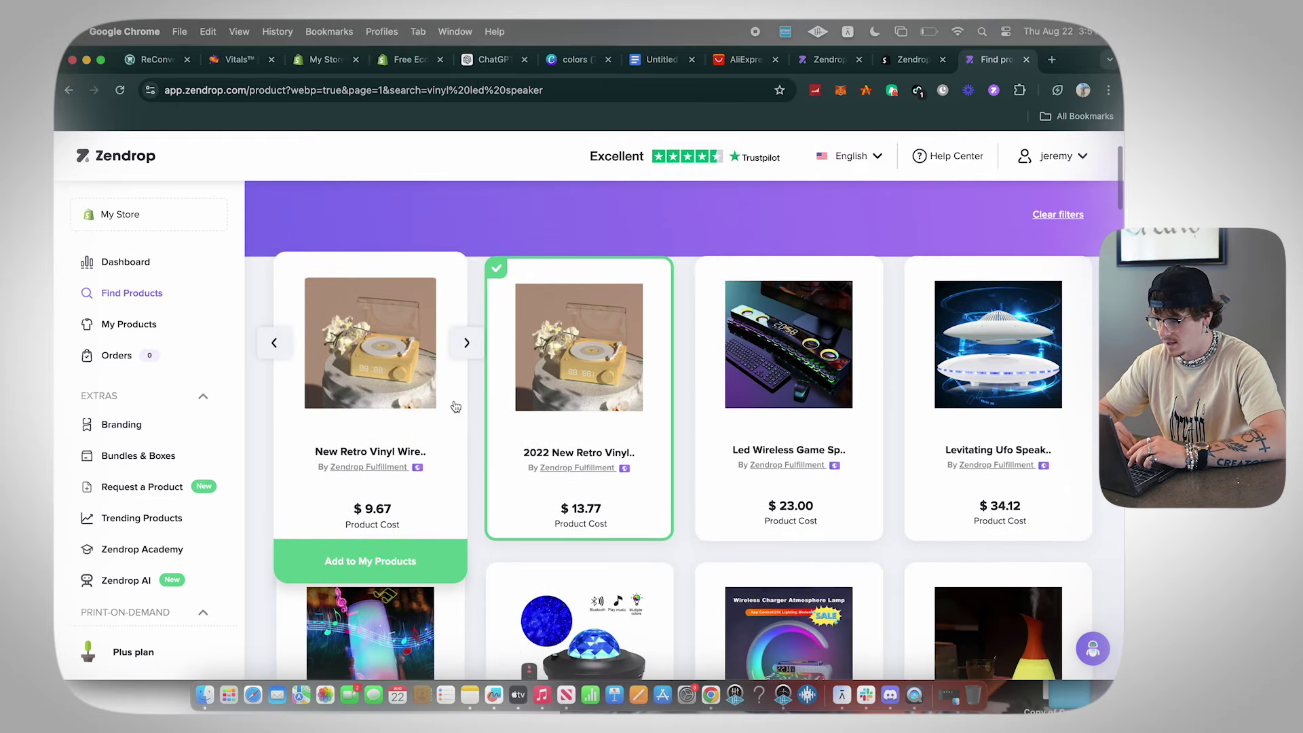
scroll(456, 405, "down", 10)
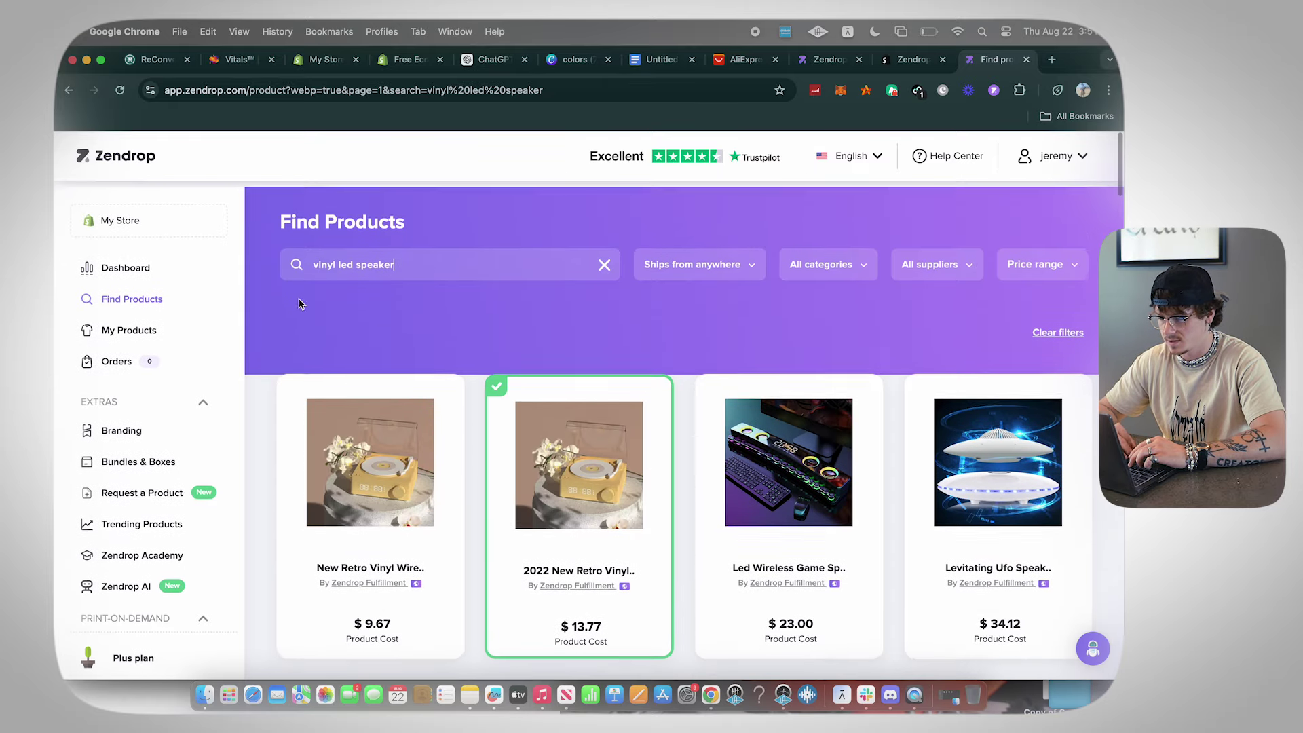
- Refine the product search to "waves vinyl led speaker" and browse the results for a matching vinyl player
type("waves")
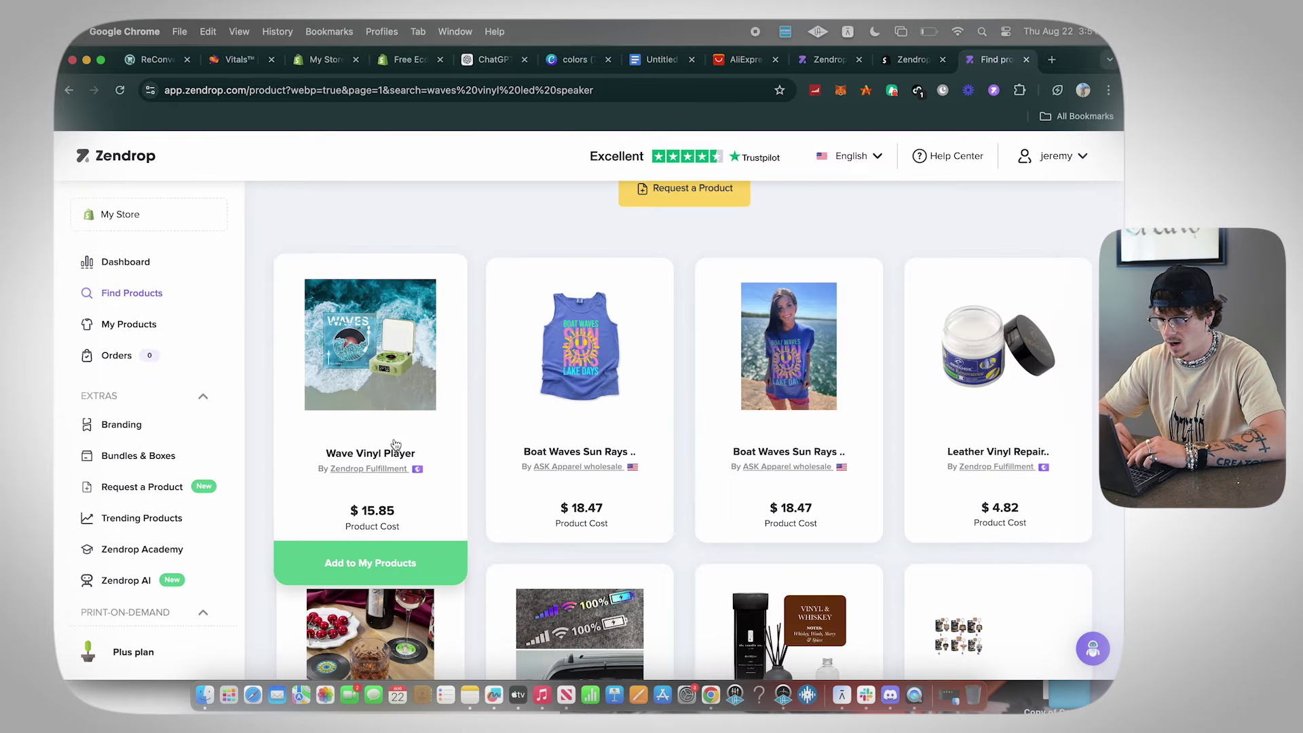
scroll(448, 407, "up", 15)
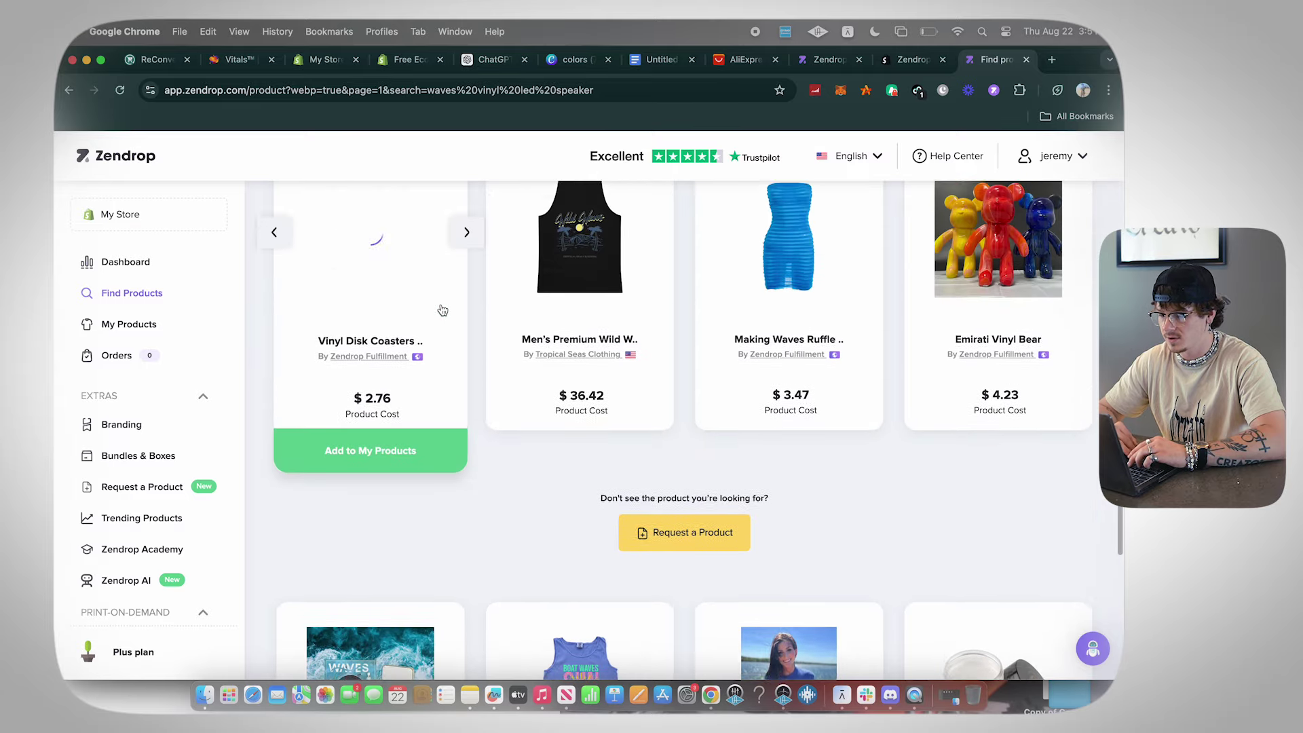
scroll(442, 310, "up", 15)
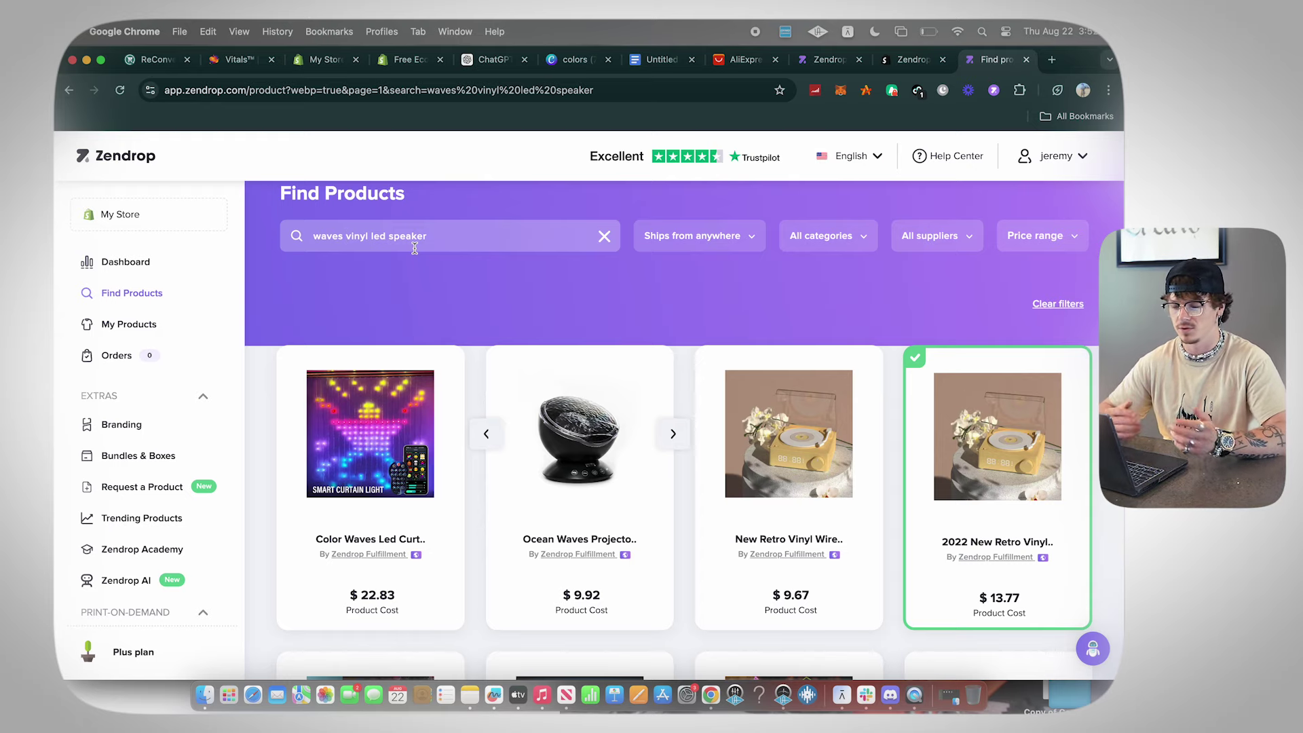
scroll(415, 249, "down", 10)
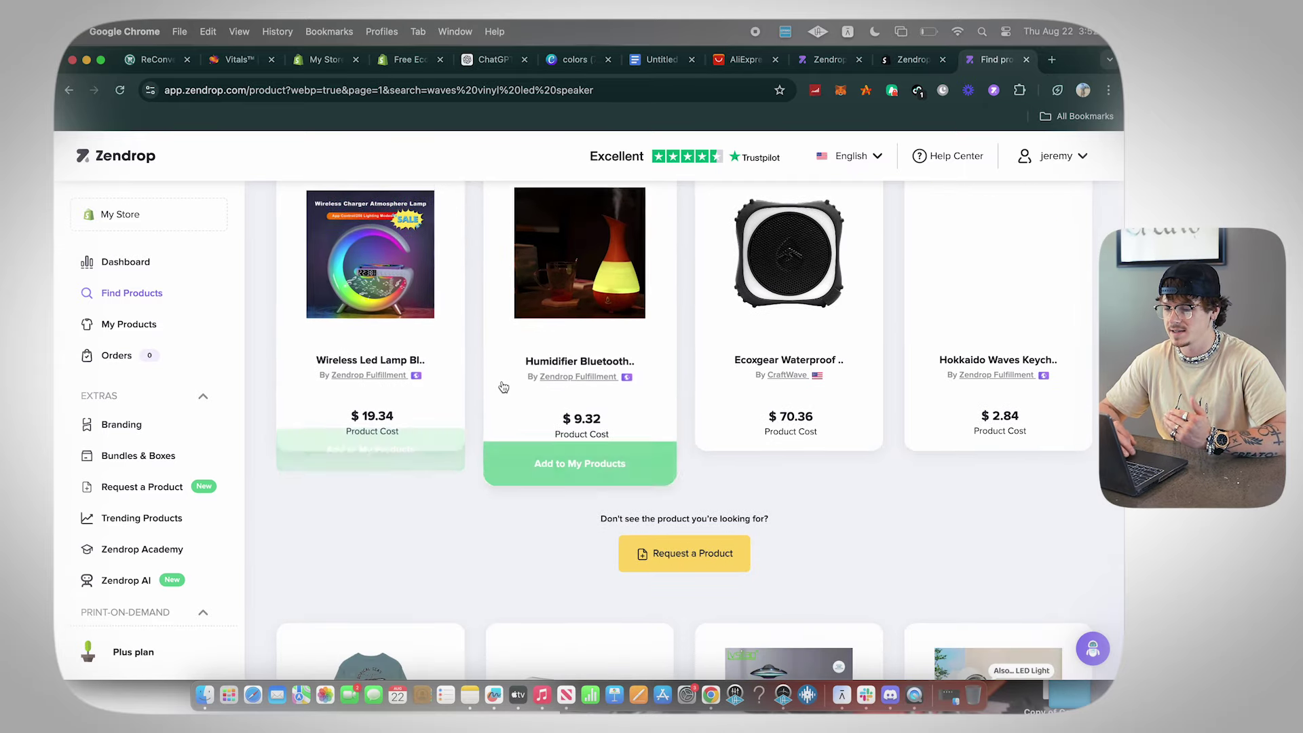
scroll(502, 383, "down", 10)
scroll(503, 386, "down", 15)
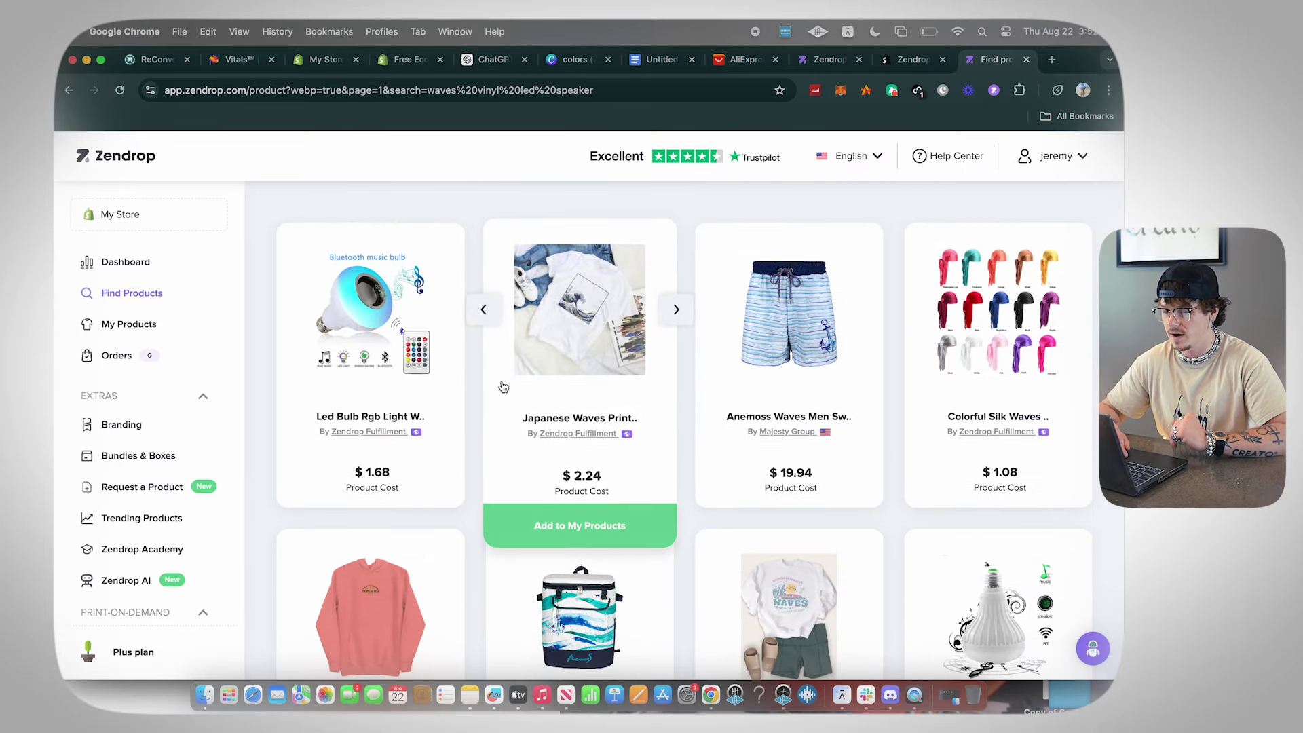
- Check the Wave Vinyl Player's product cost and its variants' shipping costs on the product page
left_click_drag(658, 396, 706, 397)
scroll(713, 450, "down", 3)
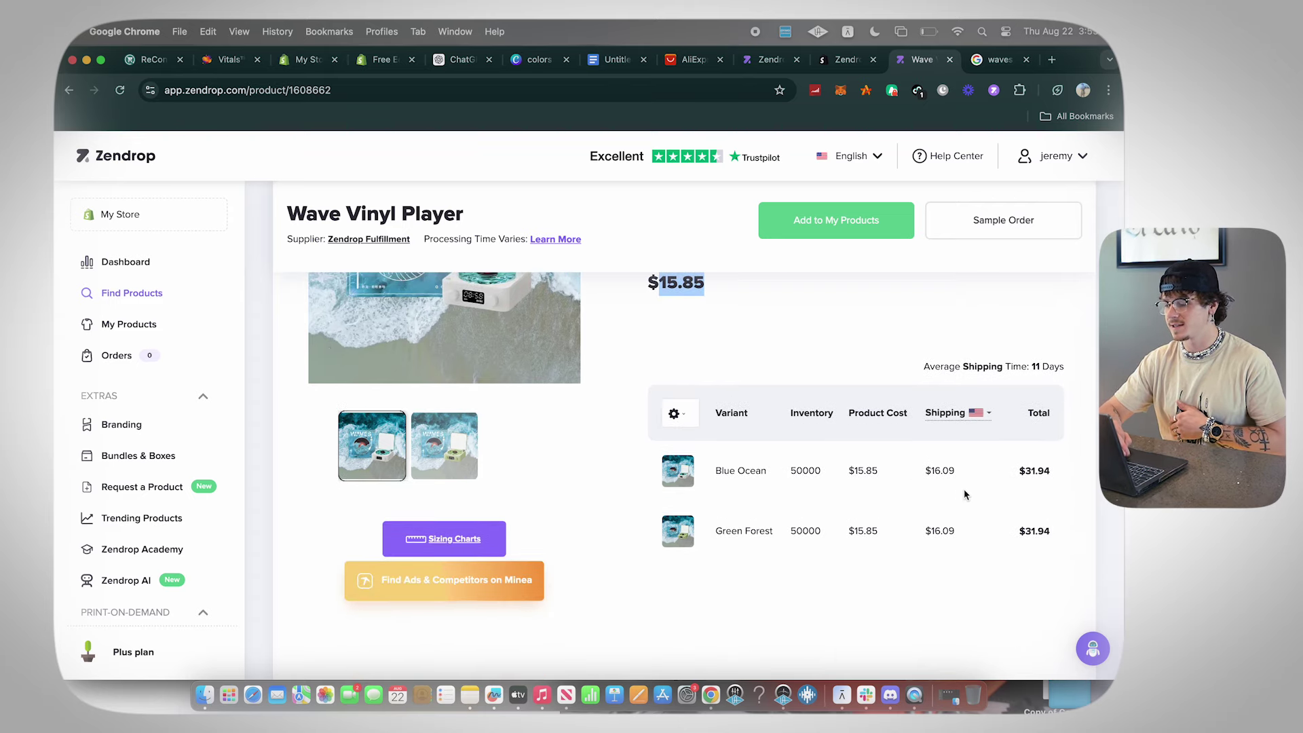
scroll(906, 490, "down", 1)
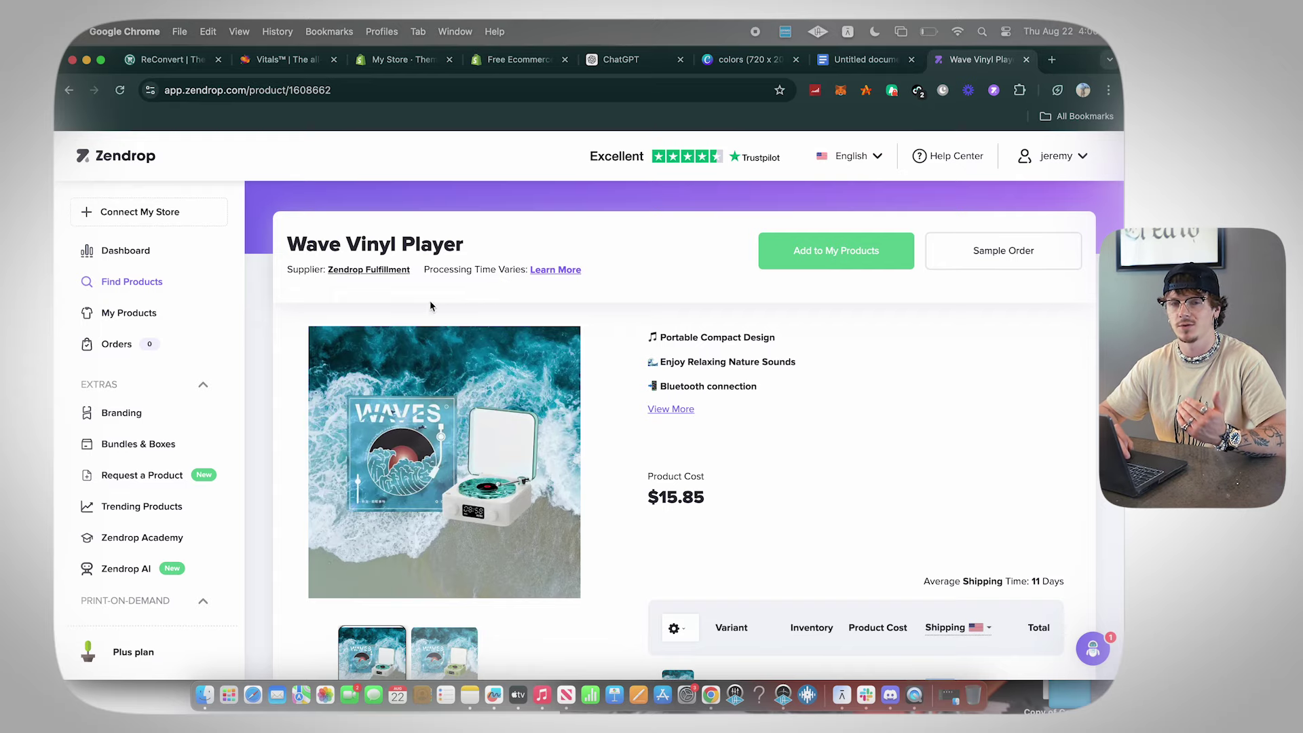
- Go to AliExpress in a separate tab, dismiss the coupon pop-up, and search for "waves vinyl player"
left_click(68, 91)
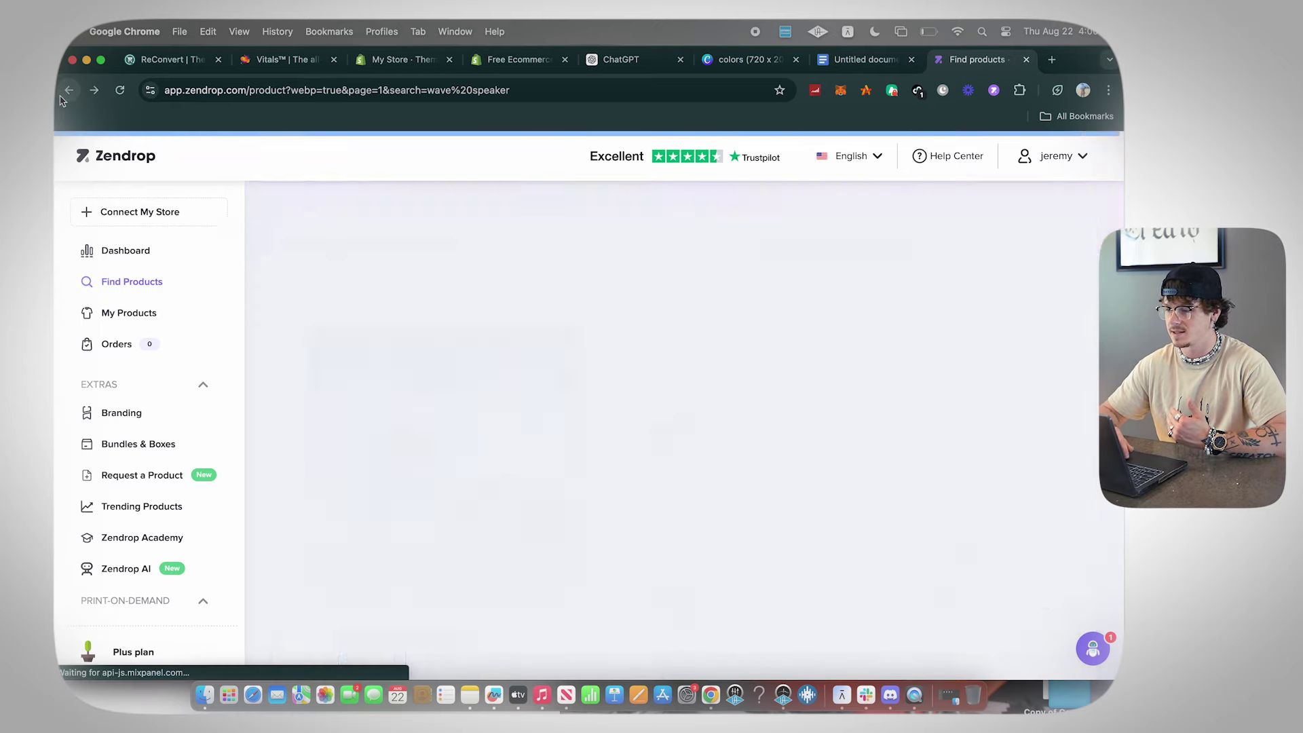
left_click(1051, 60)
type("alie")
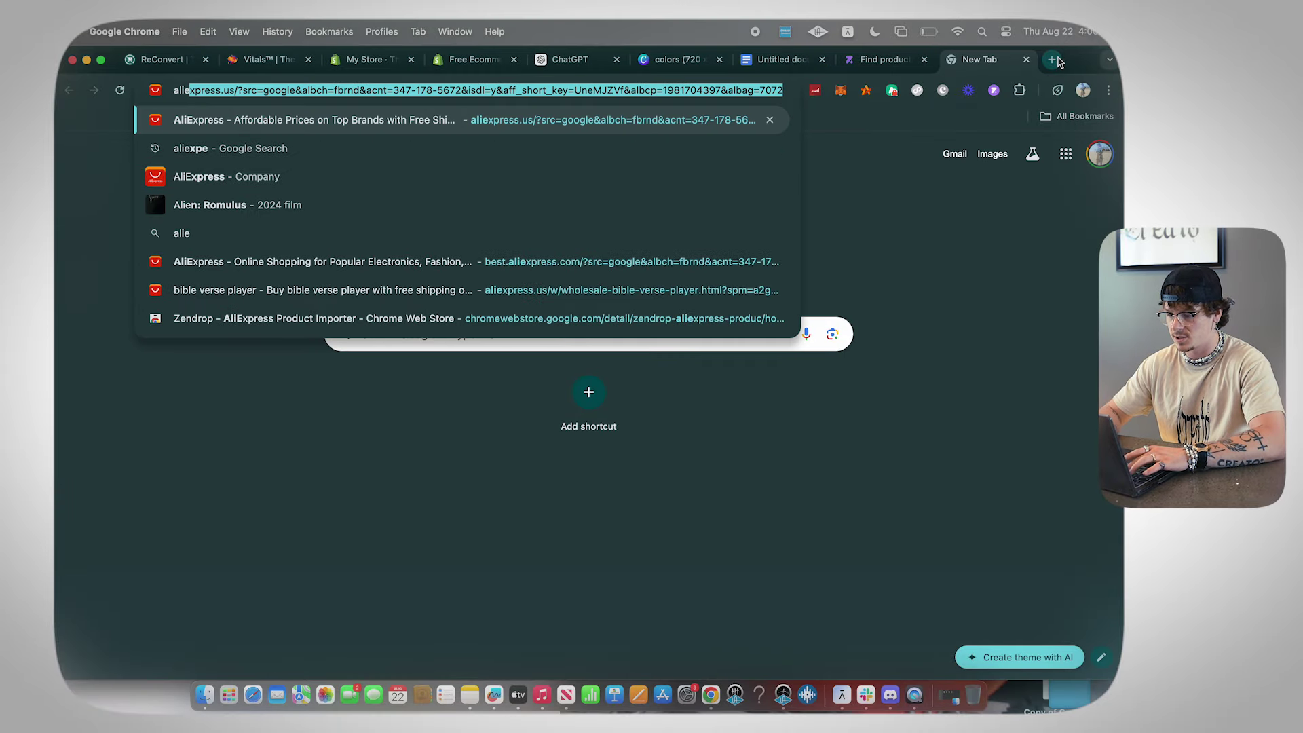
key("Return")
left_click(390, 158)
type("wave")
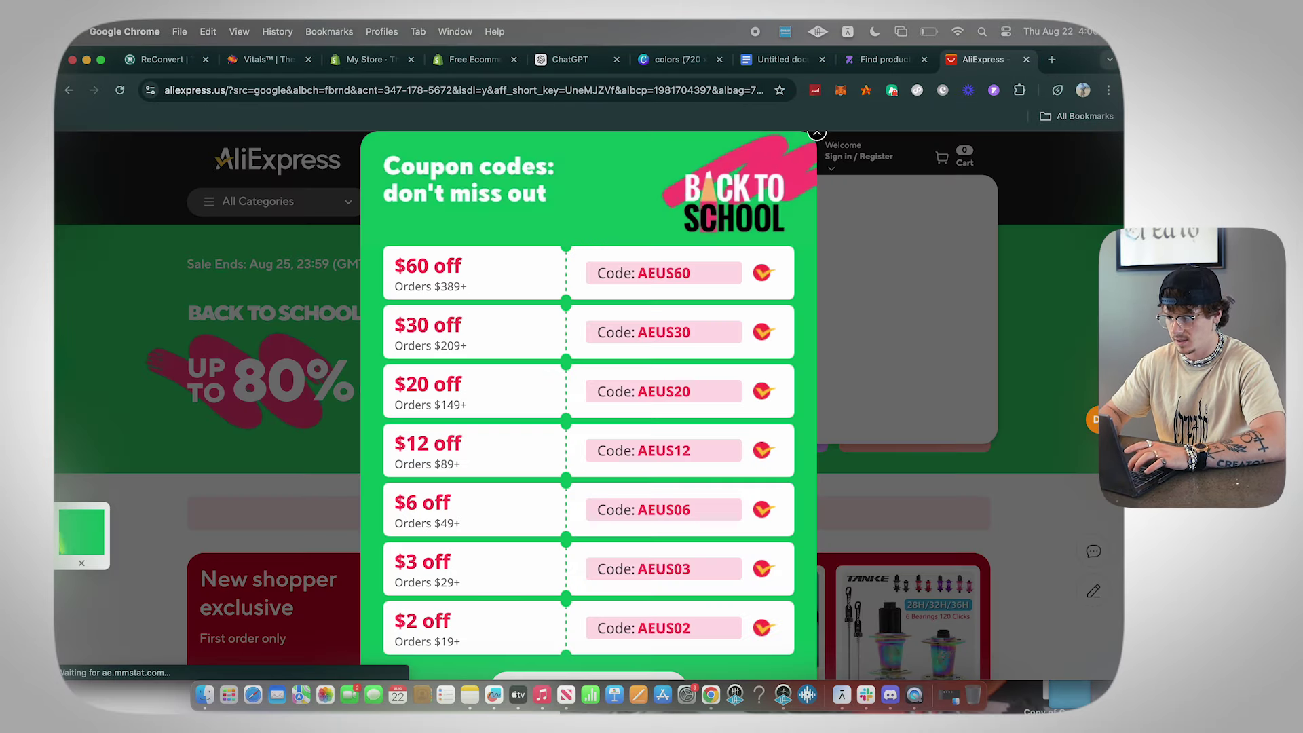
left_click(817, 135)
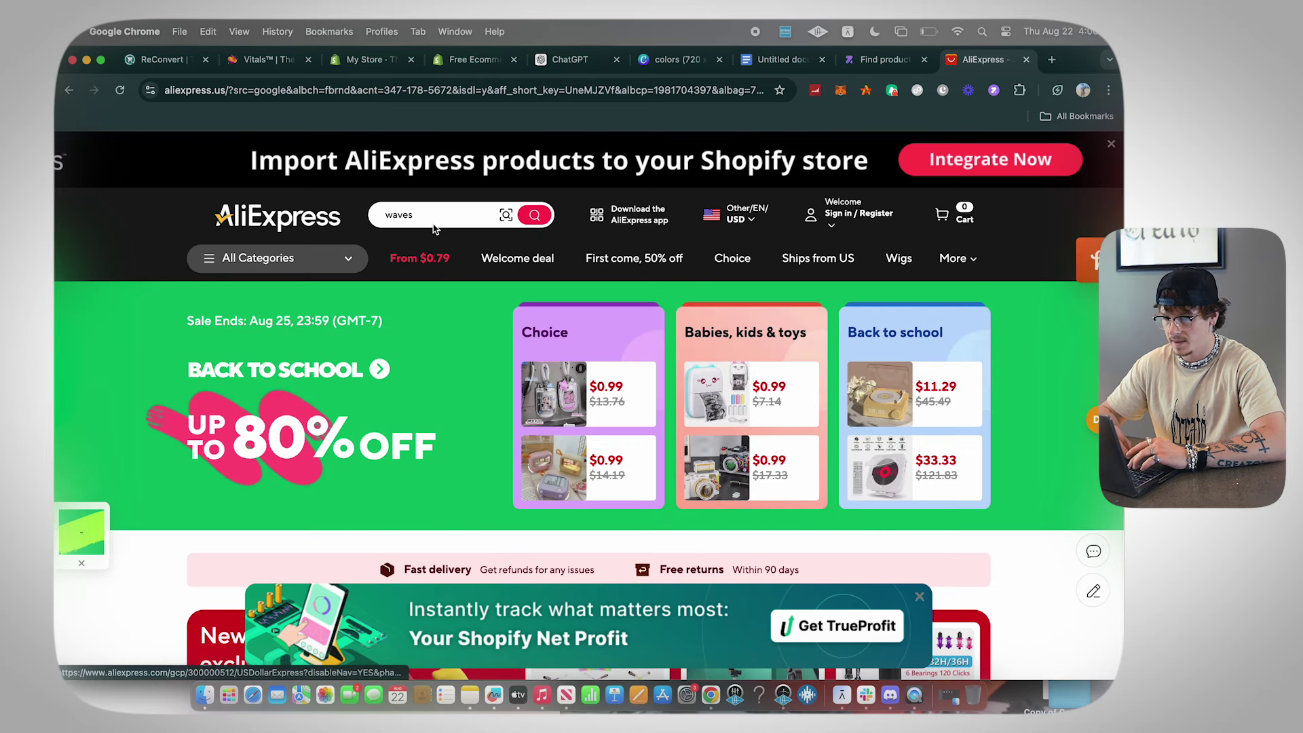
type("s vinyl player")
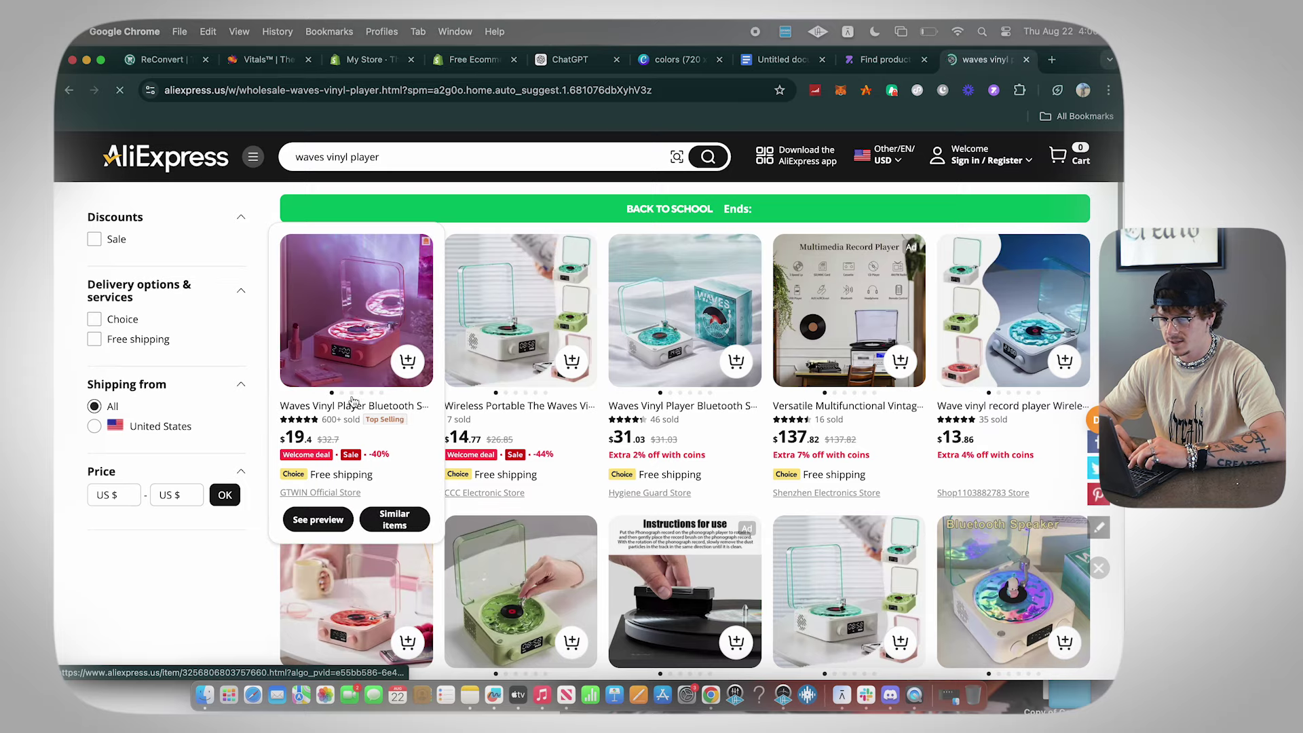
- Open the top-selling Waves Vinyl Player listing and the Wireless Portable The Waves Vinyl listing, and copy the latter's link
left_click(377, 422)
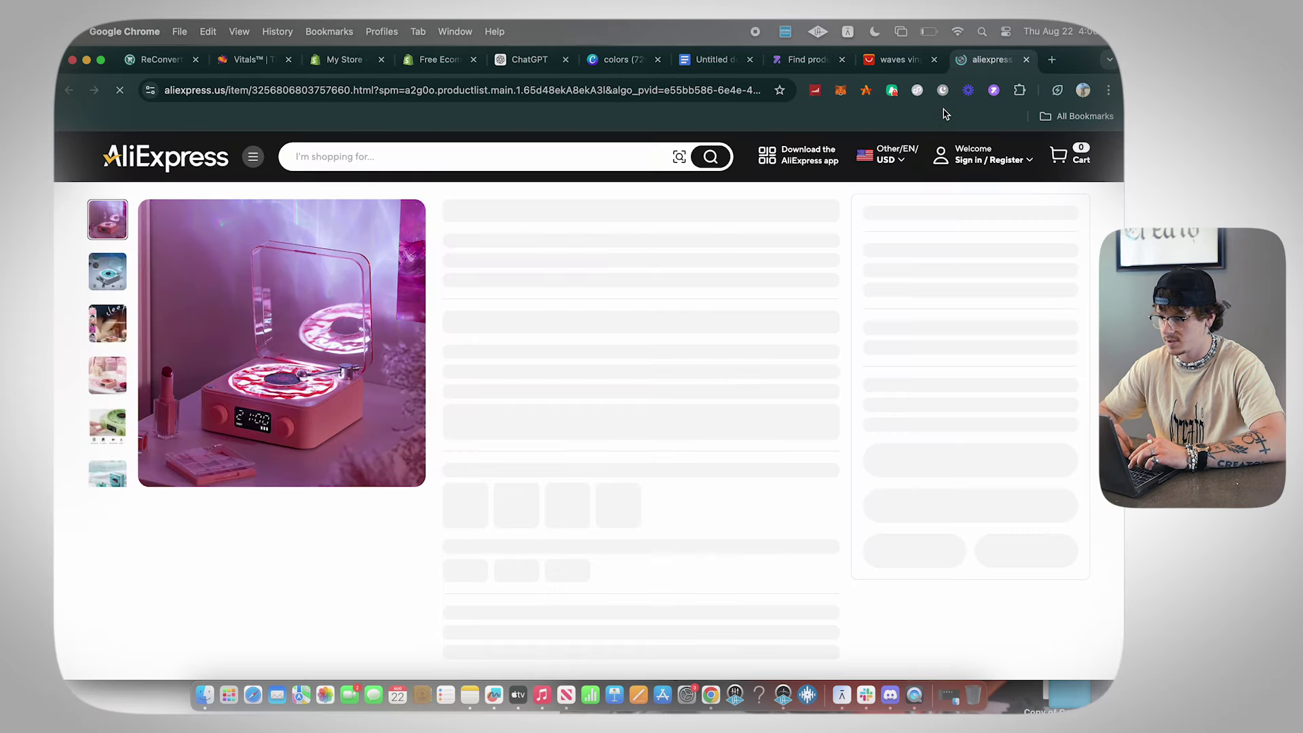
left_click(903, 59)
left_click(516, 339)
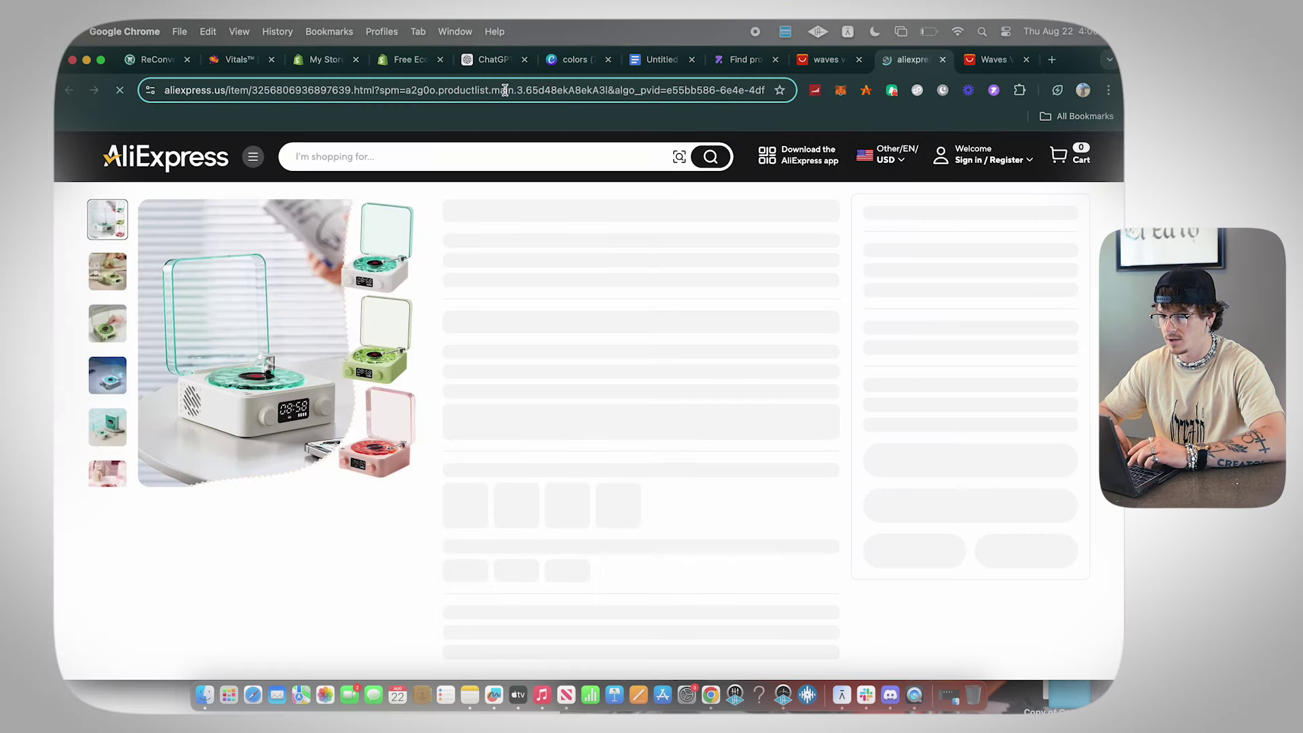
- Request a product in Zendrop and send the sourcing chat the link of the AliExpress wave vinyl player listing
left_click(746, 59)
scroll(715, 498, "down", 7)
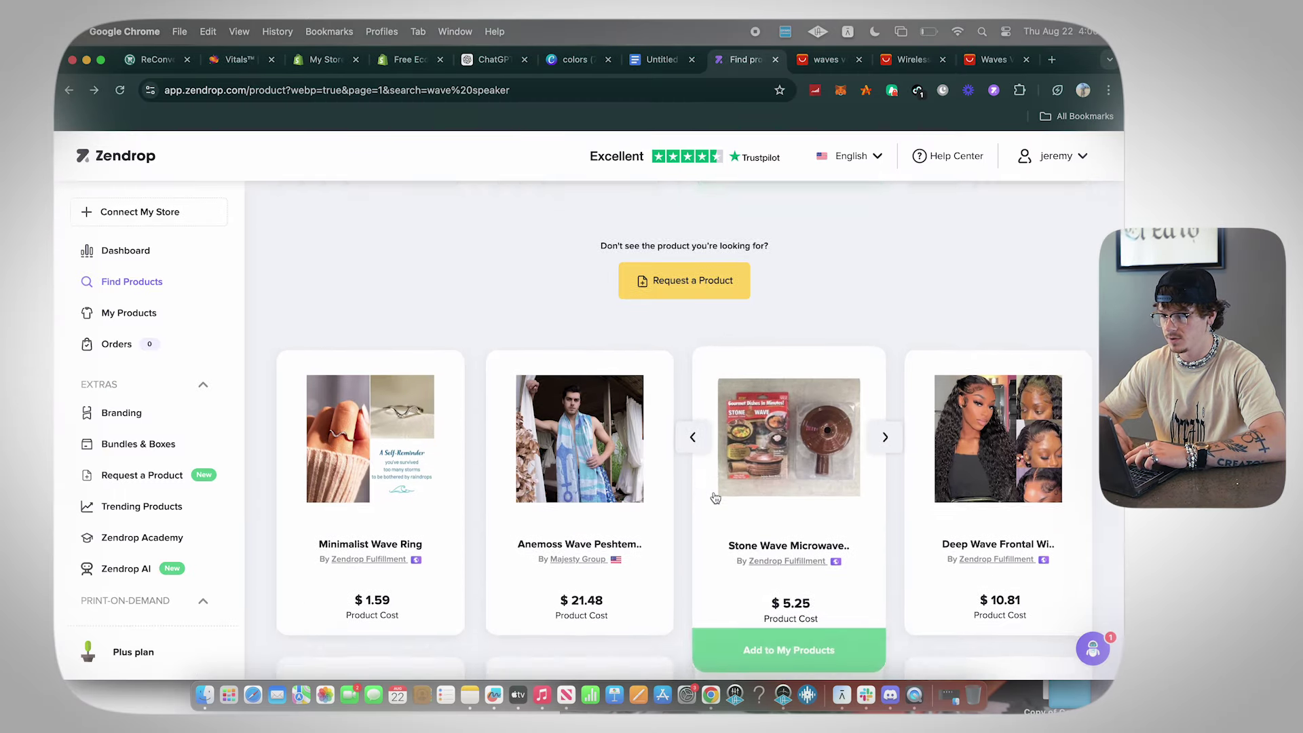
scroll(706, 509, "up", 6)
scroll(701, 521, "down", 3)
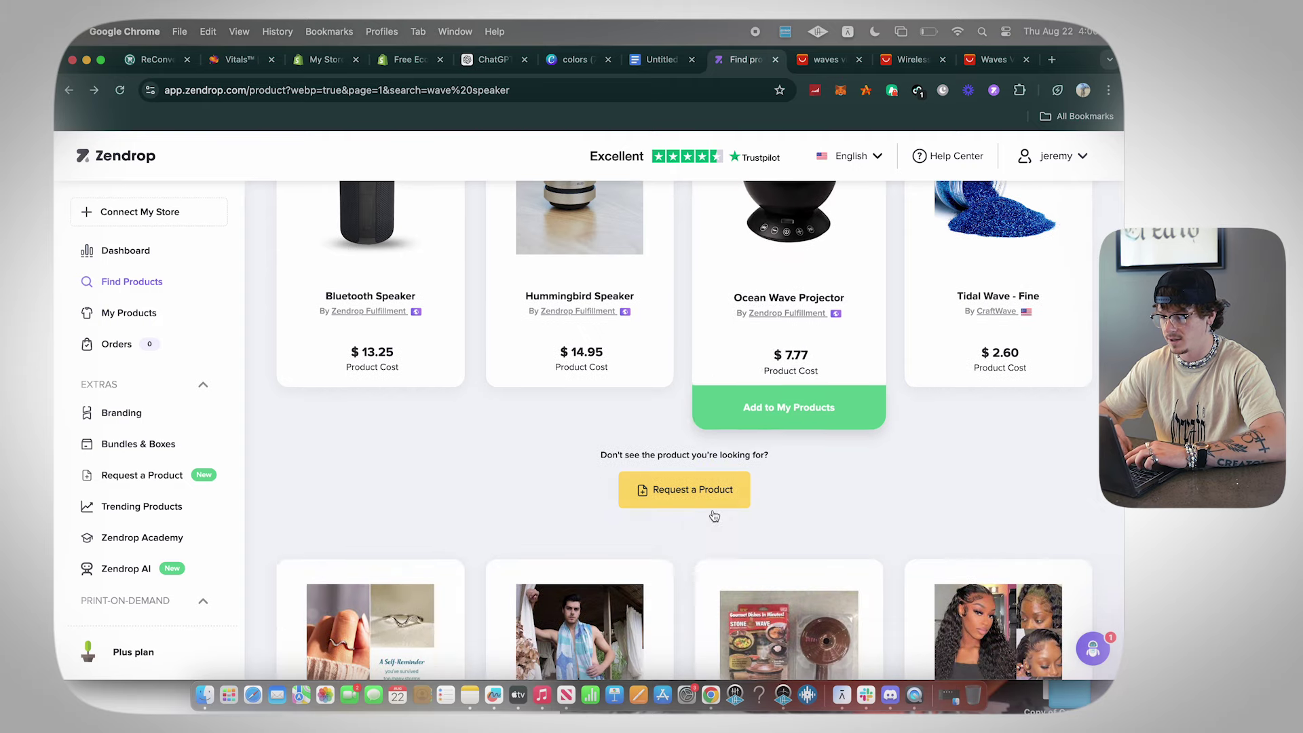
left_click(679, 490)
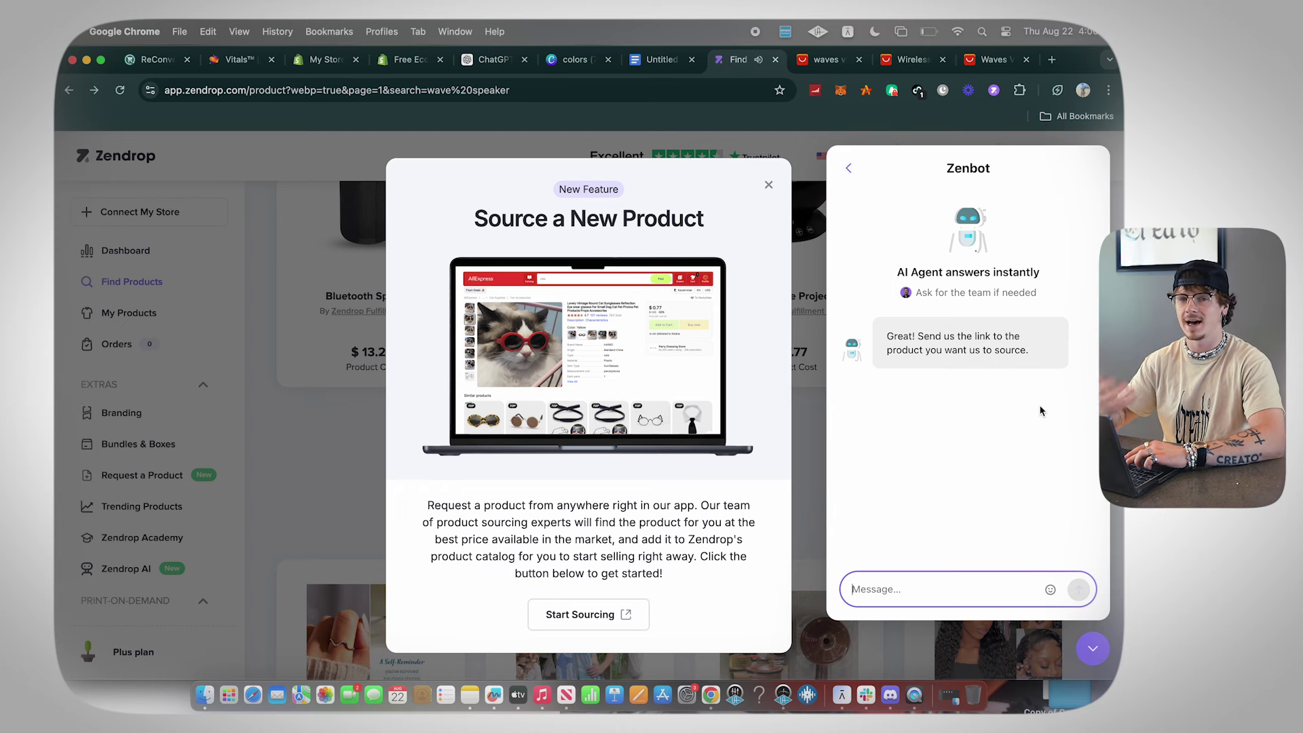
left_click(984, 581)
key("super+v")
key("Return")
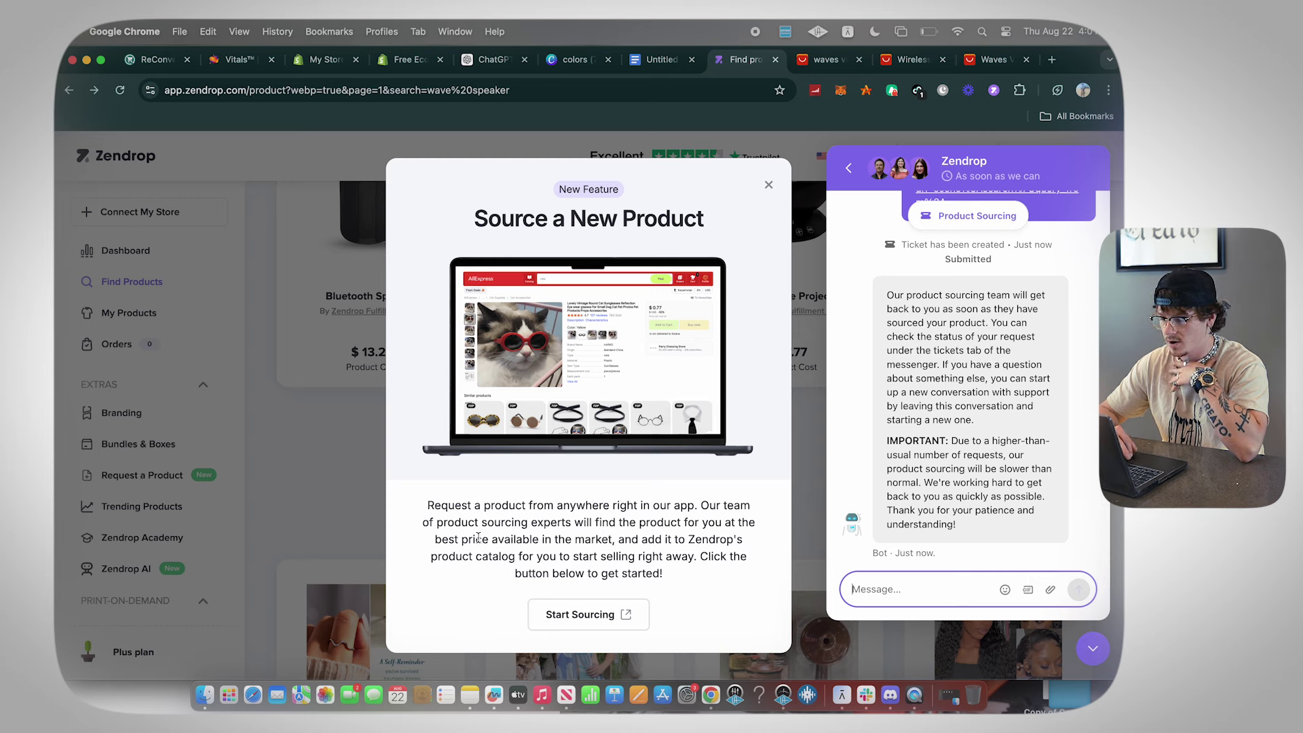
- Read the product sourcing description and the chat's reply, then close the chat and the Source a New Product window
left_click_drag(551, 522, 671, 574)
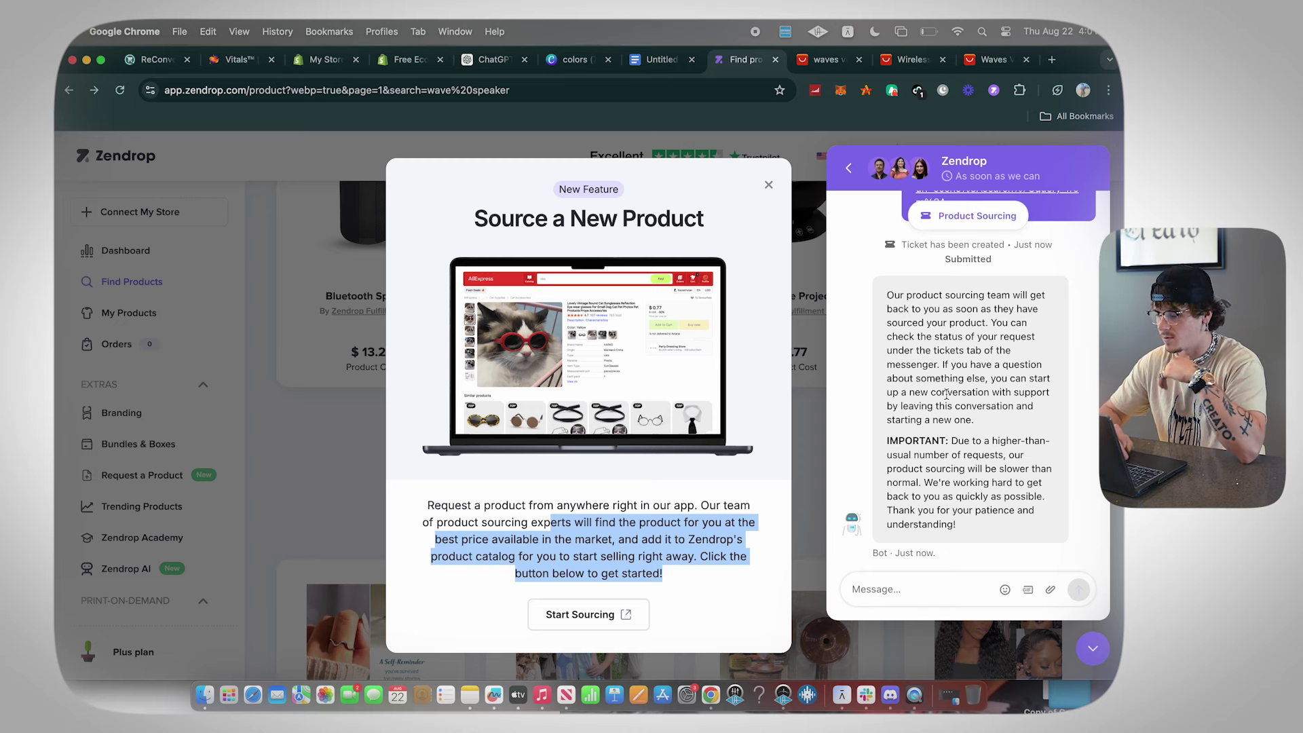
left_click_drag(887, 305, 950, 379)
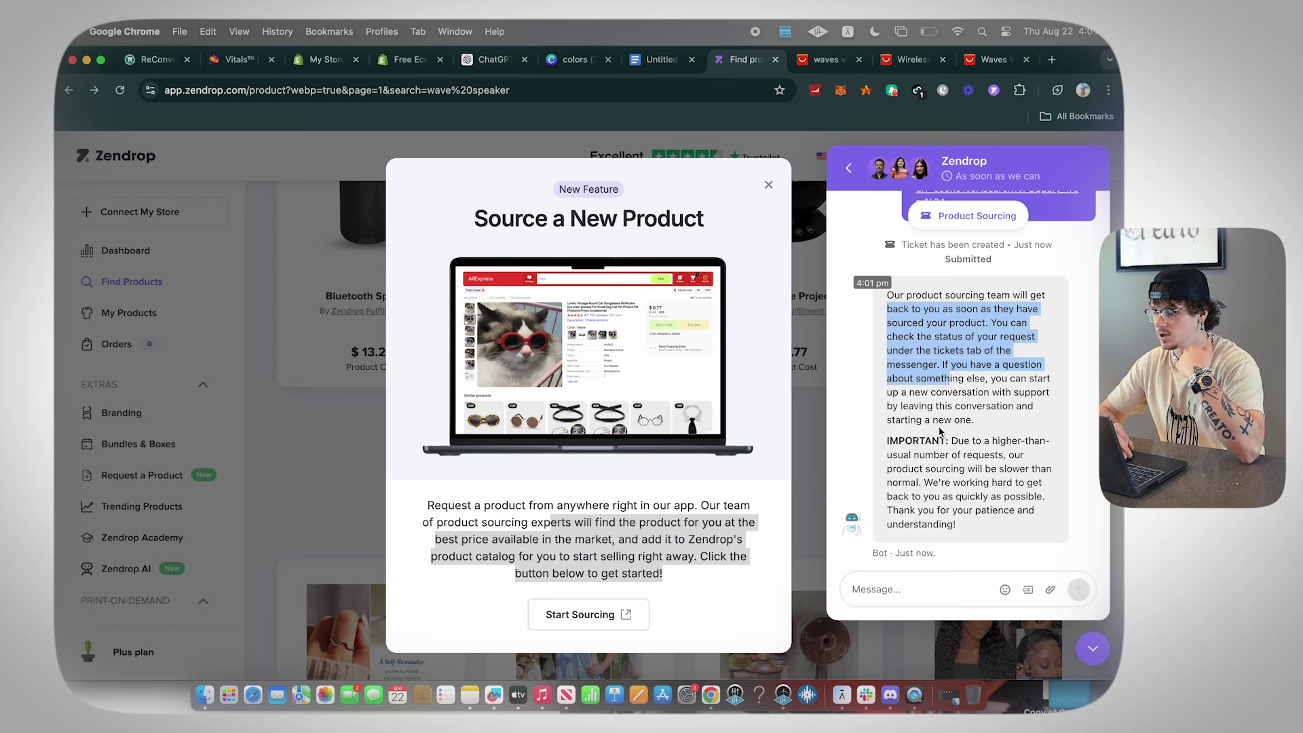
scroll(940, 431, "up", 5)
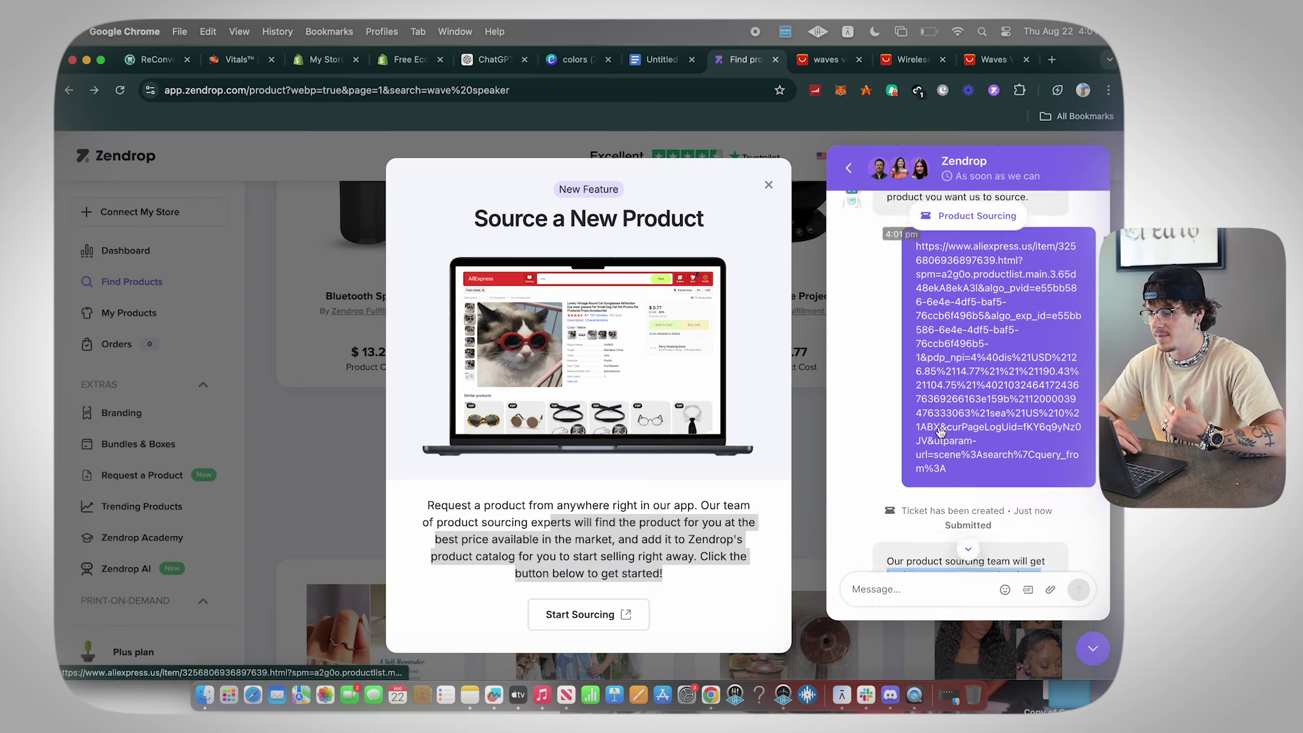
scroll(940, 431, "down", 5)
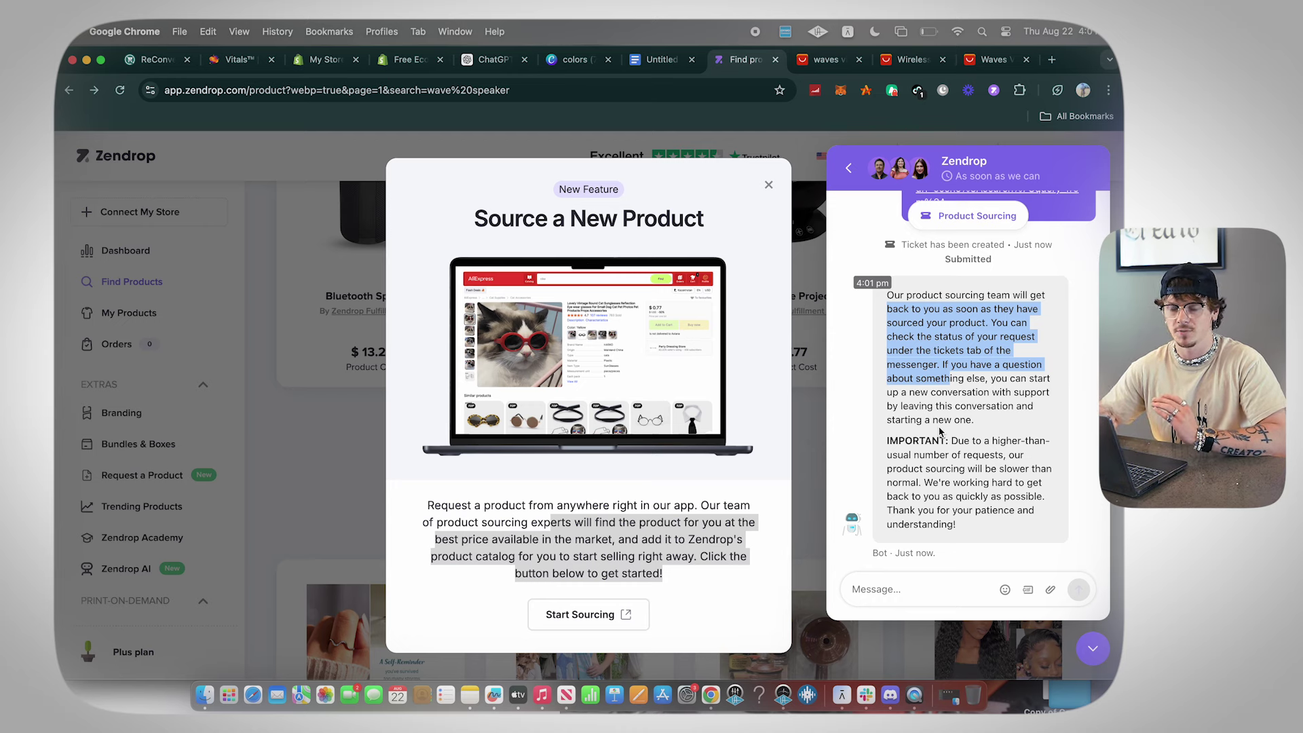
left_click(1093, 648)
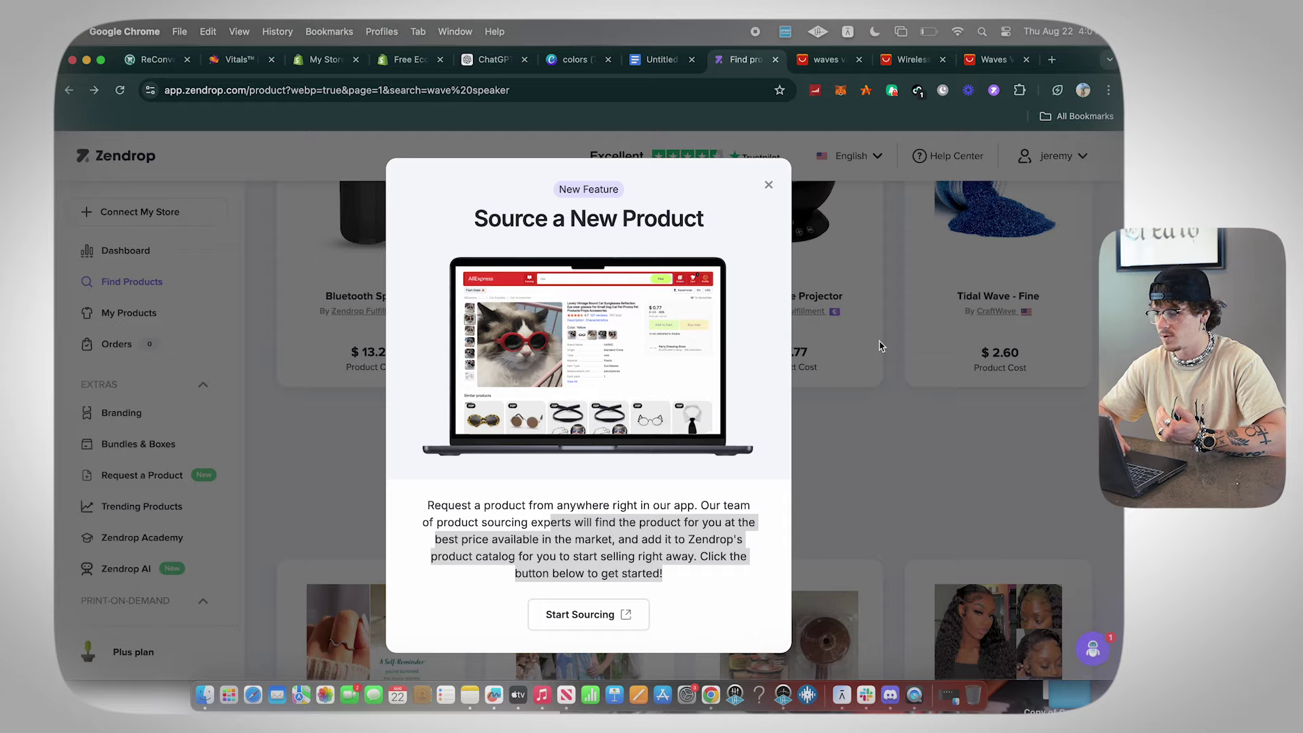
left_click(769, 184)
- Browse the "wave speaker" results, open the Wave Vinyl Player from Zendrop Fulfillment, and add it to My Products
scroll(538, 465, "down", 4)
scroll(539, 466, "down", 15)
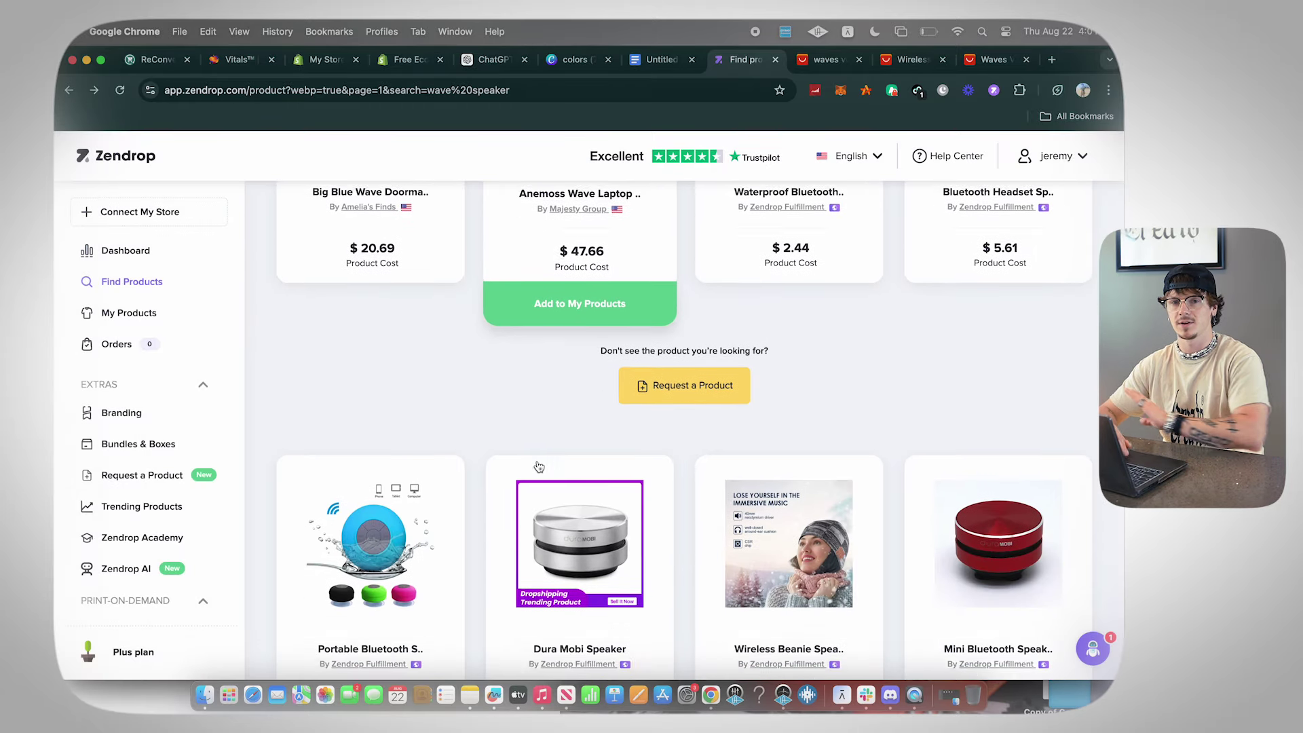
scroll(538, 466, "down", 2)
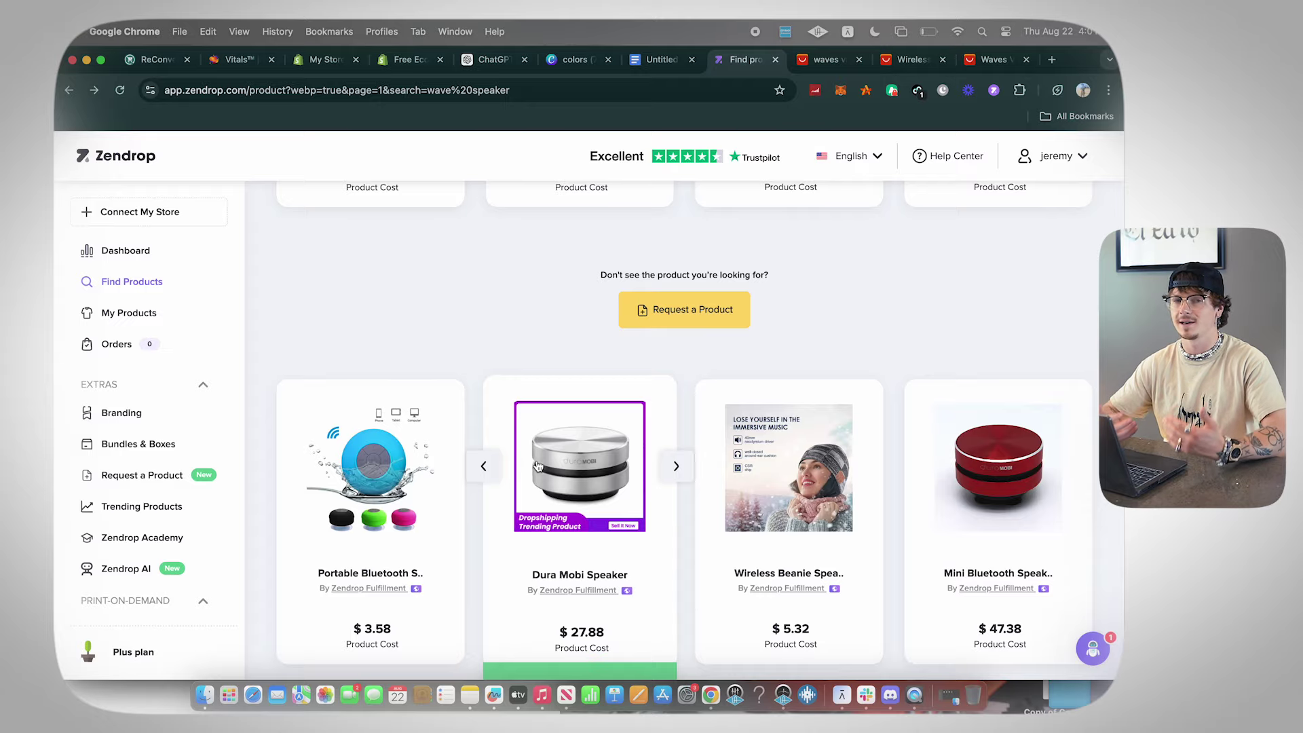
scroll(537, 466, "up", 20)
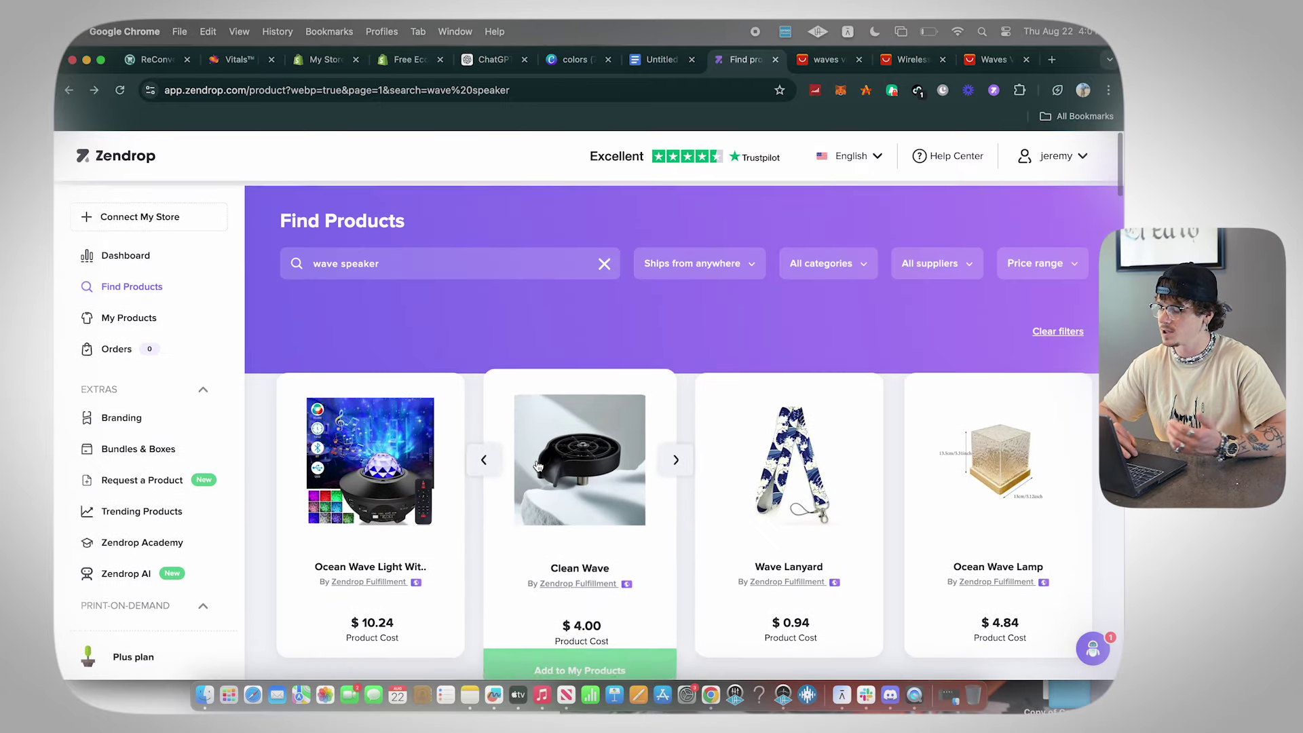
scroll(536, 466, "down", 6)
scroll(538, 466, "down", 2)
scroll(537, 466, "up", 6)
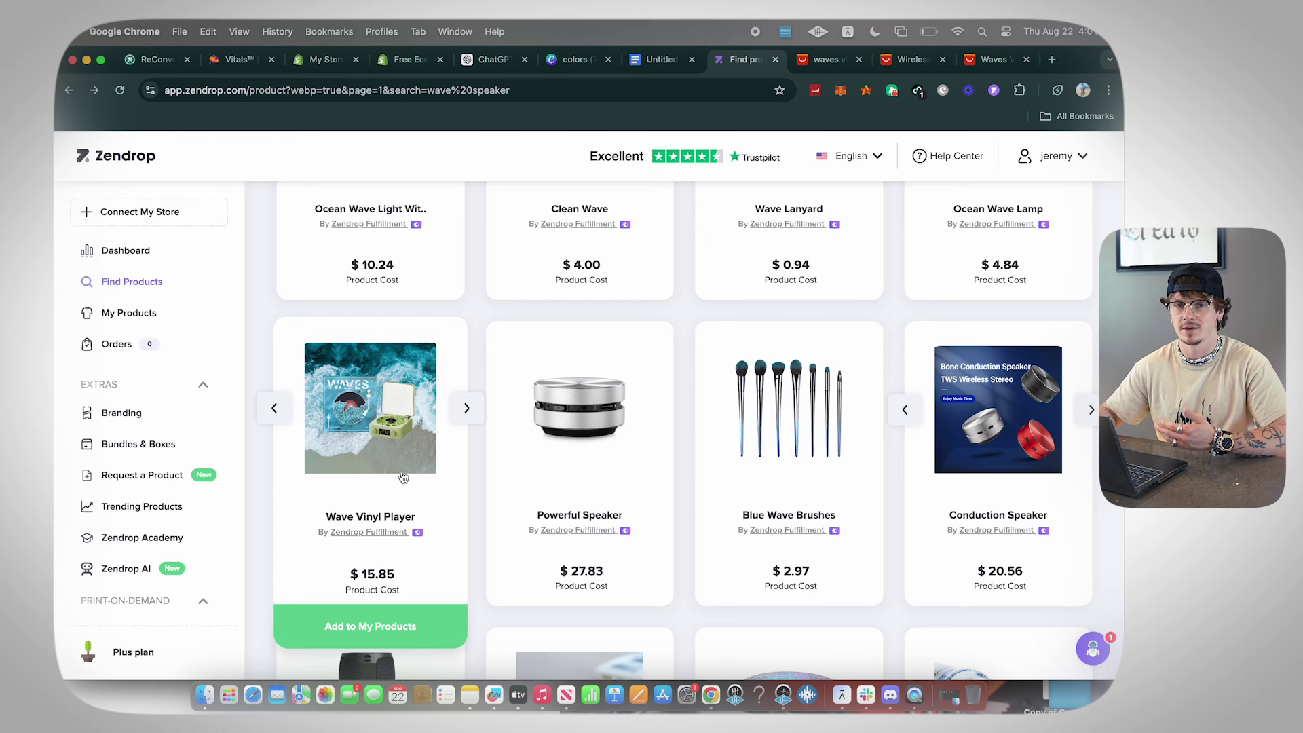
left_click(386, 479)
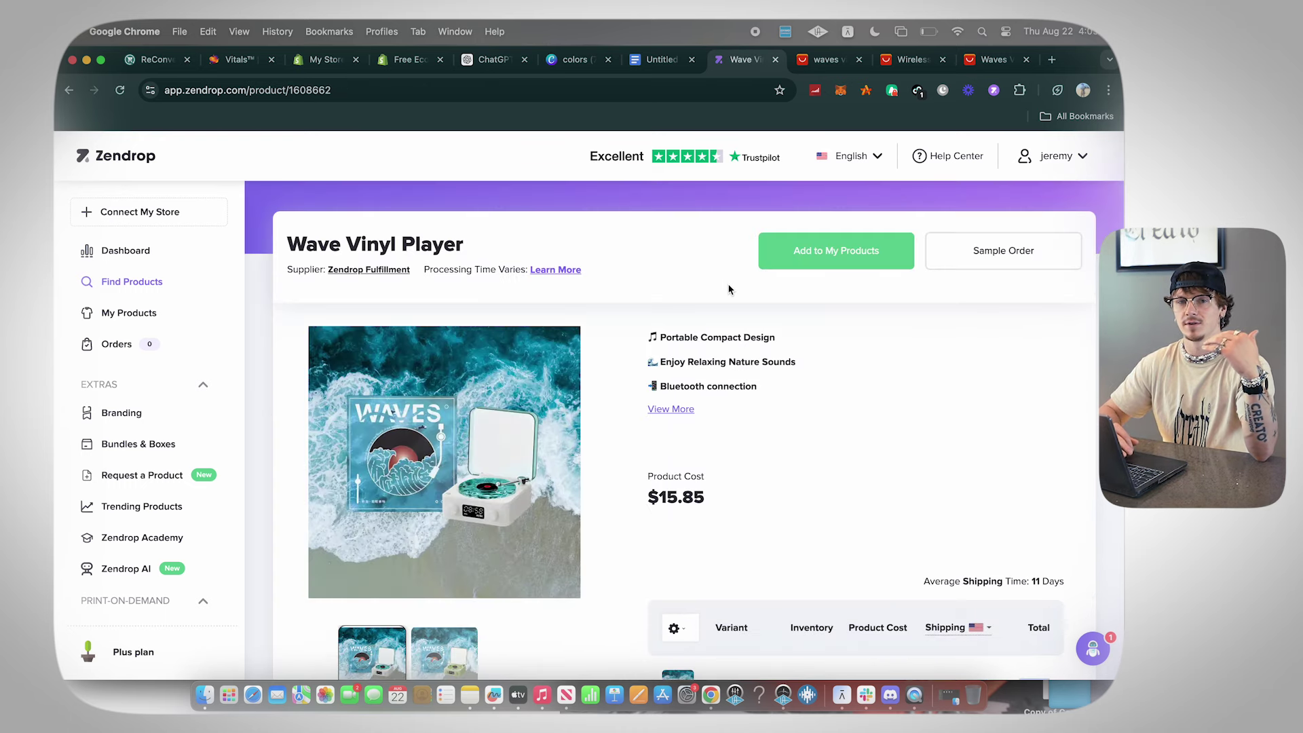
left_click(823, 253)
- Open the Wave Vinyl Player for review and publishing, and set the Green Forest and Blue Ocean variants' sales prices to $49.99
left_click(132, 313)
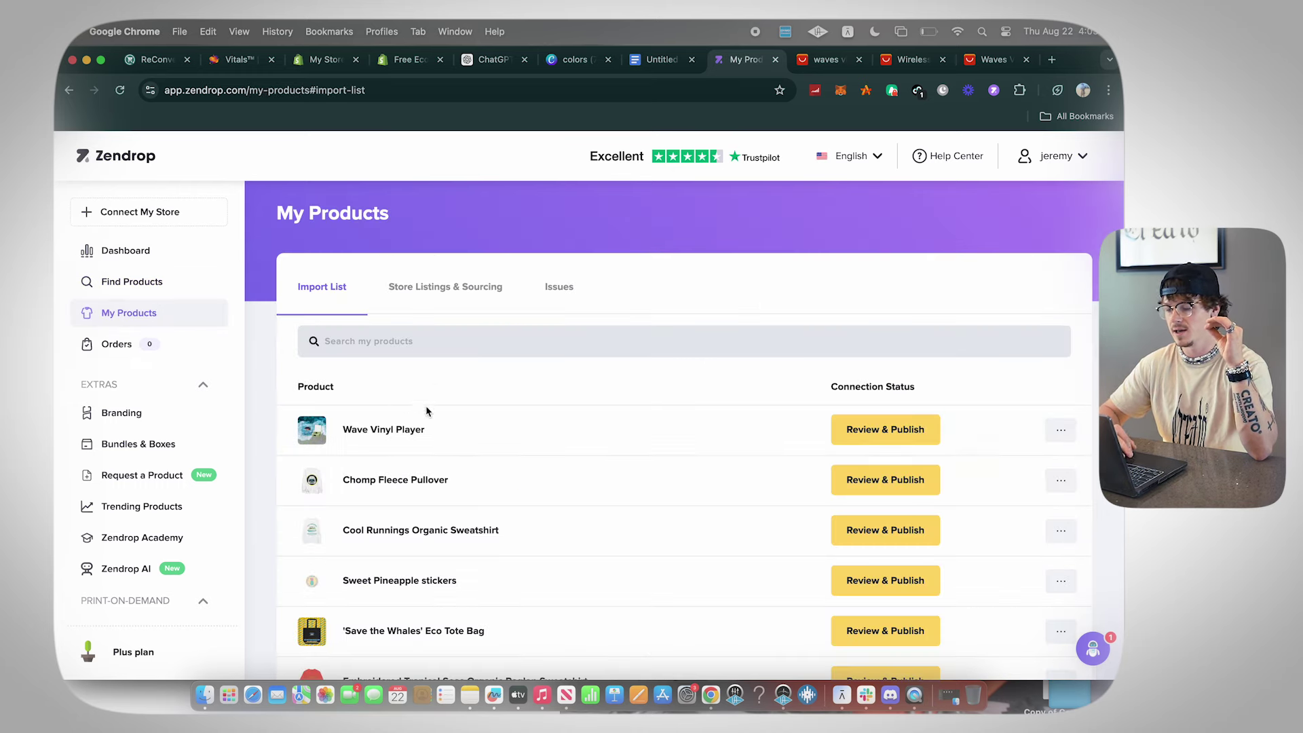
left_click(902, 439)
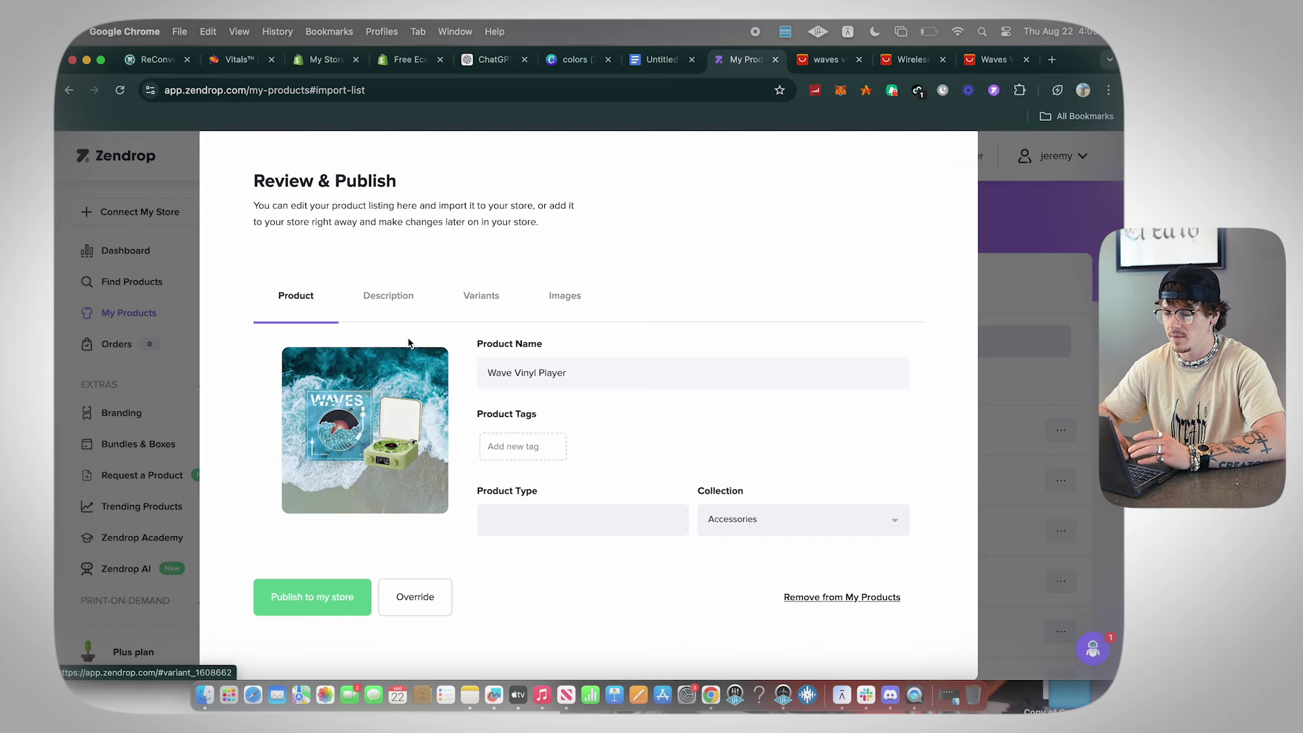
left_click(486, 304)
double_click(633, 450)
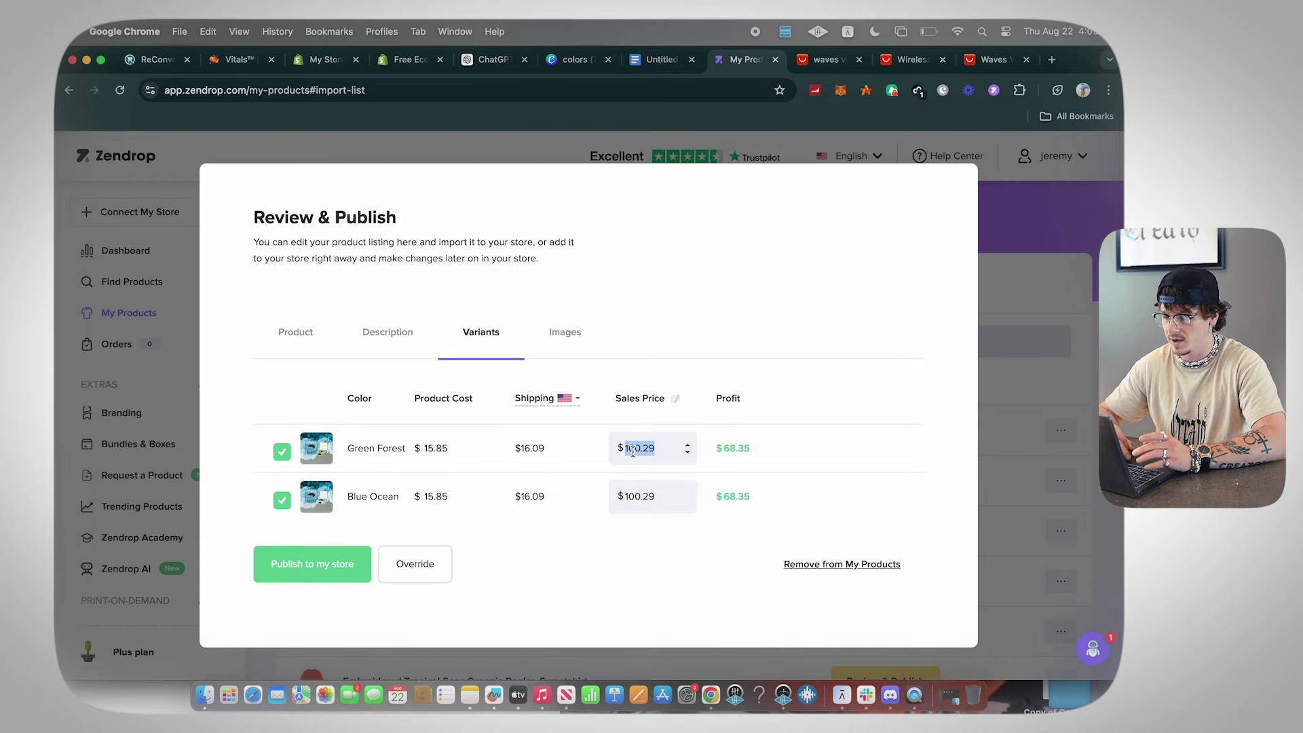
type("49.99")
double_click(632, 449)
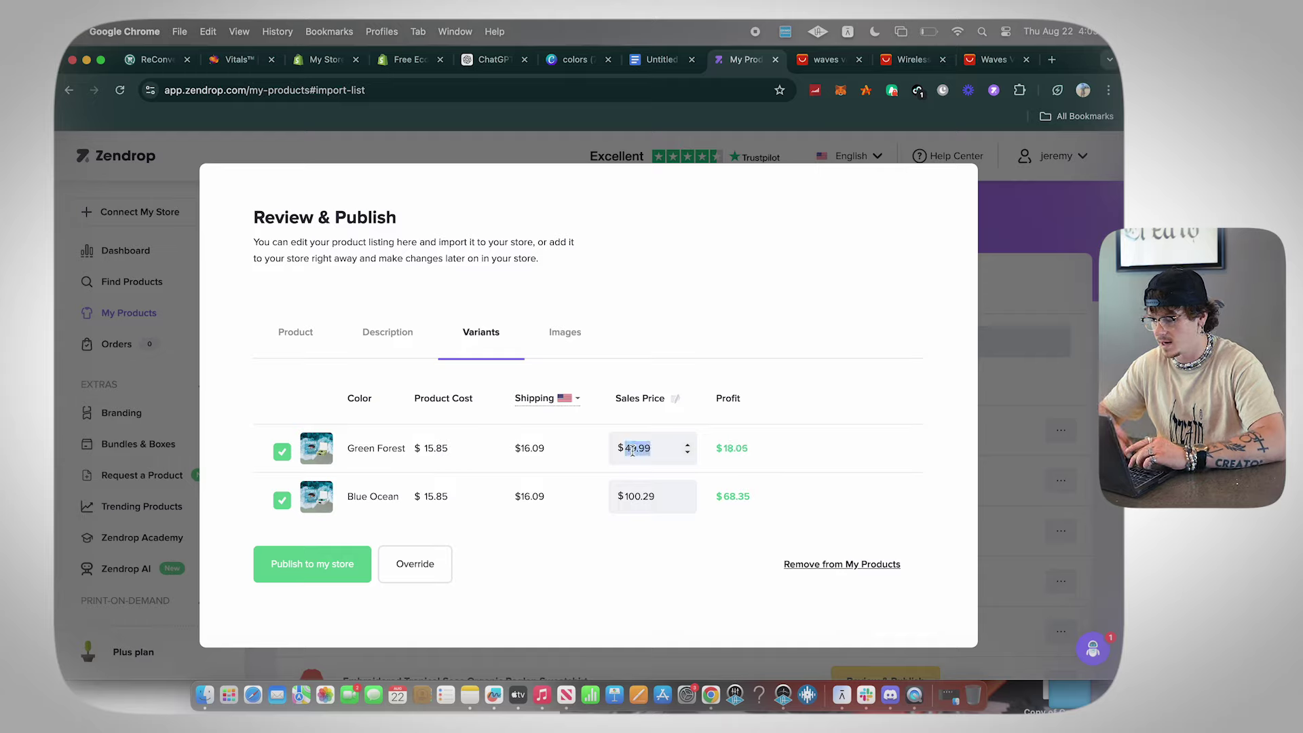
double_click(639, 496)
type("49.99")
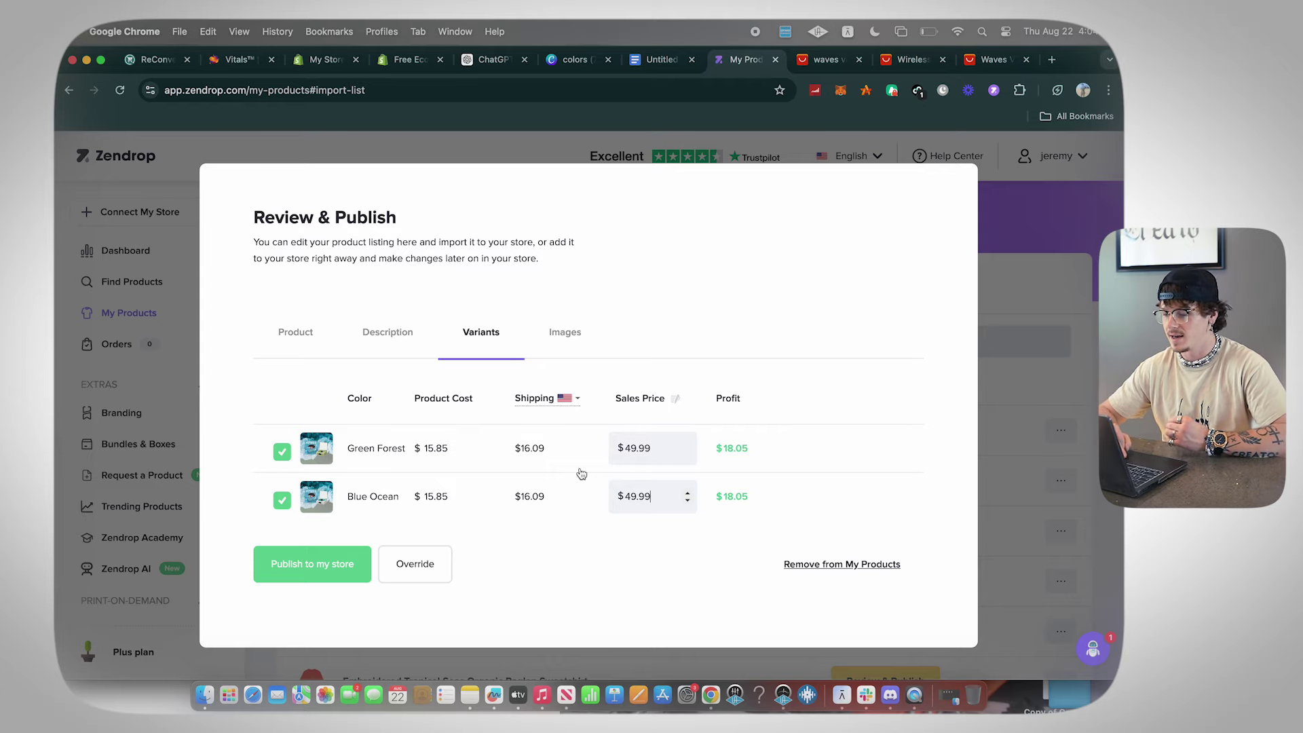
- Review the Wave Vinyl Player's images, keep both selected, and publish the product to the store
left_click(564, 334)
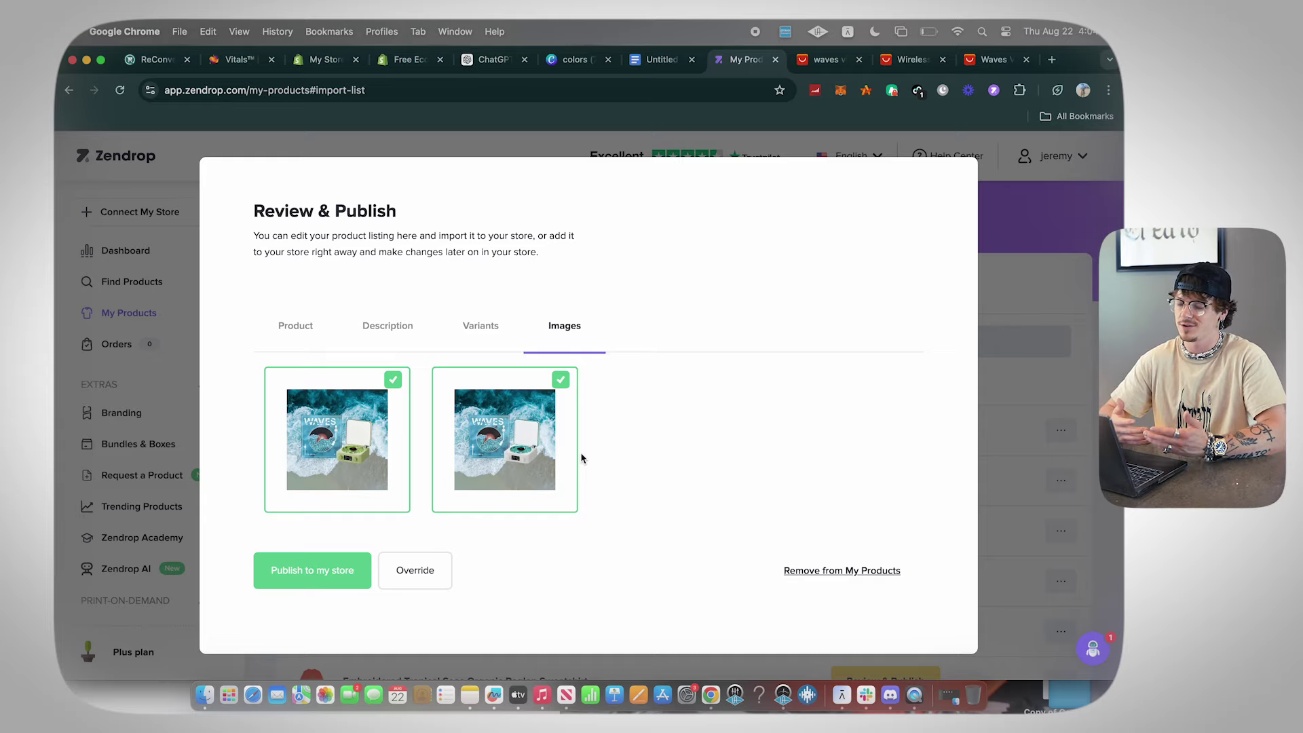
left_click(500, 443)
left_click(500, 442)
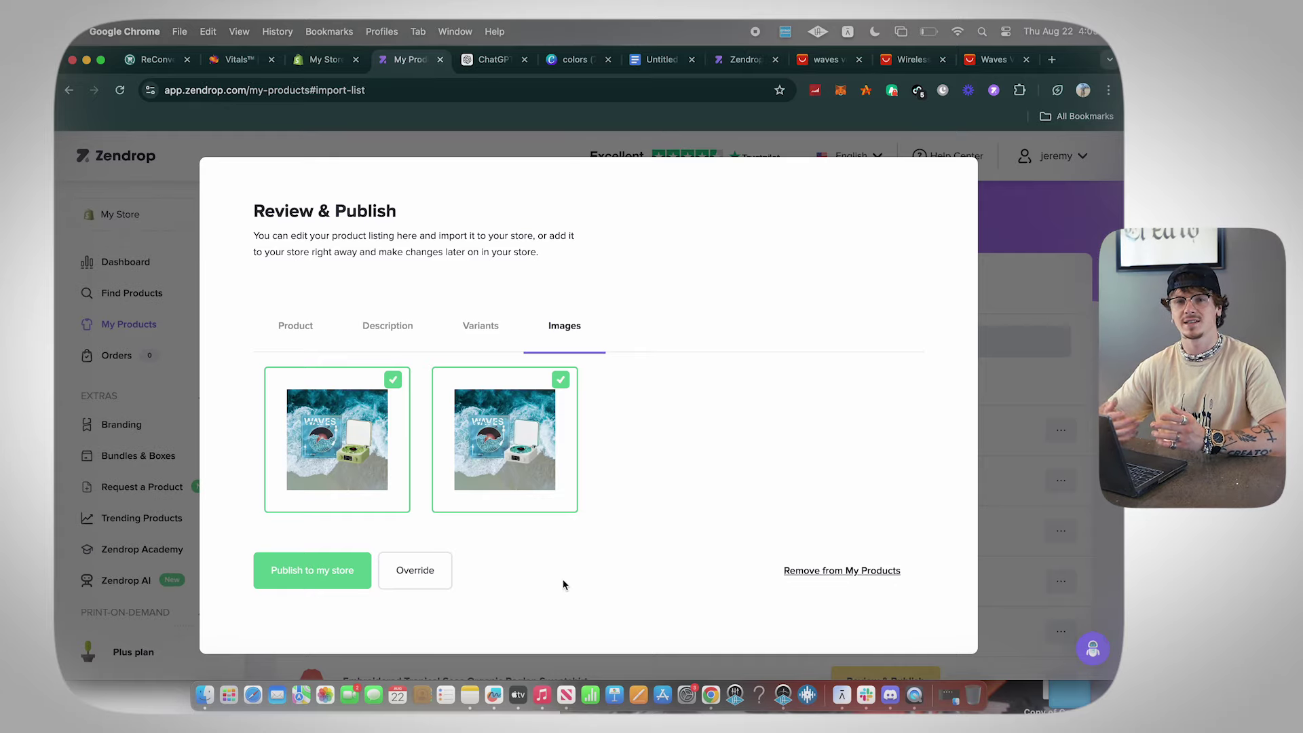
left_click(314, 568)
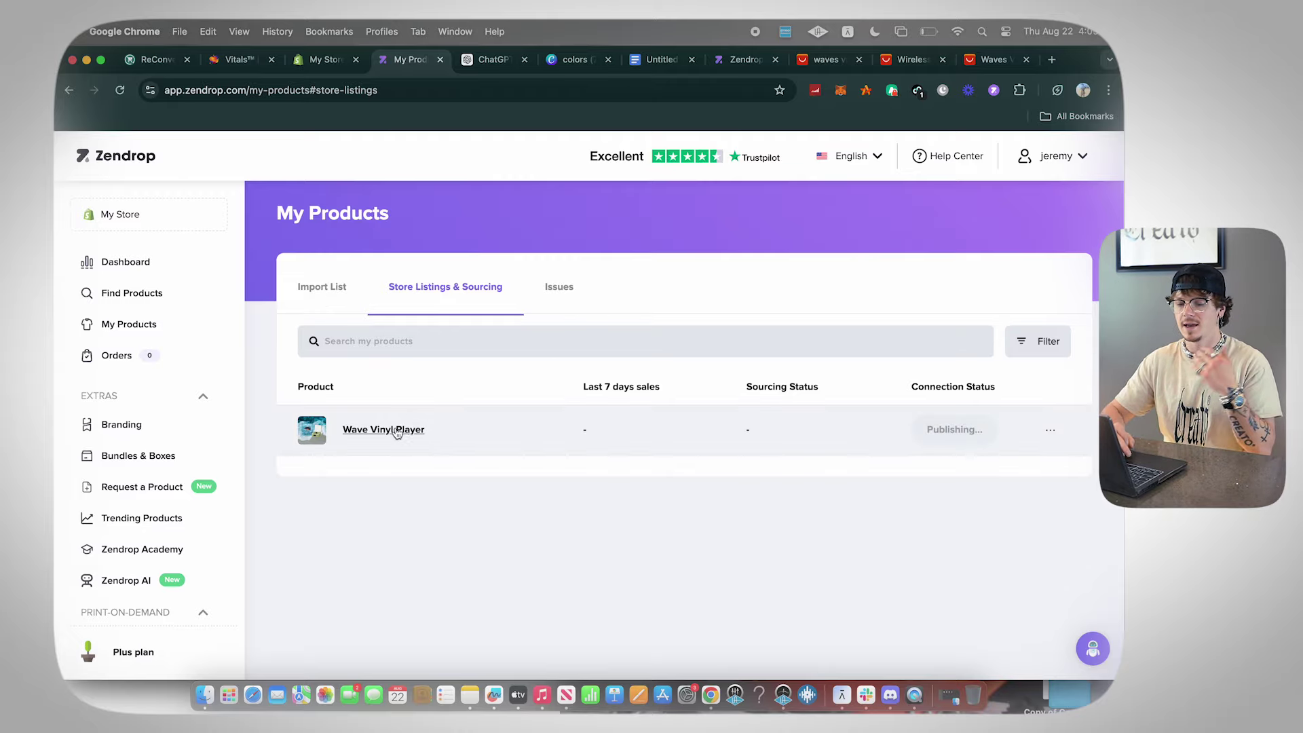
- View the Zendrop orders page, then return to the imported products list
left_click(124, 353)
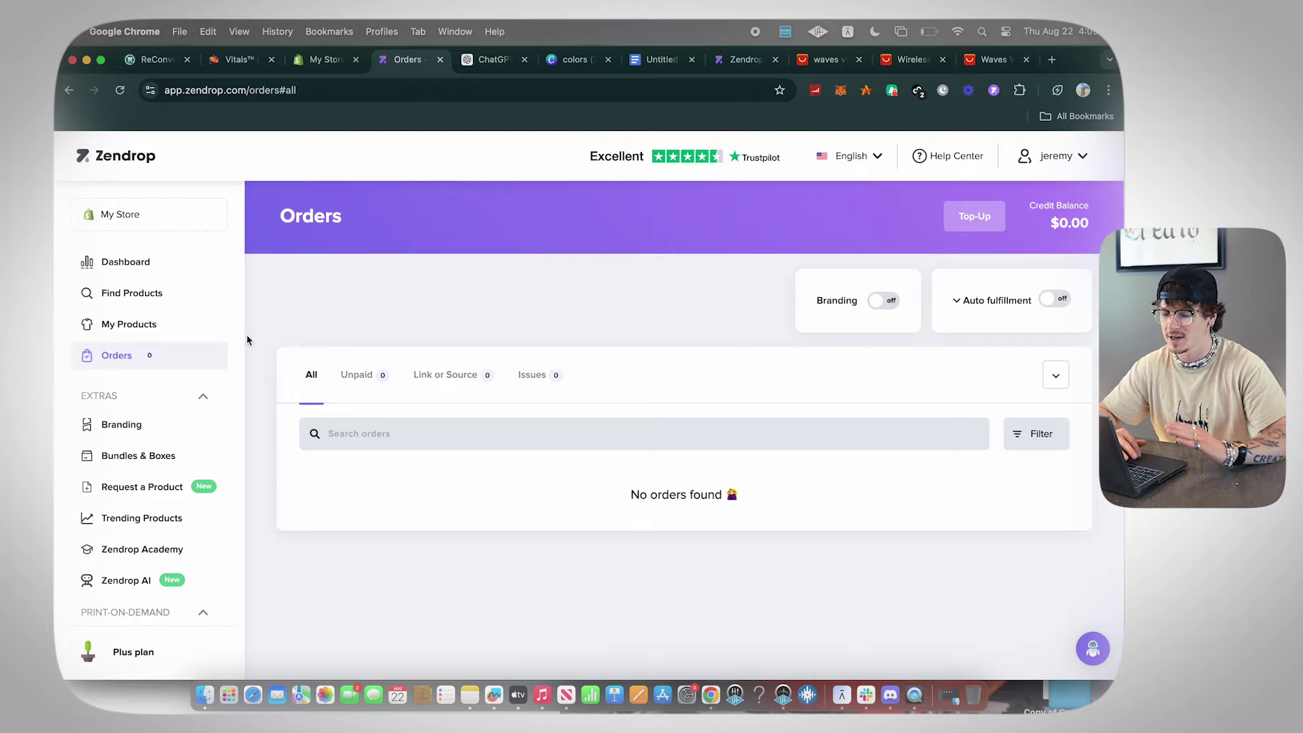
left_click(171, 335)
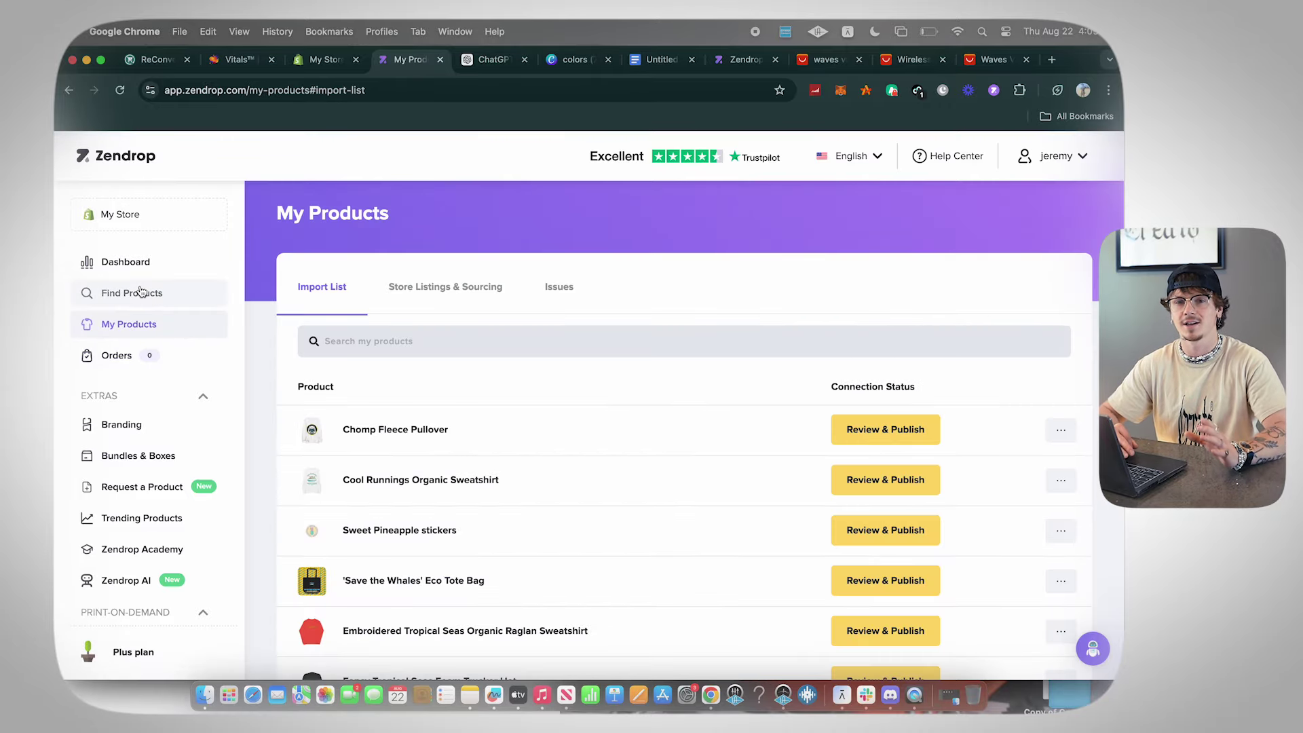
left_click(144, 293)
left_click(144, 323)
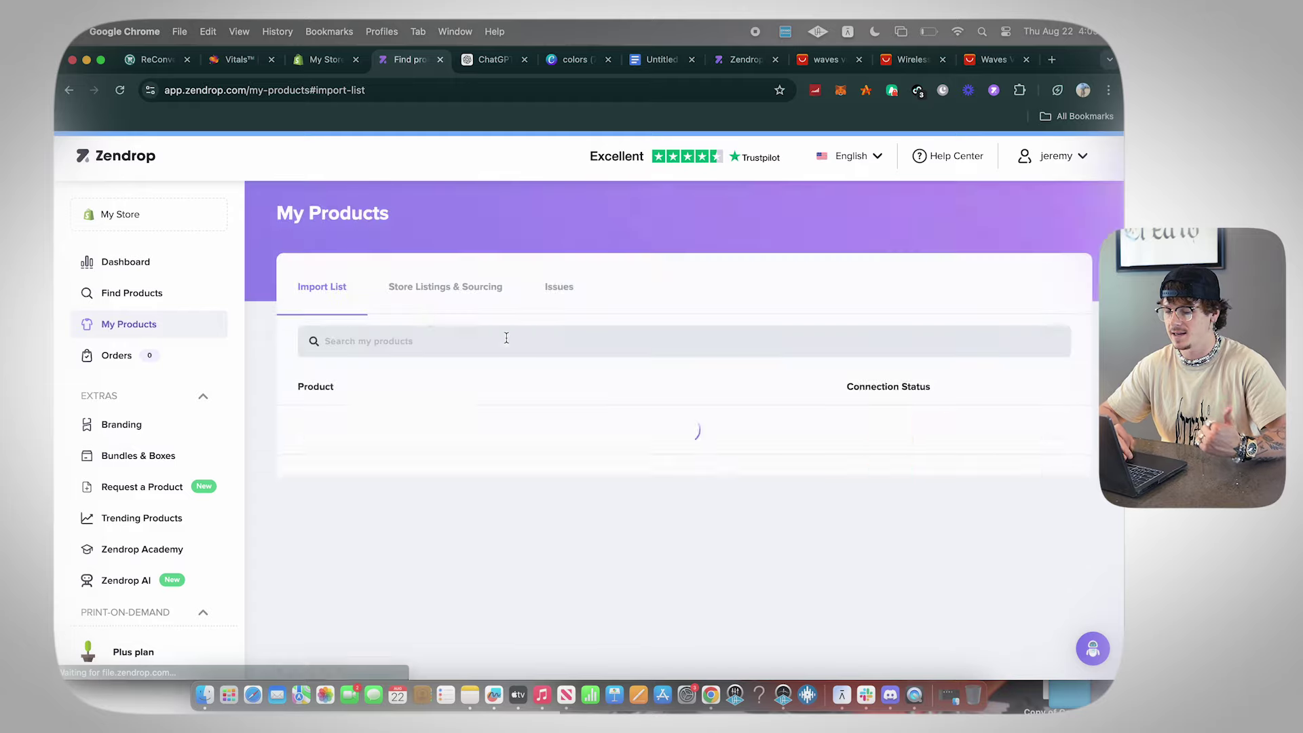
- Open the Wave Vinyl Player's linked Shopify product from the store listings and review its description and media
left_click(468, 290)
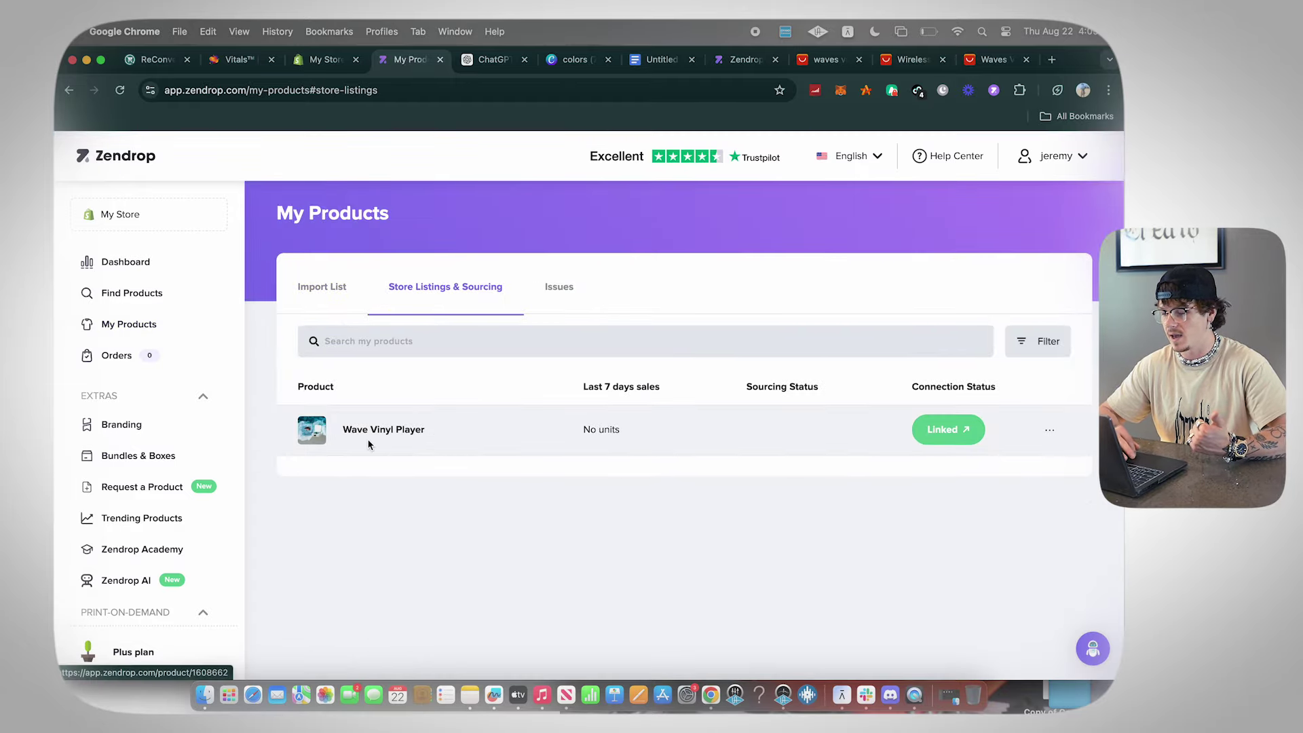
left_click(942, 429)
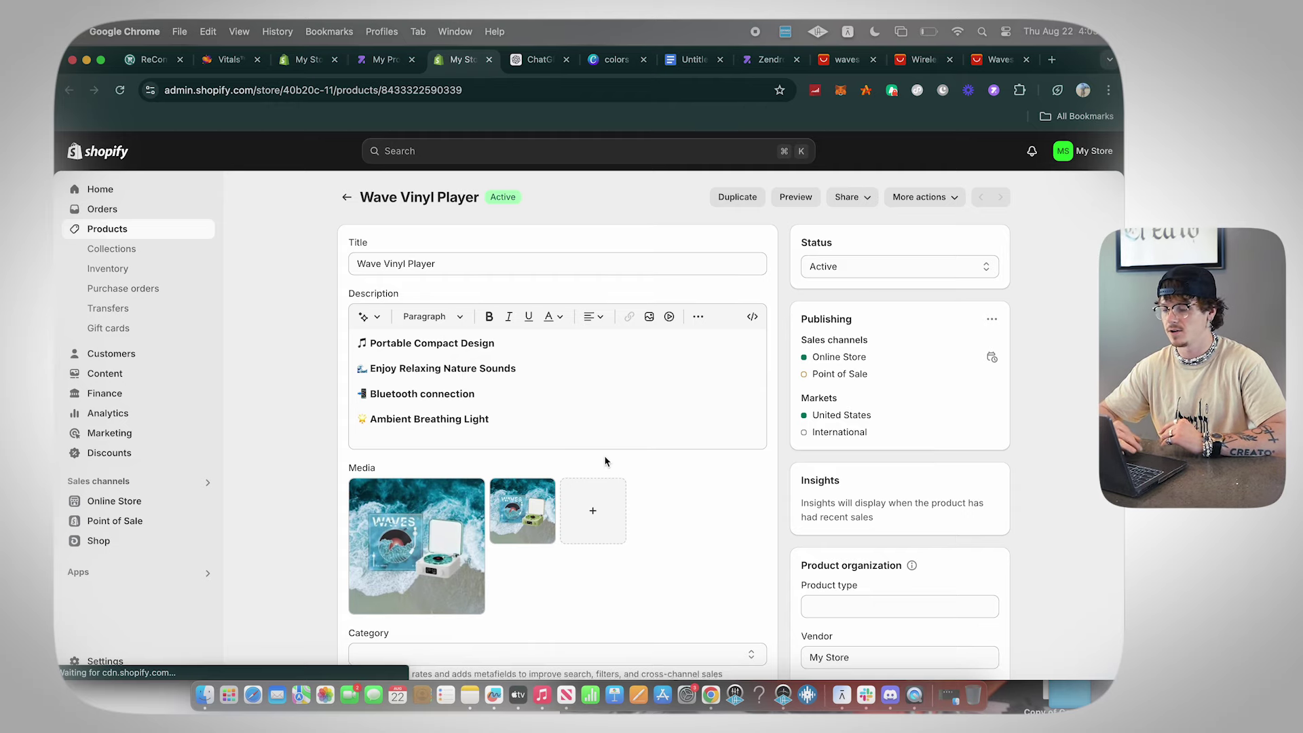
scroll(607, 461, "down", 2)
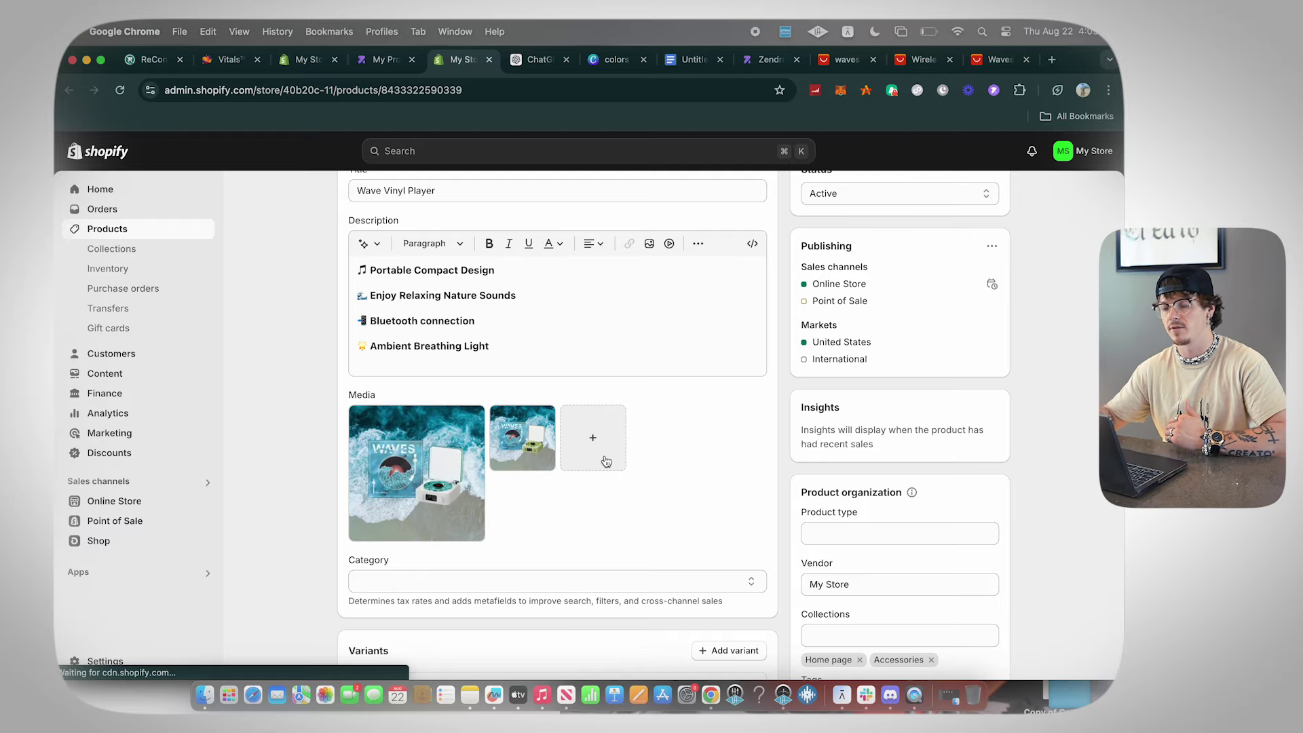
- Check the Wave Vinyl Player's variants in Shopify, and run a Google Lens search on the product photo in its AliExpress listing
scroll(606, 461, "down", 12)
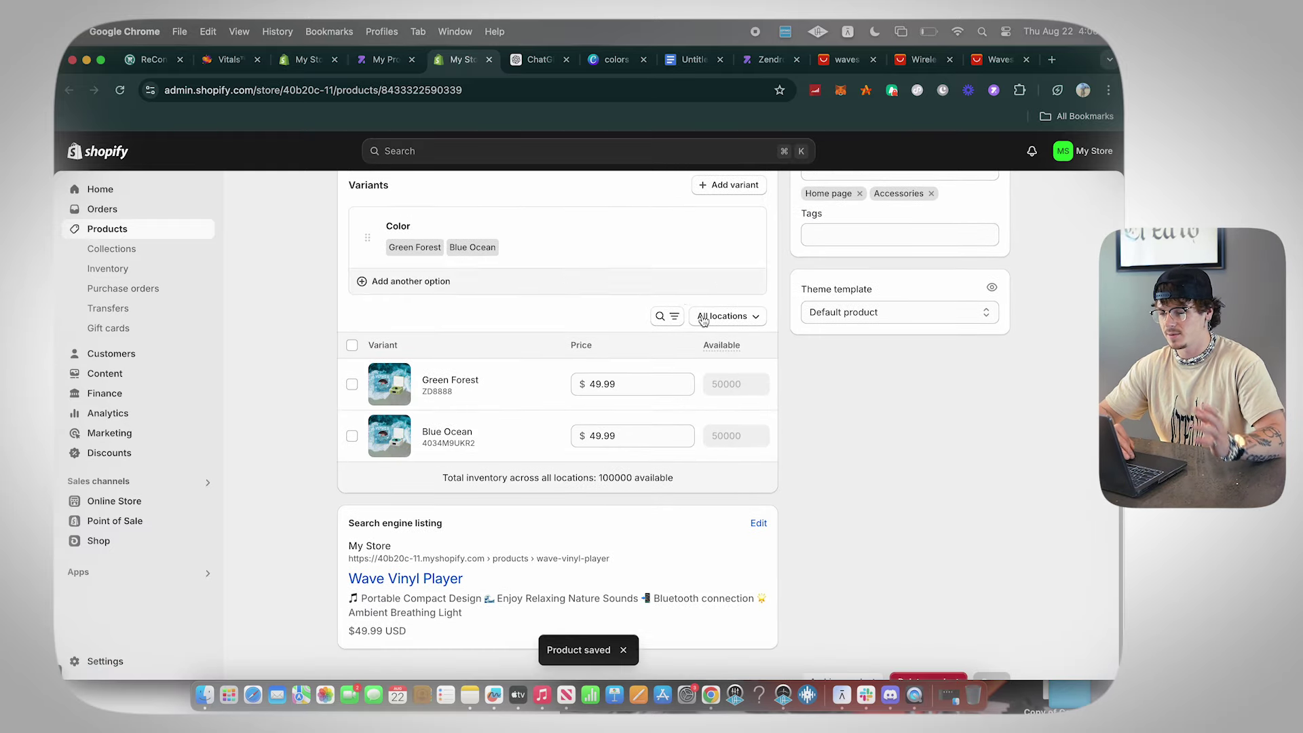
scroll(691, 412, "up", 14)
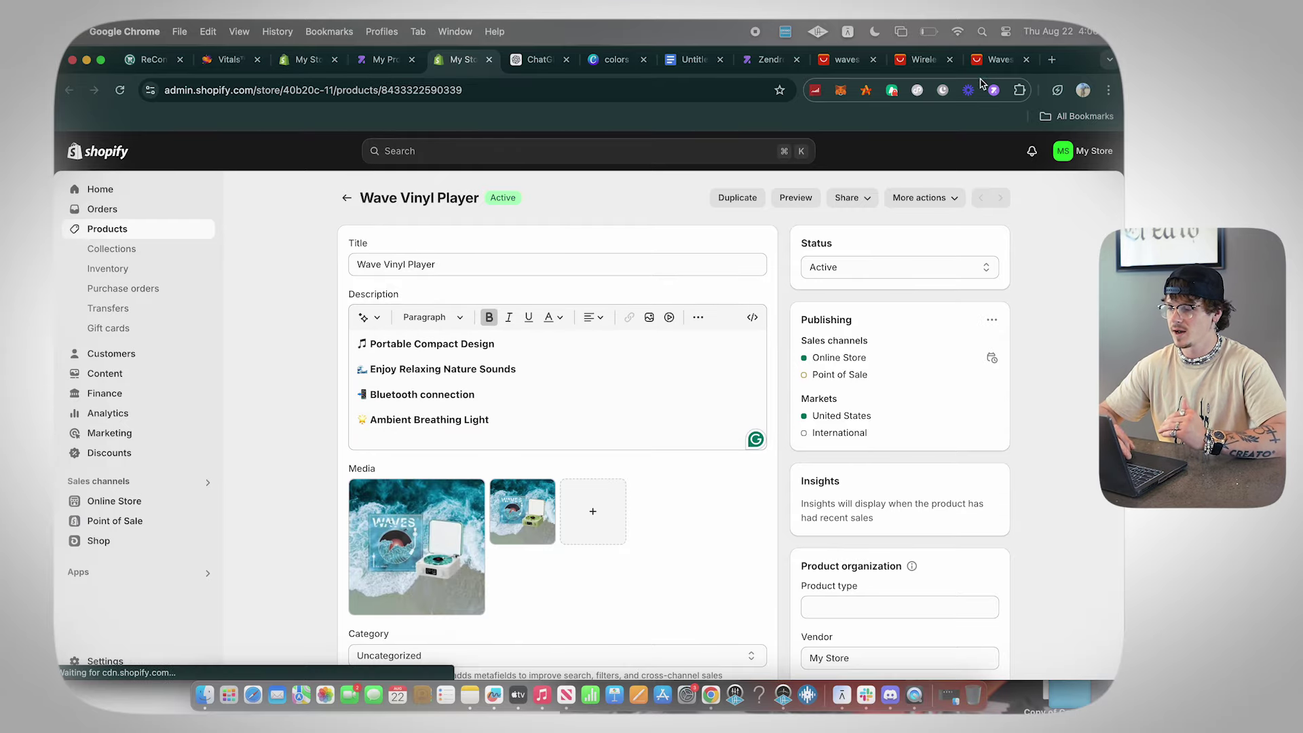
left_click(1001, 59)
scroll(606, 464, "down", 3)
scroll(605, 465, "down", 4)
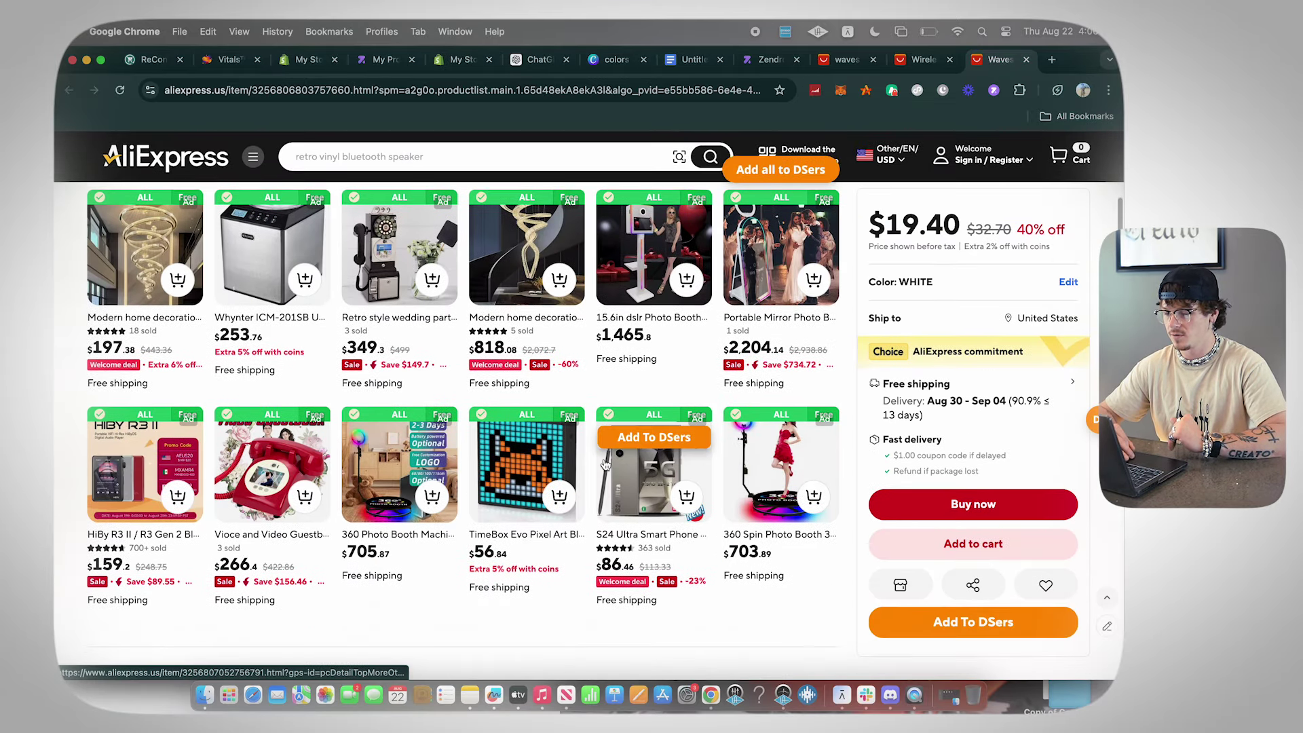
scroll(604, 459, "up", 10)
right_click(302, 428)
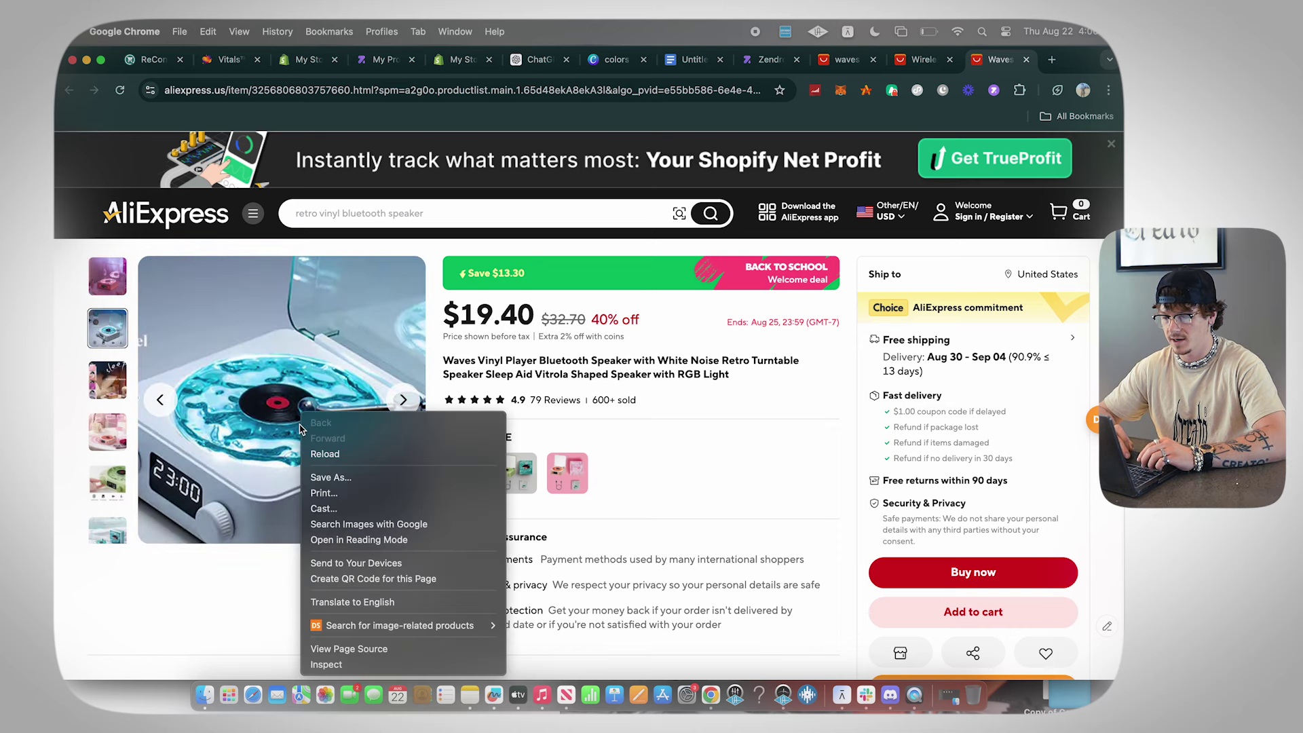
left_click(375, 526)
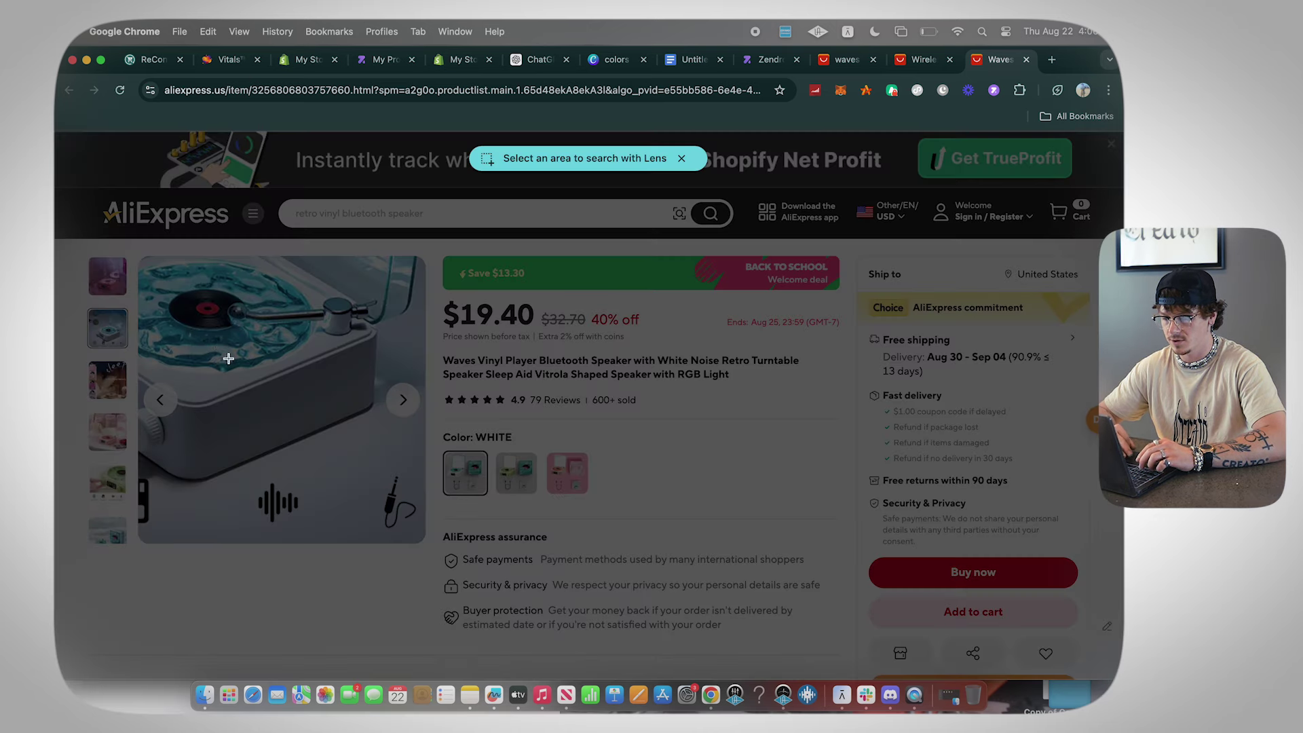
left_click_drag(140, 271, 431, 509)
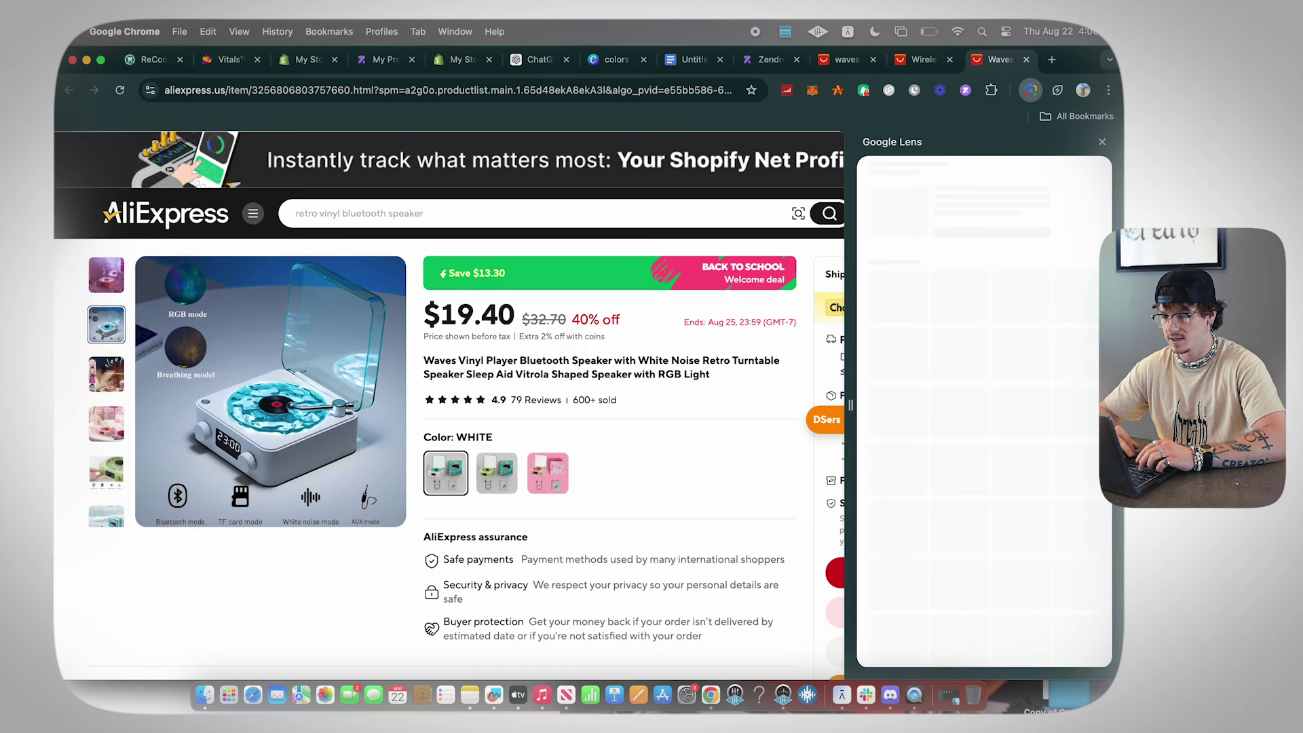
- Browse the Lens results and open the Amazon and prostopcollection.com product pages from the first result's exact matches
scroll(1000, 484, "down", 9)
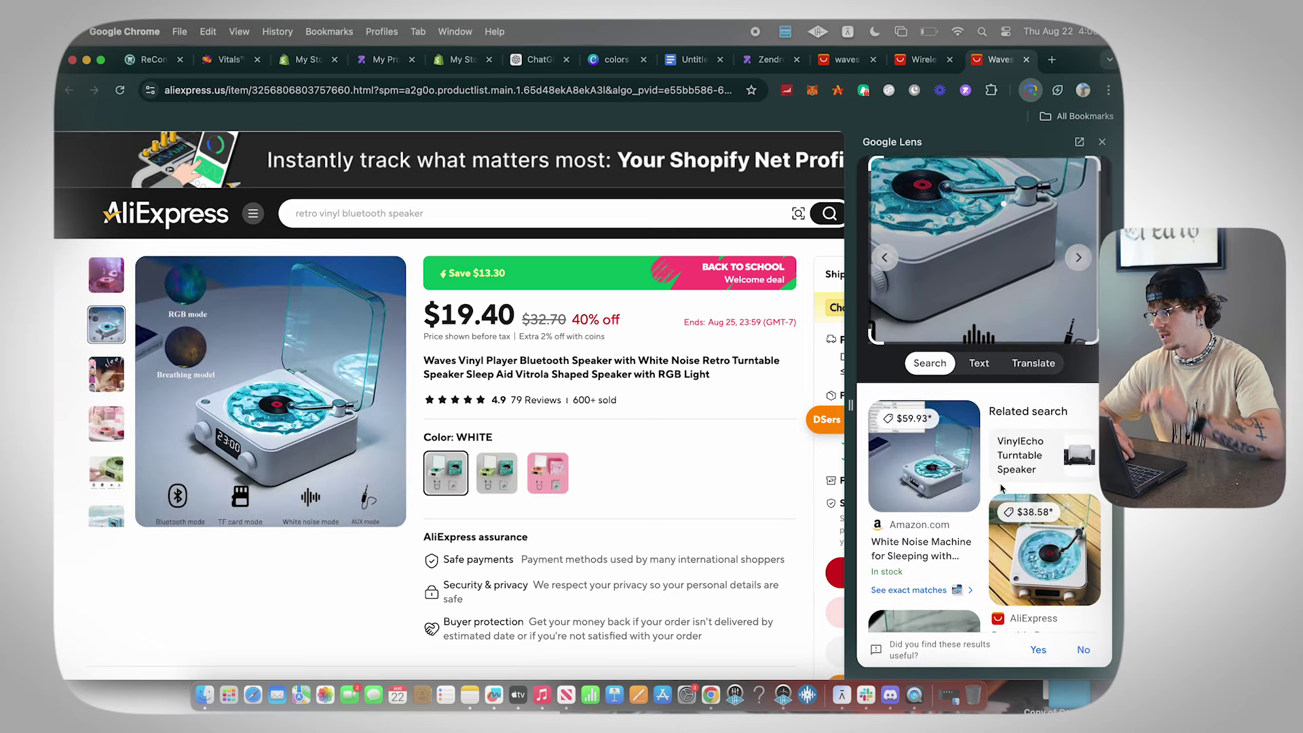
scroll(944, 513, "down", 15)
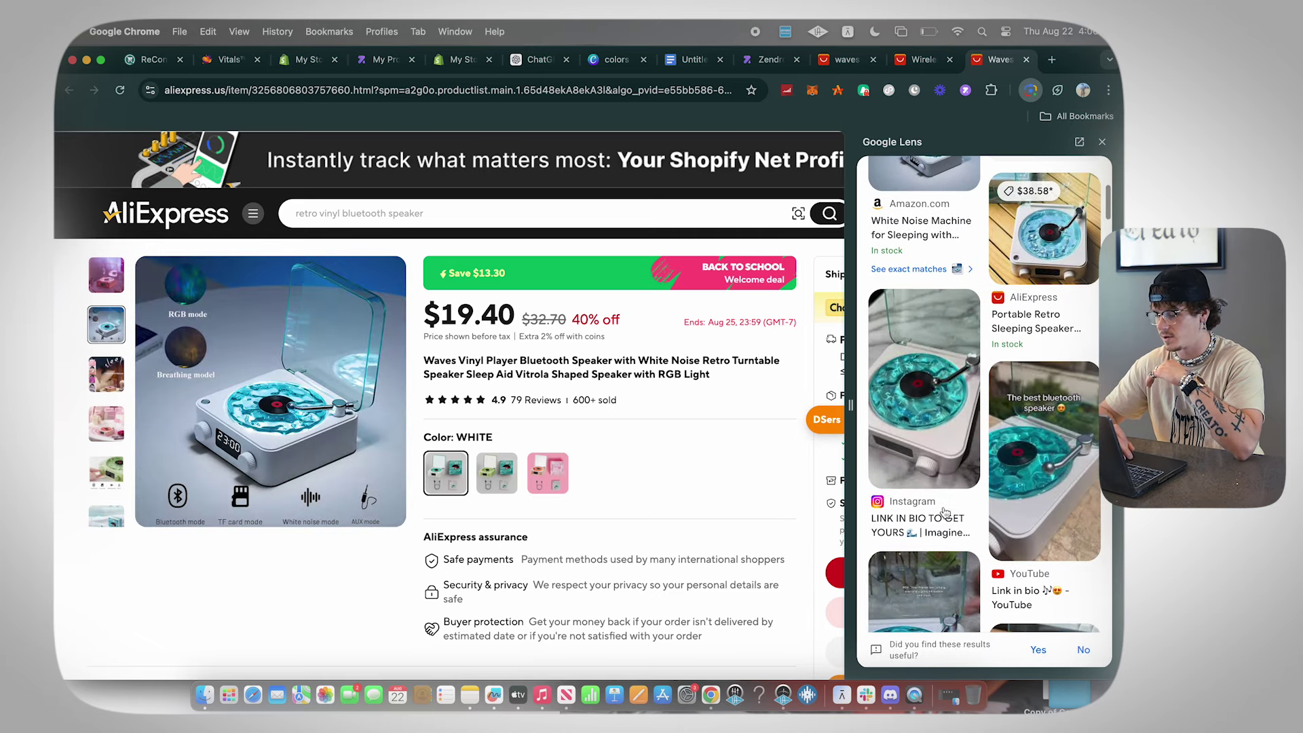
scroll(945, 512, "down", 10)
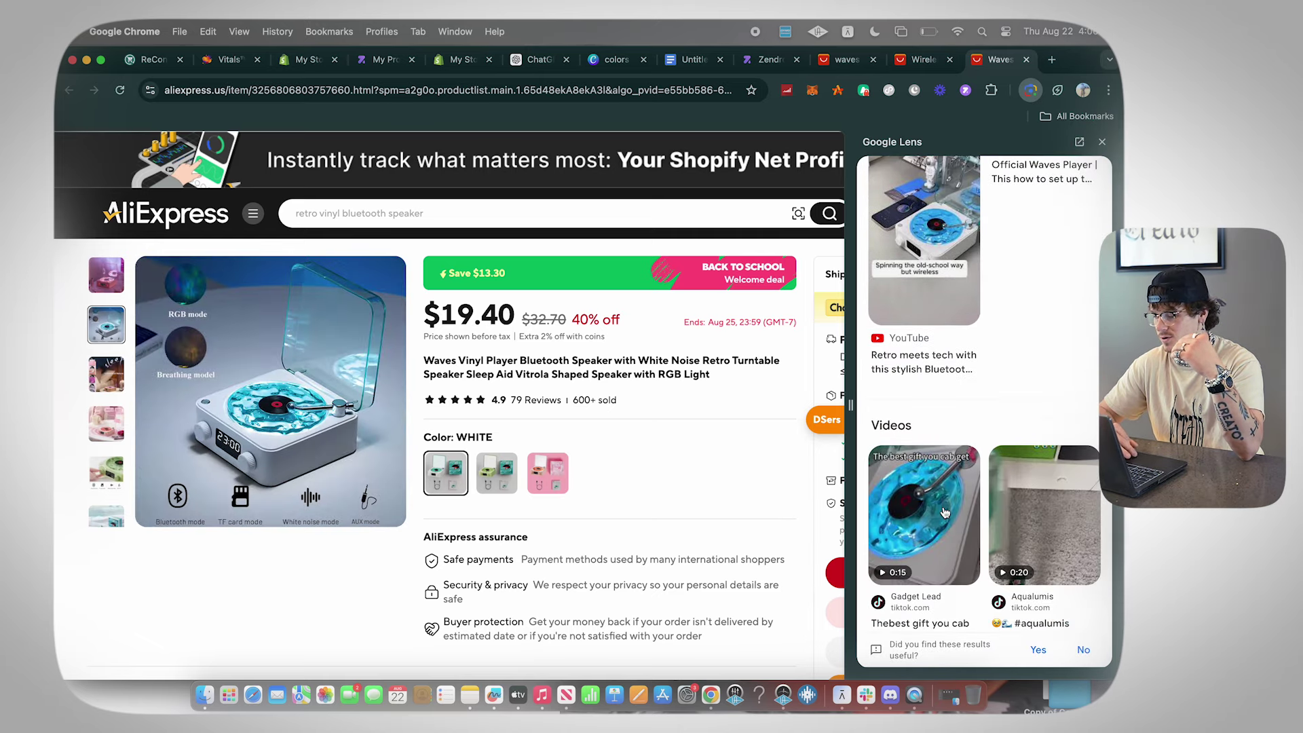
scroll(930, 543, "up", 20)
left_click(927, 600)
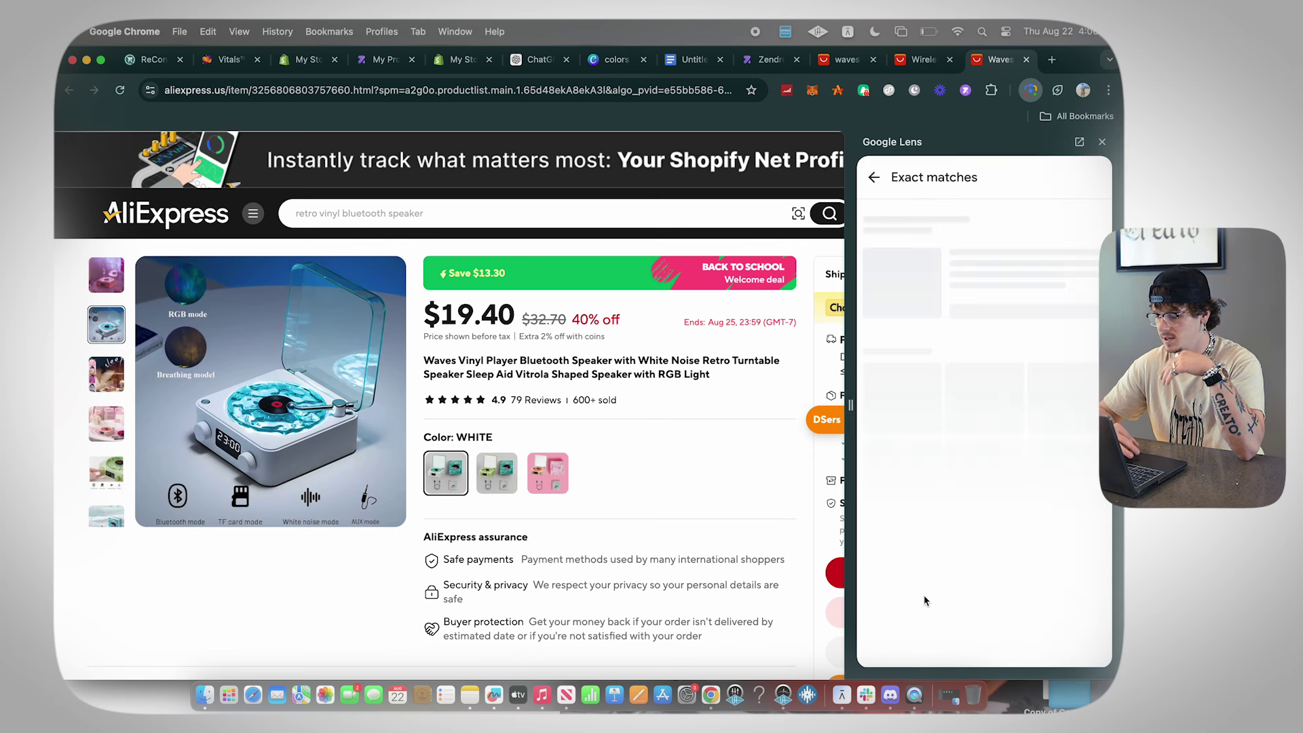
left_click(947, 274)
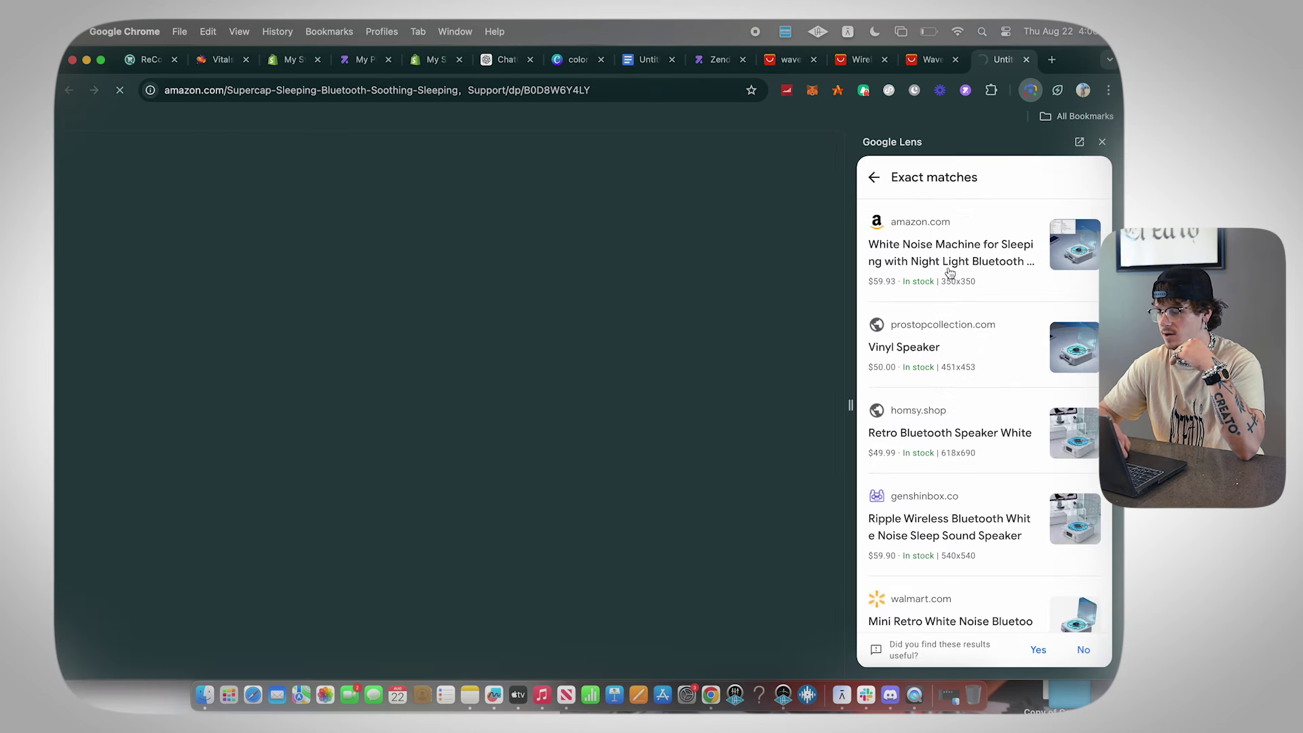
left_click(897, 351)
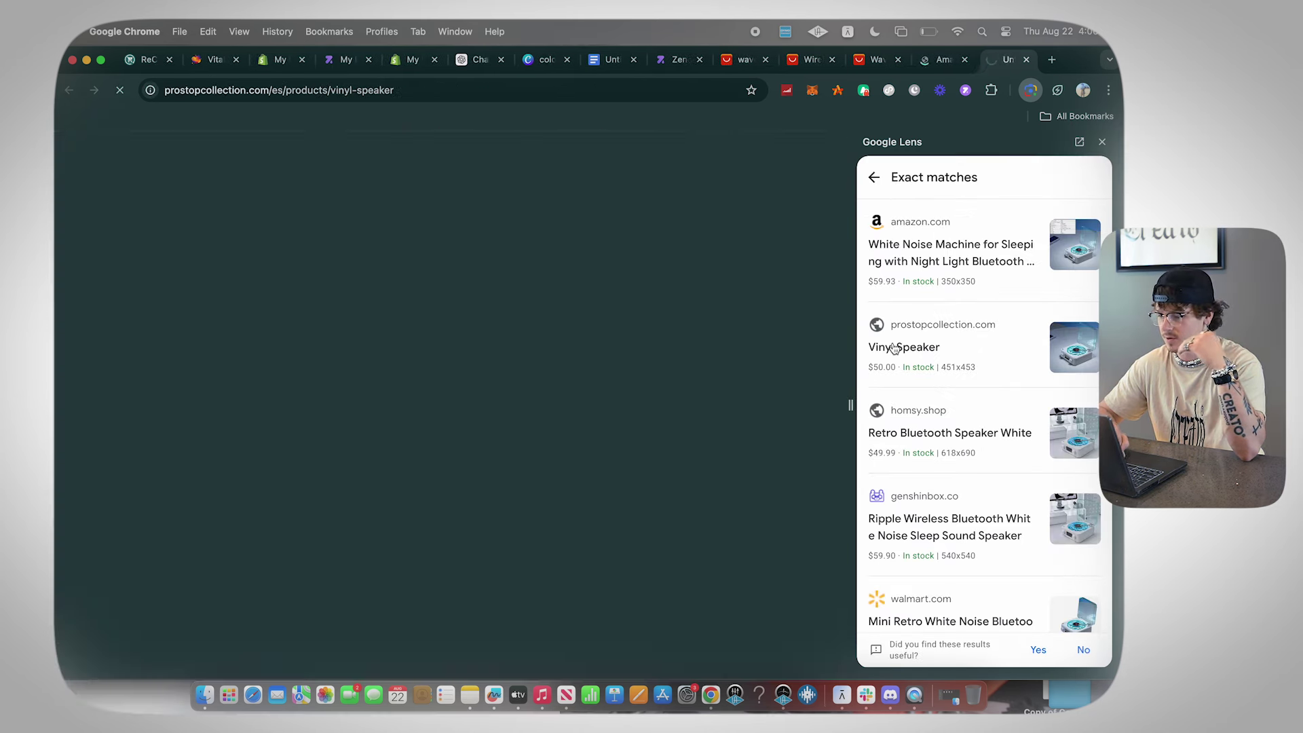
- Copy the full Vinyl Speaker description, from its introduction through the closing paragraph, on the prostopcollection.com product page
scroll(593, 393, "down", 6)
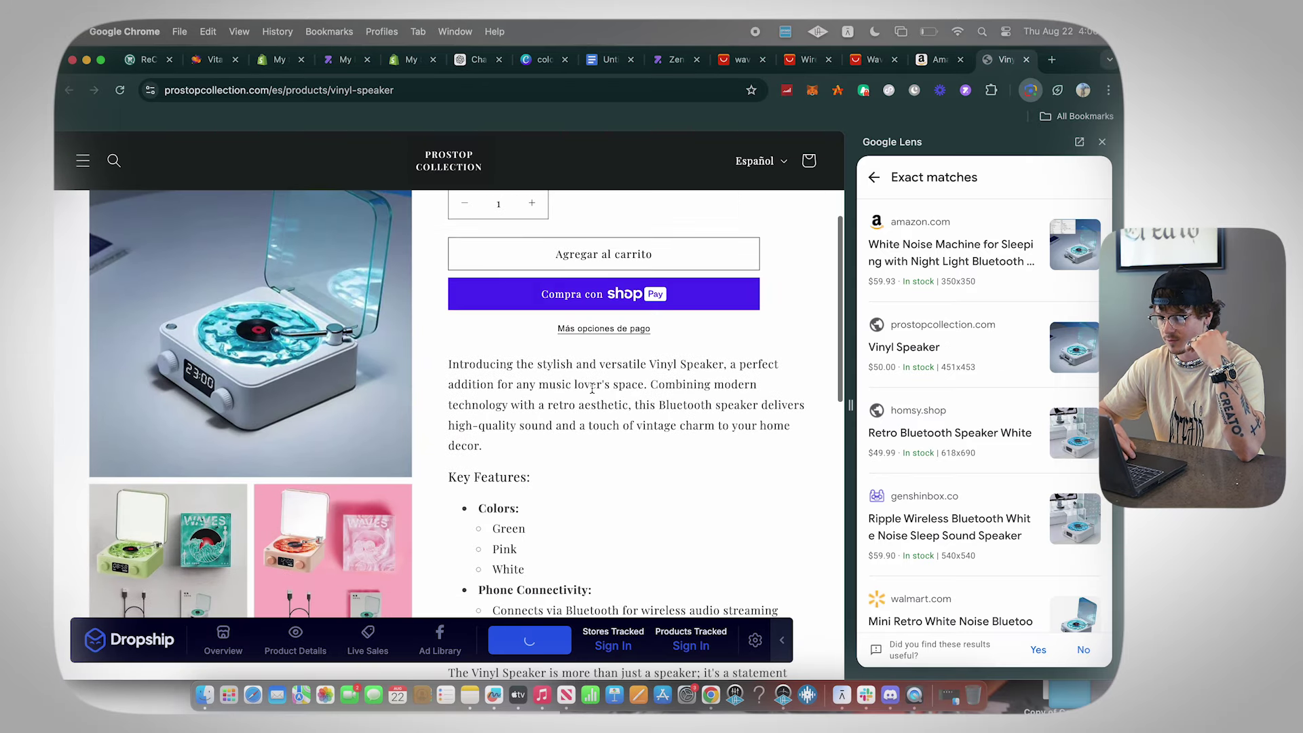
scroll(593, 393, "down", 2)
left_click_drag(449, 215, 567, 440)
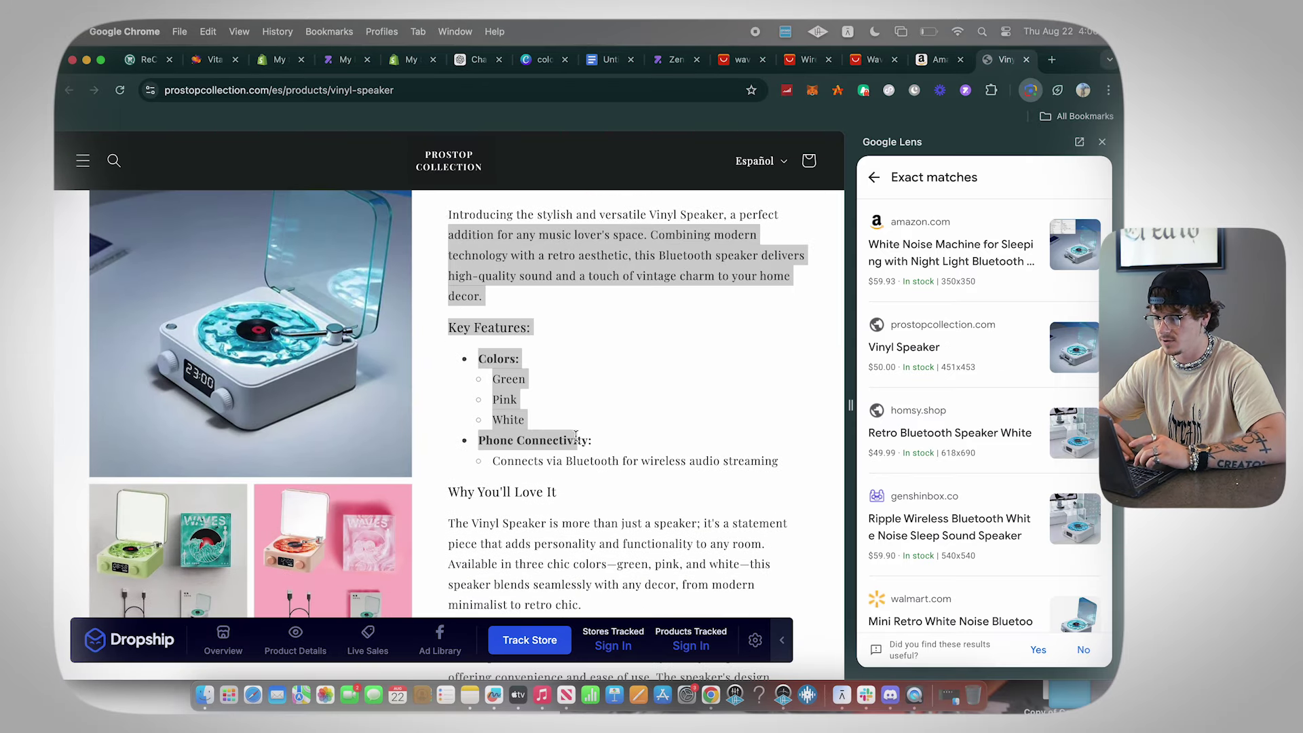
left_click_drag(448, 215, 442, 353)
left_click(559, 479)
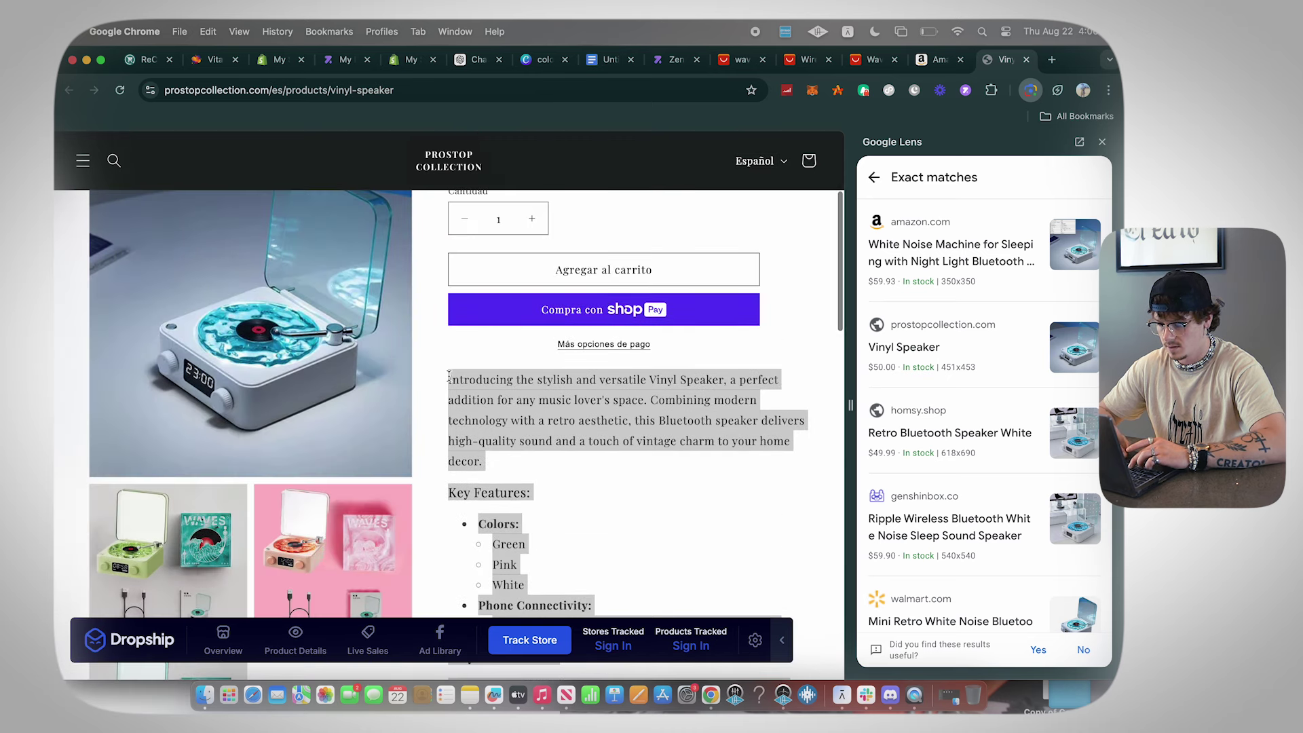
key("super+c")
- Give ChatGPT the copied description with the request "can you make this better and call it the Wavy Vinyl"
key("super+6")
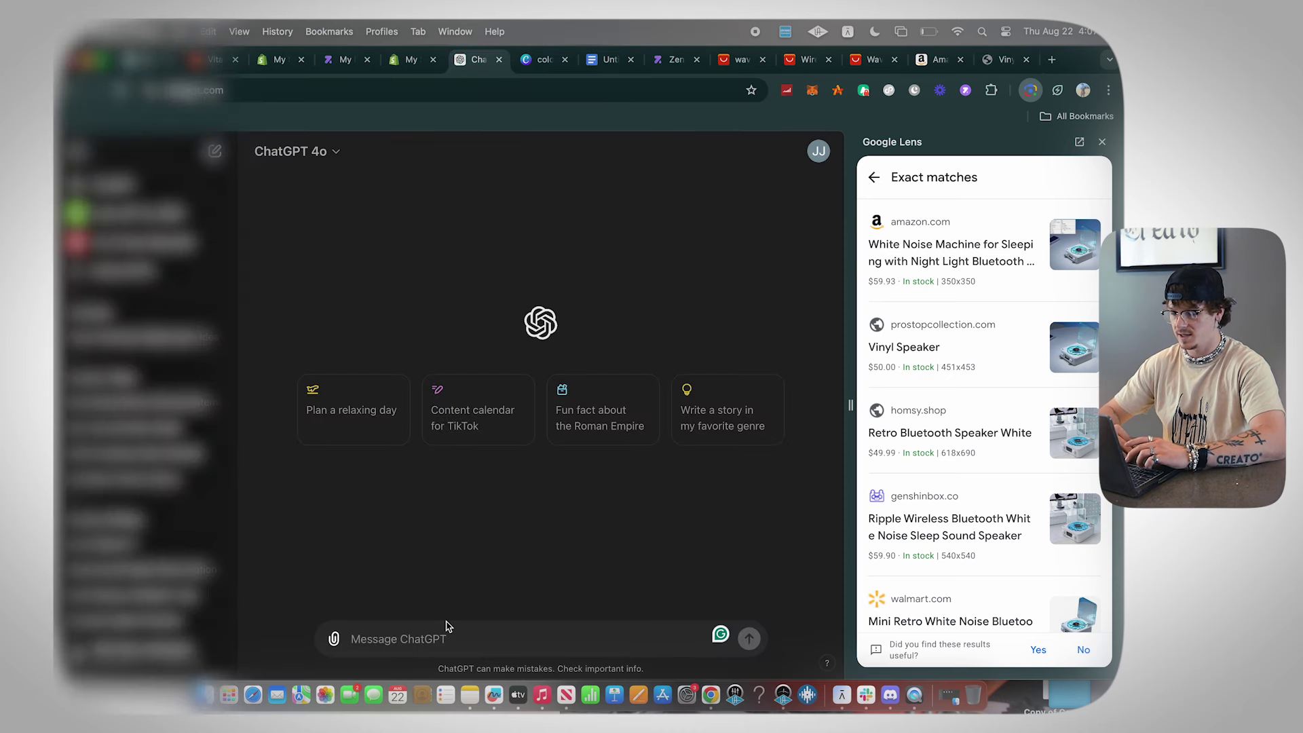
key("super+v")
type("can y")
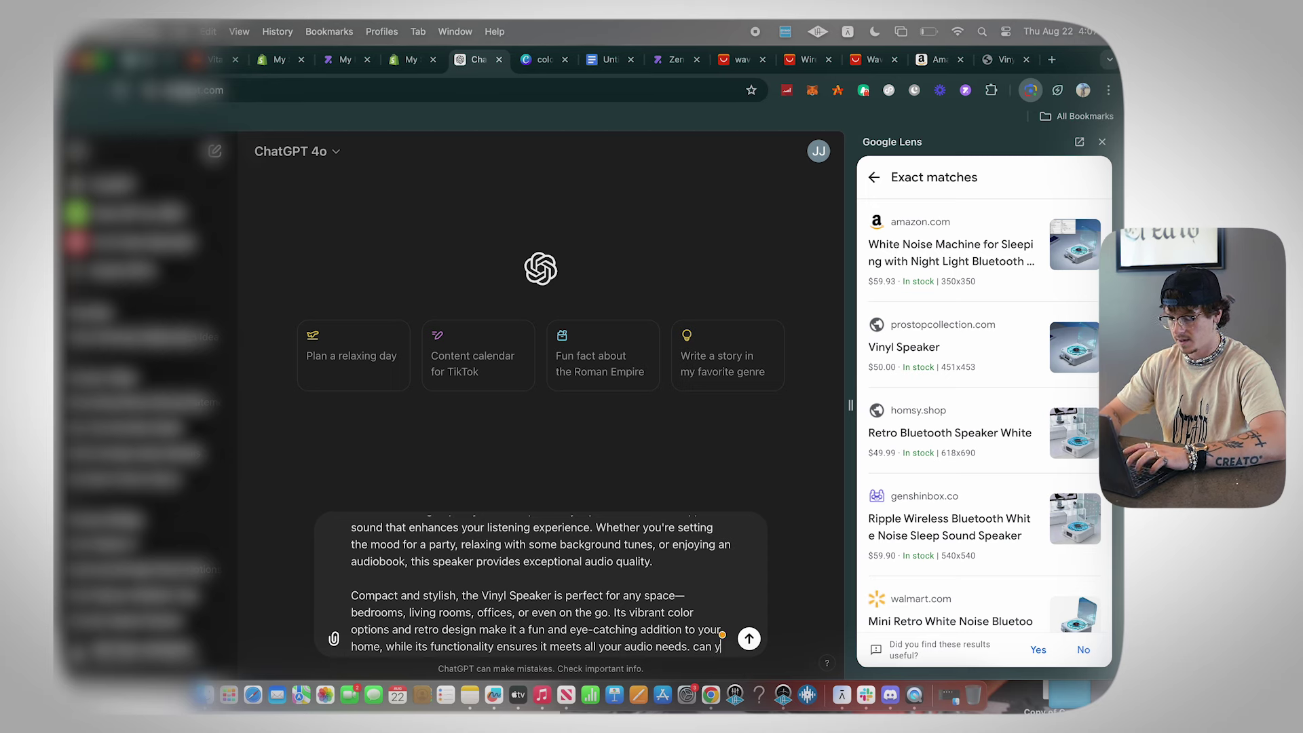
type("ou make this bette")
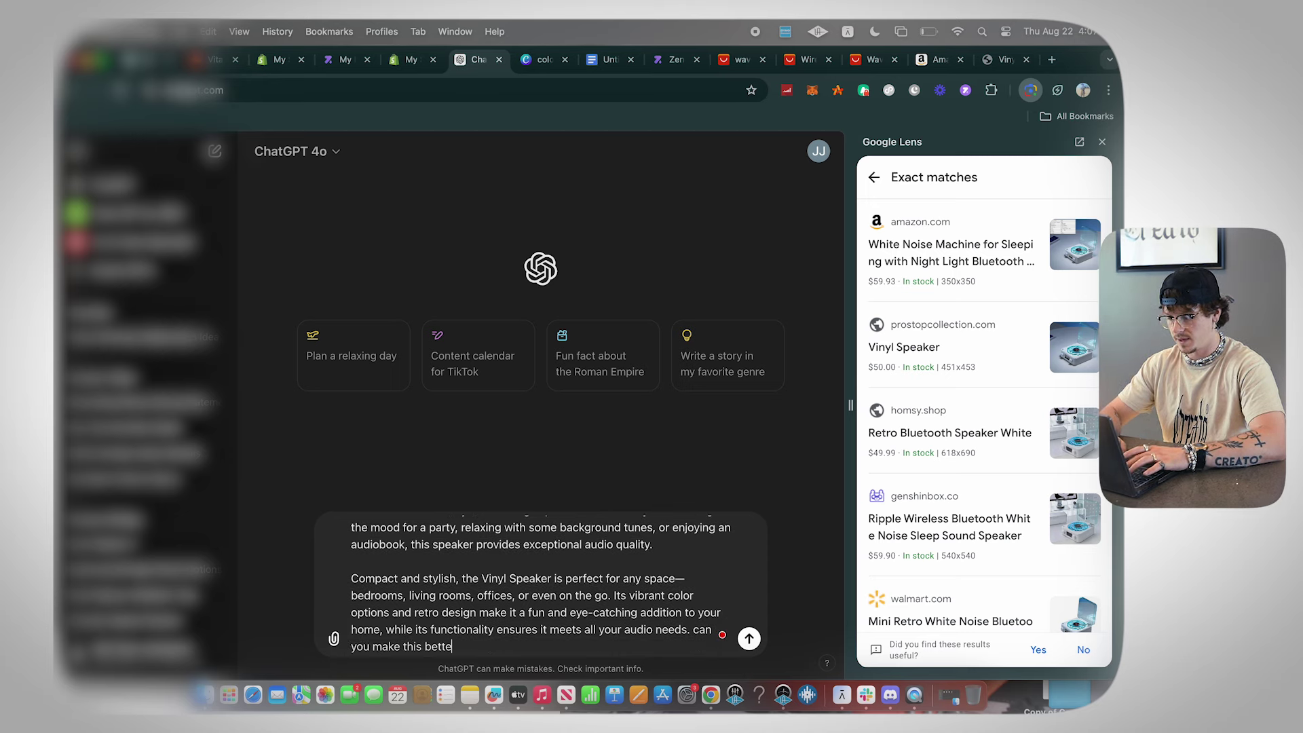
type("r and call it the Wavy Vin")
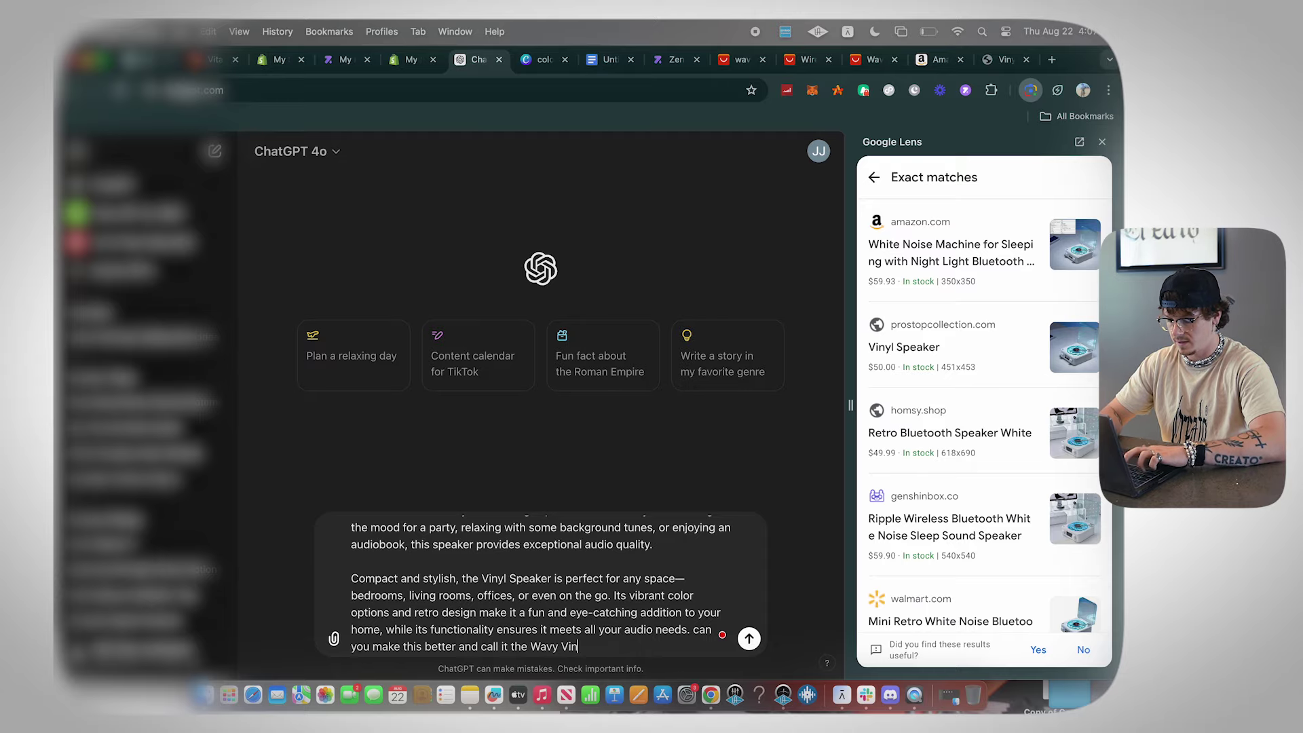
type("yl")
key("Return")
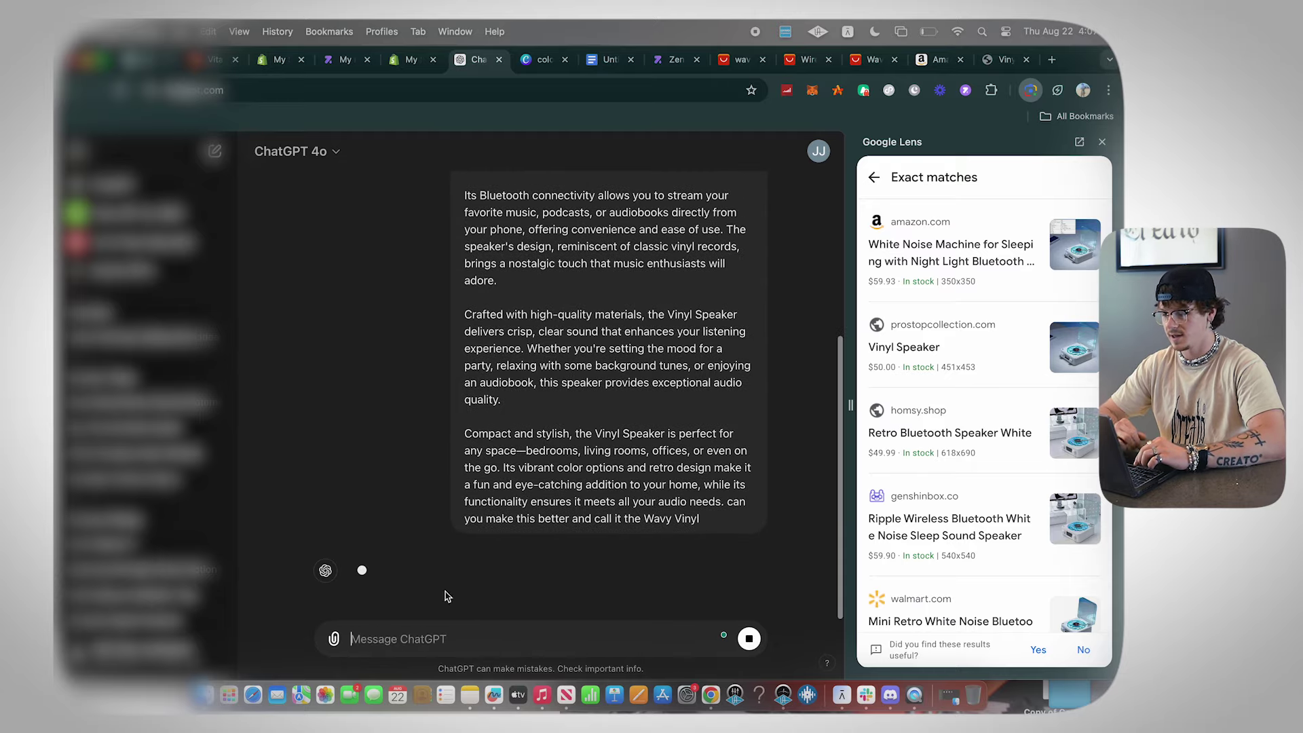
- Close Google Lens, replace the Wave Vinyl Player's Shopify description with ChatGPT's complete rewritten text, and save the product
left_click(1102, 143)
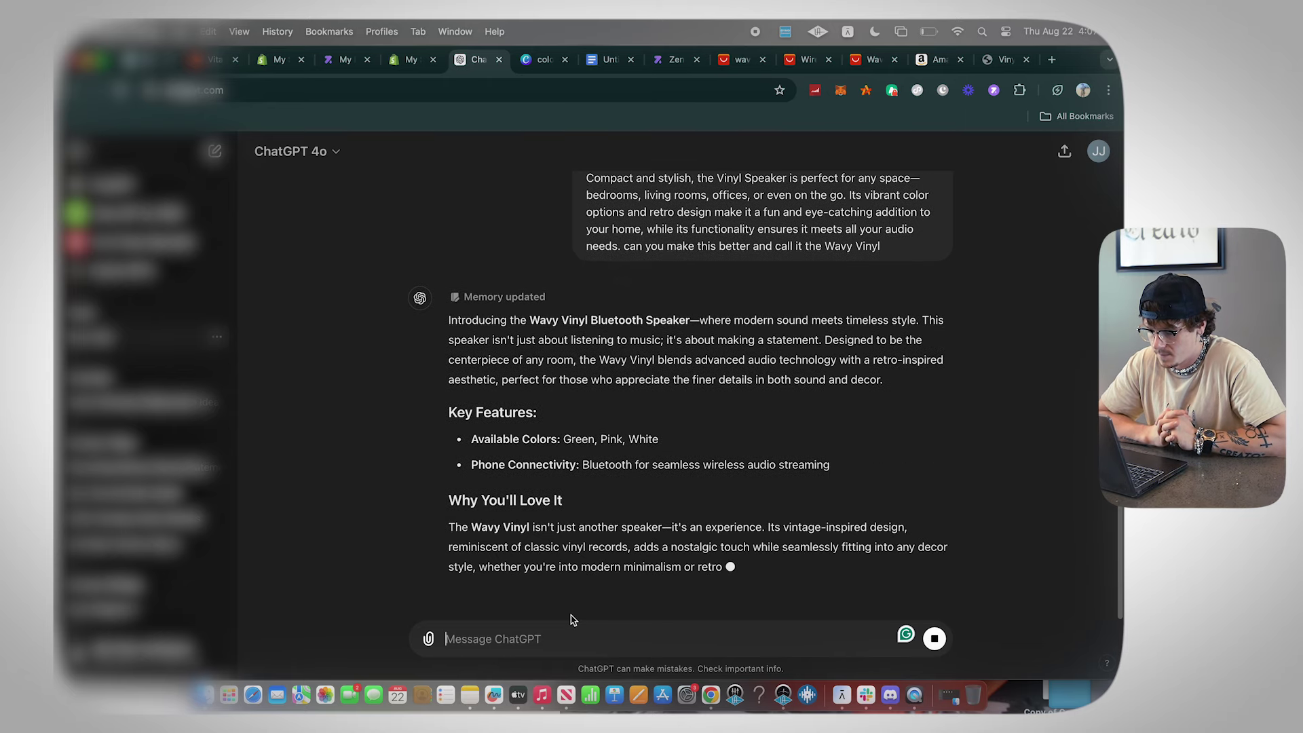
scroll(528, 342, "up", 3)
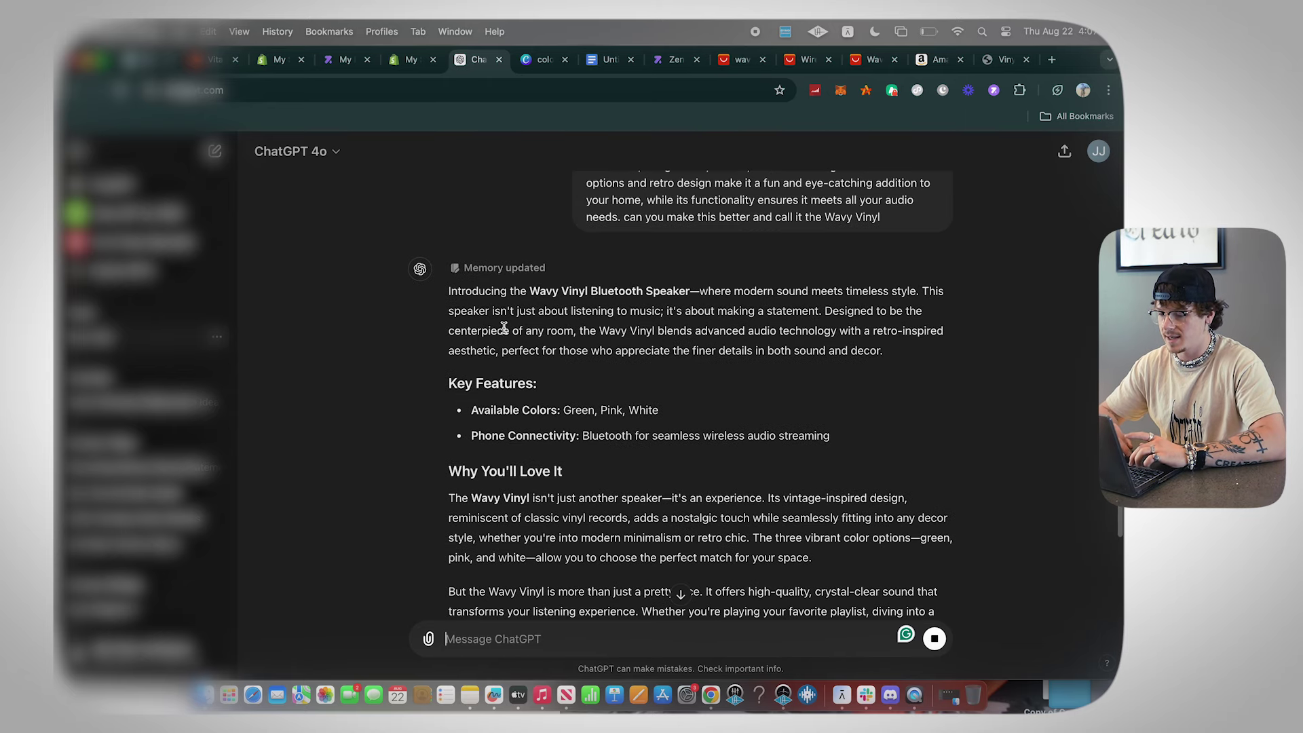
left_click_drag(447, 291, 744, 535)
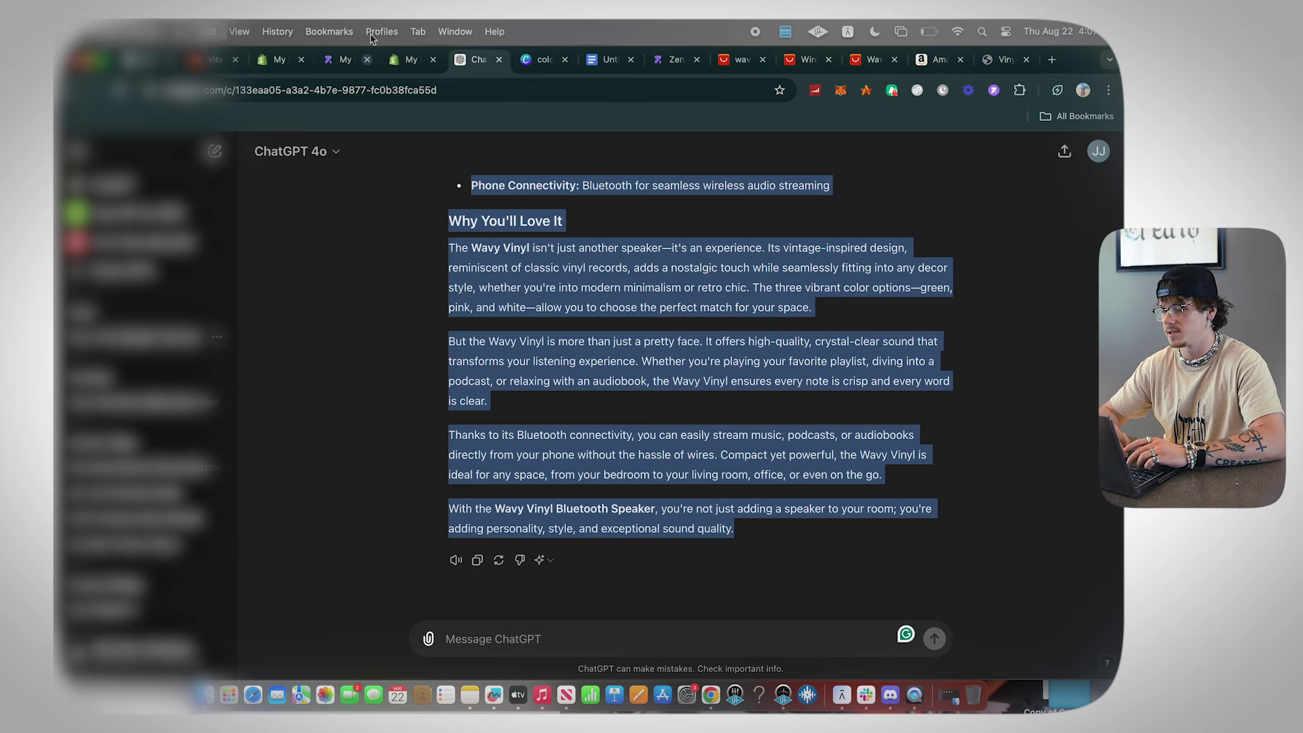
left_click(408, 60)
left_click(497, 421)
key("super+a")
key("super+v")
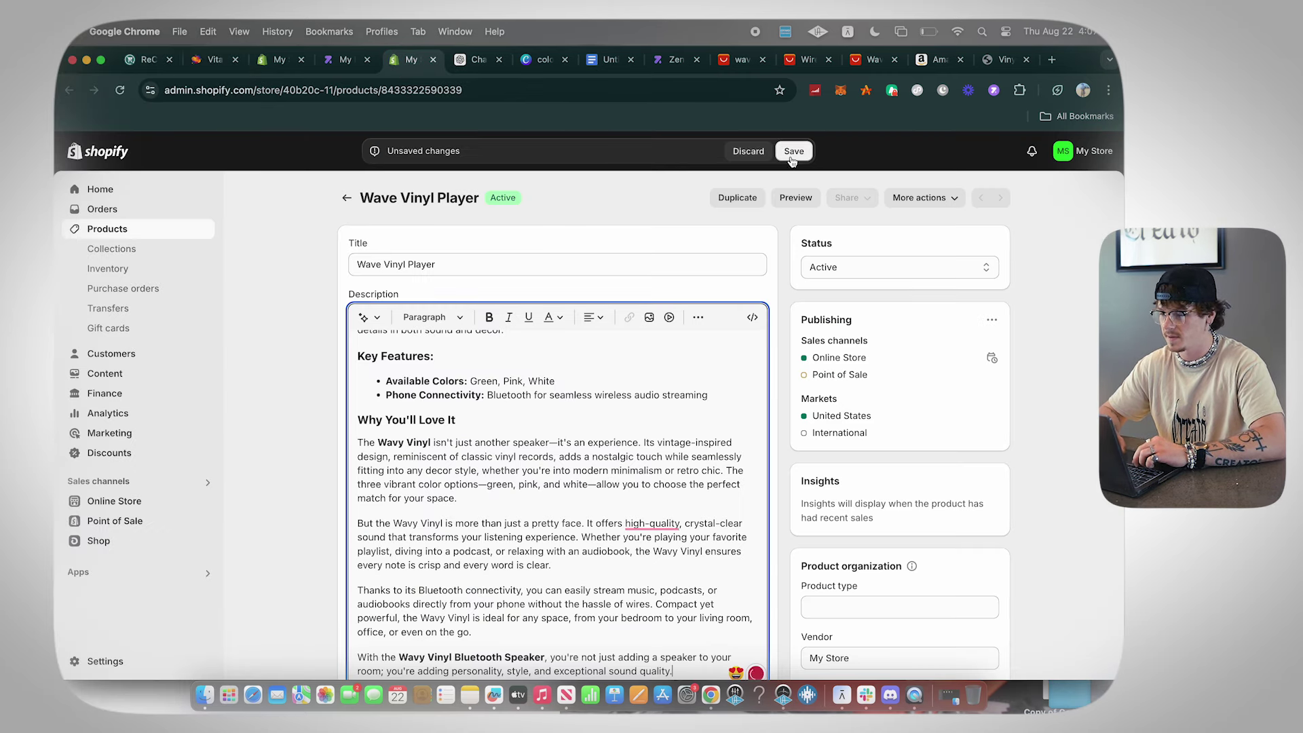
left_click(792, 153)
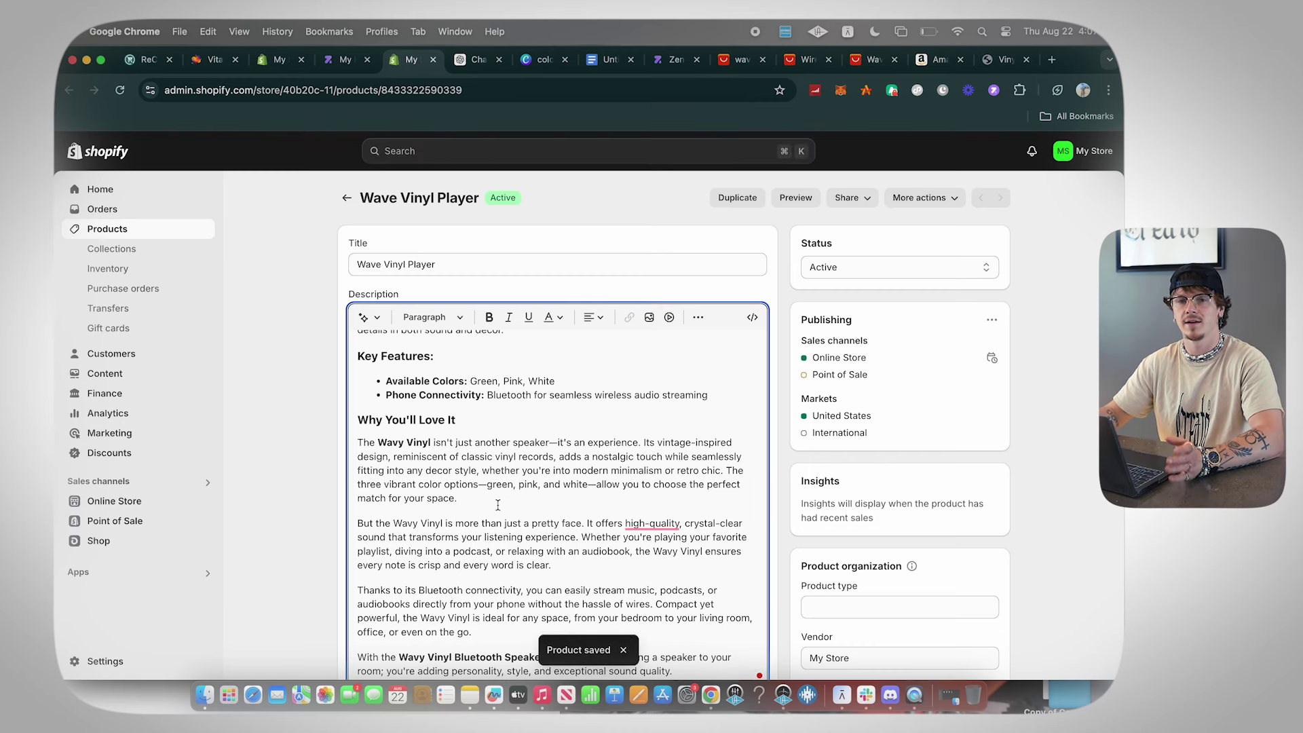
- Review the Wave Vinyl Player's new description, media, variants and search engine listing on its Shopify product page
scroll(497, 505, "up", 2)
scroll(497, 505, "down", 2)
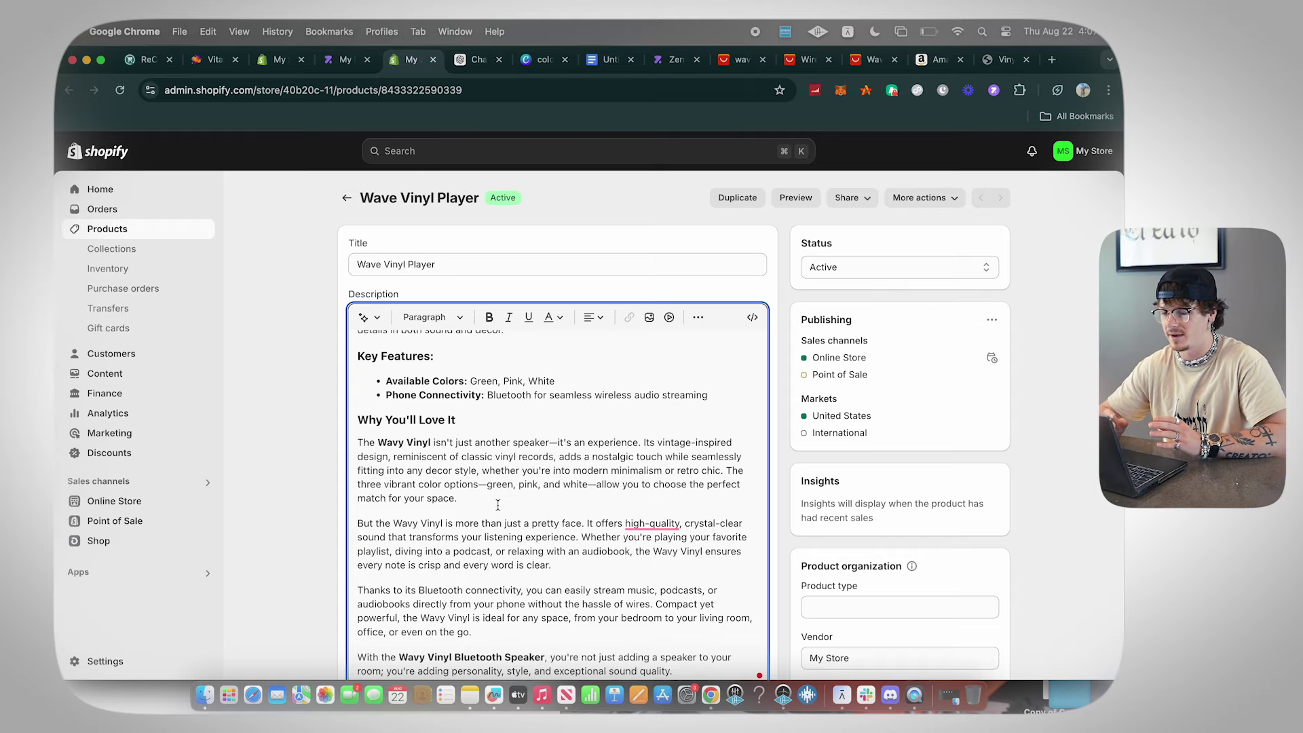
scroll(498, 505, "down", 5)
scroll(450, 435, "up", 5)
scroll(450, 435, "down", 5)
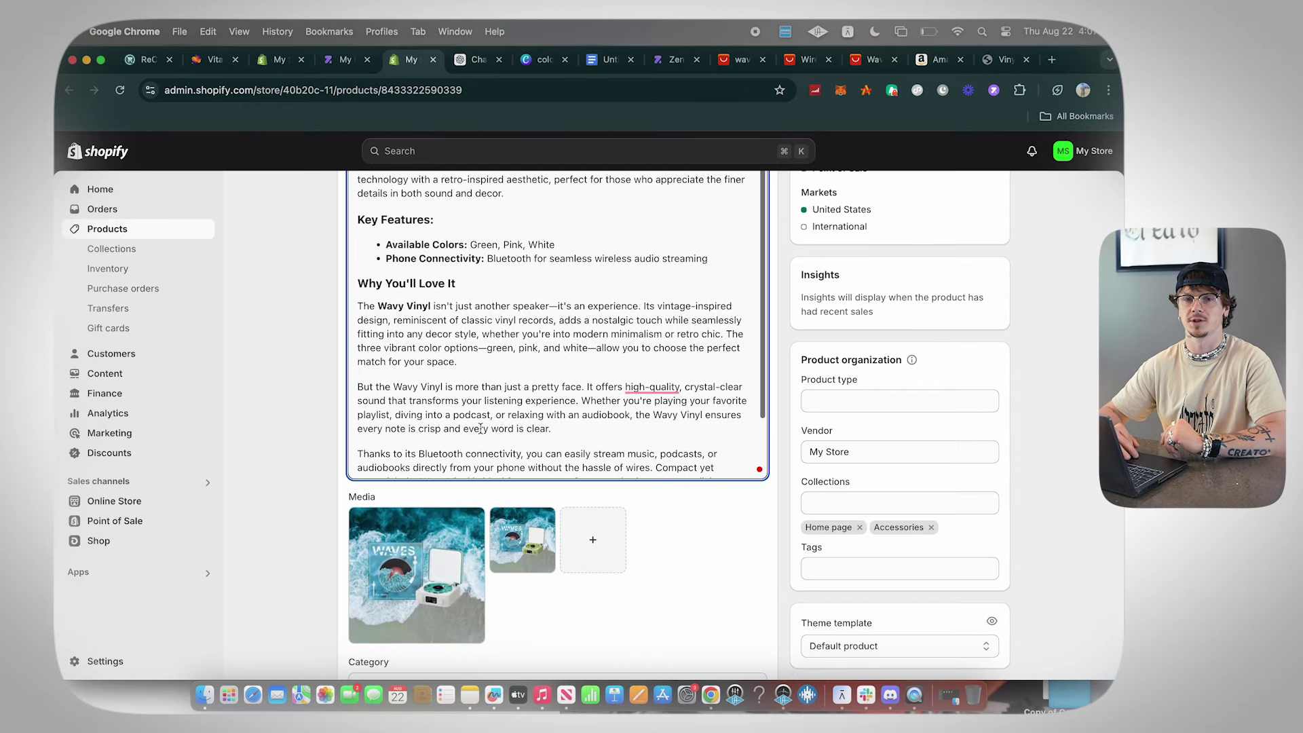
scroll(480, 428, "up", 3)
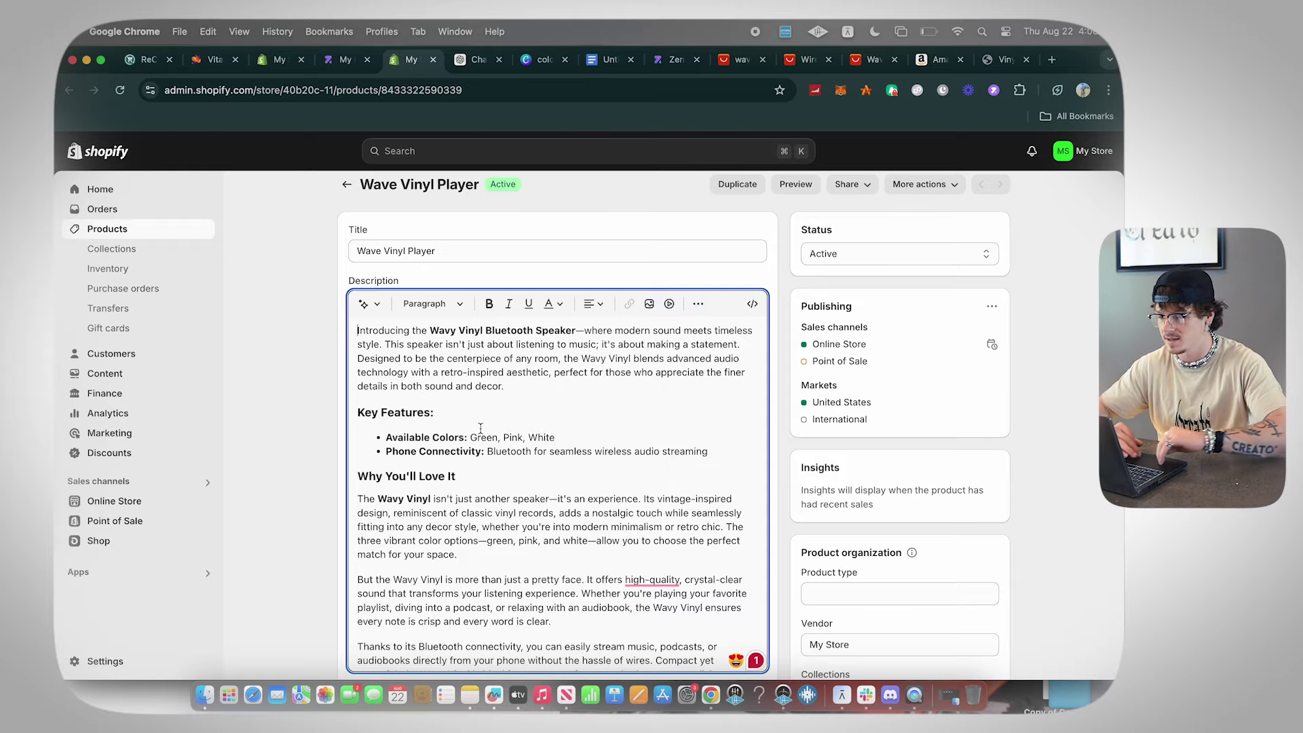
scroll(480, 428, "down", 15)
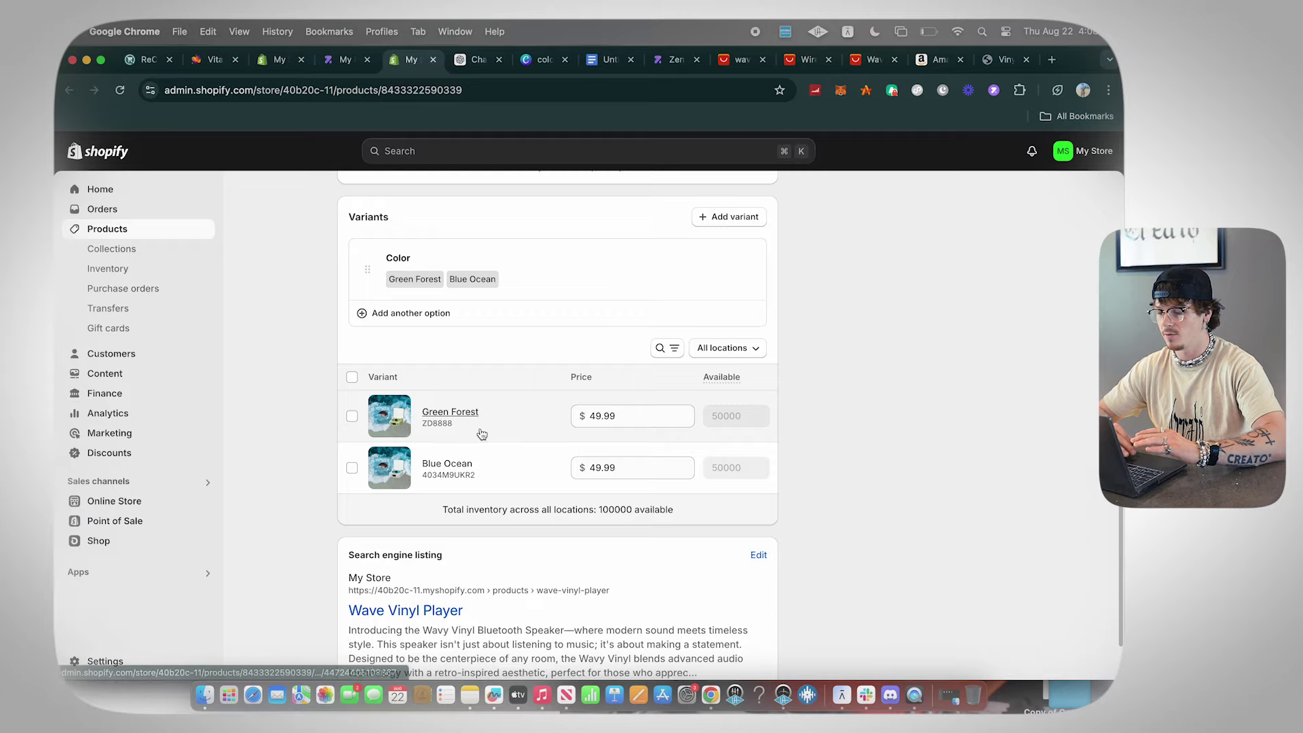
scroll(481, 434, "up", 15)
scroll(533, 276, "down", 3)
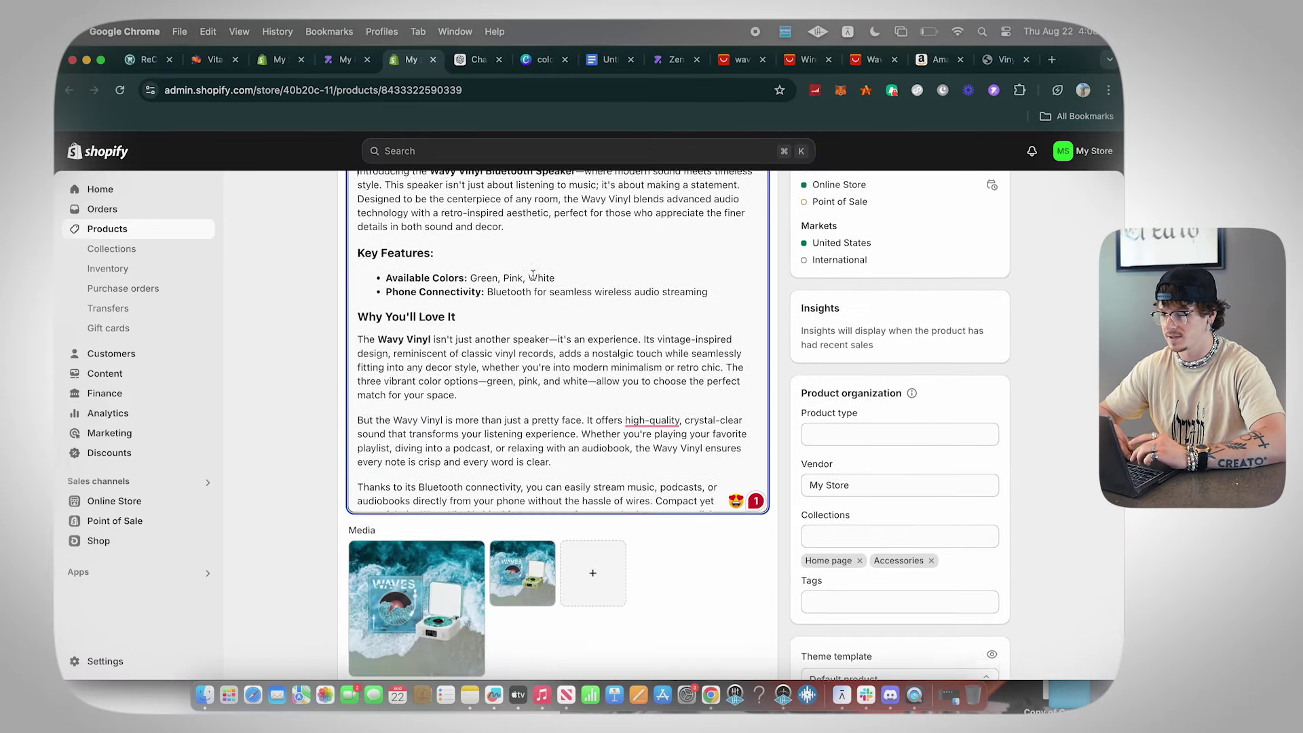
scroll(533, 275, "down", 8)
scroll(533, 276, "up", 10)
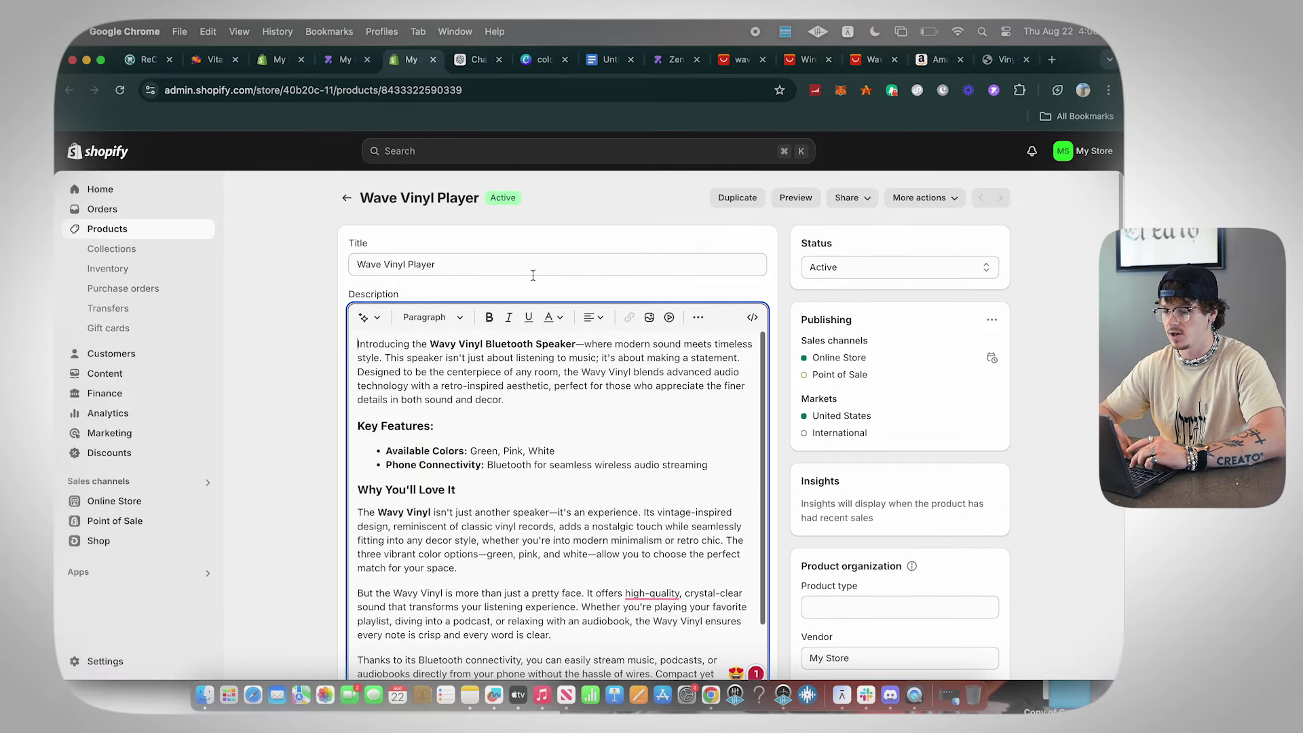
scroll(532, 276, "down", 3)
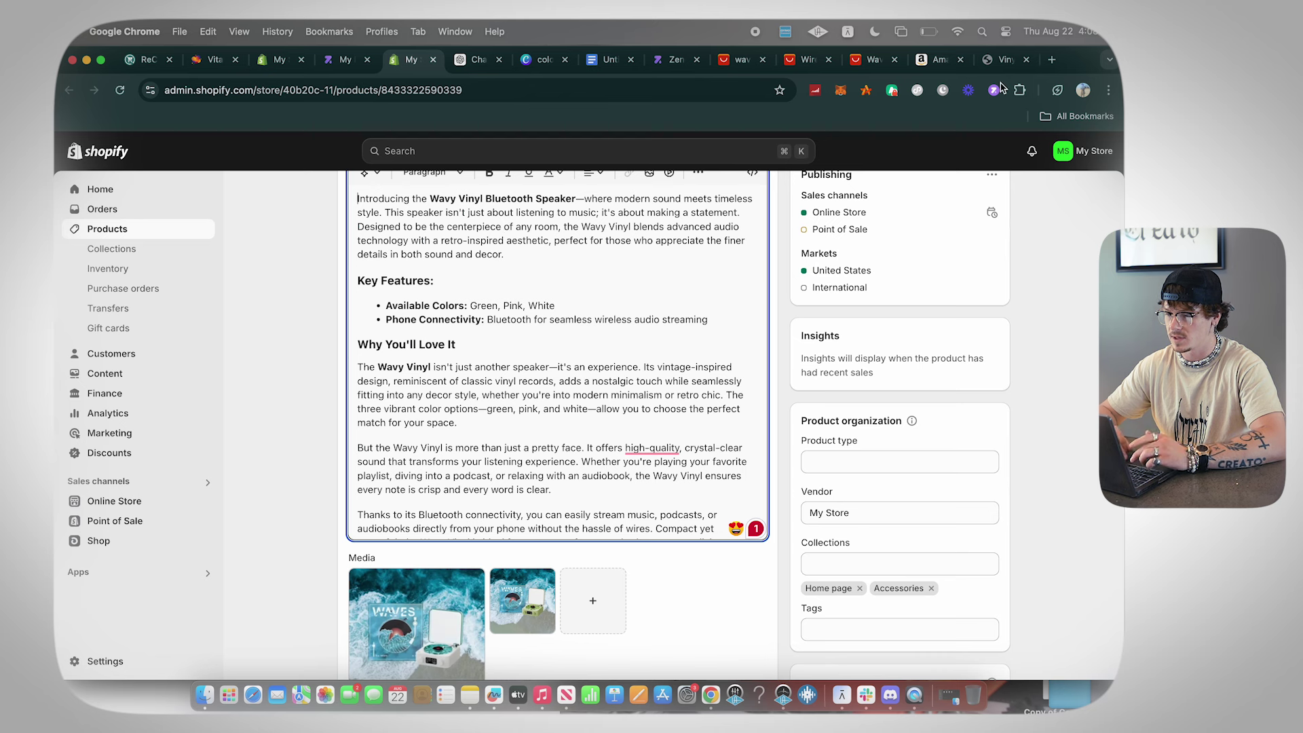
- Return to the prostopcollection.com Vinyl Speaker page and capture a screenshot of its large main product photo
left_click(1001, 59)
scroll(354, 411, "down", 5)
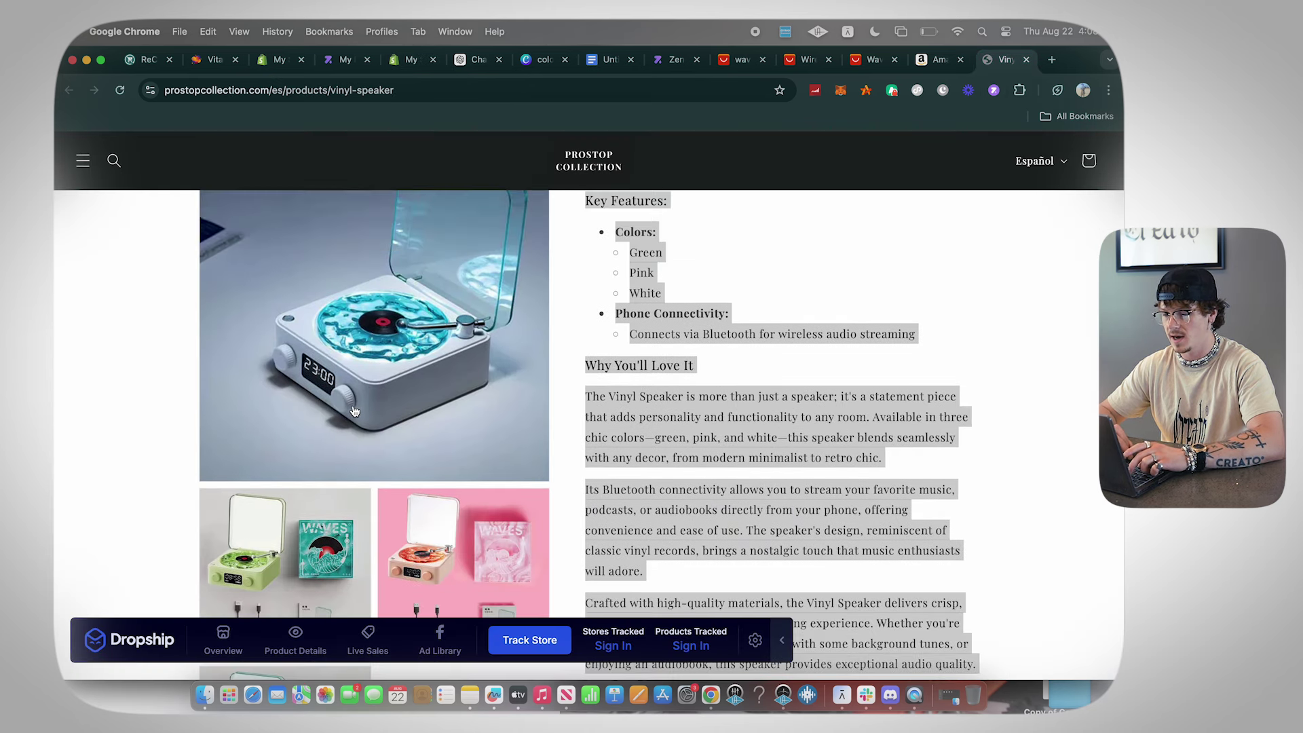
scroll(353, 410, "up", 7)
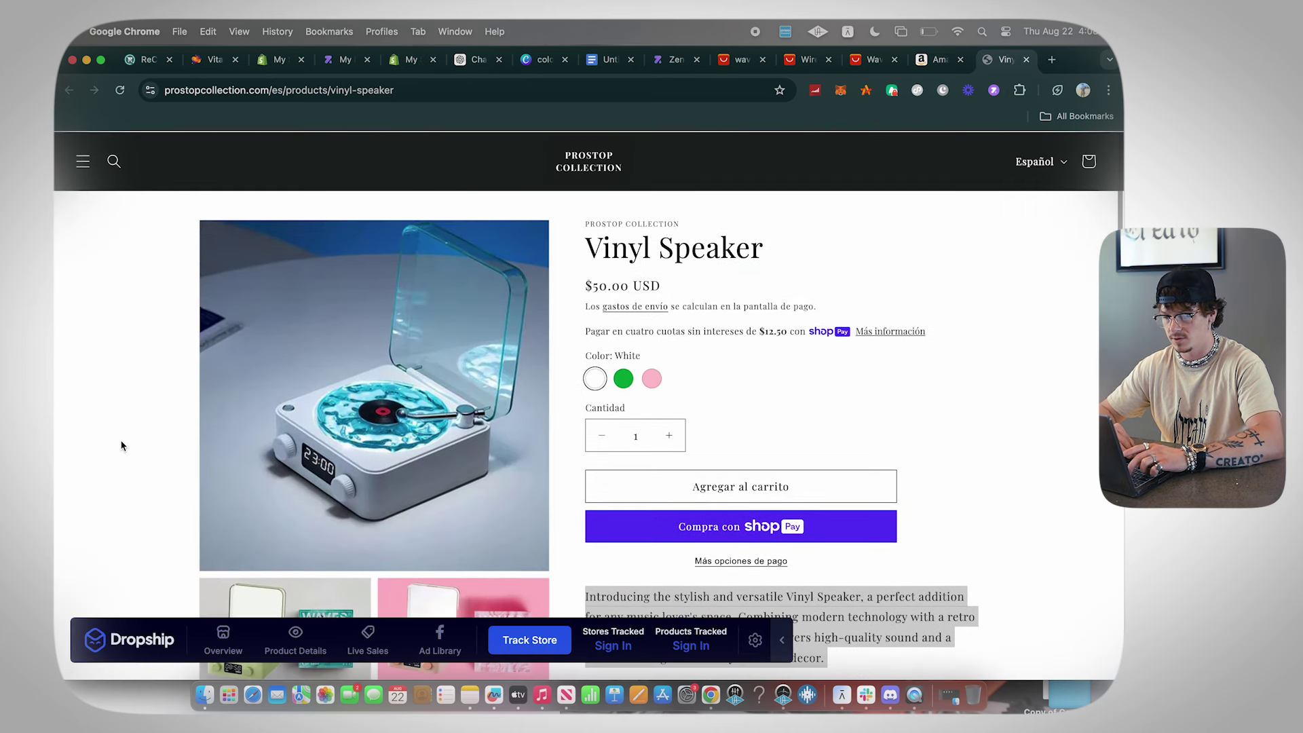
key("super+shift+4")
left_click_drag(202, 221, 556, 570)
scroll(547, 570, "down", 10)
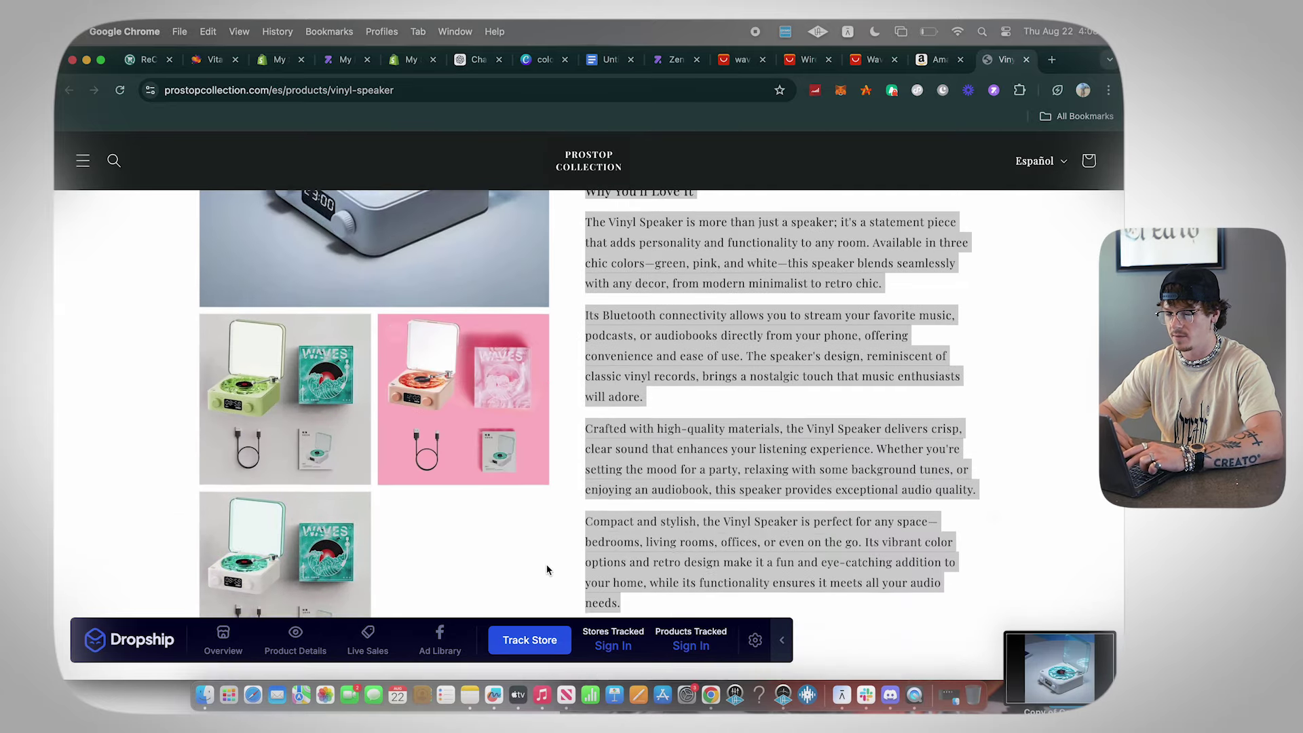
- Return to the Wave Vinyl Player's Shopify product page and add a blank line above the Key Features heading in the description
scroll(547, 570, "down", 15)
scroll(547, 570, "up", 10)
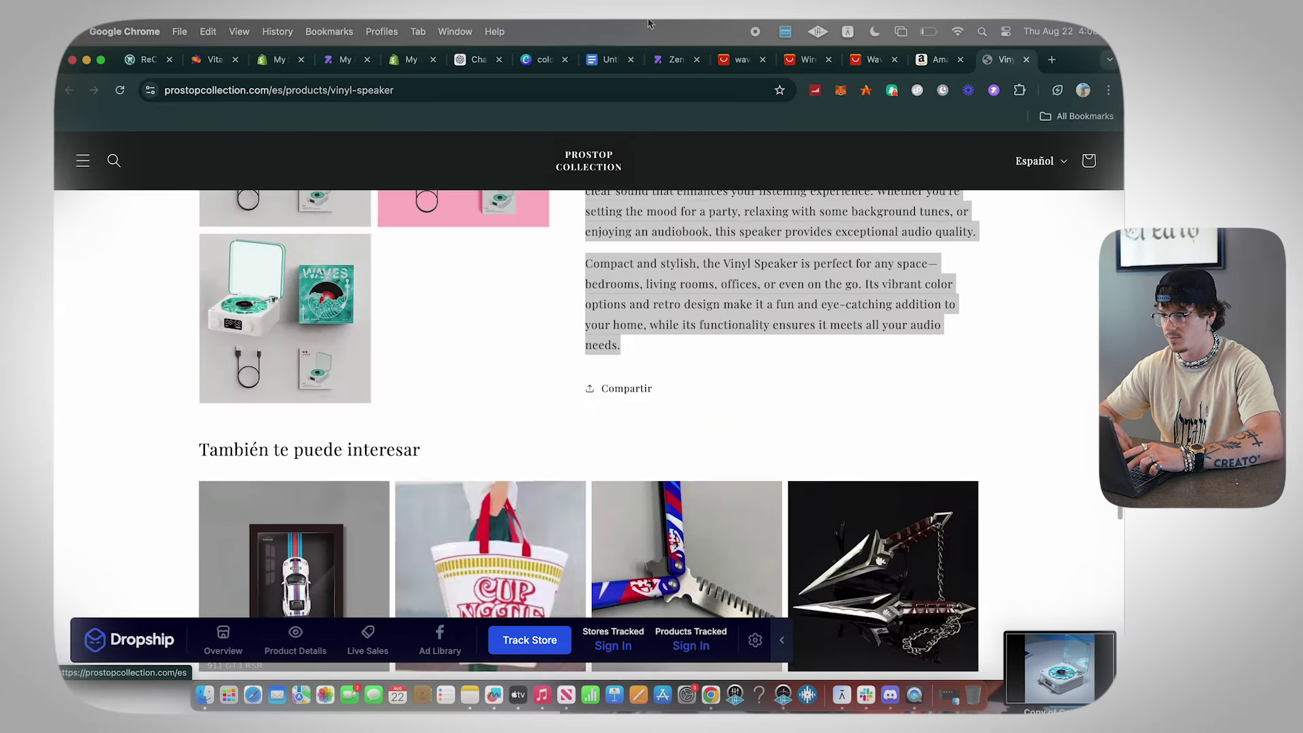
left_click(408, 65)
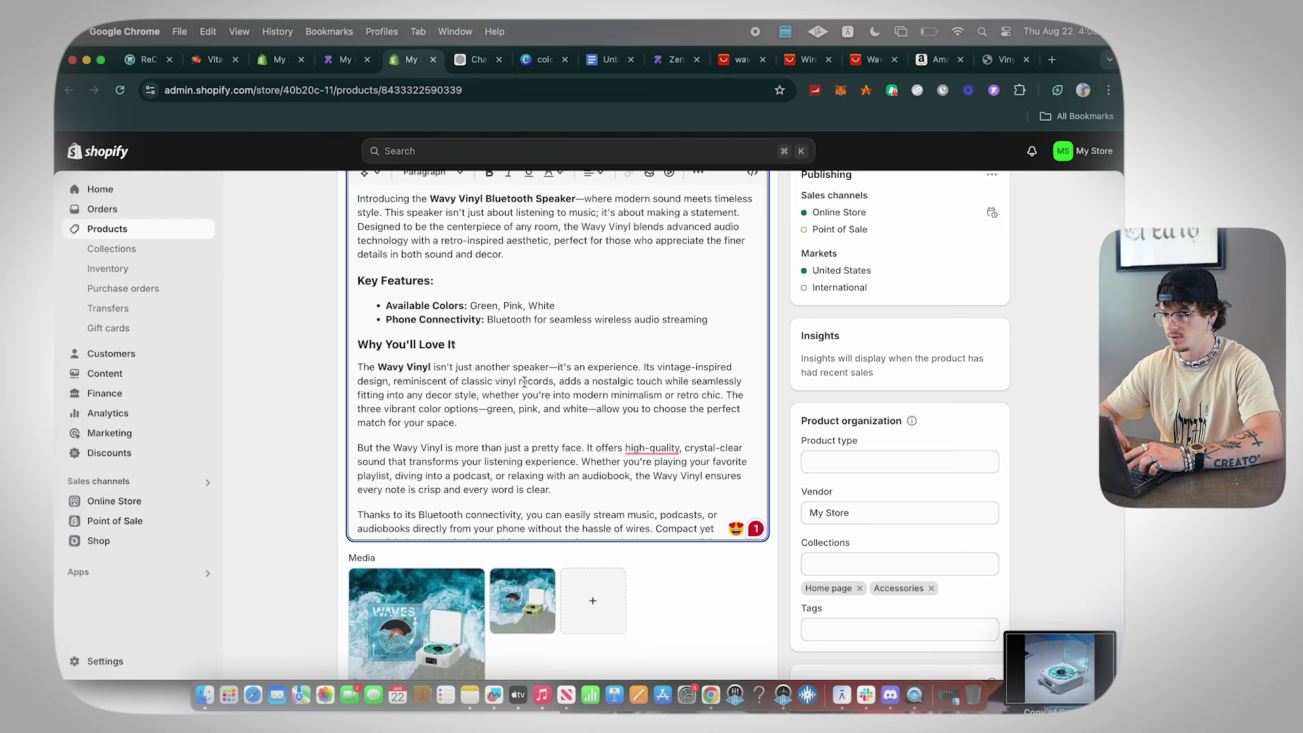
scroll(531, 306, "up", 1)
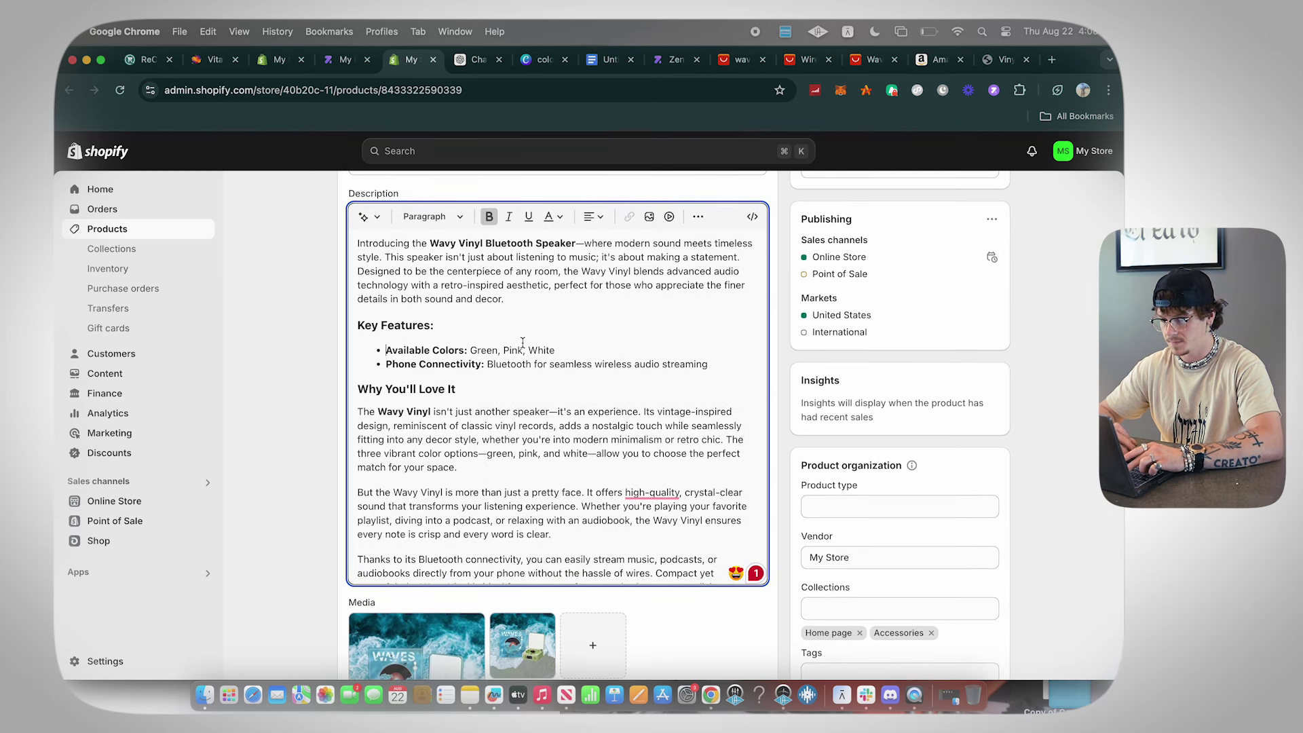
scroll(522, 341, "down", 1)
key("Up")
key("Up")
key("super+Right")
key("Return")
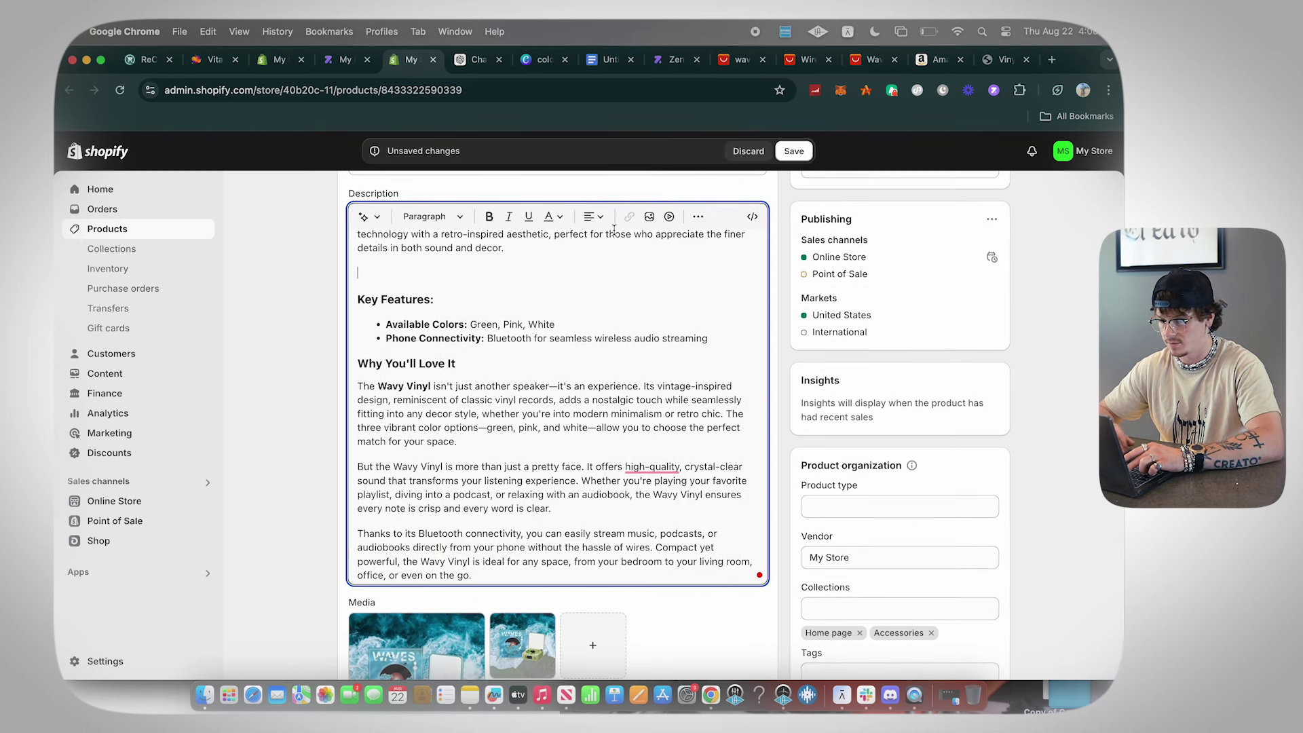
- Upload the desktop file Screenshot 2024-08-22 at 4.08.32 PM and insert it in the description above Key Features
left_click(649, 217)
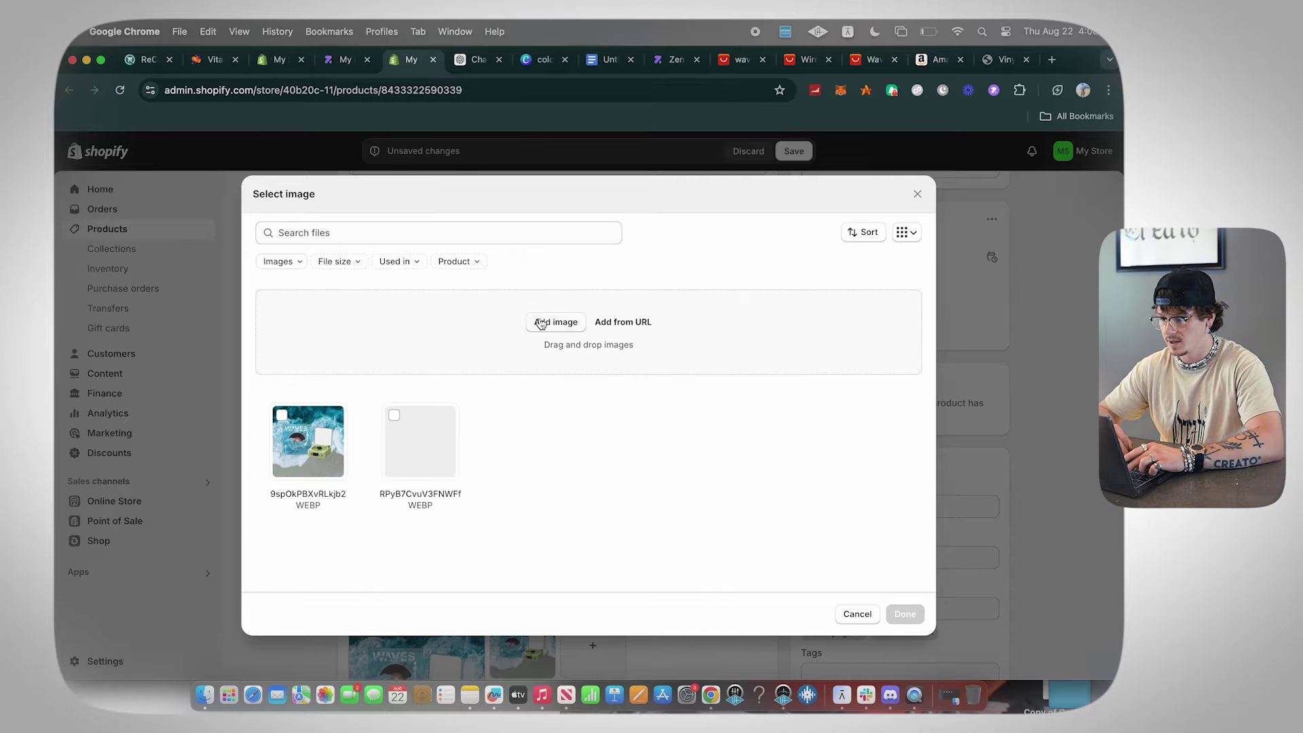
left_click(541, 323)
left_click(484, 341)
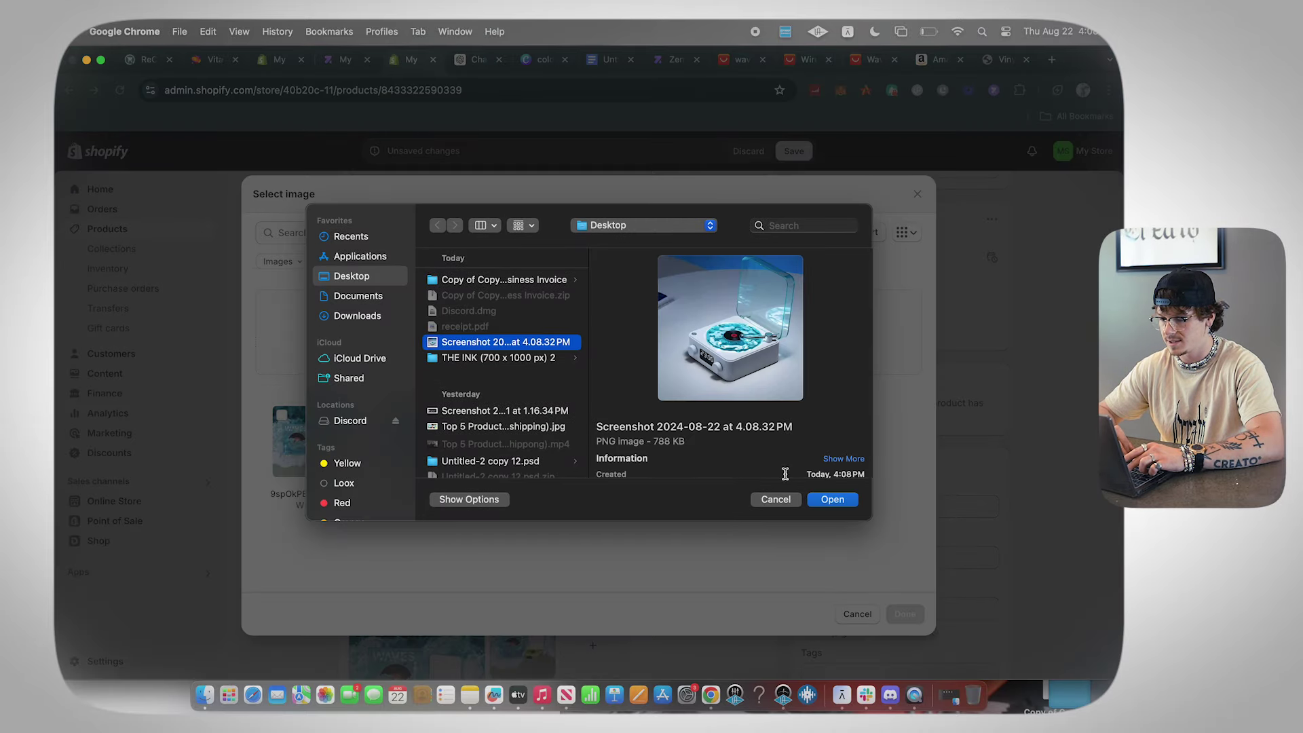
left_click(829, 500)
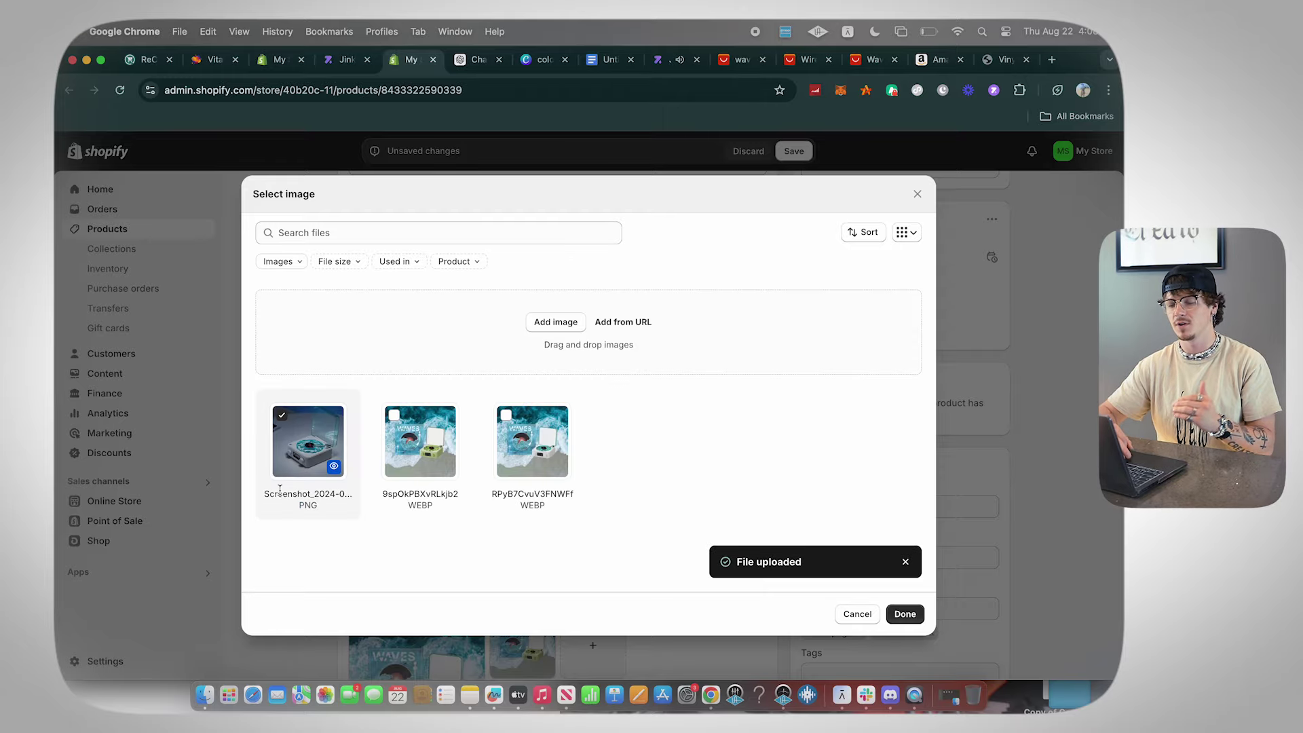
left_click(904, 614)
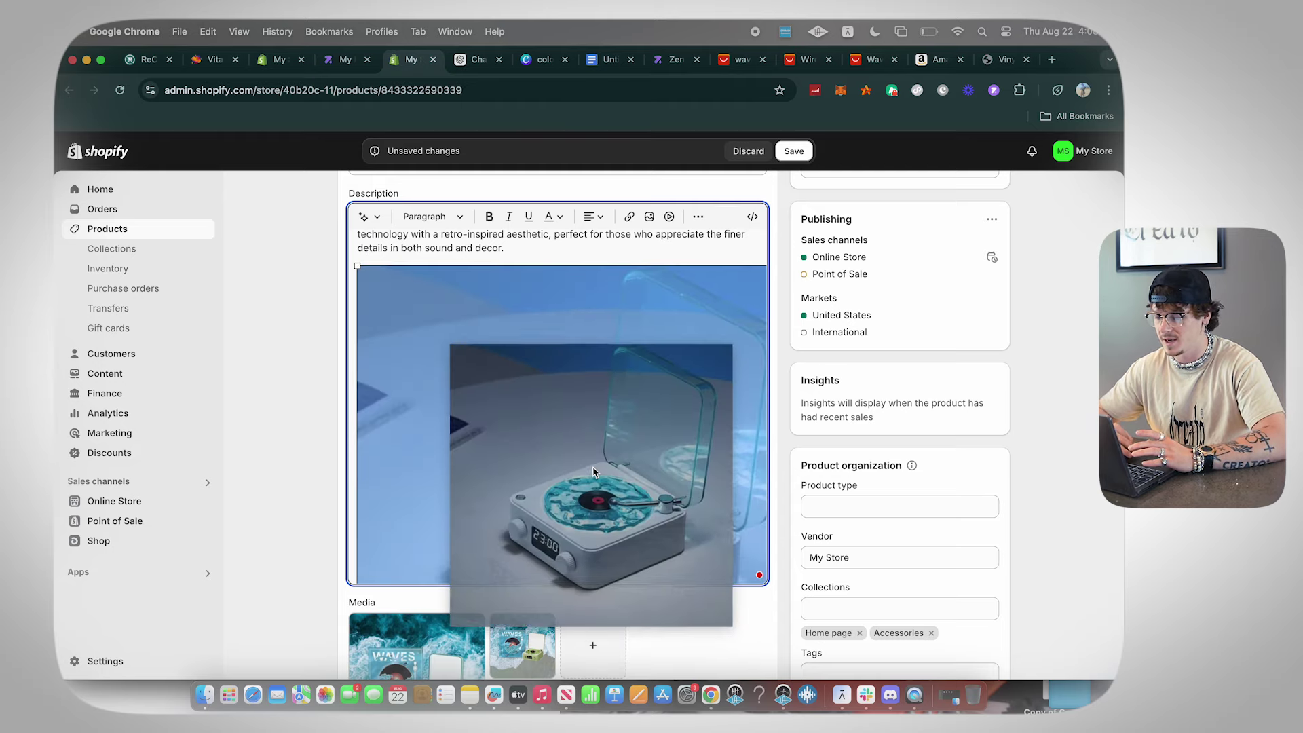
- Shrink the inserted turntable image to a little over half the description's width and save the product
left_click_drag(355, 267, 505, 404)
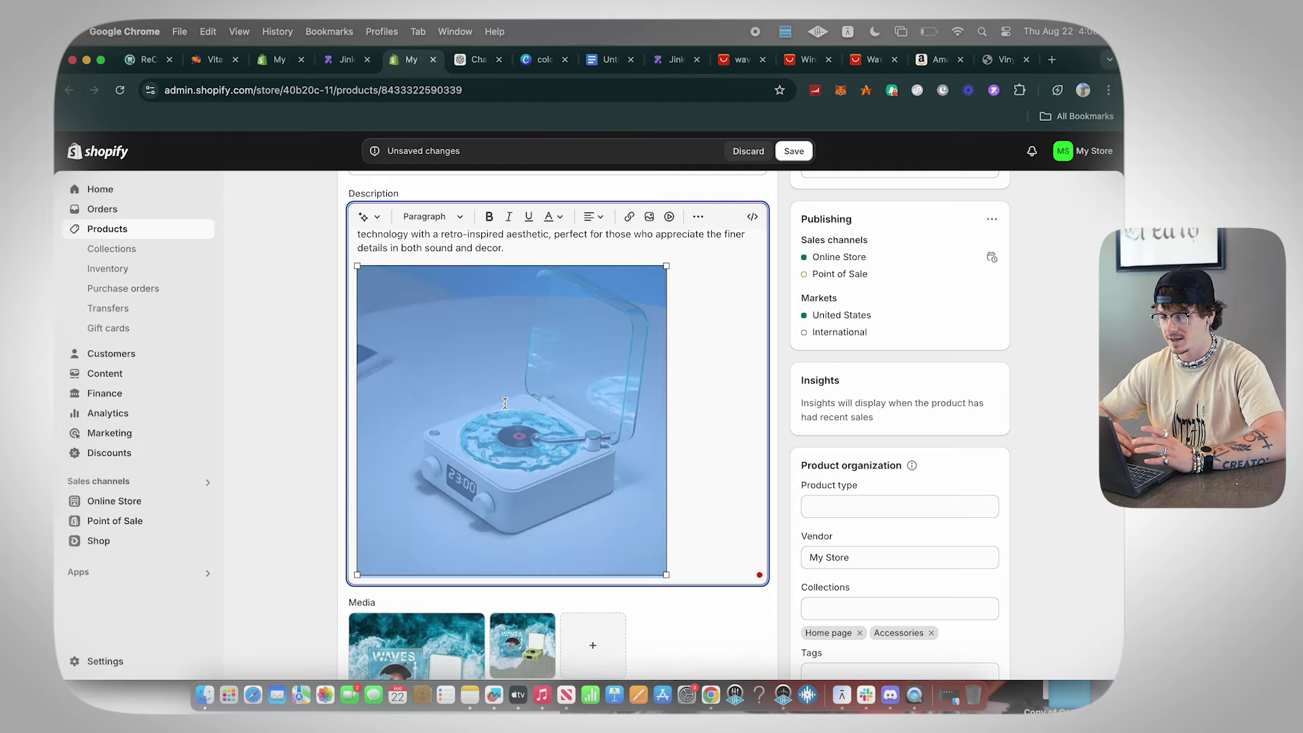
left_click_drag(666, 575, 589, 523)
left_click(633, 394)
scroll(633, 394, "up", 5)
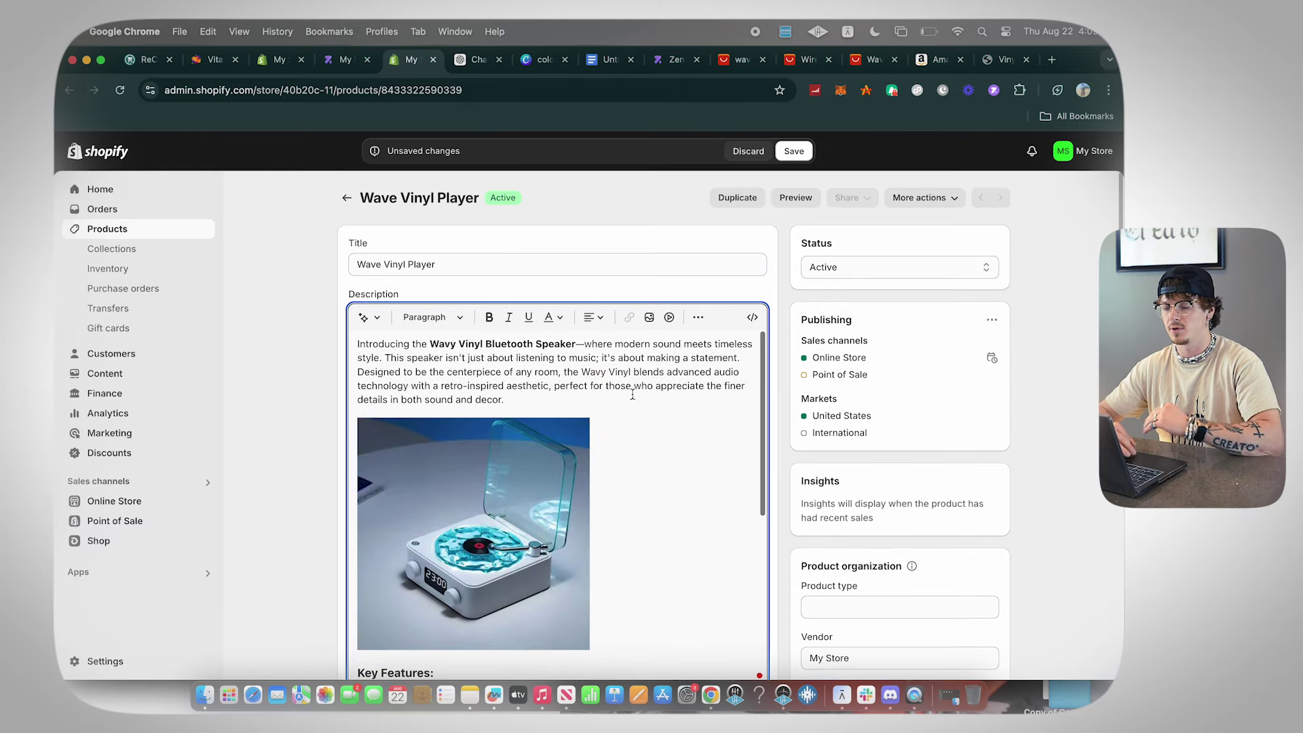
scroll(633, 394, "down", 5)
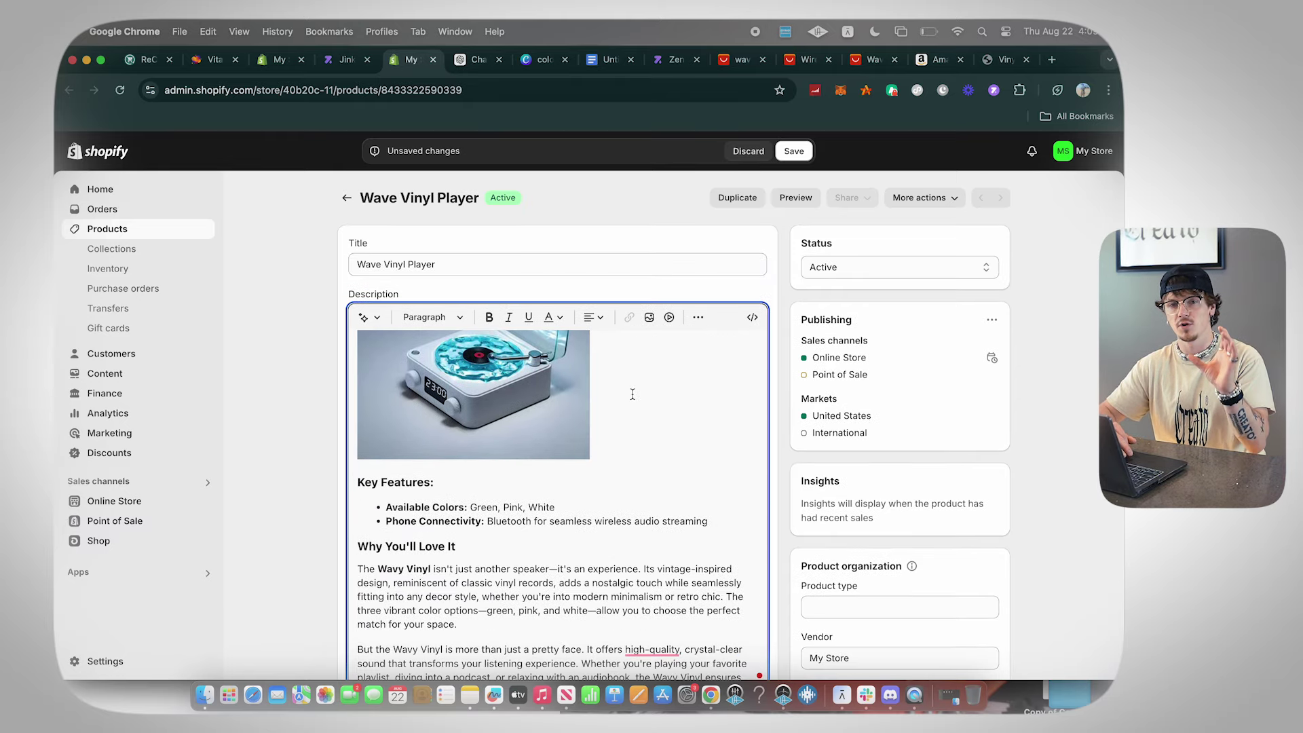
key("super+s")
- Rename the Color option value Green Forest to Forest Green
scroll(633, 395, "down", 10)
scroll(658, 403, "up", 3)
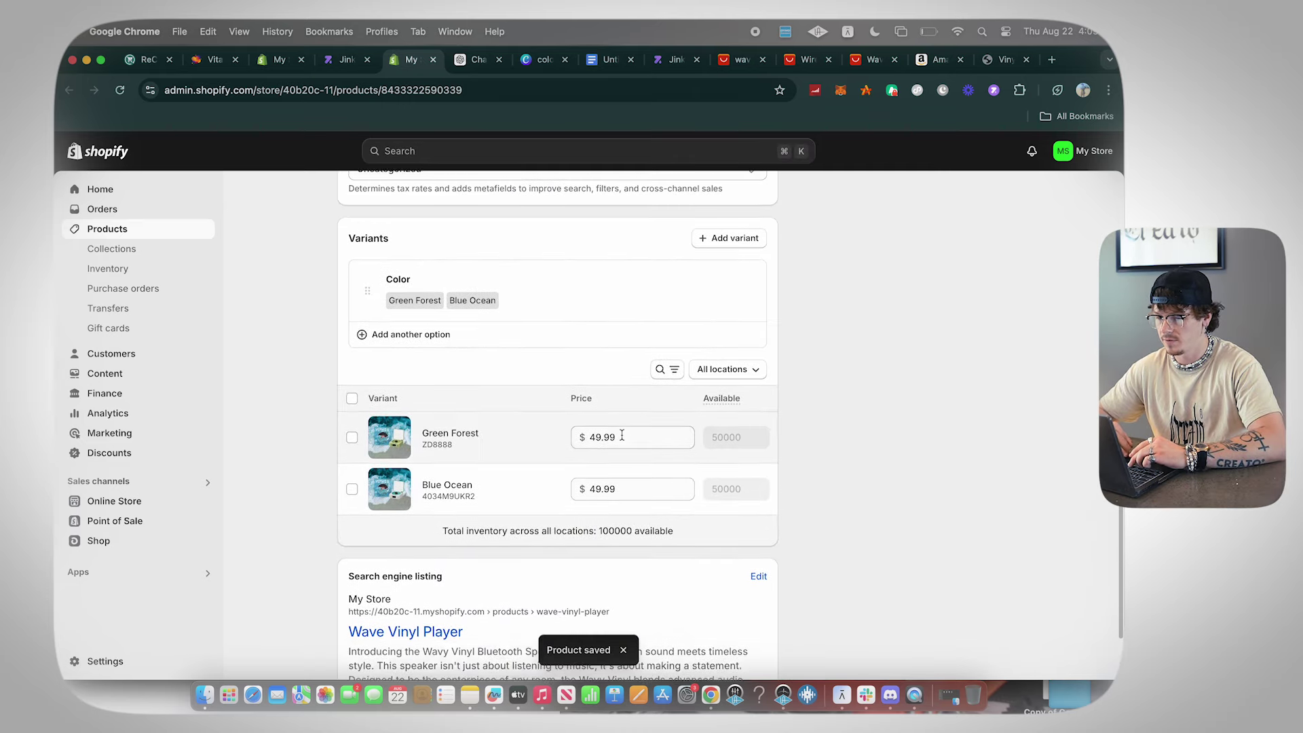
left_click(416, 432)
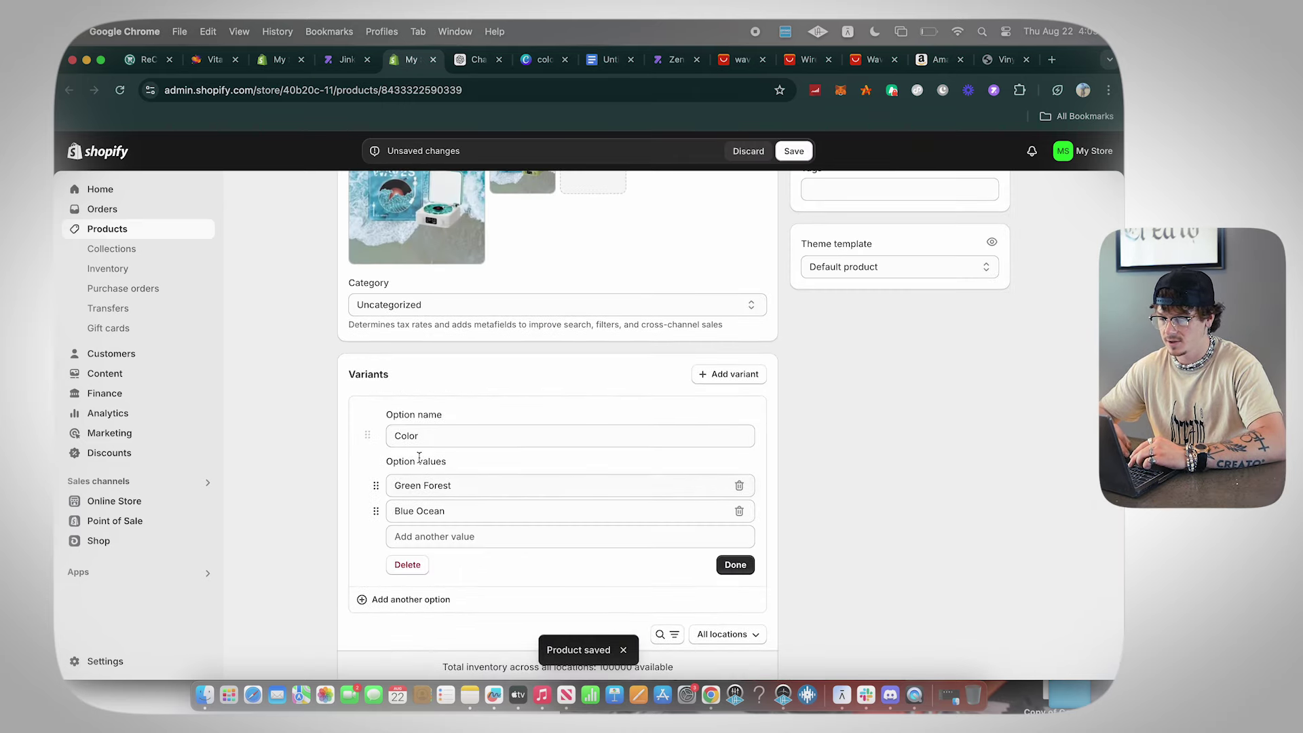
double_click(434, 485)
key("super+c")
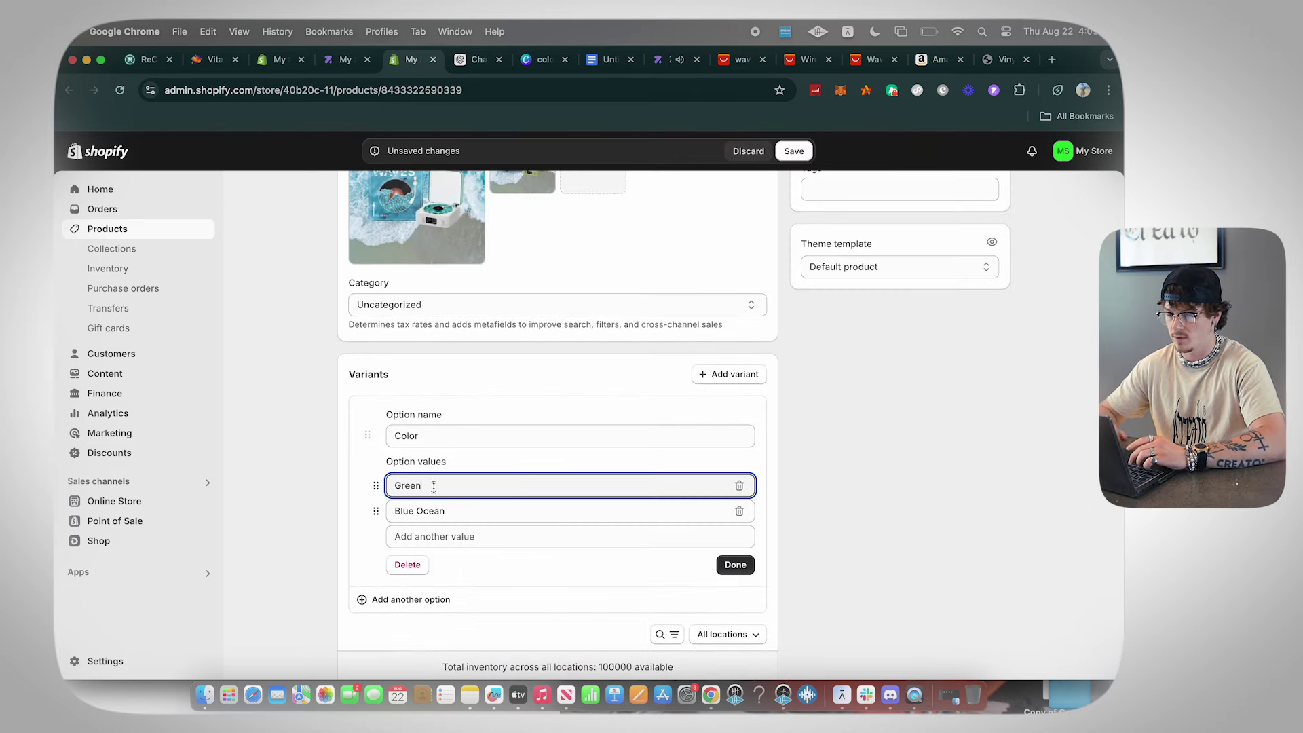
double_click(435, 486)
key("super+v")
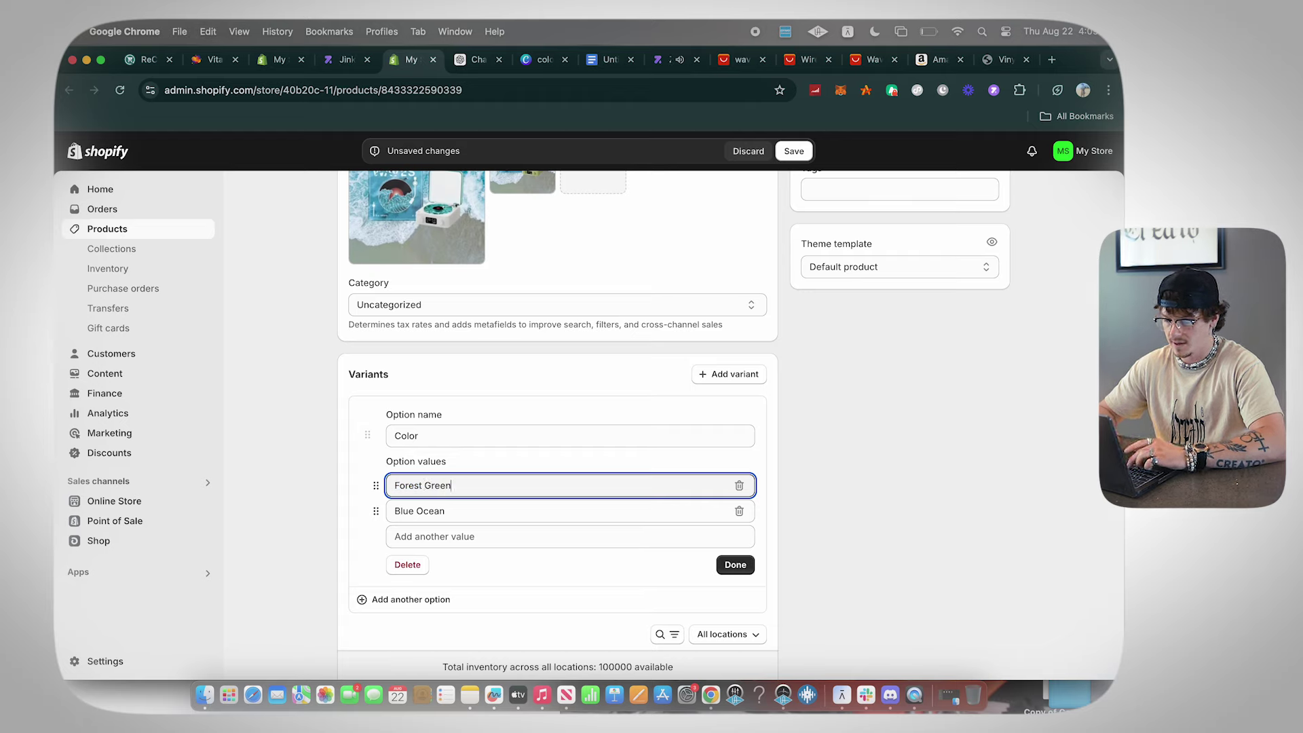
- Rename the Color option value Blue Ocean to Ocean Blue, finish editing the option and save the product
double_click(440, 511)
key("super+c")
key("super+Left")
key("super+v")
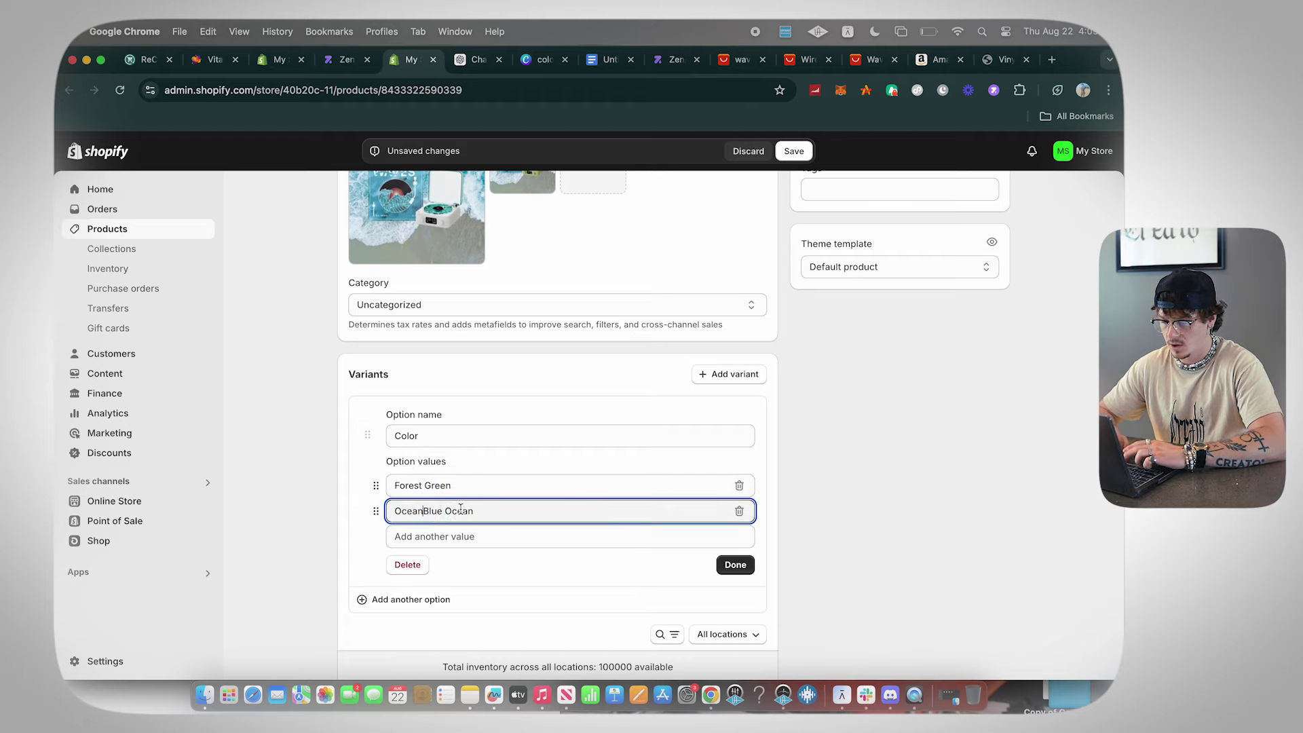
key("BackSpace")
key("BackSpace")
key("BackSpace")
key("BackSpace")
key("BackSpace")
key("BackSpace")
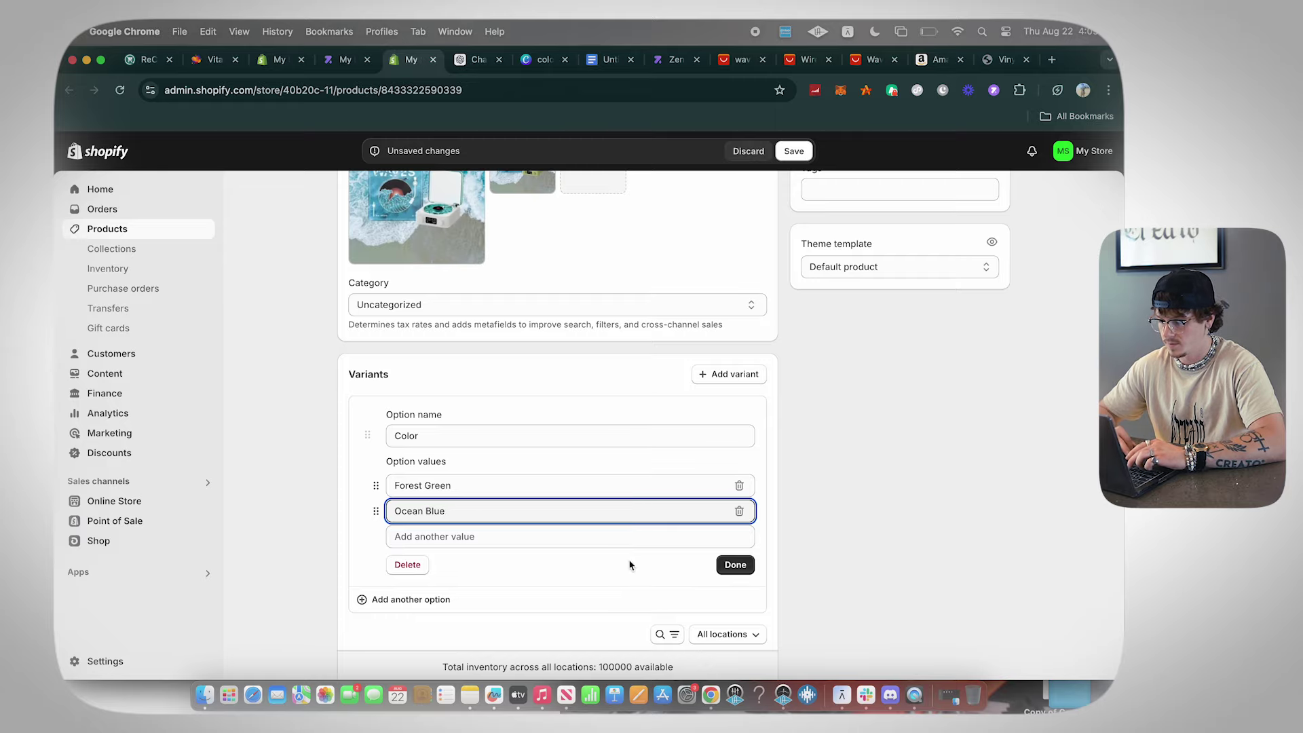
left_click(735, 564)
left_click(795, 151)
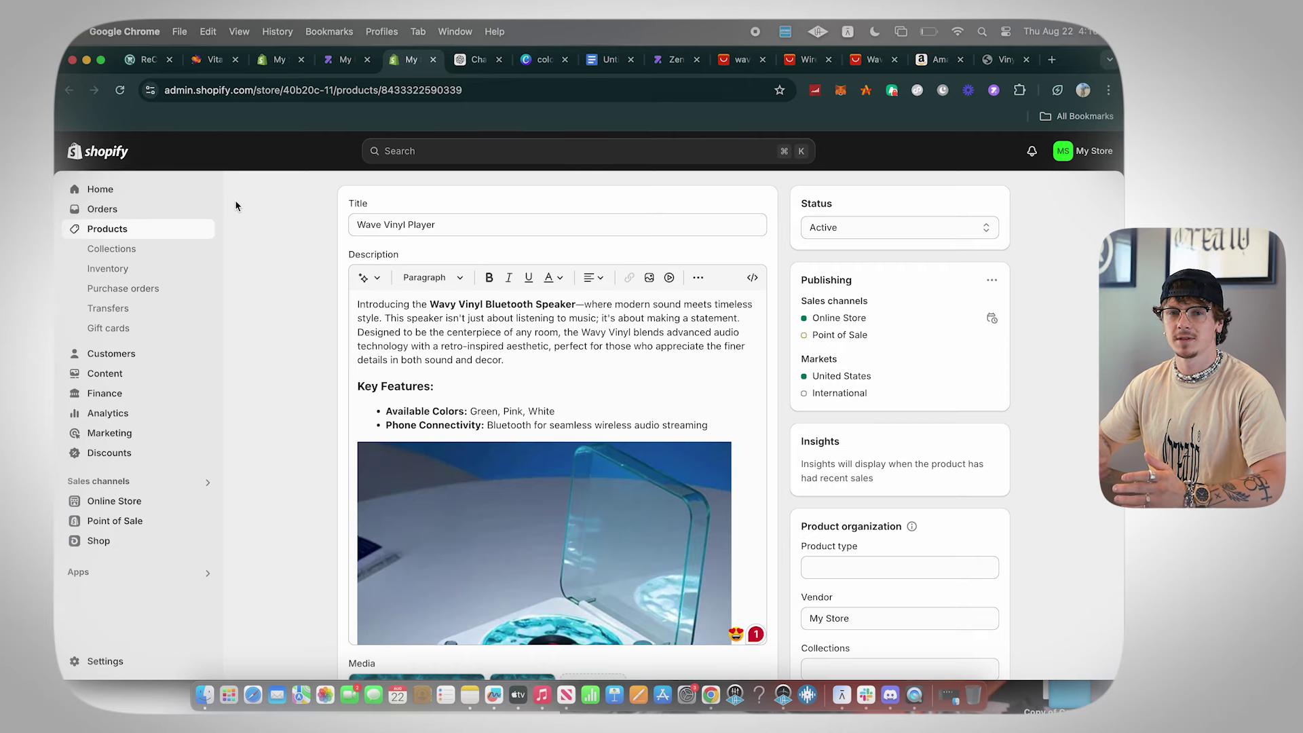
- Open the online store's live Dawn theme in the theme editor
left_click(152, 501)
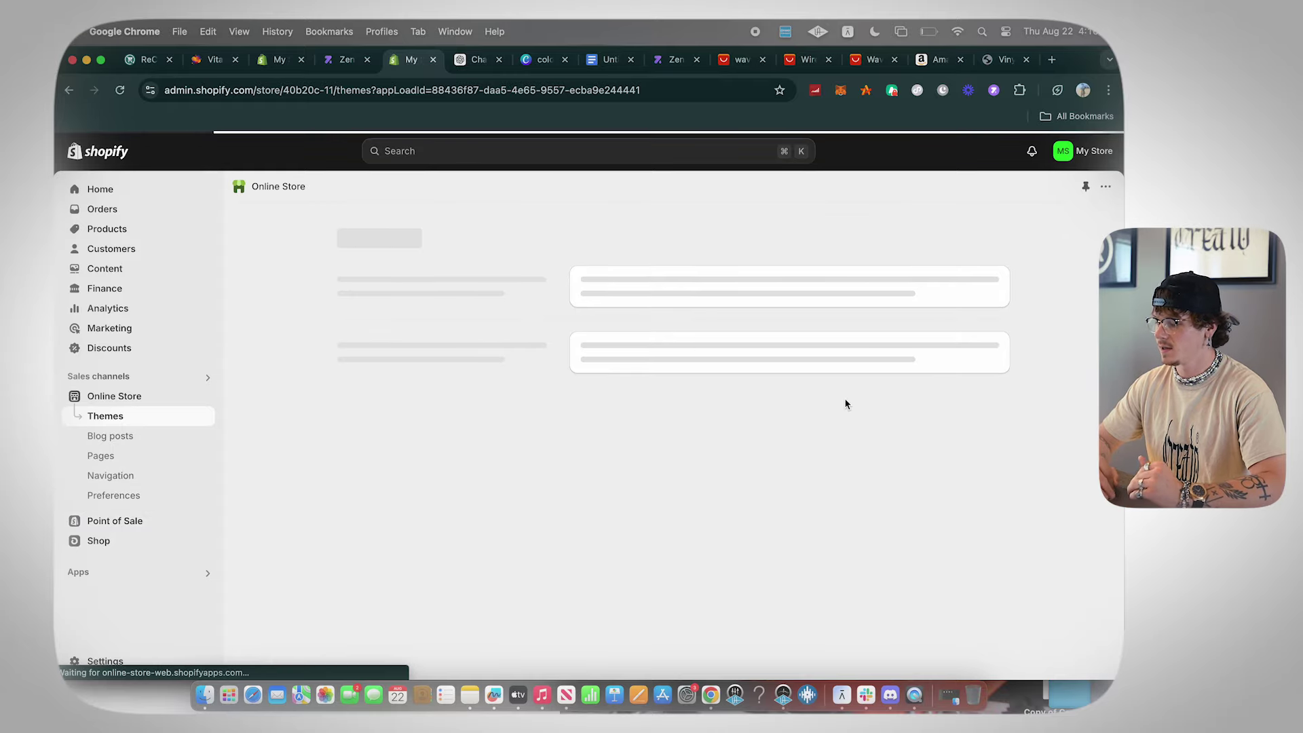
scroll(967, 583, "down", 1)
left_click(961, 506)
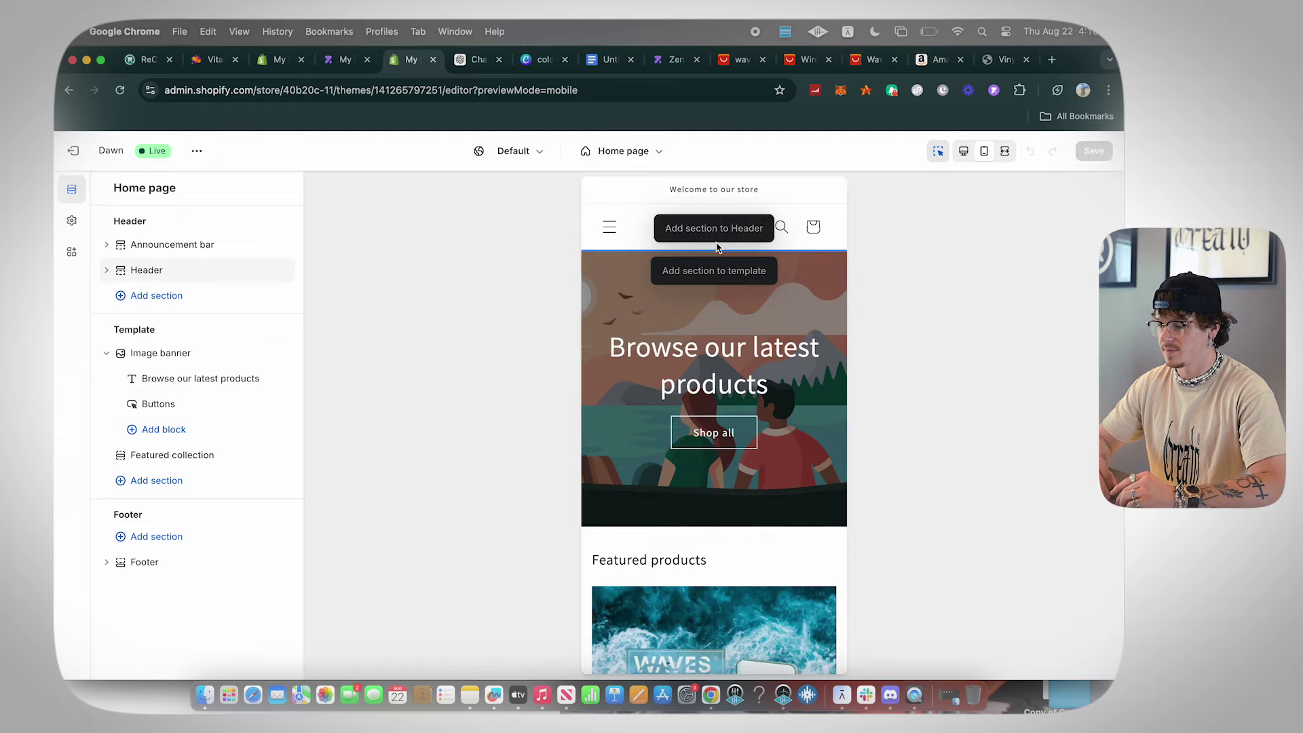
- Switch to the Canva colors design and add a heading reading WAVY VINYL to the first page, enlarged to size 46
left_click(543, 60)
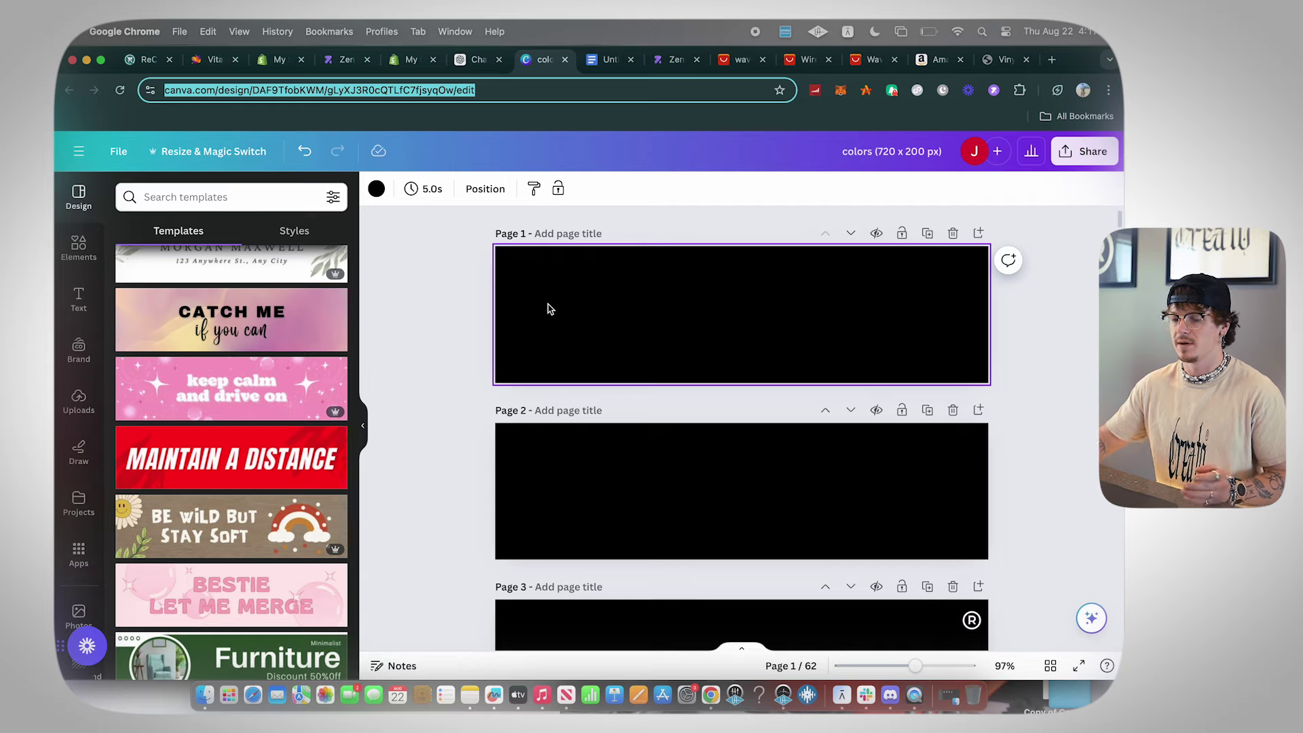
left_click(77, 296)
left_click(197, 366)
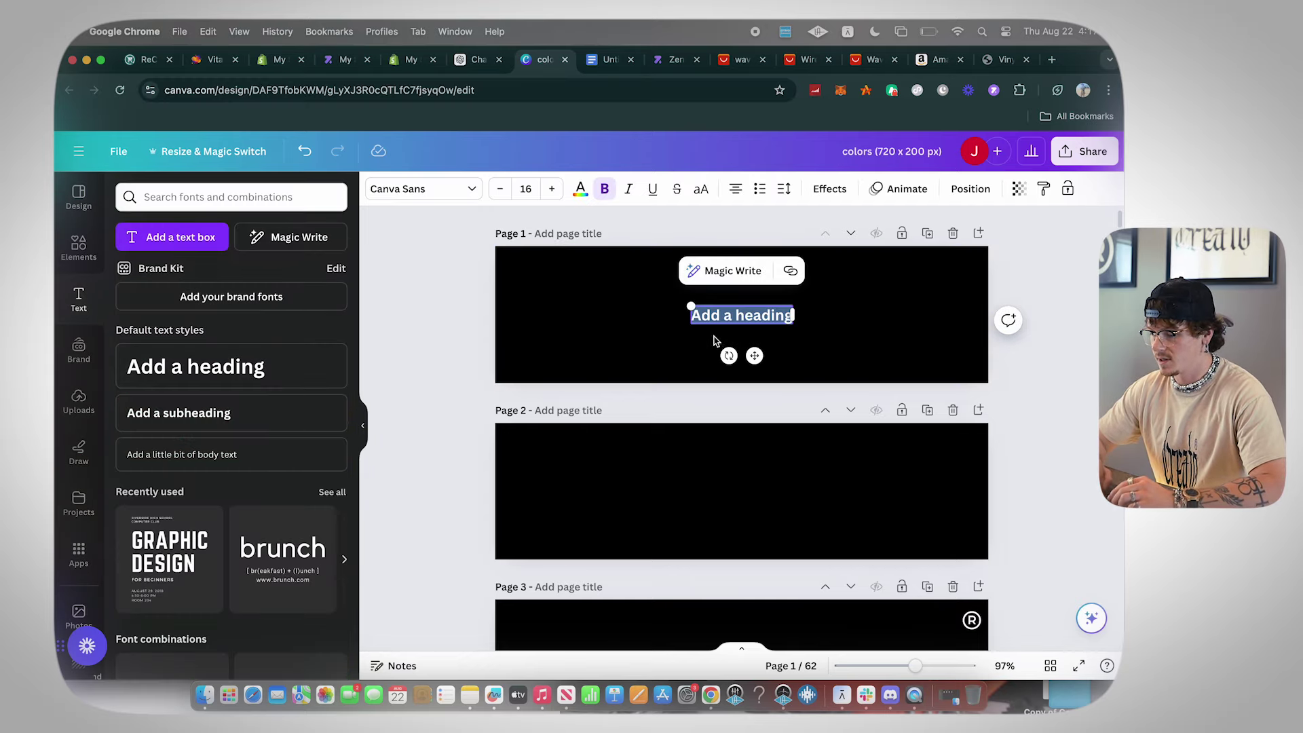
double_click(756, 315)
triple_click(756, 316)
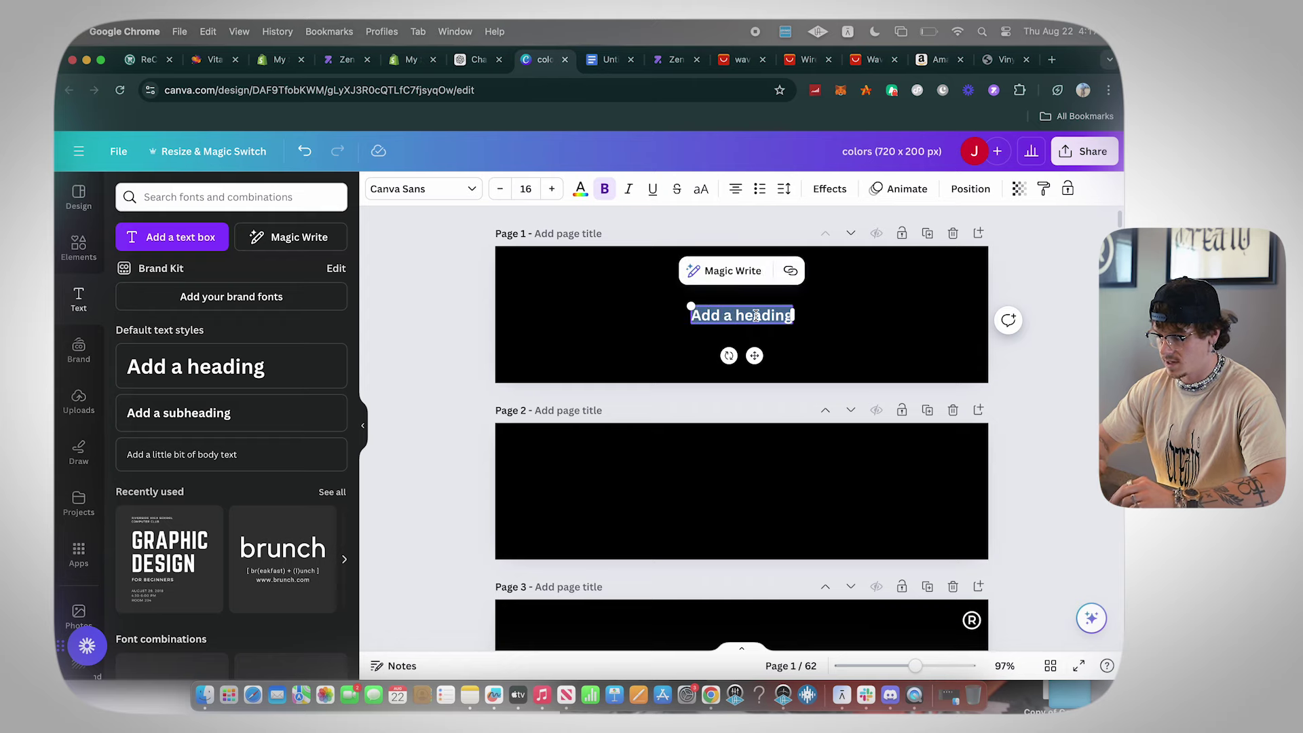
type("Wavy")
key("BackSpace")
key("BackSpace")
key("BackSpace")
type("AVY VI")
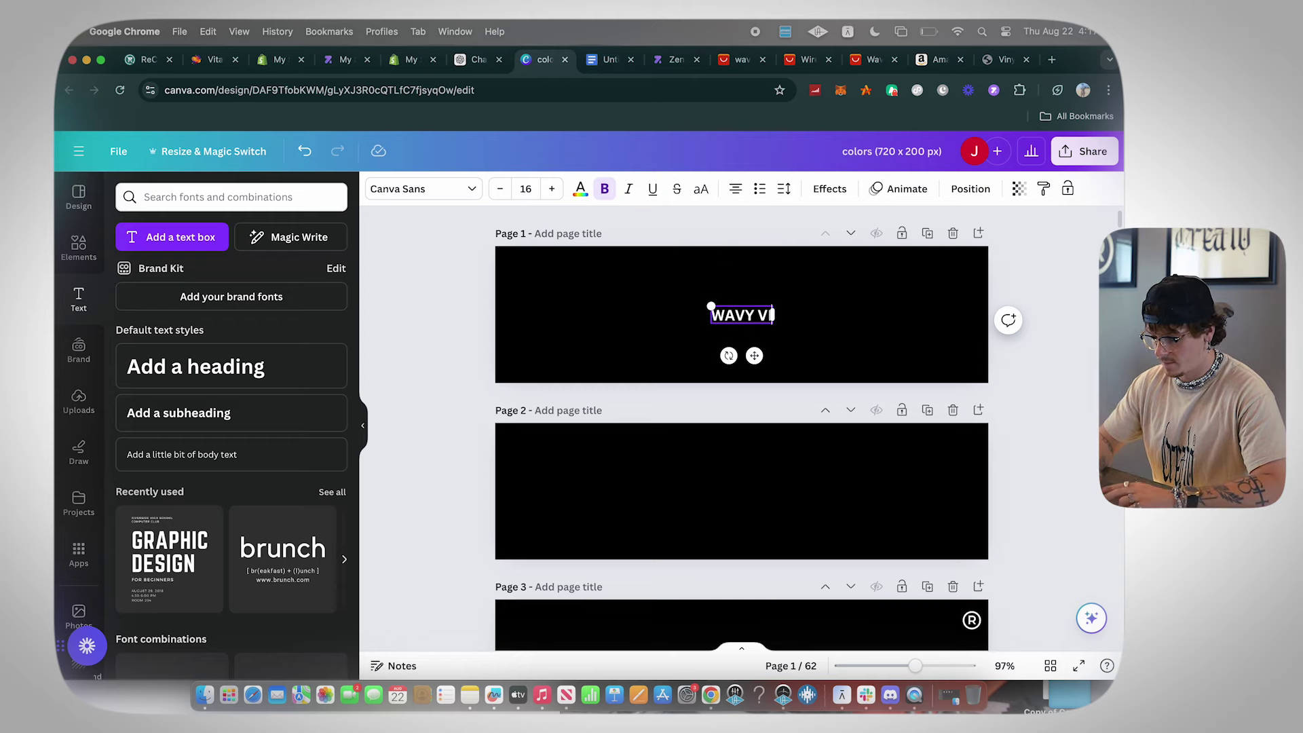
type("NYL")
mouse_move(787, 324)
left_mouse_down()
mouse_move(957, 381)
mouse_move(958, 360)
left_mouse_up()
left_click_drag(733, 314, 681, 313)
- Try the Alice, Anton, Canva Sans, Helvetica World and League Spartan fonts on the WAVY VINYL heading
left_click(423, 189)
left_click(238, 328)
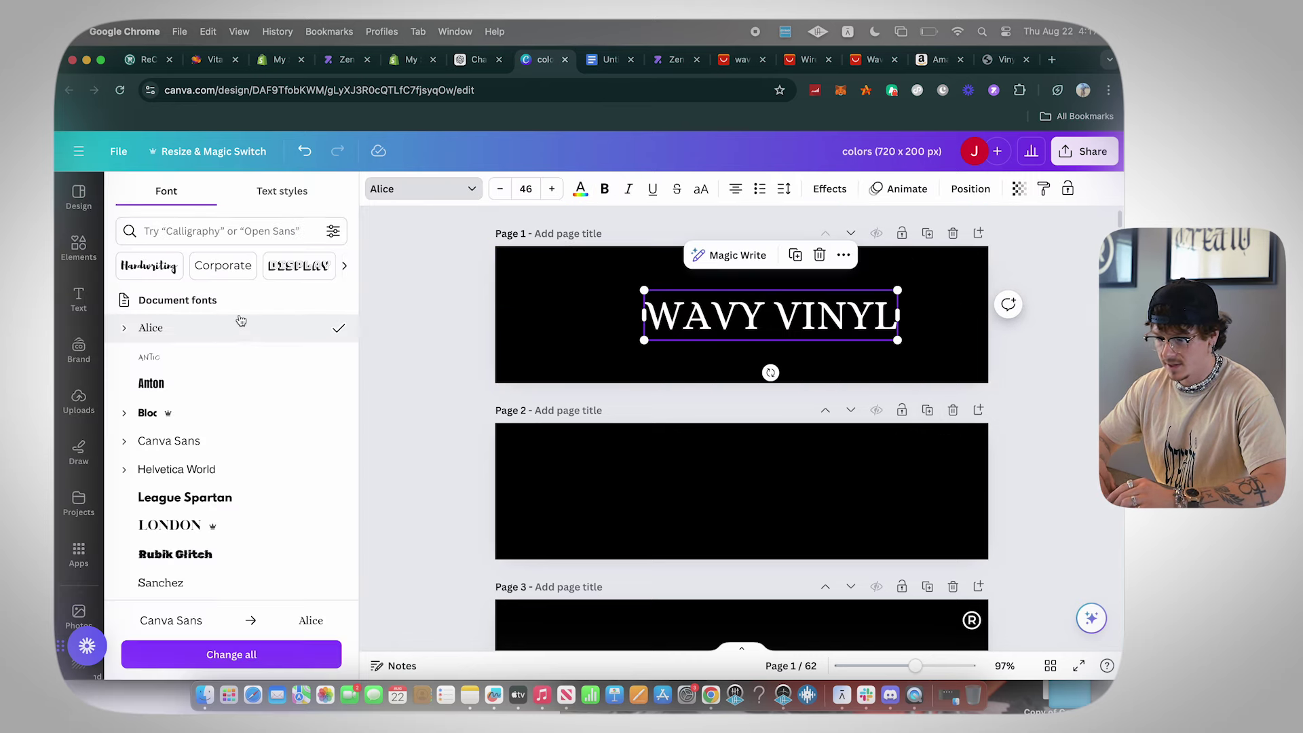
left_click(247, 356)
left_click(253, 385)
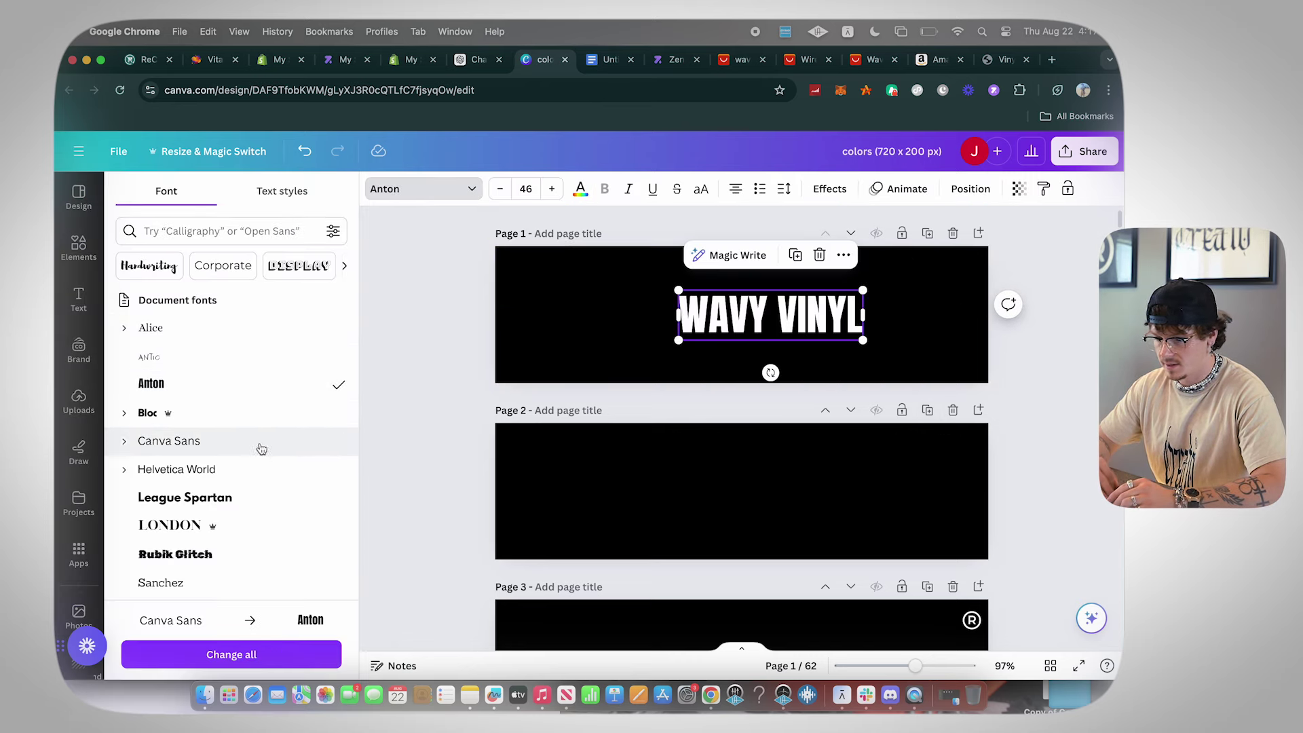
left_click(257, 442)
left_click(268, 470)
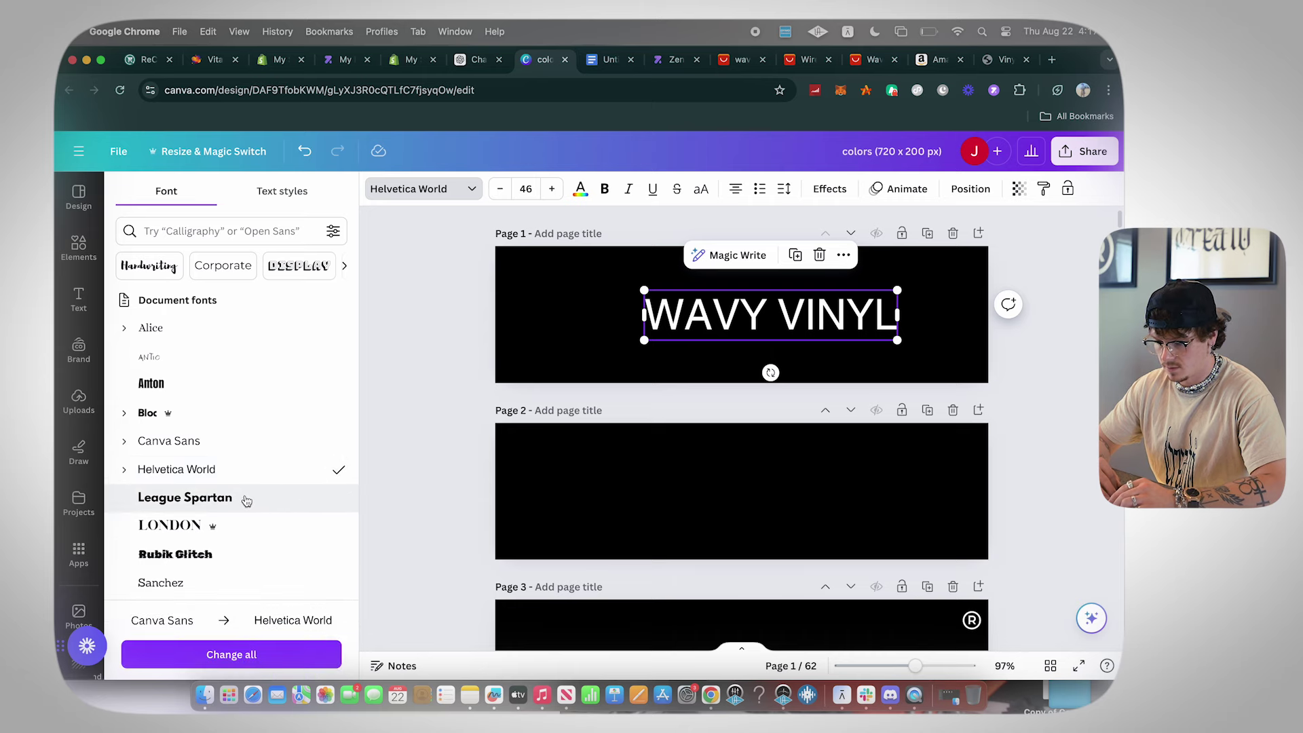
left_click(245, 498)
- Enlarge the WAVY VINYL heading to size 65.8 and center it on the first page's black banner
left_click_drag(623, 291, 500, 269)
left_click(859, 373)
left_click_drag(828, 302, 862, 321)
- Try the Gagalin, Shrikhand and Horizon fonts on the WAVY VINYL heading
left_click(448, 189)
scroll(242, 511, "down", 5)
scroll(236, 443, "down", 10)
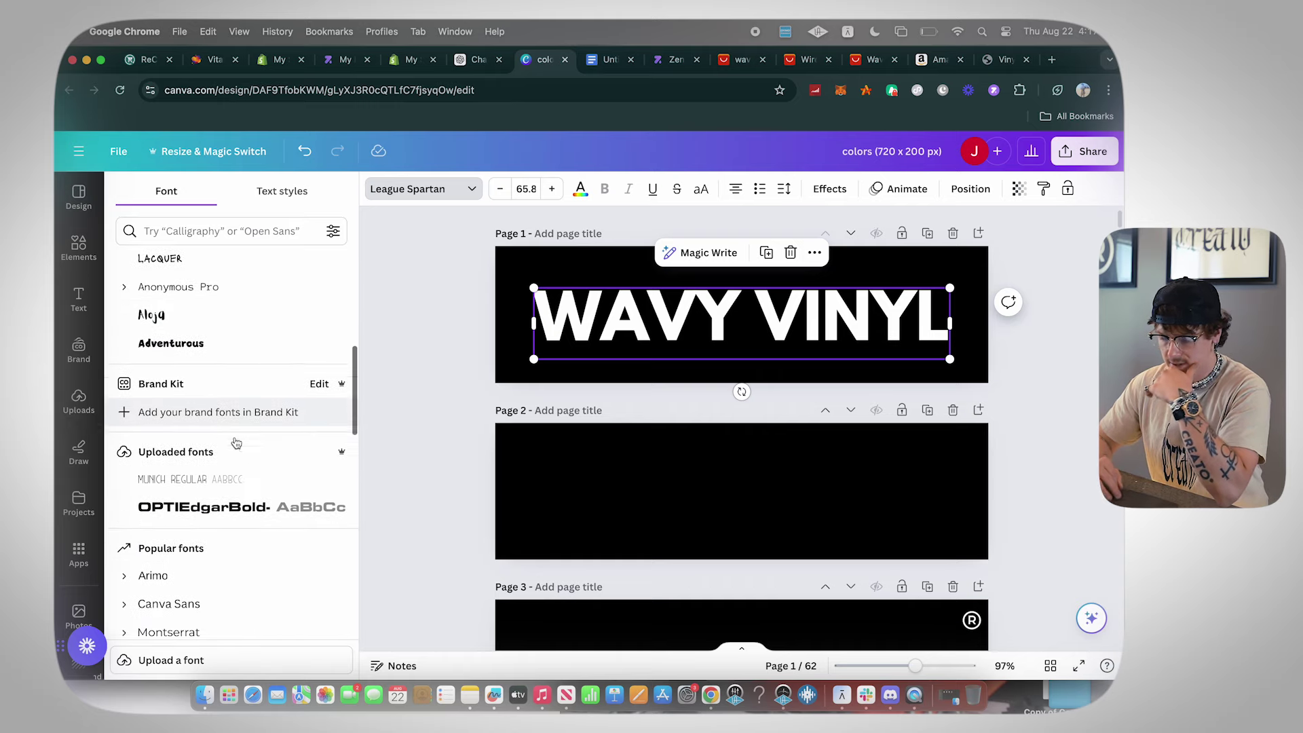
left_click(236, 441)
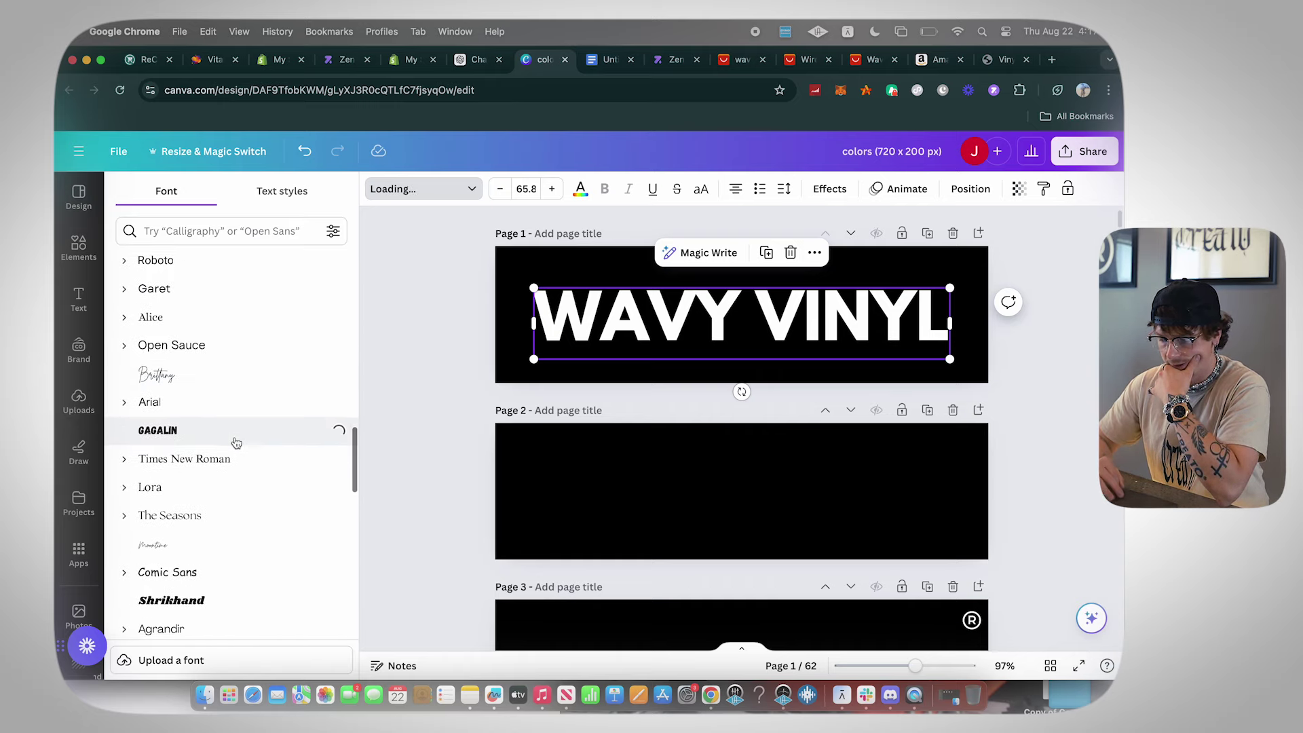
scroll(237, 475, "down", 2)
left_click(237, 499)
scroll(236, 502, "down", 2)
scroll(237, 501, "down", 2)
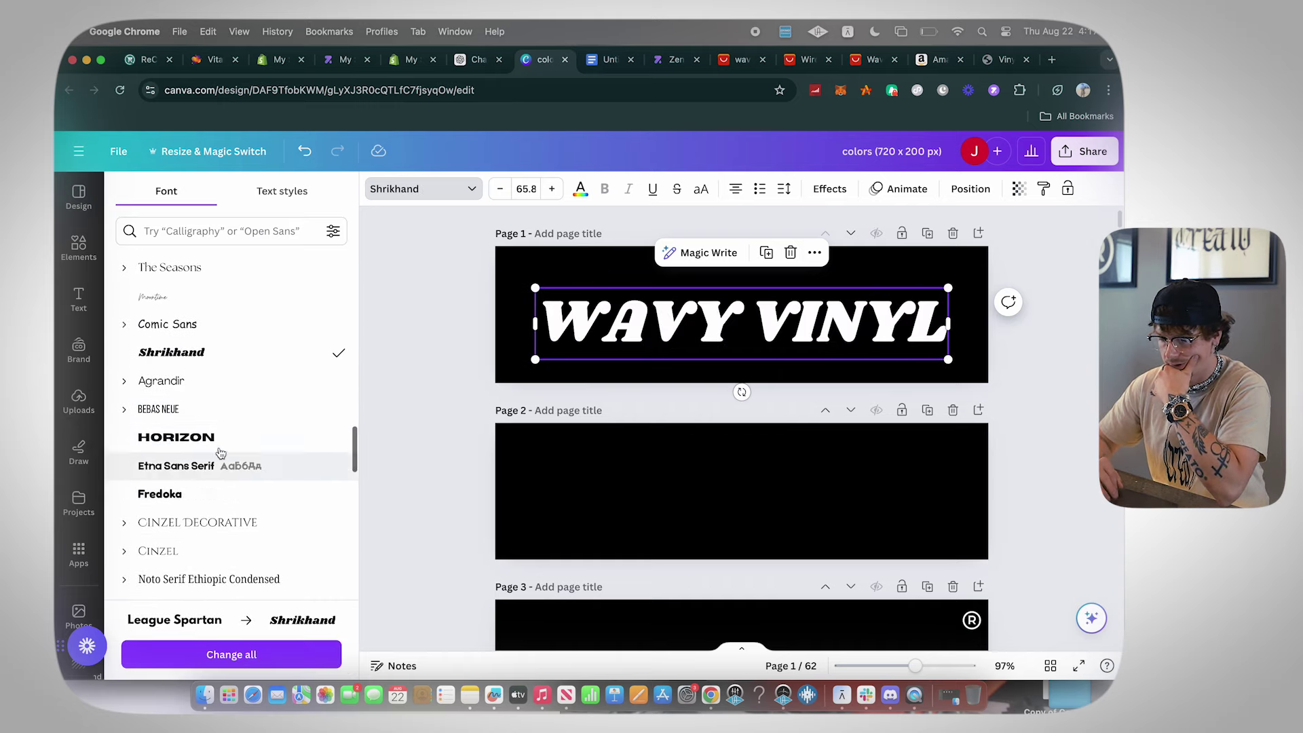
left_click(227, 439)
- Set the WAVY VINYL heading's font to Chewy and enlarge the text to size 91.7
scroll(226, 441, "down", 8)
scroll(210, 516, "down", 10)
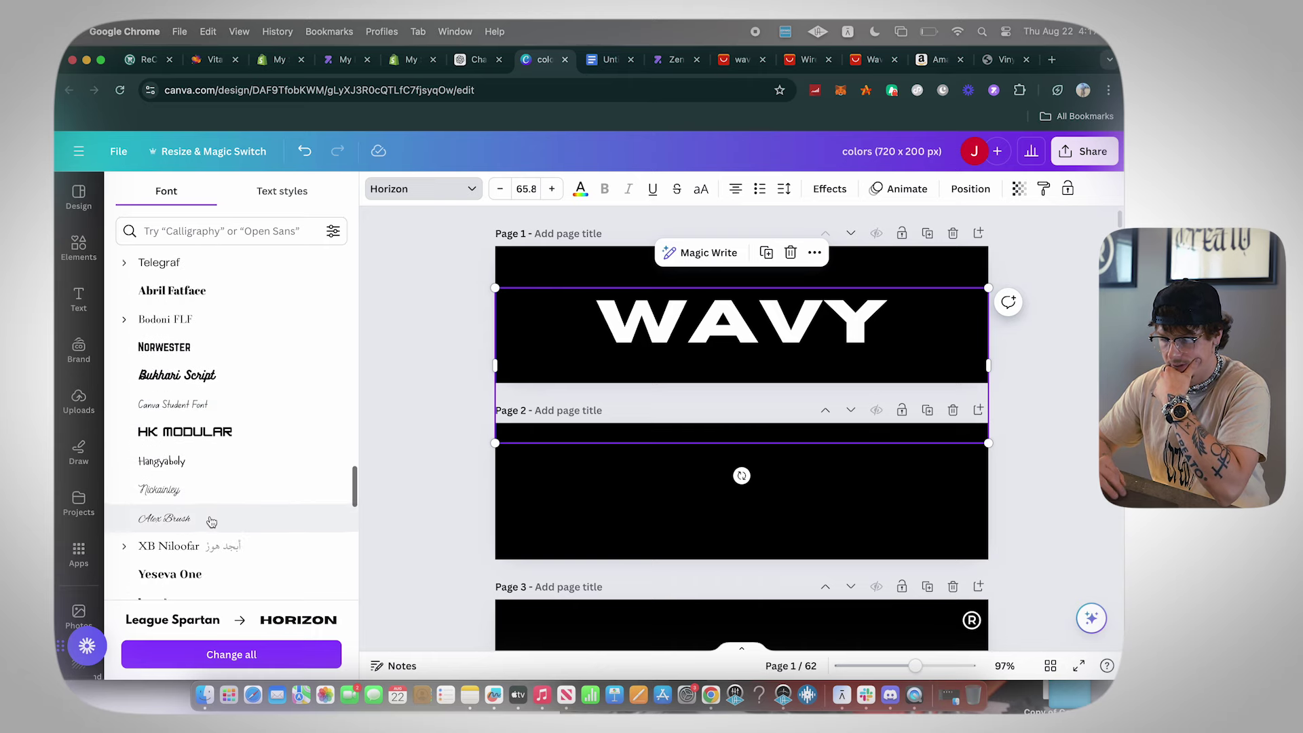
scroll(212, 396, "down", 8)
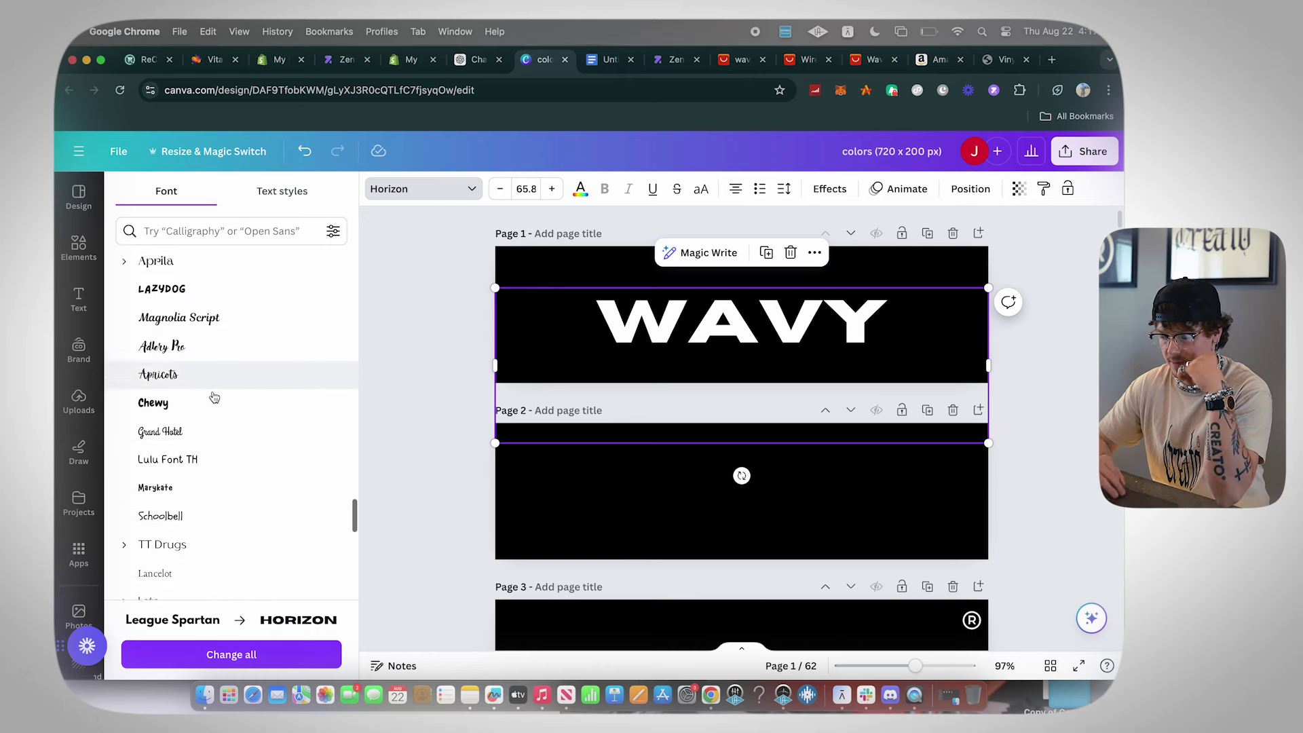
scroll(207, 366, "up", 2)
left_click(206, 333)
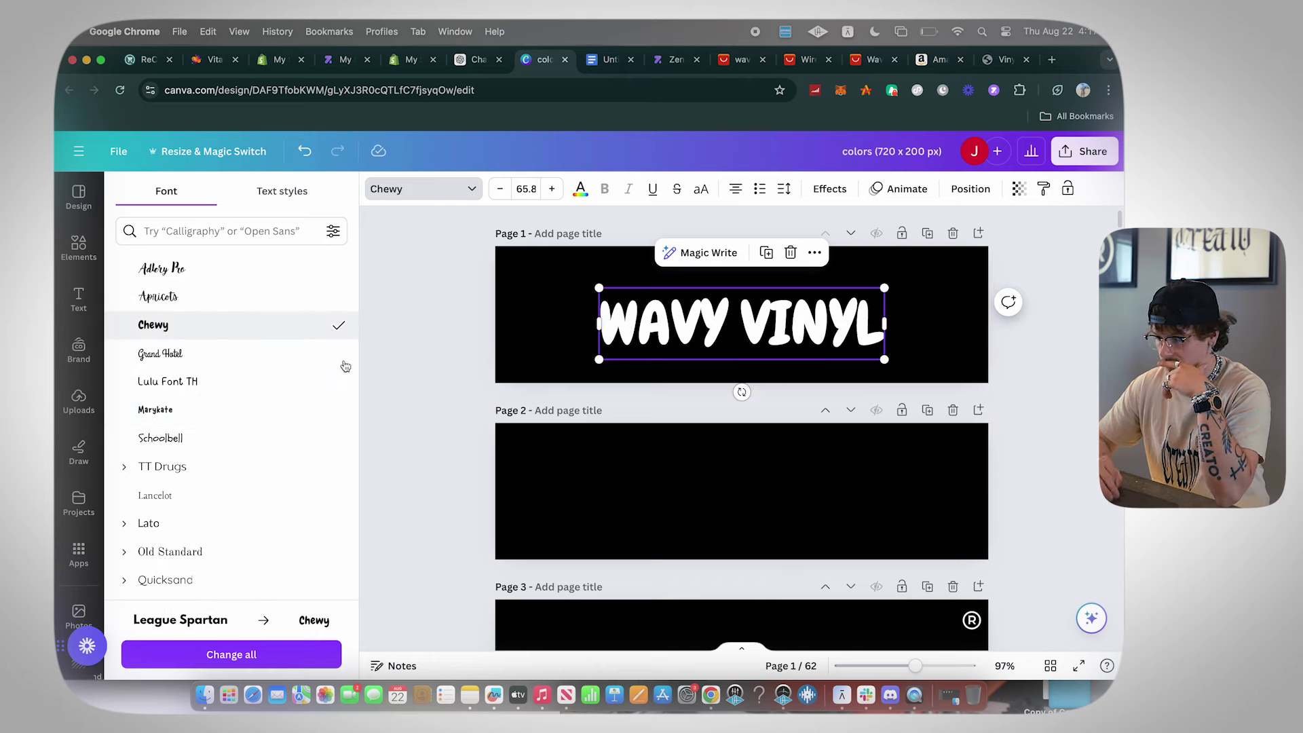
scroll(239, 466, "down", 10)
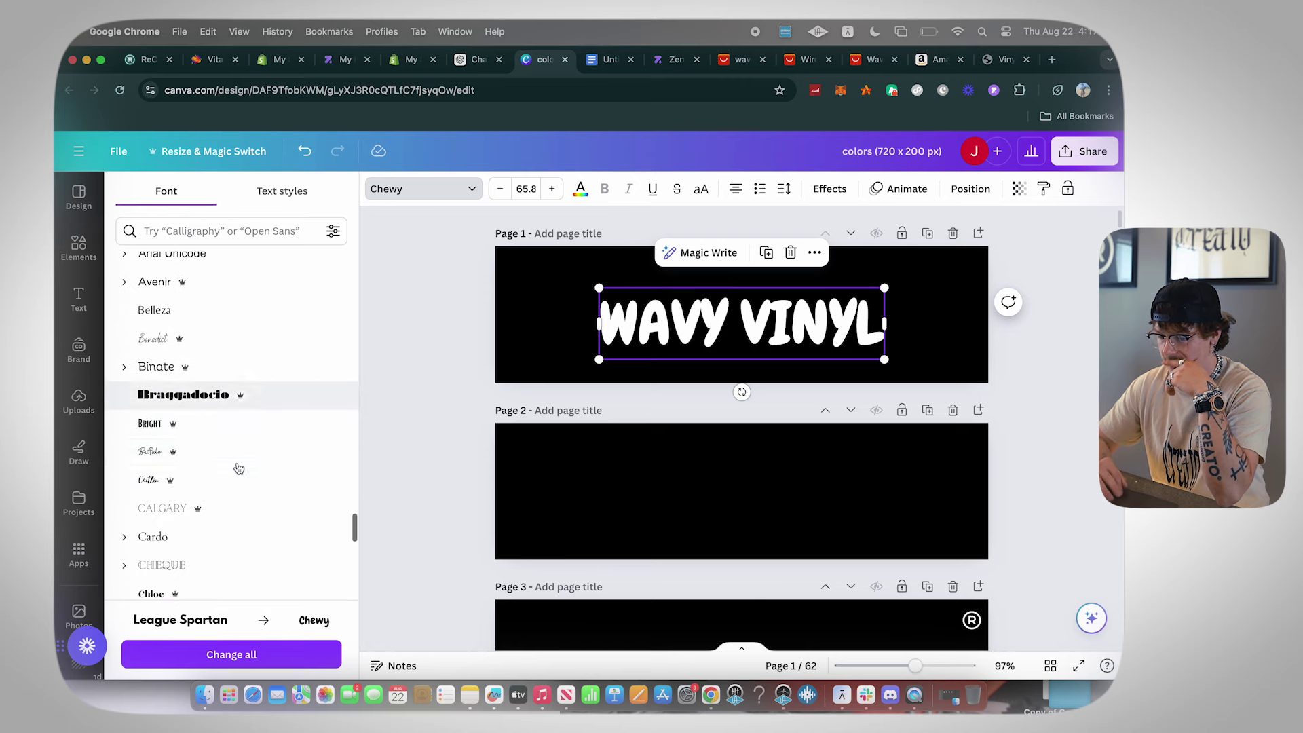
left_click_drag(886, 285, 1003, 273)
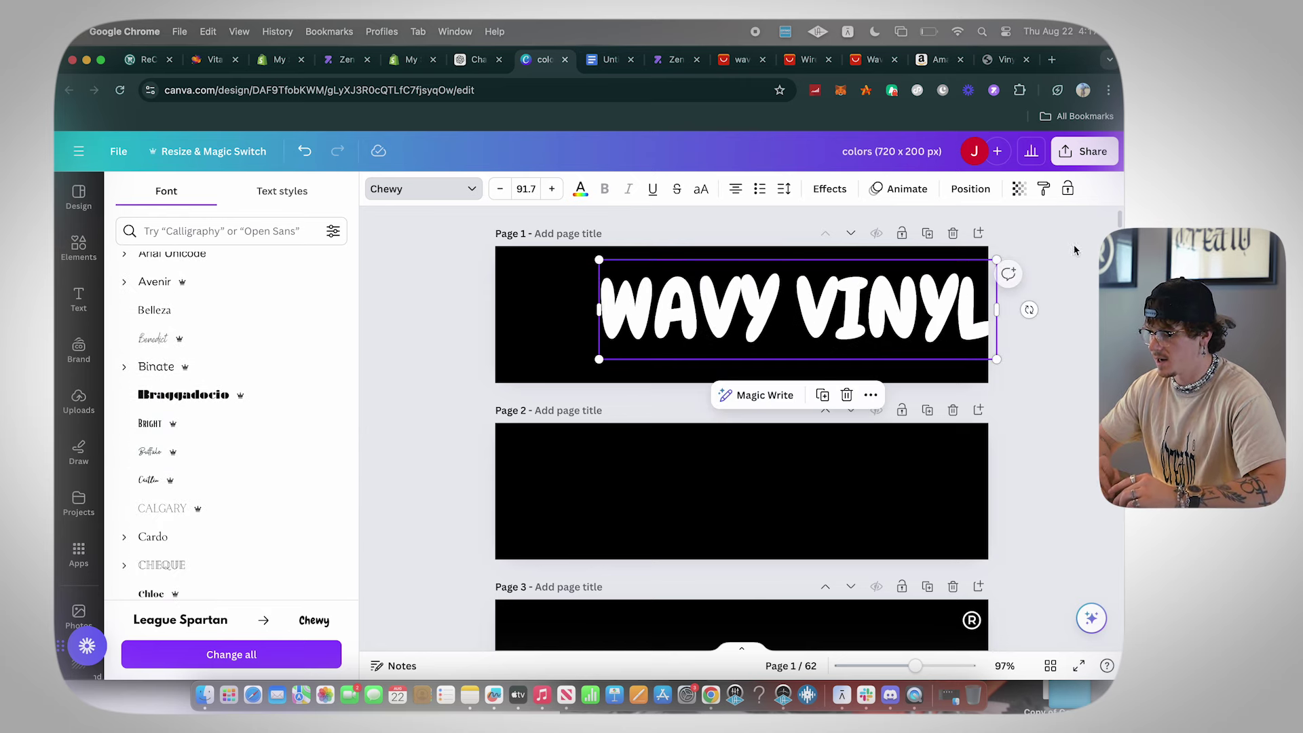
- Enlarge the WAVY VINYL heading to size 103 and center it on the first page's black banner
mouse_move(900, 313)
left_mouse_down()
mouse_move(835, 316)
mouse_move(846, 324)
left_mouse_up()
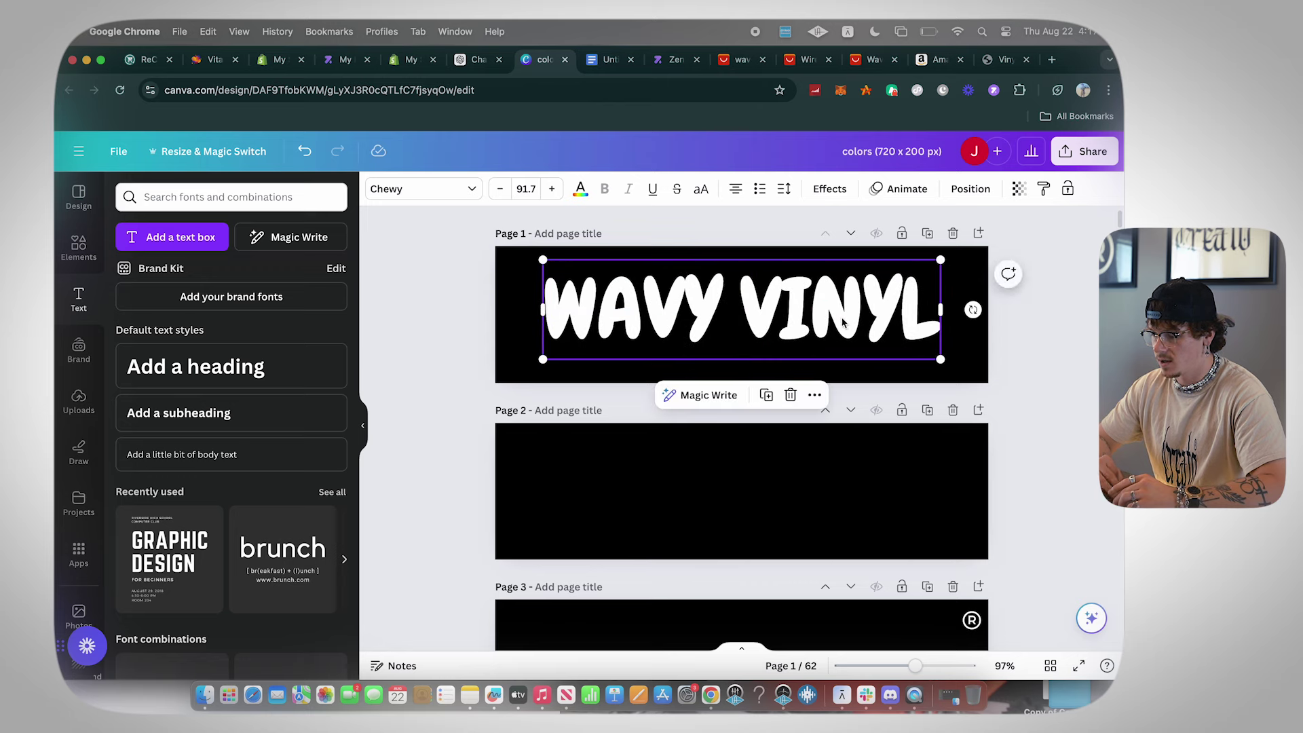
left_click(846, 323)
left_click_drag(547, 268, 495, 251)
left_click_drag(598, 305, 616, 318)
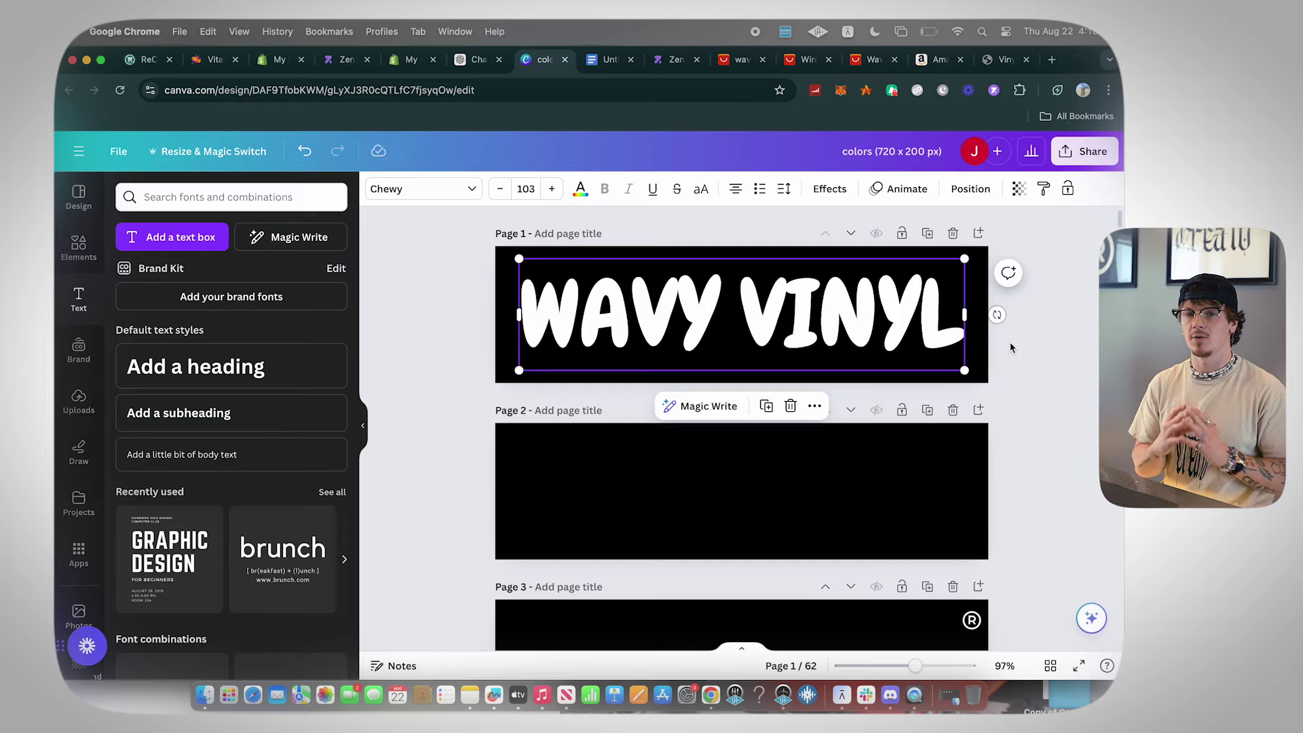
- Apply the Outline effect to the WAVY VINYL heading with a black outline color
left_click(829, 188)
left_click(309, 394)
left_click(334, 504)
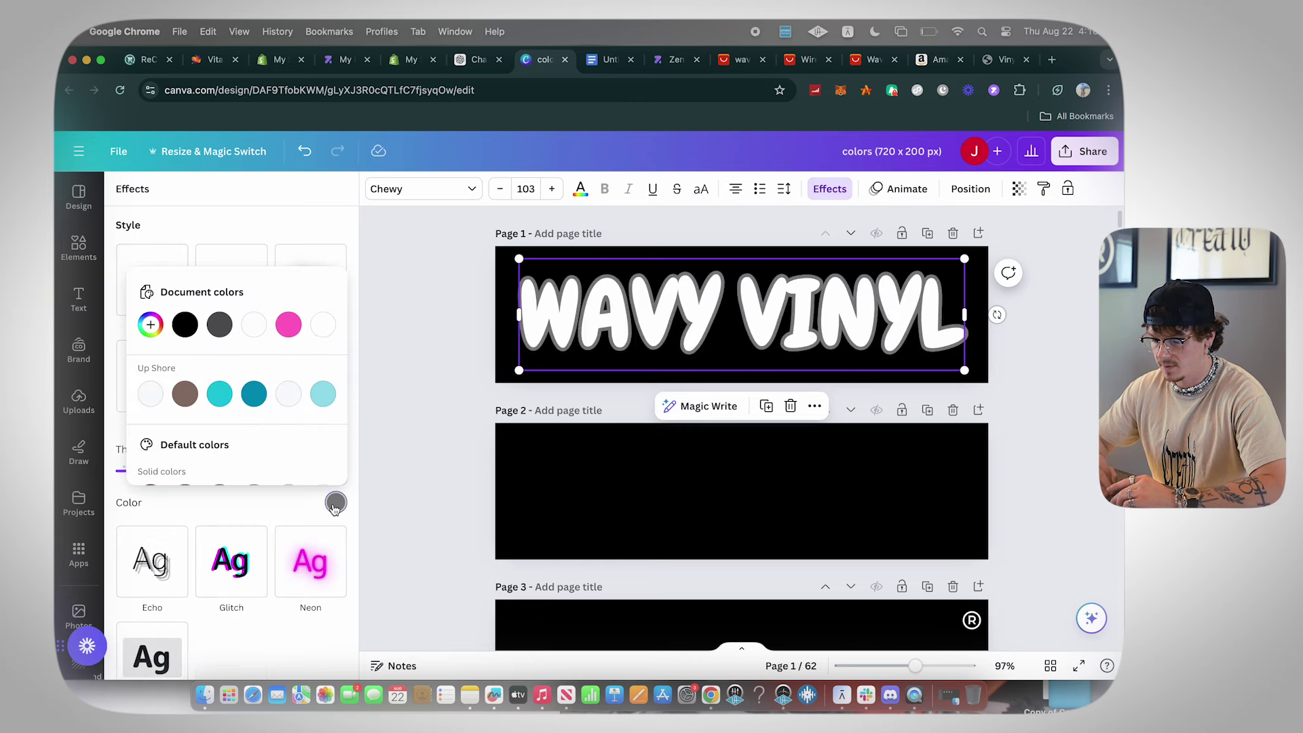
left_click(180, 324)
key("Escape")
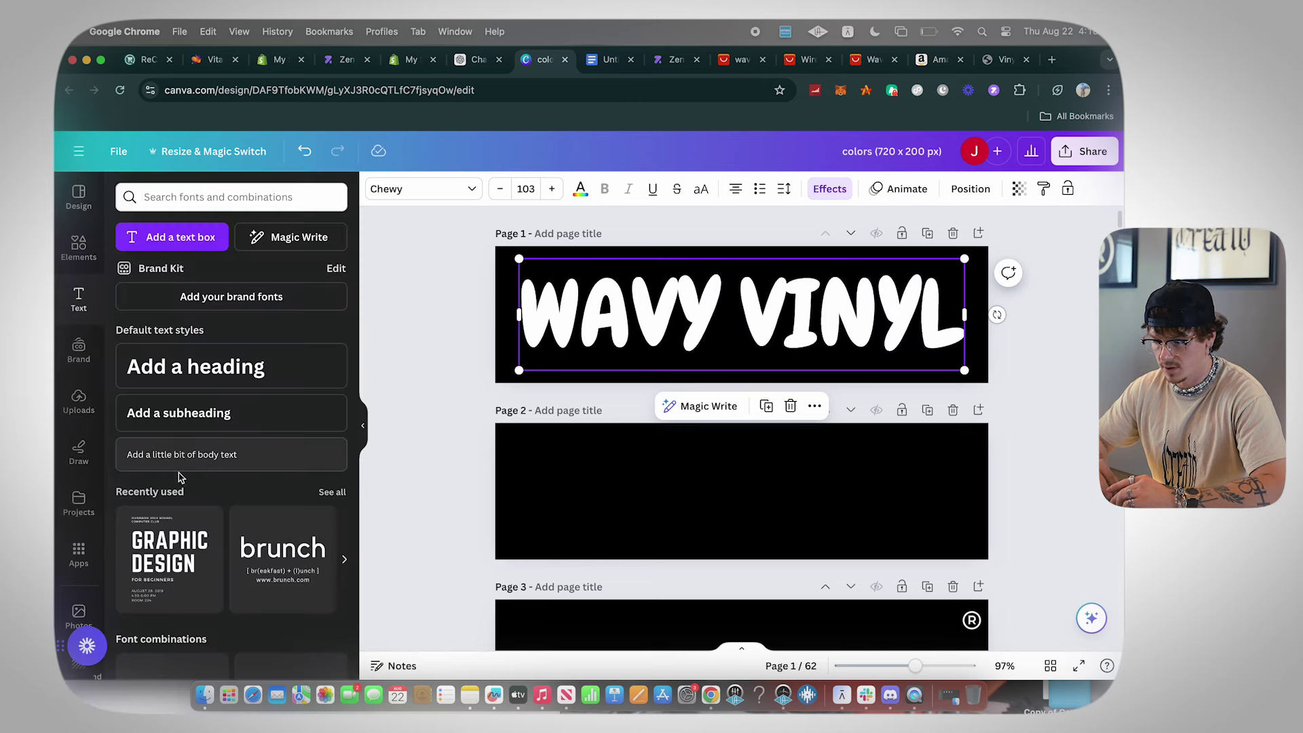
- Try a white outline with a black text fill on the WAVY VINYL heading
left_click(839, 192)
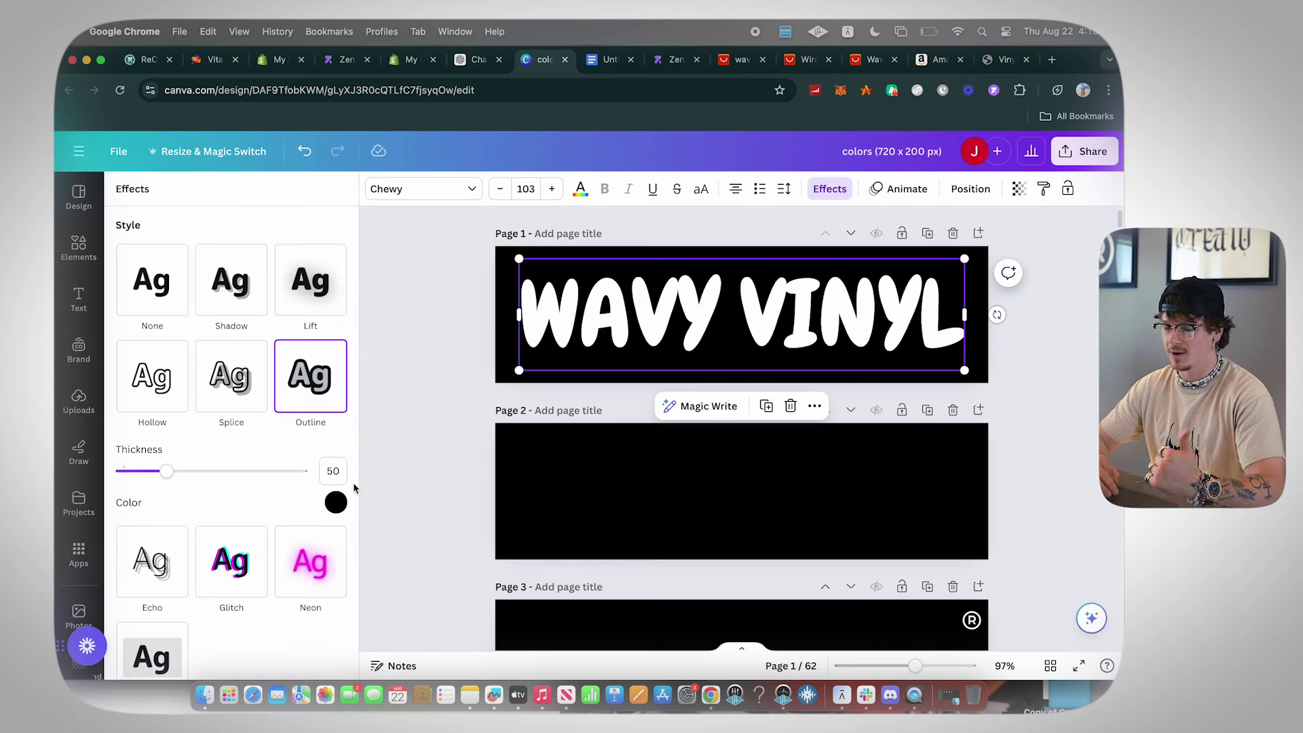
left_click(334, 502)
left_click(253, 325)
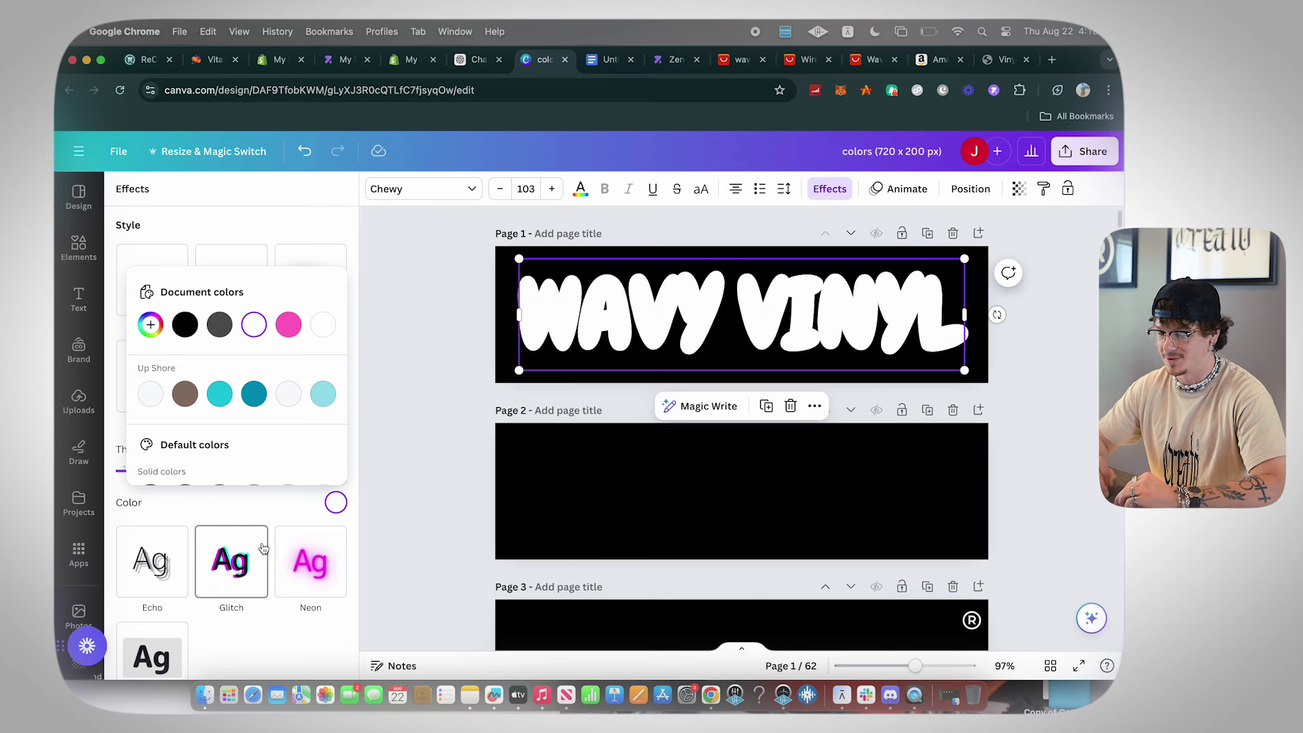
key("Escape")
left_click(580, 189)
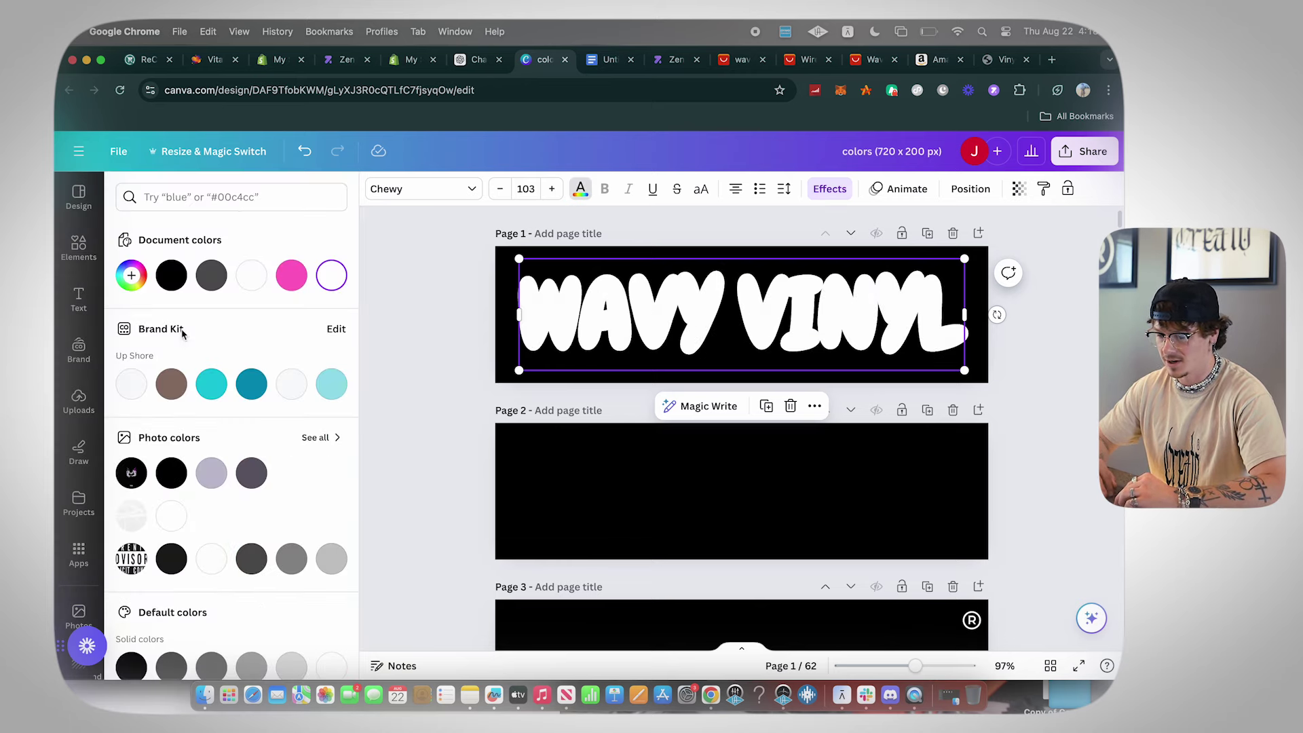
left_click(184, 270)
left_click(411, 323)
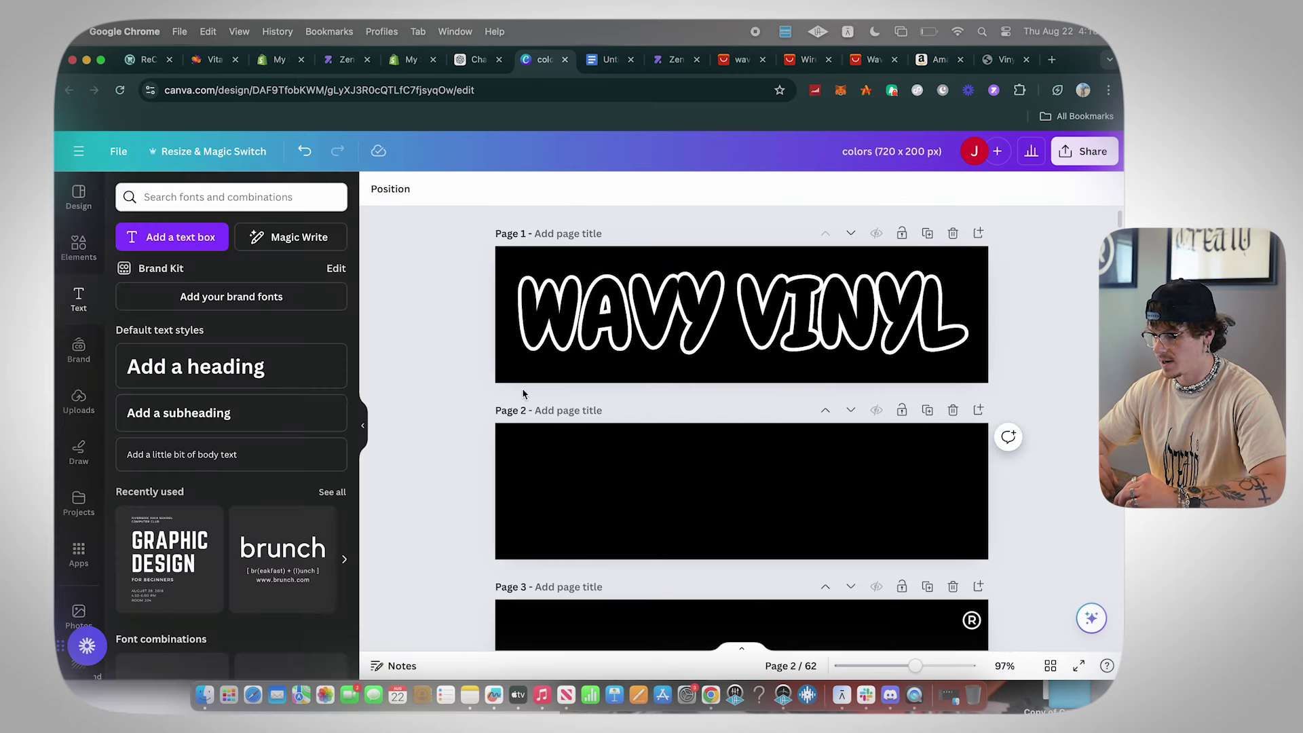
scroll(522, 394, "down", 5)
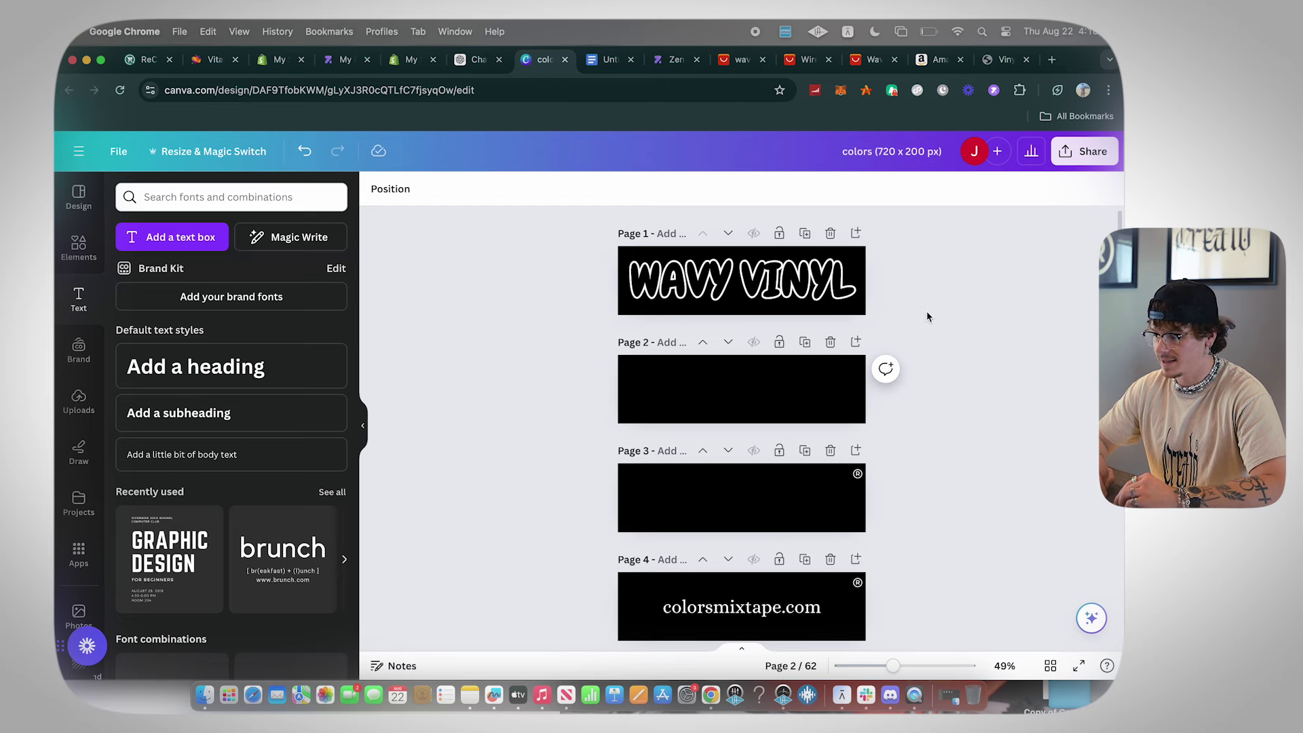
scroll(862, 311, "up", 5)
left_click(873, 279)
scroll(873, 278, "down", 2)
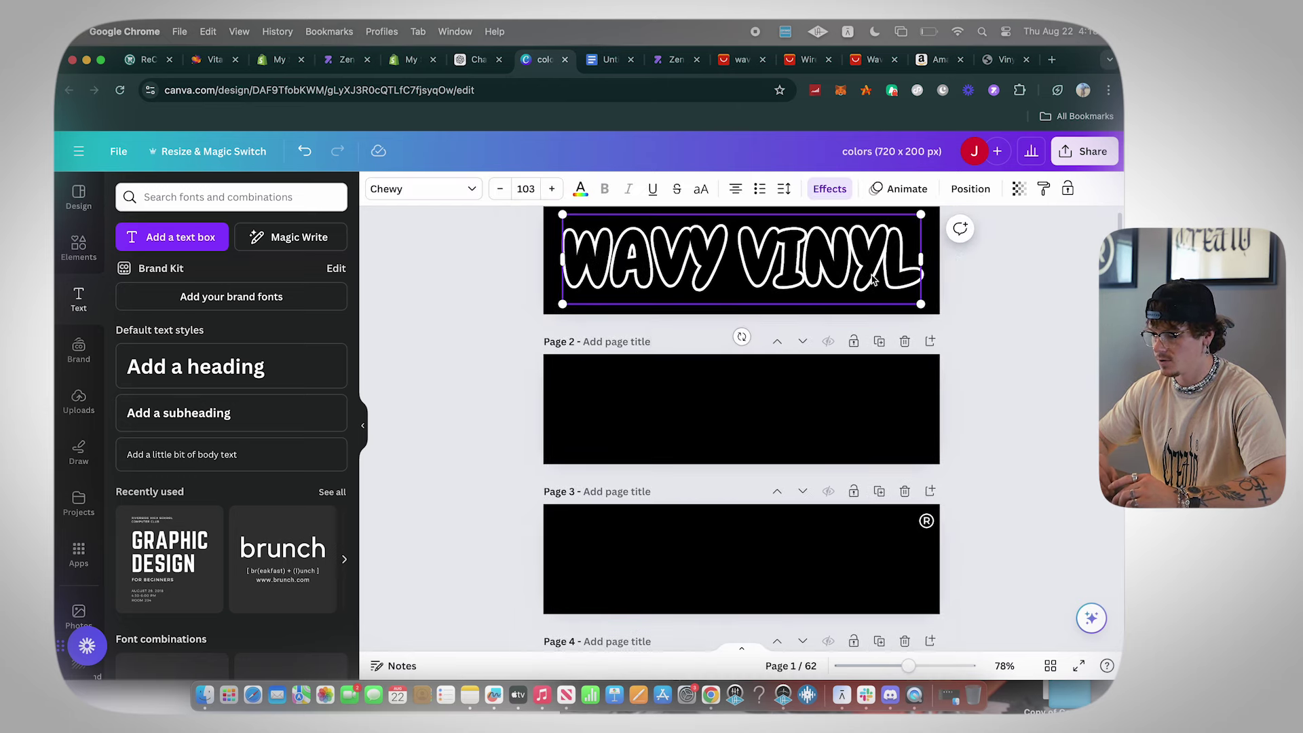
key("super+d")
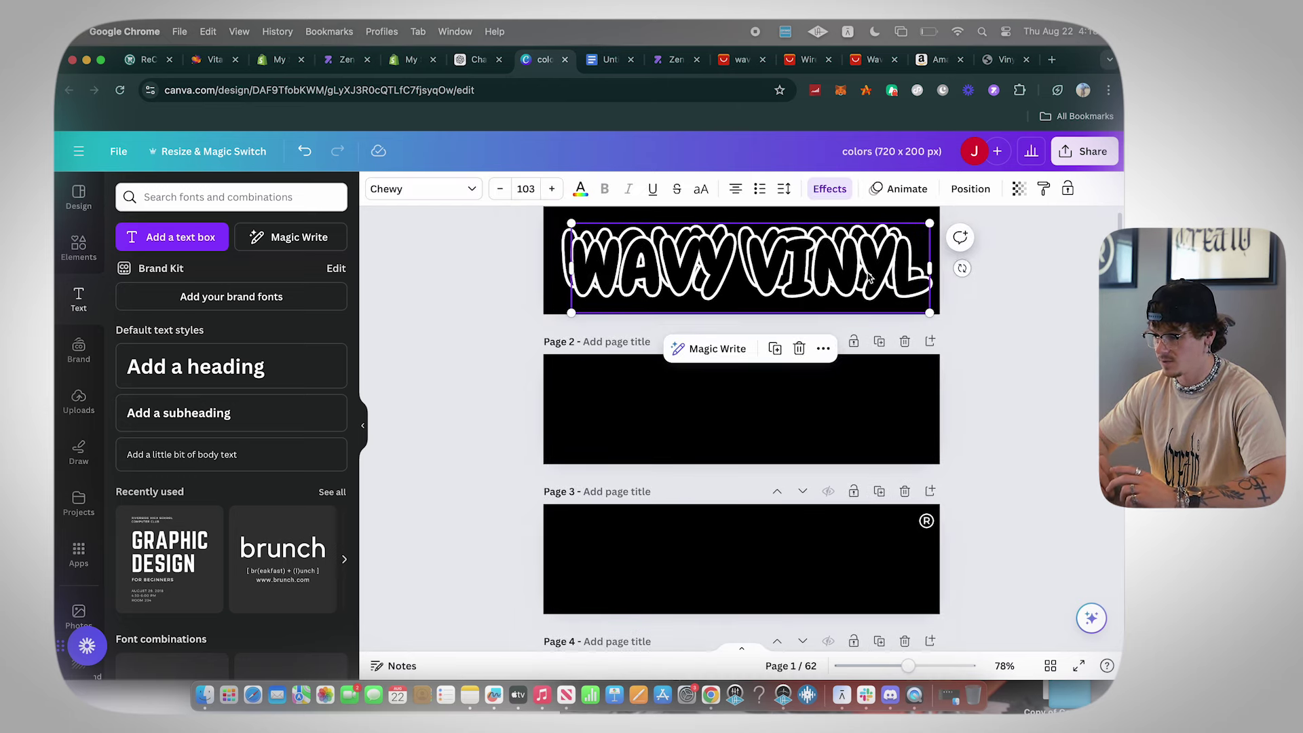
scroll(741, 407, "down", 3)
key("super+z")
scroll(903, 288, "up", 5)
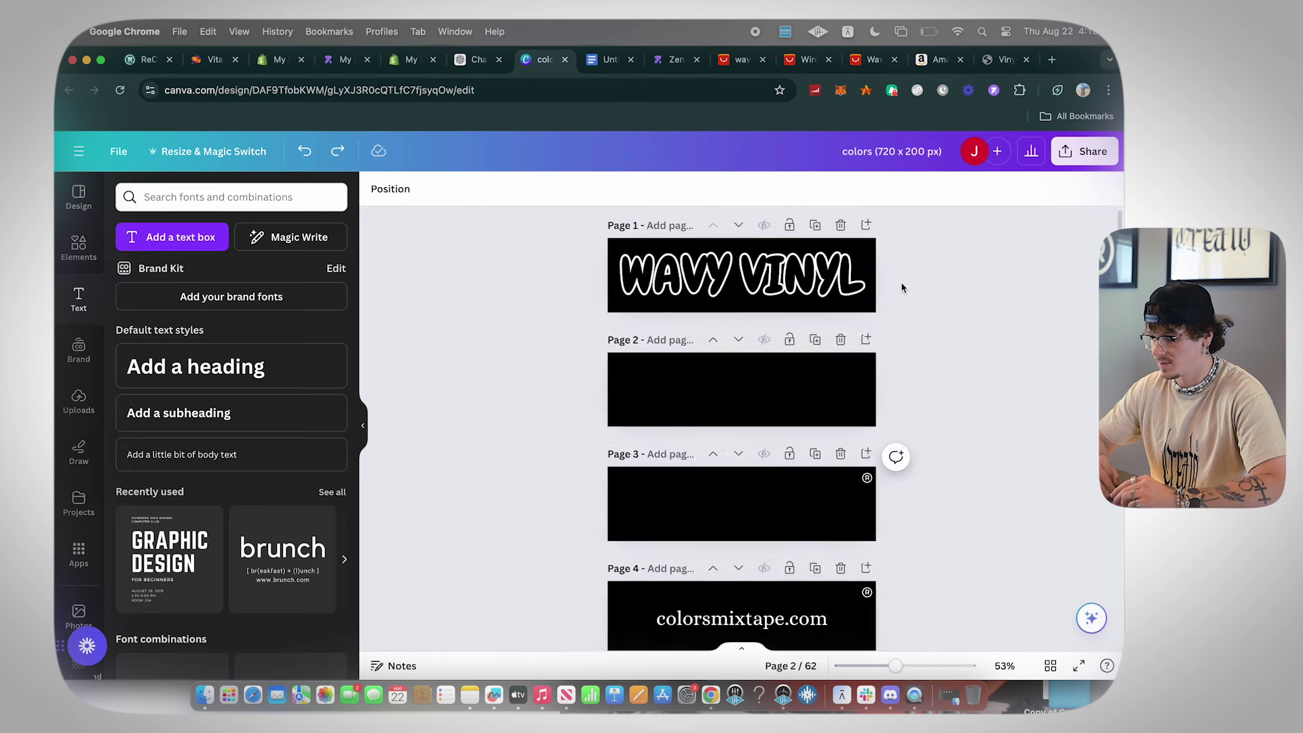
- Recolor the first page with a light blue background and give the WAVY VINYL heading a white fill with a black outline
left_click(876, 308)
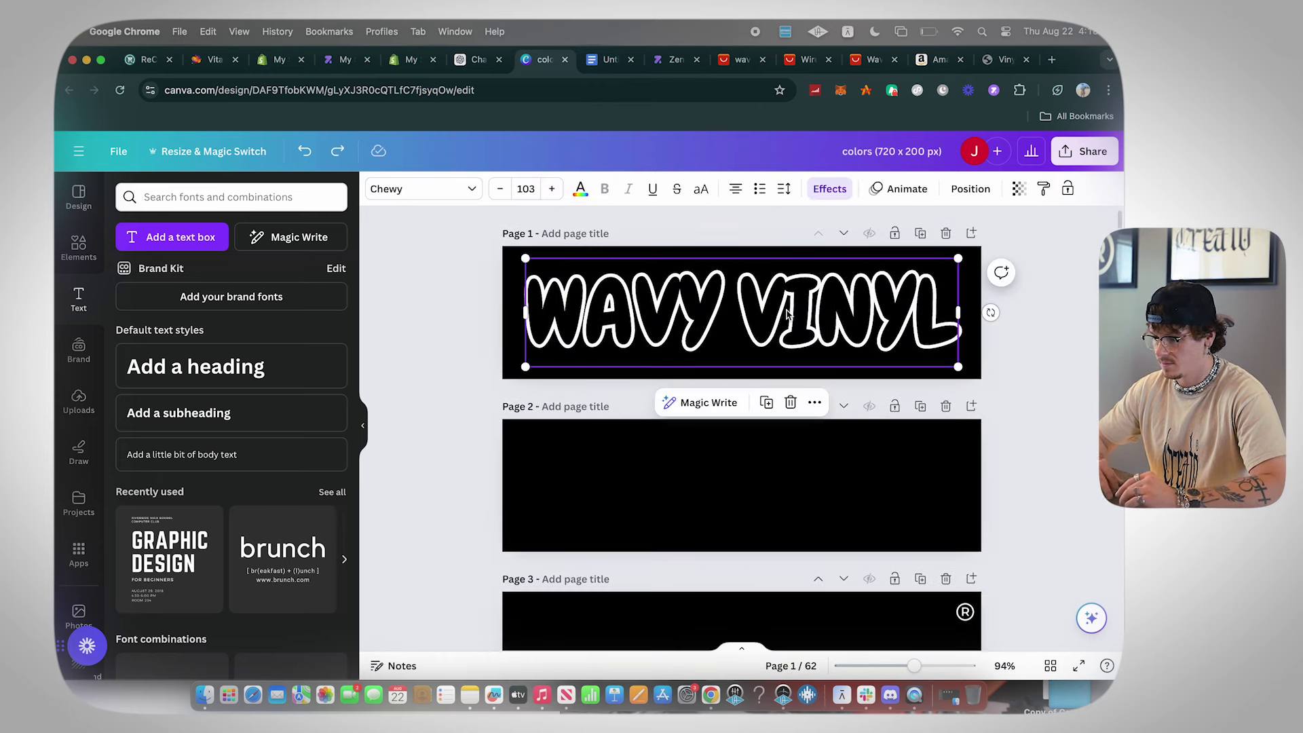
left_click_drag(708, 251, 710, 252)
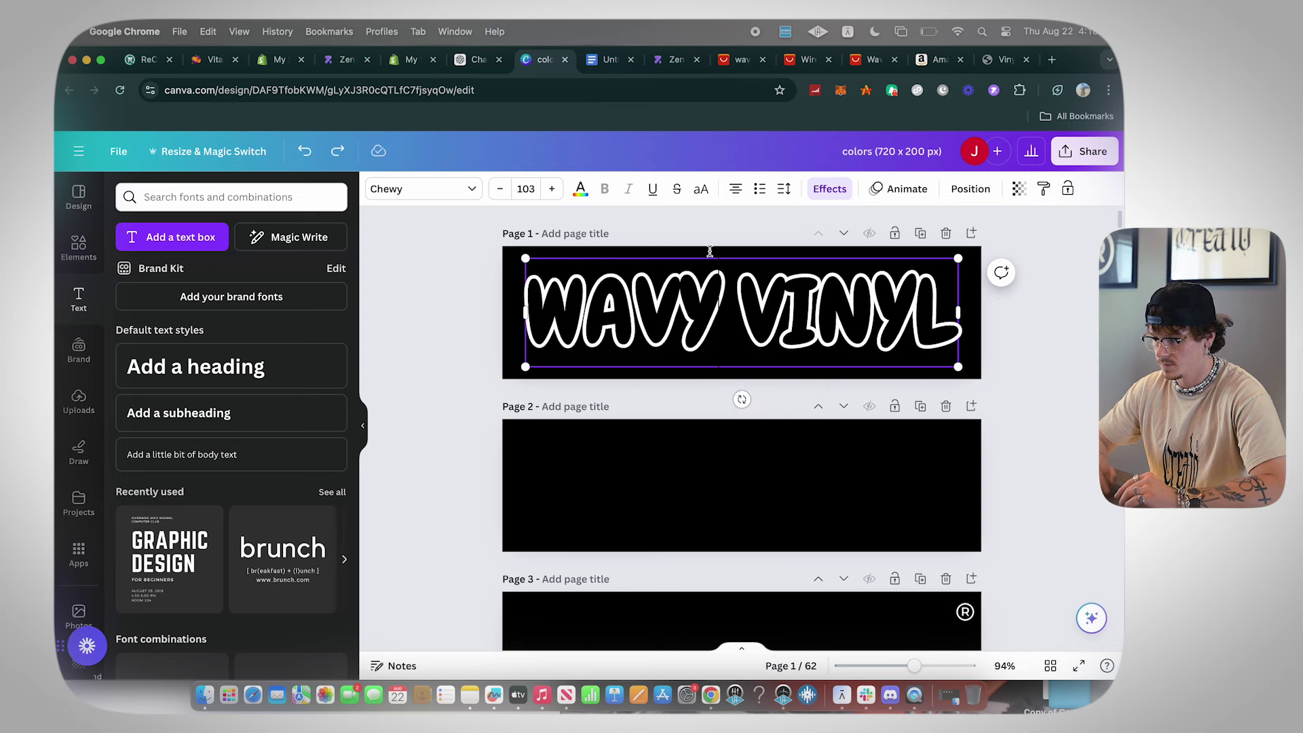
left_click_drag(502, 278, 600, 307)
left_click(829, 190)
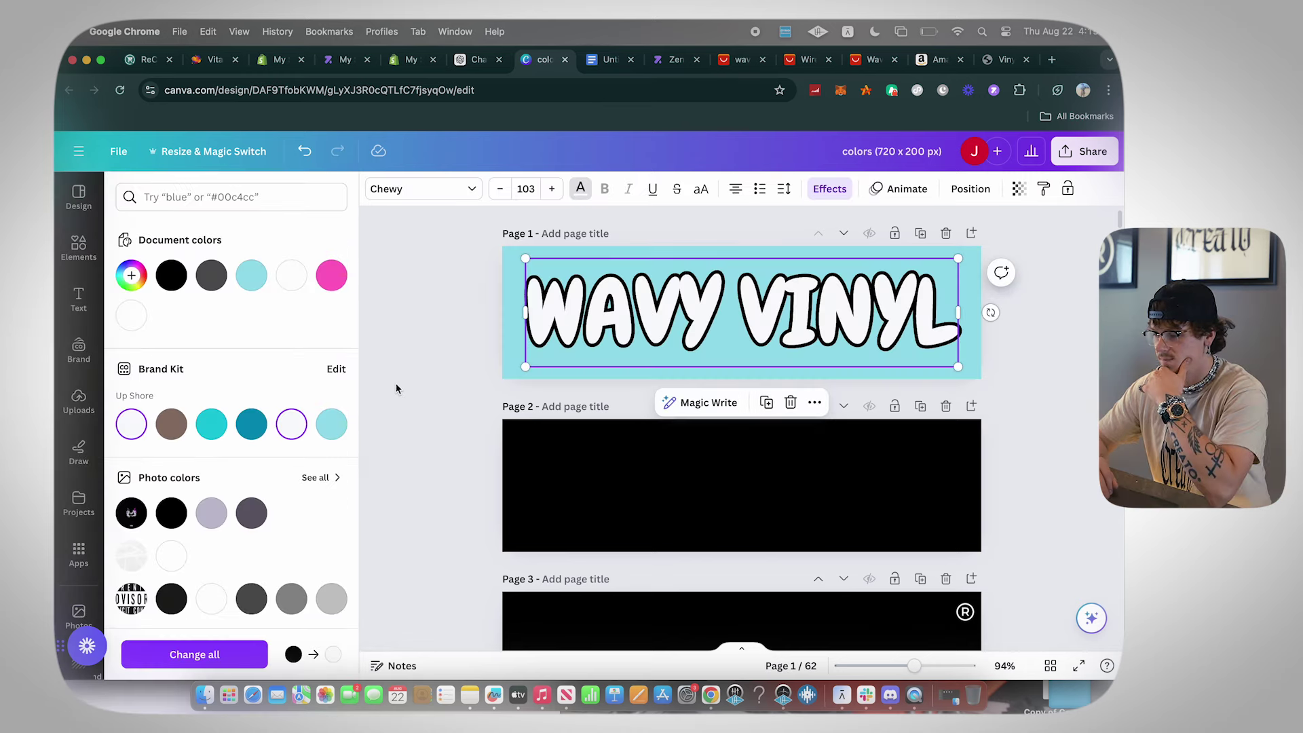
left_click(391, 382)
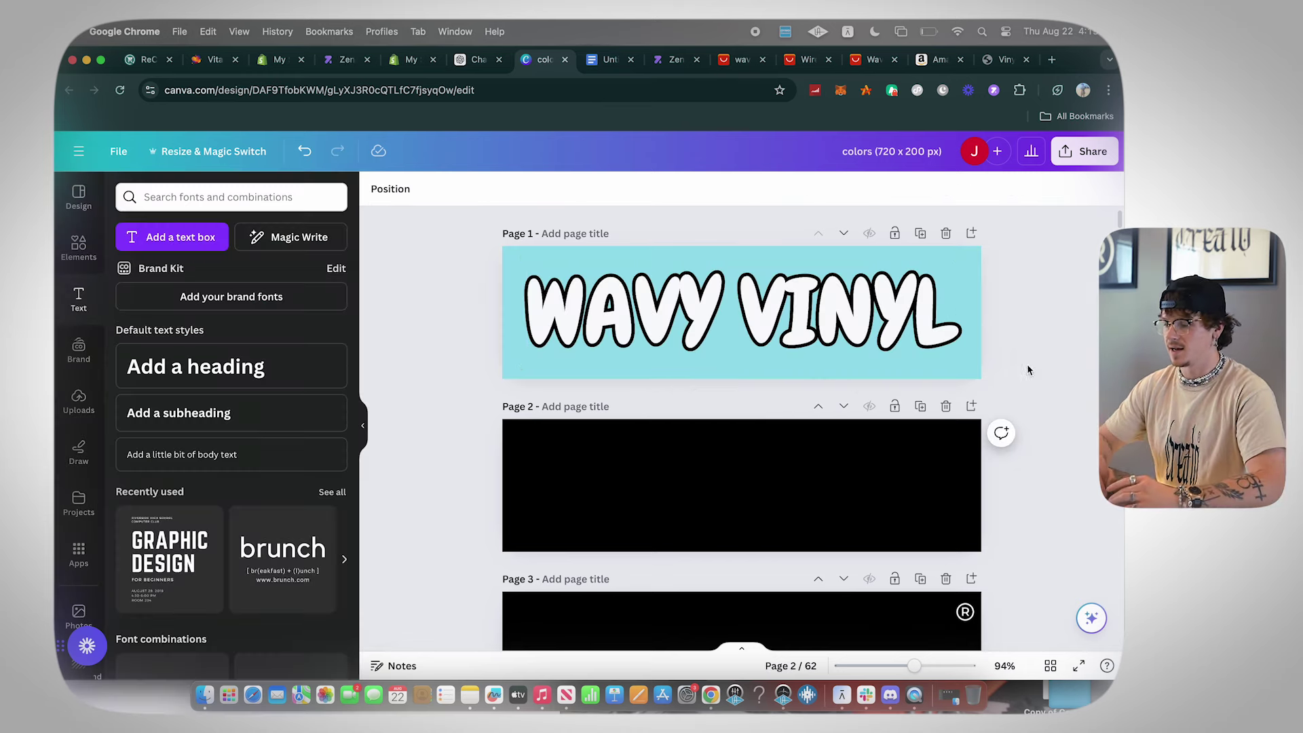
- Copy the ® symbol from page 3 onto page 1 and place it just above the final L of VINYL
left_click(966, 612)
key("super+c")
left_click(946, 336)
key("super+v")
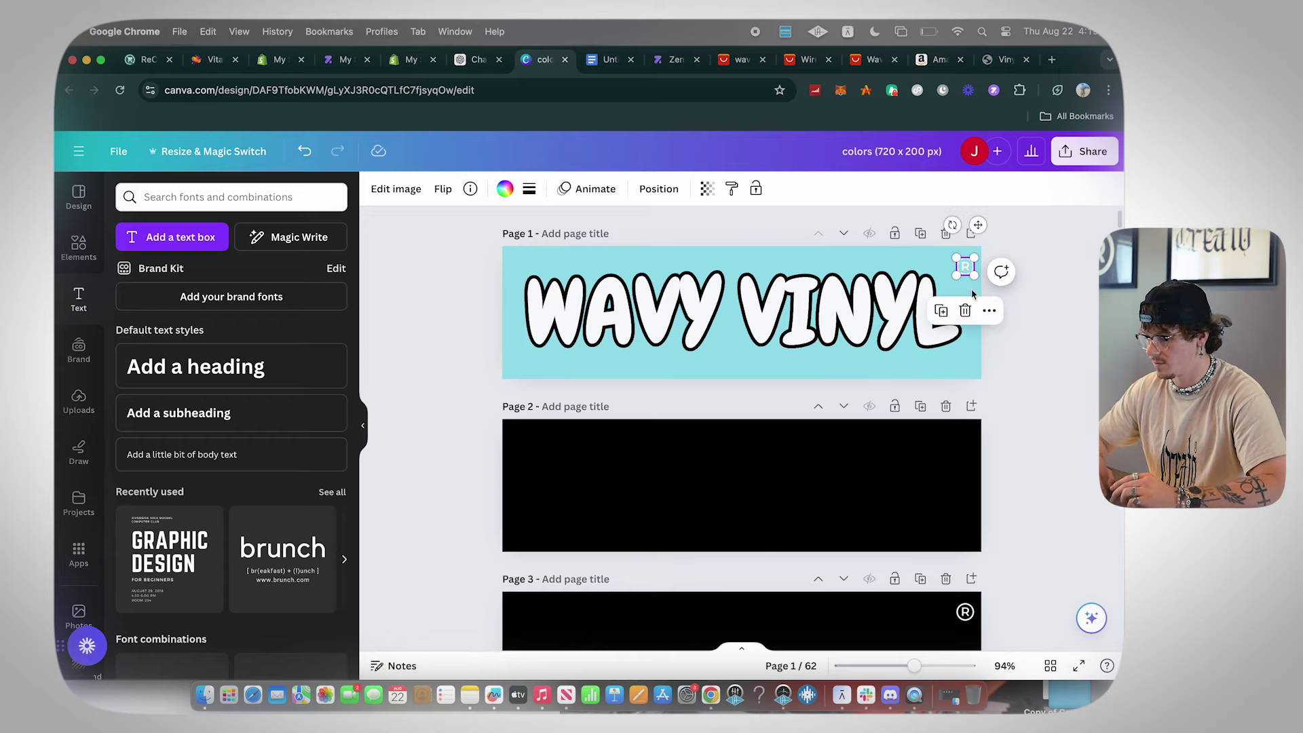
left_click_drag(967, 268, 949, 276)
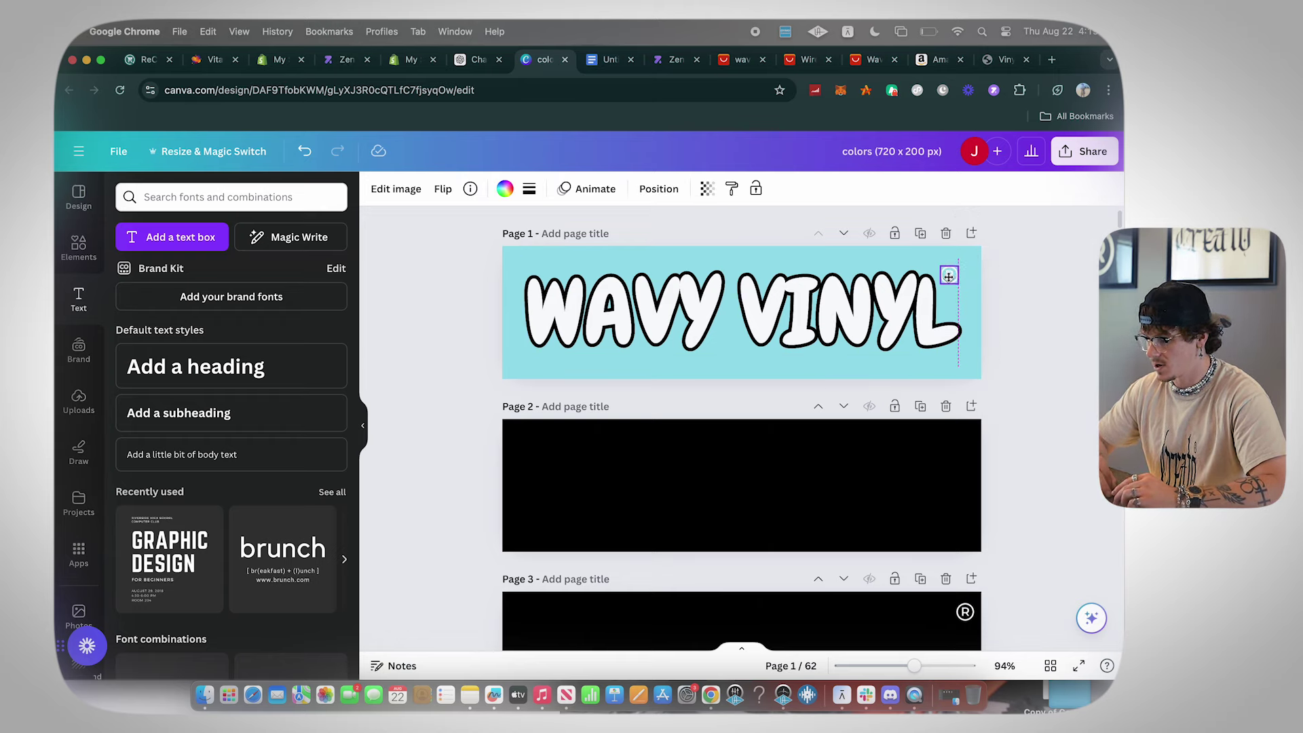
left_click(1051, 280)
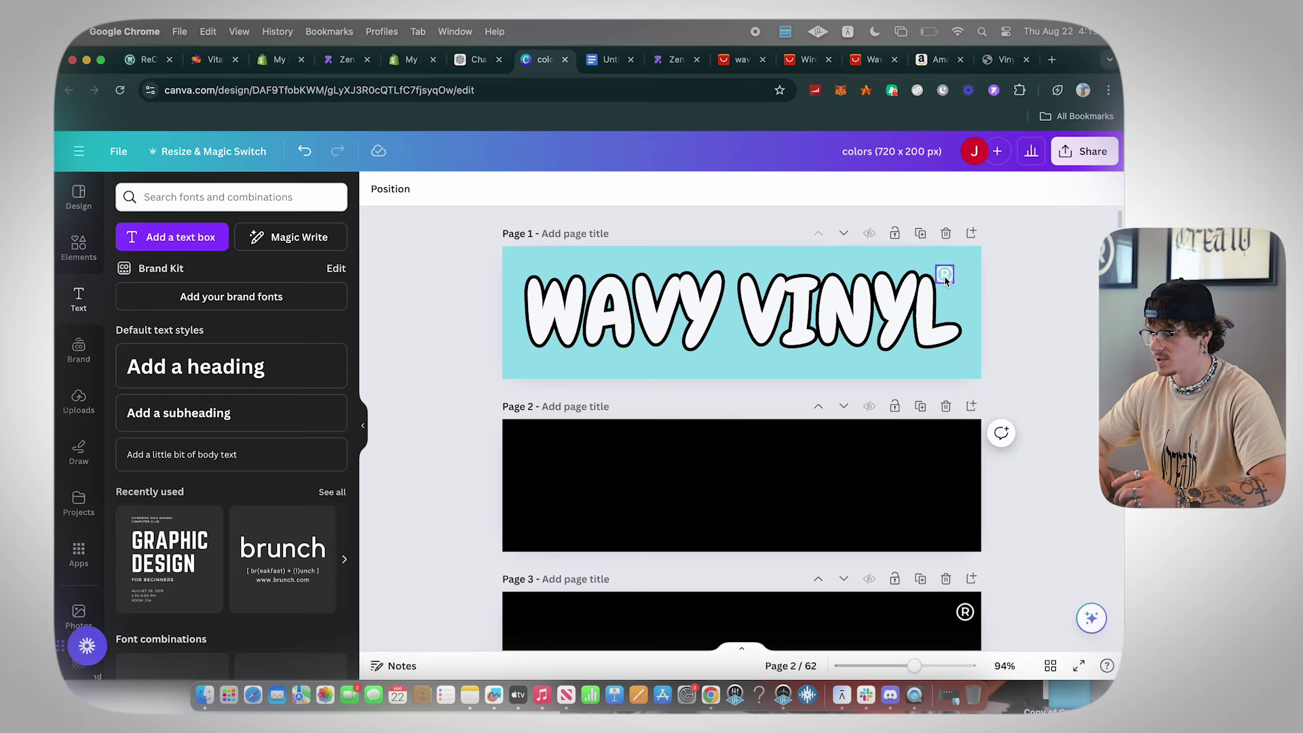
left_click(945, 276)
left_click(1072, 287)
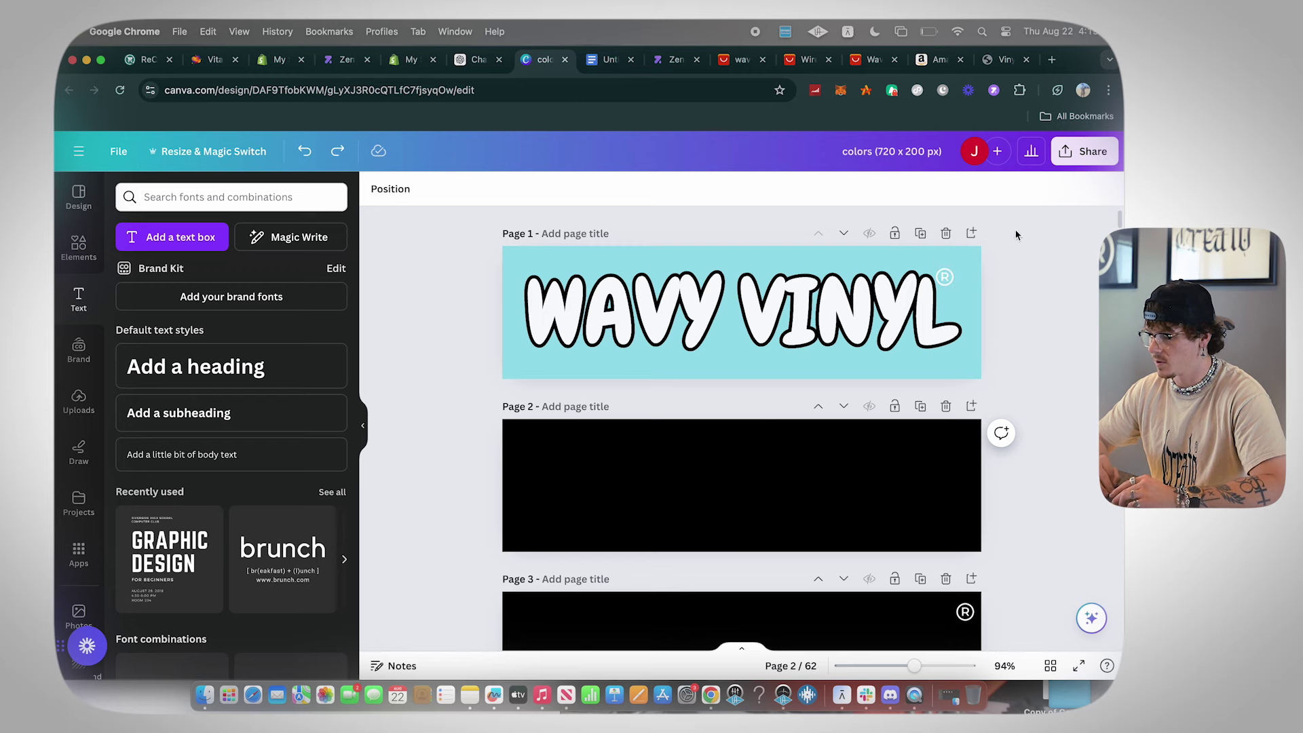
- Download only page 1 as an uncompressed PNG at 1,350 × 375 px
left_click(1085, 150)
left_click(882, 527)
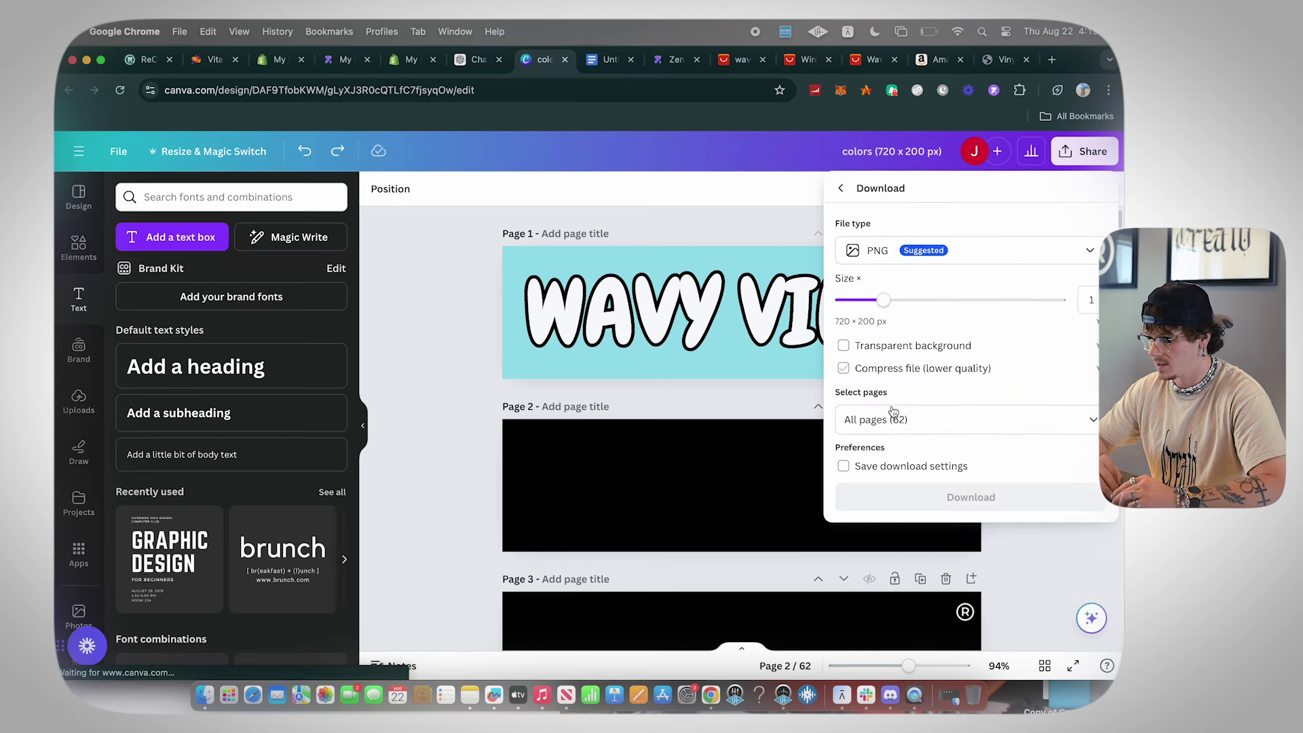
left_click(899, 417)
left_click(909, 530)
left_click(951, 642)
left_click_drag(890, 311, 1030, 312)
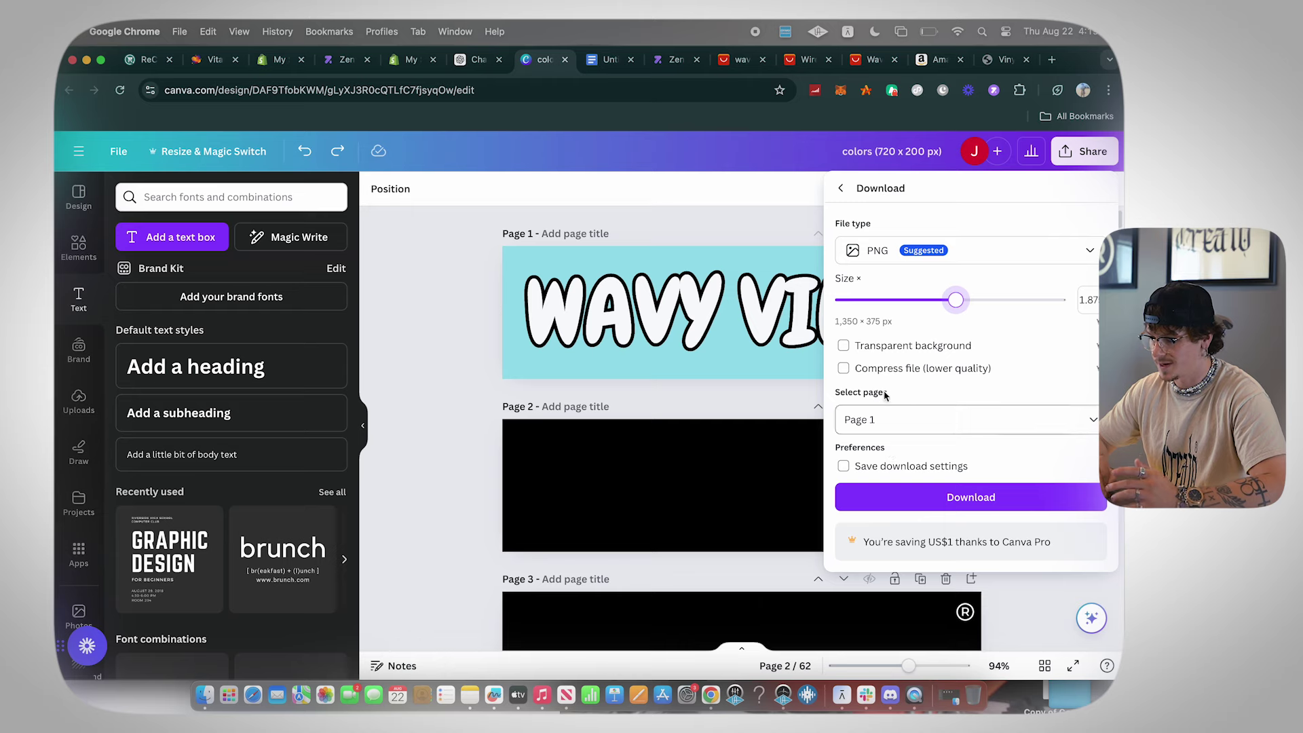
left_click(896, 499)
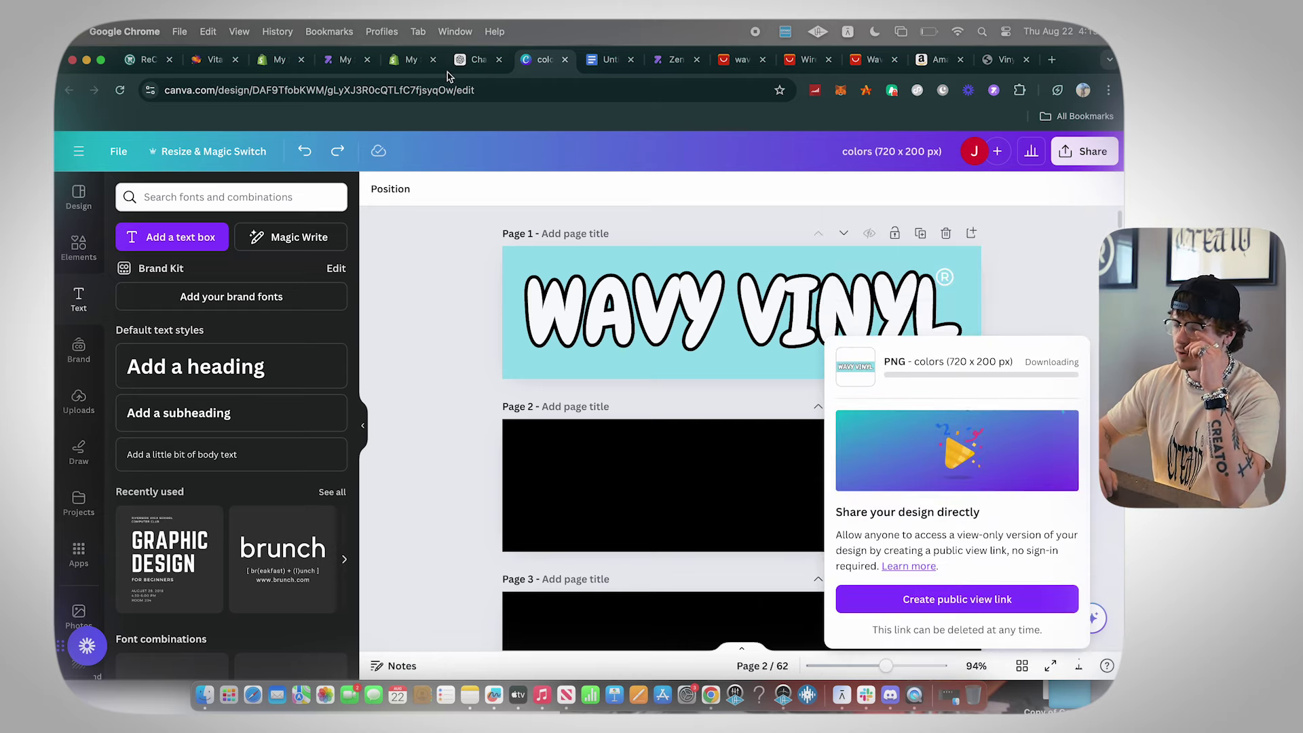
- Switch to the Shopify theme editor, open the home page's Header section and check its available color schemes
left_click(410, 59)
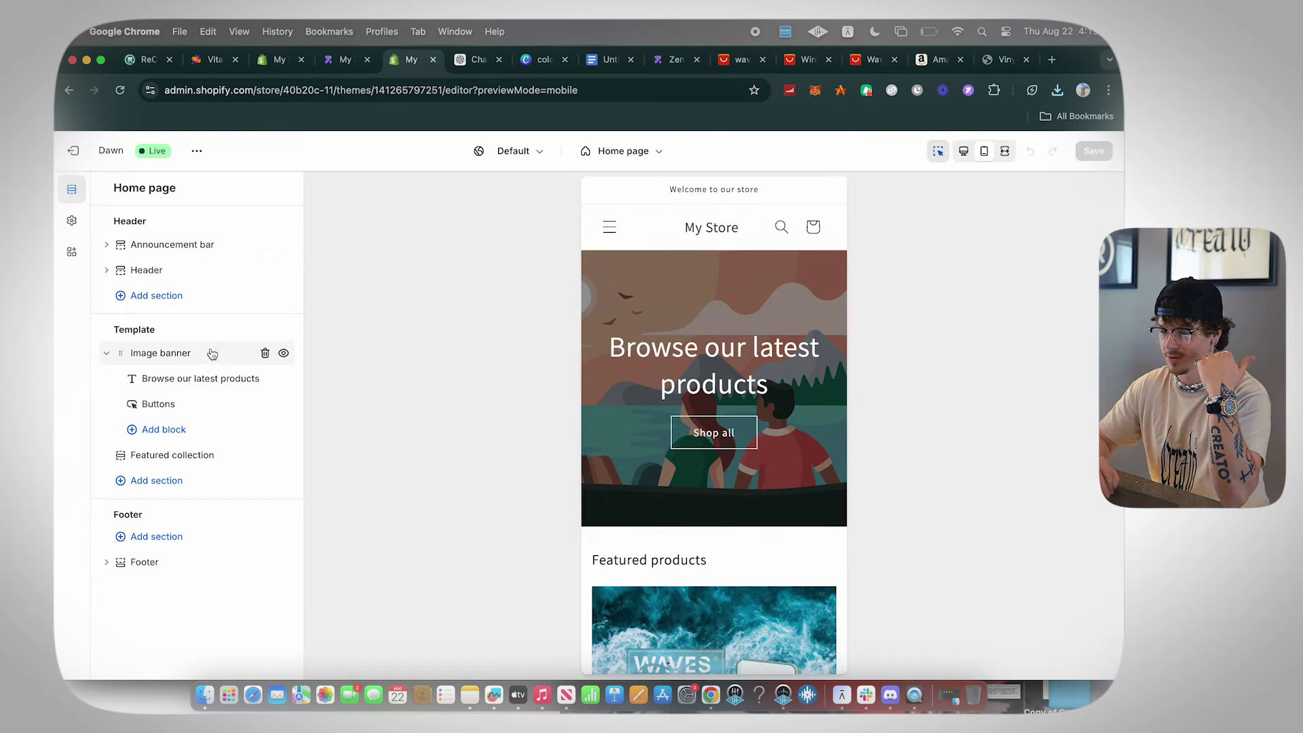
left_click(737, 231)
scroll(262, 289, "down", 3)
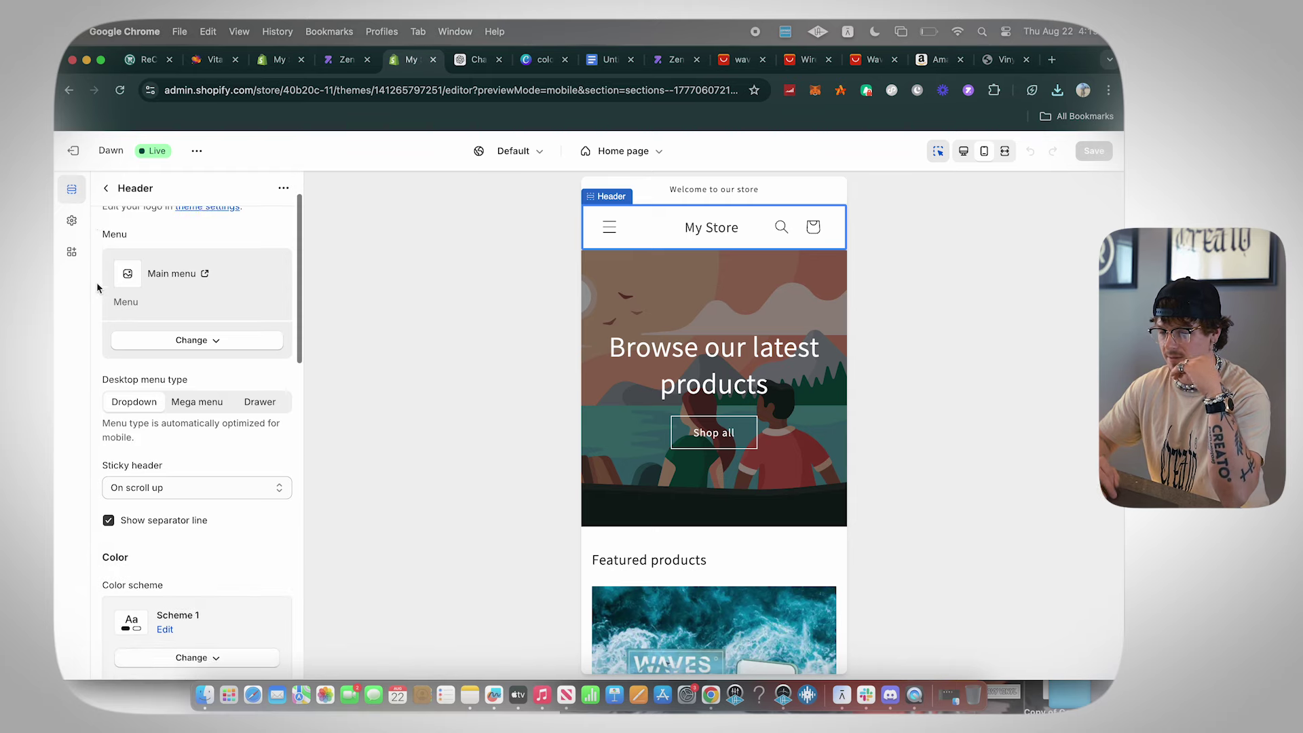
scroll(218, 433, "down", 2)
left_click(197, 431)
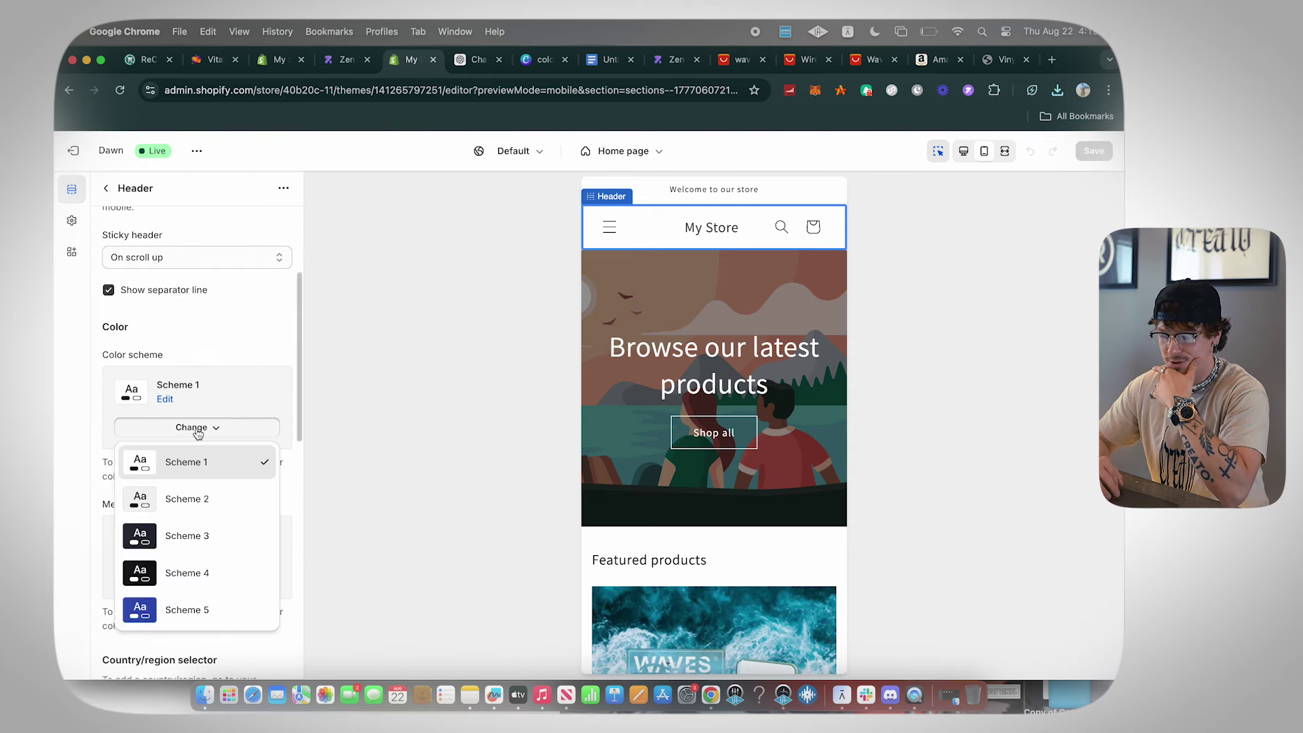
left_click(243, 400)
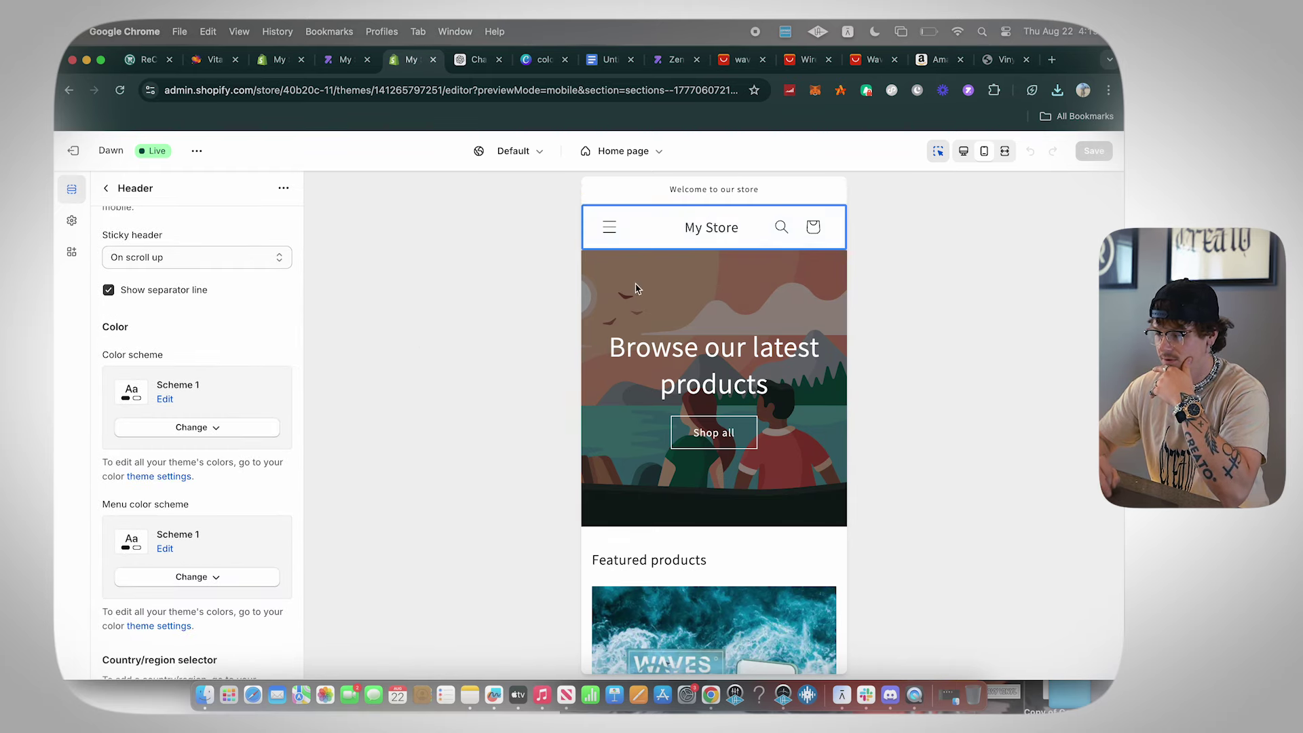
- Set the Scheme 1 background color to light blue #E7FDFF and save the theme
left_click(165, 399)
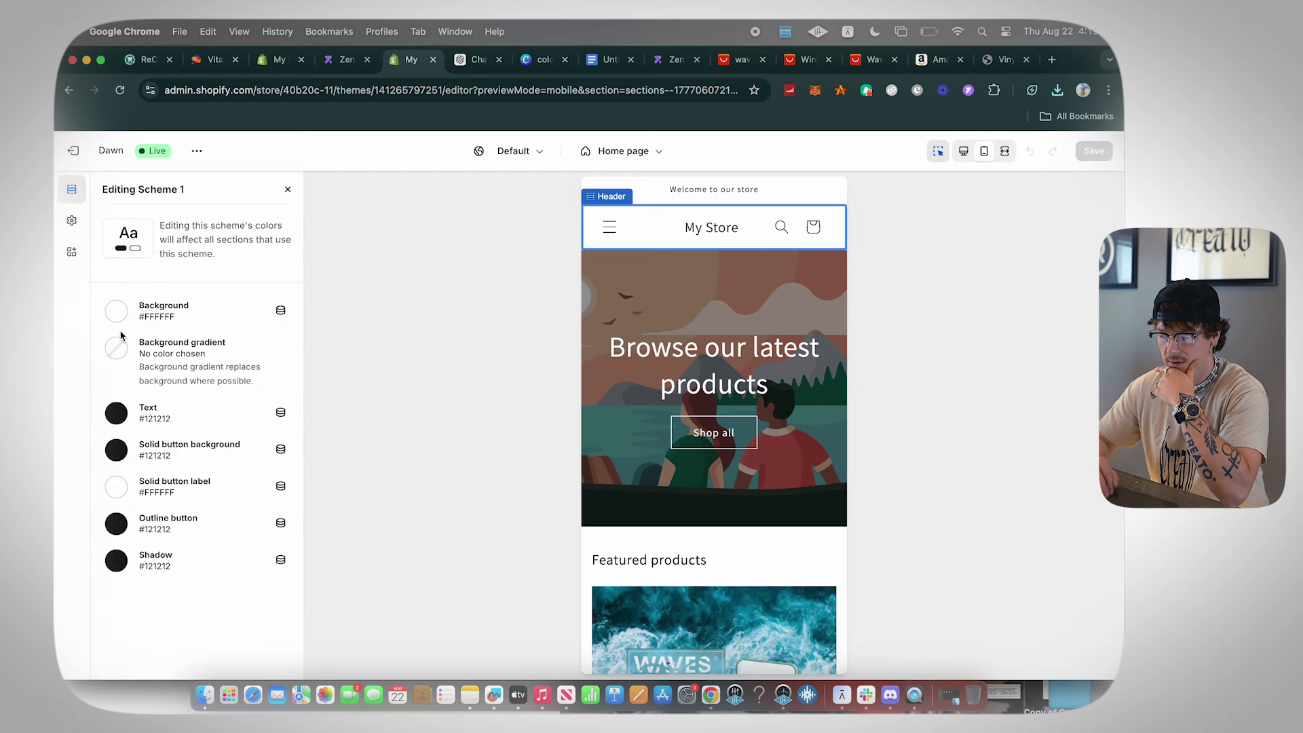
left_click(116, 317)
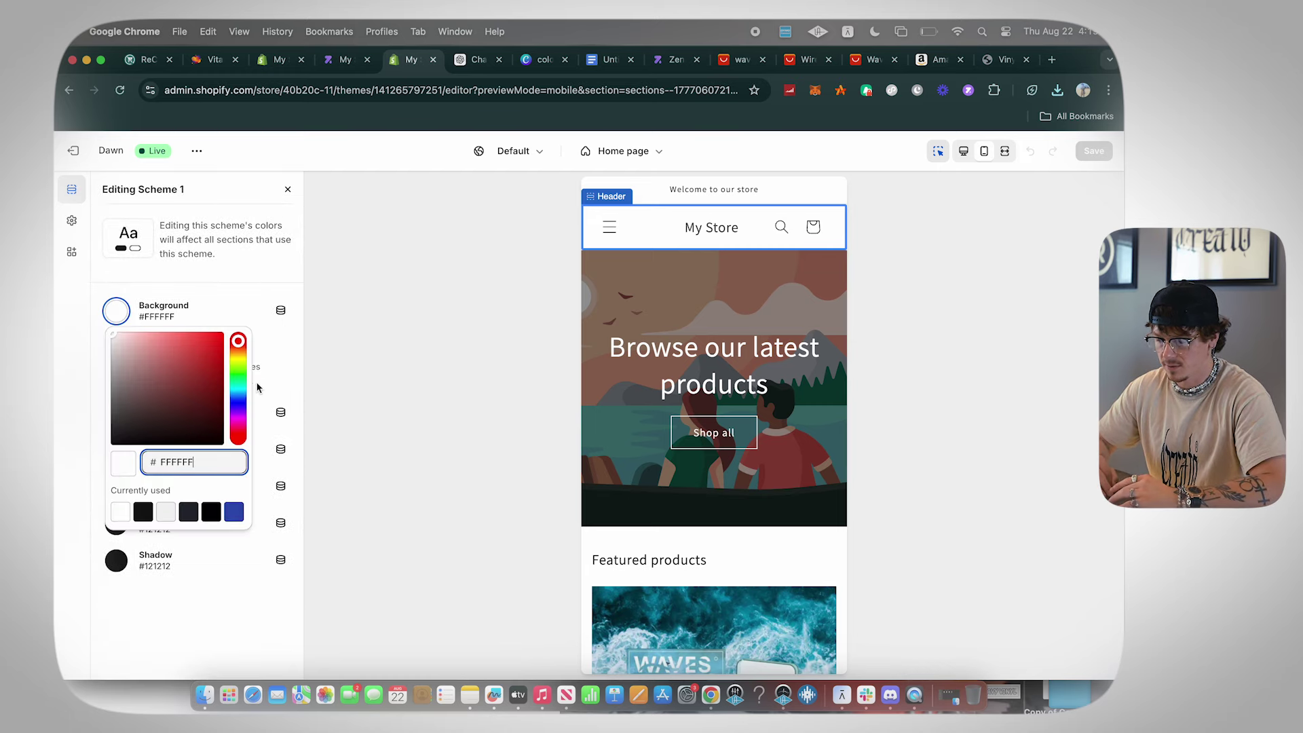
left_click(238, 388)
mouse_move(170, 353)
left_mouse_down()
mouse_move(136, 325)
mouse_move(148, 311)
mouse_move(124, 303)
left_mouse_up()
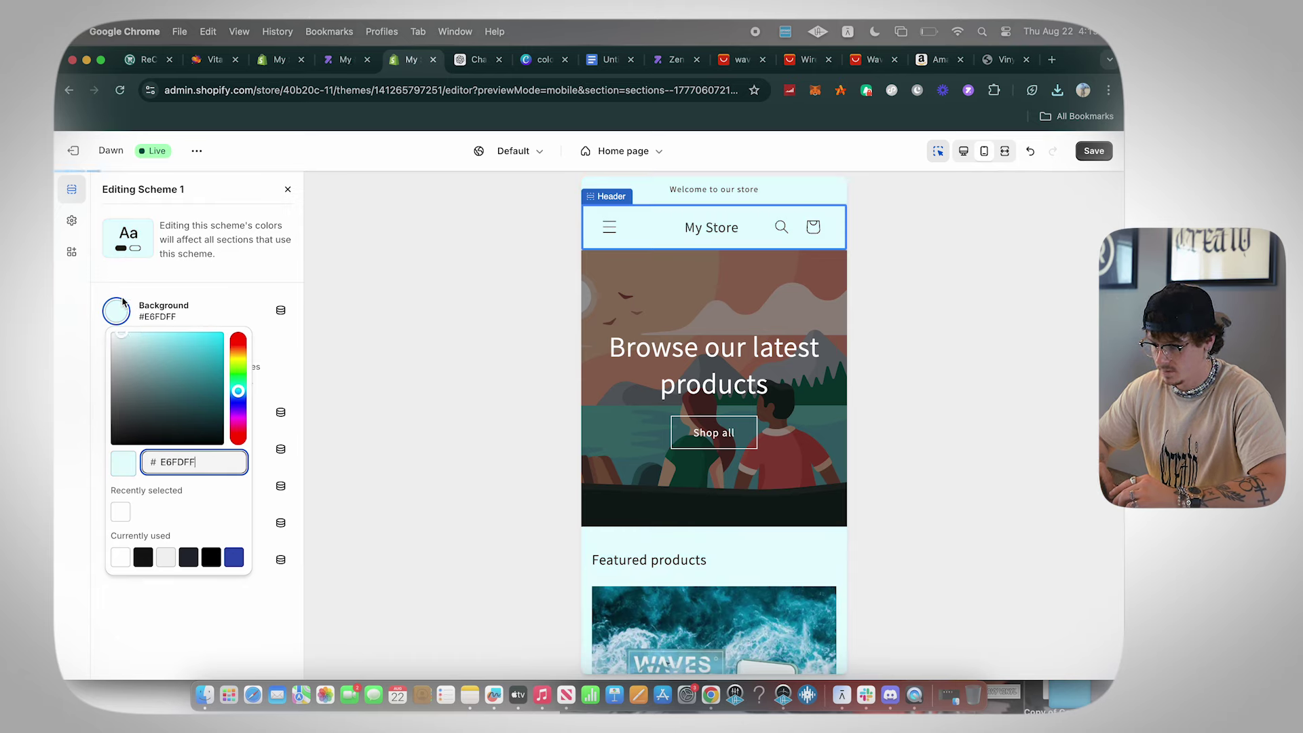
left_click(123, 302)
left_click(1094, 151)
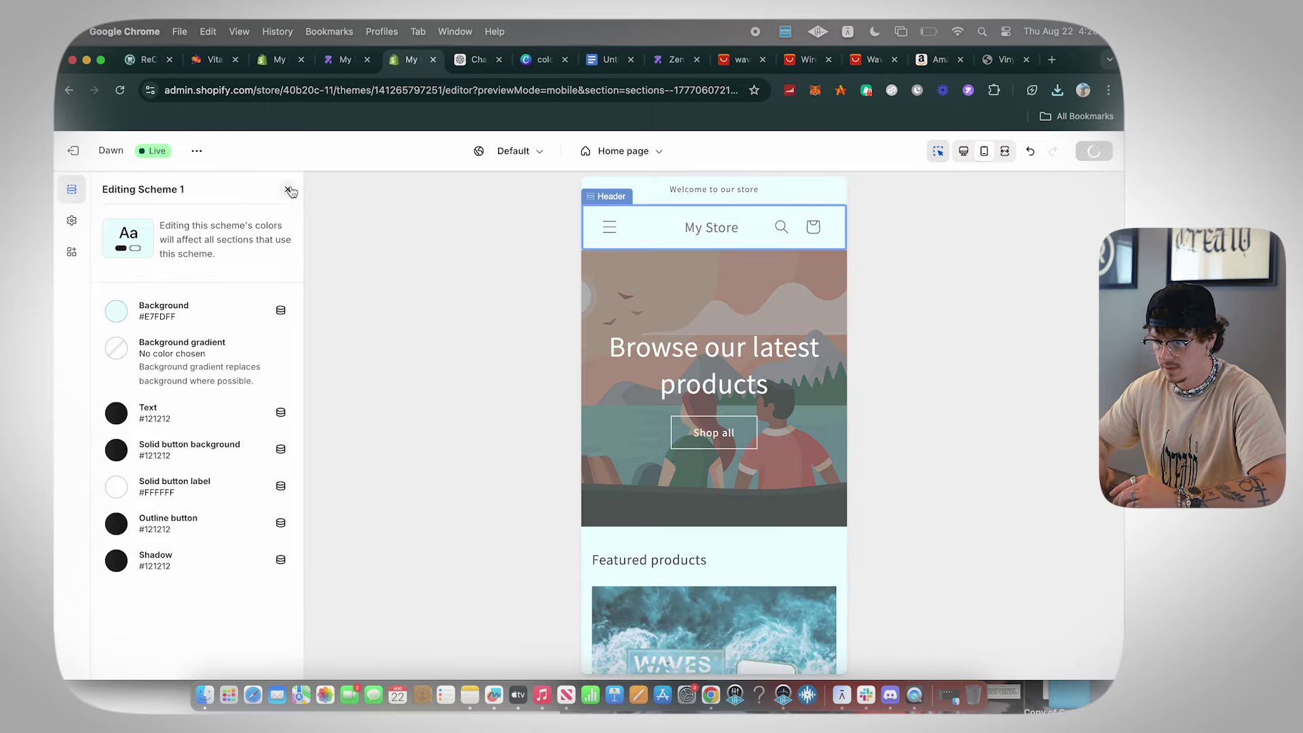
left_click(289, 190)
- Look through the Header section's settings and check the colors of its menu color scheme
scroll(239, 356, "down", 5)
scroll(239, 356, "up", 8)
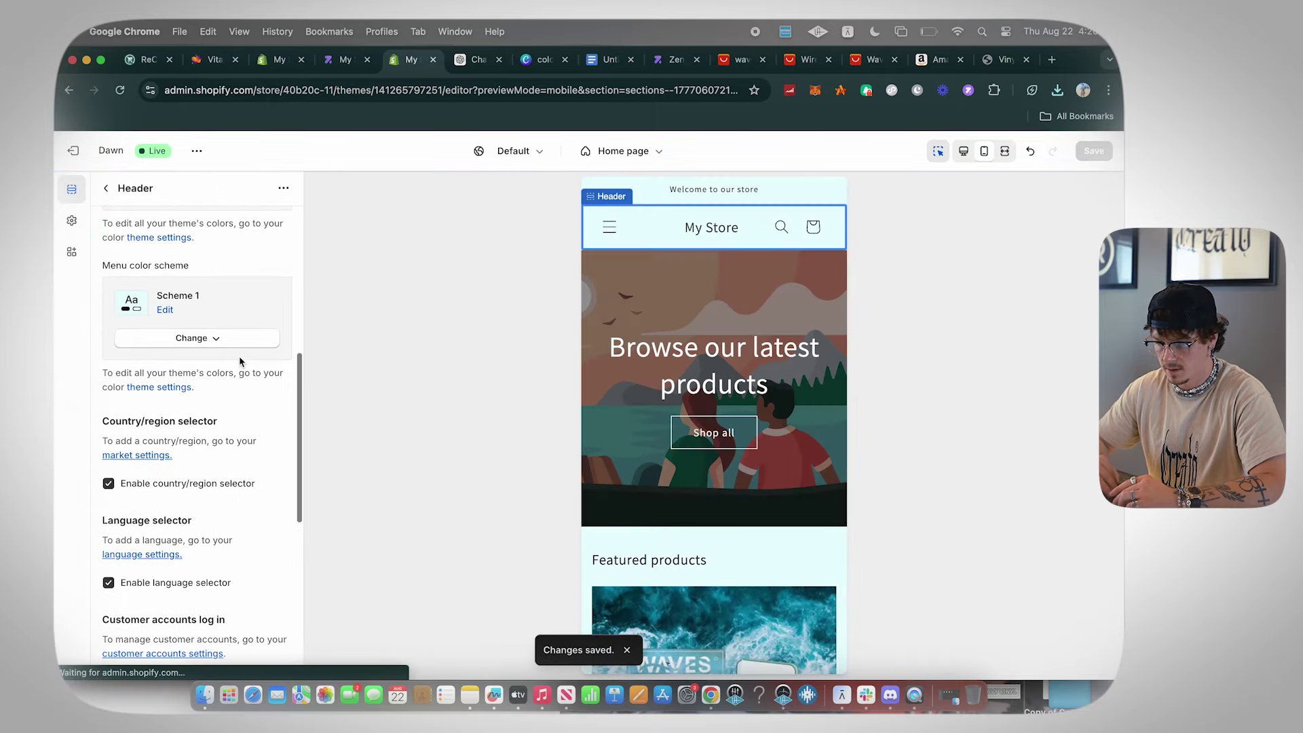
scroll(239, 355, "up", 10)
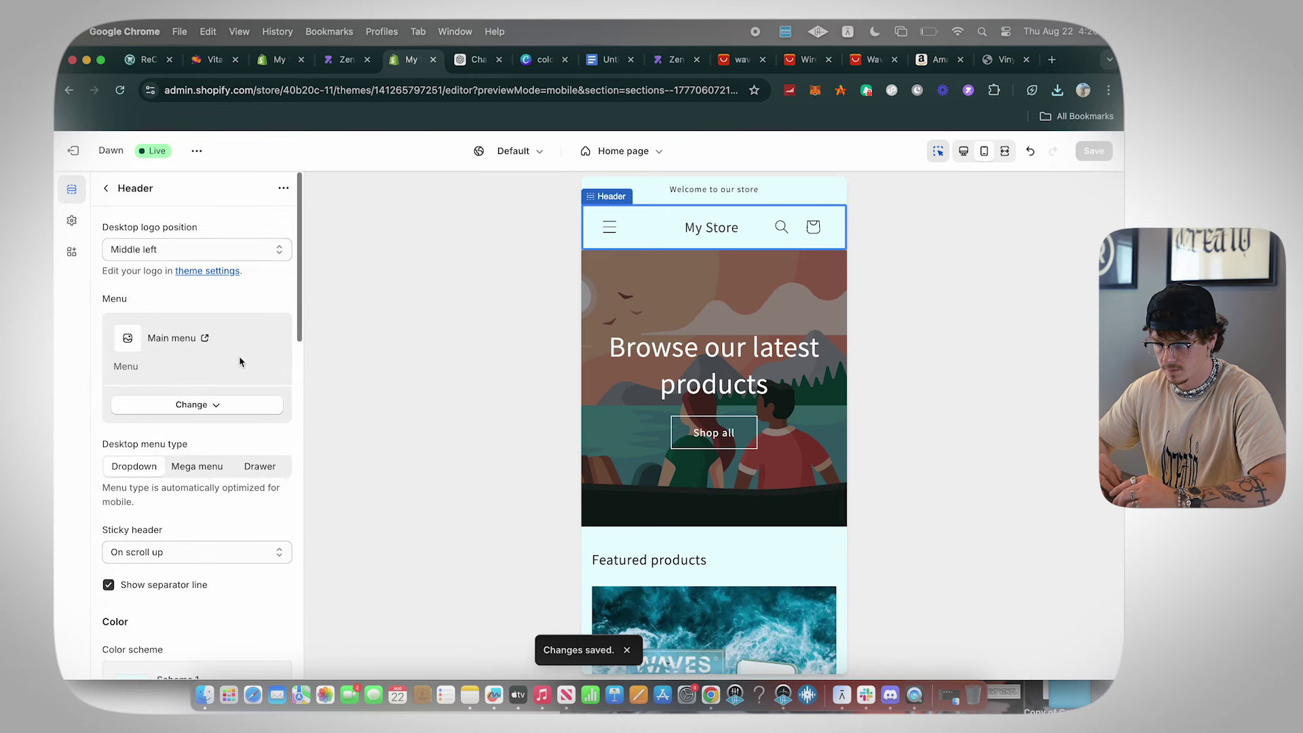
scroll(239, 356, "down", 7)
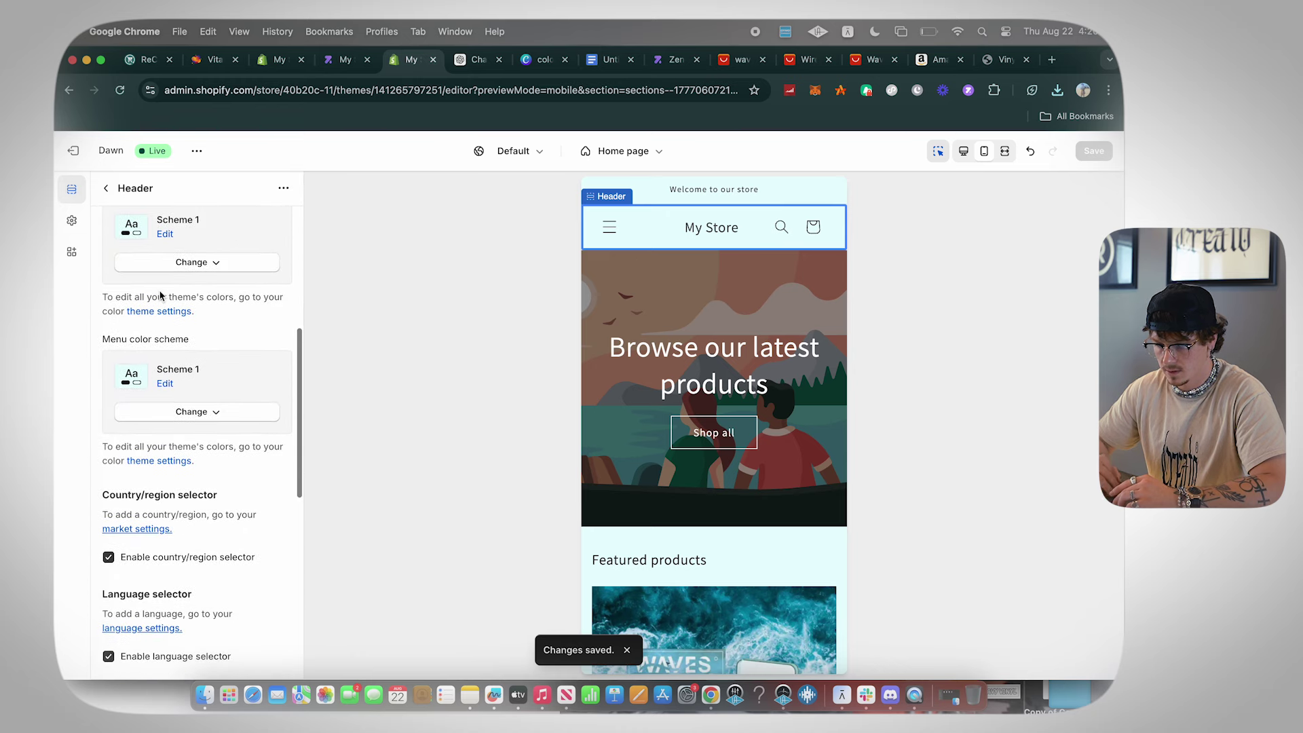
scroll(160, 296, "down", 2)
scroll(163, 326, "down", 2)
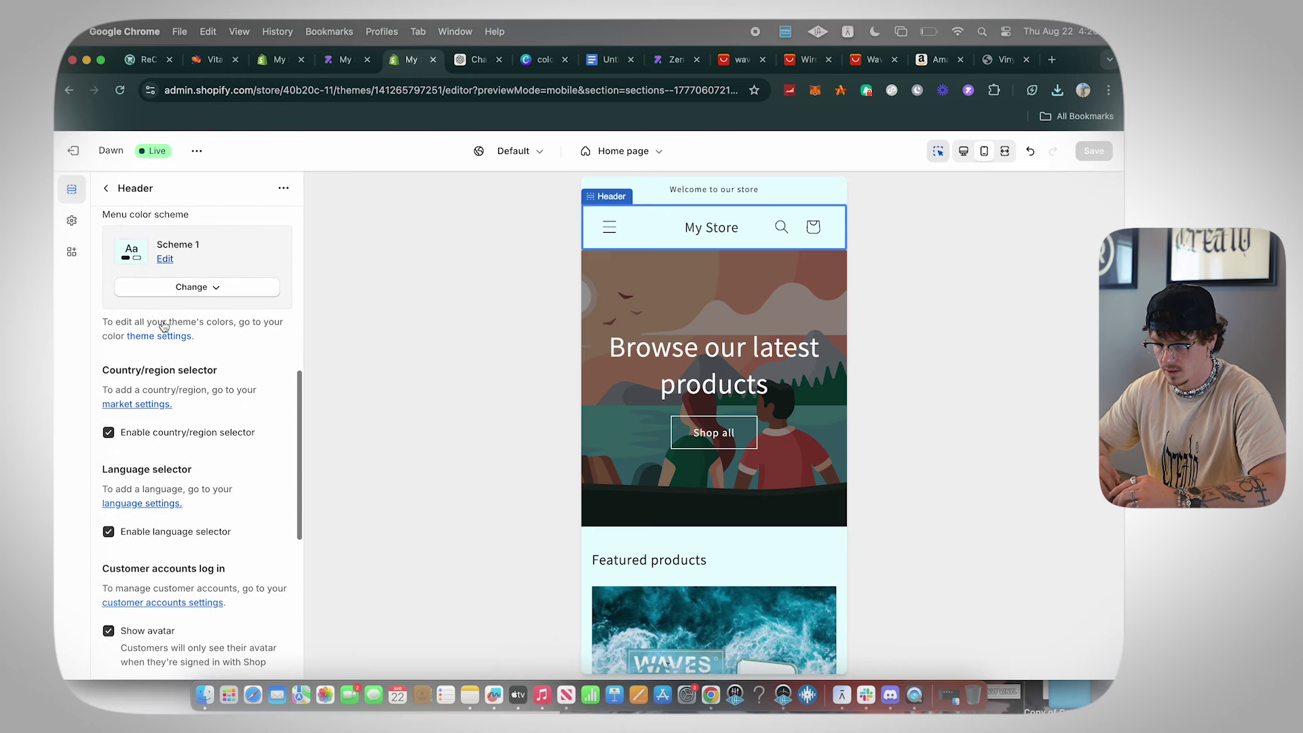
left_click(165, 256)
left_click(288, 190)
- Upload the Wavy Vinyl PNG colors_720_x_200_px as the logo in the Header section's theme settings and save the theme
scroll(228, 337, "down", 6)
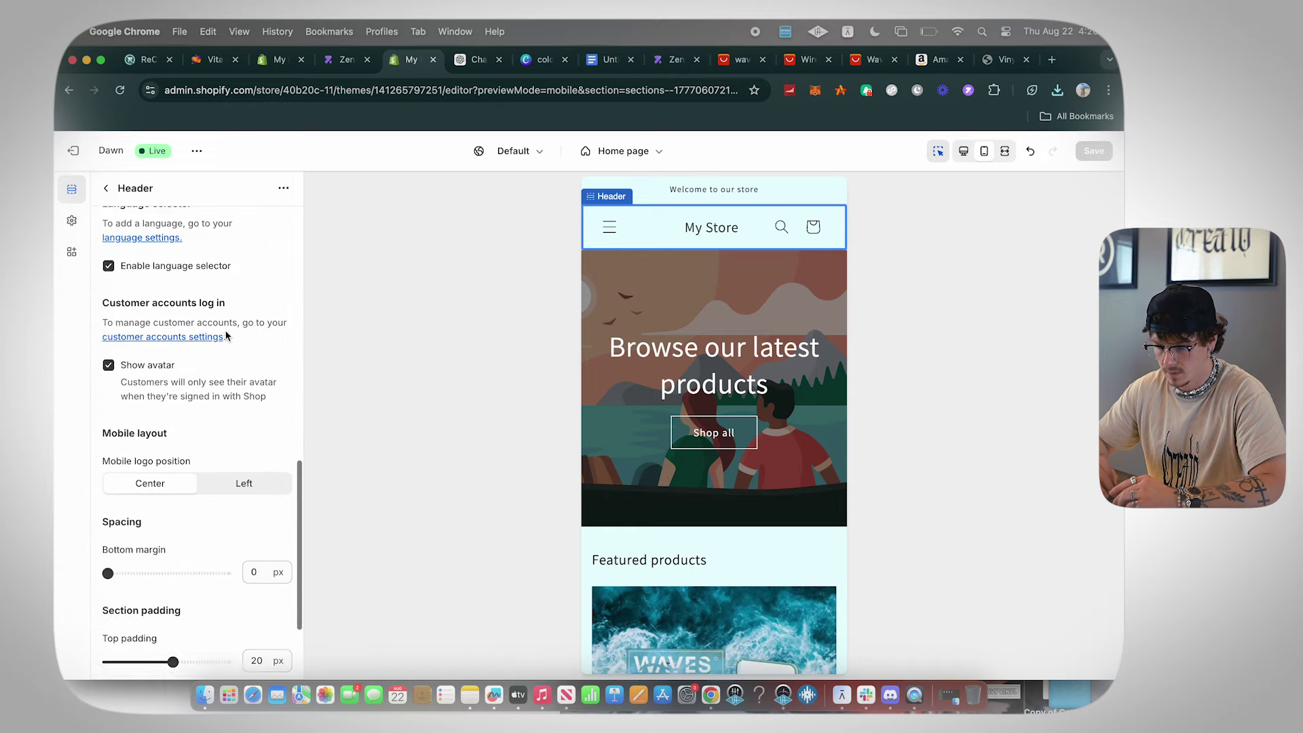
left_click(163, 615)
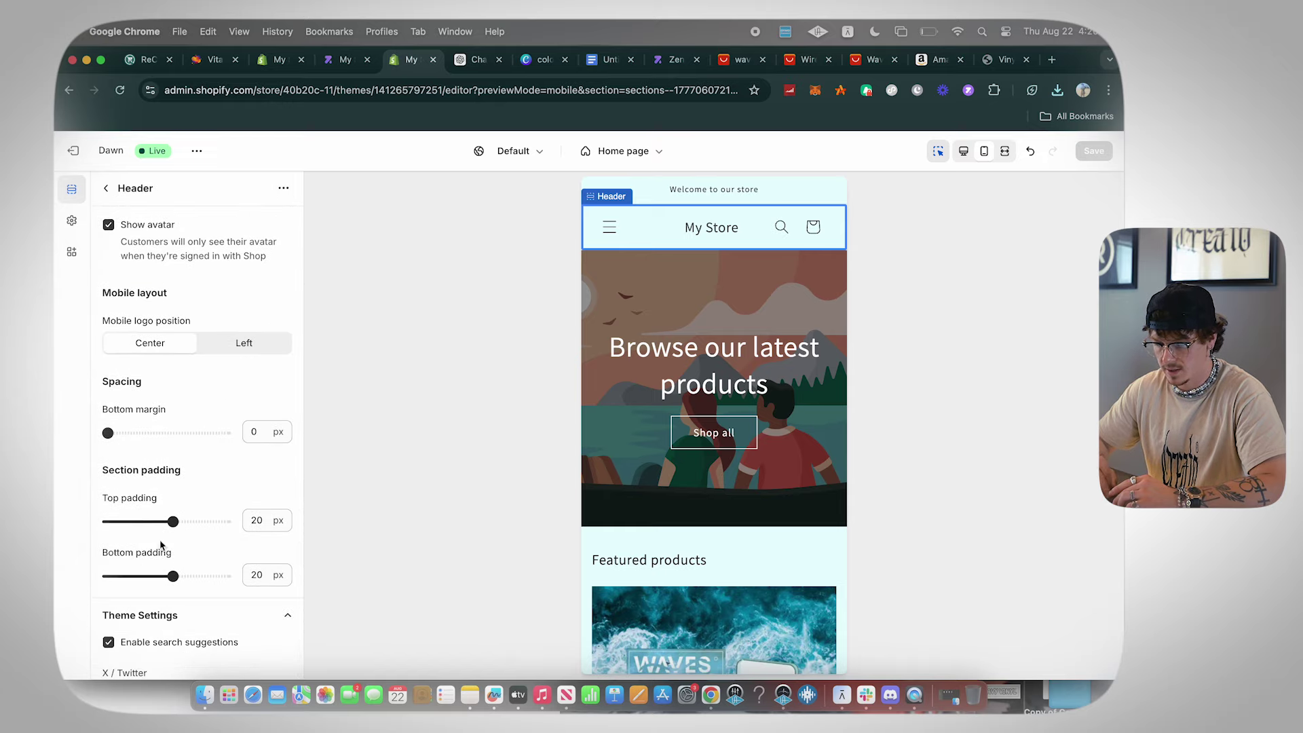
scroll(166, 564, "down", 20)
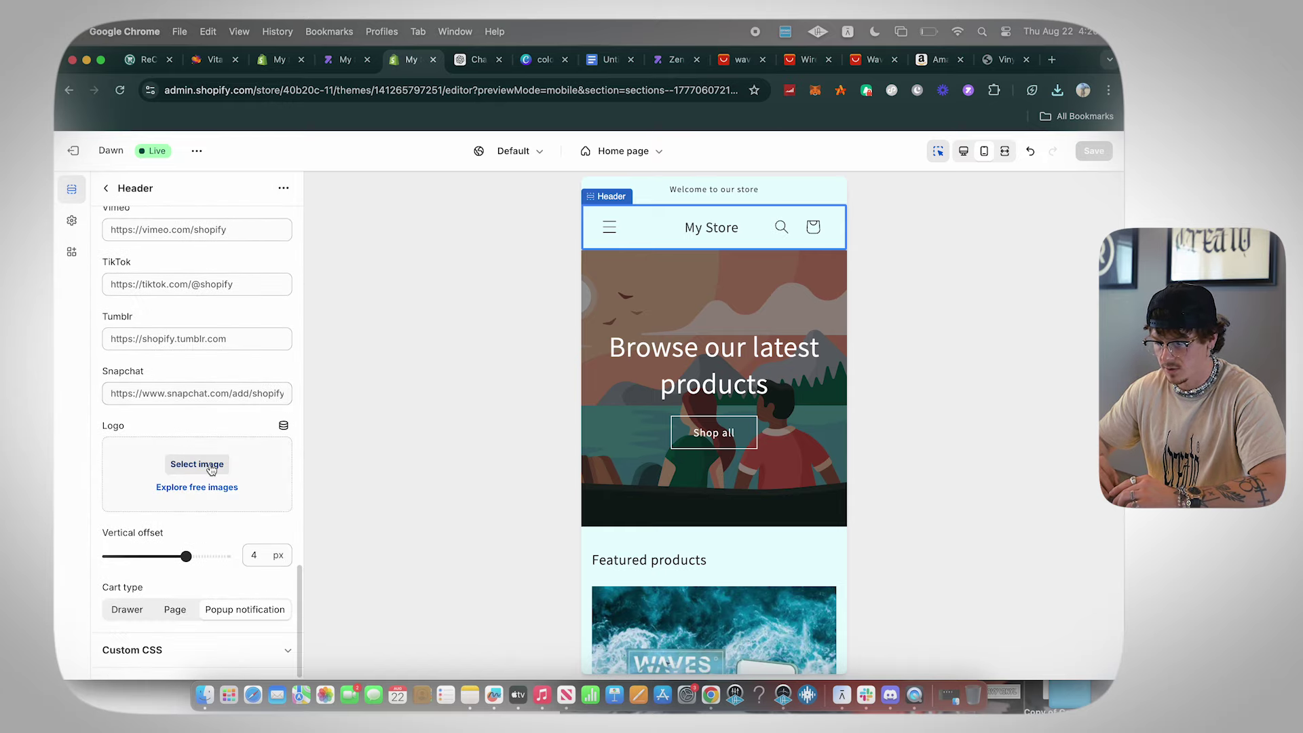
left_click(211, 466)
left_click_drag(1007, 700, 628, 336)
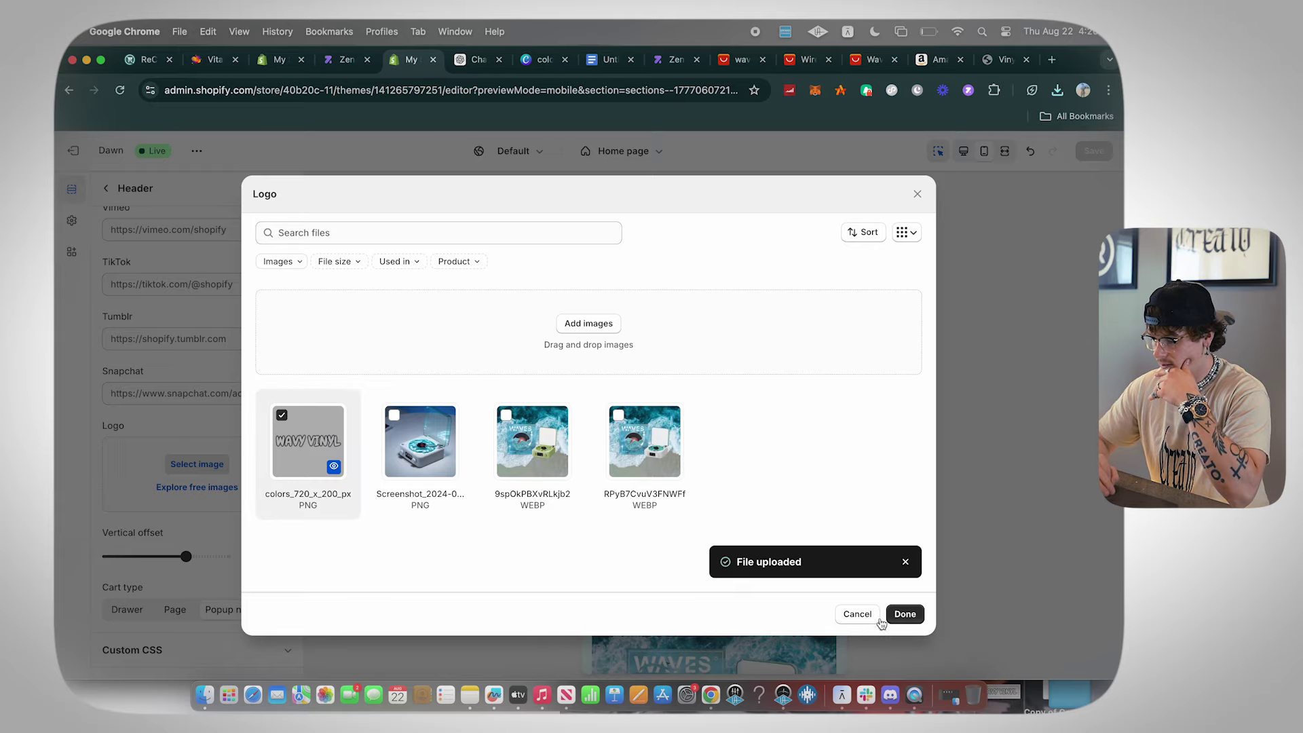
left_click(892, 616)
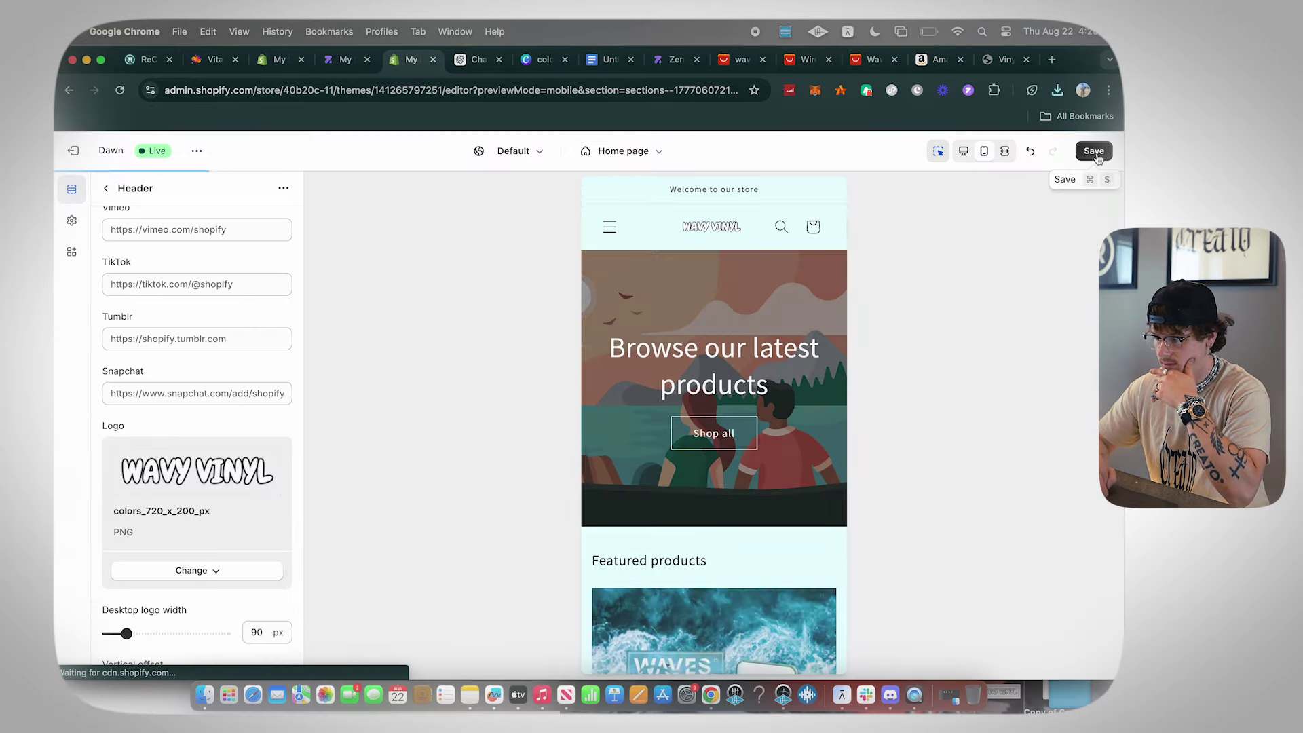
left_click(1094, 152)
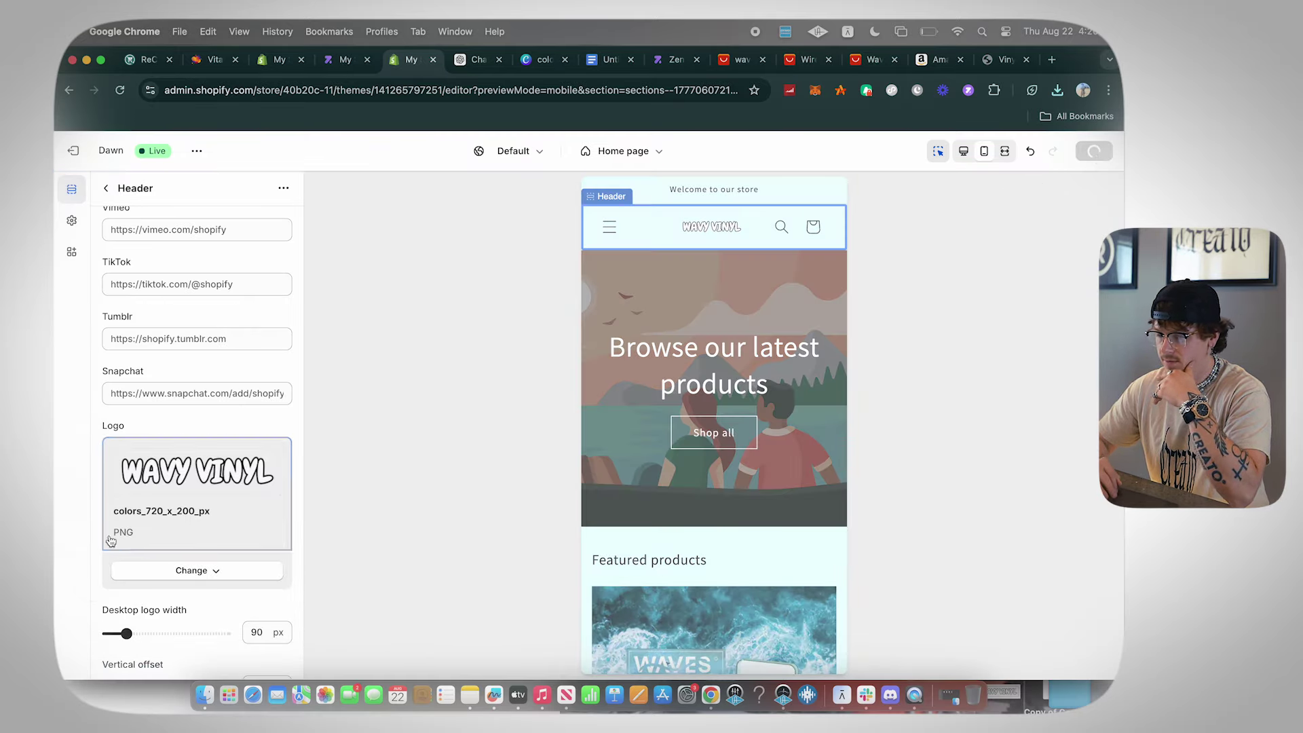
- Set the desktop logo width to 220 px, check the logo in desktop and mobile previews, and save the theme
scroll(158, 475, "down", 4)
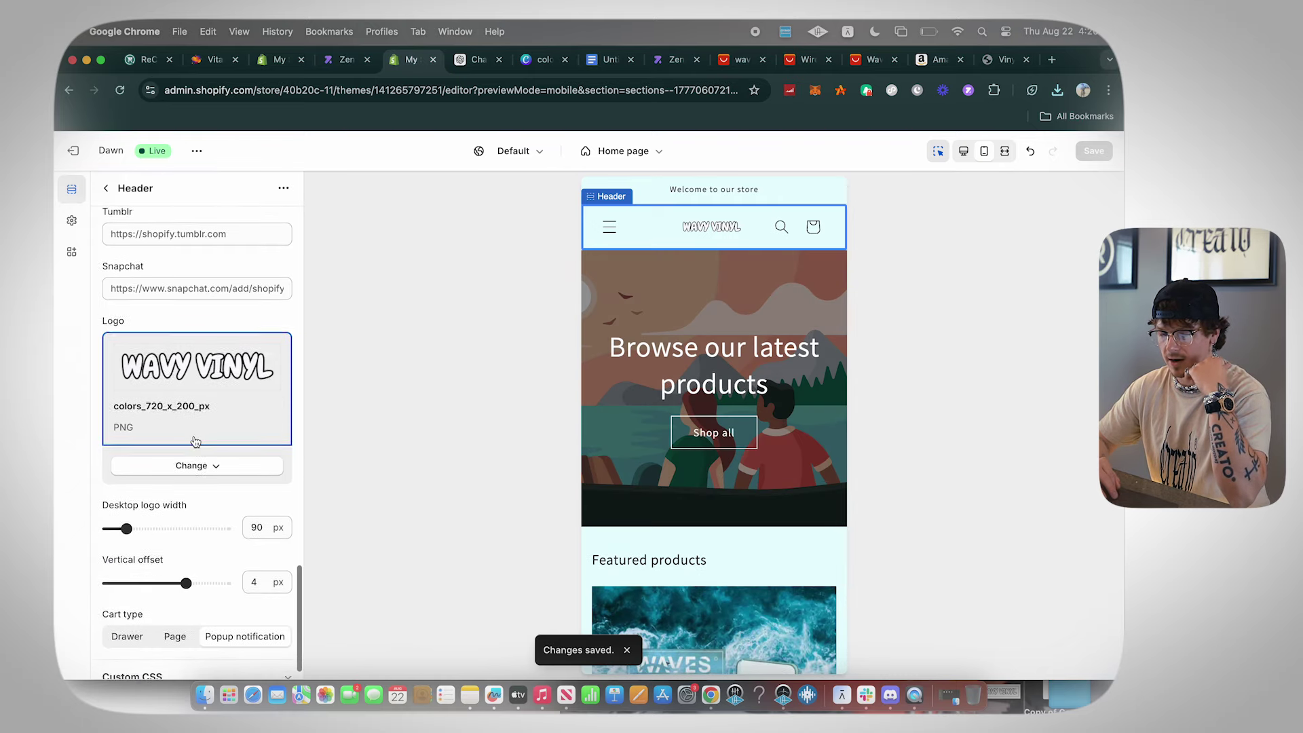
left_click_drag(126, 502, 131, 502)
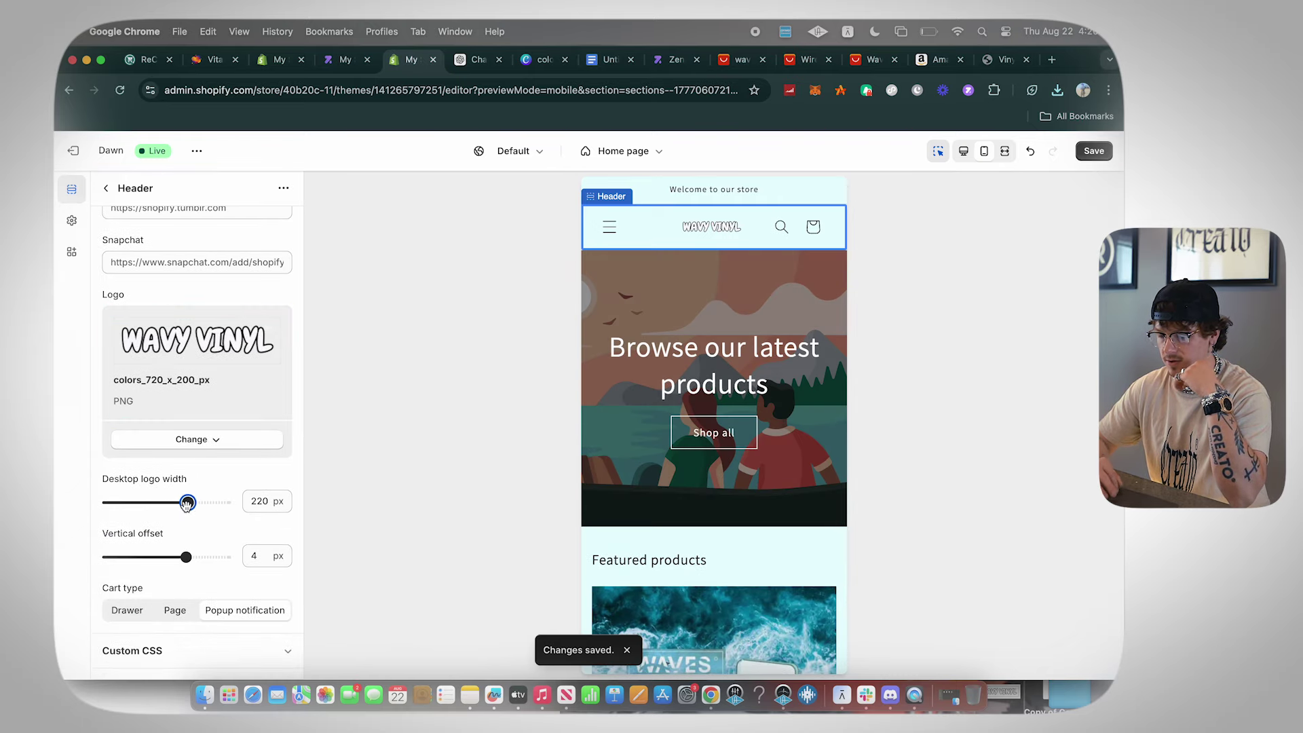
left_click(963, 152)
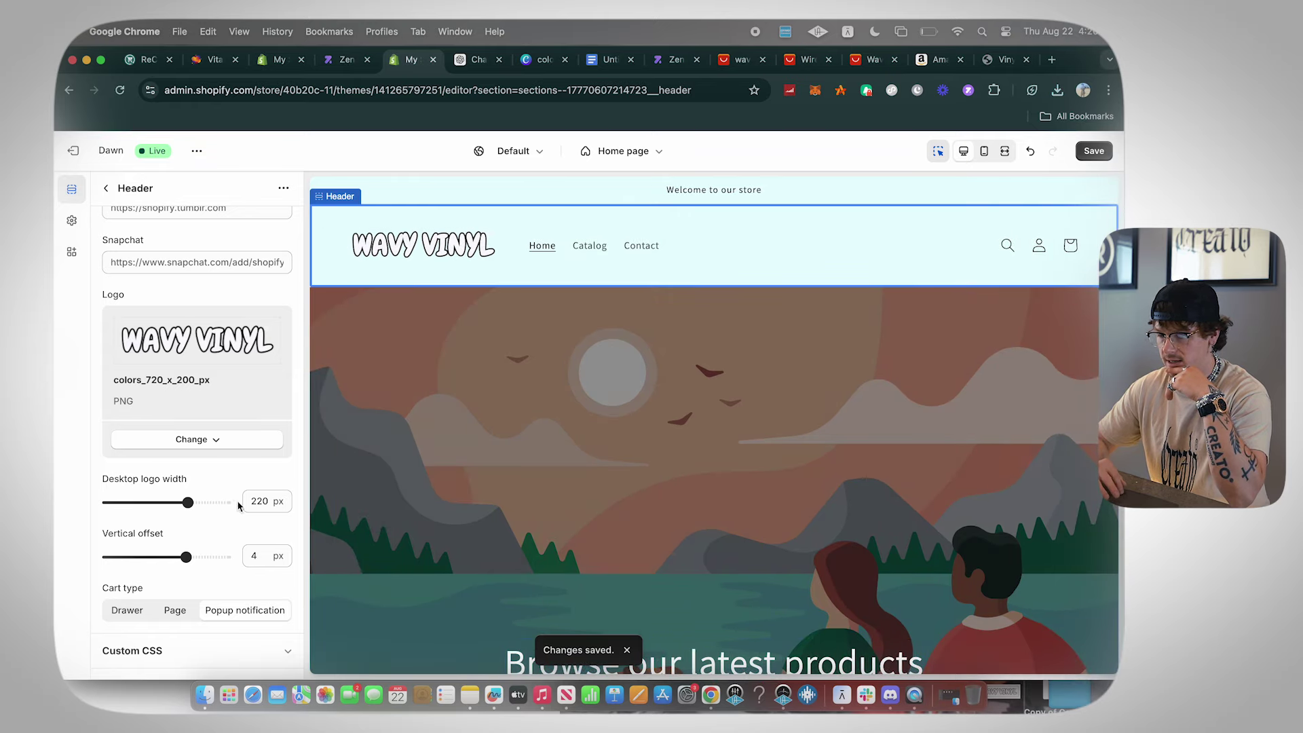
left_click(984, 151)
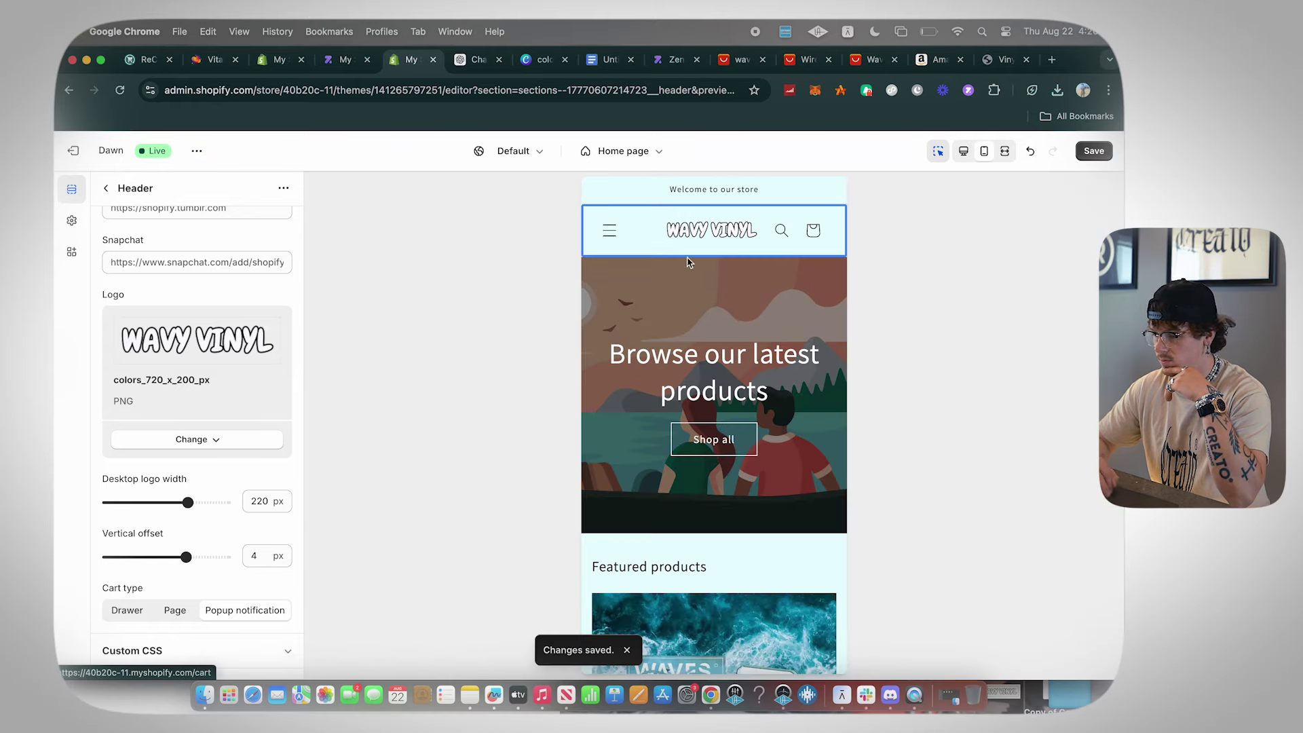
left_click(1101, 155)
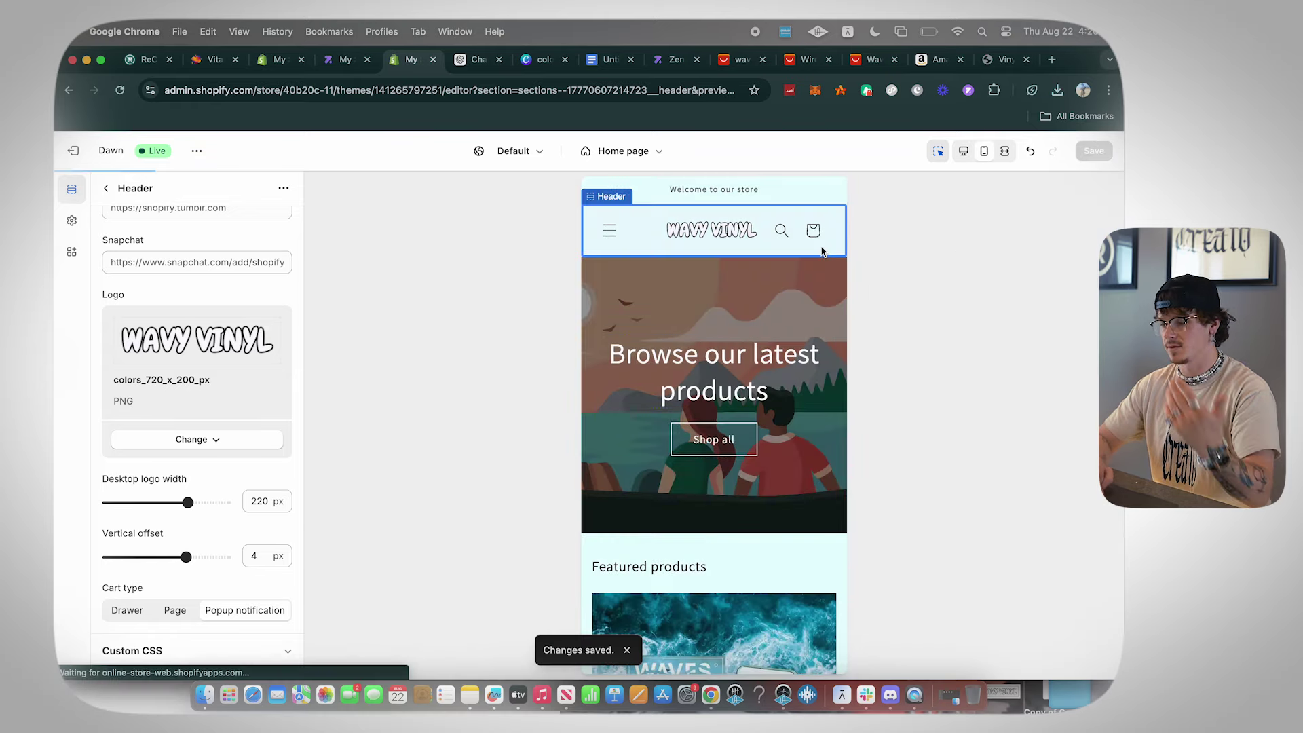
- Open the home page's Featured collection section and check the colors of its color scheme
scroll(710, 489, "down", 2)
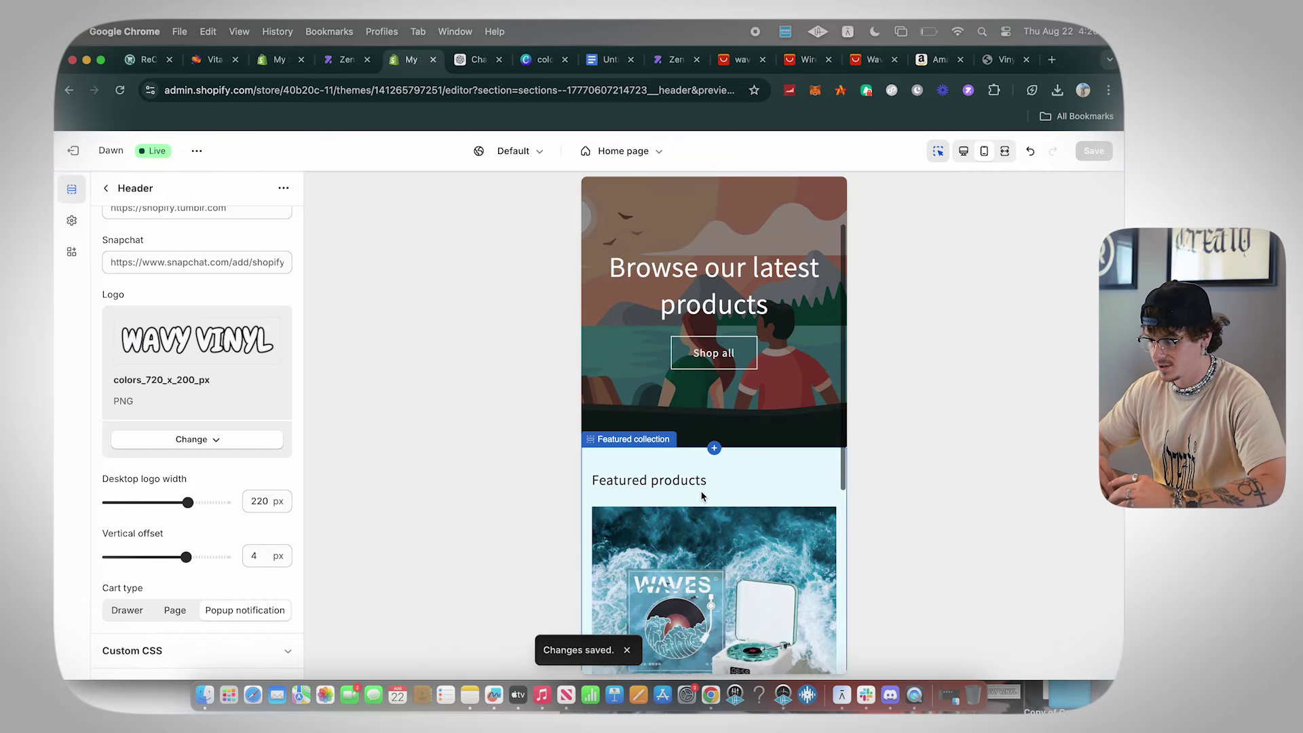
left_click(709, 486)
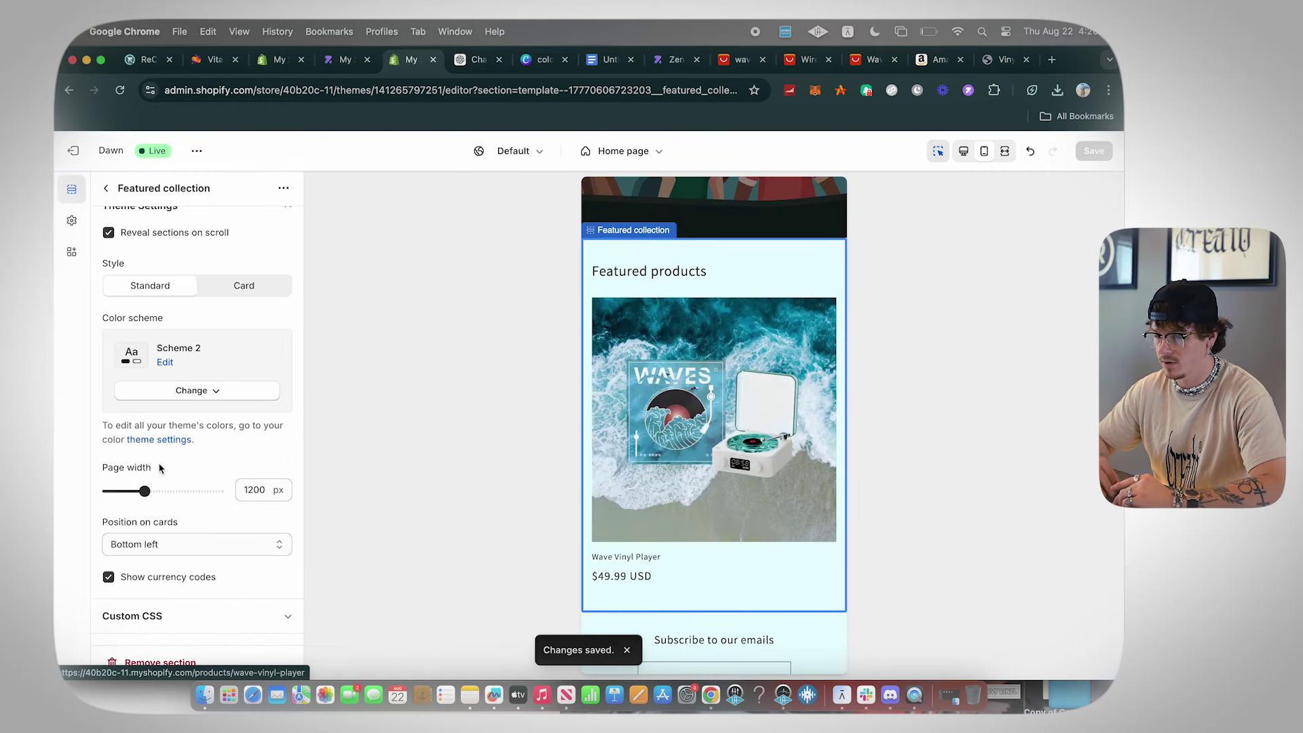
left_click(164, 362)
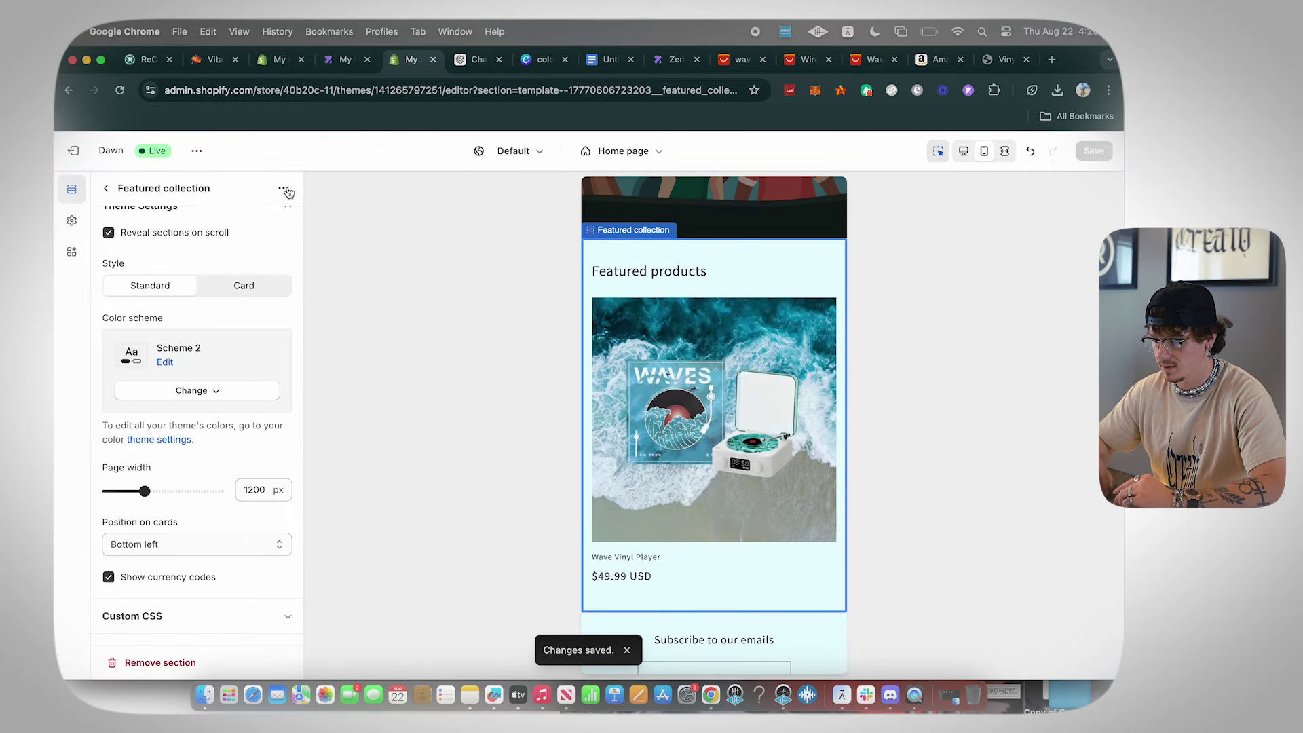
left_click(289, 192)
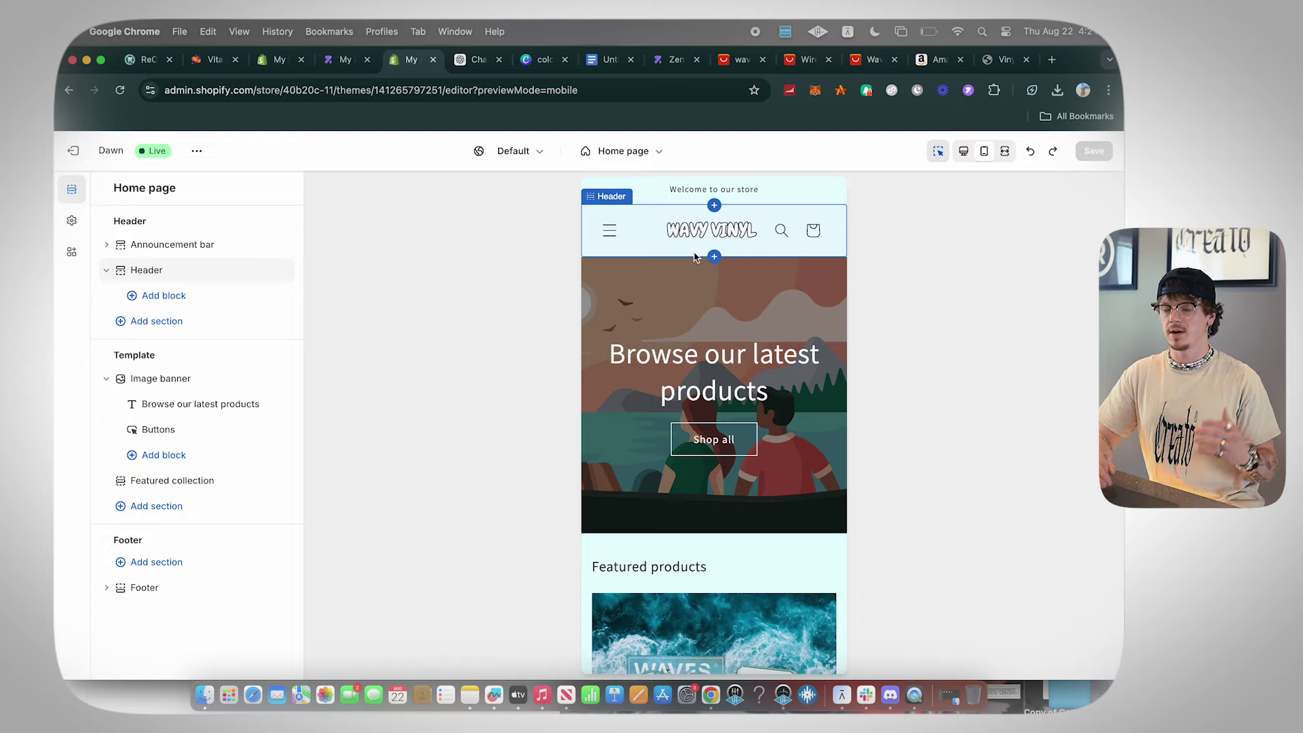
- Change the announcement bar's text to "FREE Shipping On All Orders Placed Today!" and save the theme
left_click(646, 198)
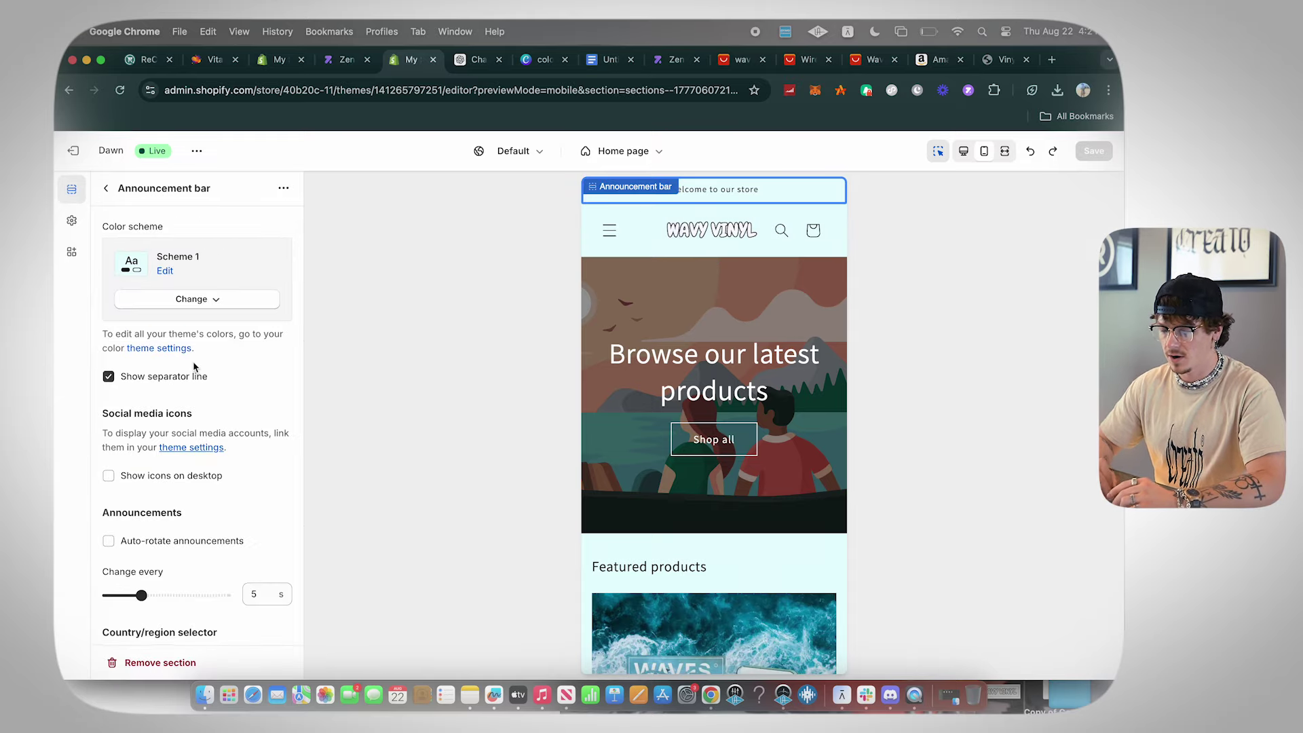
scroll(197, 366, "down", 5)
scroll(163, 285, "up", 5)
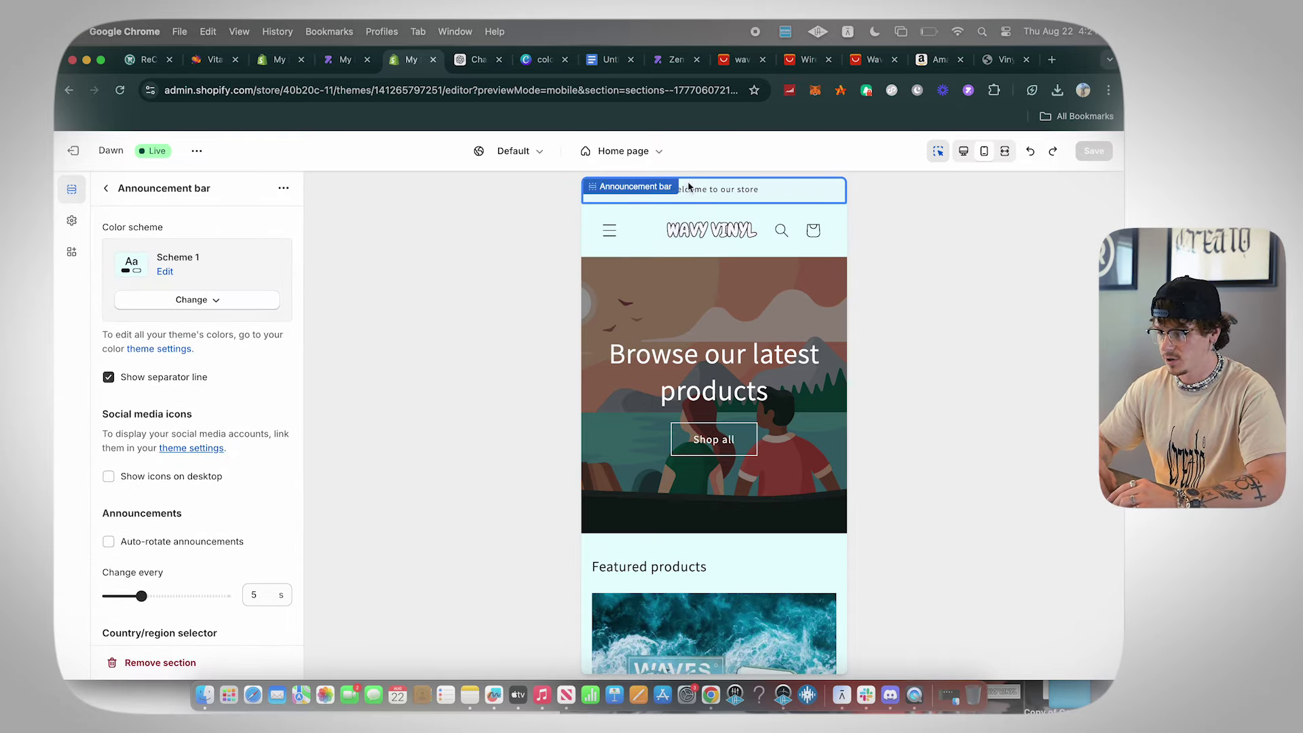
left_click(103, 190)
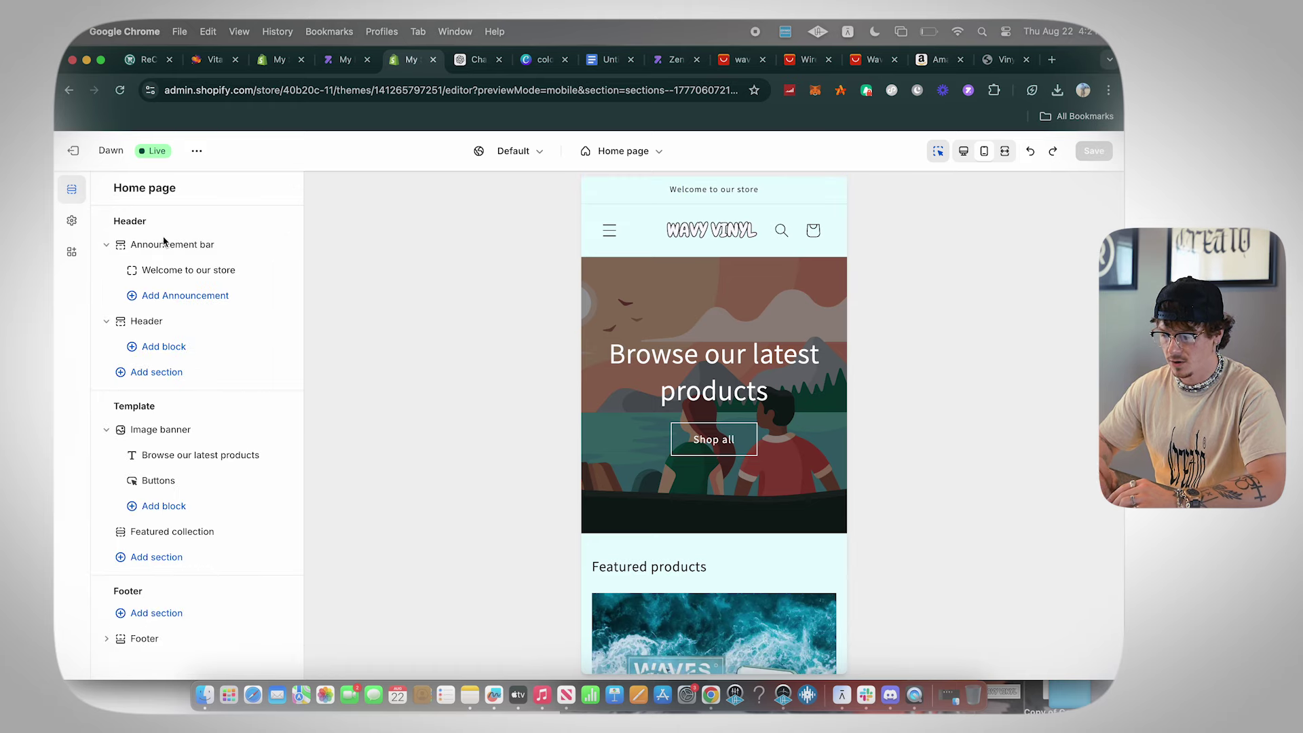
left_click(176, 270)
double_click(195, 250)
type("FREE Shipping On All Orders")
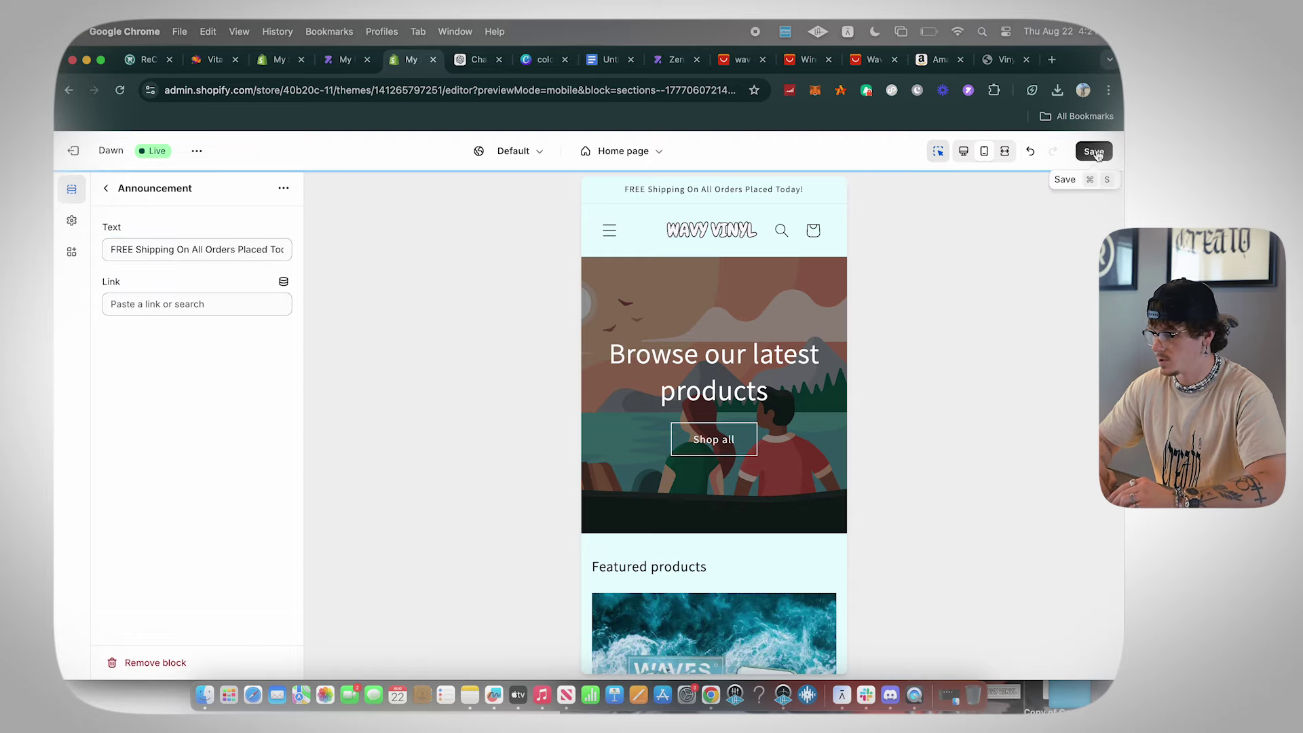
left_click(1094, 150)
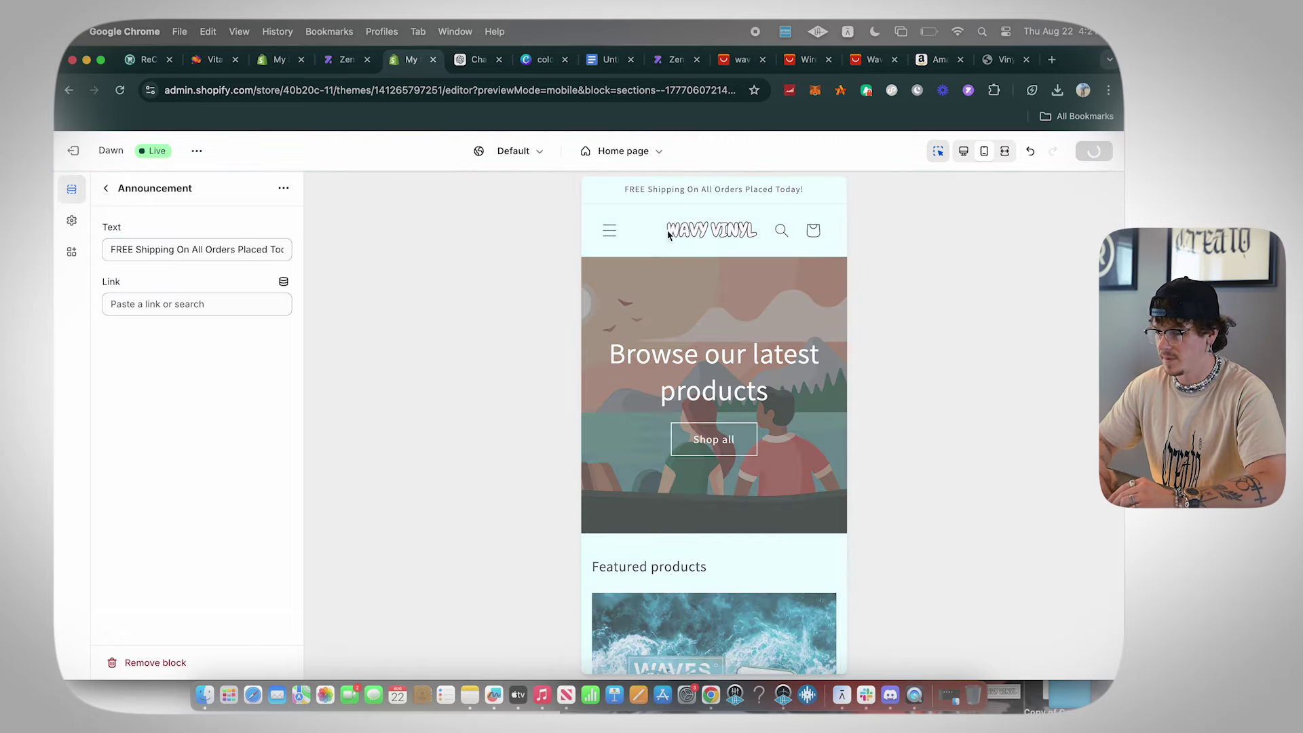
- Change the announcement bar's color scheme to Scheme 4 and save the theme
left_click(107, 193)
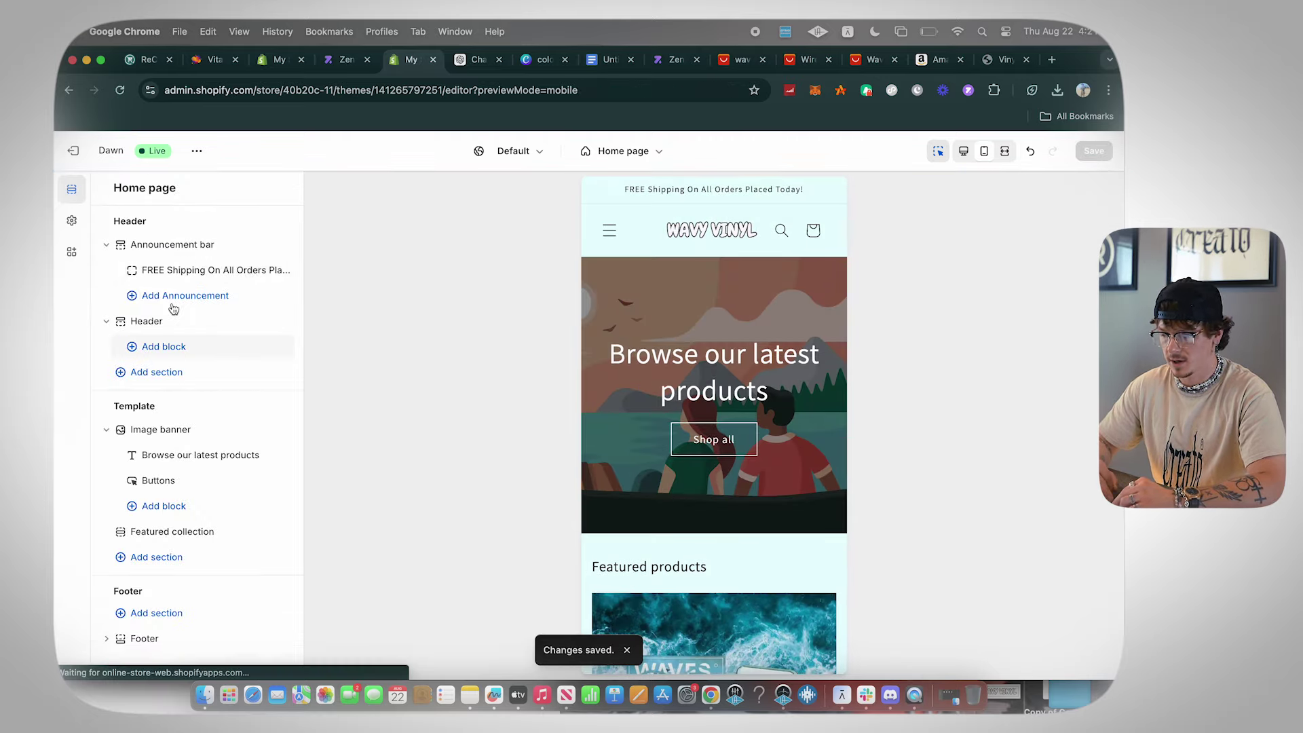
left_click(170, 246)
left_click(181, 302)
left_click(170, 448)
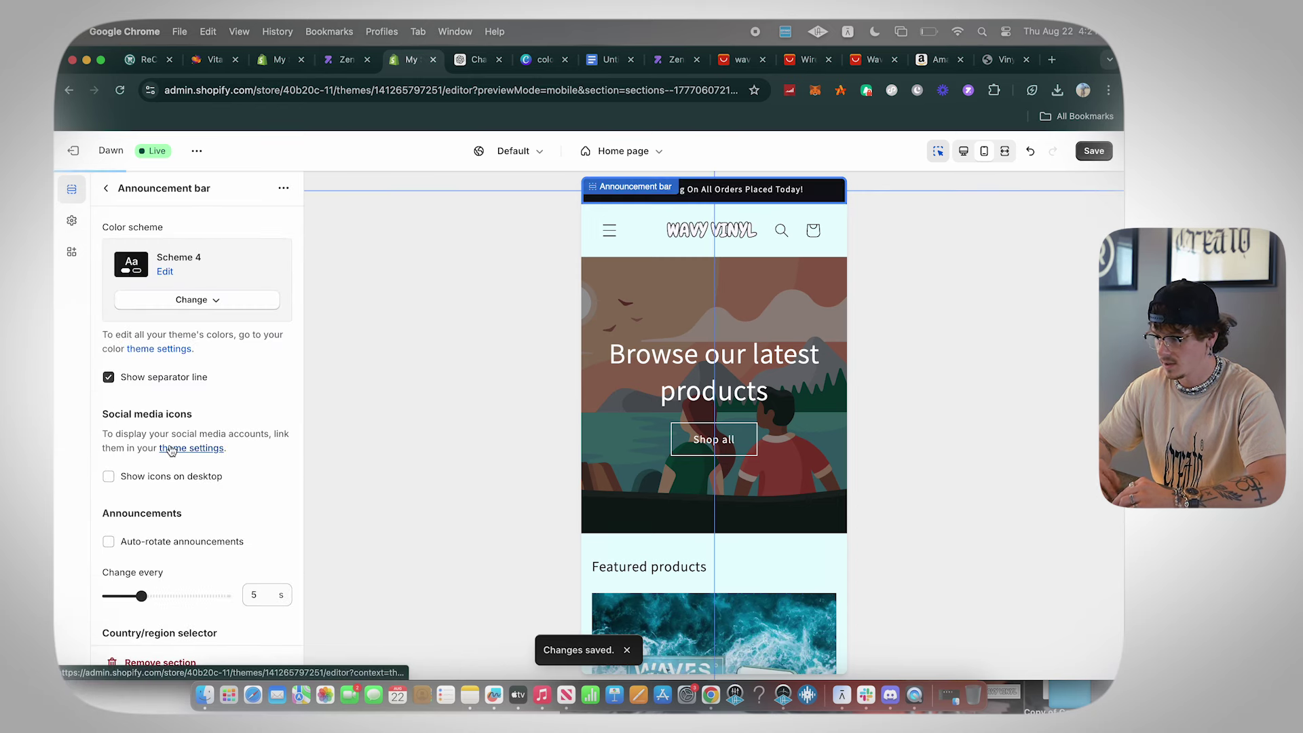
left_click(1096, 153)
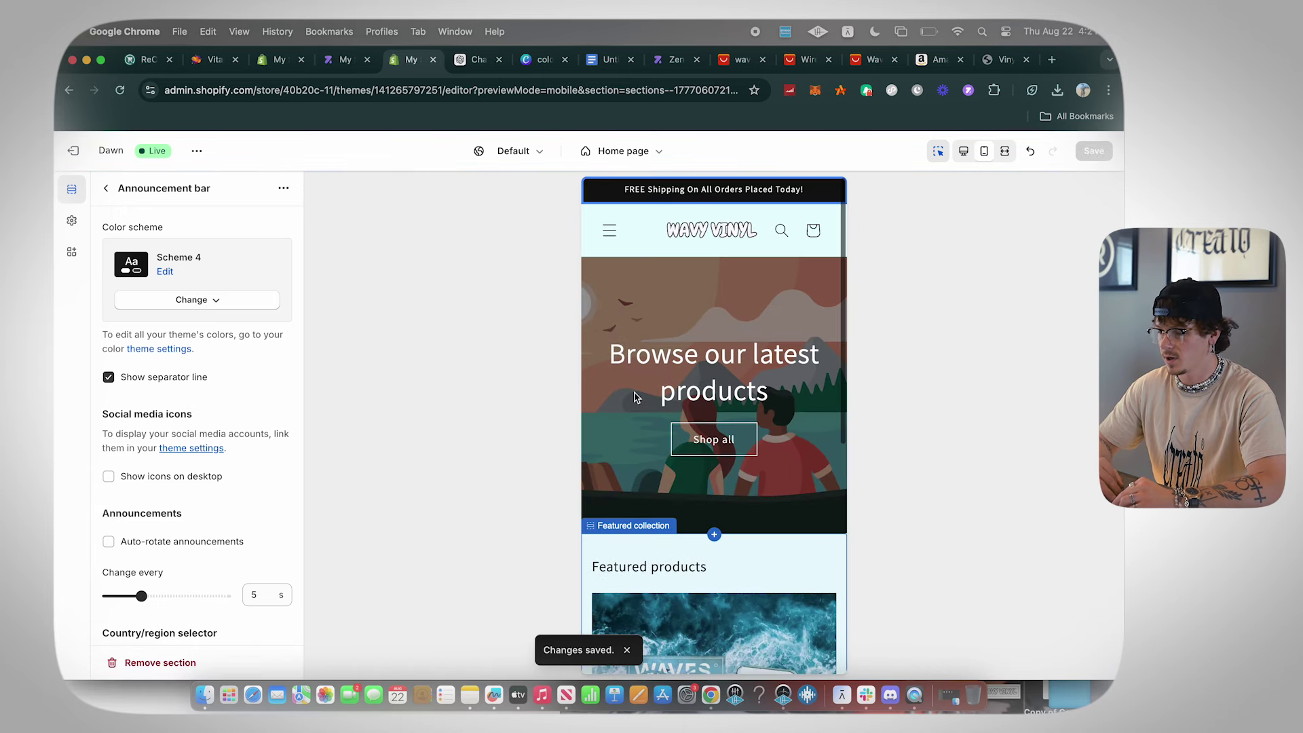
- Set the image banner's first image to Screenshot_2024-08-22_at_4.08.32_PM and check it in desktop and mobile previews
left_click(662, 282)
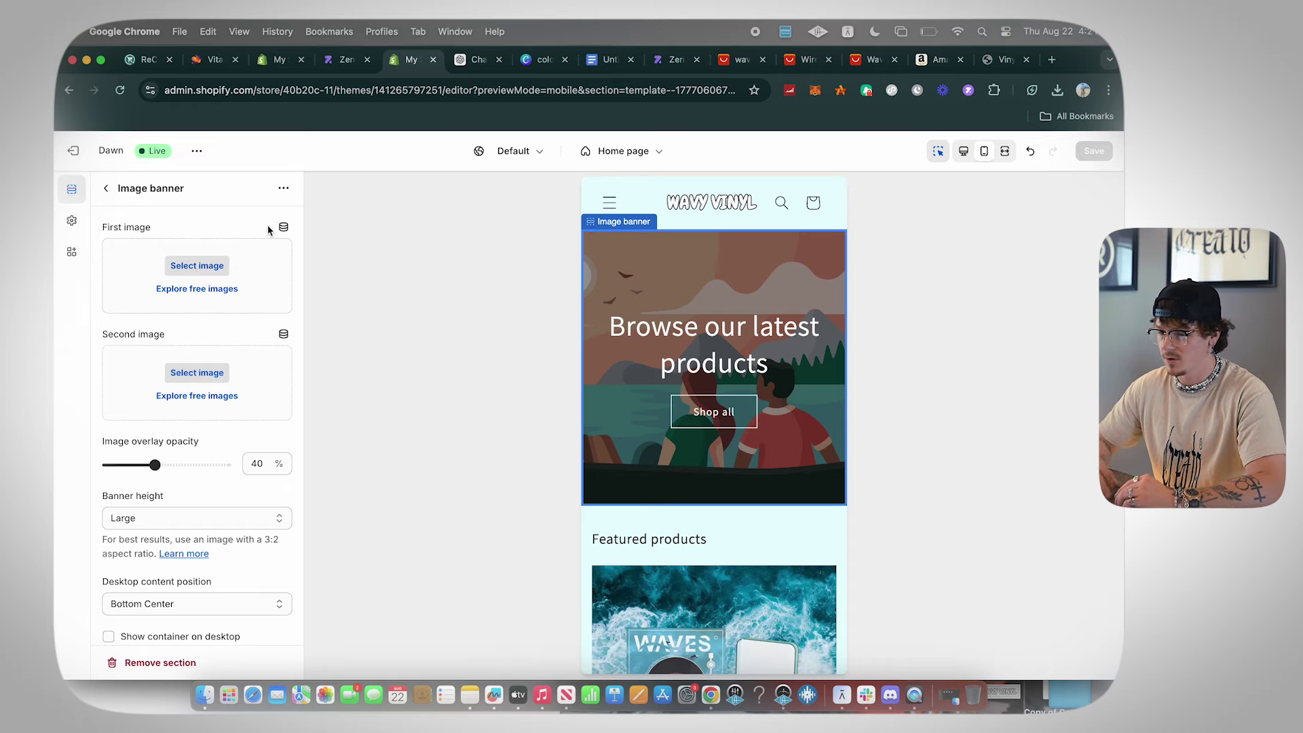
left_click(197, 266)
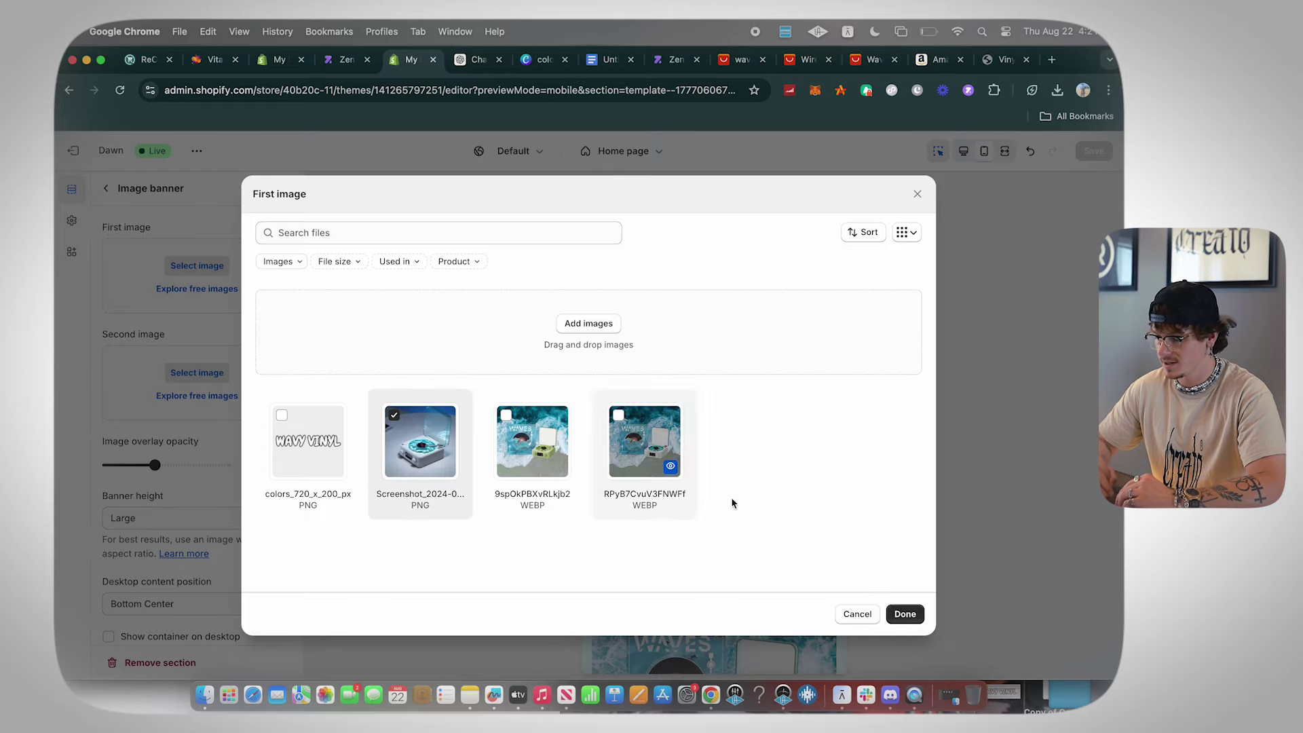
left_click(904, 614)
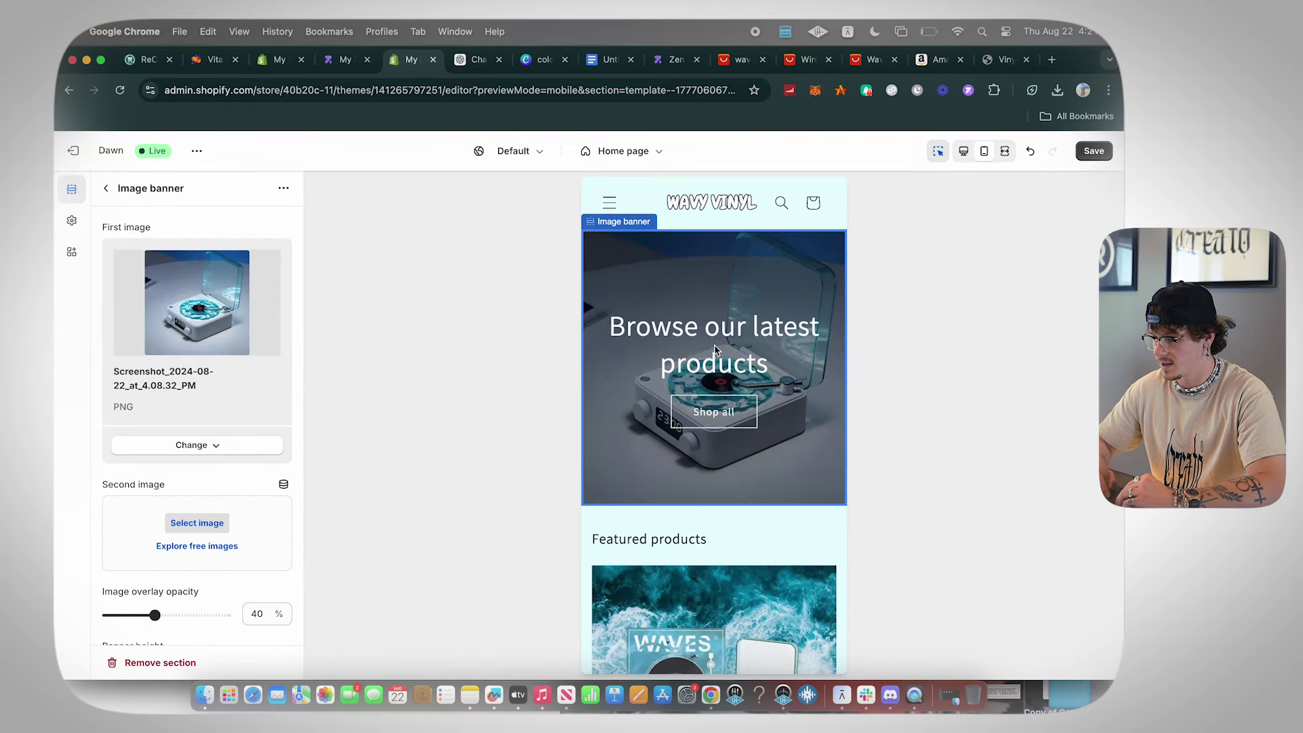
left_click(963, 151)
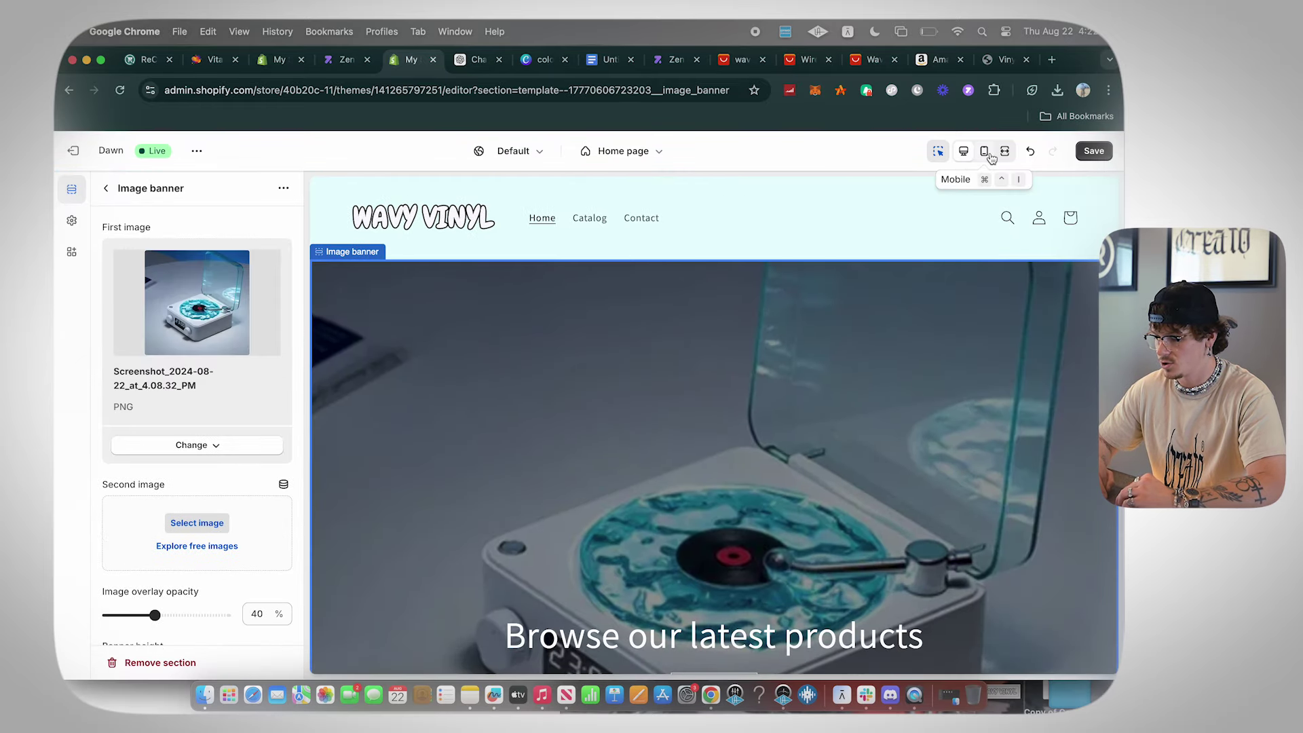
left_click(984, 151)
- Set the image banner's overlay opacity to 0% and open its "Browse our latest products" heading block
scroll(163, 434, "down", 4)
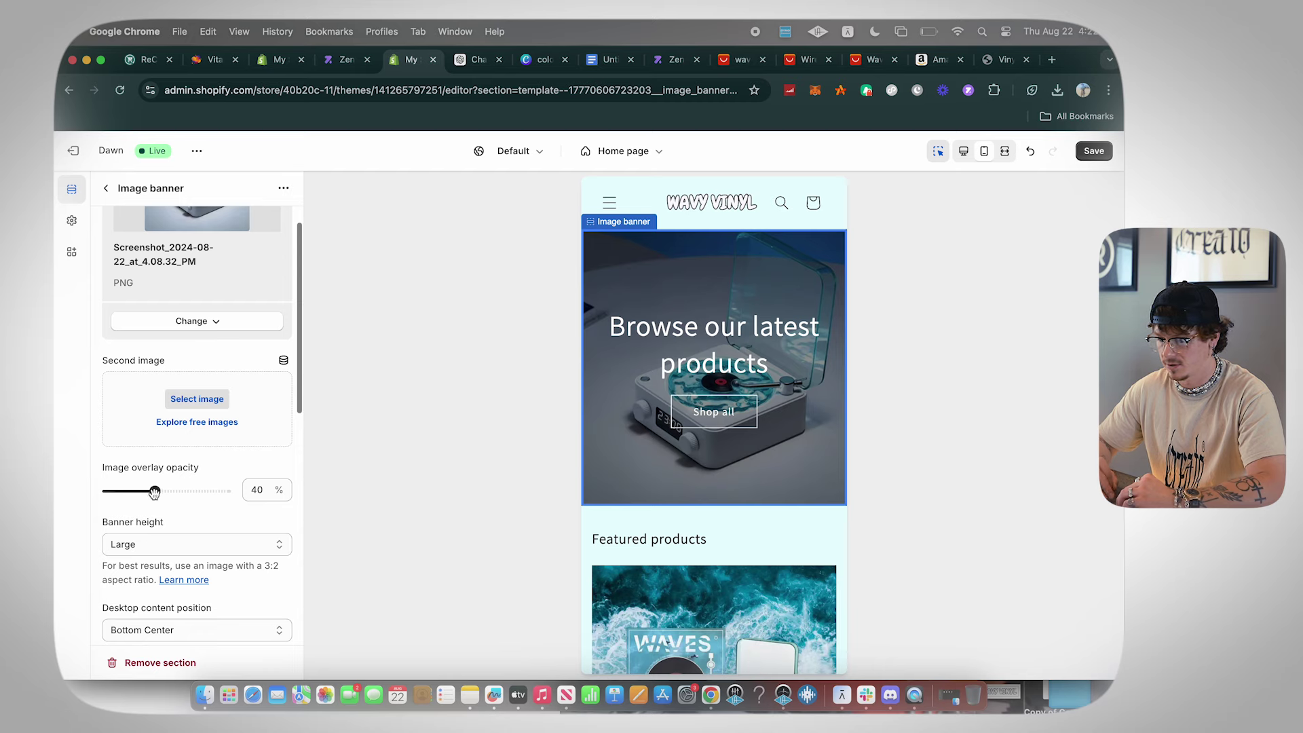
left_click_drag(155, 493, 118, 492)
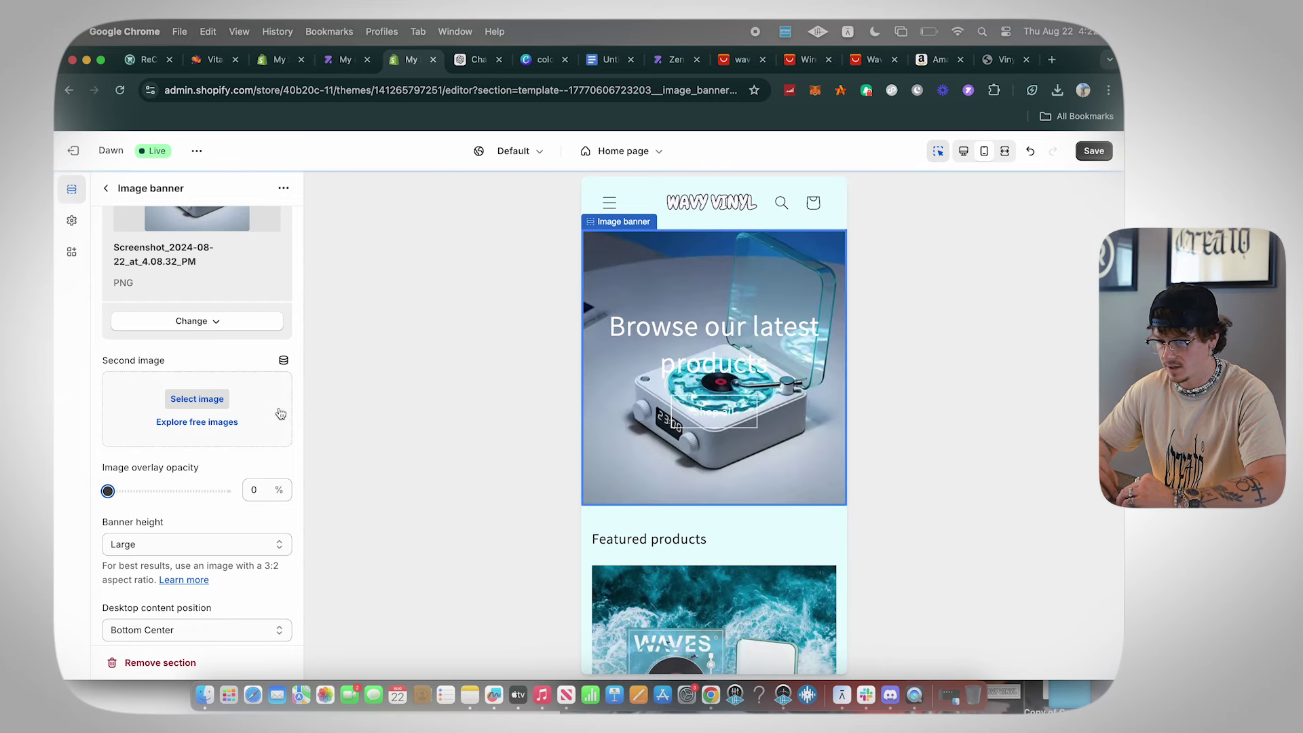
scroll(197, 434, "down", 4)
left_click(758, 326)
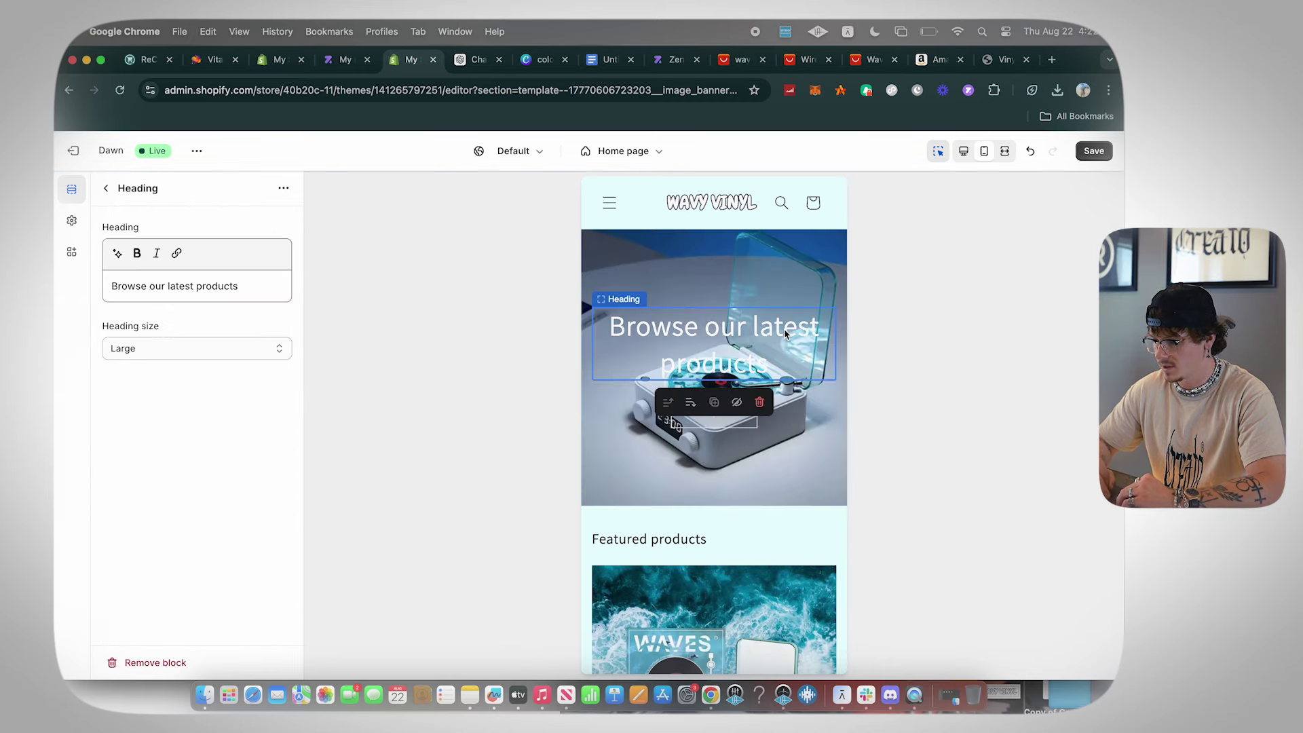
- Remove the heading block and the buttons block from the home page's image banner
left_click(750, 382)
left_click(750, 382)
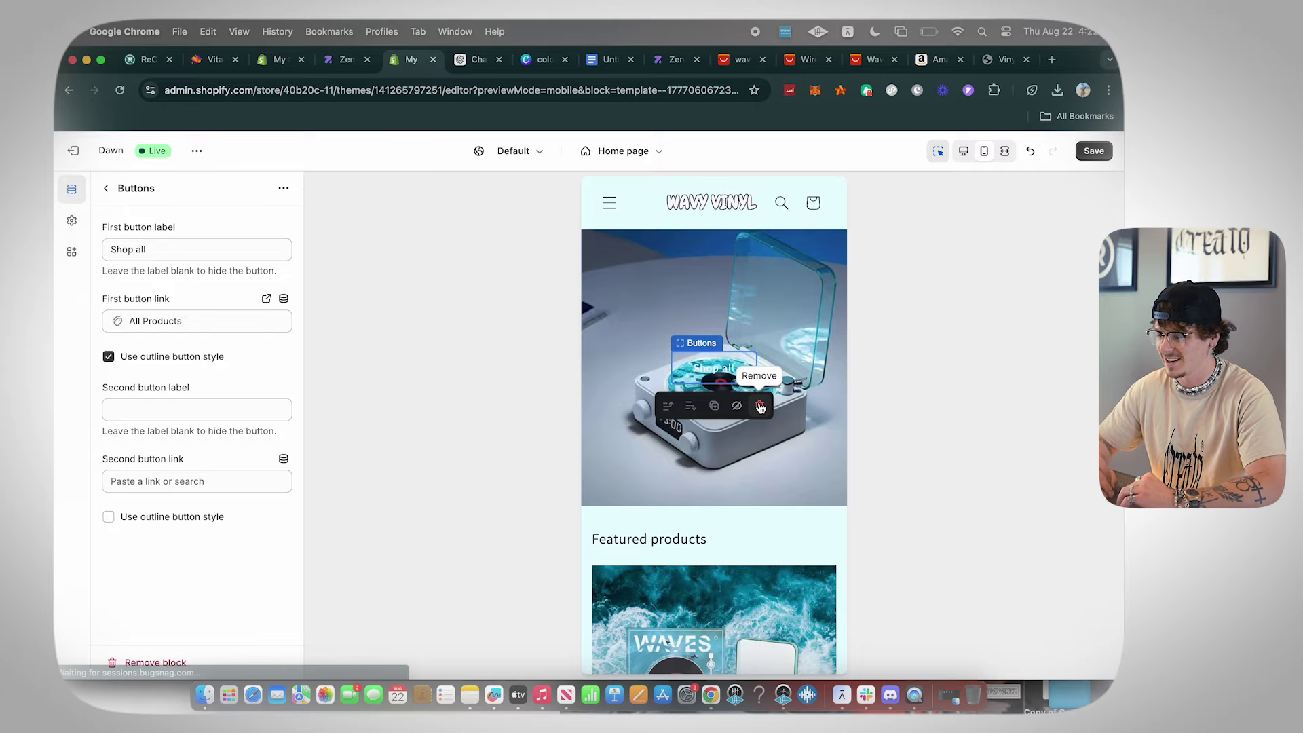
left_click(771, 372)
- Check the text-free image banner in the desktop and mobile previews and save the theme changes
left_click(964, 151)
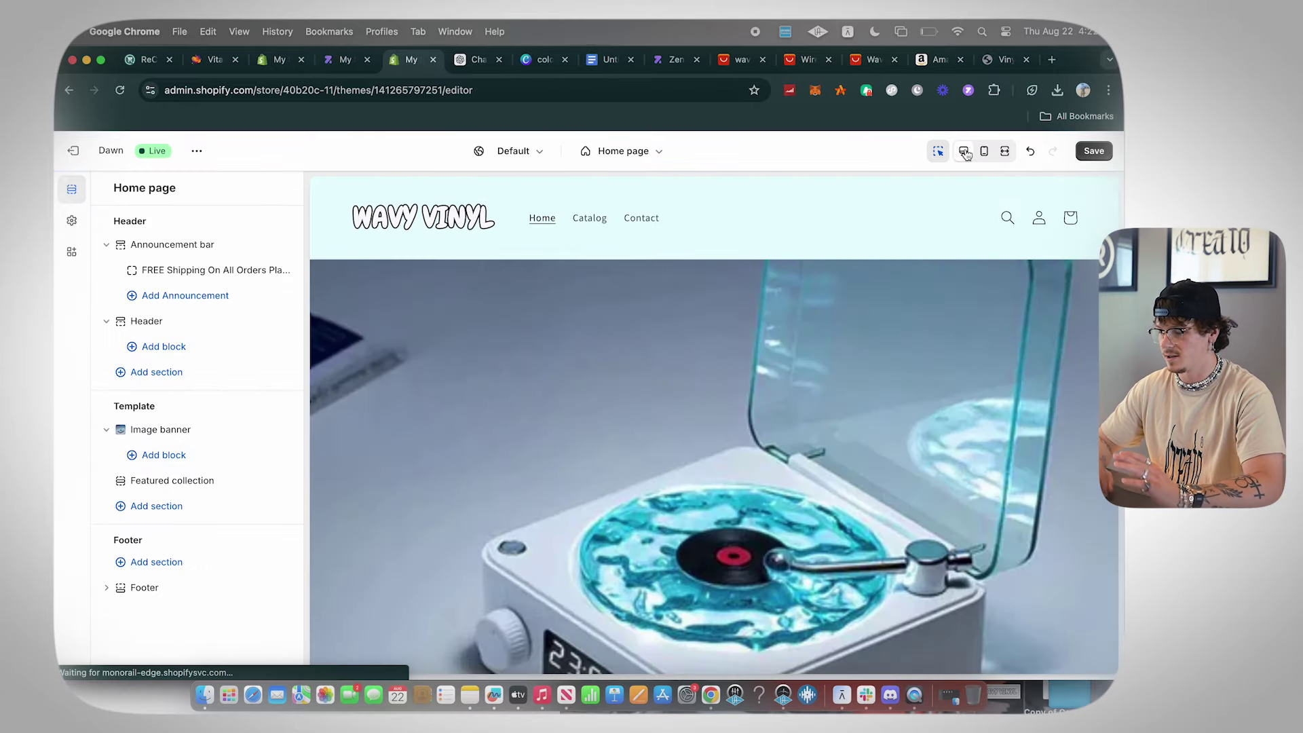
scroll(955, 361, "down", 5)
scroll(954, 359, "up", 5)
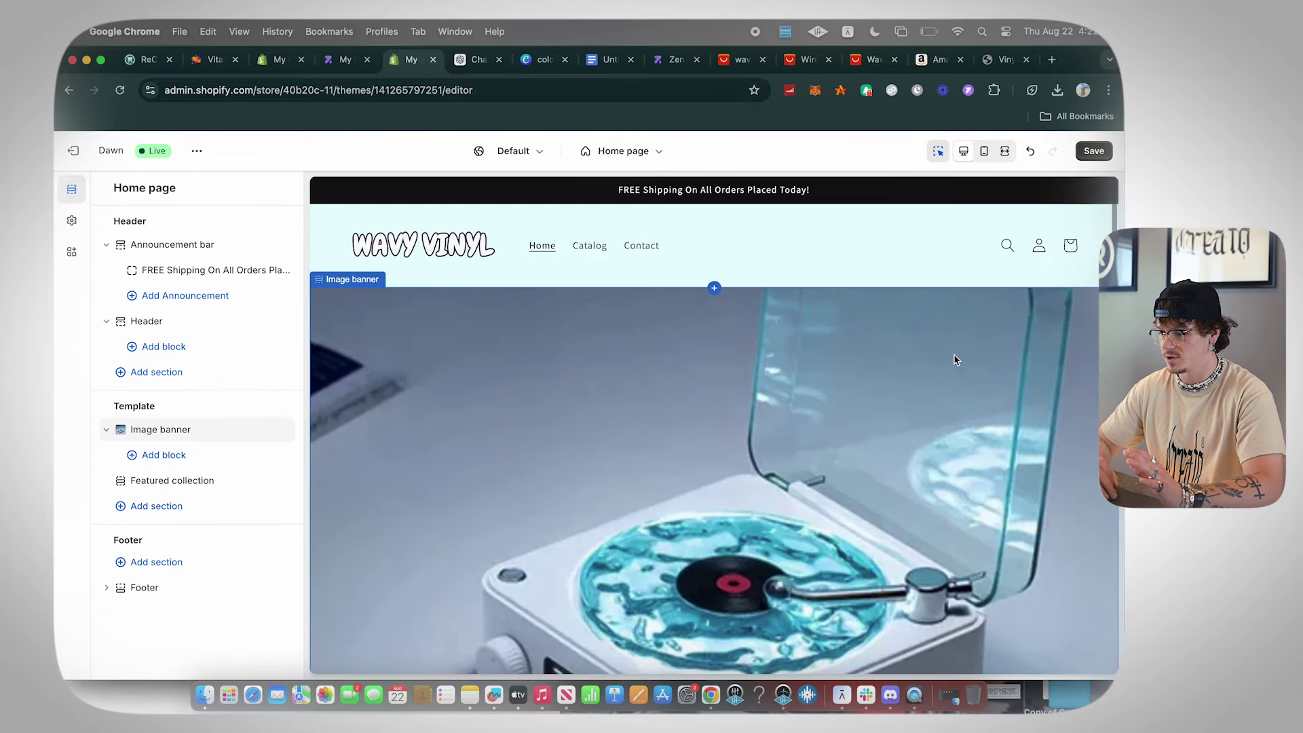
left_click(985, 152)
scroll(721, 374, "down", 2)
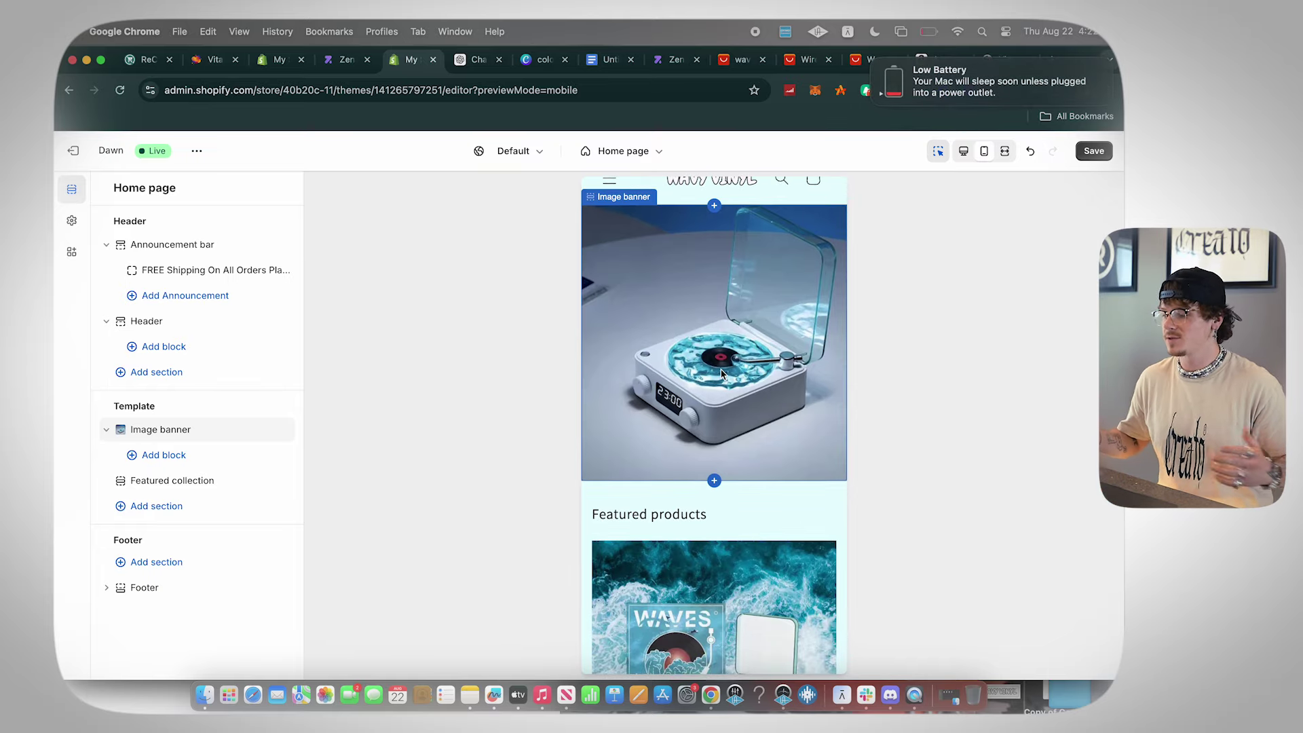
left_click(928, 31)
left_click(875, 60)
left_click(1094, 151)
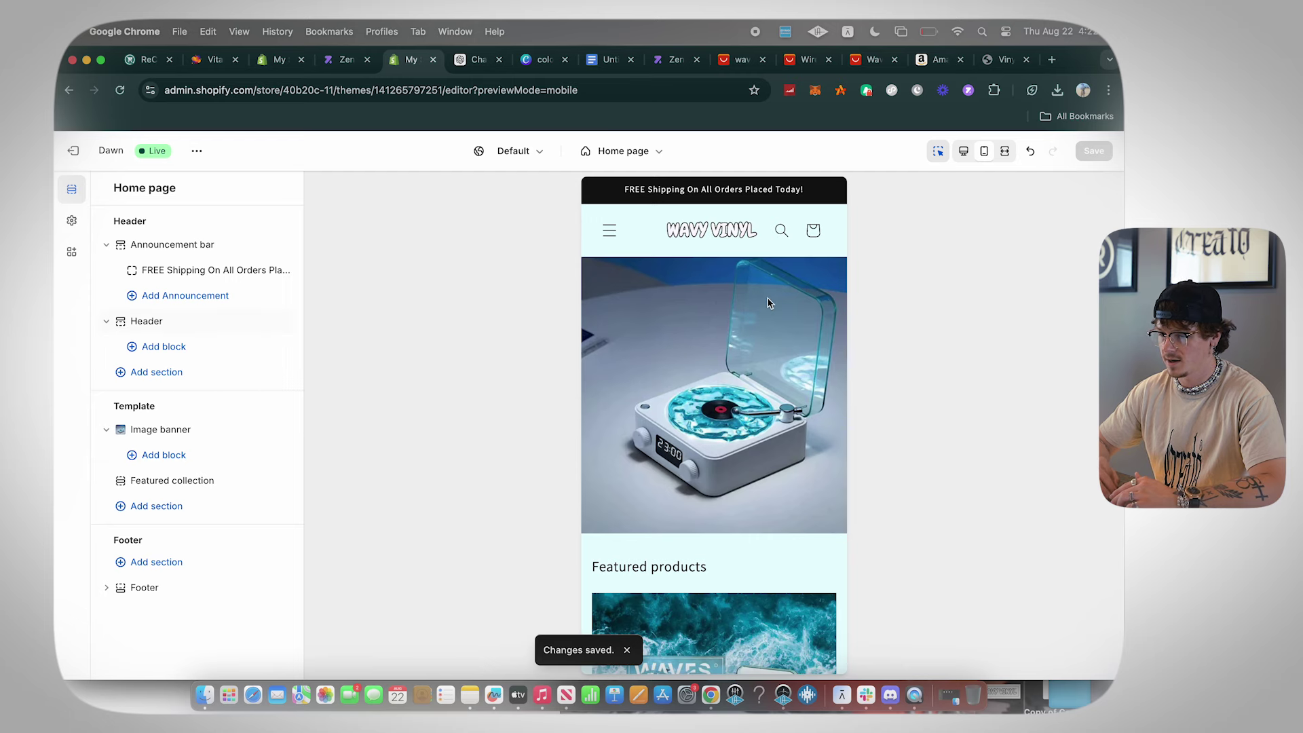
- Remove the Featured collection section from the home page template
scroll(678, 306, "down", 5)
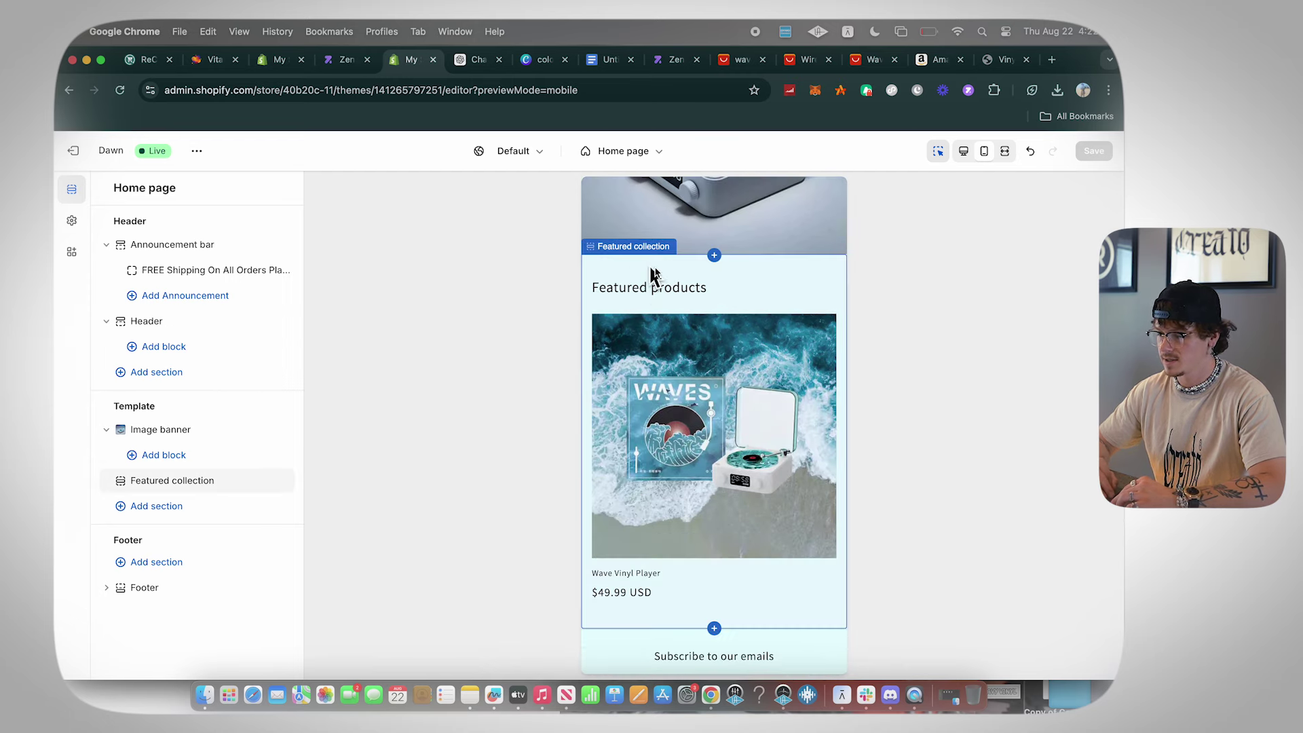
left_click(644, 282)
left_click(105, 188)
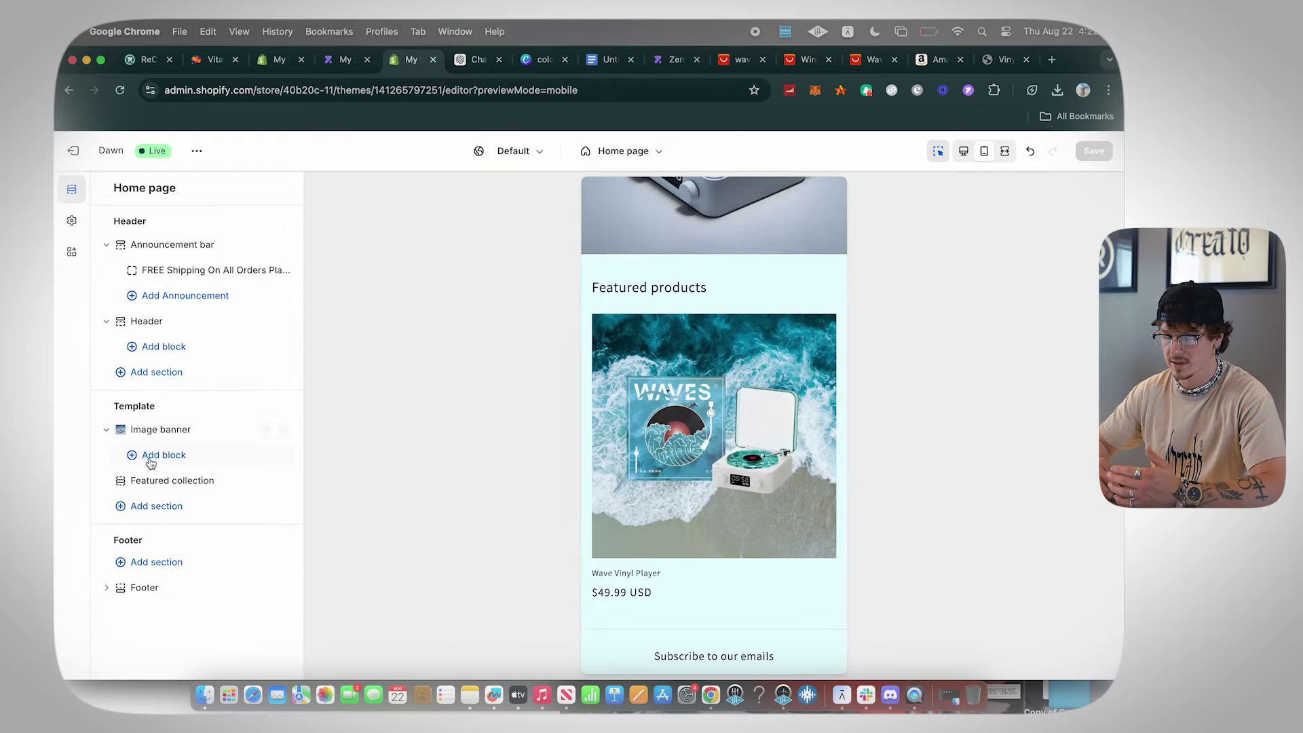
left_click(161, 432)
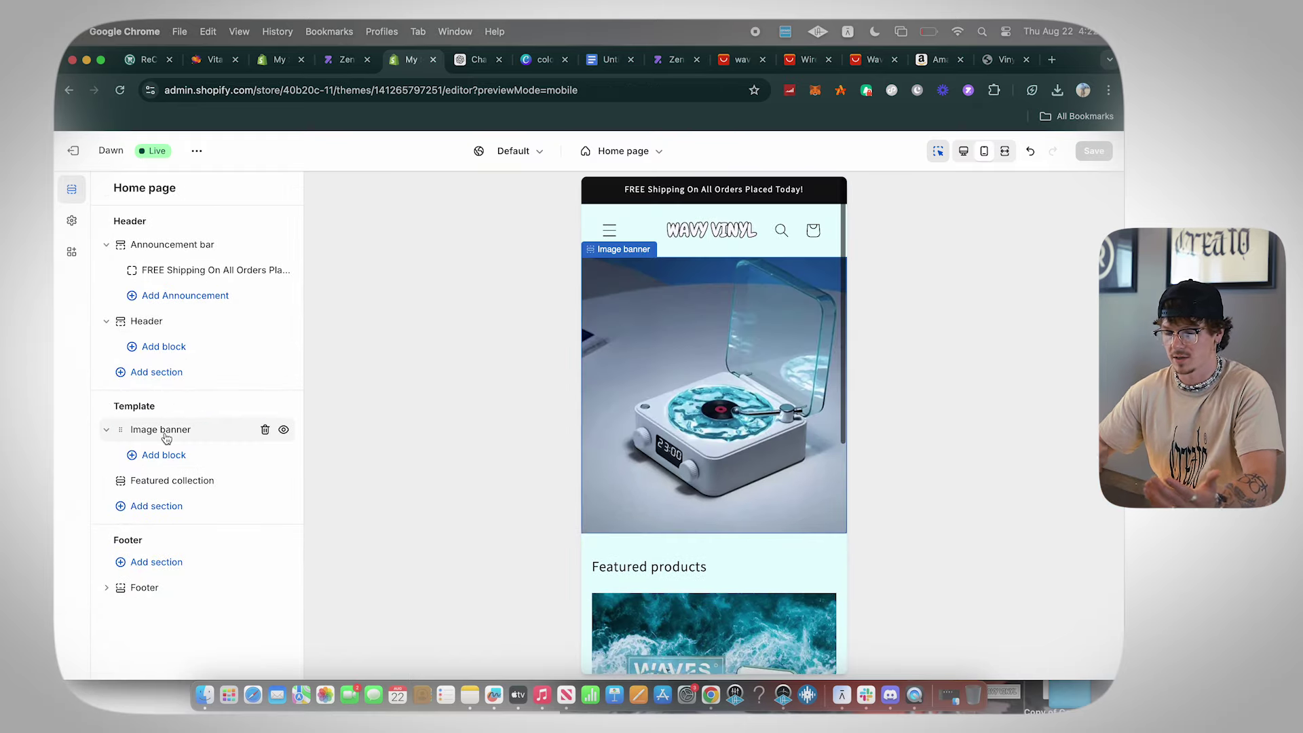
scroll(845, 508, "down", 4)
left_click(841, 508)
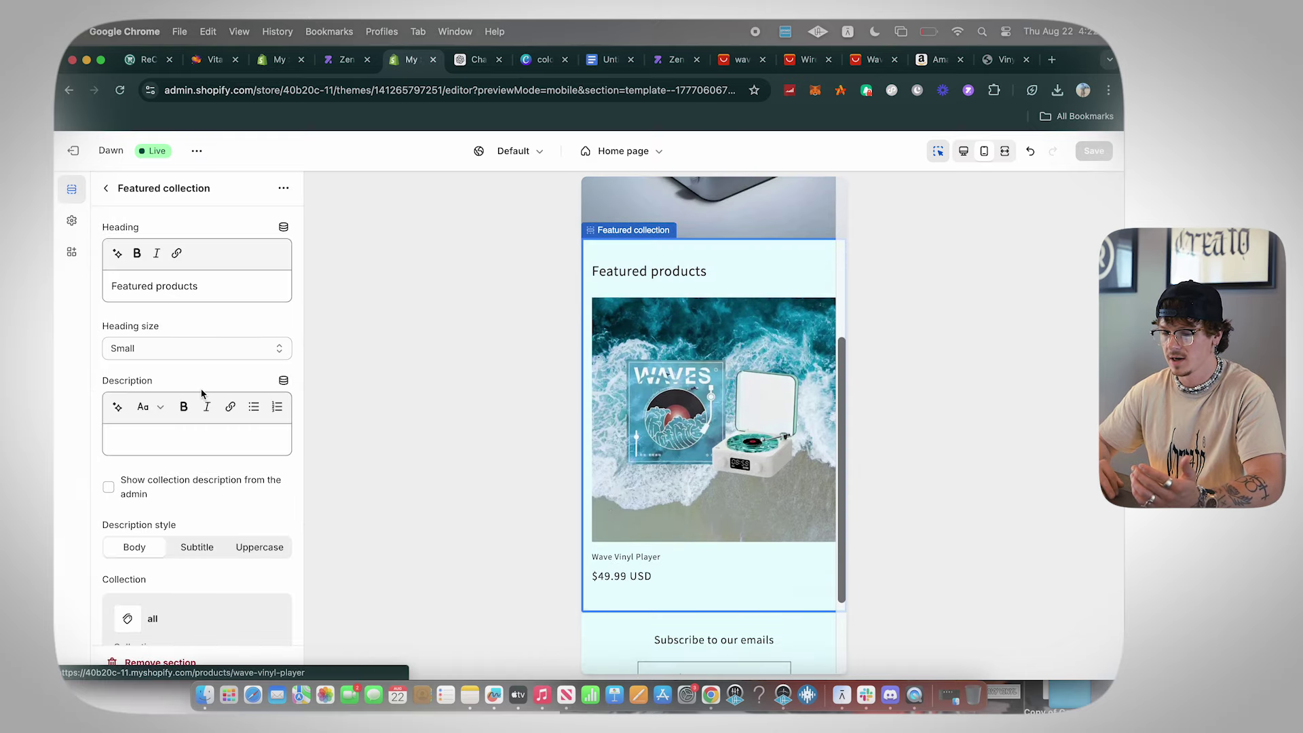
scroll(182, 422, "down", 10)
scroll(182, 422, "down", 5)
left_click(160, 663)
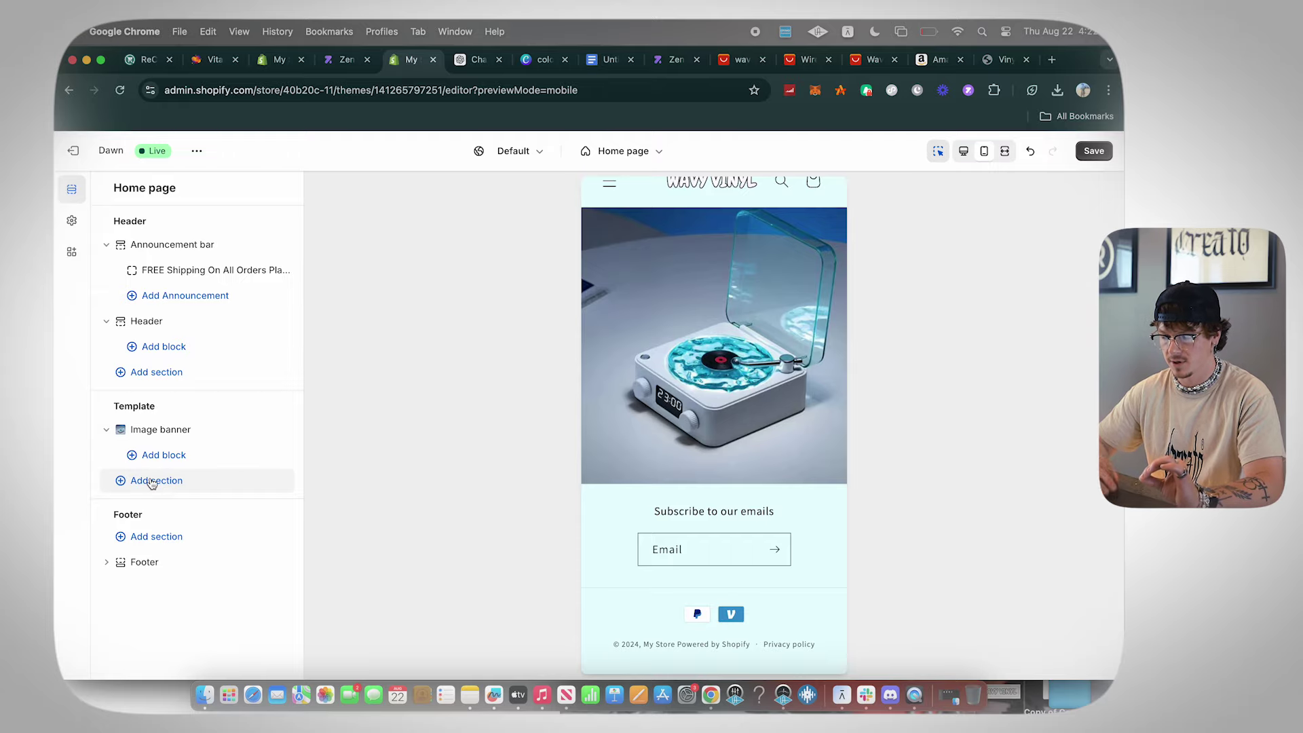
- Add a Featured product section below the image banner and assign the Wave Vinyl Player product to it
left_click(180, 479)
left_click(414, 379)
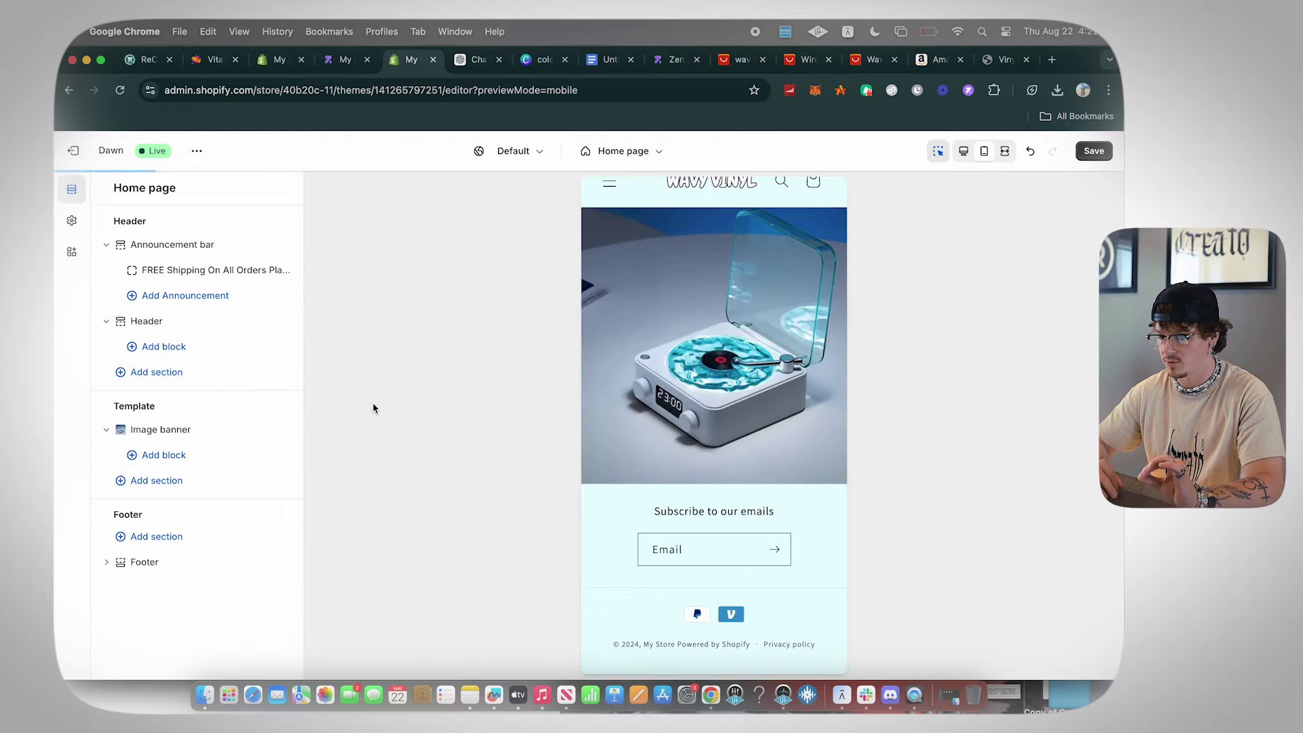
left_click(206, 341)
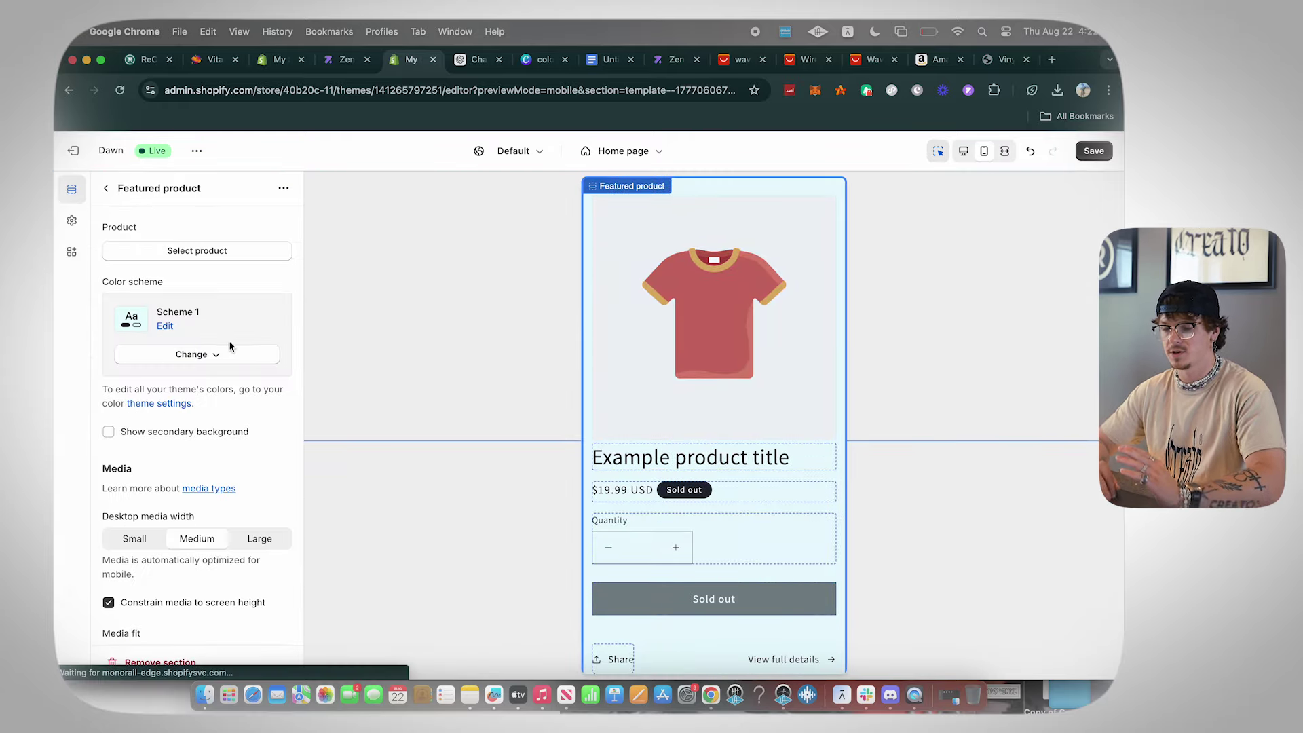
left_click(233, 248)
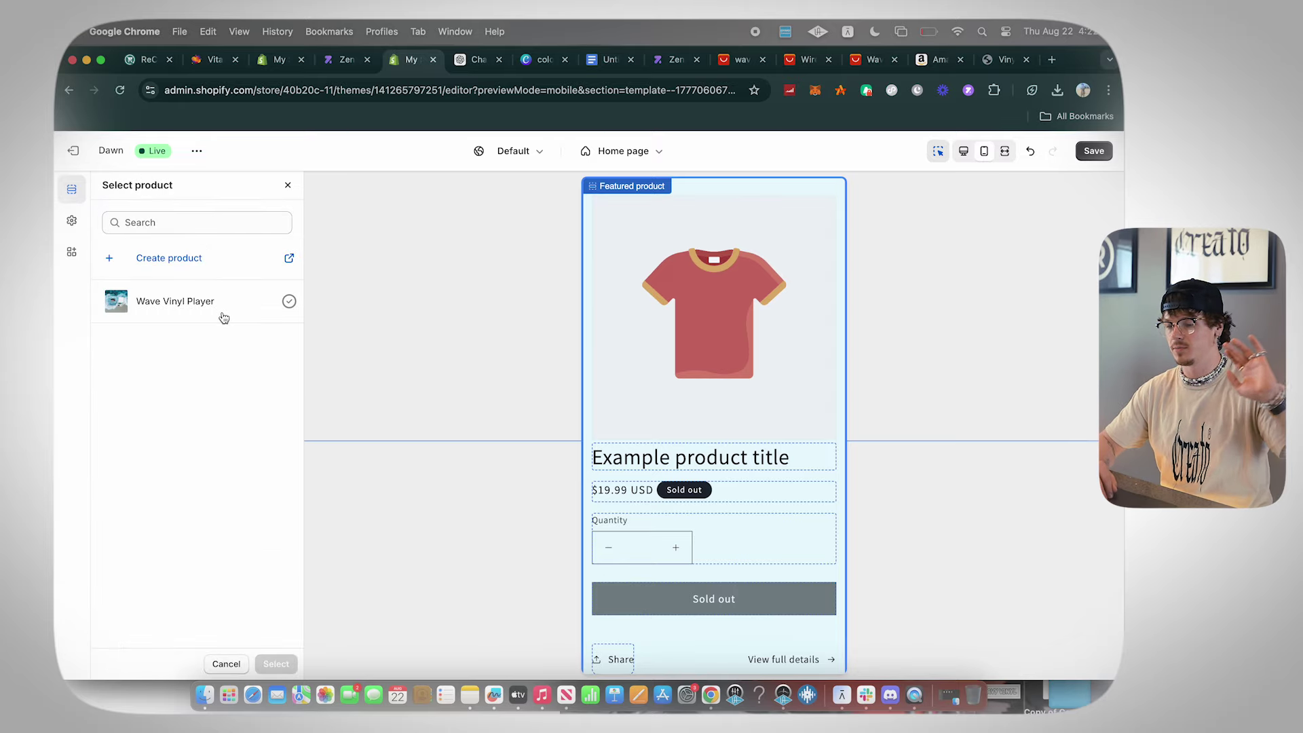
left_click(289, 301)
left_click(274, 668)
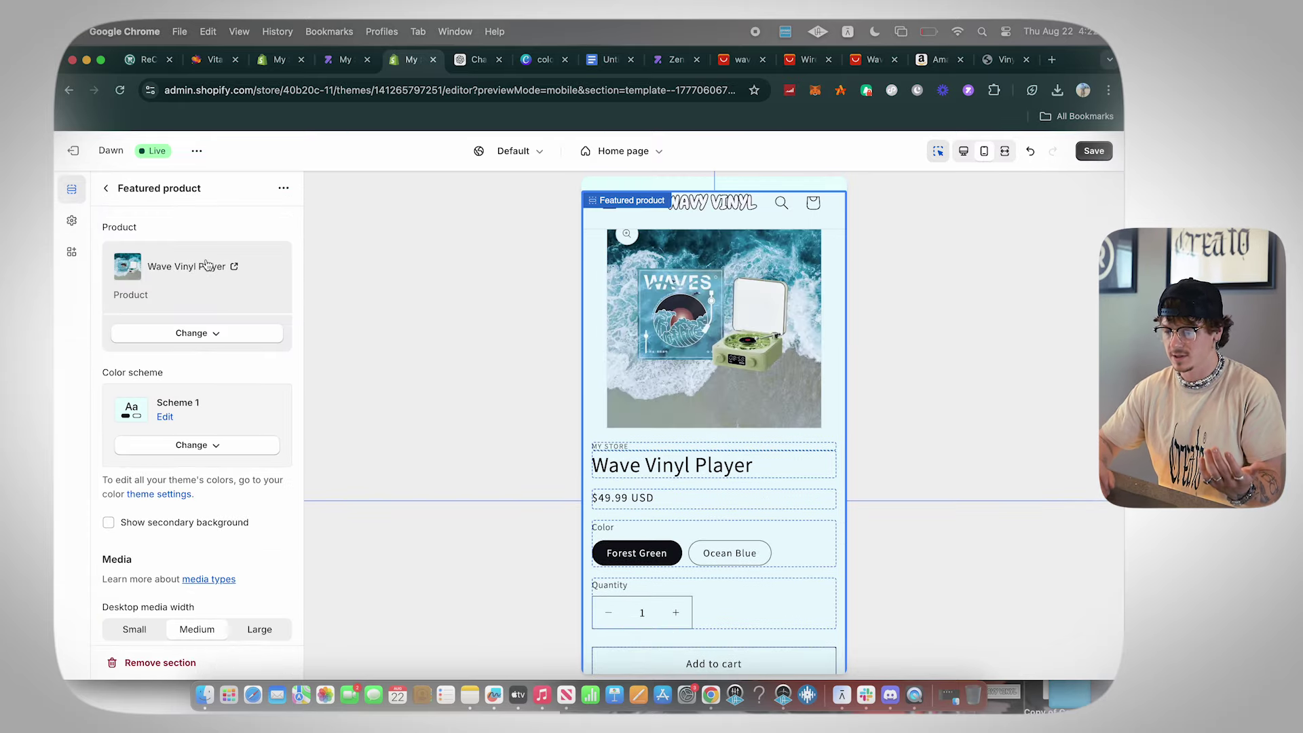
- Set the Featured product section's color scheme to Scheme 2 and save the changes
left_click(112, 195)
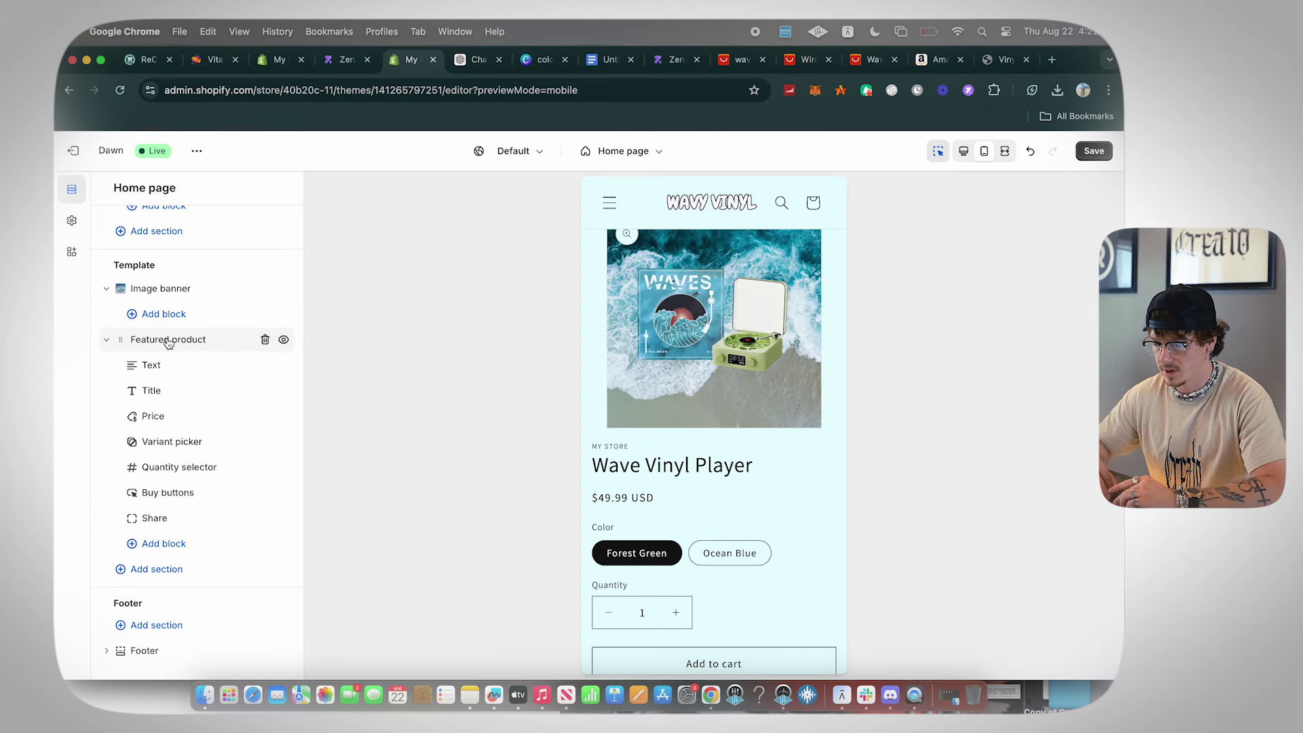
left_click(163, 339)
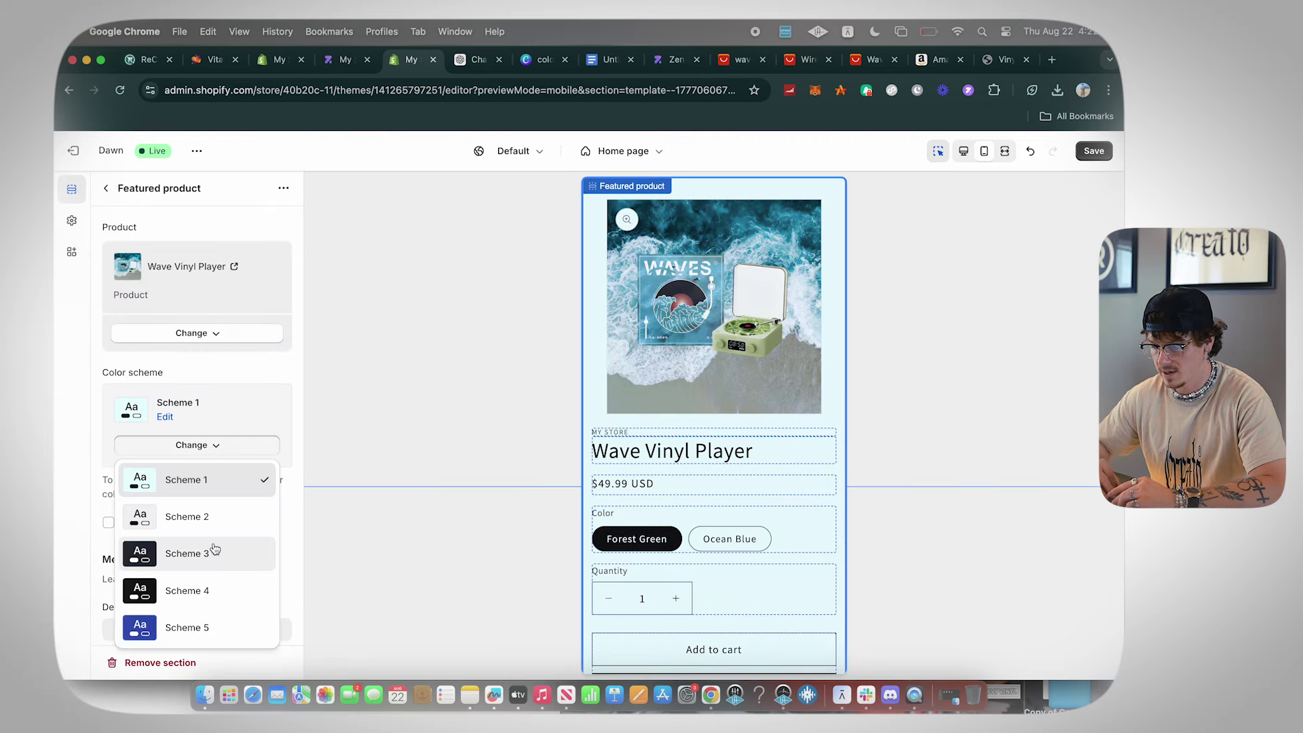
left_click(219, 516)
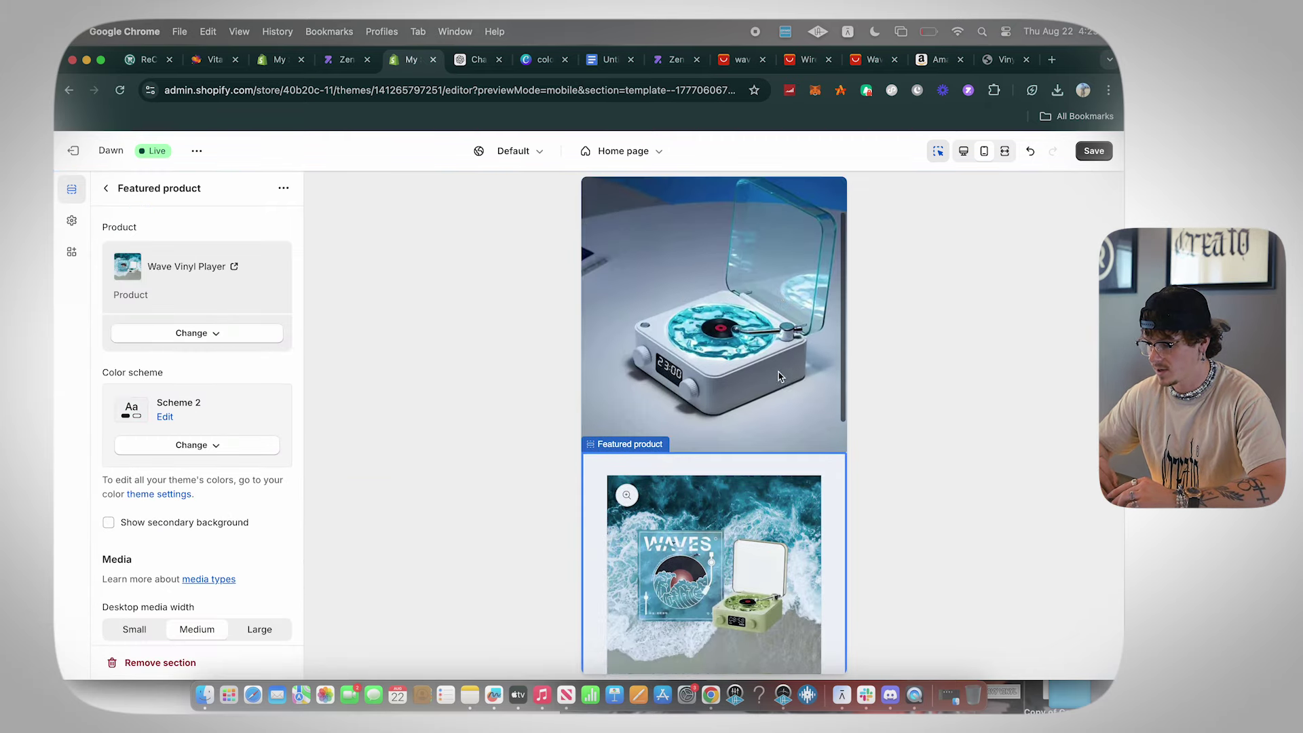
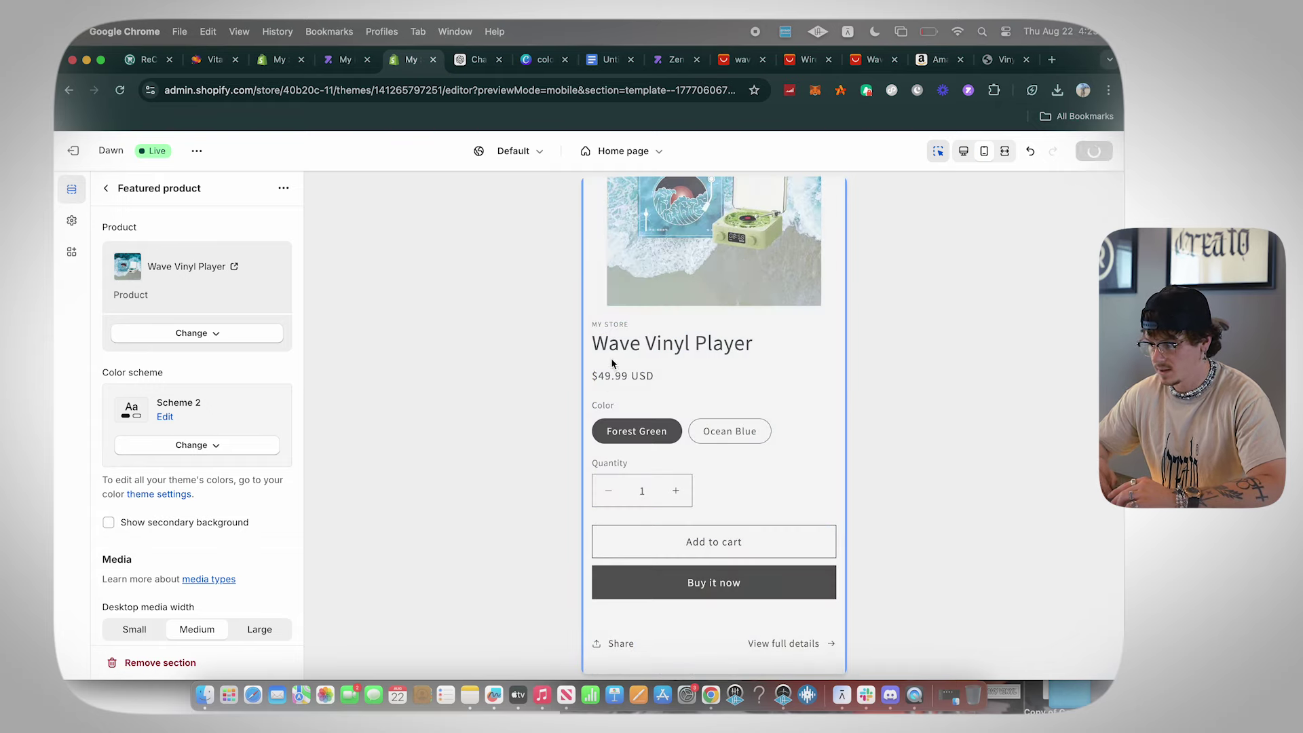
- Remove the vendor text block above the product title in the Featured product section and save the theme
left_click(643, 326)
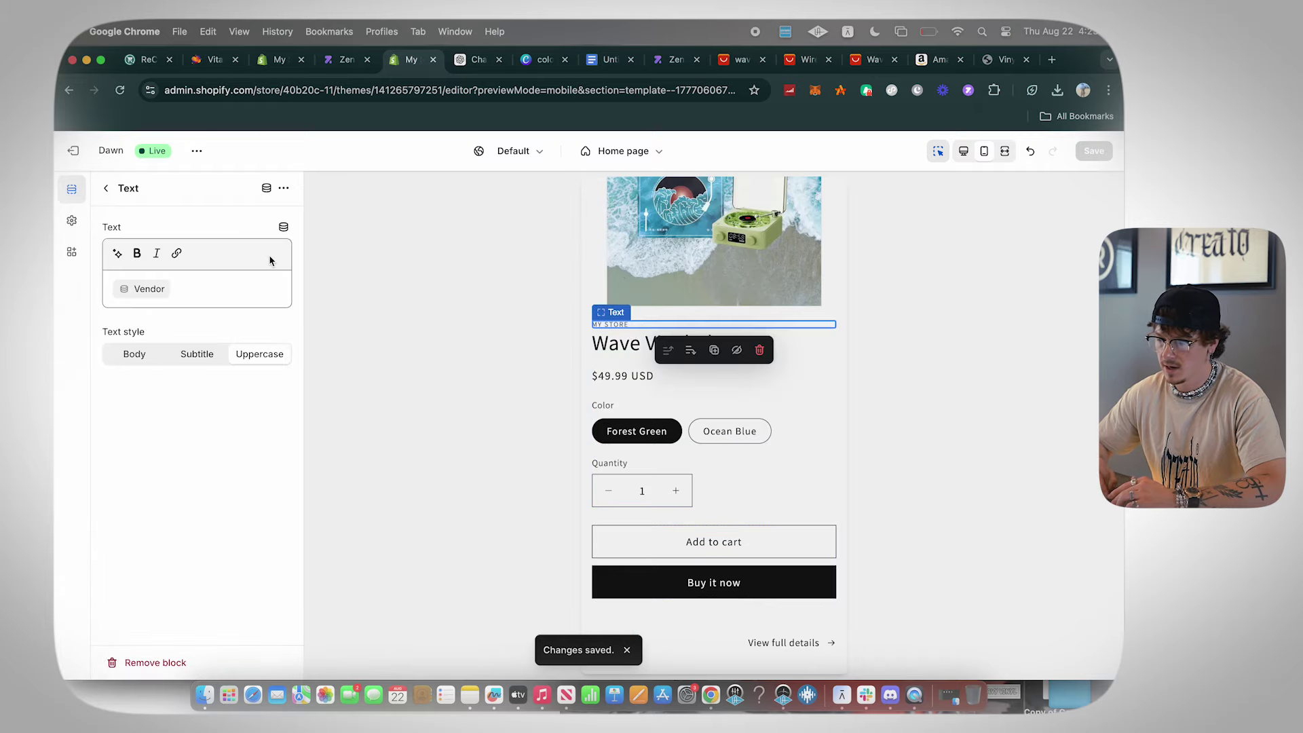
left_click(759, 347)
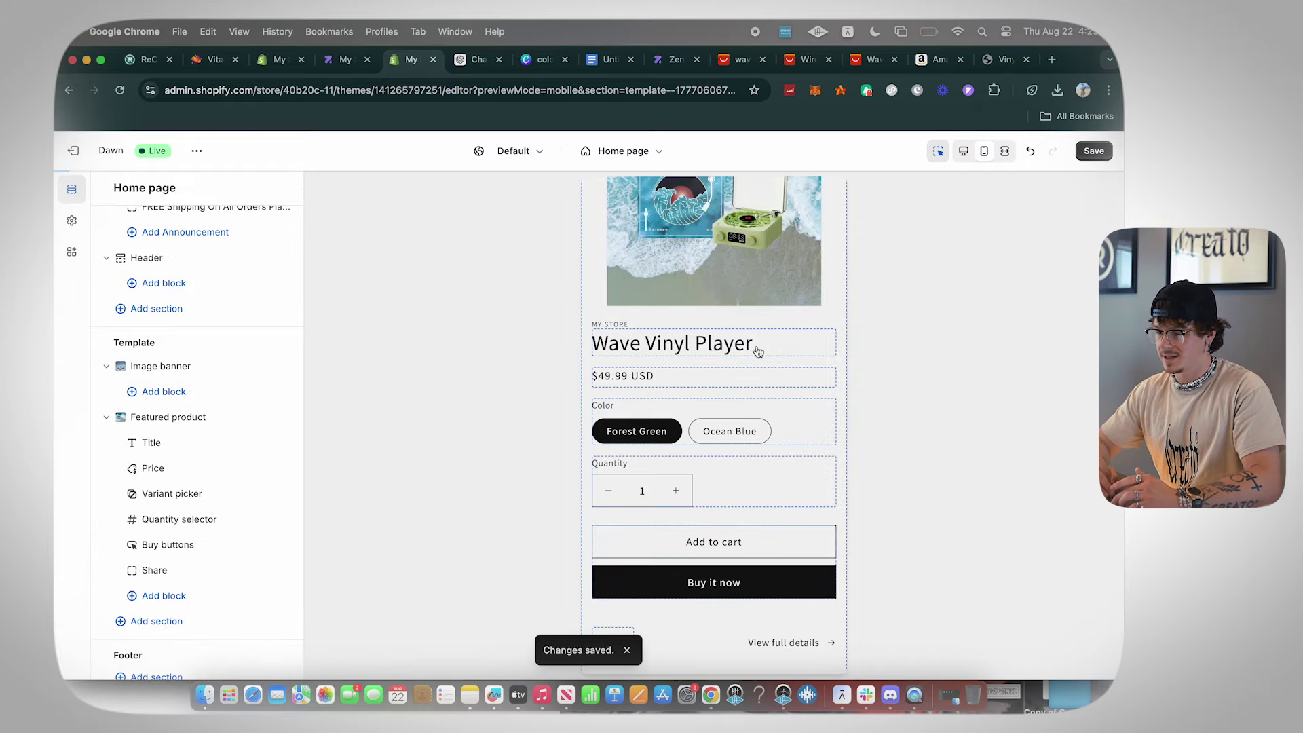
left_click(1094, 154)
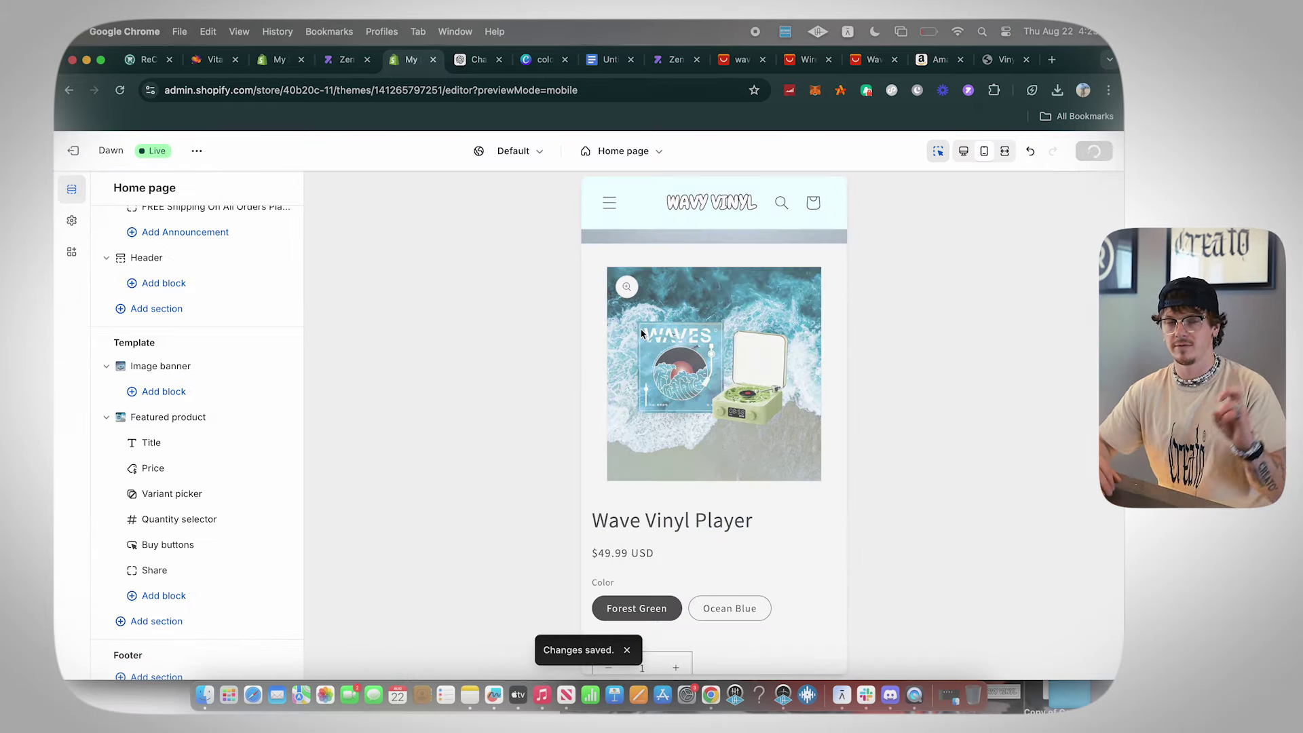
- Add a Collapsible content section below the Featured product section on the home page
scroll(642, 332, "down", 4)
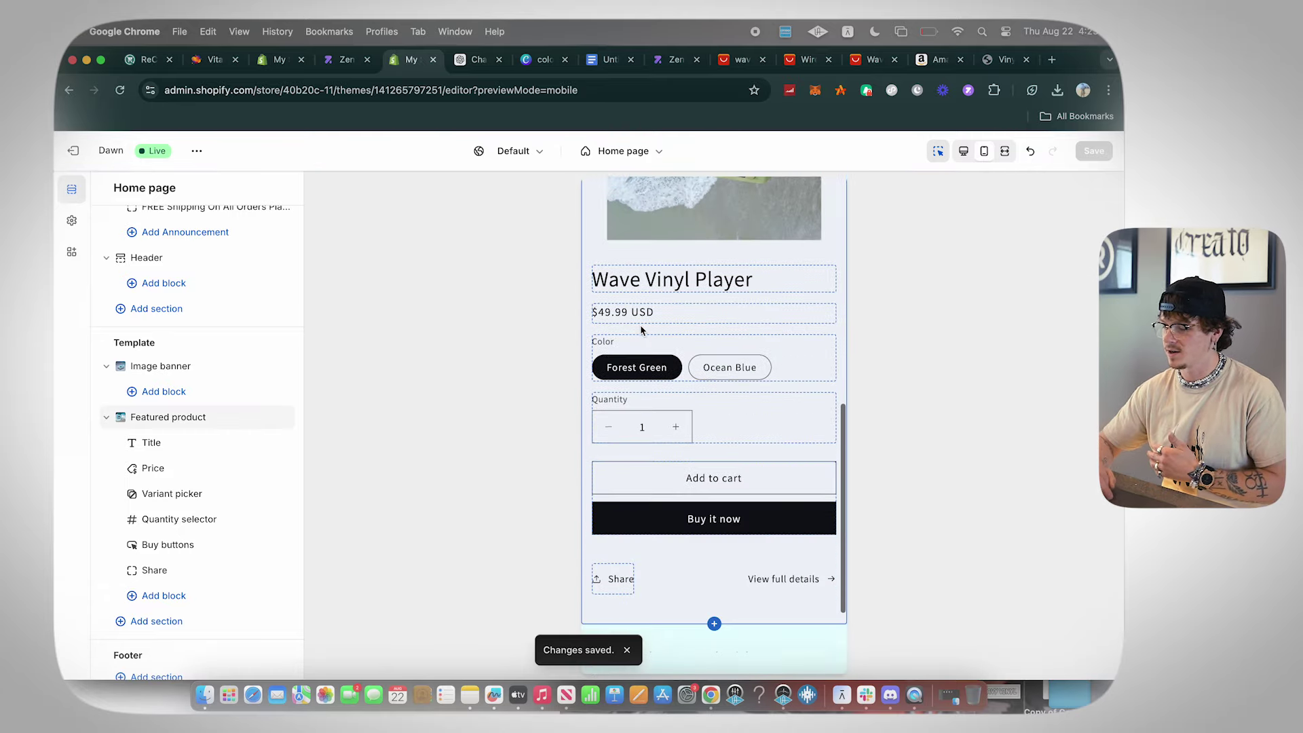
scroll(641, 326, "down", 2)
scroll(640, 326, "up", 2)
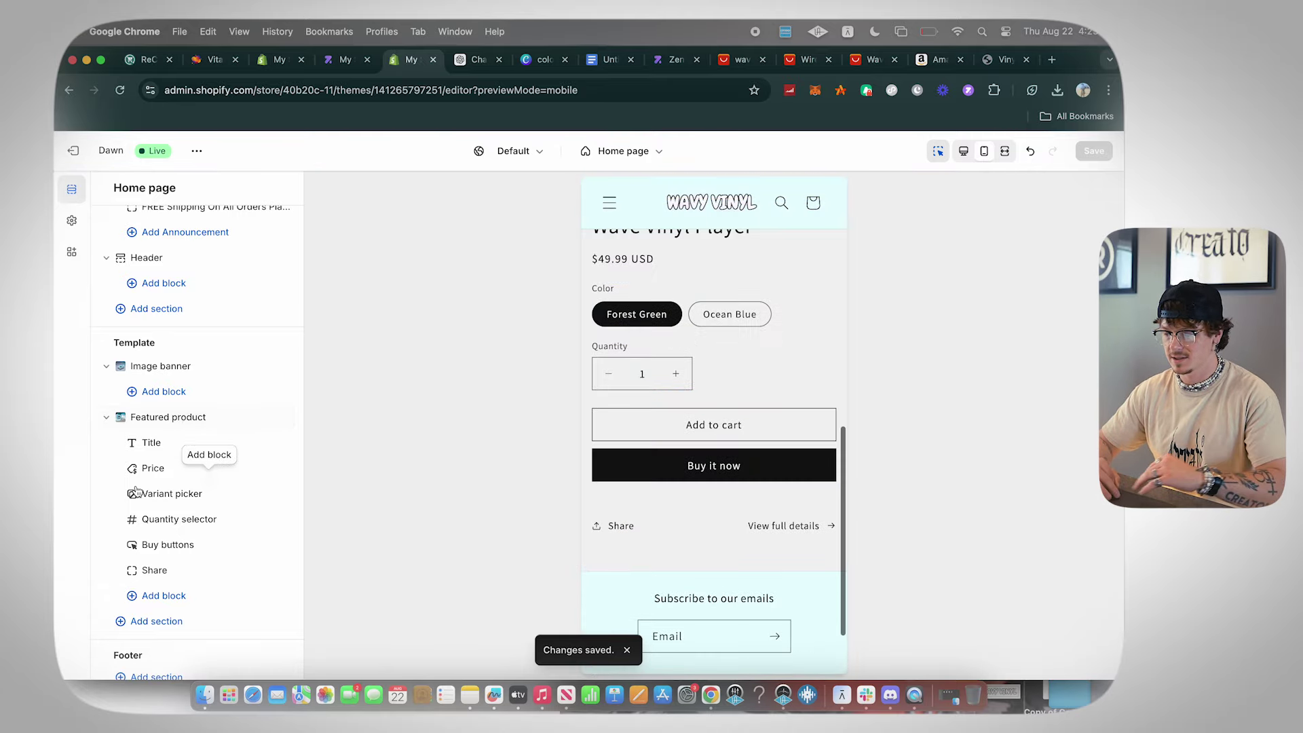
scroll(135, 490, "down", 2)
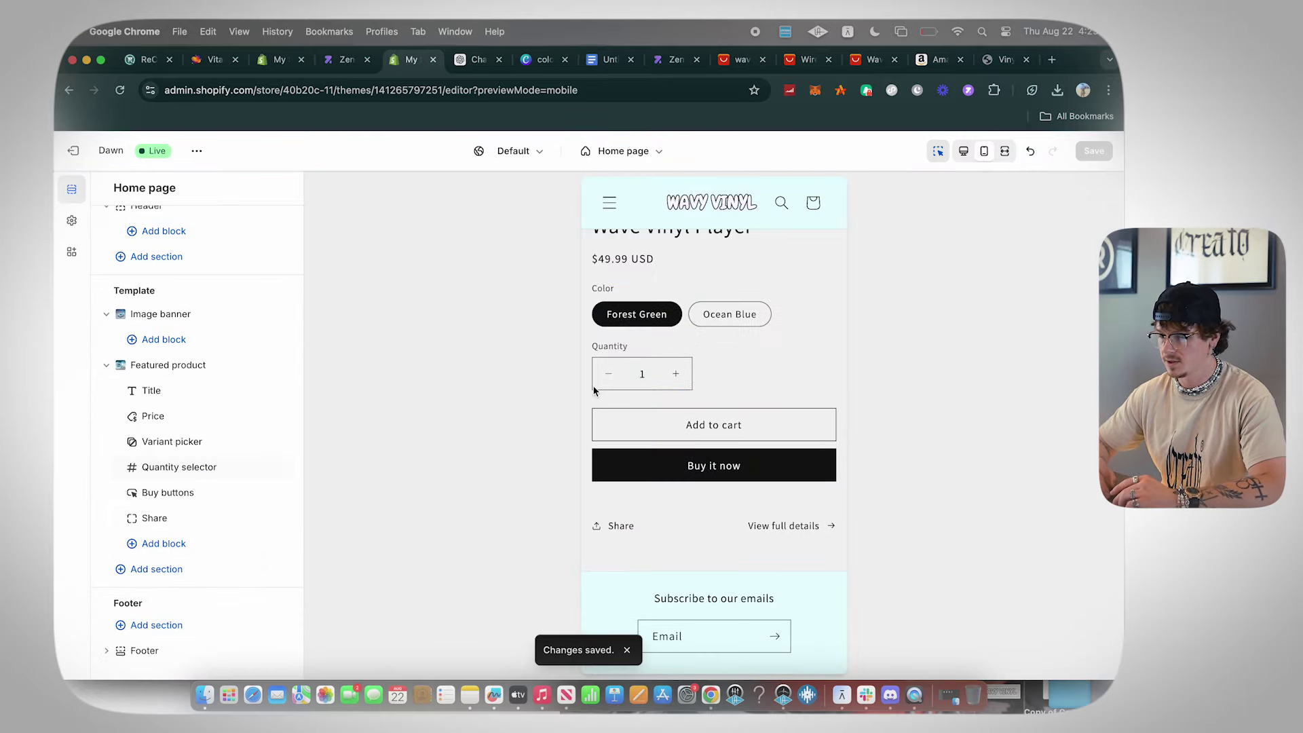
left_click(160, 569)
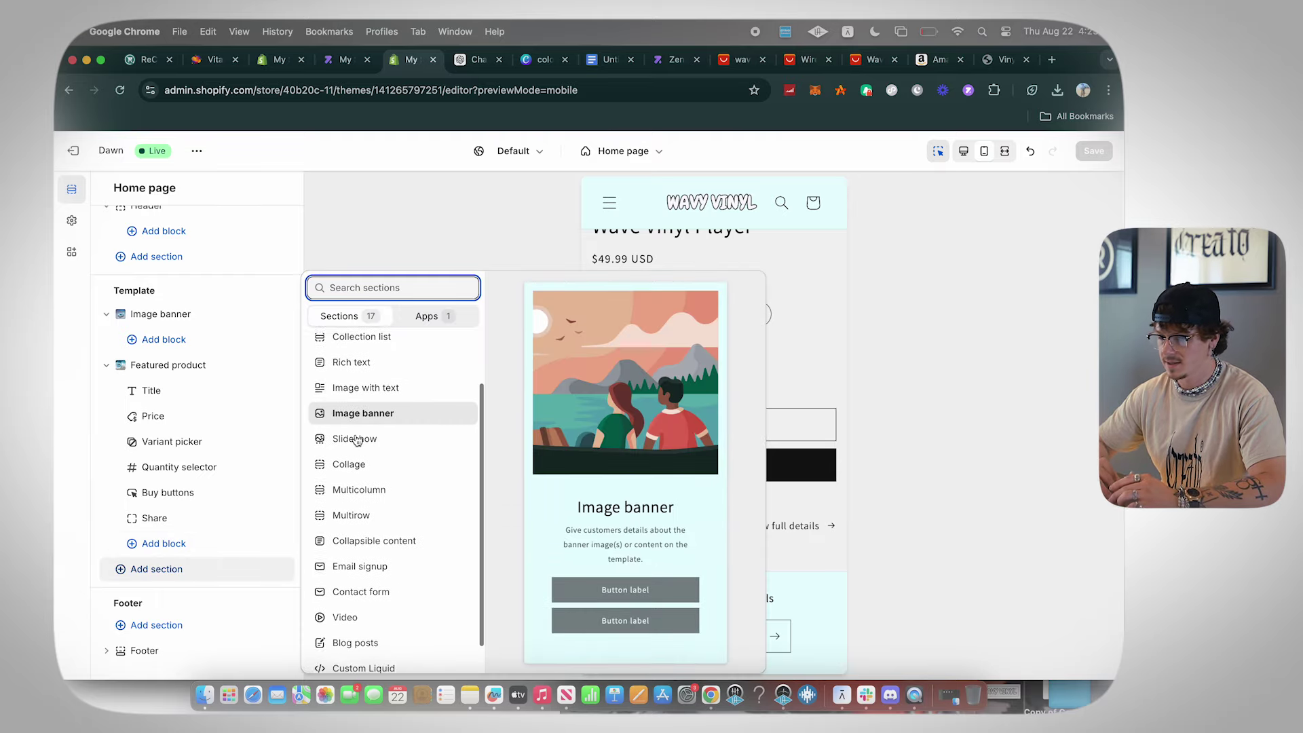
scroll(358, 444, "down", 1)
scroll(374, 537, "down", 1)
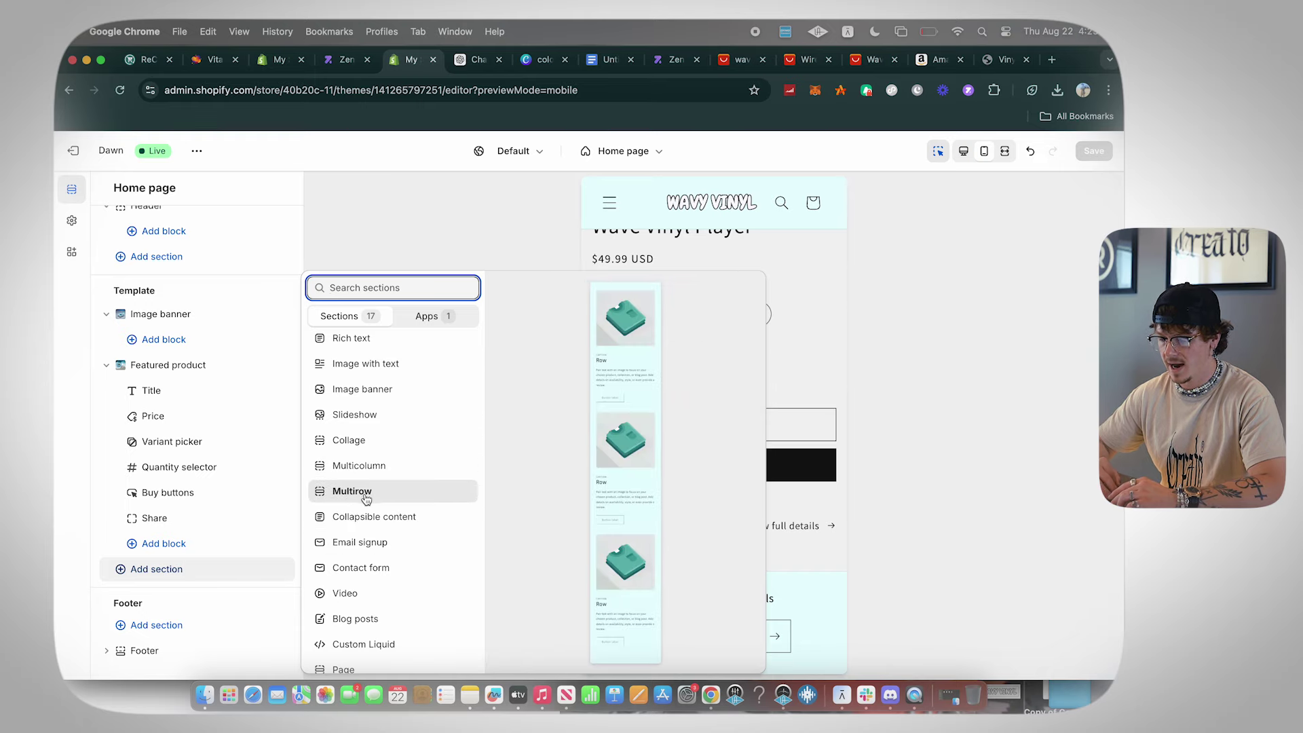
left_click(372, 520)
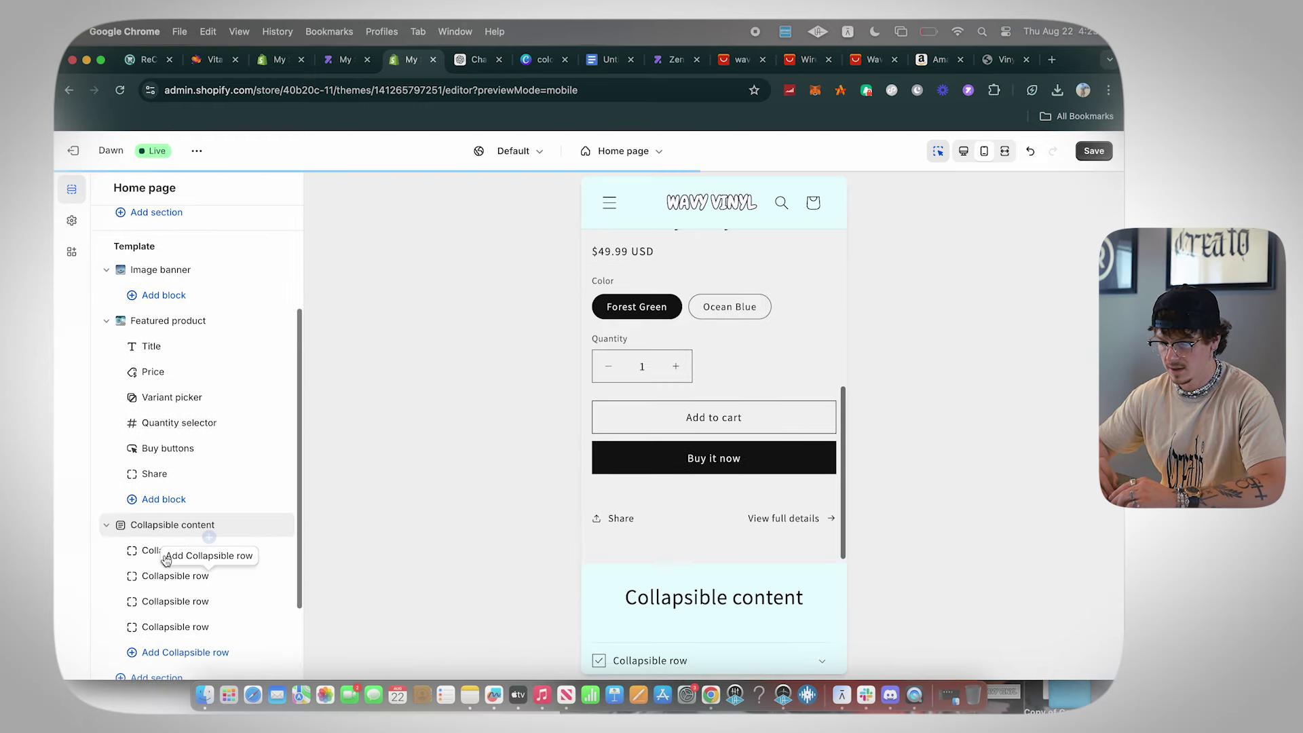
- Replace the Collapsible content section's heading with "Why Go Wavy???"
left_click_drag(197, 484, 174, 465)
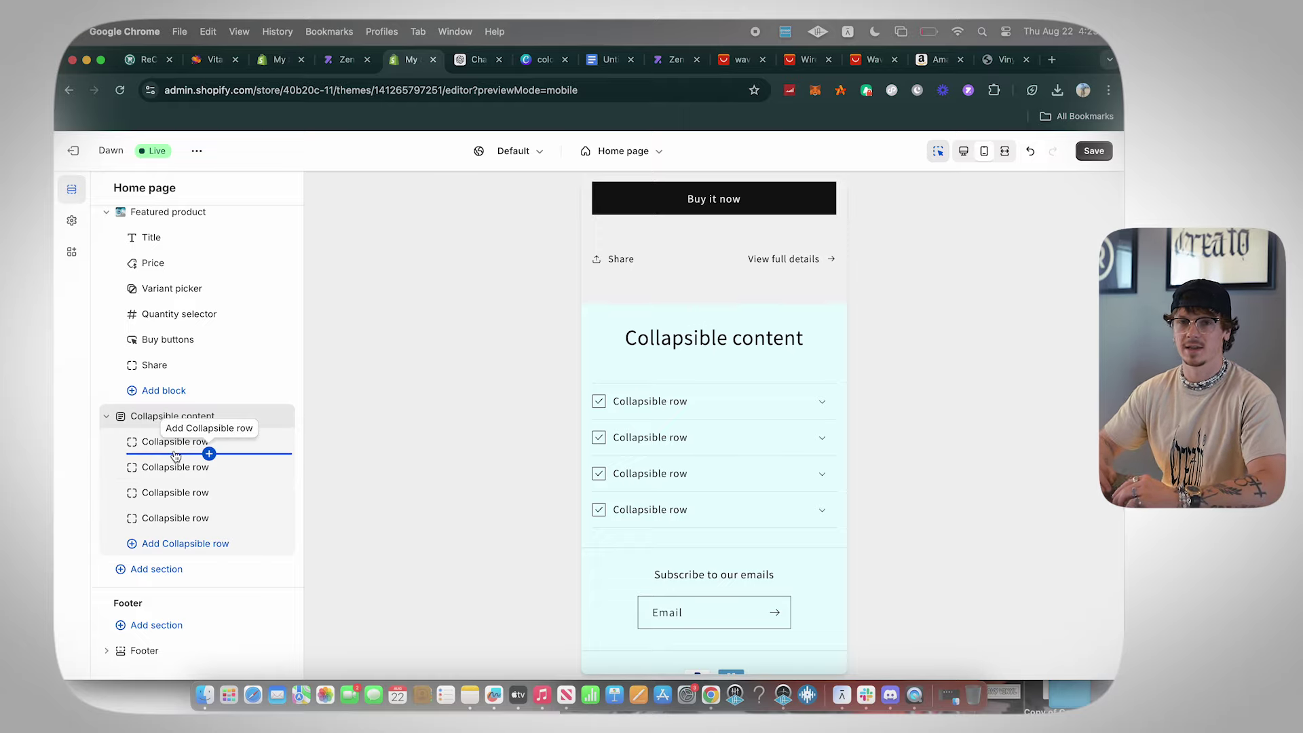
left_click(175, 452)
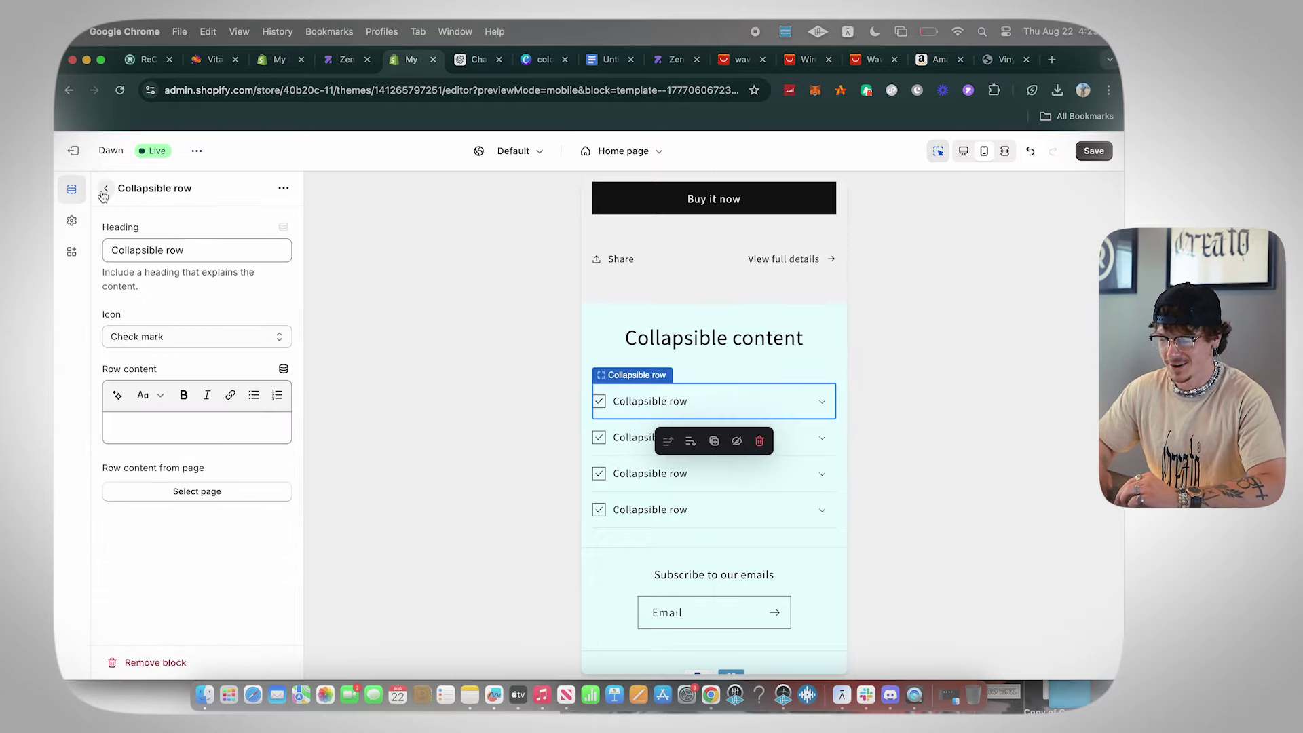
left_click(105, 188)
left_click(185, 416)
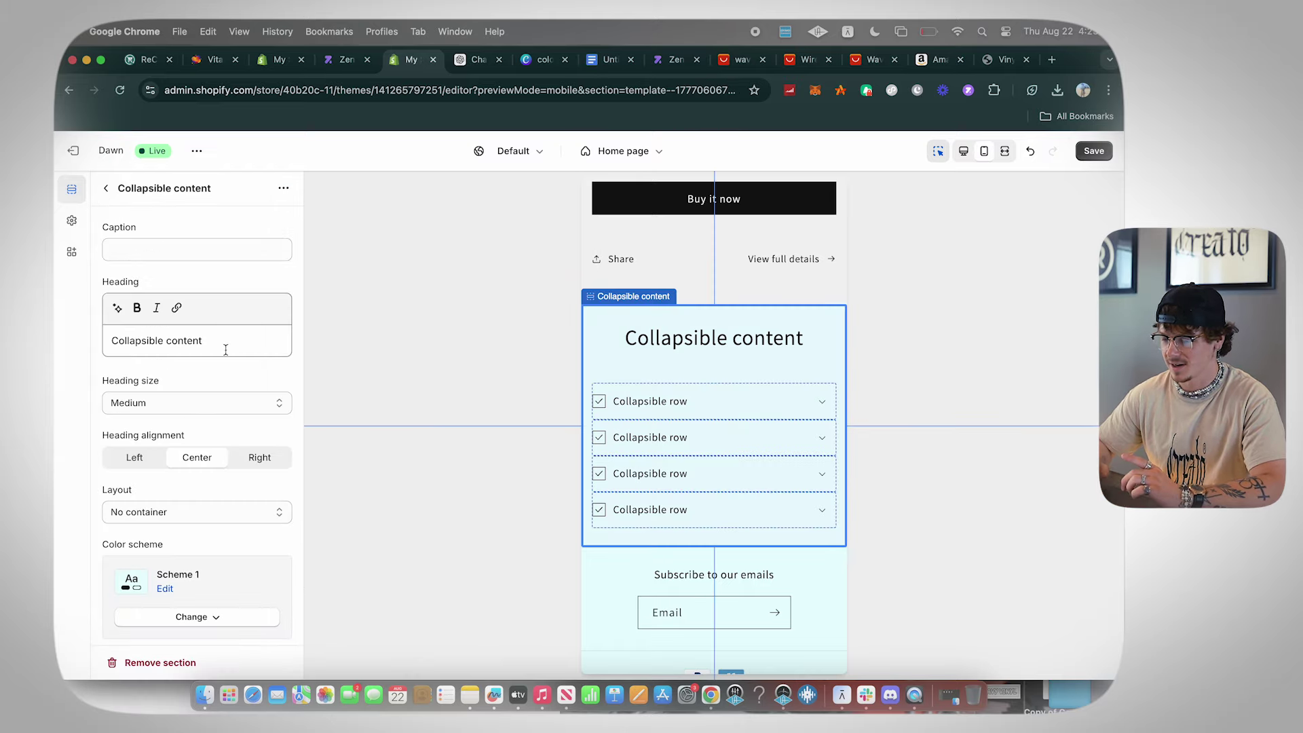
left_click(106, 189)
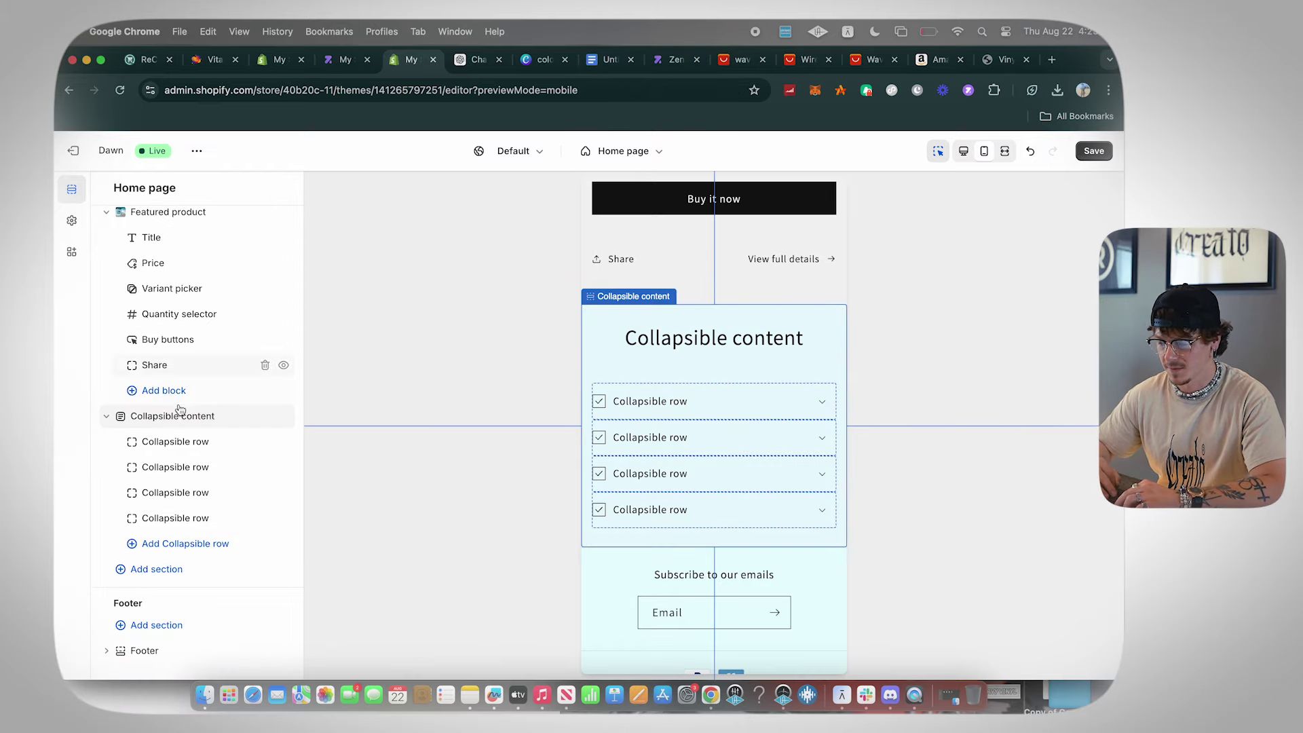
left_click(179, 442)
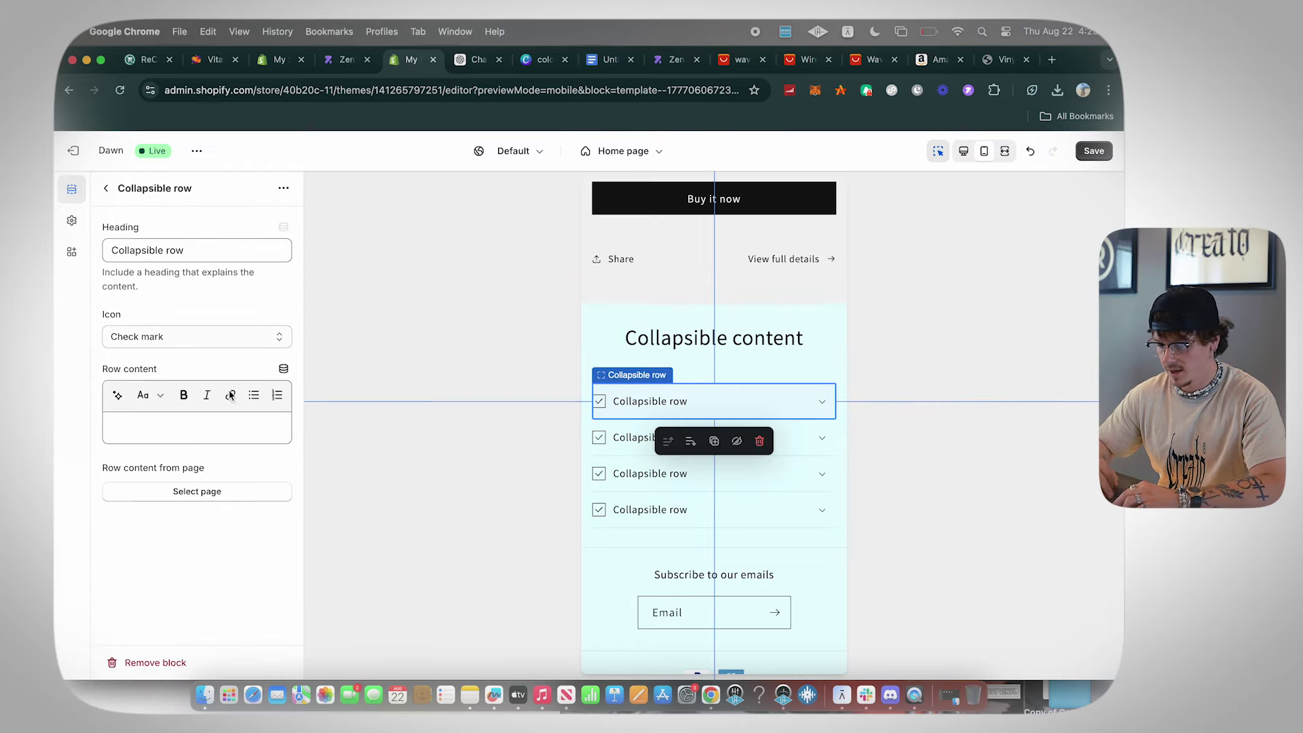
left_click(106, 189)
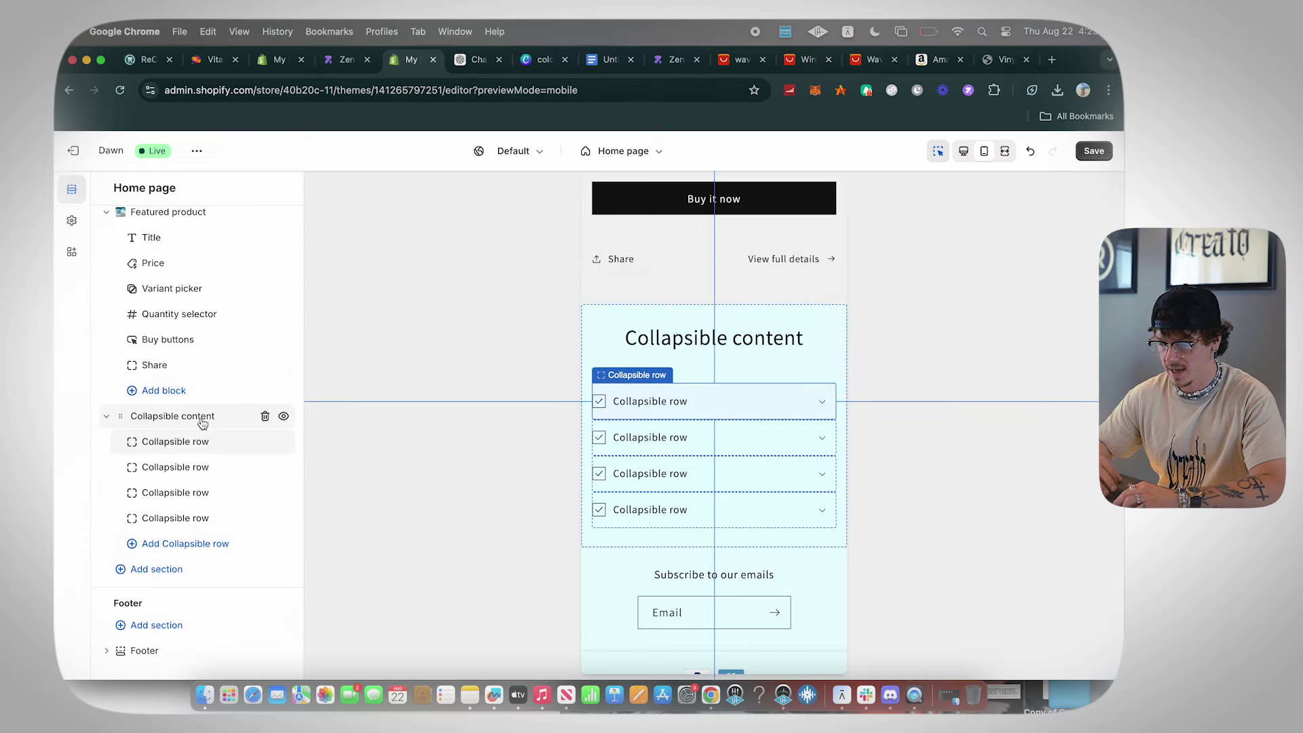
left_click(187, 415)
left_click(207, 348)
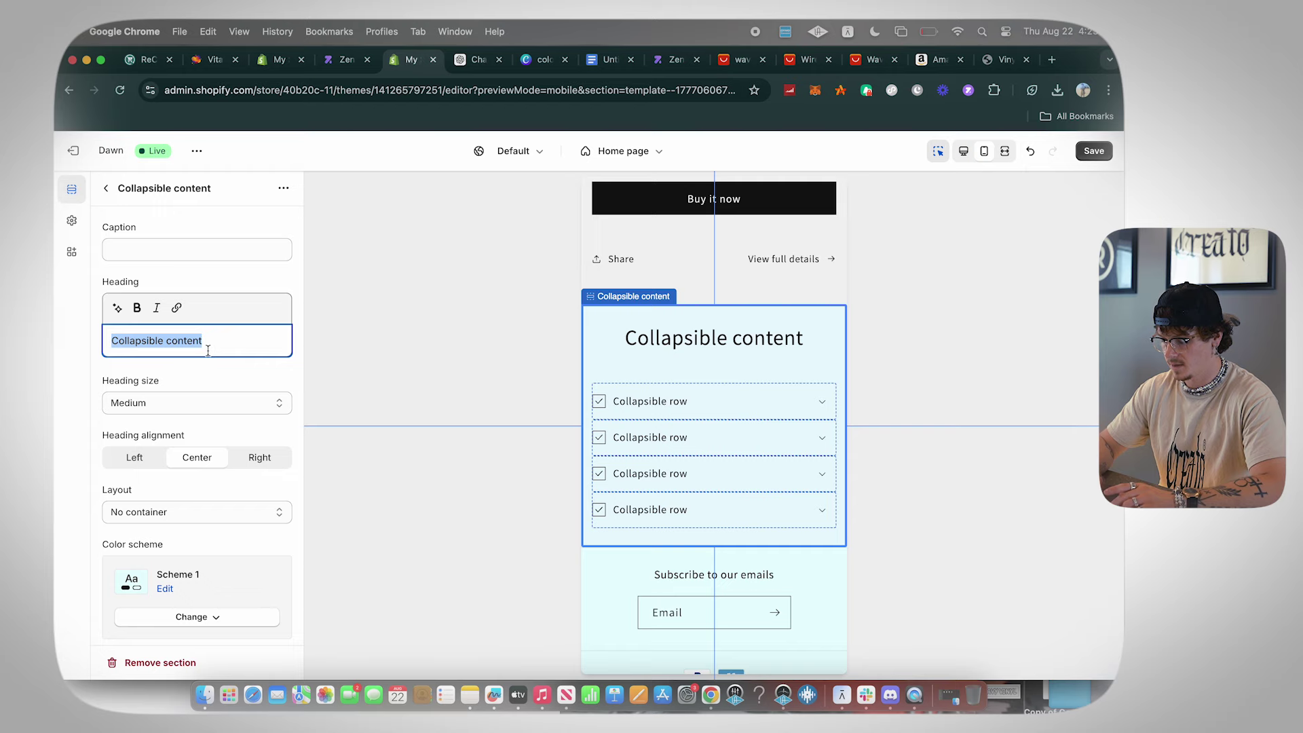
key("BackSpace")
type("Why")
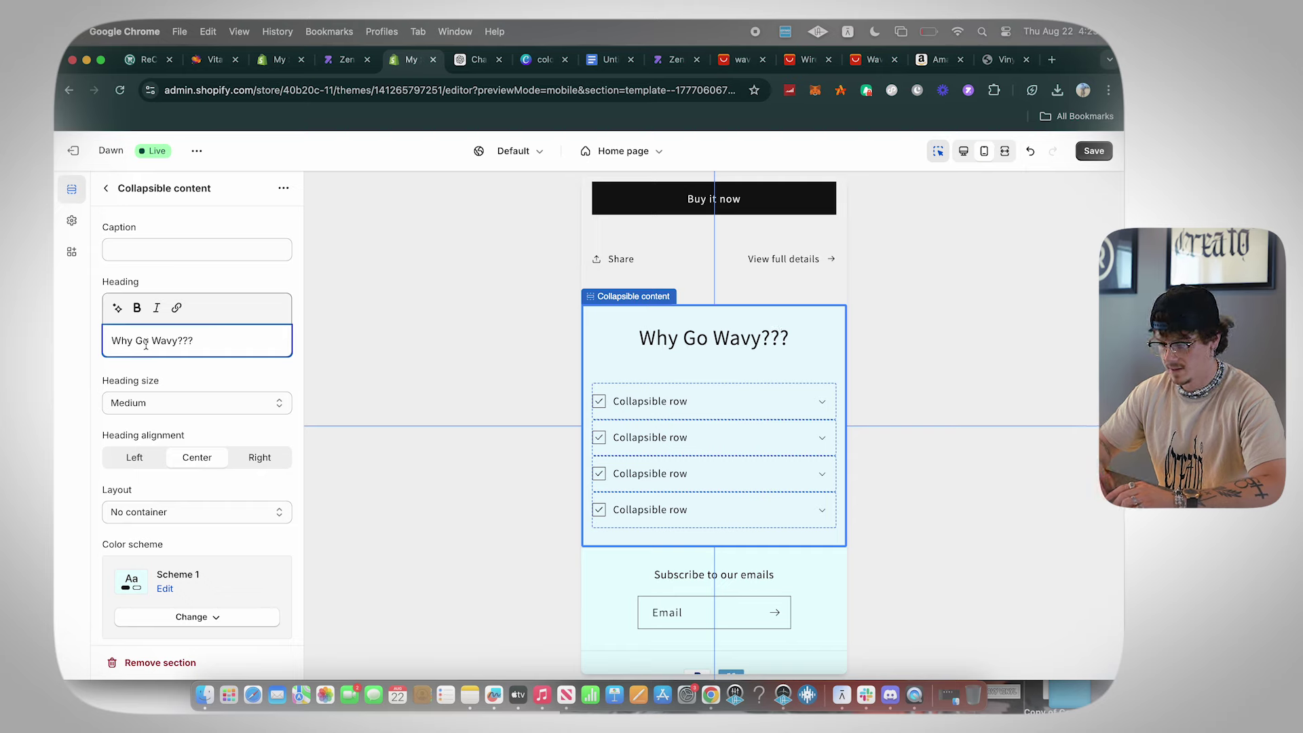
- Change the Collapsible content heading to "Why Get Wavy???", set the section's color scheme to Scheme 4, and save
type("Get")
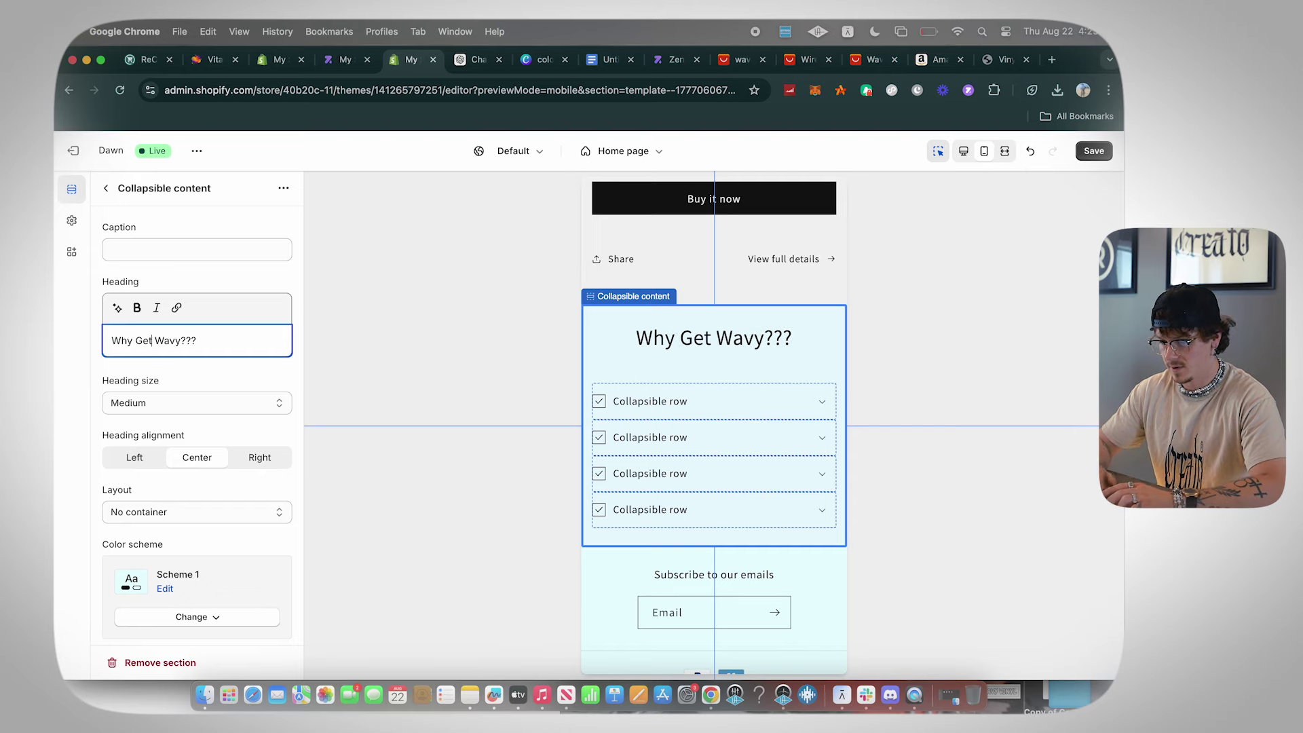
left_click(1094, 150)
scroll(228, 372, "down", 3)
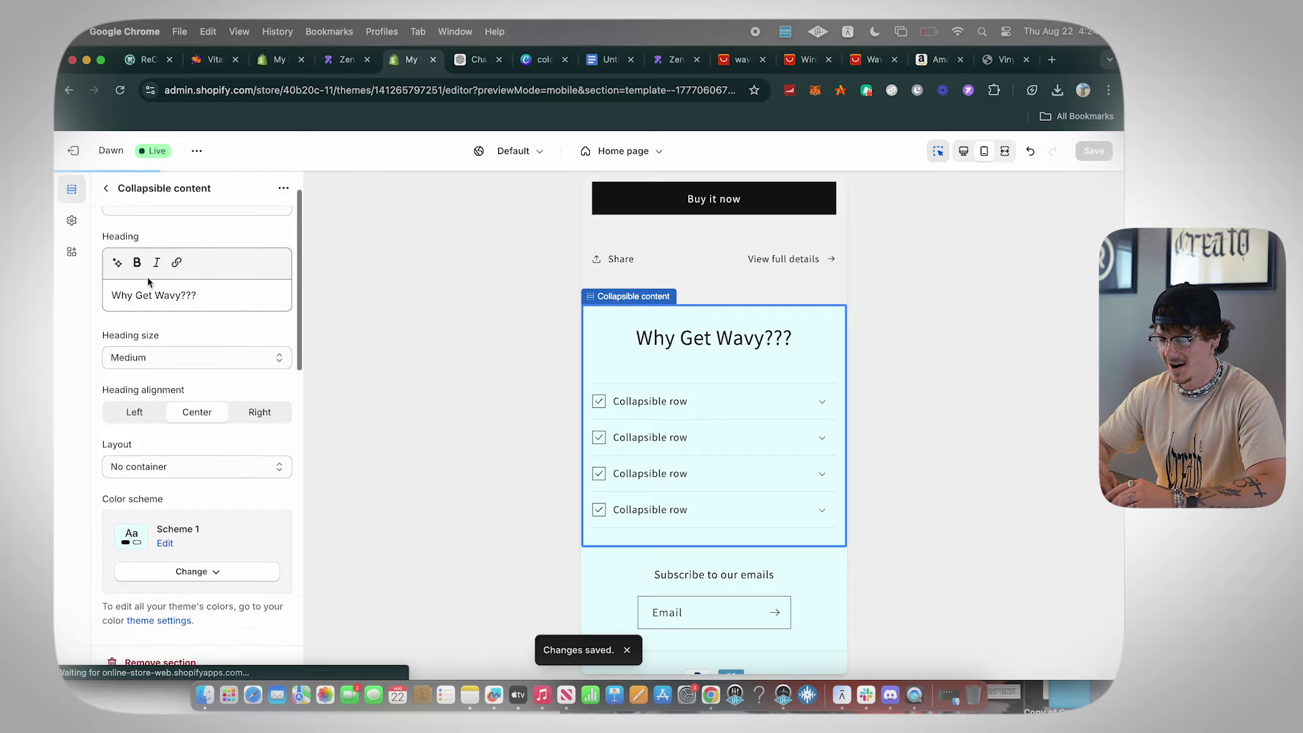
left_click(197, 526)
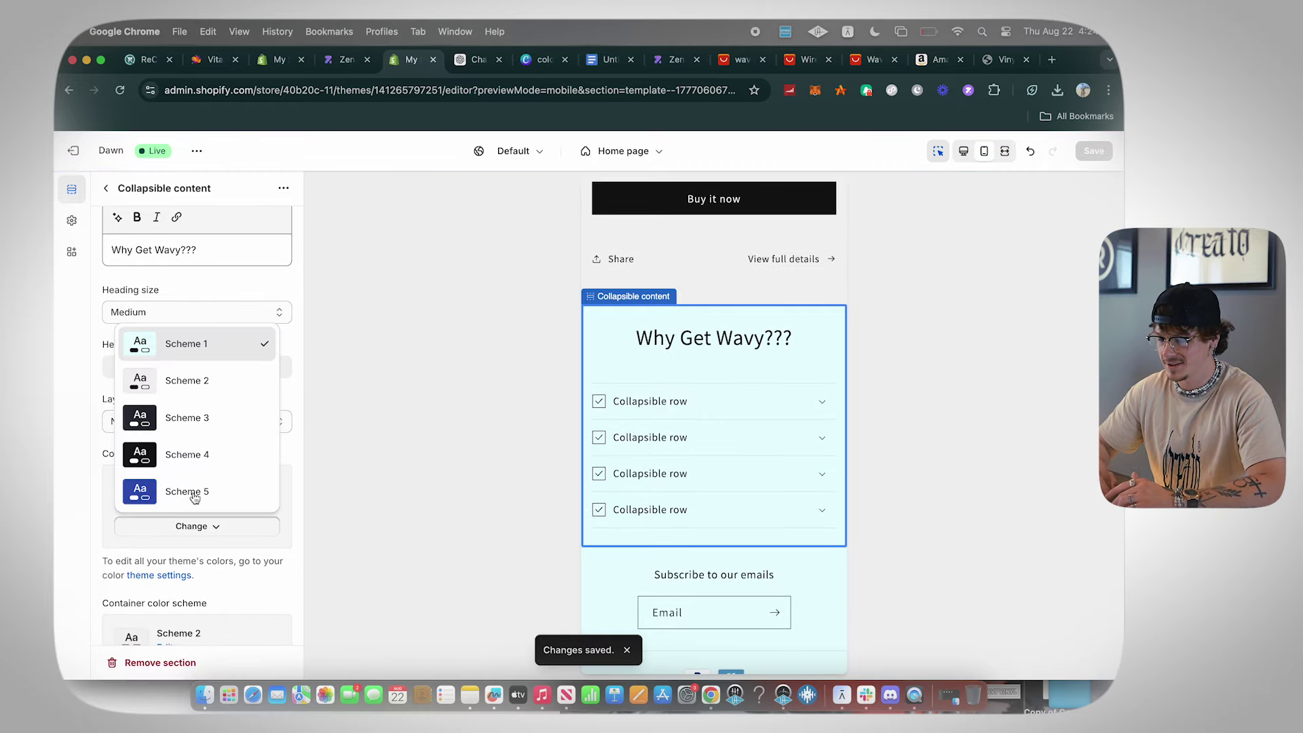
left_click(173, 455)
left_click(1098, 152)
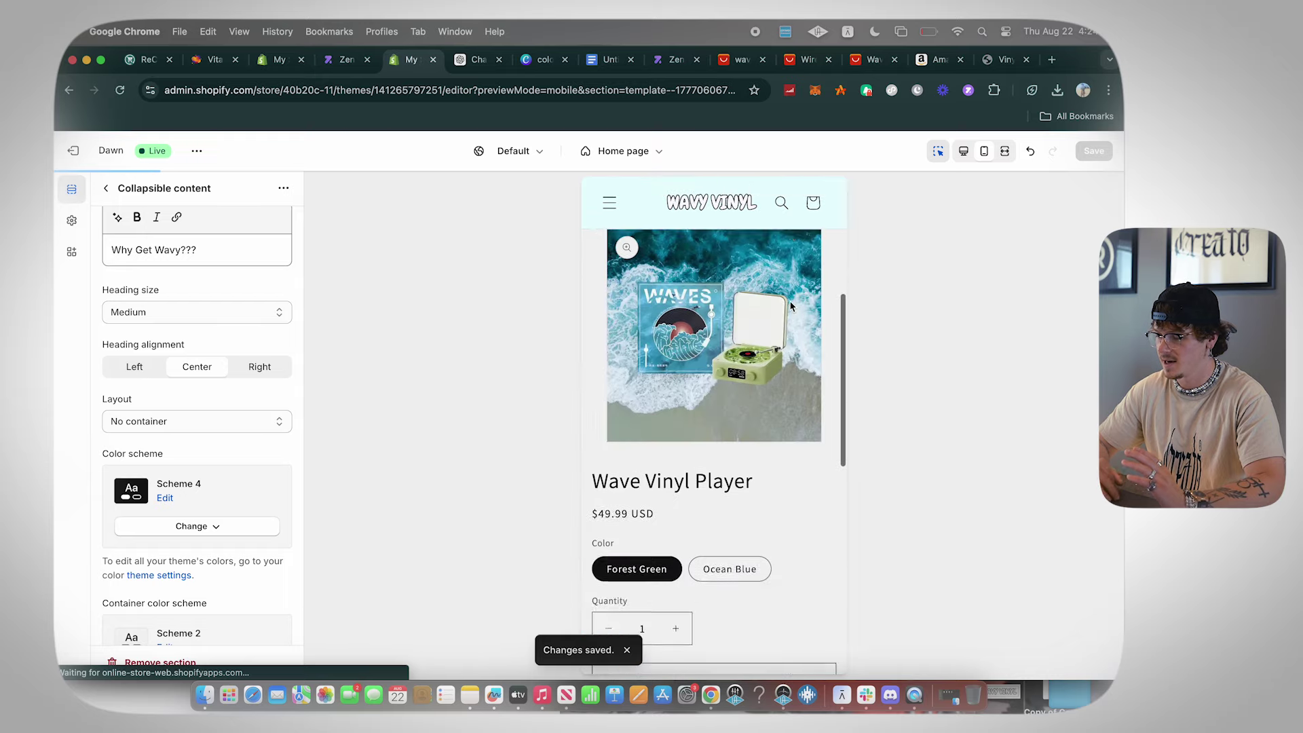
- Review the home page preview from the announcement bar down to the footer, including the Collapsible content section's settings
scroll(675, 340, "up", 15)
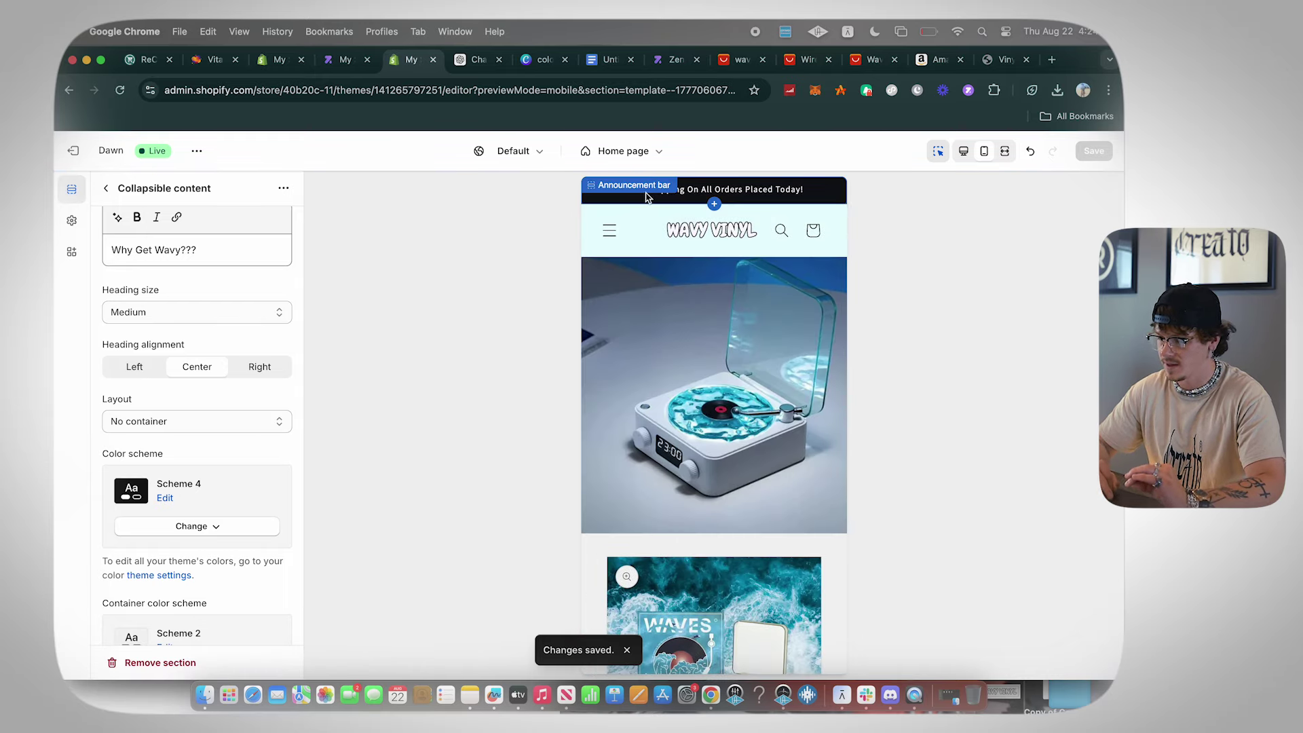
scroll(699, 248, "down", 3)
scroll(699, 248, "down", 10)
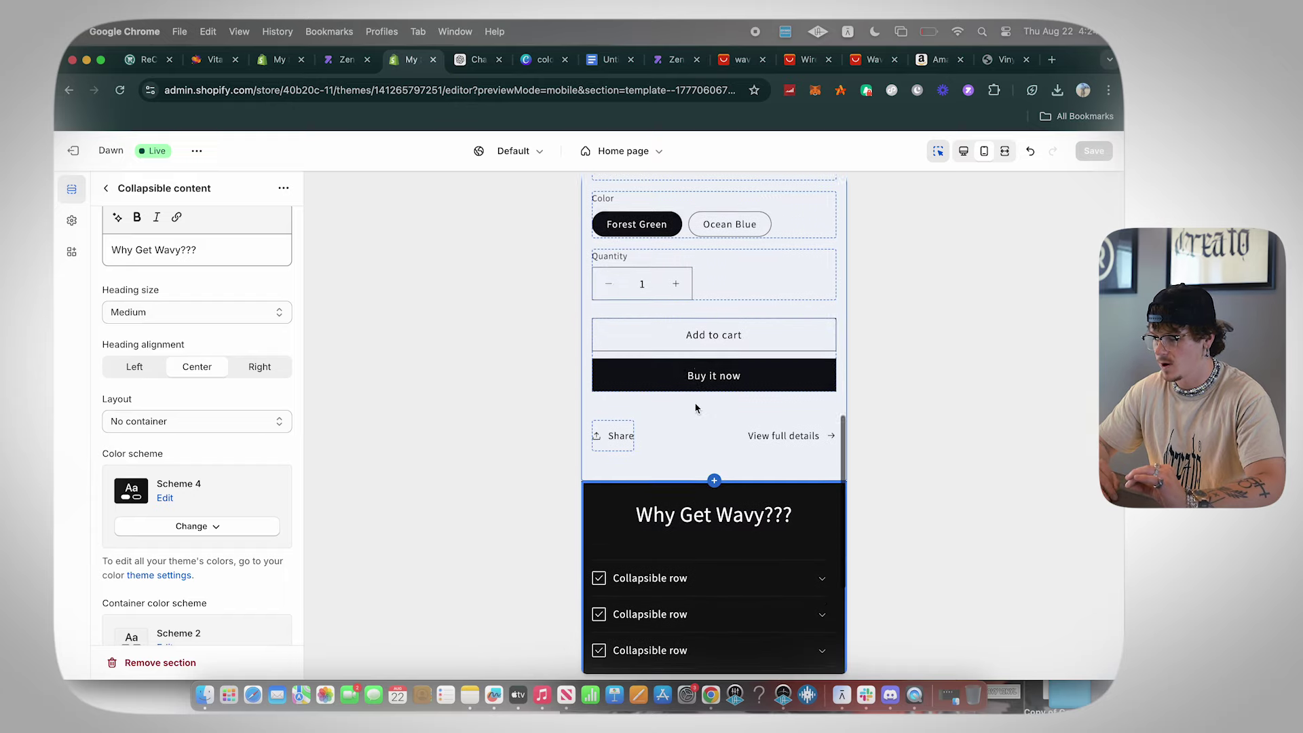
scroll(746, 394, "down", 2)
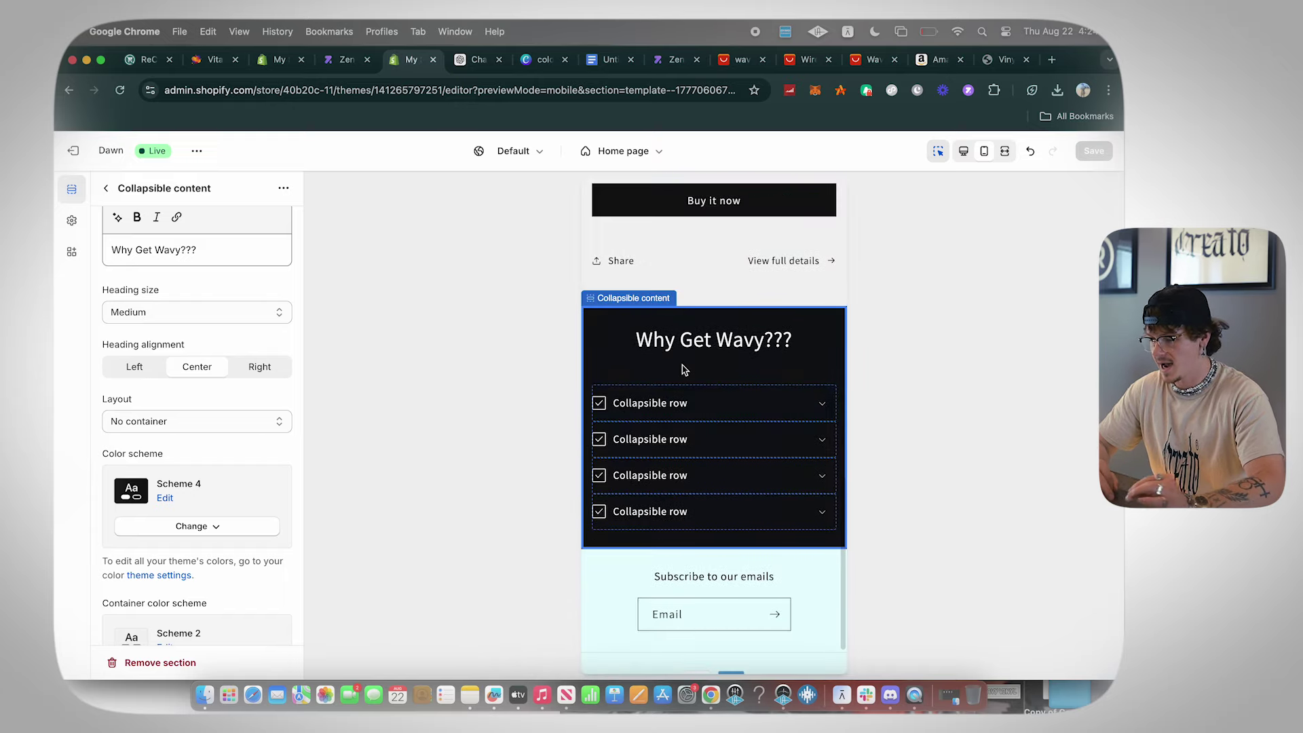
scroll(611, 510, "down", 1)
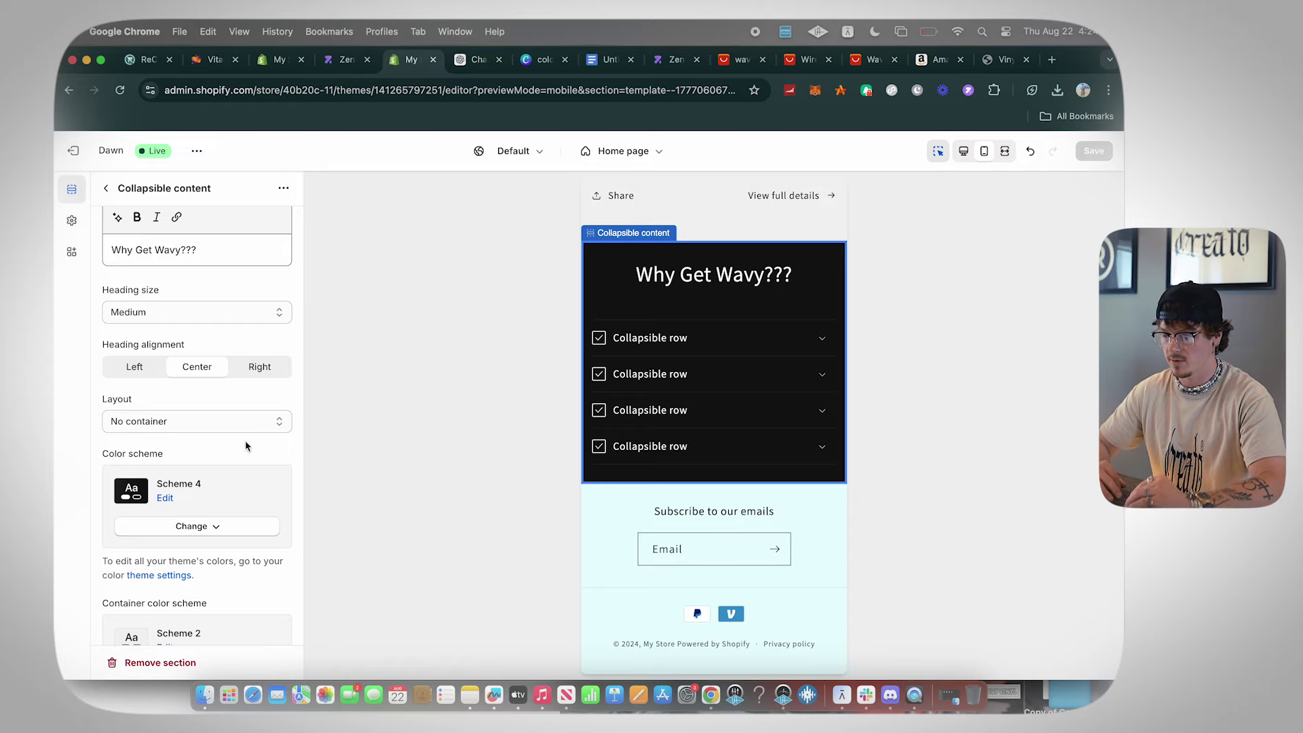
scroll(179, 466, "down", 2)
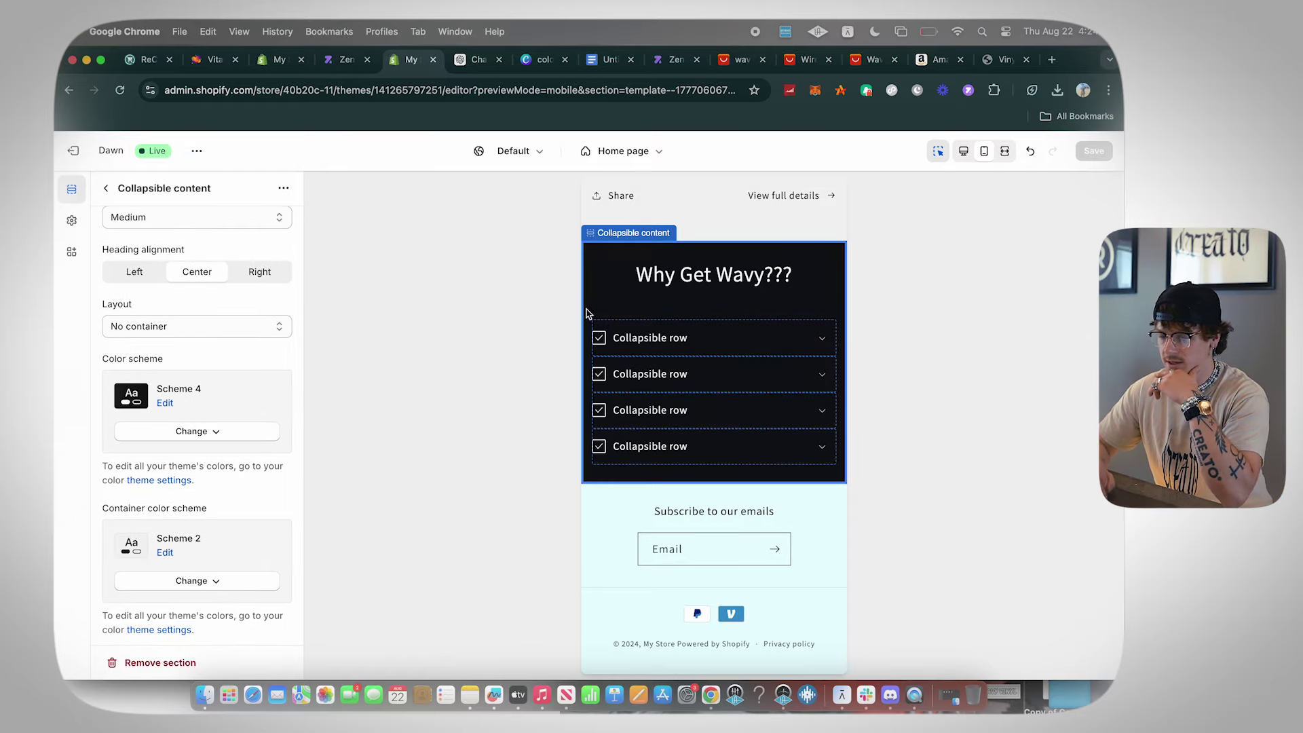
scroll(193, 372, "up", 5)
- Fill the first collapsible row's content with ChatGPT's first "Why You'll Love It" paragraph, leaving out its opening words "The Wavy Vinyl"
left_click(106, 188)
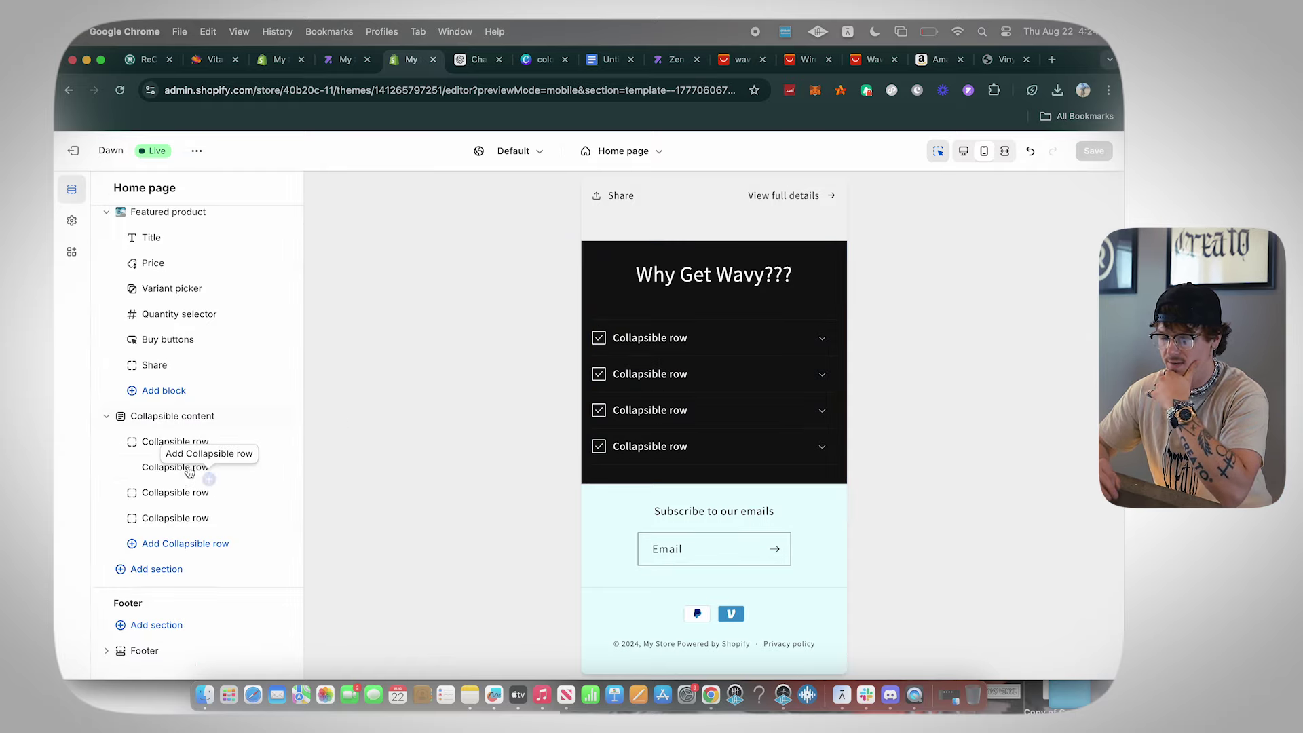
left_click(209, 453)
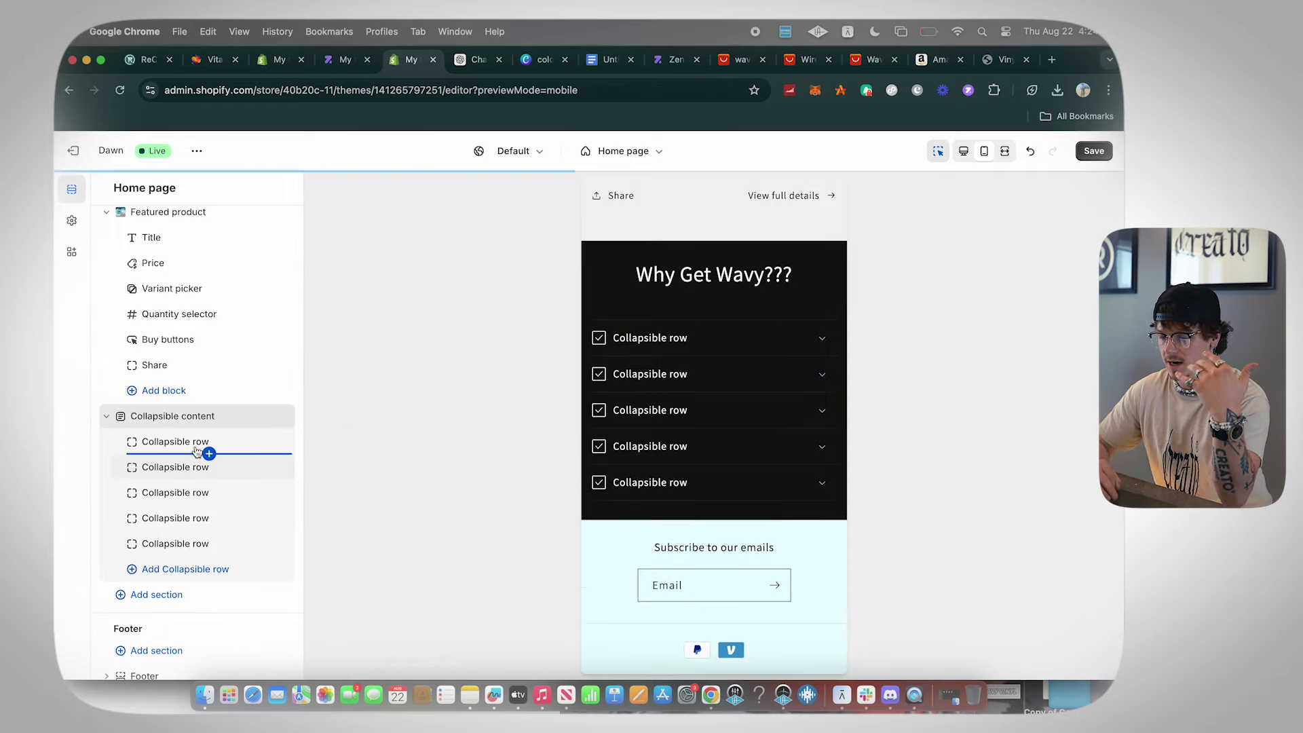
left_click(265, 468)
left_click(203, 442)
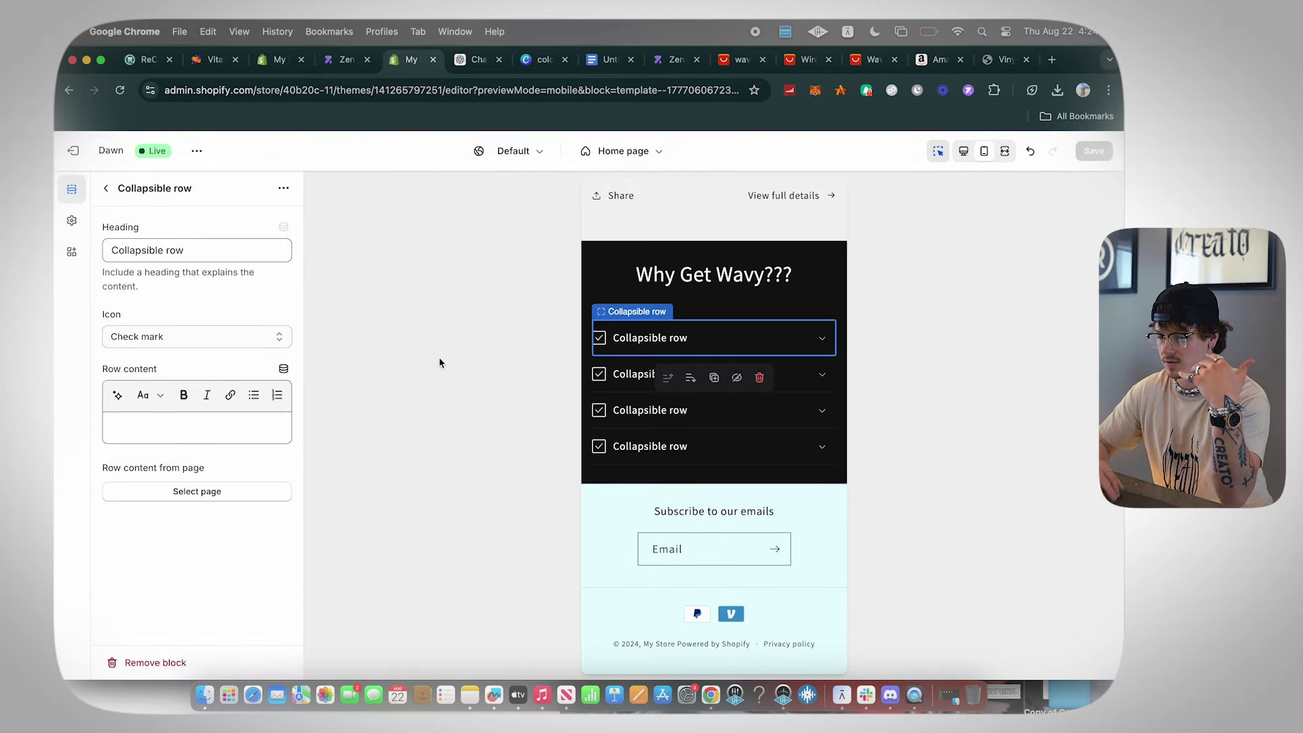
left_click(473, 61)
triple_click(530, 271)
key("super+c")
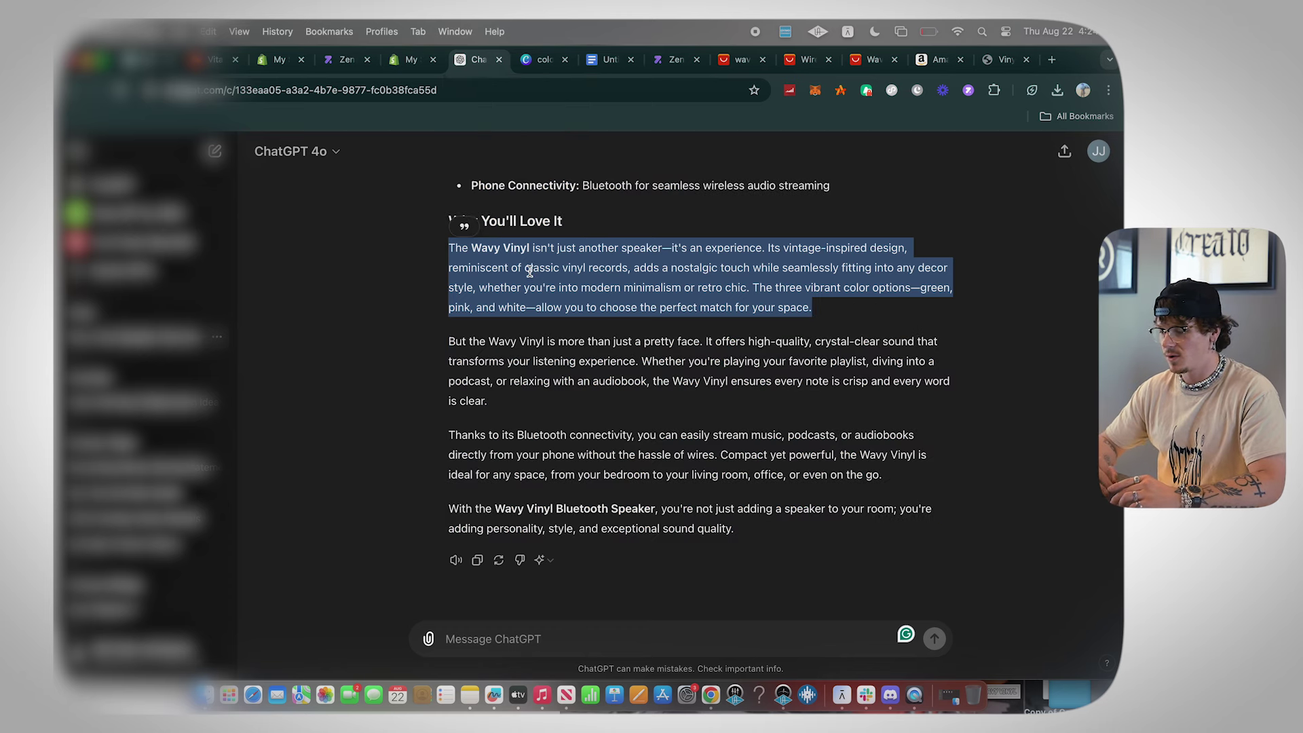
left_click(397, 66)
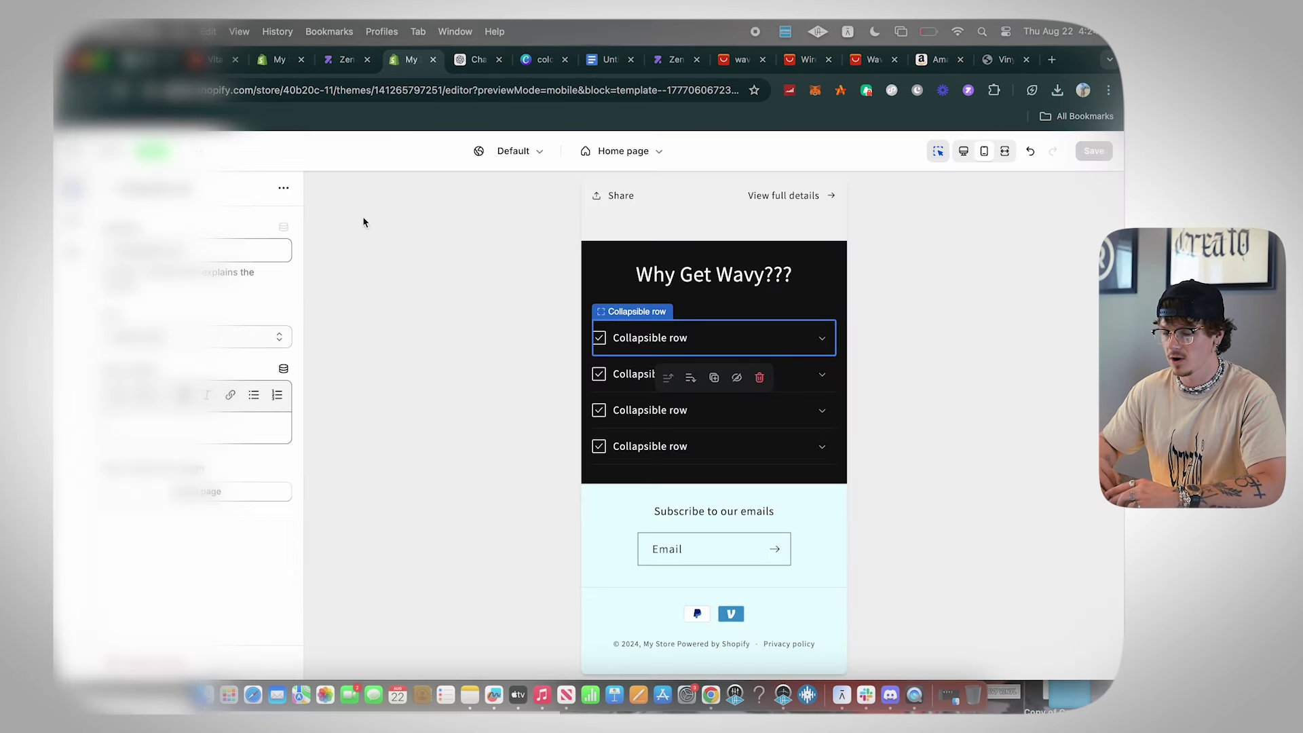
key("super+v")
left_click(186, 428)
key("BackSpace")
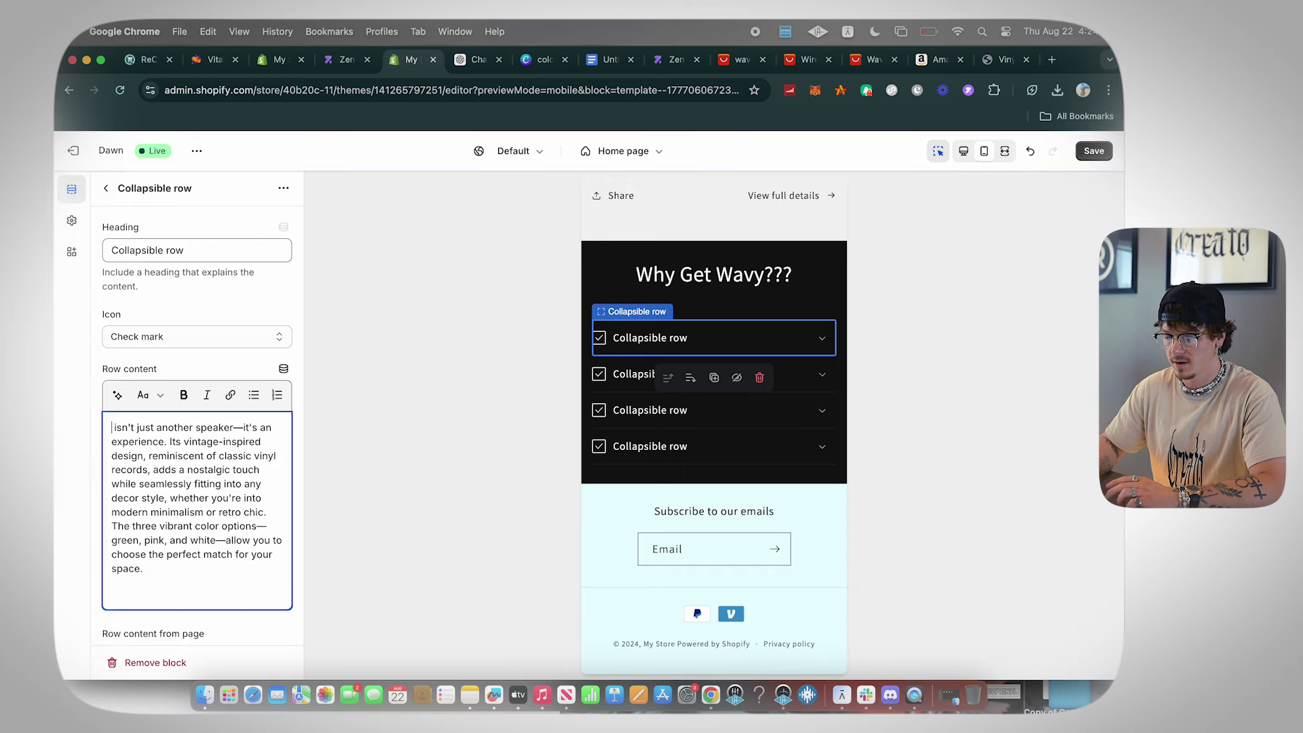
- Set the first collapsible row's heading to "The Wavy Vinyl" and save the theme
triple_click(191, 244)
type("The Wavy Vinyl")
left_click(1093, 150)
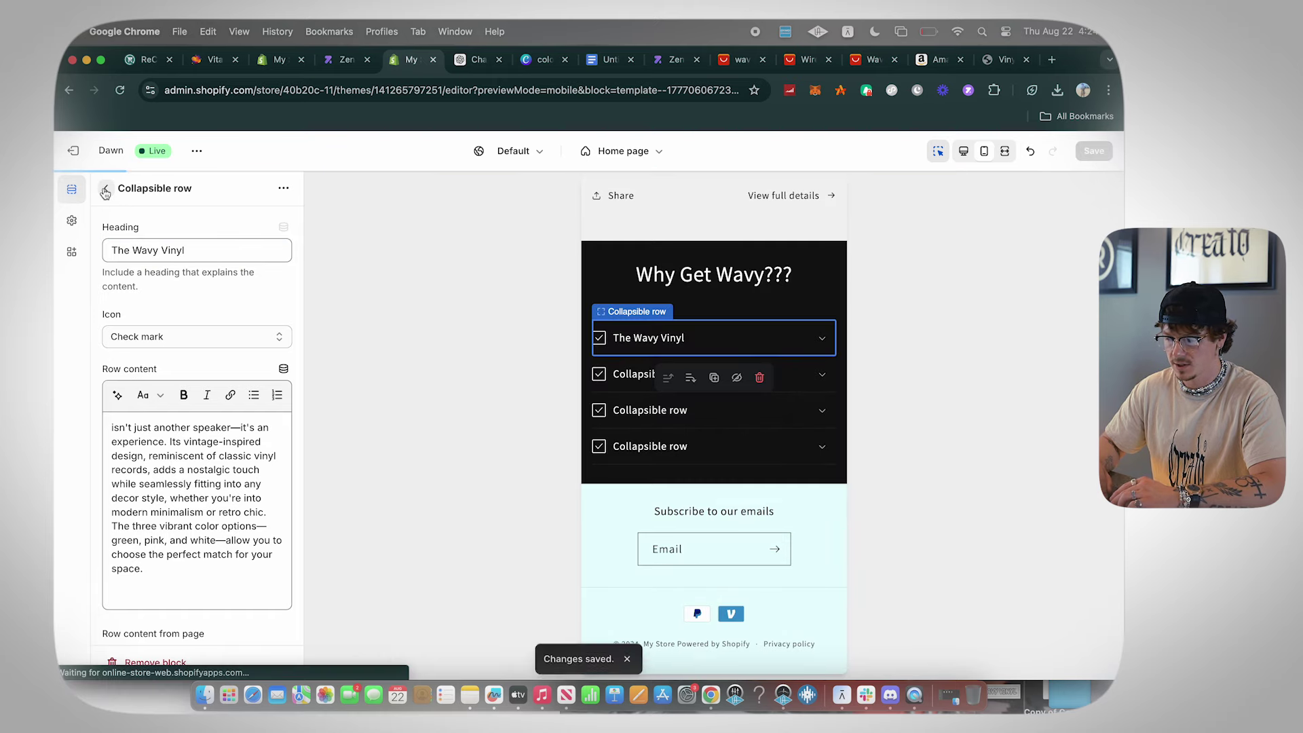
- Open the second collapsible row, switch to ChatGPT, and ask it to "make it different" for a new product description
left_click(106, 188)
left_click(204, 459)
left_click(450, 63)
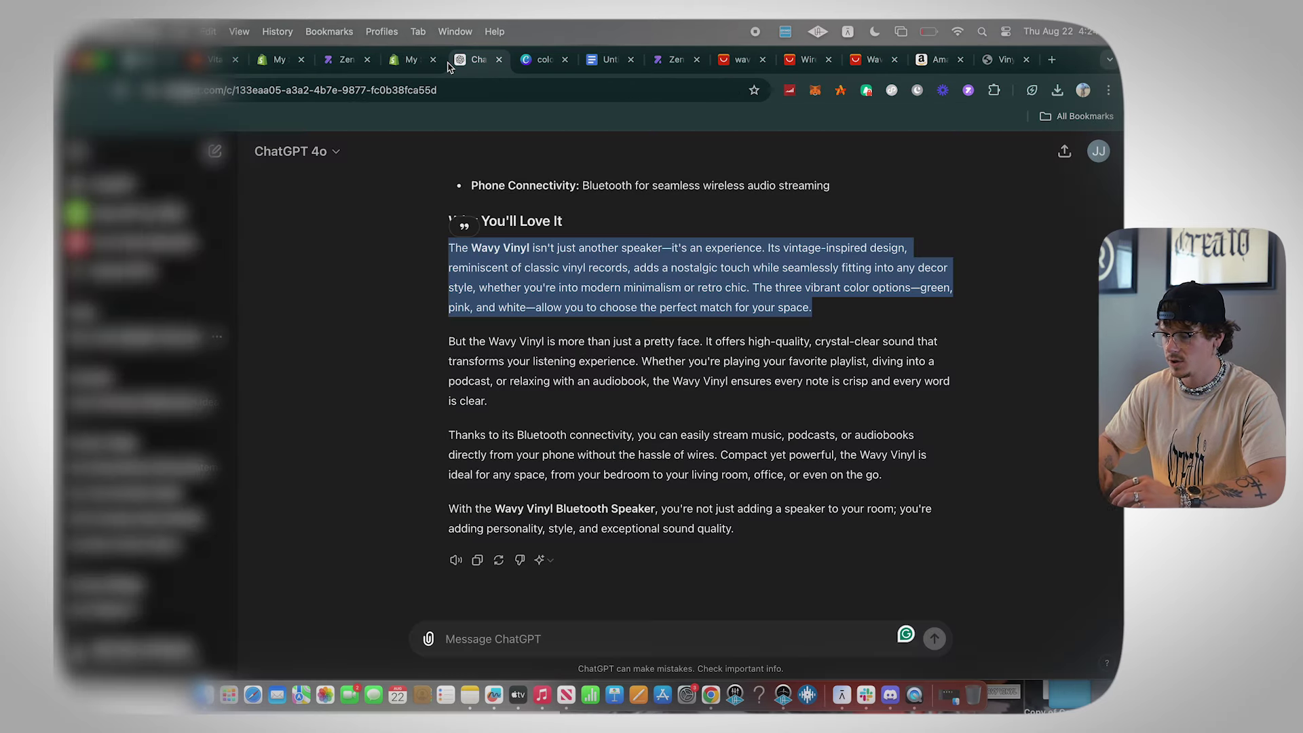
left_click(529, 624)
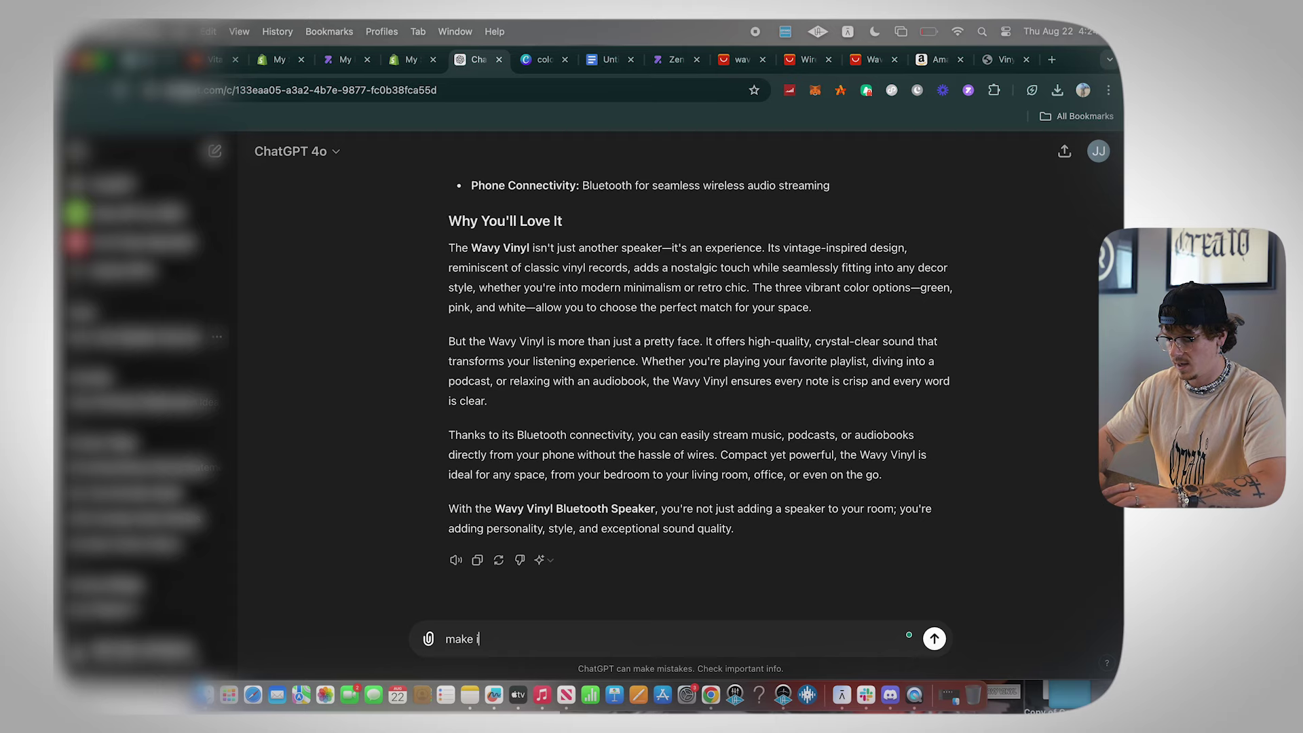
type("make it different")
key("Return")
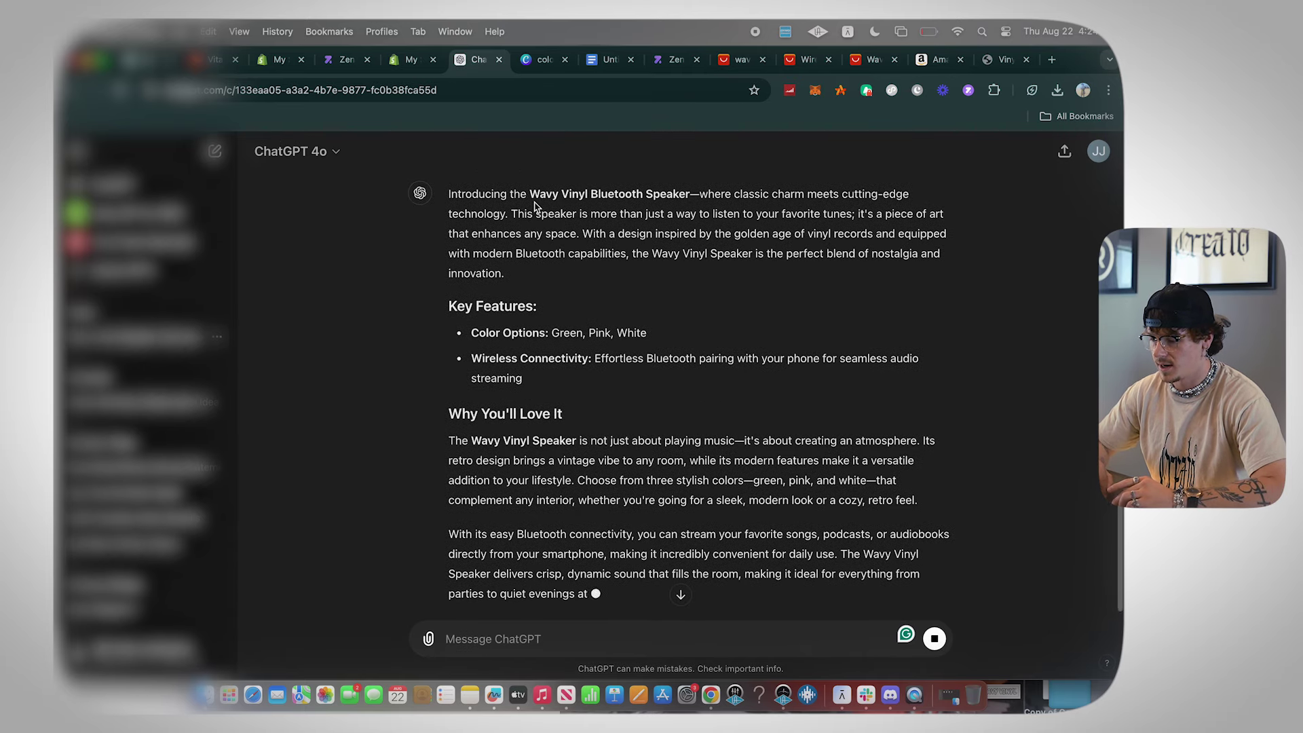
- Select the paragraph about easy Bluetooth connectivity in ChatGPT's new description and return to the Shopify theme editor
triple_click(532, 220)
triple_click(536, 594)
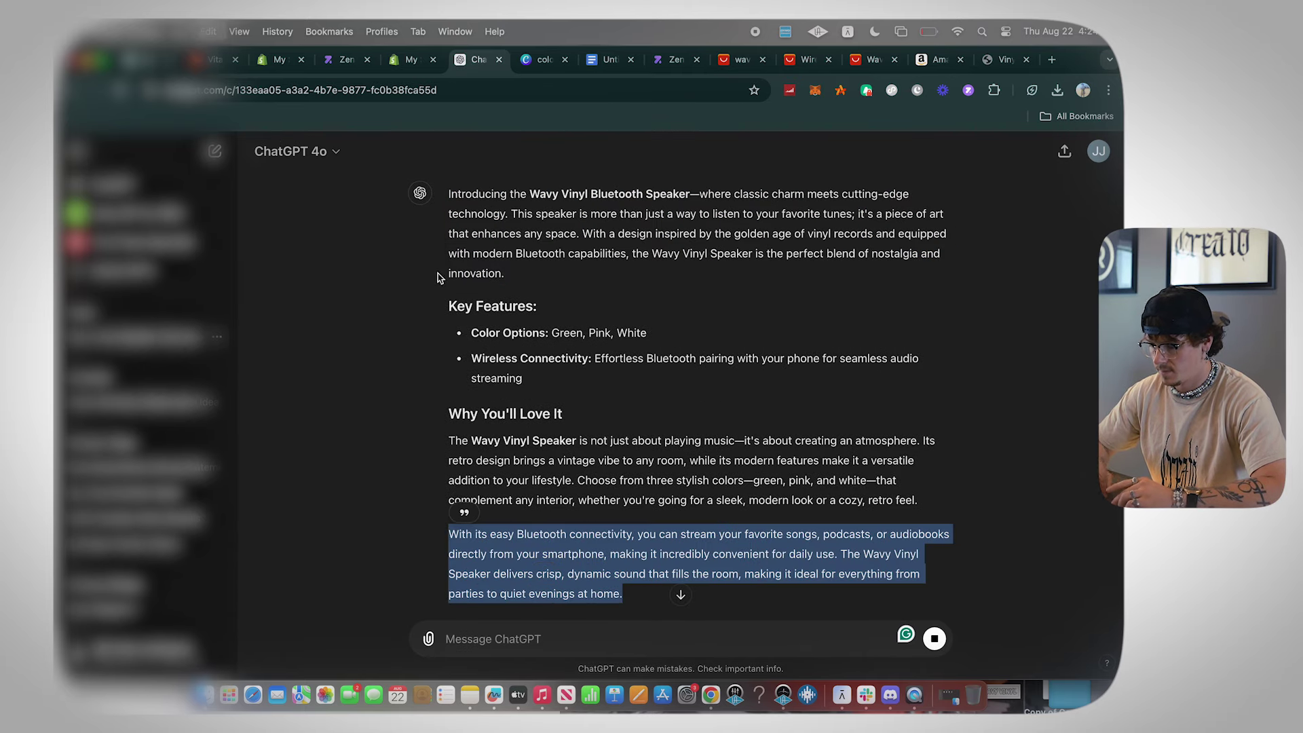
left_click(404, 62)
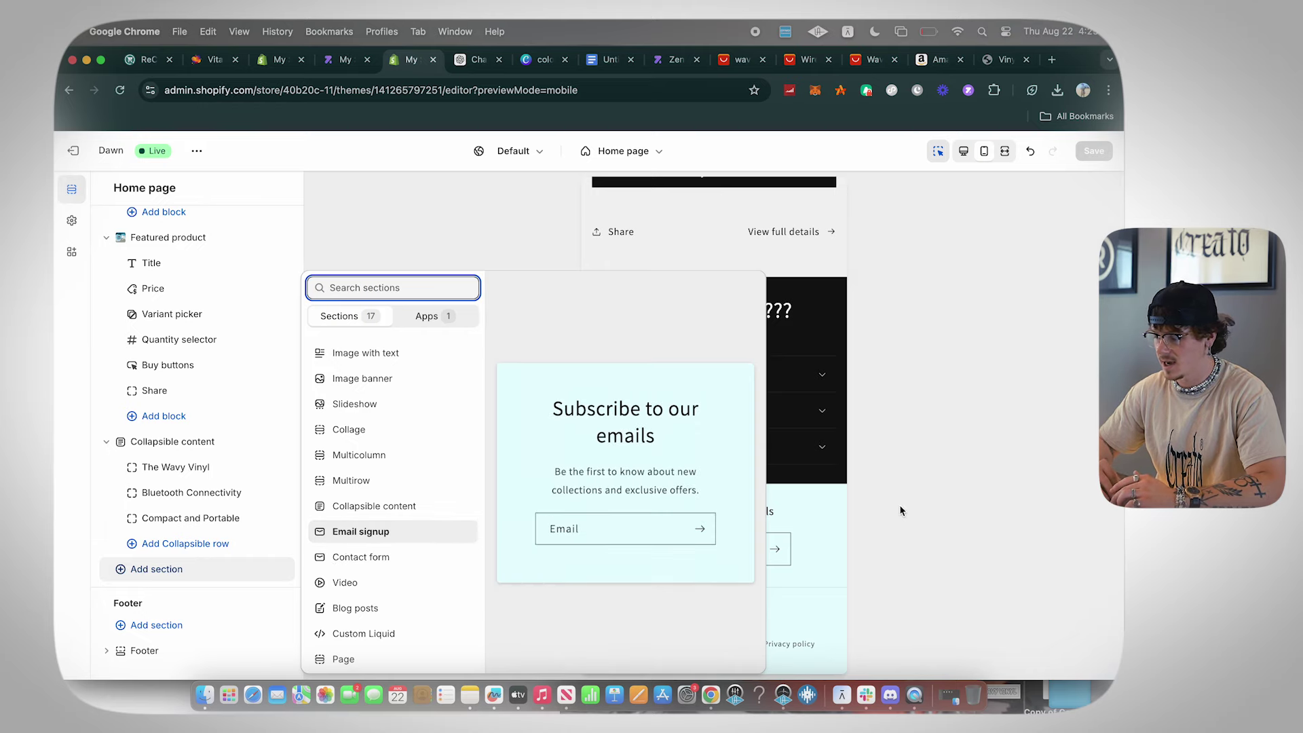
- Add a Contact form section below the Collapsible content section and set its color scheme to Scheme 2
left_click(402, 563)
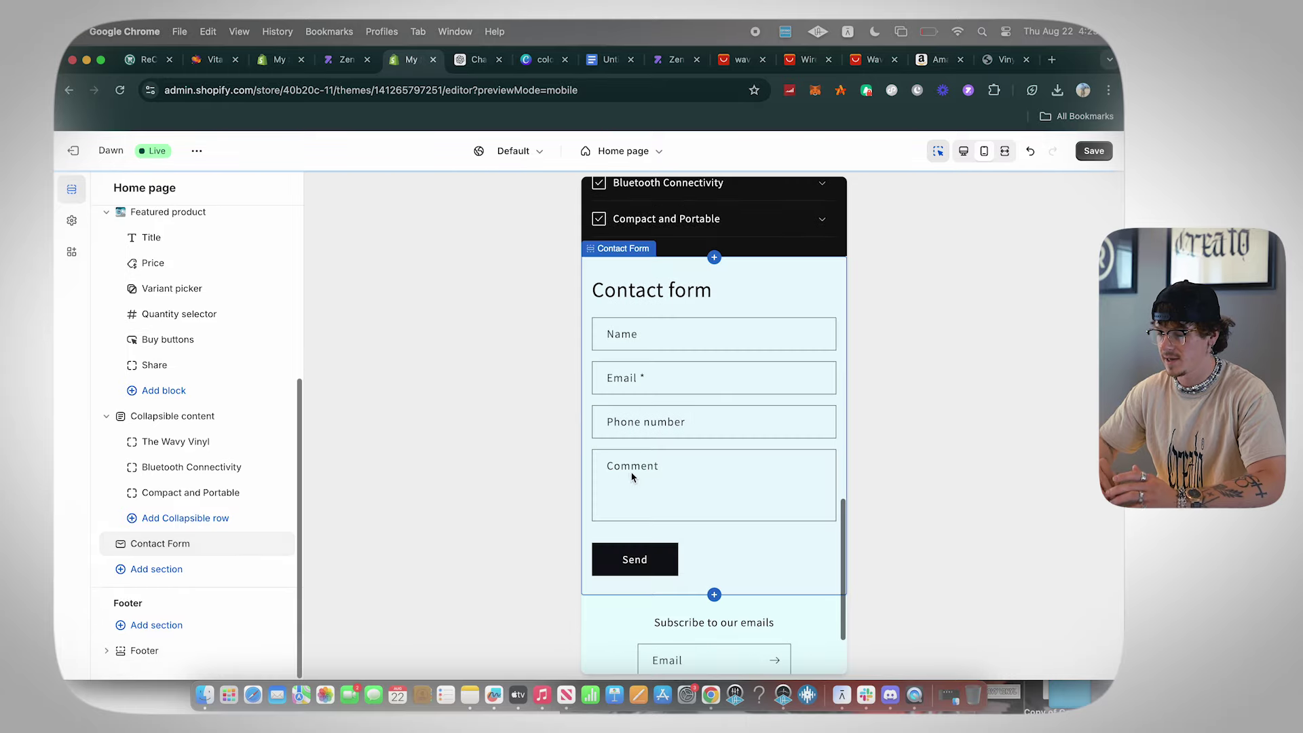
scroll(217, 434, "down", 3)
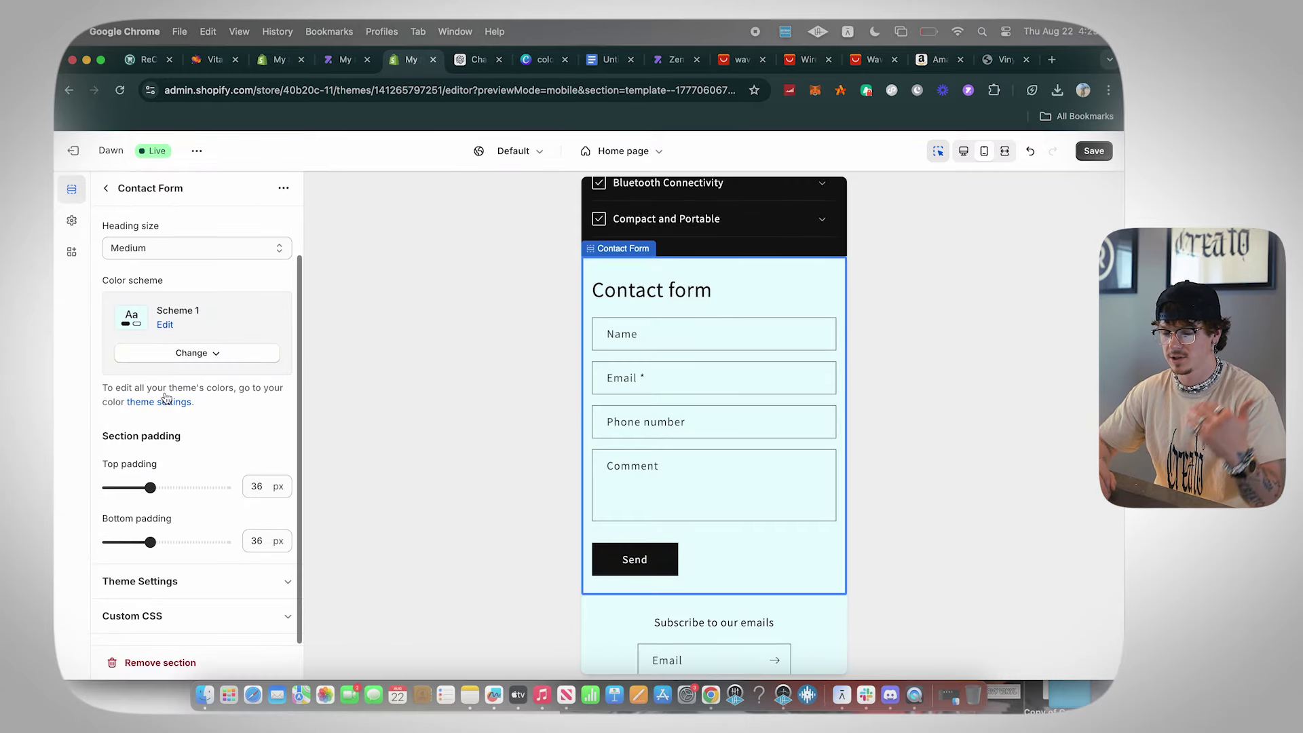
left_click(164, 325)
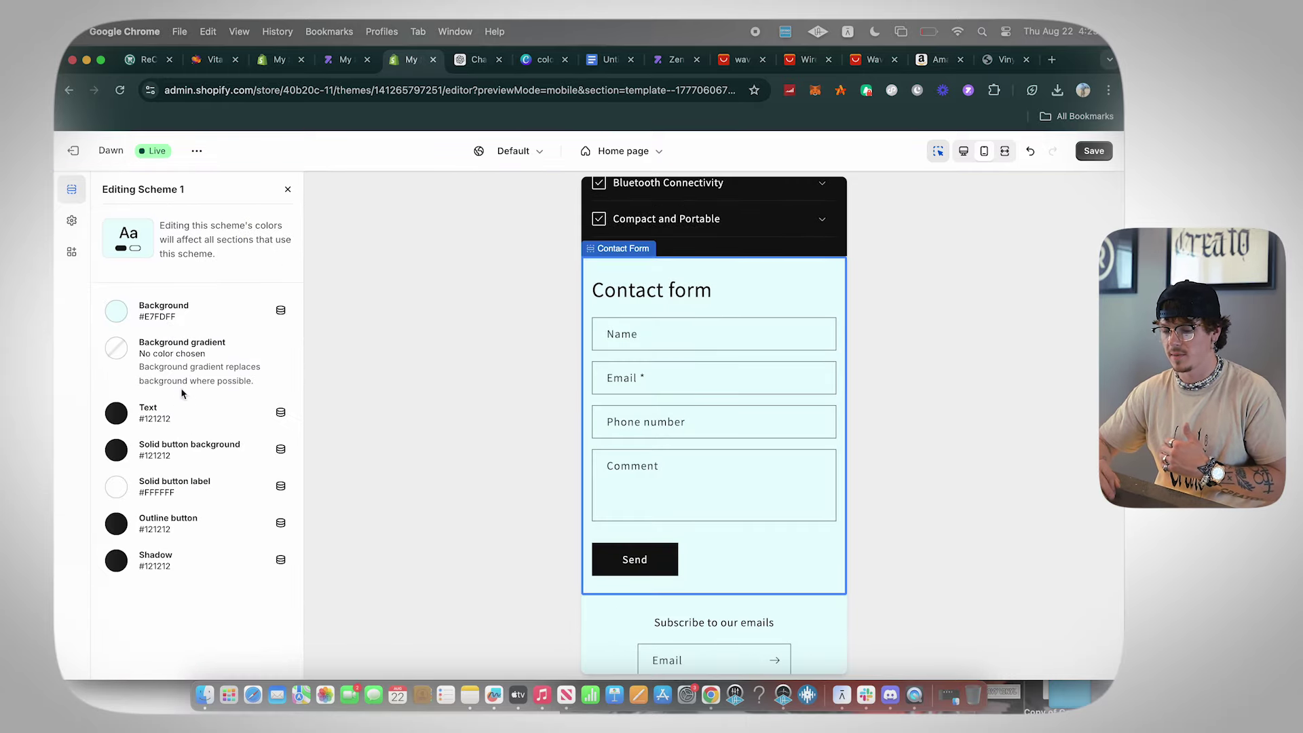
left_click(291, 188)
left_click(231, 355)
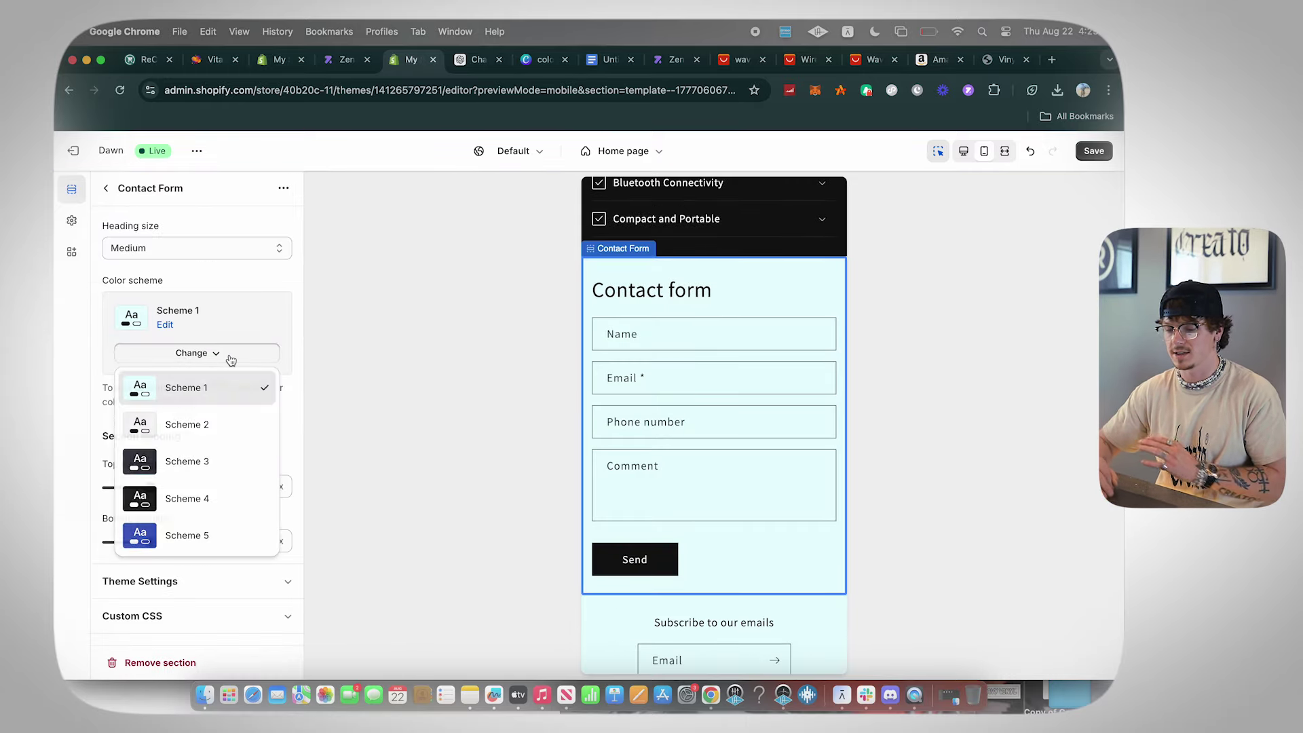
left_click(220, 435)
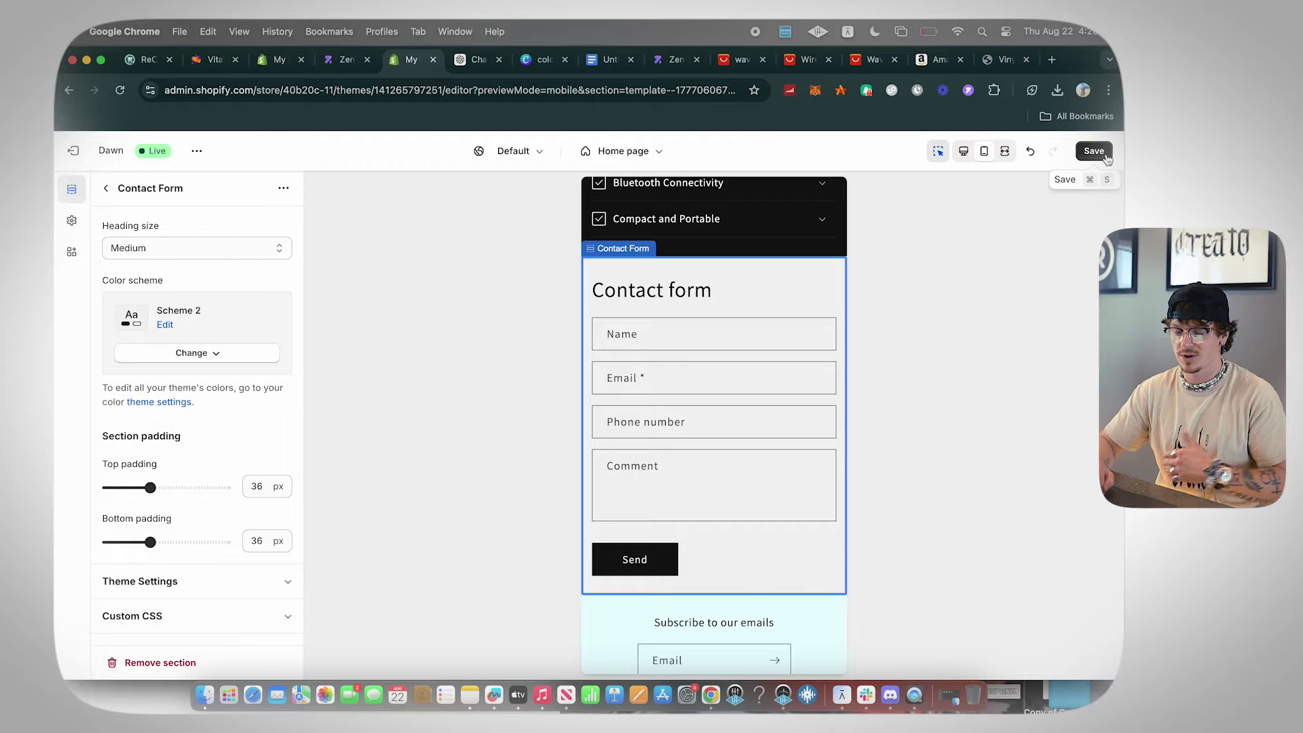
- Review the whole home page preview with the contact form and save the theme changes
scroll(721, 364, "up", 15)
scroll(721, 360, "down", 20)
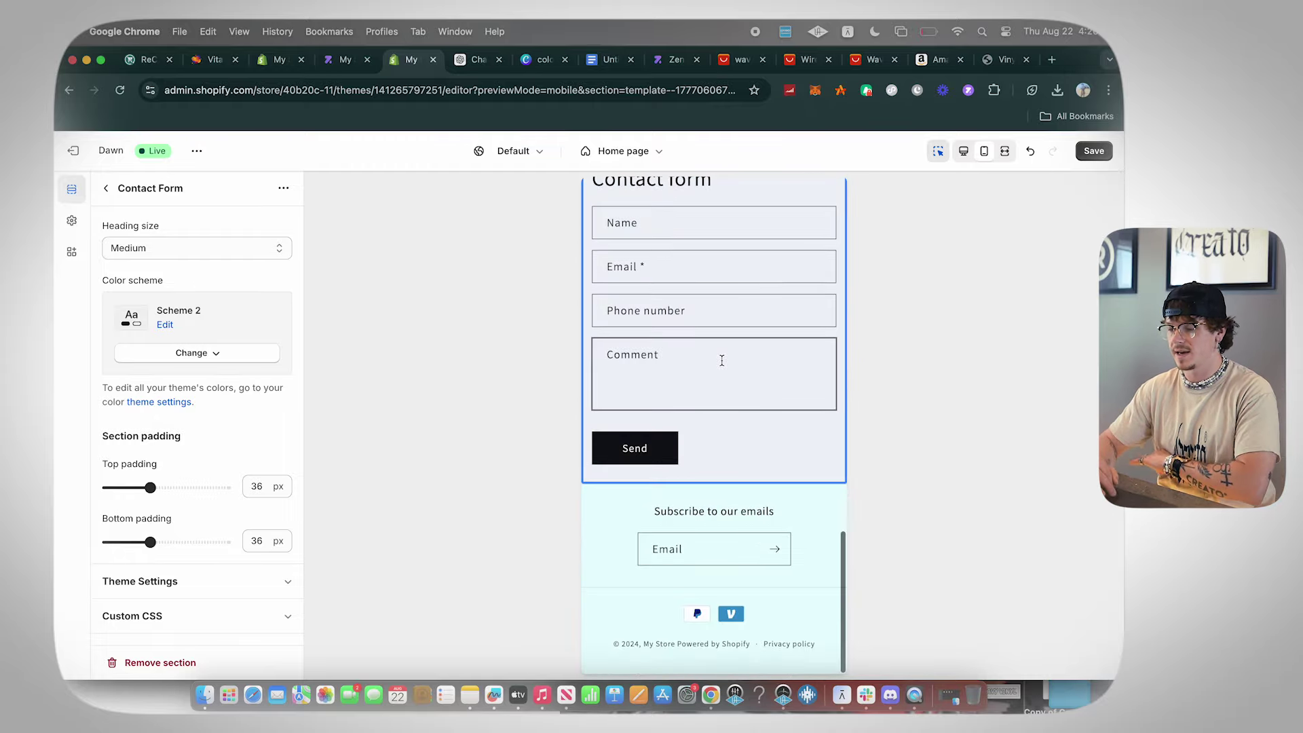
scroll(689, 422, "up", 15)
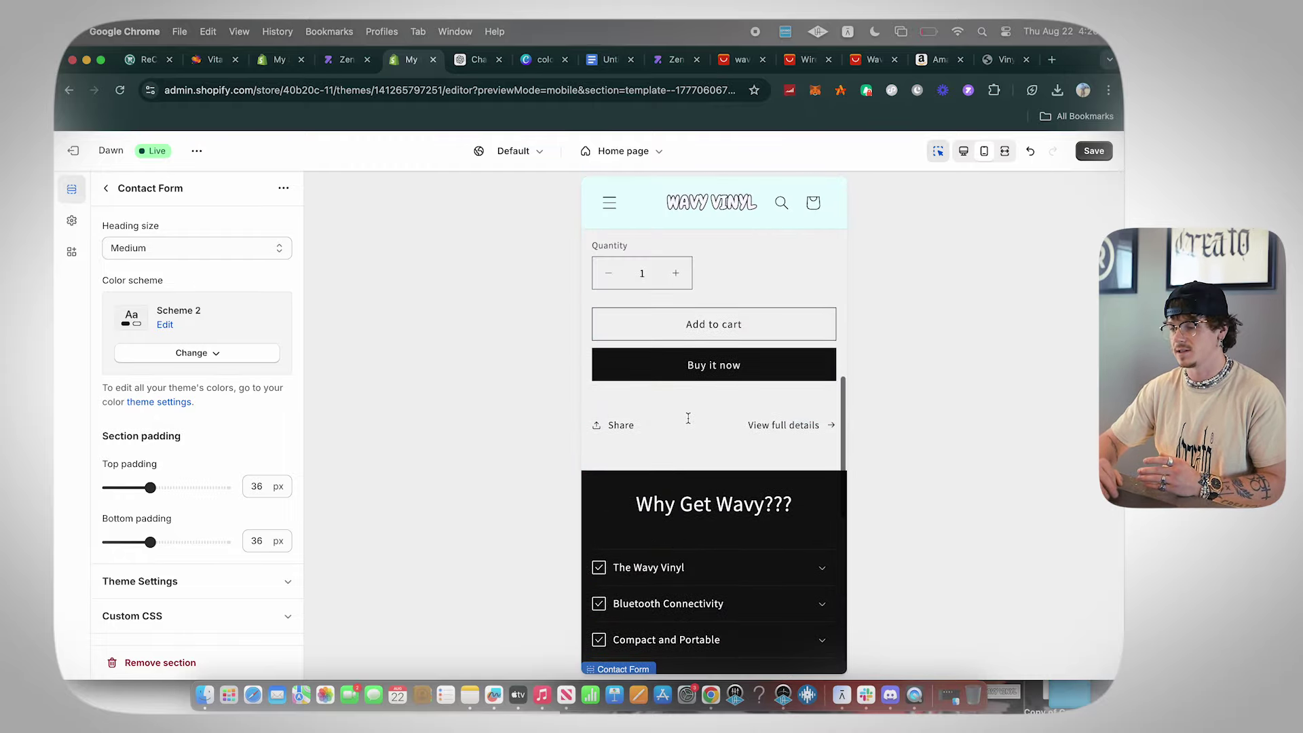
scroll(688, 418, "down", 15)
scroll(750, 500, "up", 15)
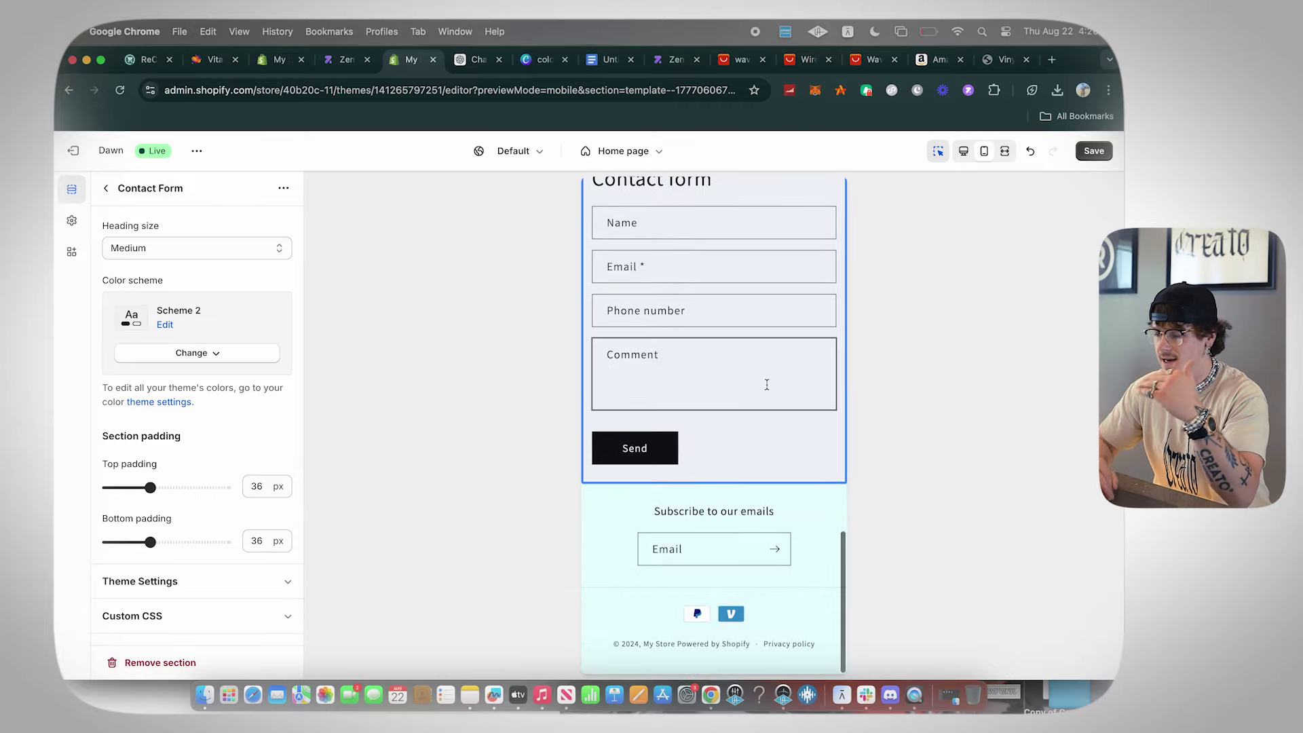
scroll(767, 388, "up", 10)
left_click(1094, 151)
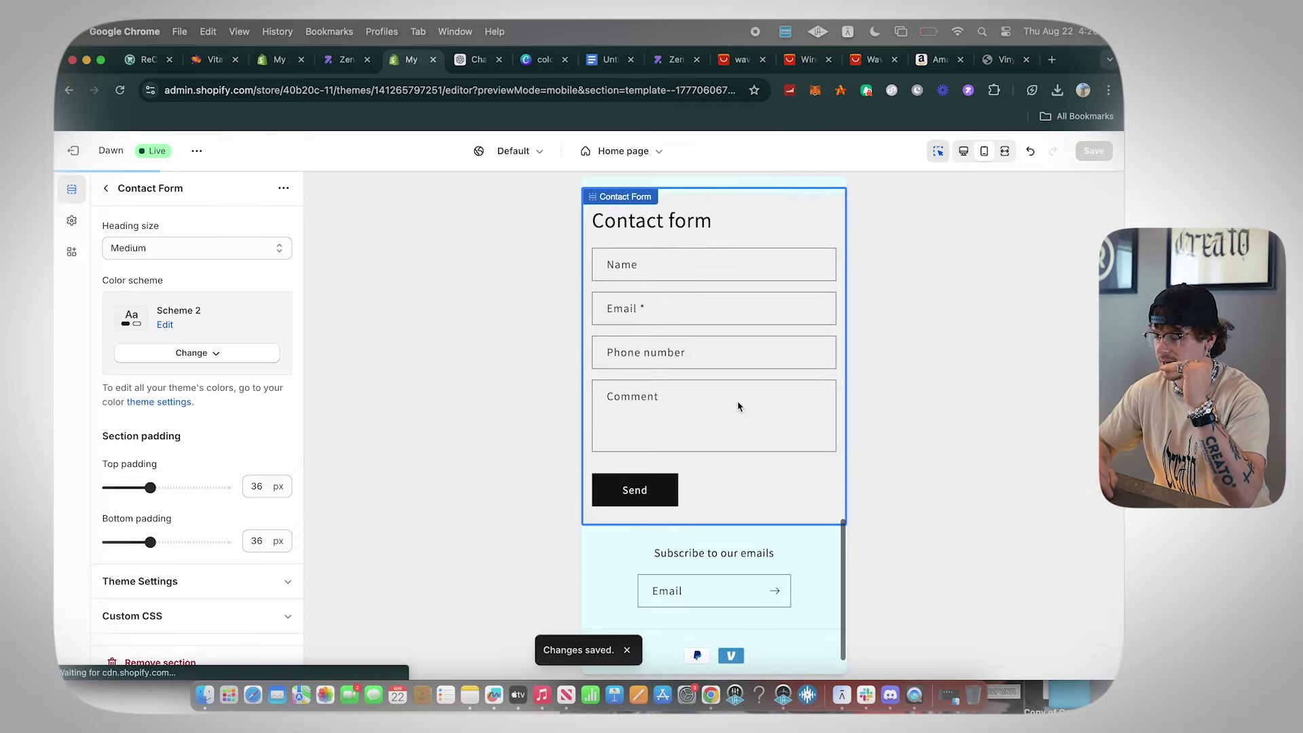
- Add a Multicolumn section to the home page template below the Contact Form section
left_click(714, 482)
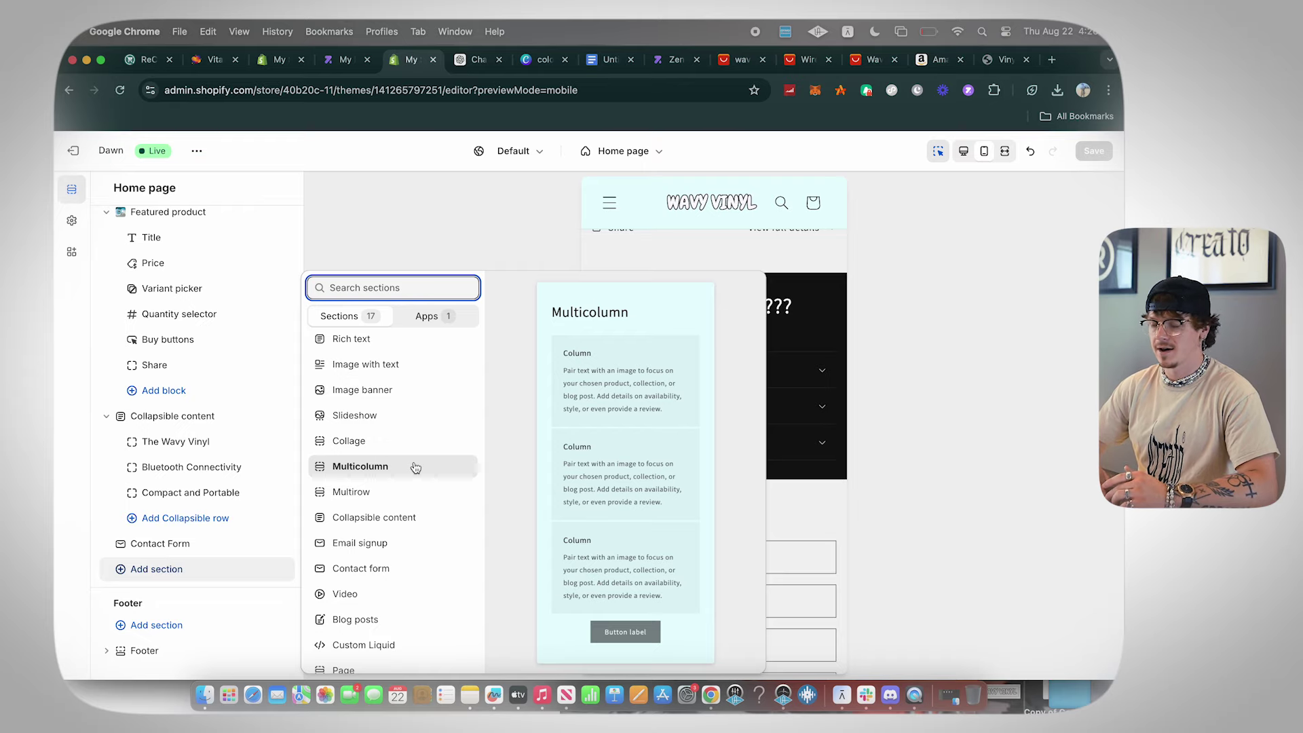
left_click(416, 467)
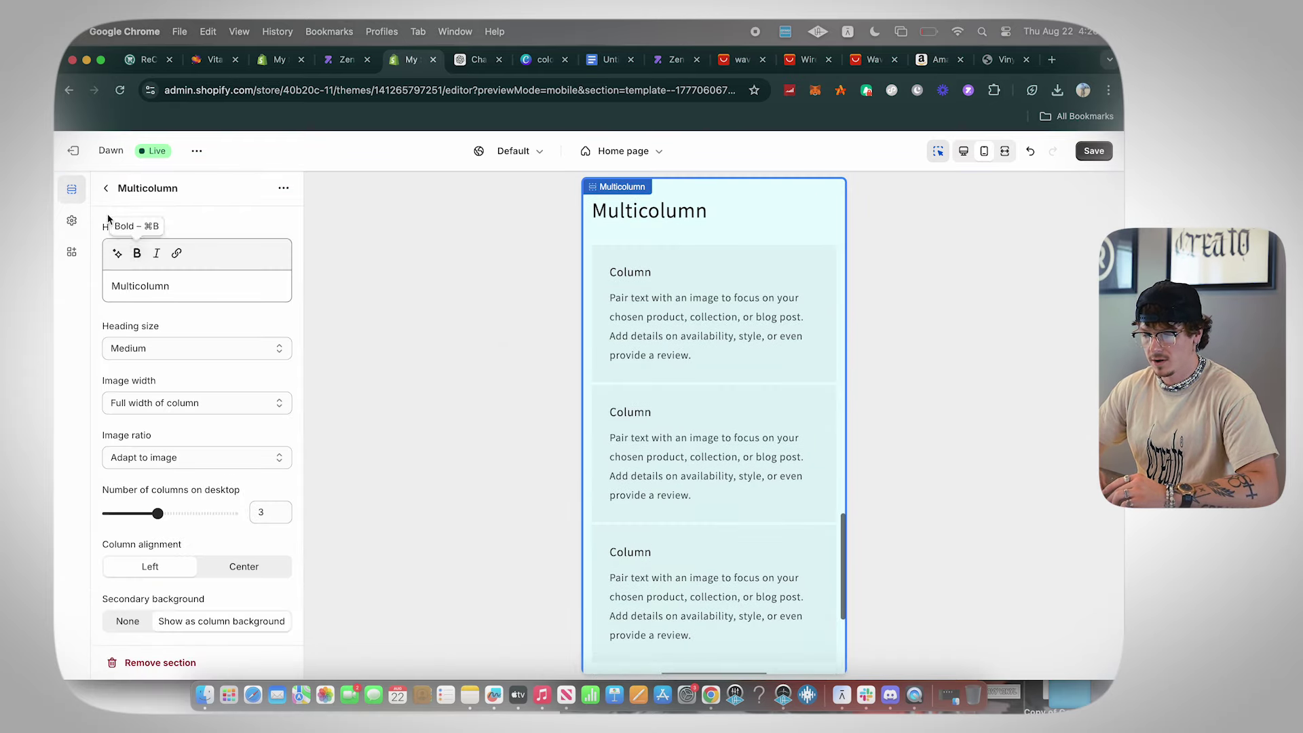
left_click(105, 190)
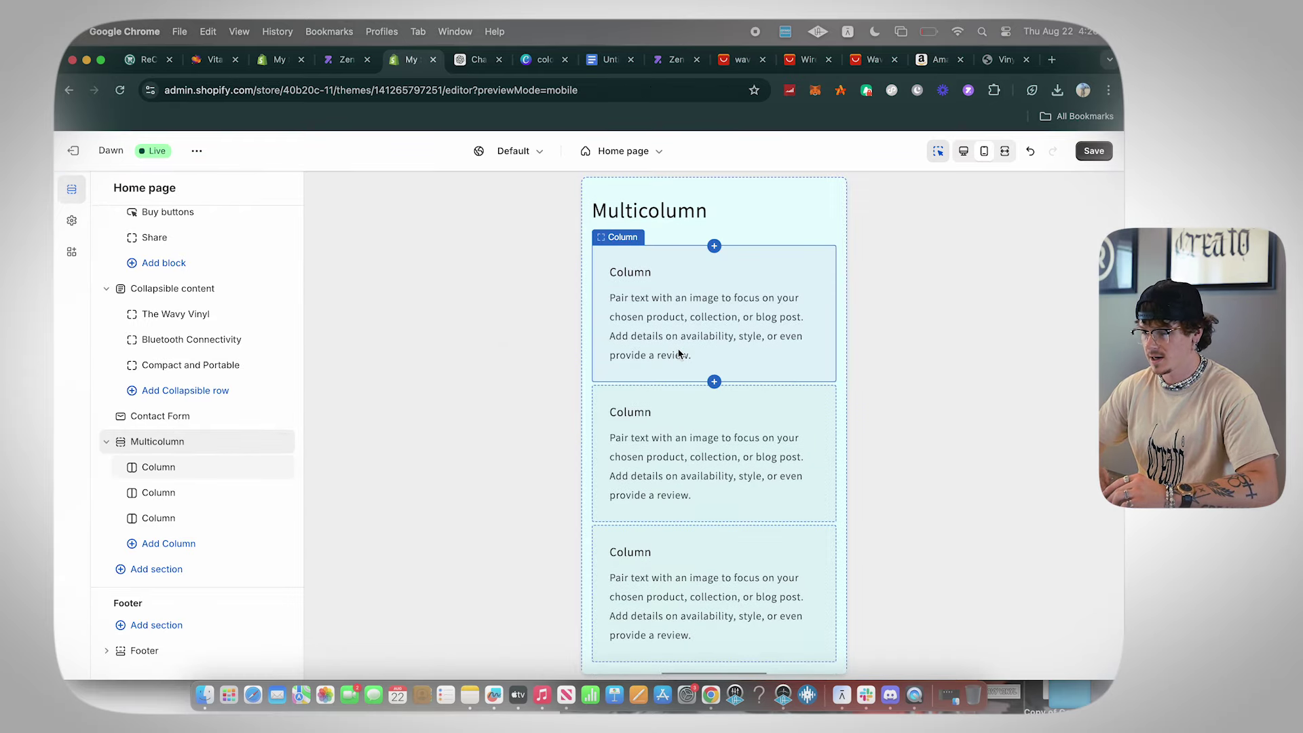
- Move the Multicolumn section between the Featured product and Collapsible content sections, and check its columns in the preview
scroll(678, 353, "up", 5)
scroll(679, 353, "down", 2)
left_click_drag(160, 445, 136, 393)
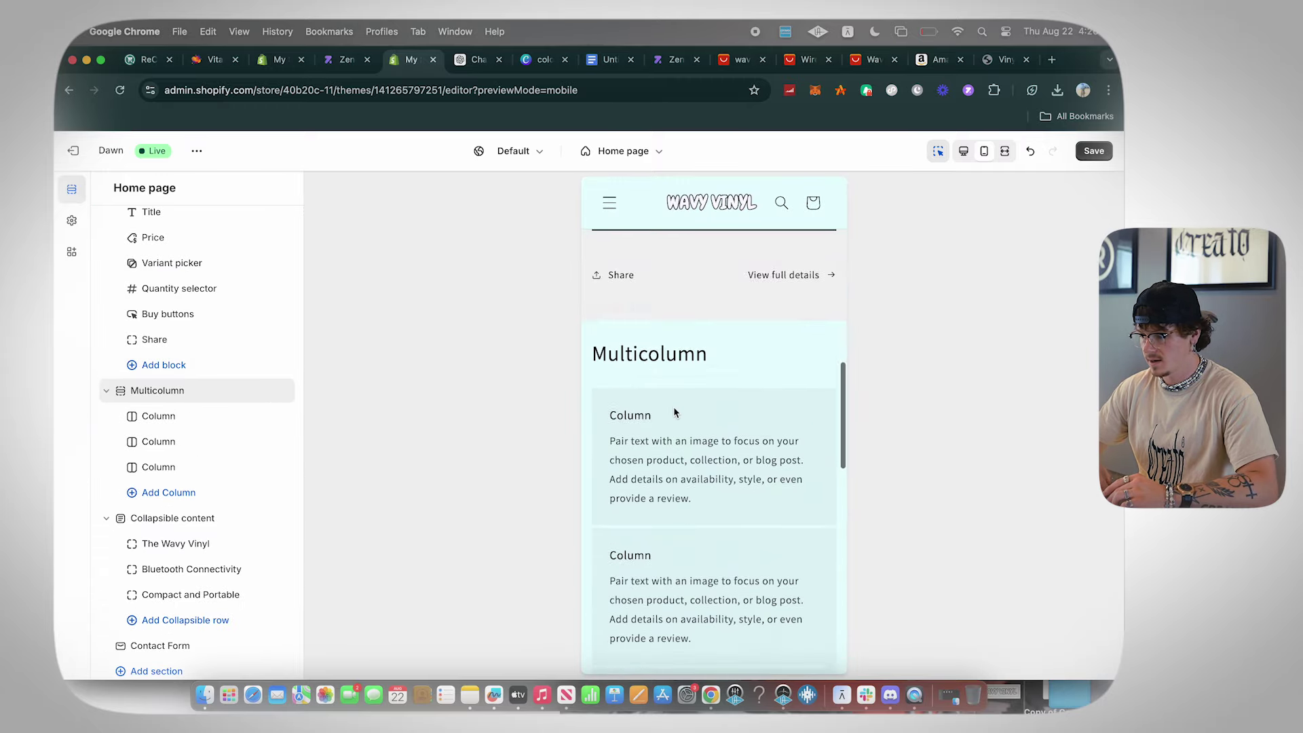
scroll(674, 412, "down", 5)
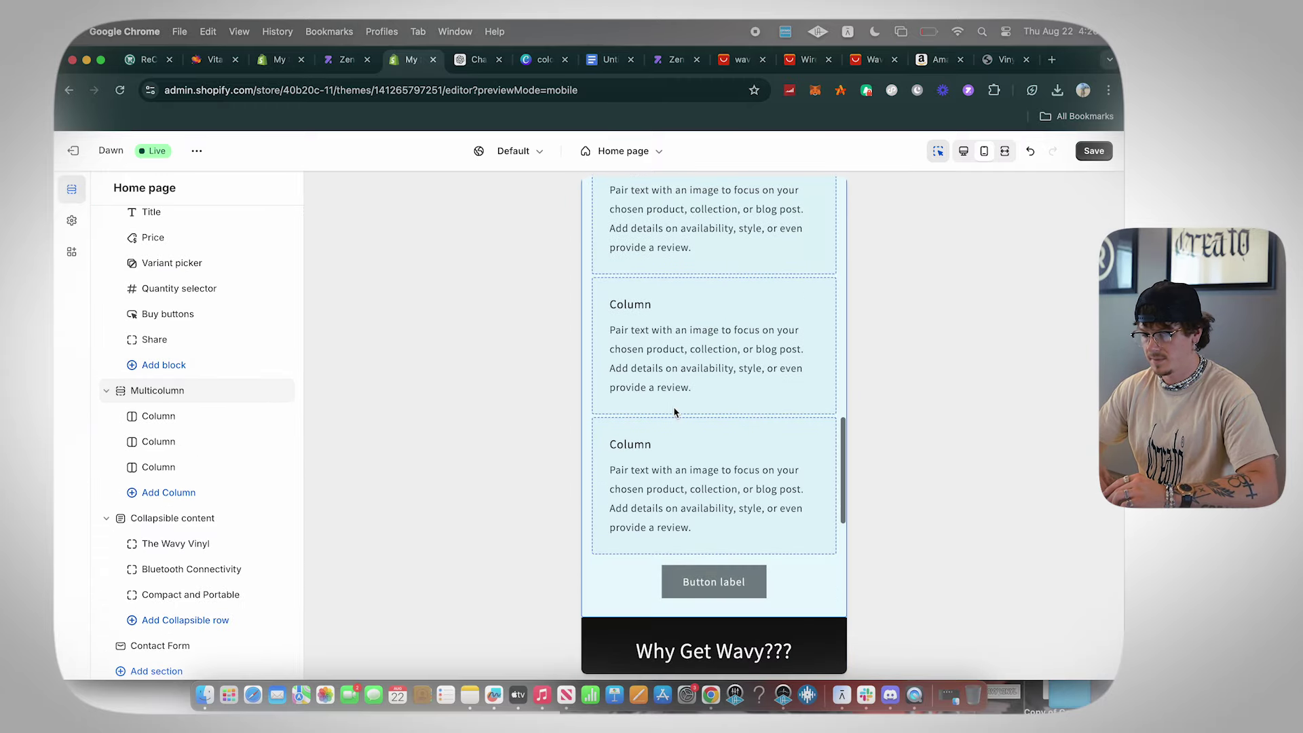
- Move the Multicolumn section below the Collapsible content section and add two more columns to it
left_click_drag(121, 392, 128, 509)
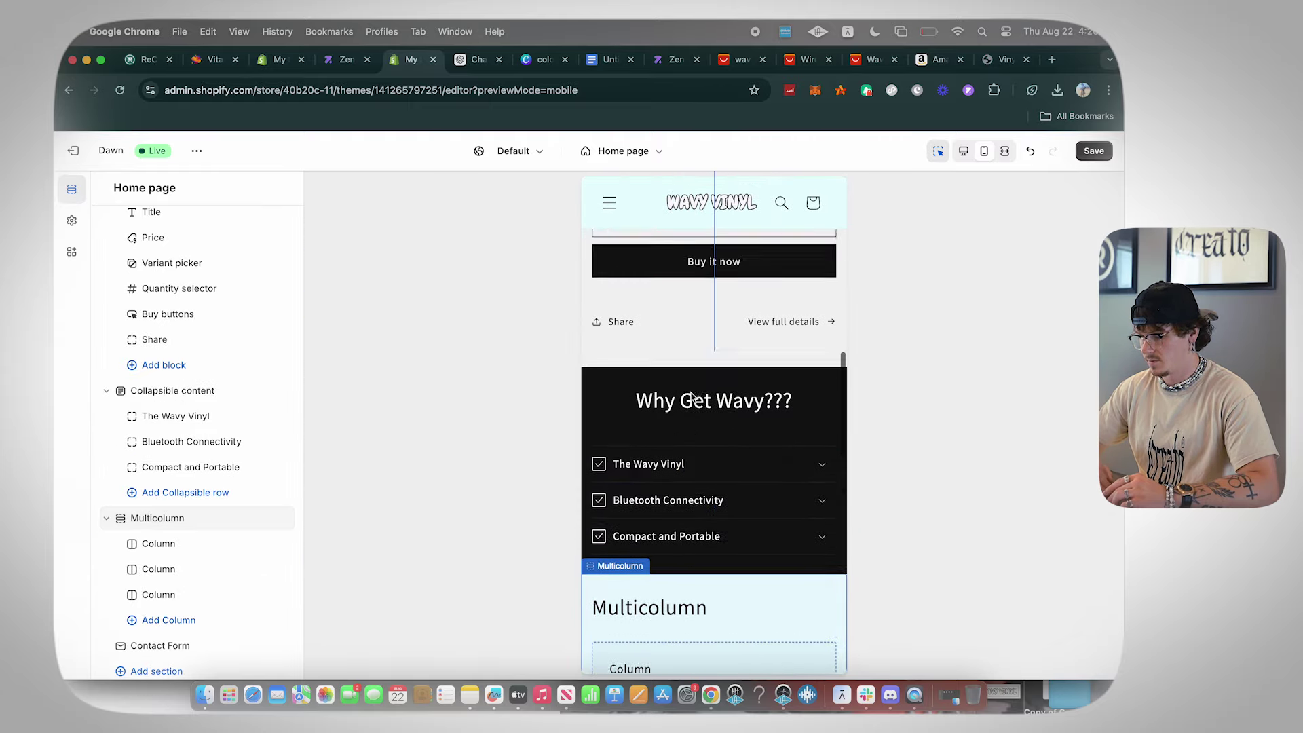
left_click(174, 528)
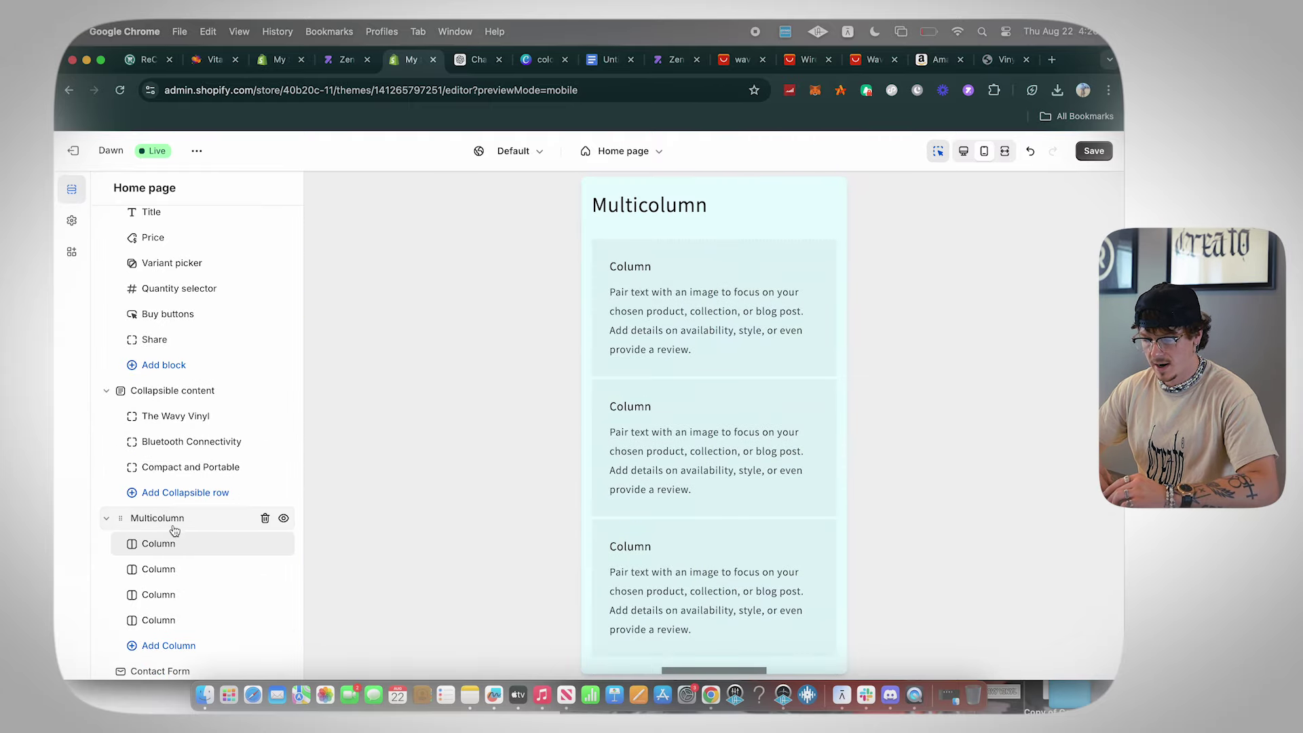
scroll(175, 536, "down", 2)
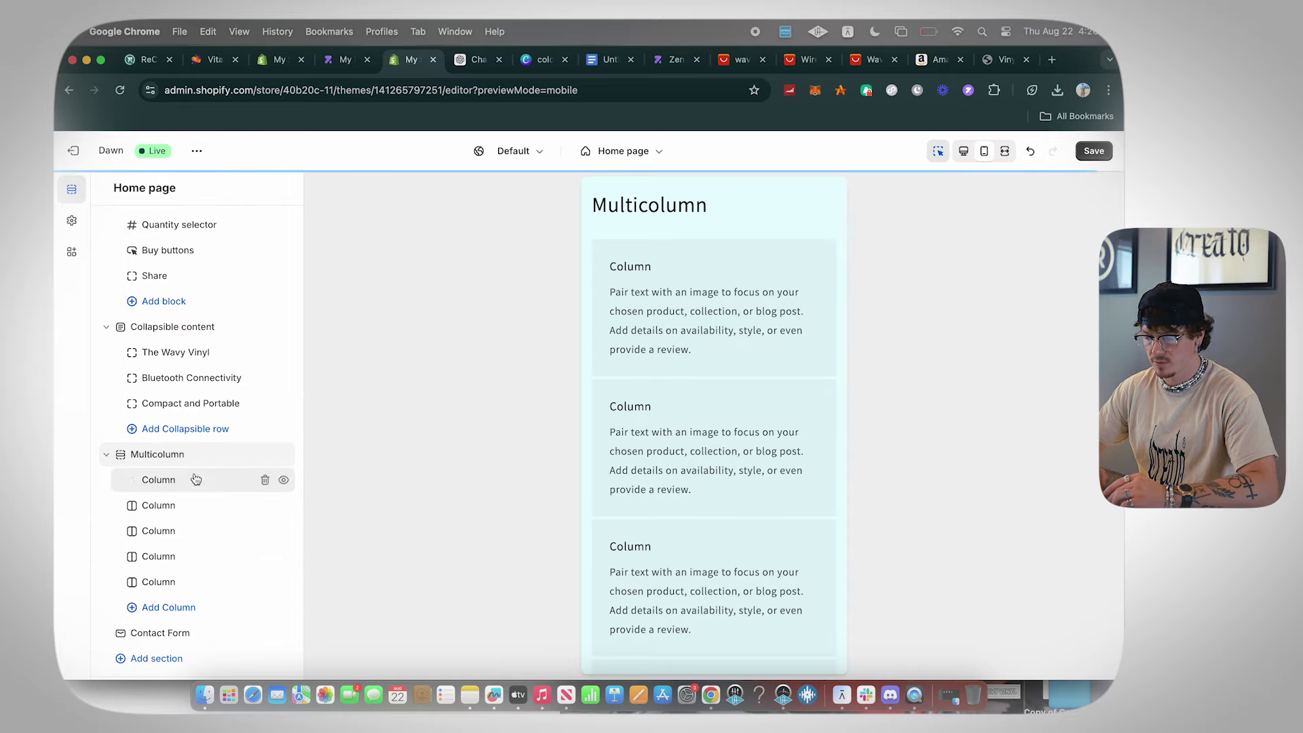
- Remove the Multicolumn section from the home page template
left_click(169, 454)
scroll(167, 475, "down", 5)
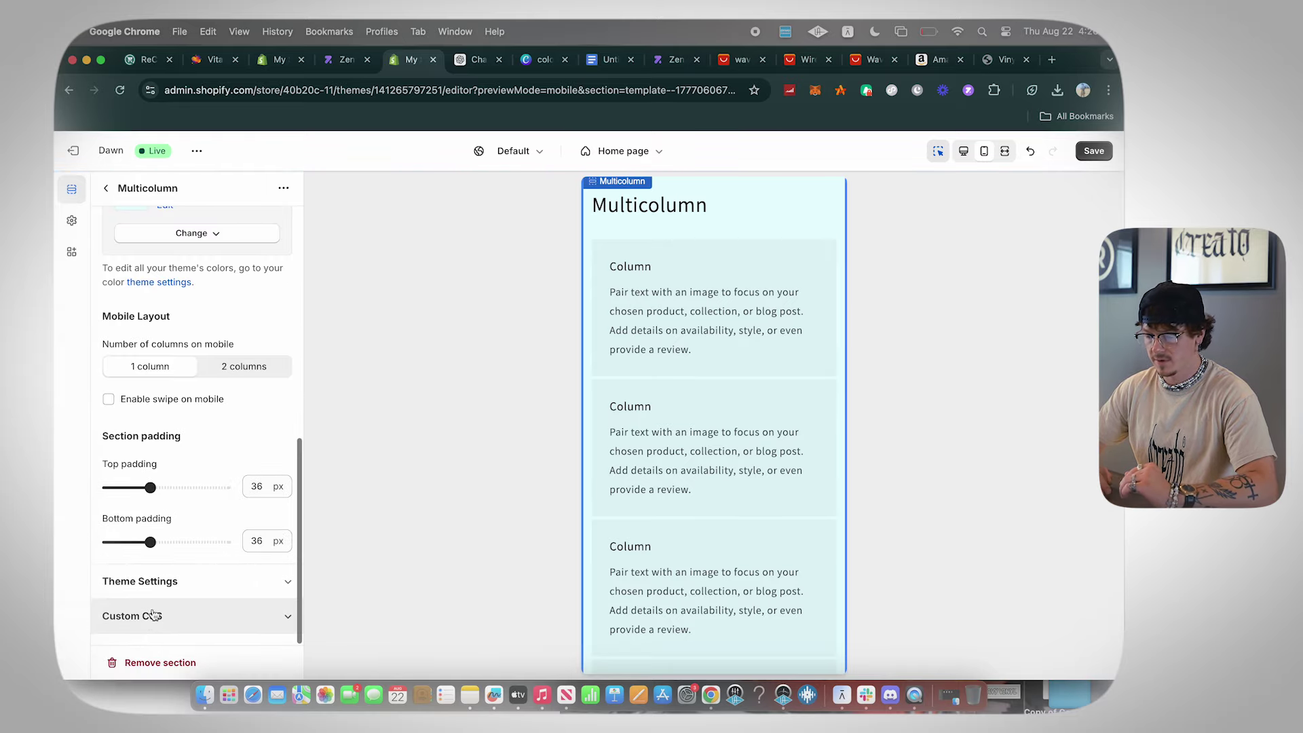
left_click(160, 662)
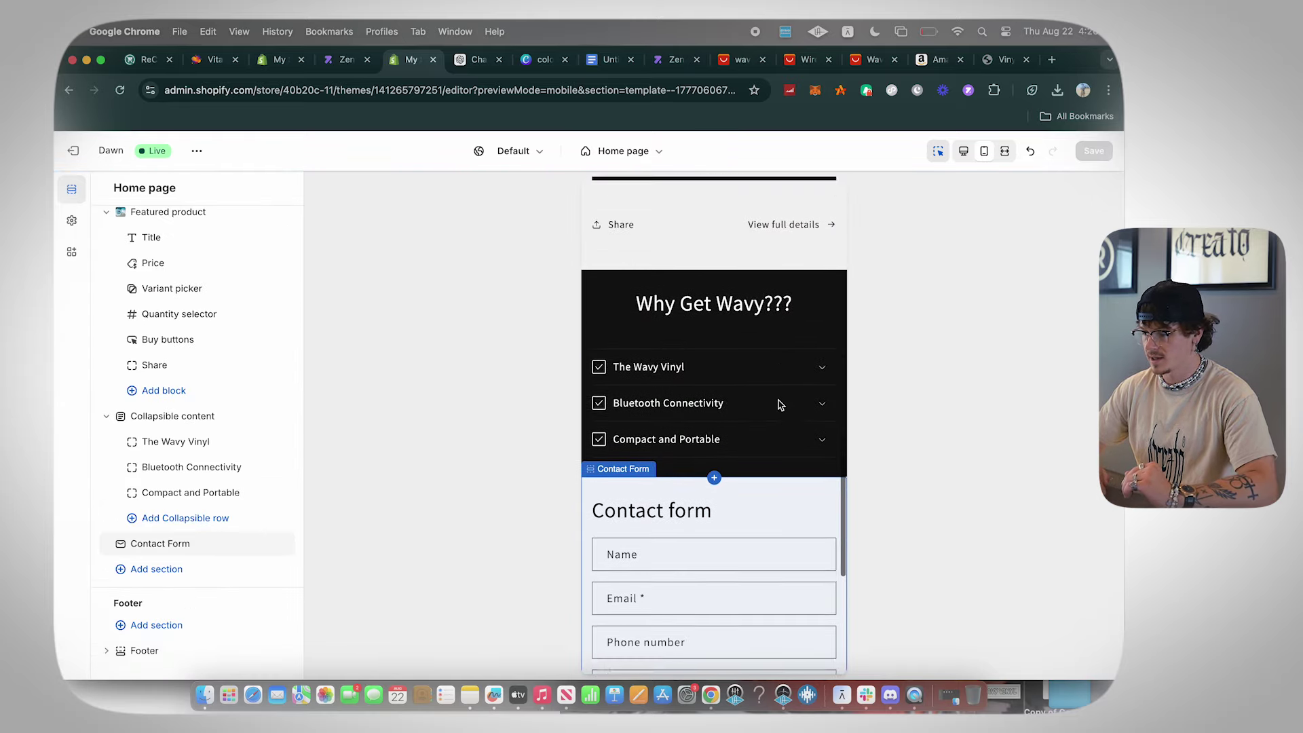
- Review the home page mobile preview from the image banner through the featured product to the collapsible content
scroll(719, 407, "up", 10)
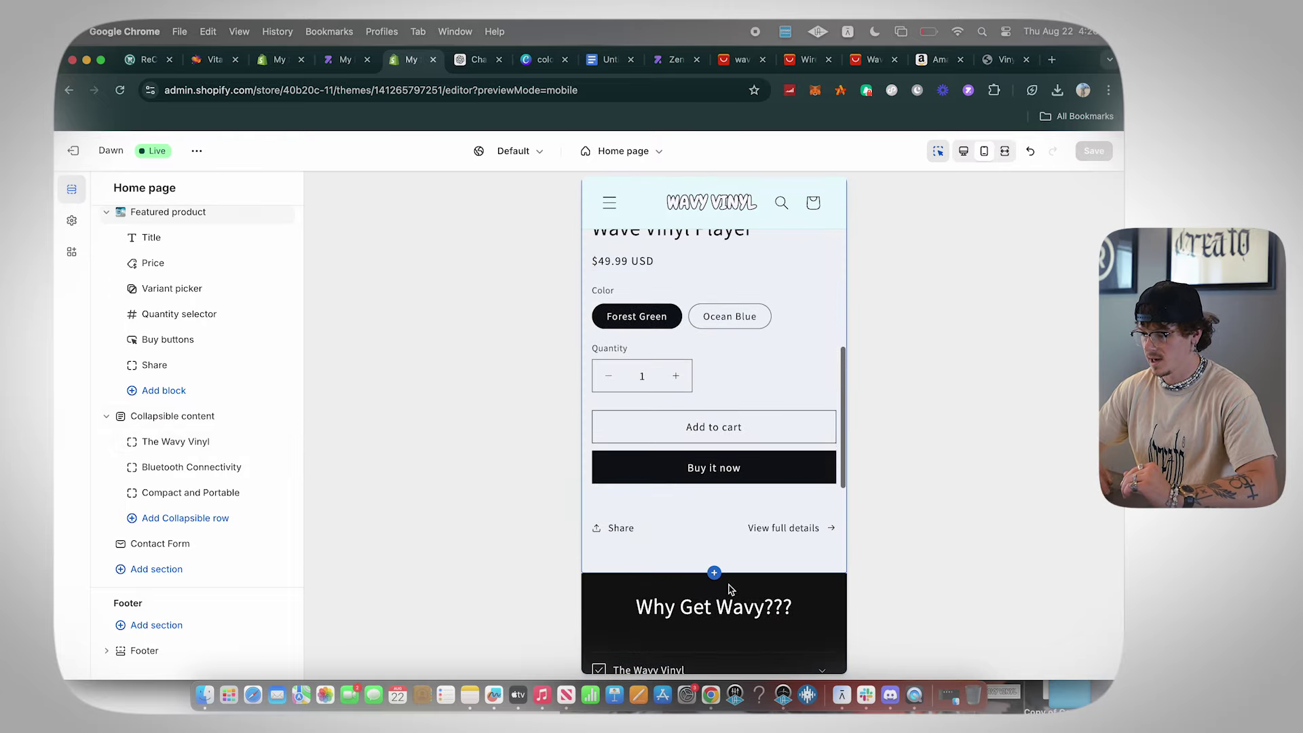
scroll(679, 411, "up", 1)
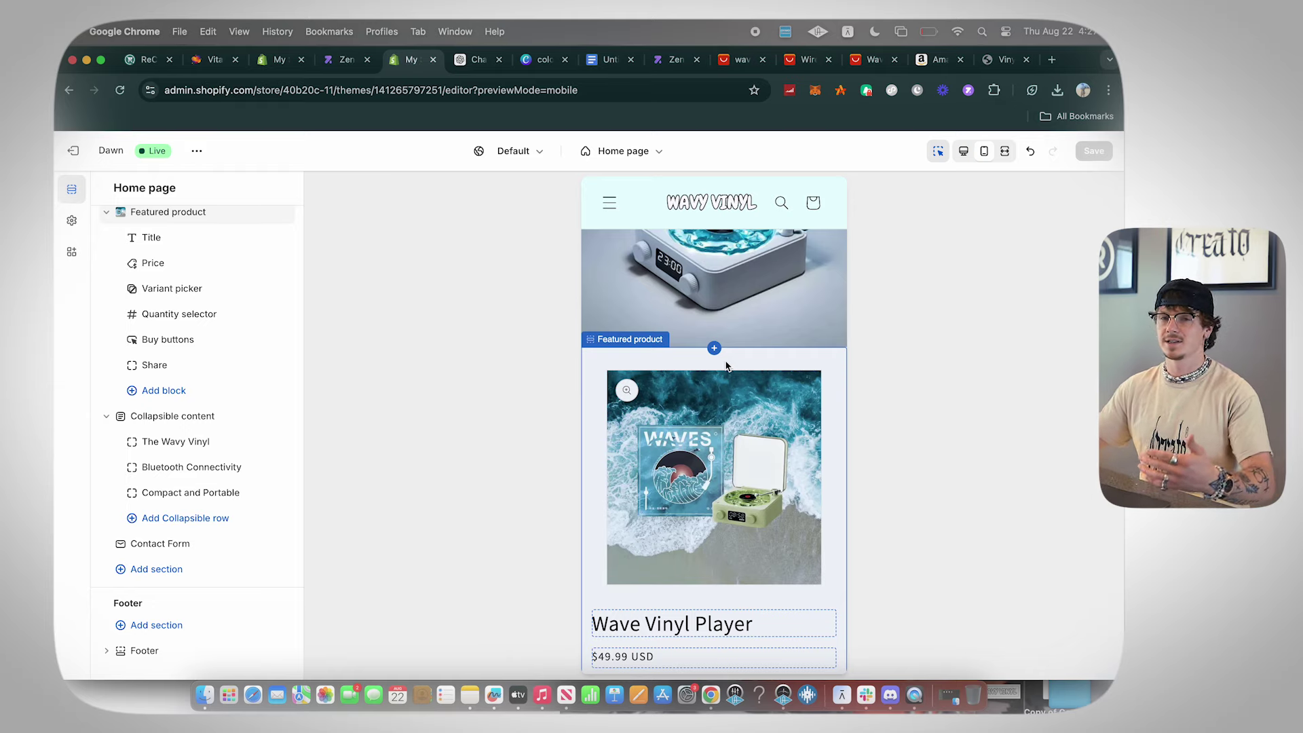
scroll(725, 366, "up", 3)
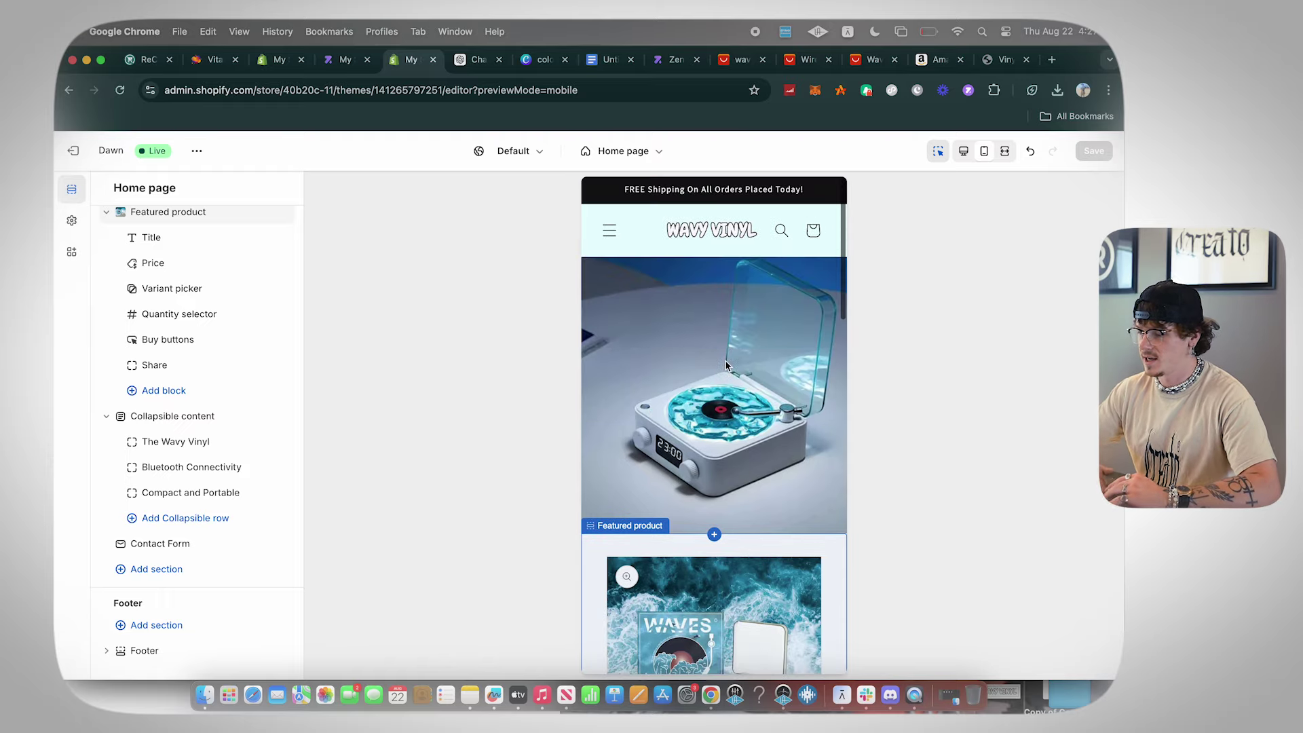
scroll(704, 381, "down", 15)
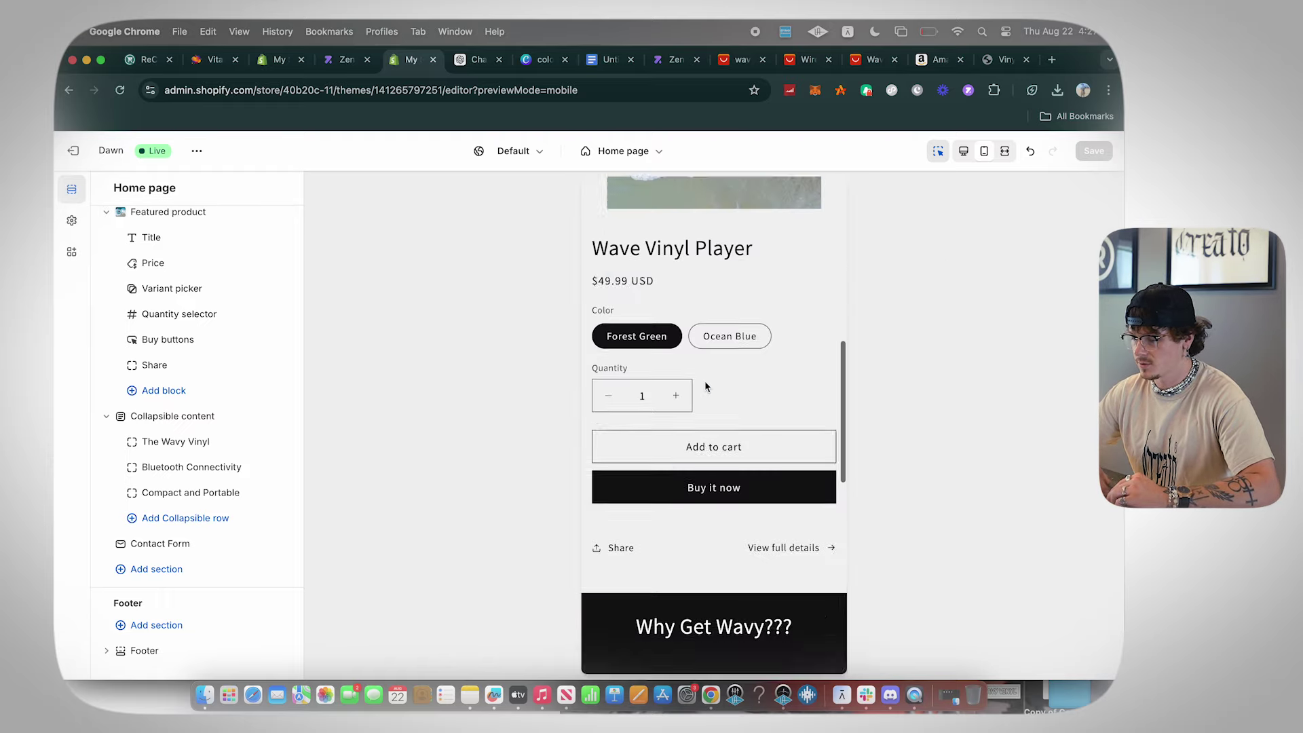
scroll(772, 342, "up", 15)
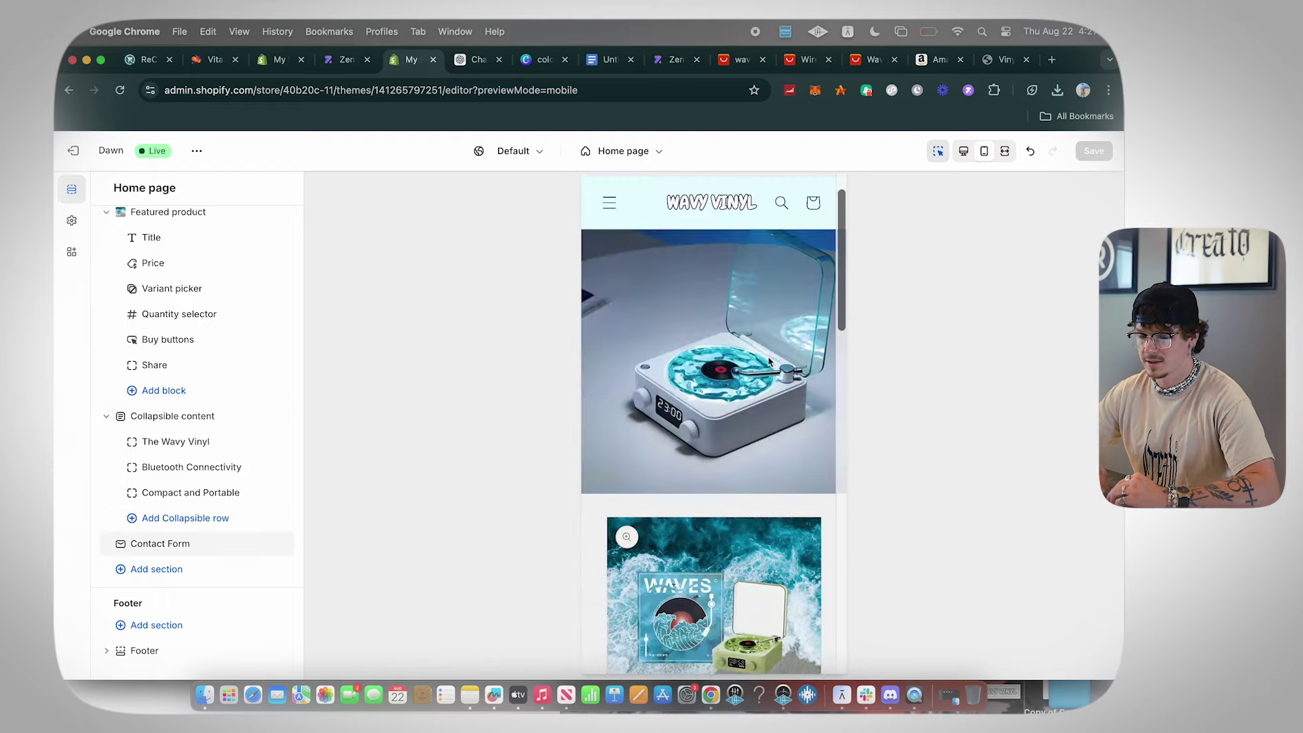
- Open the Checkout and customer accounts page for customization
left_click(621, 151)
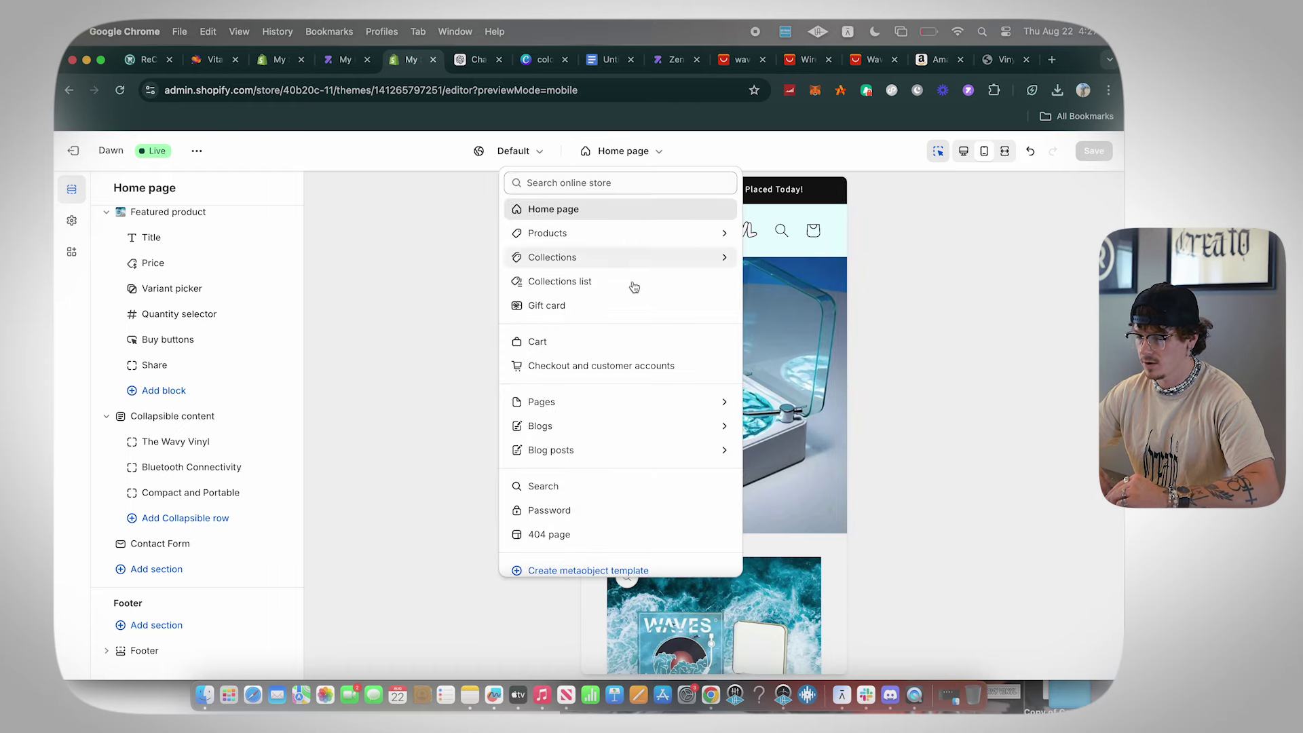
scroll(584, 339, "down", 1)
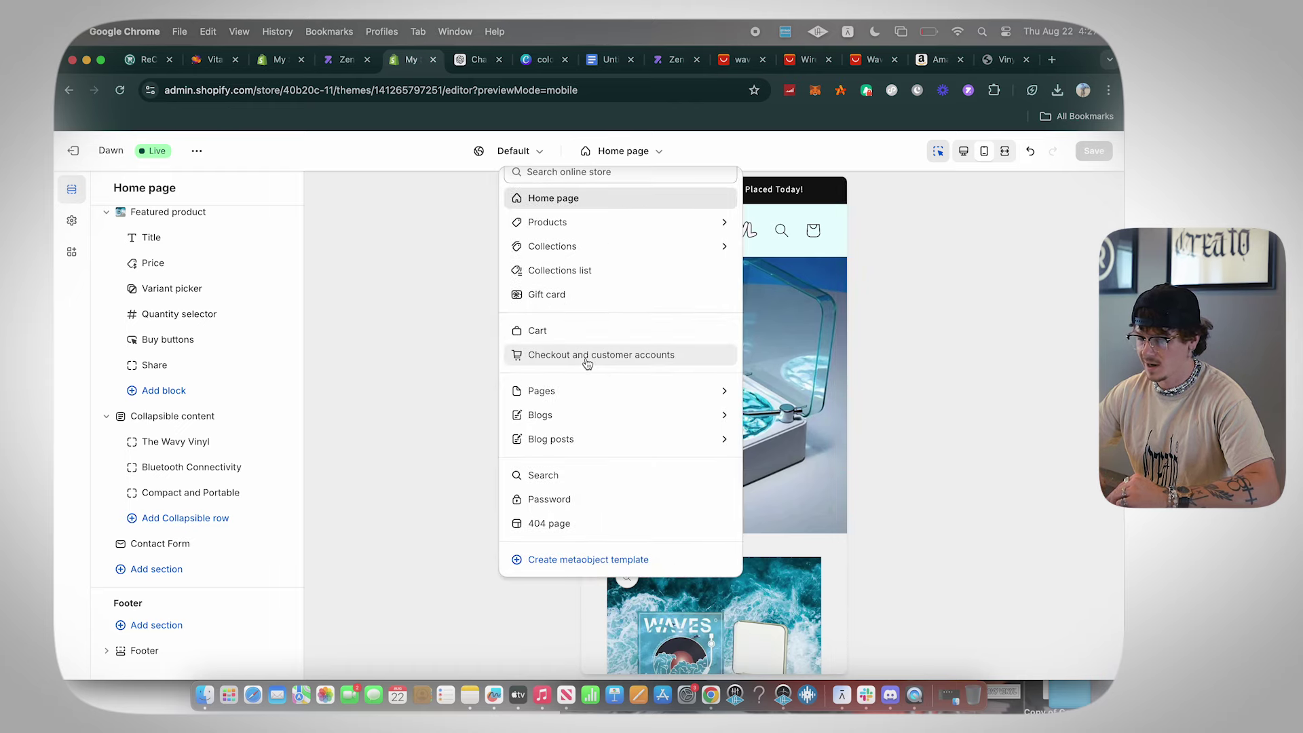
scroll(574, 482, "up", 1)
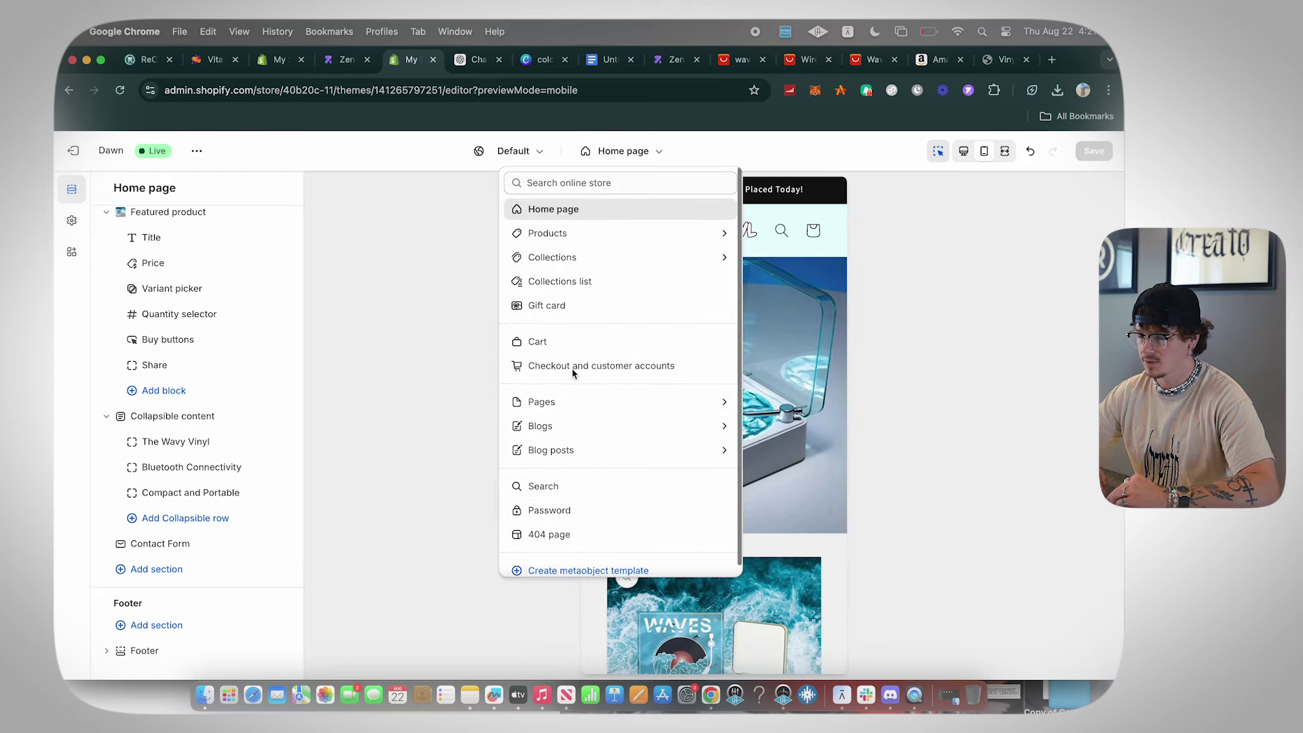
left_click(71, 220)
left_click(622, 151)
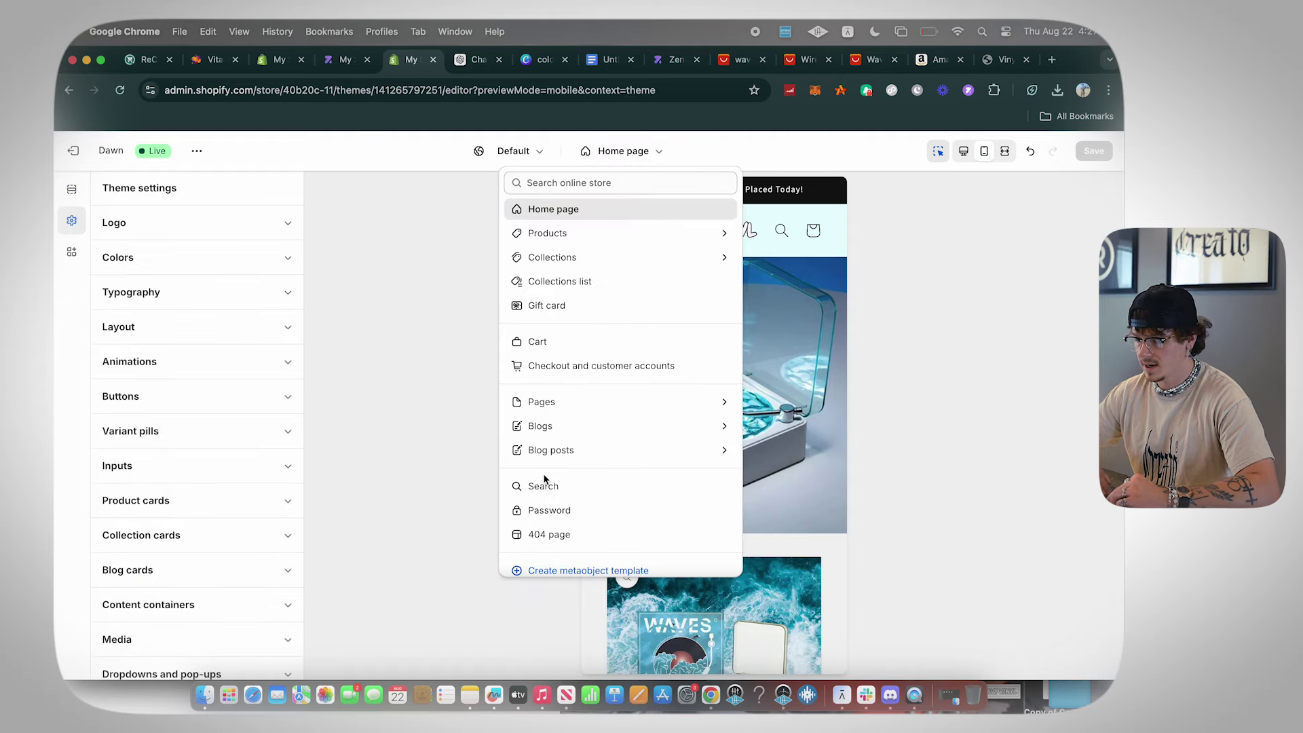
scroll(545, 478, "down", 1)
left_click(596, 357)
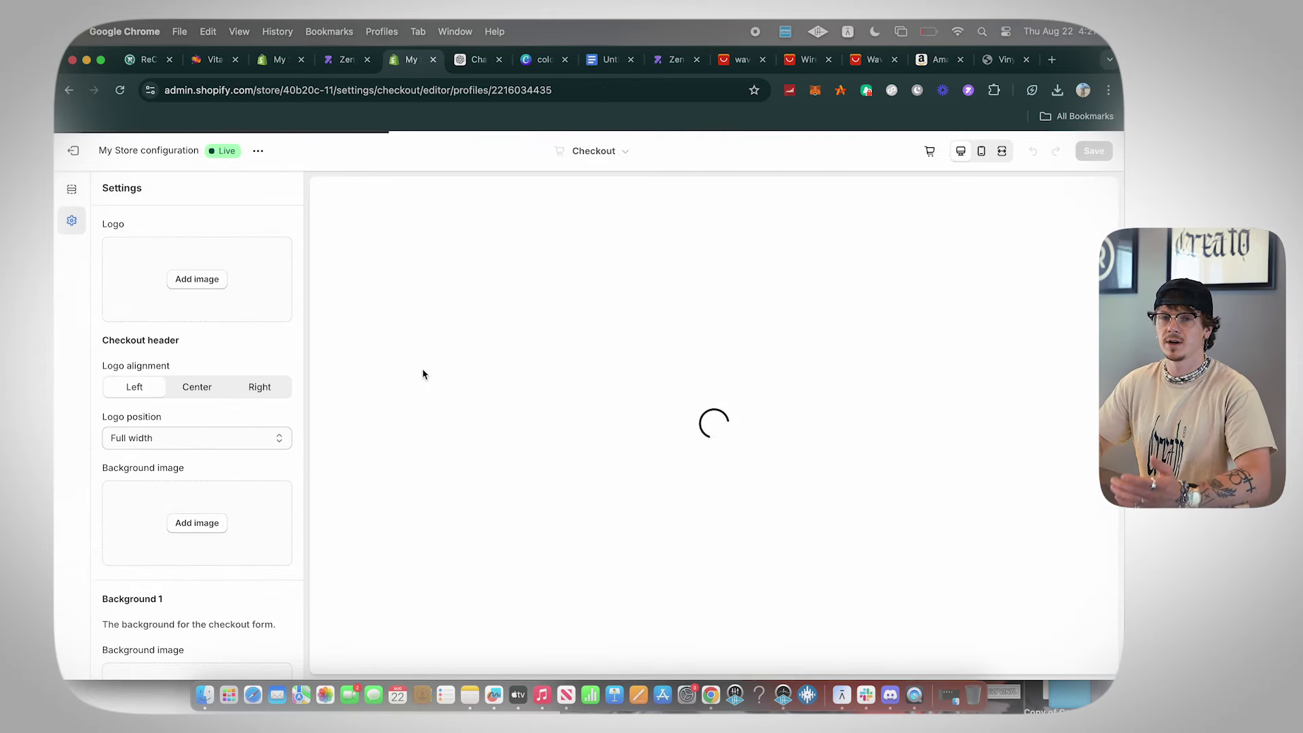
- Set the Wavy Vinyl image as the checkout logo with a maximum width of 280 px, check it in the mobile preview and save
left_click(145, 295)
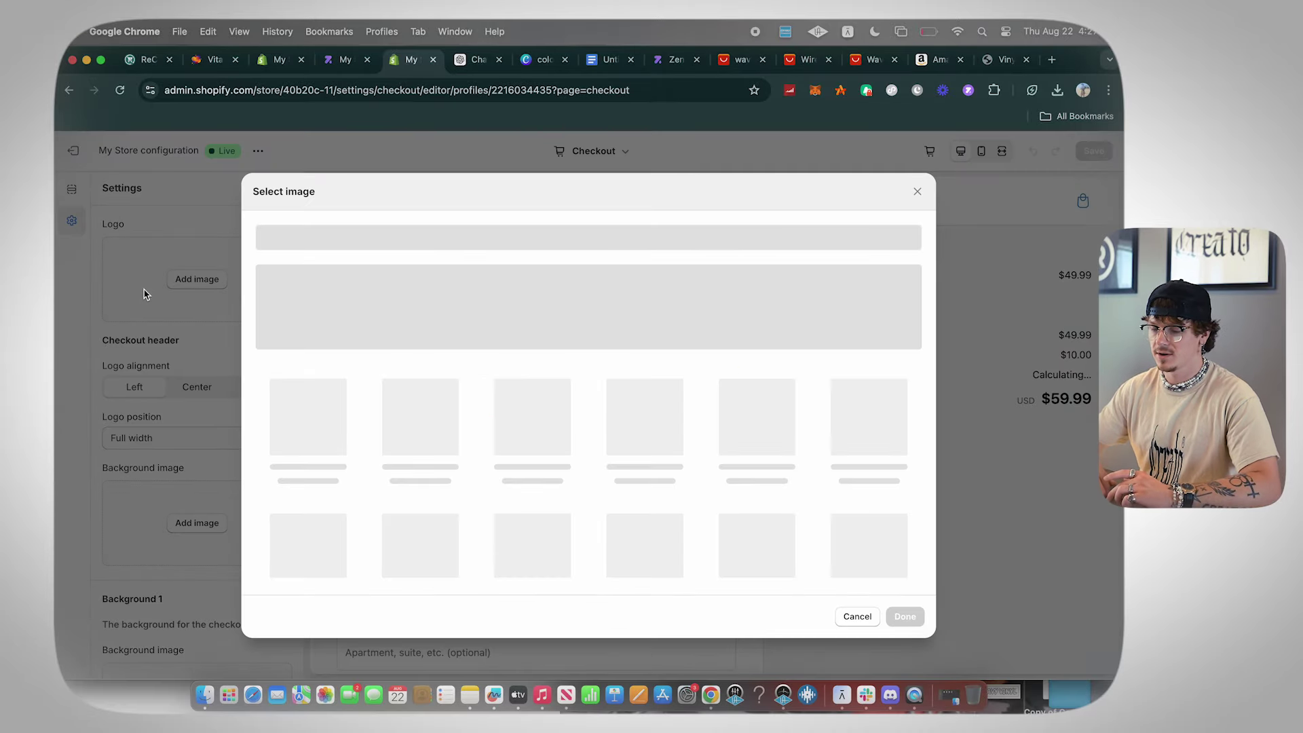
left_click(309, 444)
left_click(905, 614)
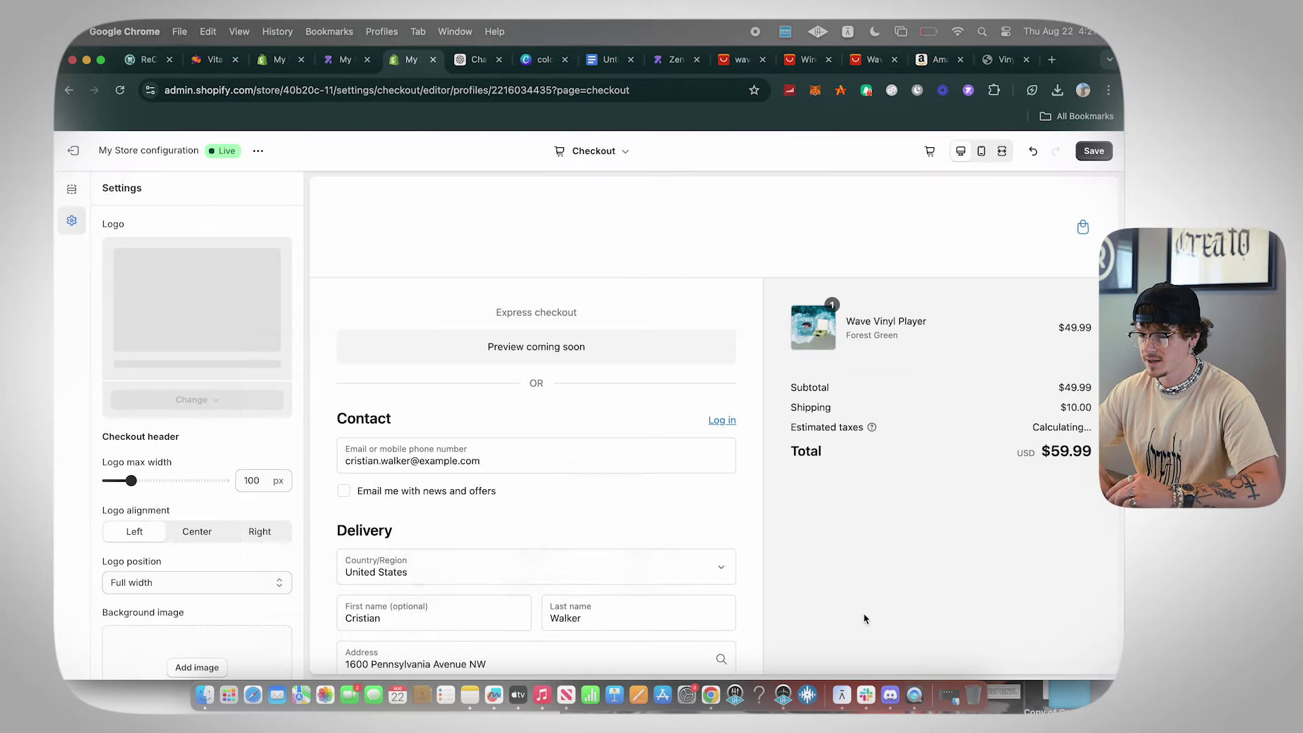
left_click_drag(131, 429, 214, 429)
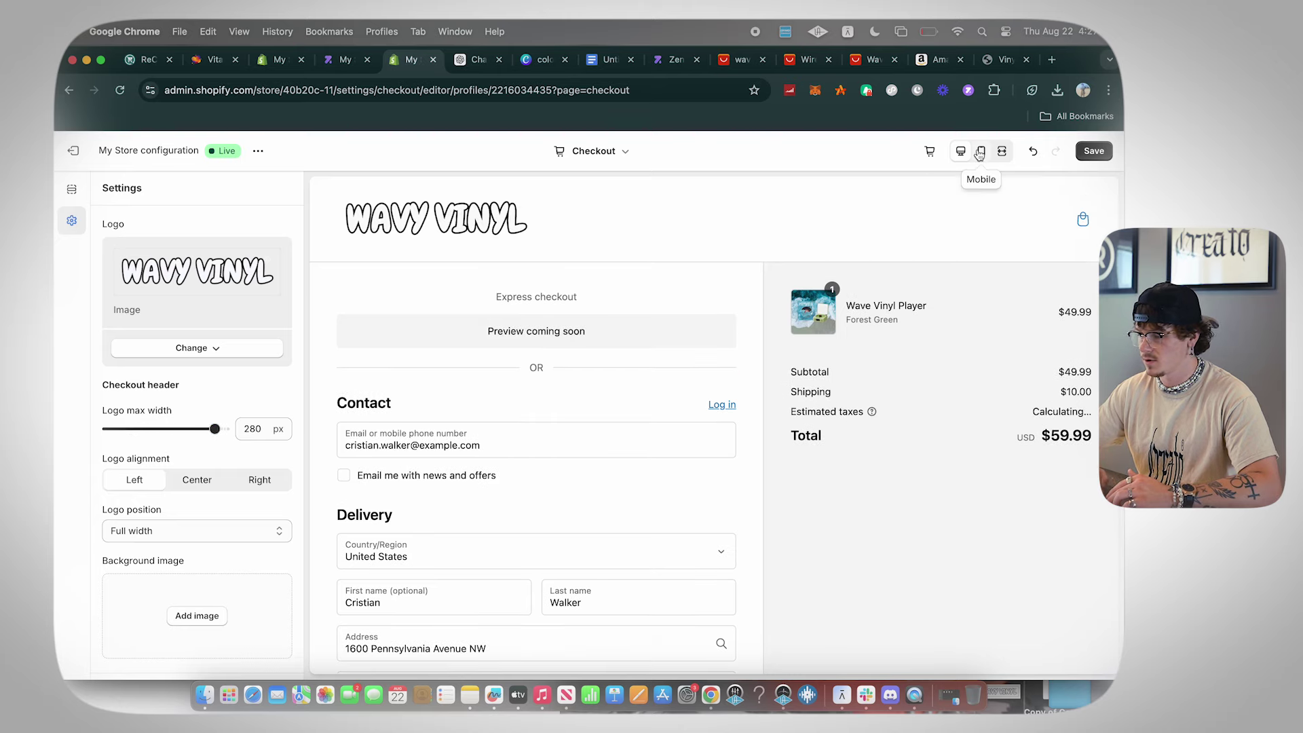
left_click(981, 151)
left_click(1082, 150)
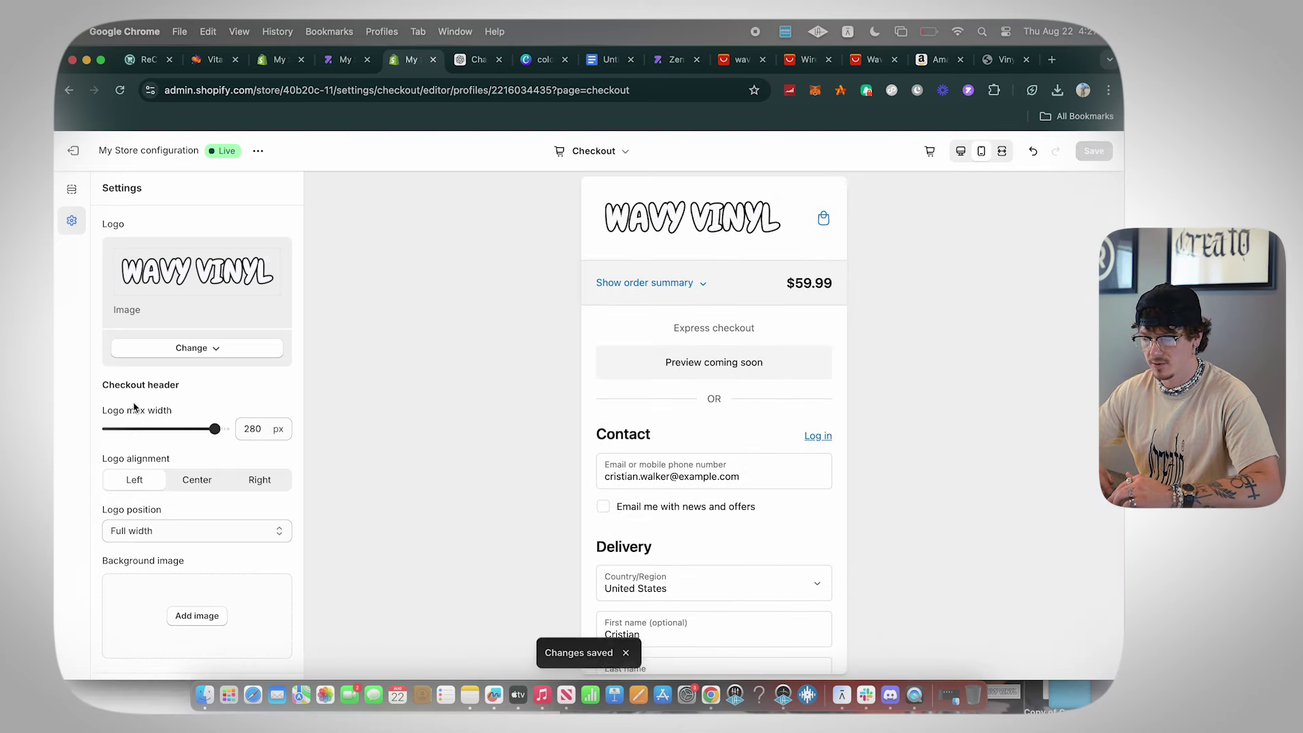
scroll(133, 403, "down", 4)
scroll(133, 406, "down", 4)
scroll(134, 403, "up", 1)
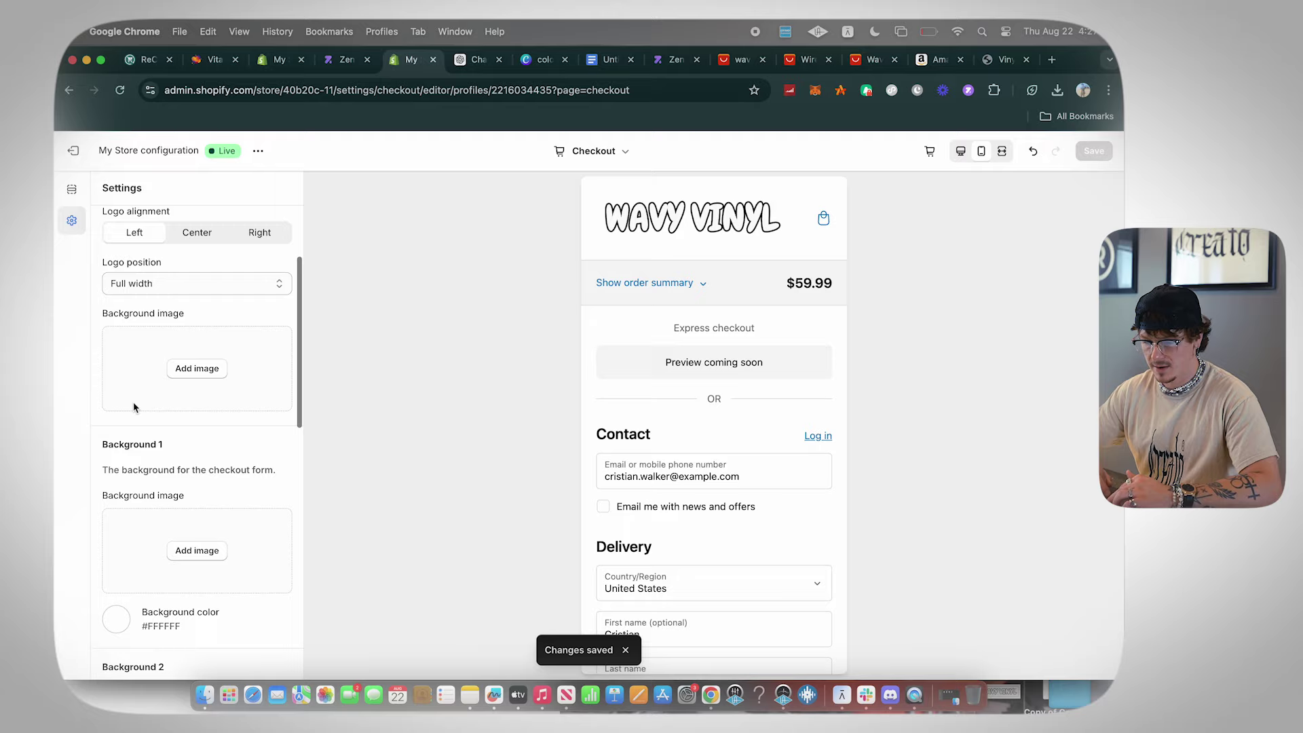
scroll(183, 477, "down", 3)
scroll(183, 478, "down", 3)
left_click(114, 398)
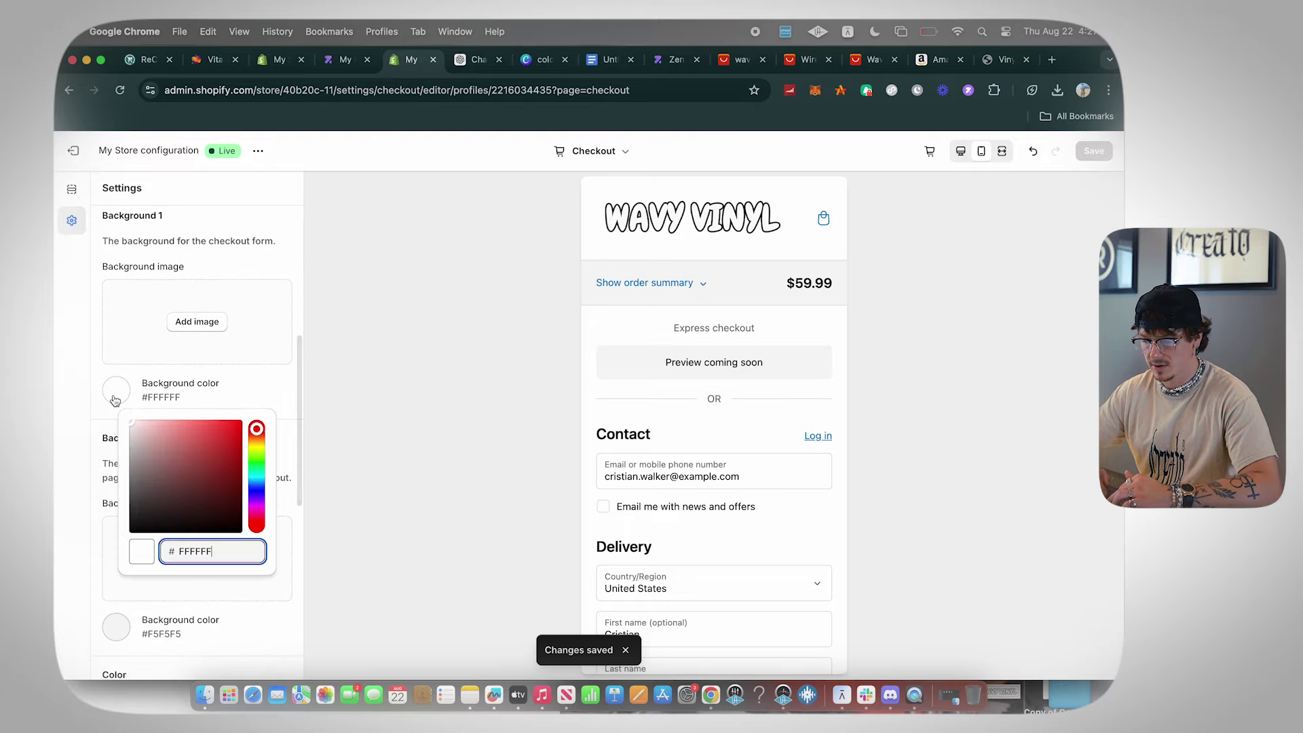
left_click(171, 333)
left_click(917, 194)
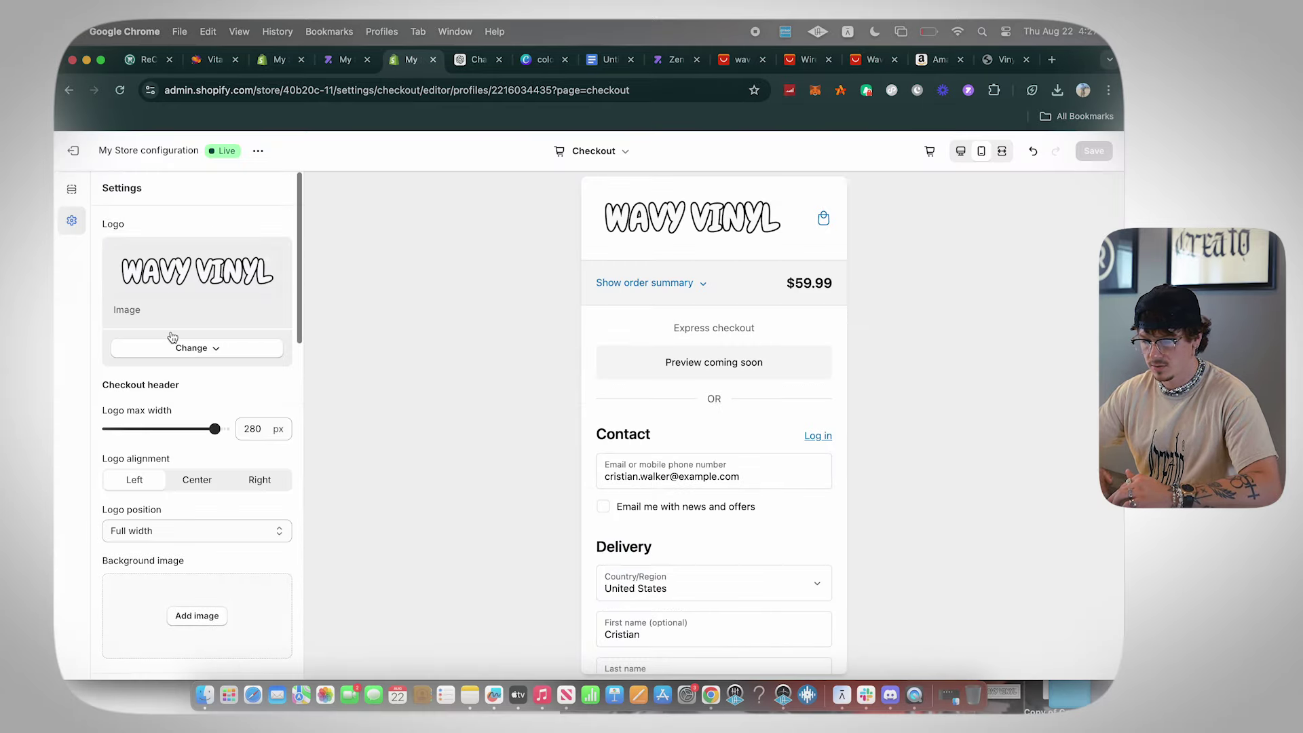
- Open the background color of the checkout's Background 1 for editing
scroll(187, 290, "down", 4)
scroll(187, 290, "down", 5)
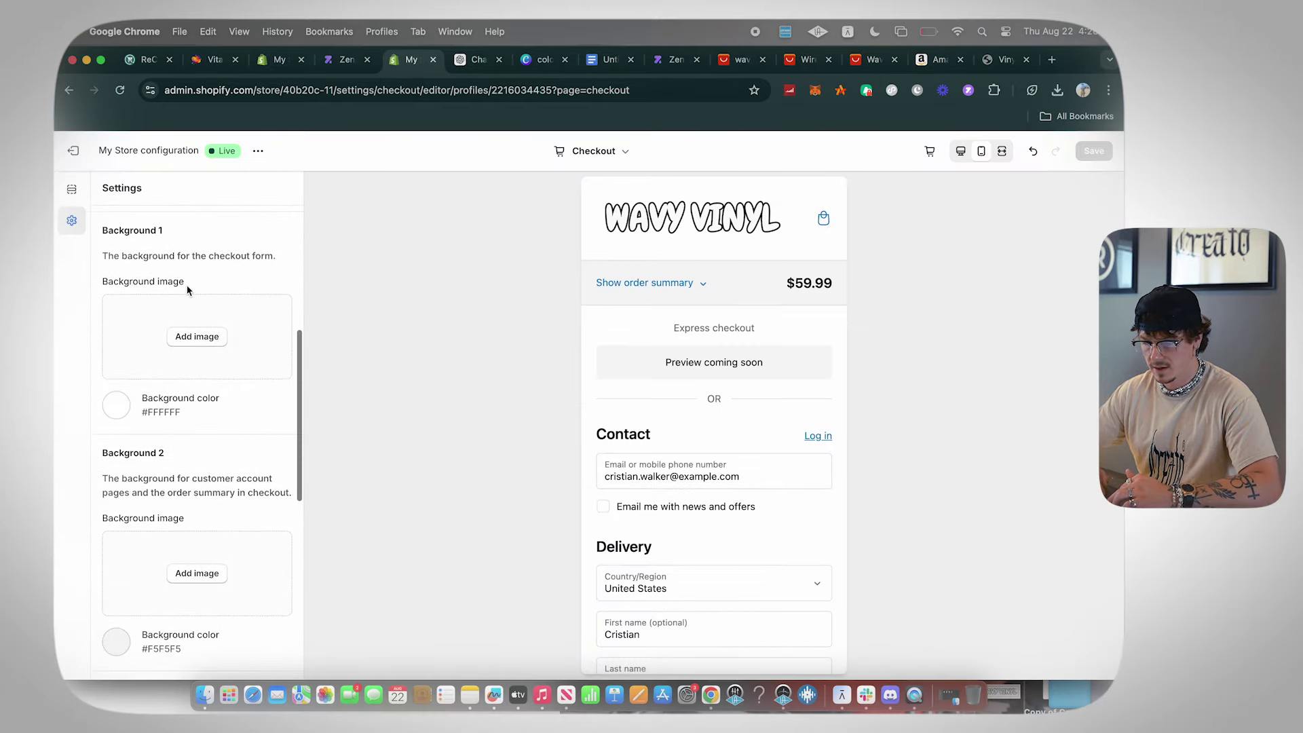
left_click(124, 407)
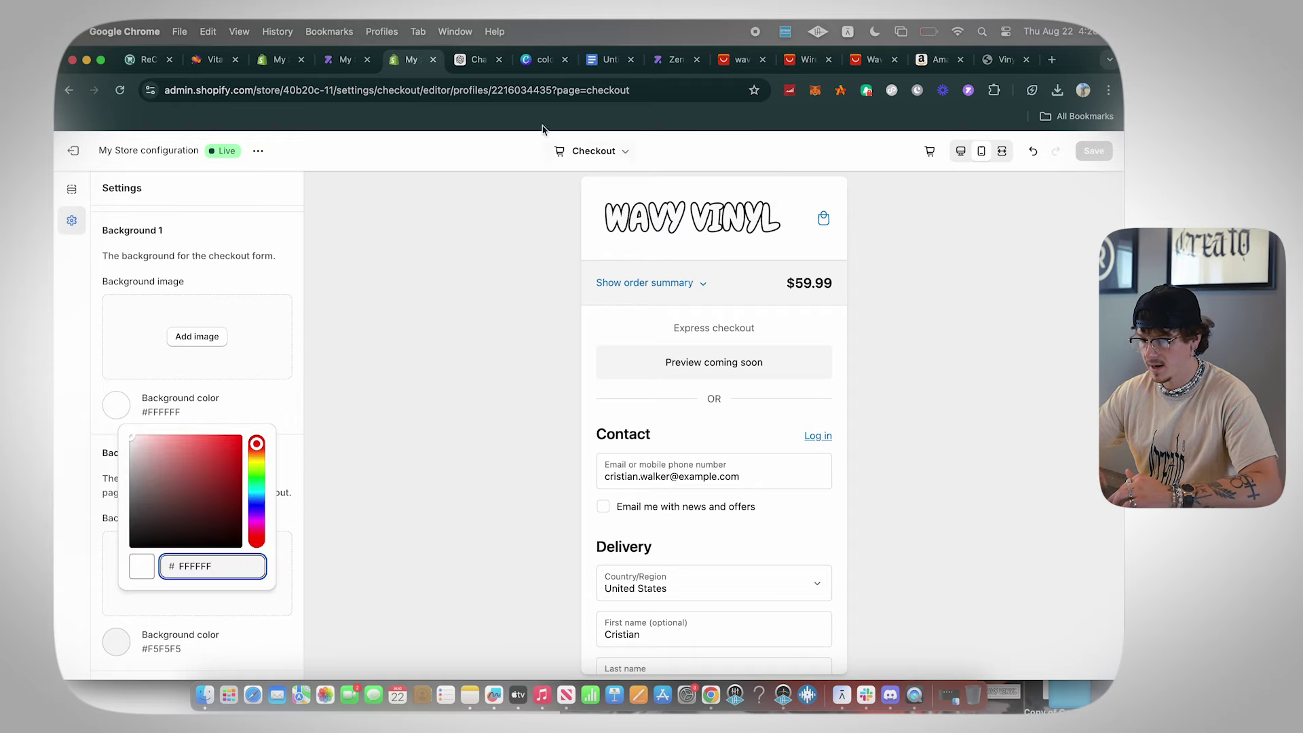
- Copy the background color code of the header's Scheme 1 from the Dawn theme editor
left_click(278, 60)
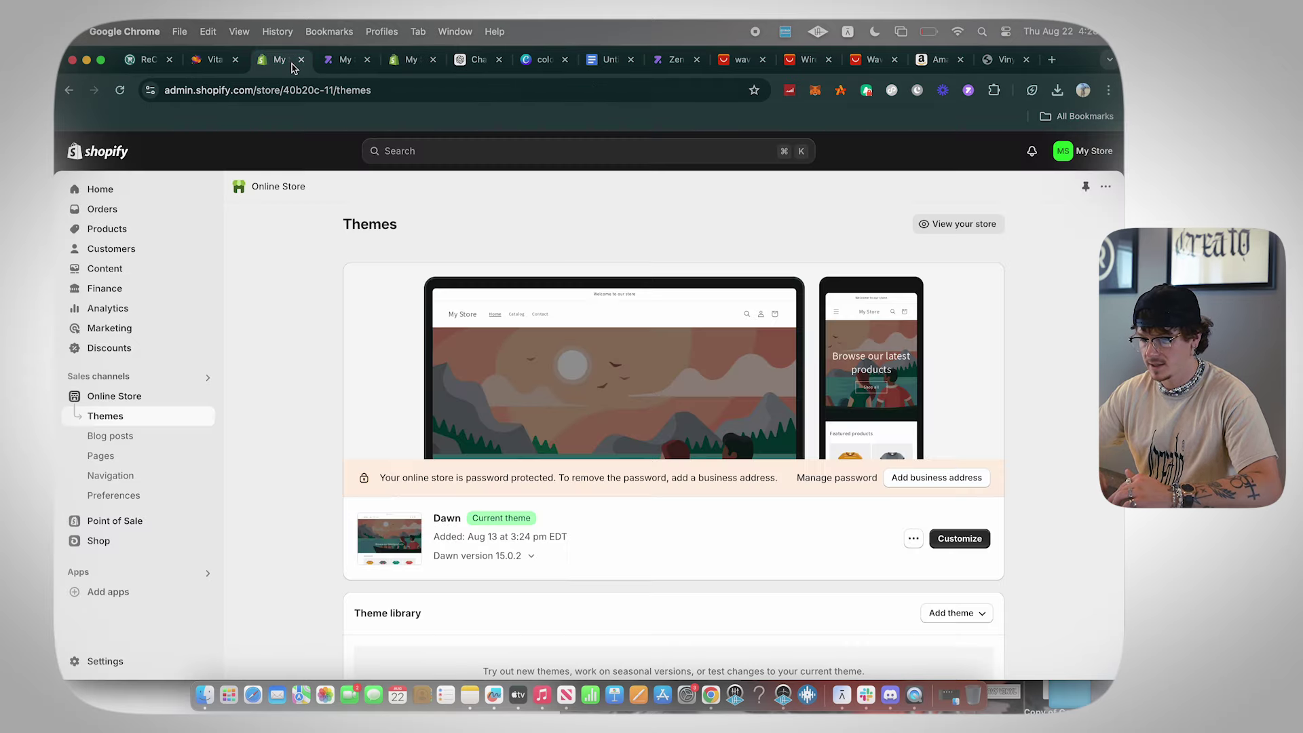
left_click(959, 539)
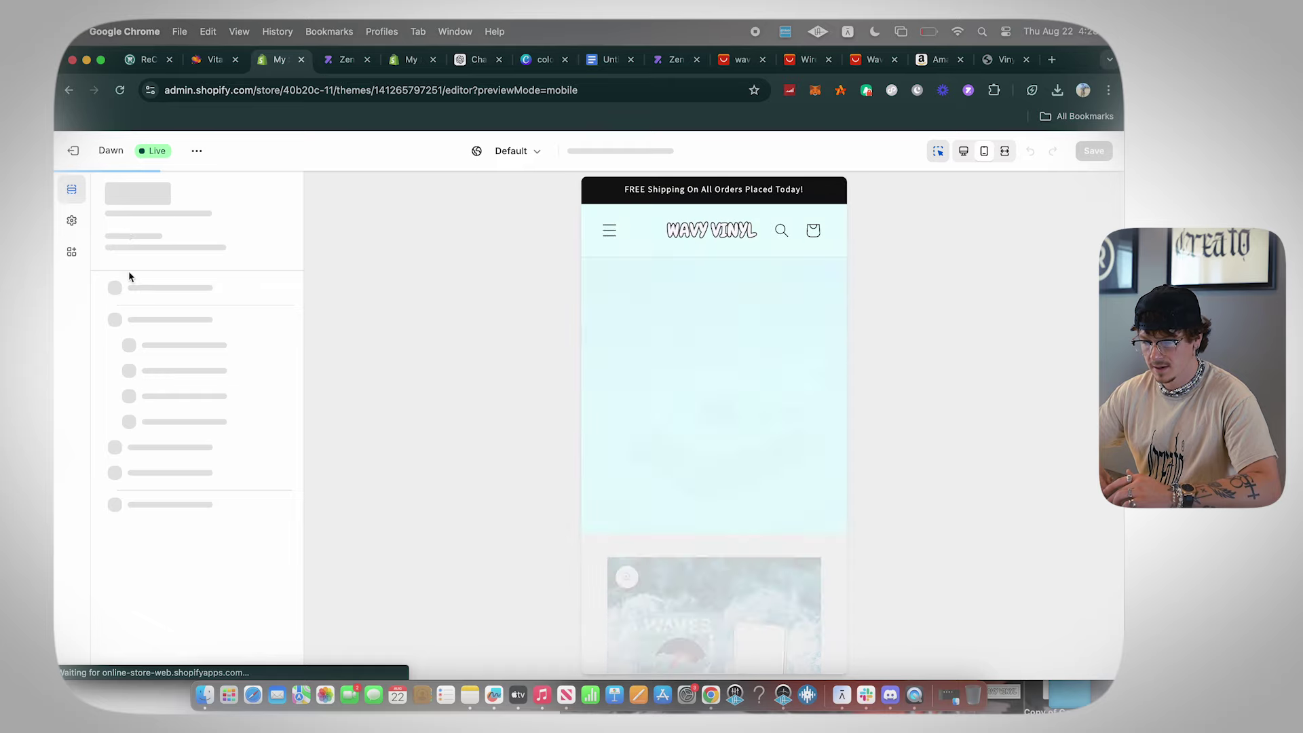
left_click(148, 270)
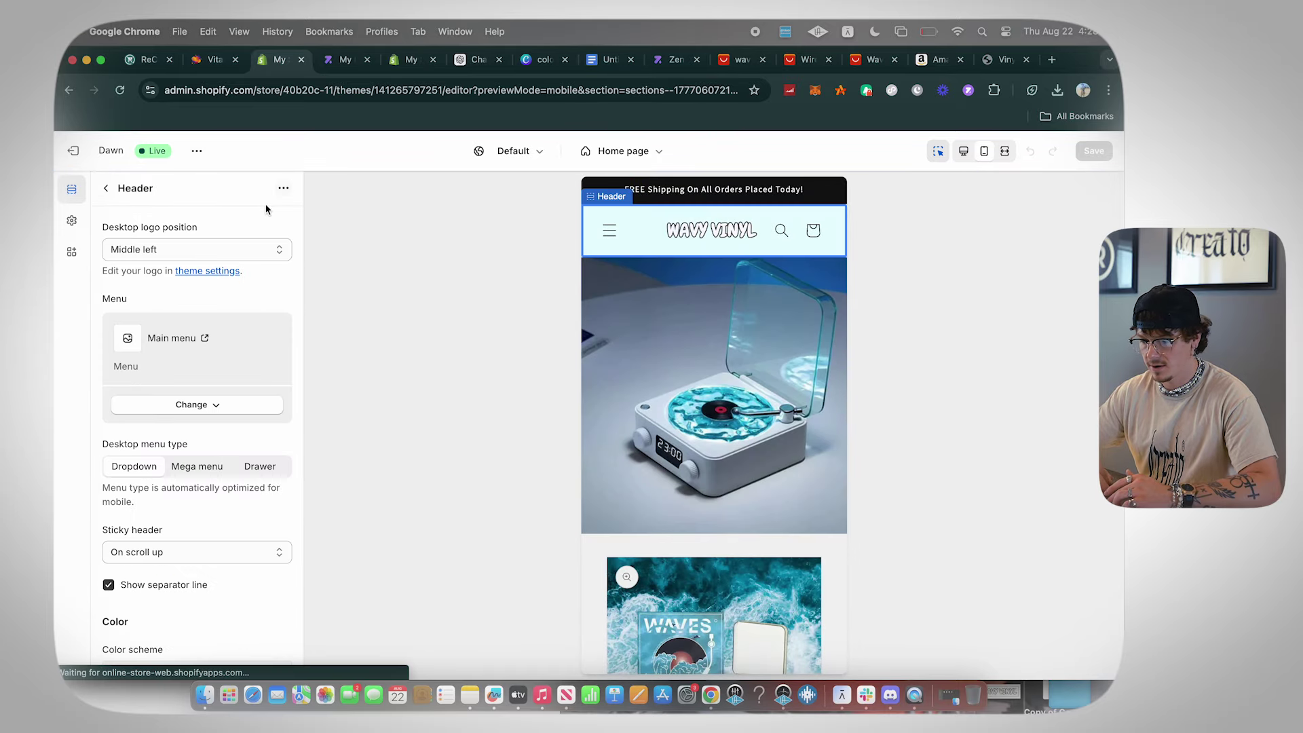
scroll(187, 520, "down", 5)
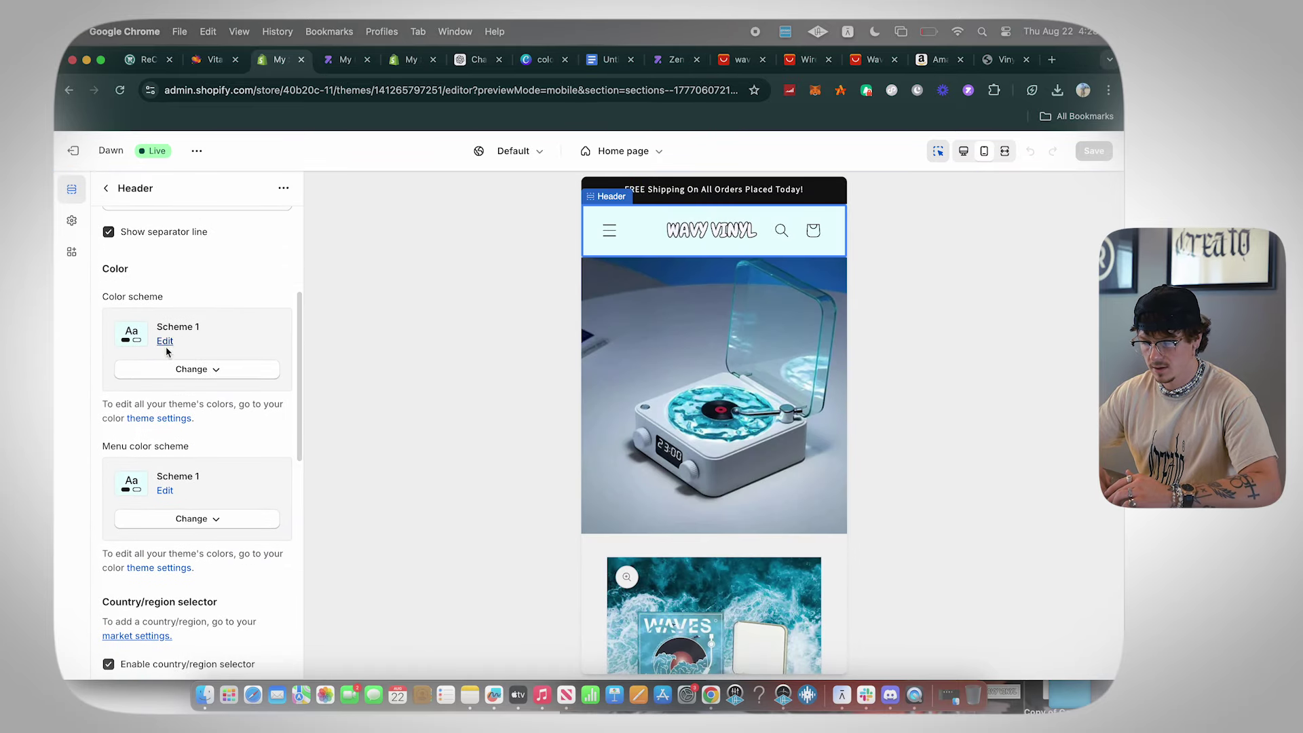
left_click(169, 349)
left_click(129, 307)
double_click(179, 462)
key("super+c")
- Set the checkout's Background 1 color to the copied #E7FDFF and save the changes
left_click(407, 59)
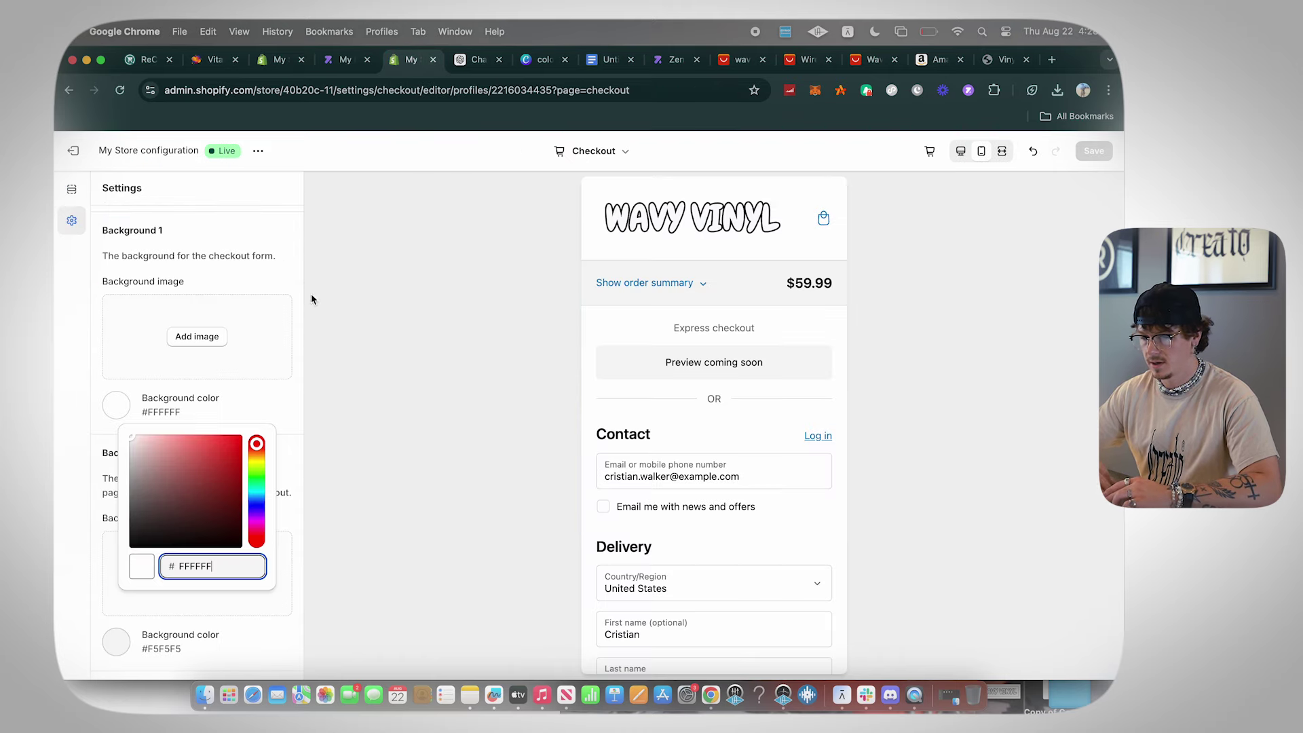
double_click(207, 570)
key("super+v")
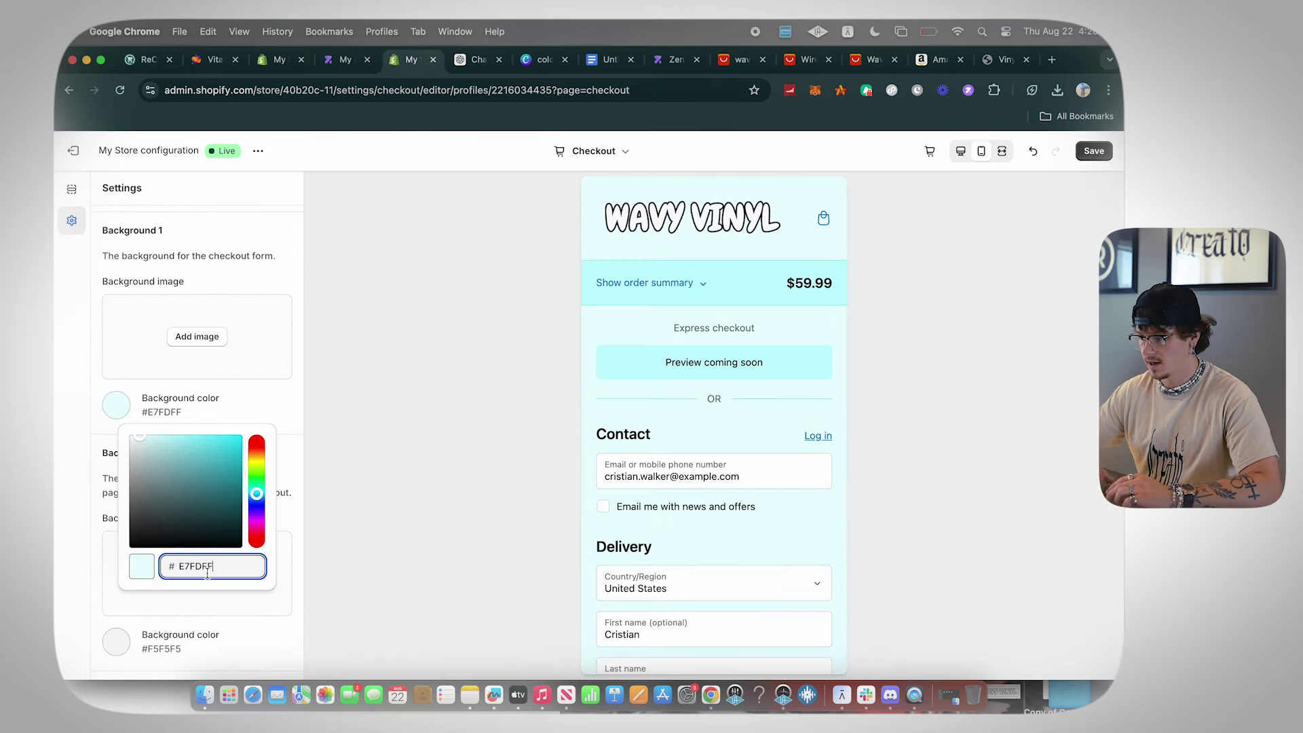
left_click(511, 366)
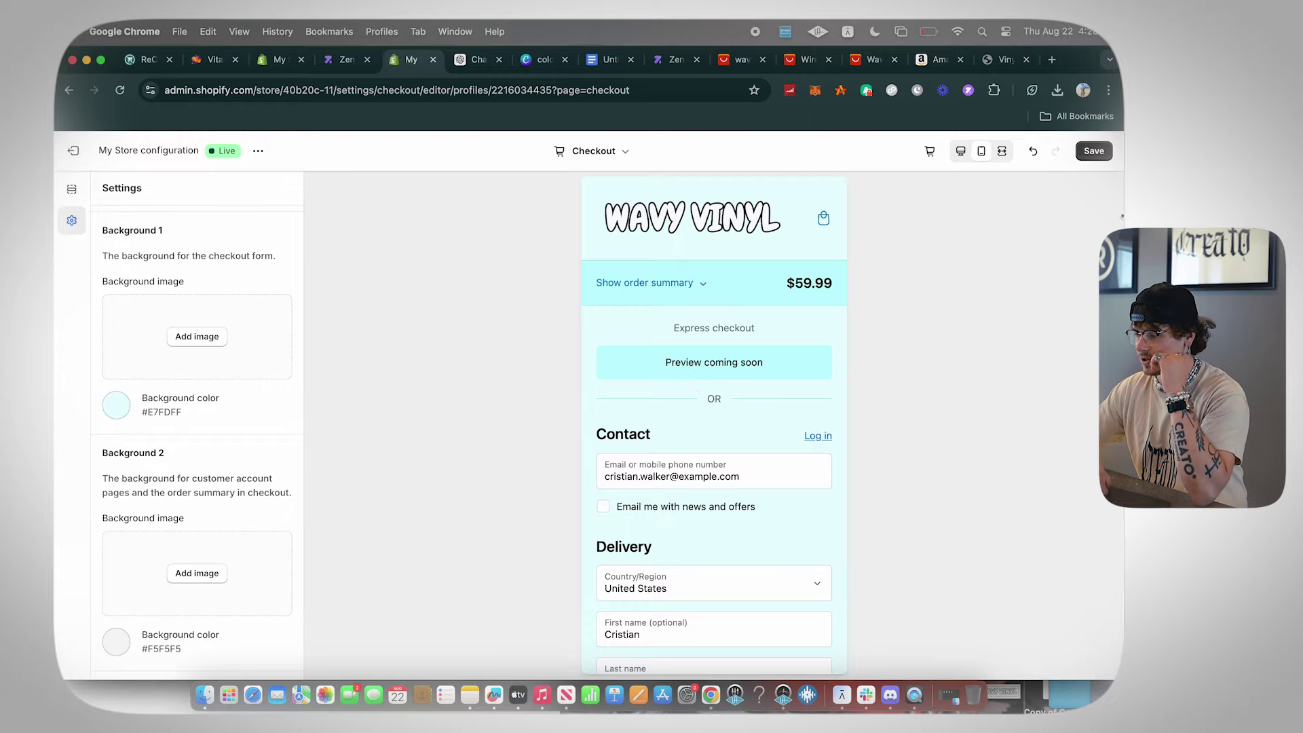
left_click(1092, 151)
- Review the recolored checkout mobile preview from the logo header through payment to the order summary
scroll(637, 645, "down", 10)
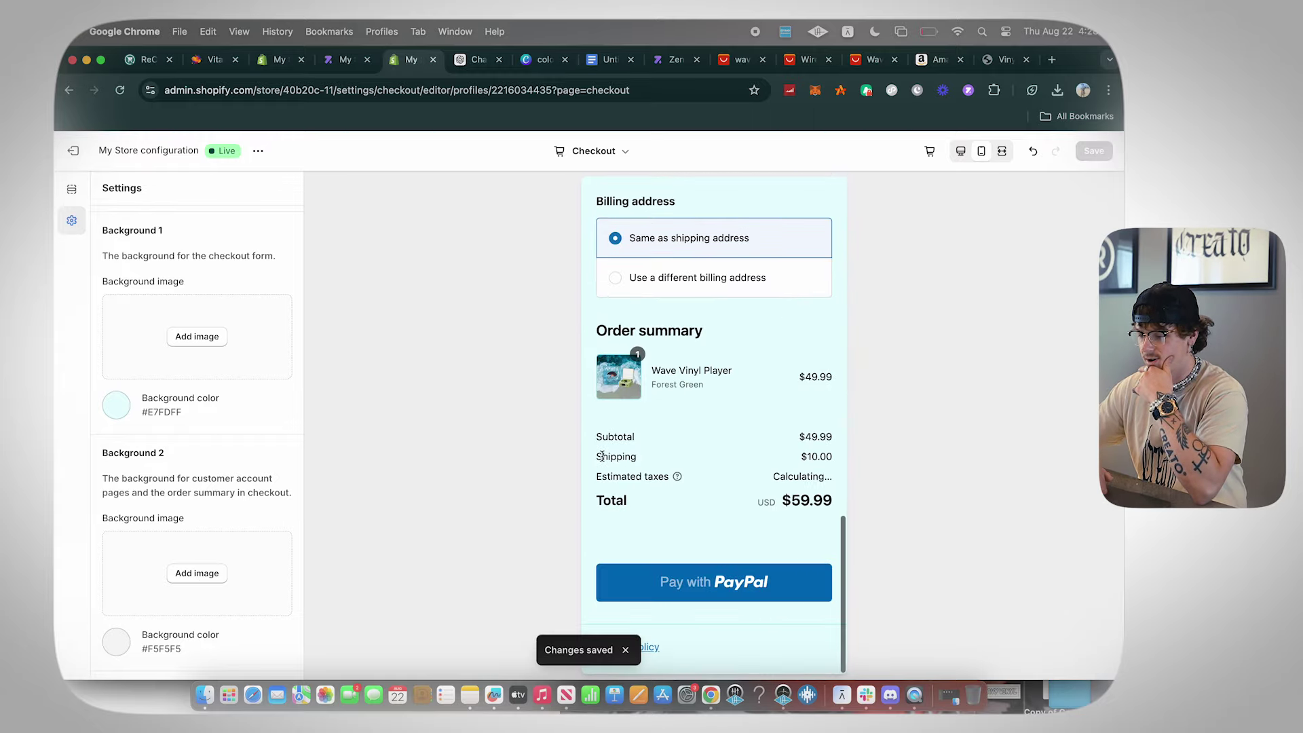
scroll(602, 456, "up", 10)
scroll(602, 456, "down", 3)
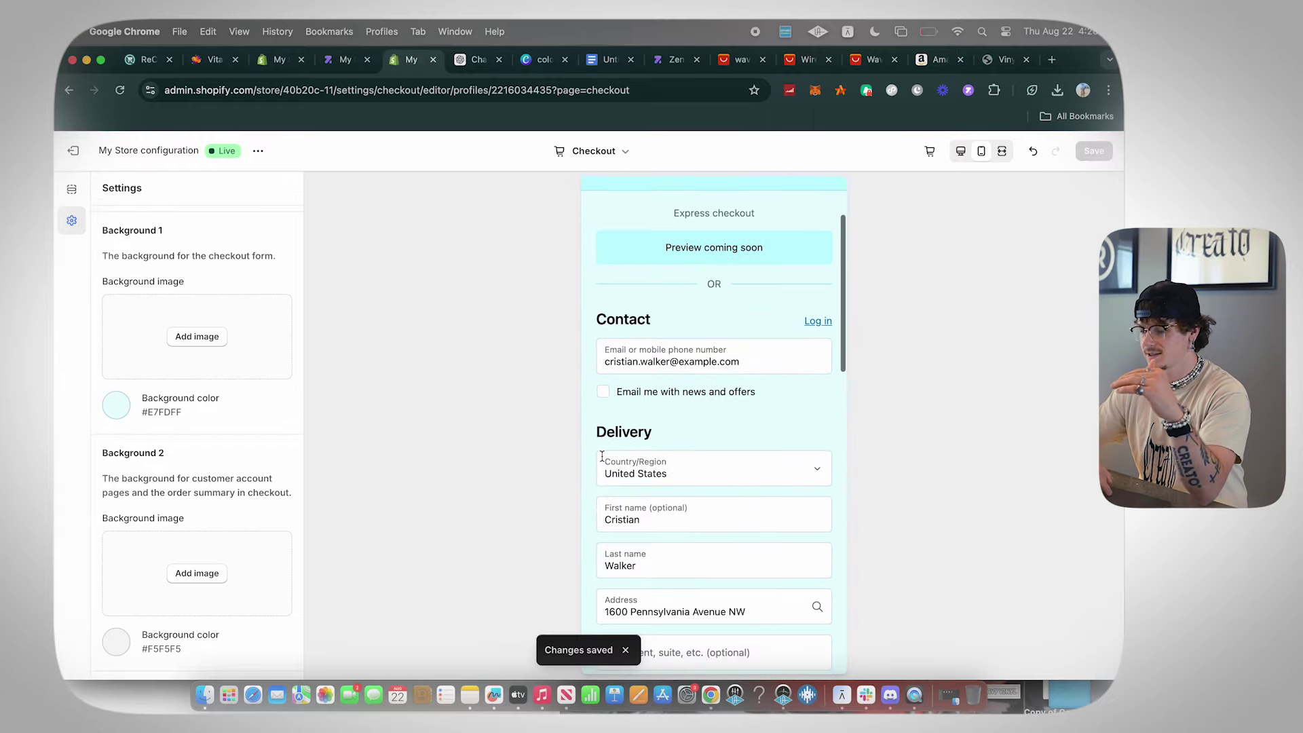
scroll(602, 457, "down", 10)
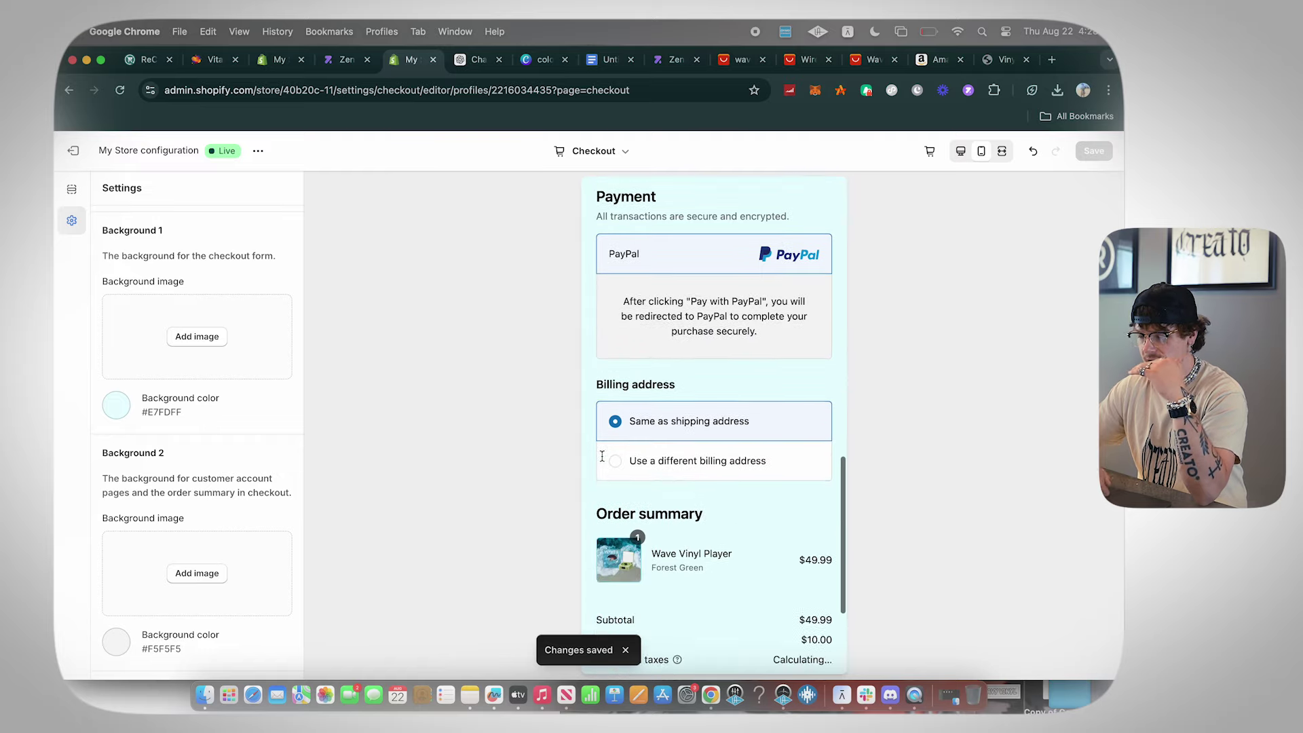
scroll(602, 456, "up", 10)
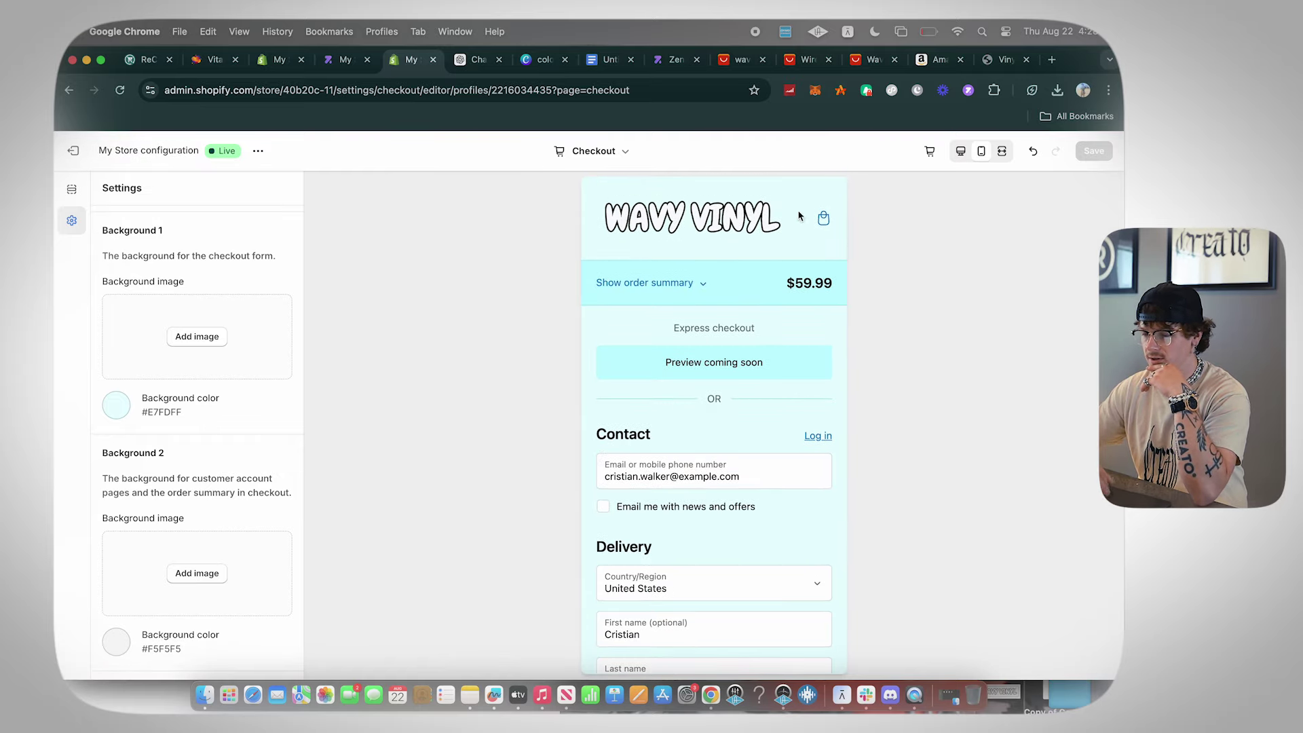
- Leave the checkout editor, open the store's Policies settings and view the automated privacy policy
left_click(73, 150)
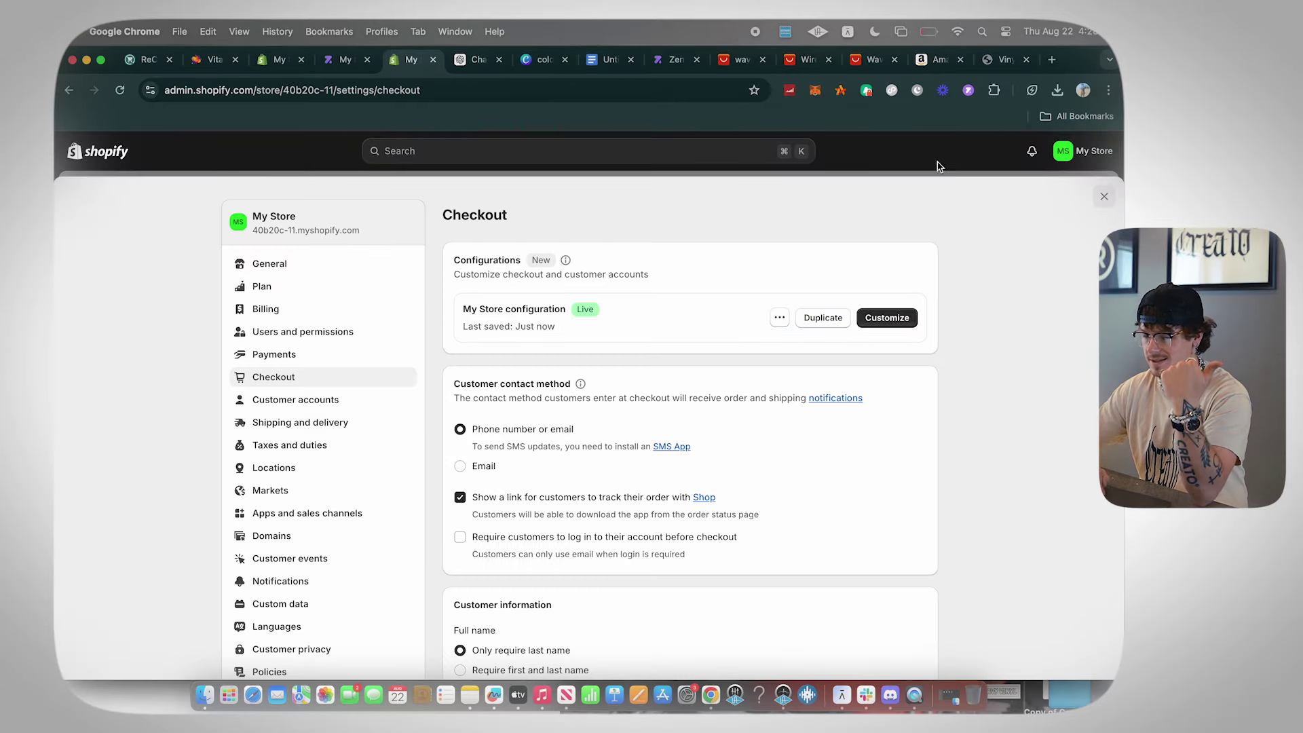
key("Escape")
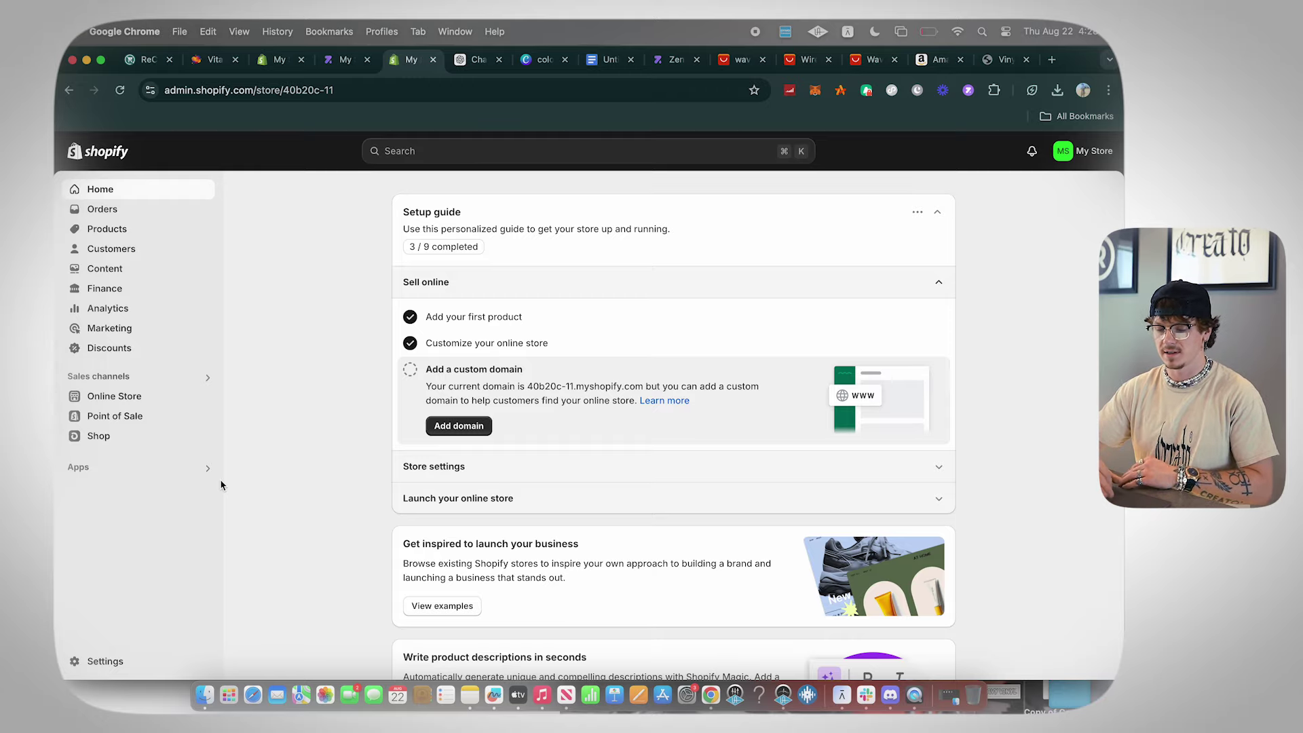
left_click(139, 657)
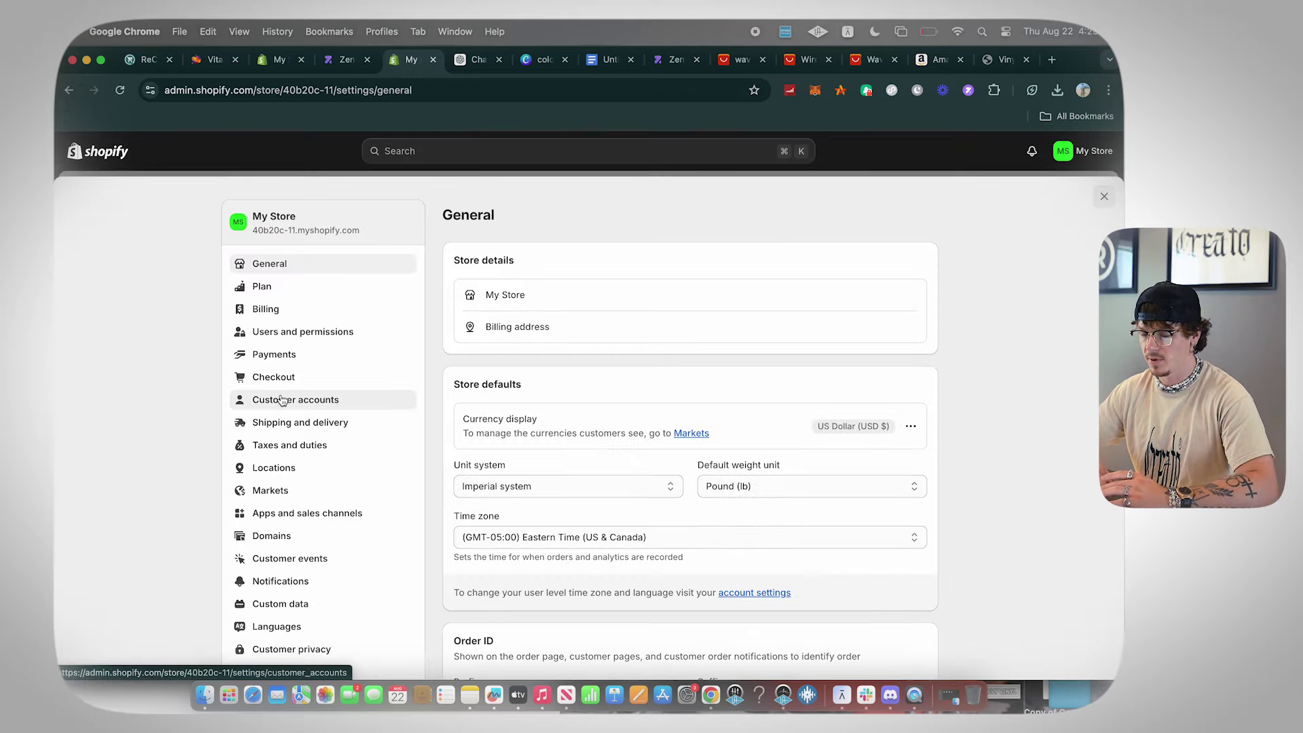
scroll(306, 421, "down", 3)
scroll(367, 428, "up", 3)
scroll(353, 434, "down", 3)
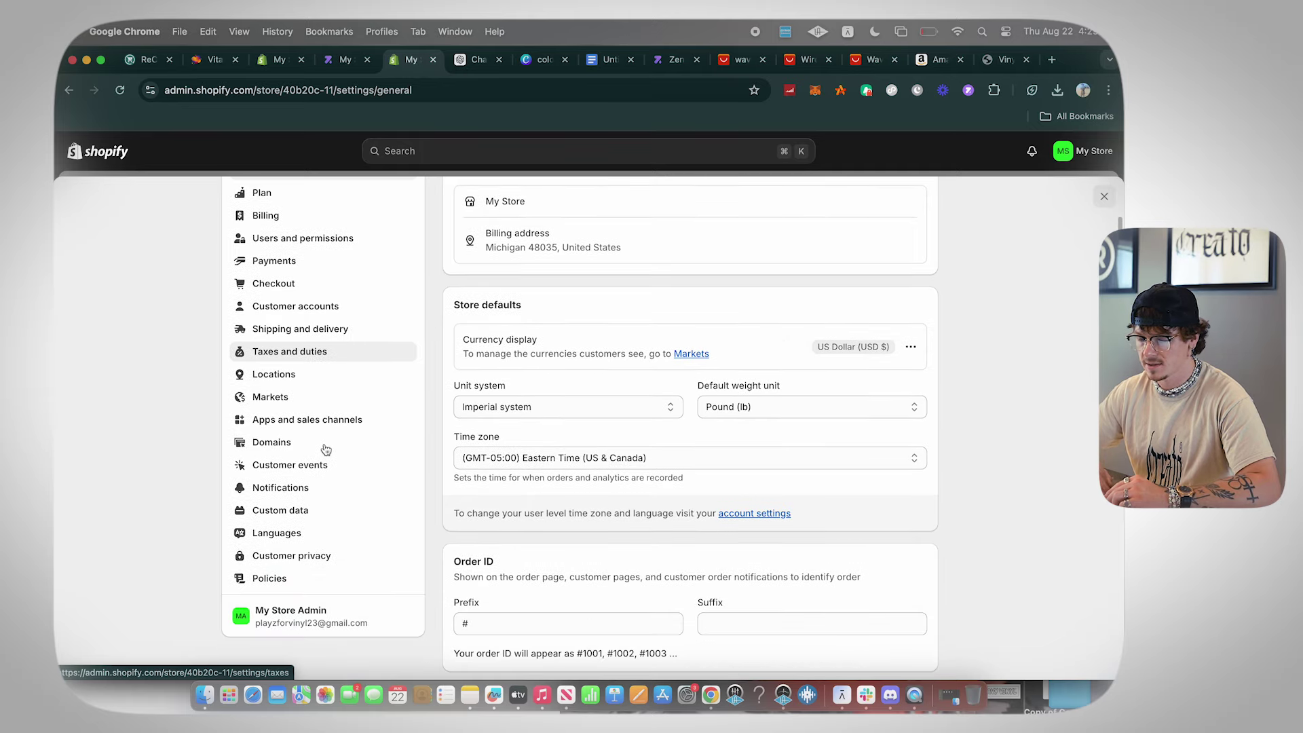
left_click(309, 588)
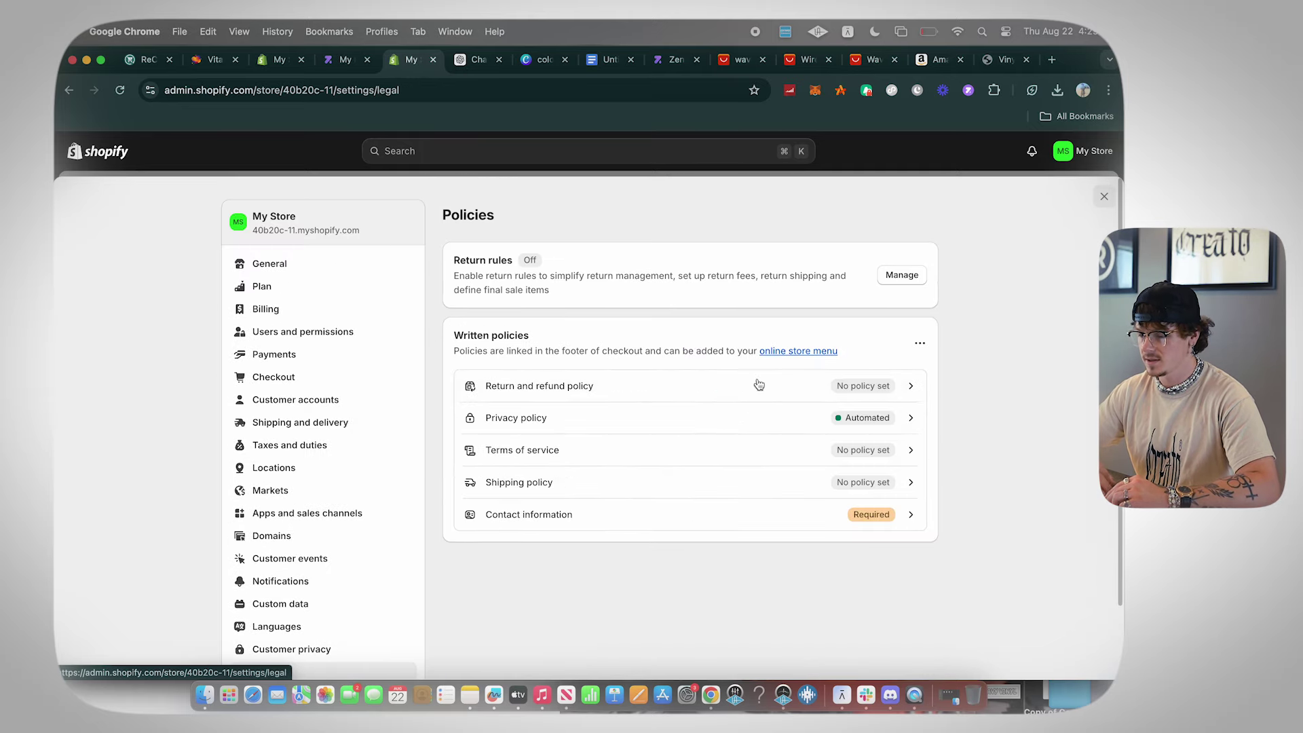
left_click(741, 423)
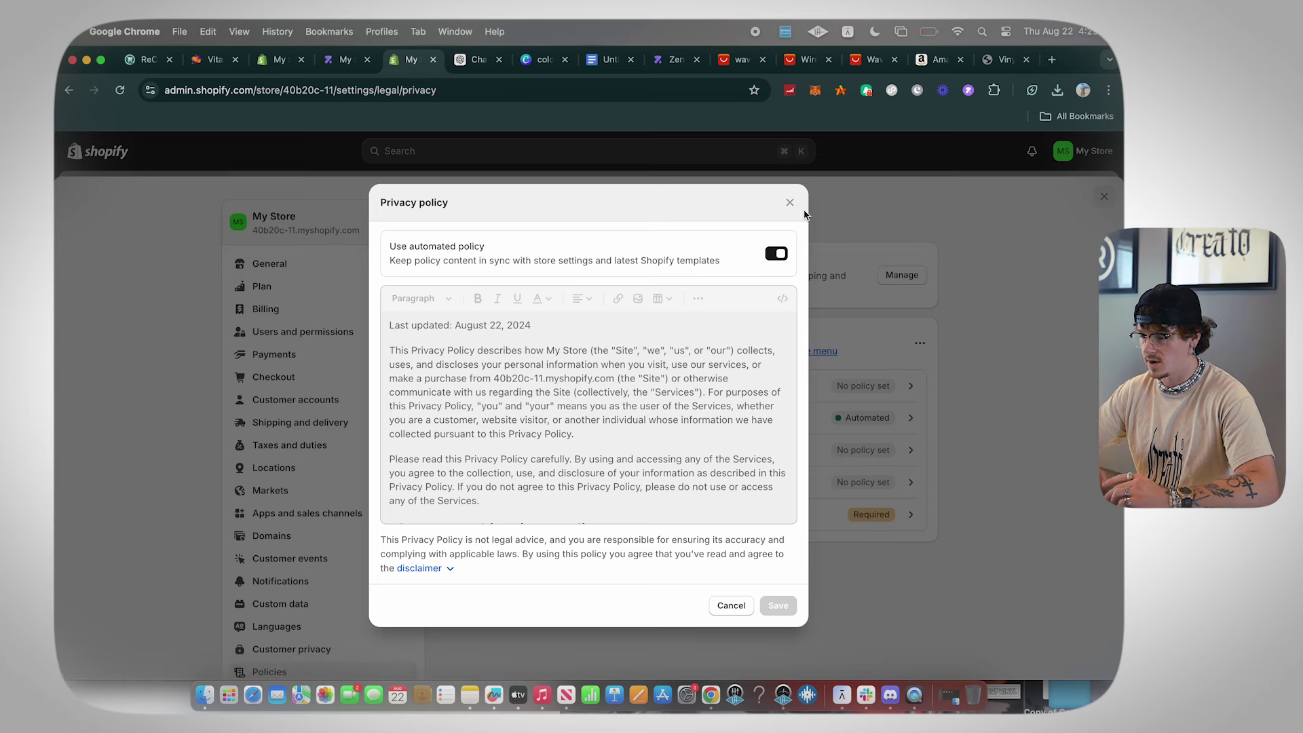
left_click(789, 203)
- Insert the template text into the Terms of service policy, publish it, and open the return and refund policy
left_click(788, 451)
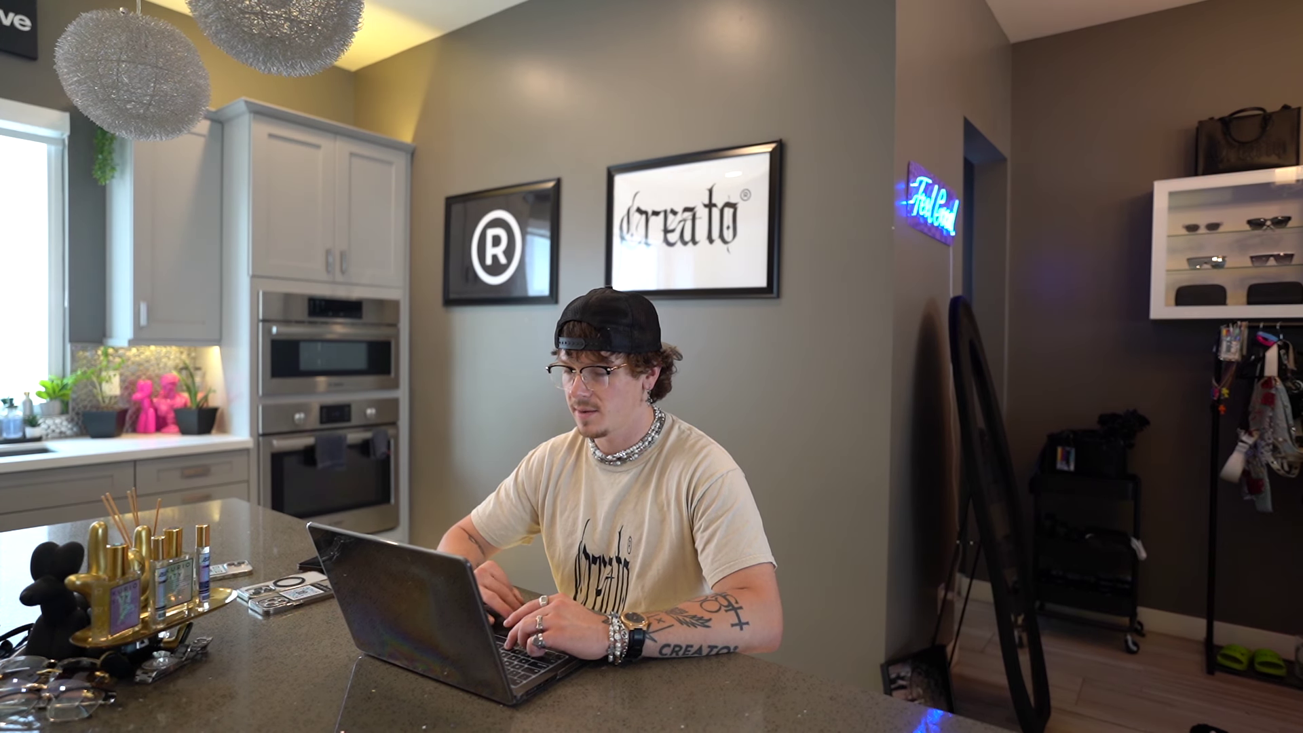
scroll(422, 501, "down", 5)
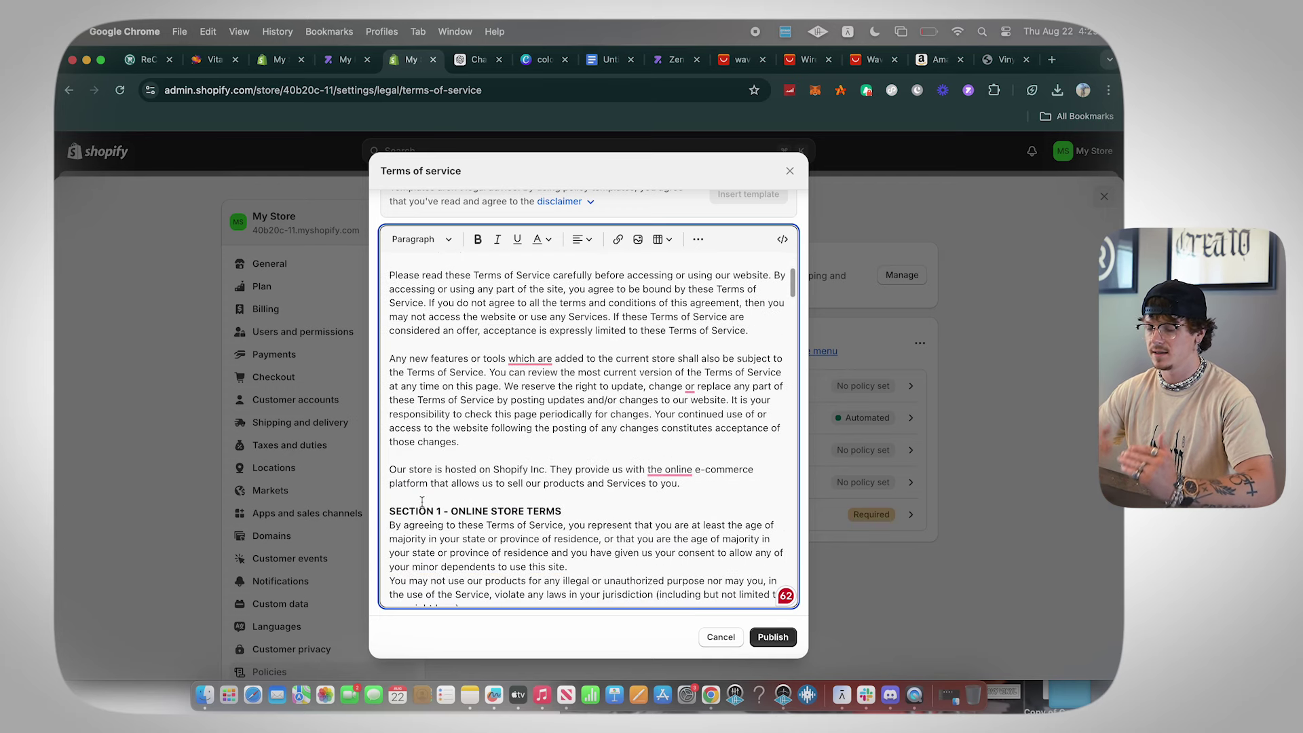
left_click(774, 638)
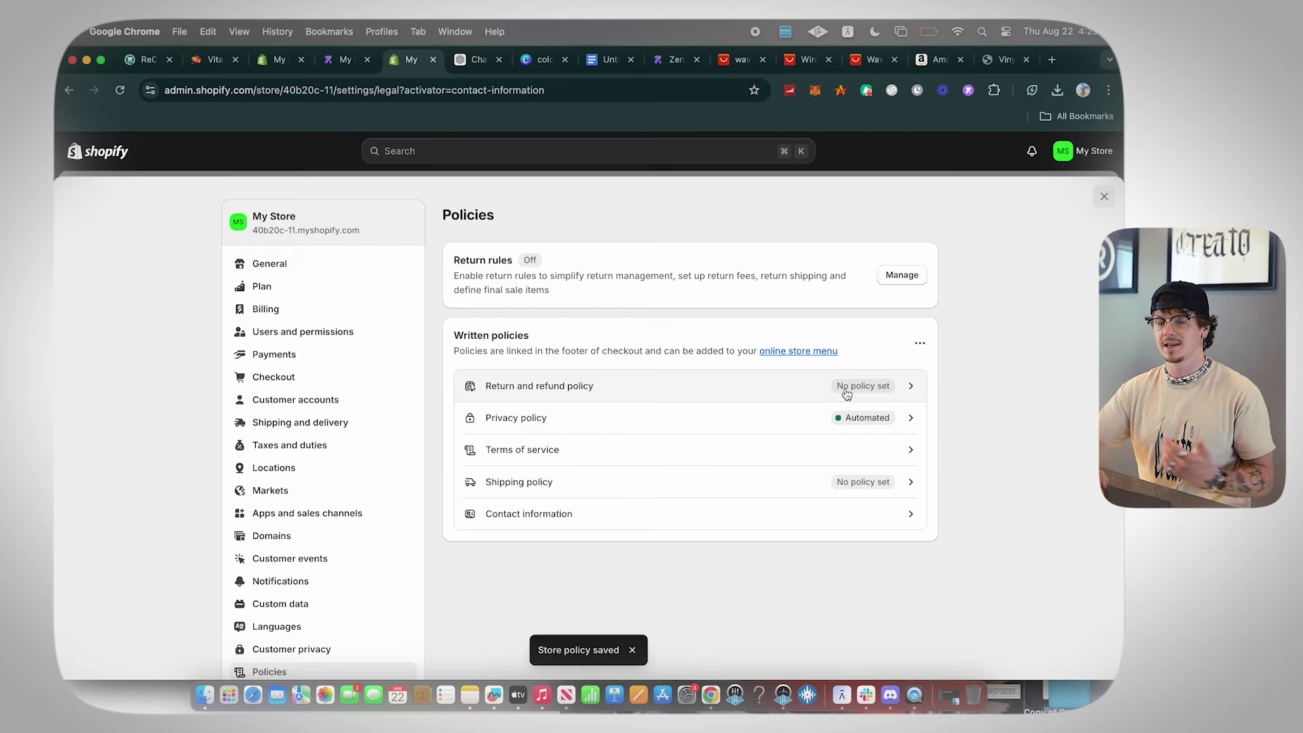
left_click(847, 393)
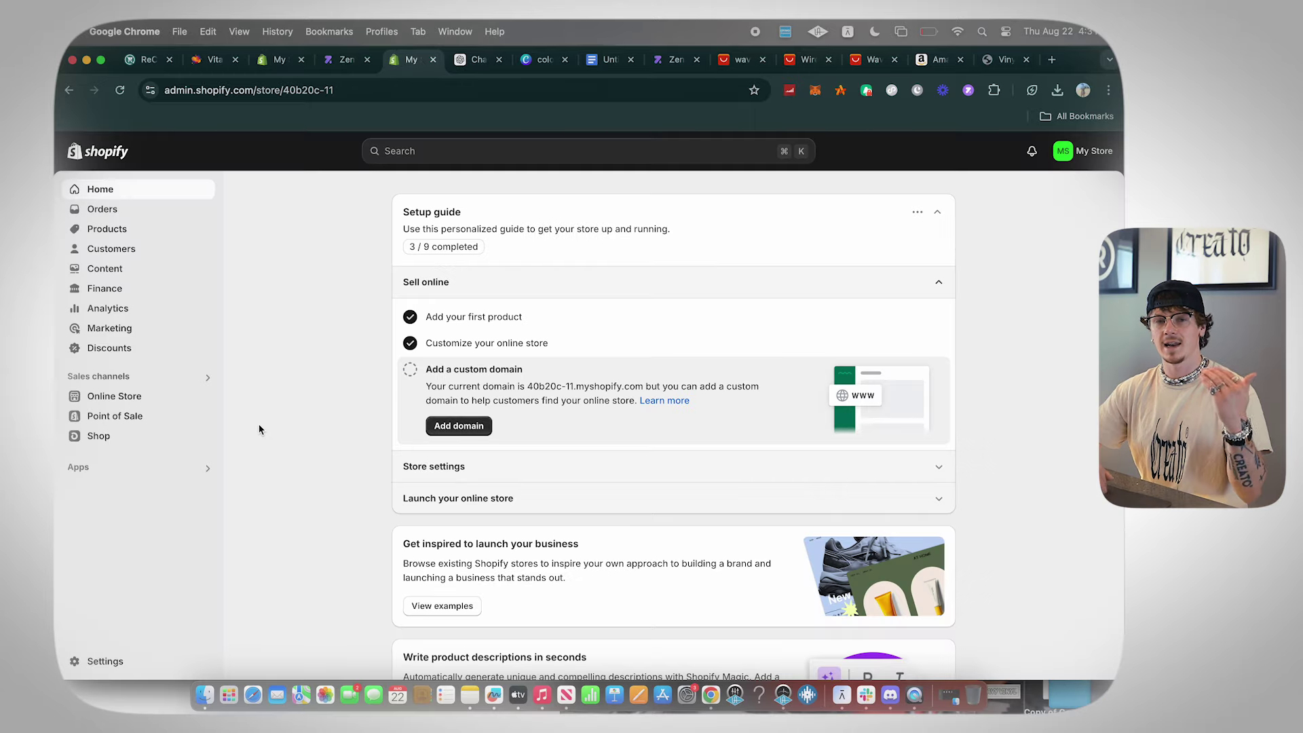
- Open the Footer menu in the online store's navigation for editing
scroll(256, 430, "down", 2)
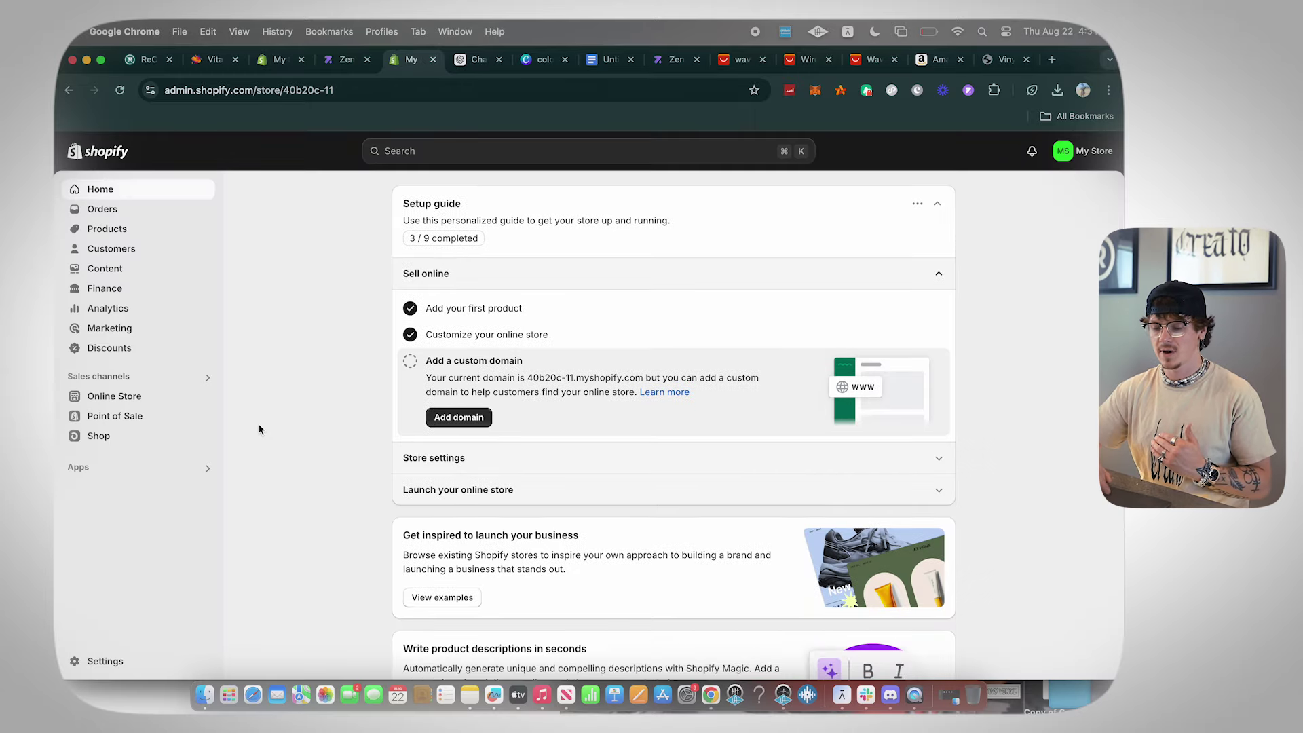
left_click(140, 397)
left_click(146, 482)
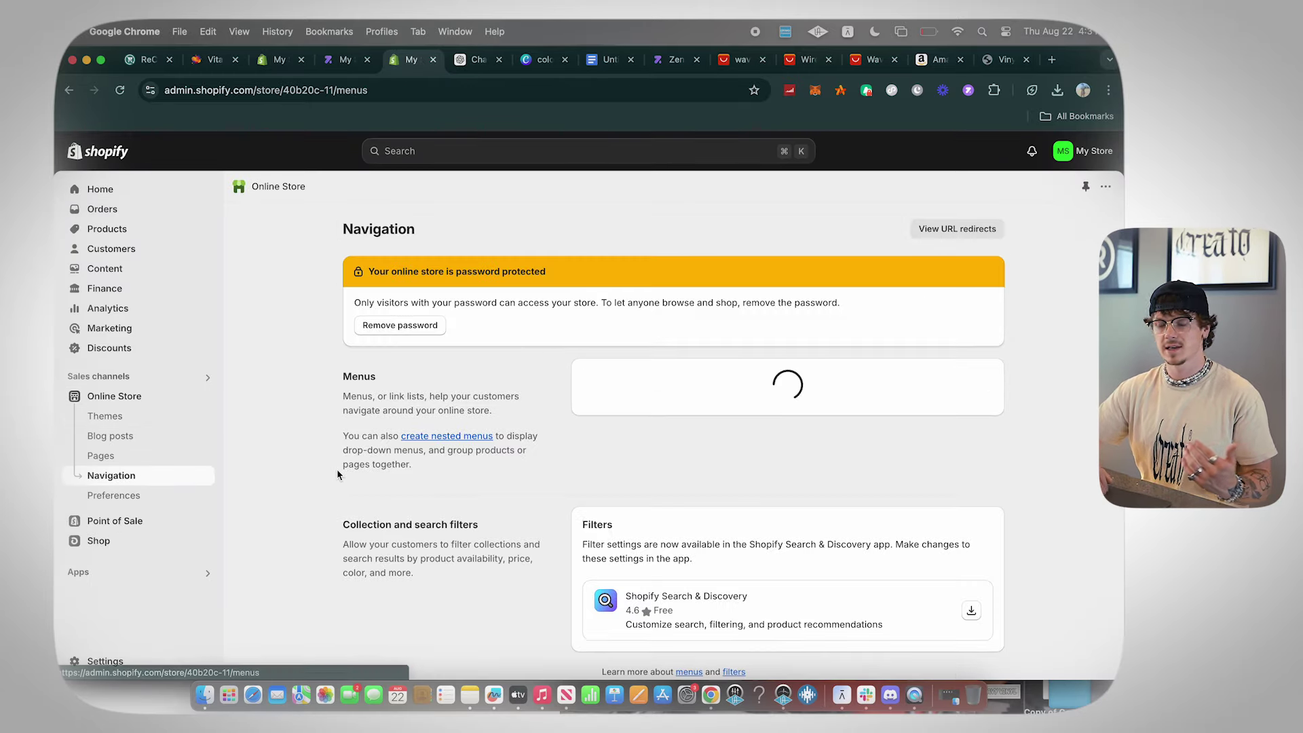
scroll(337, 470, "down", 1)
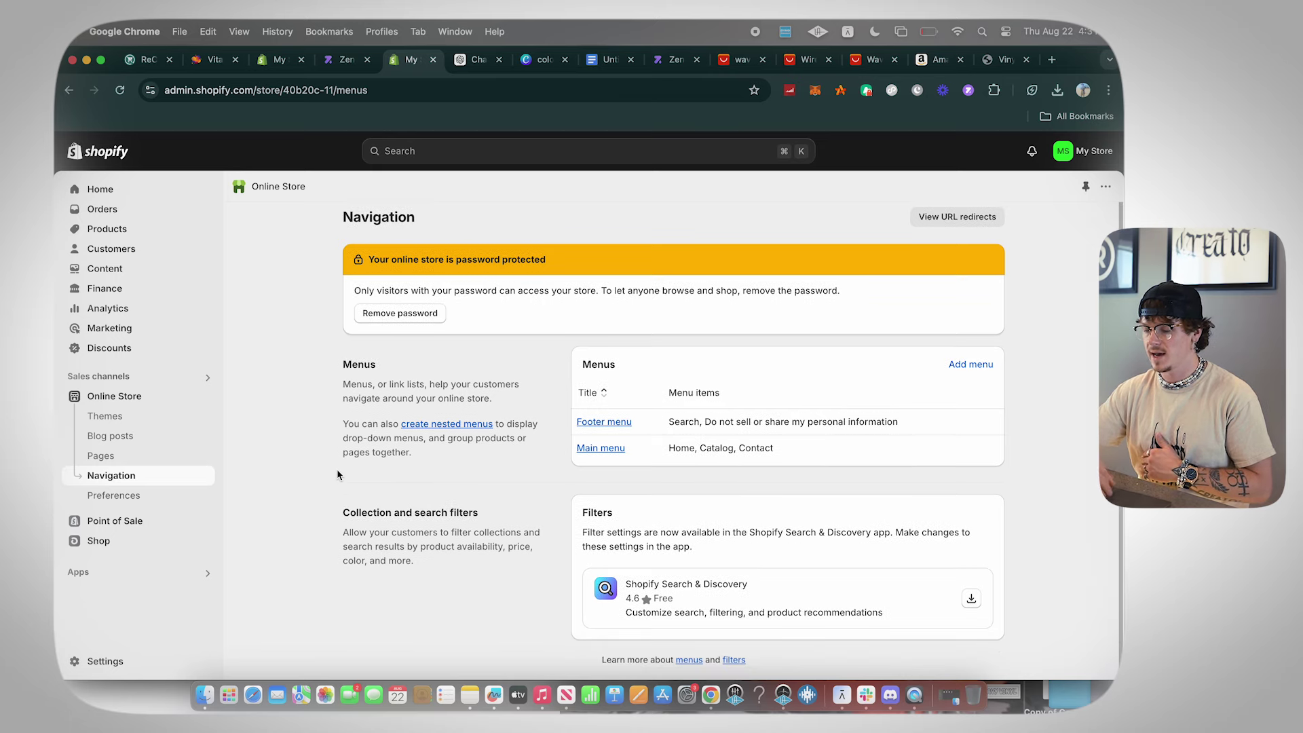
left_click(623, 428)
- Add a menu item to the Footer menu that links to the Privacy Policy
left_click(462, 487)
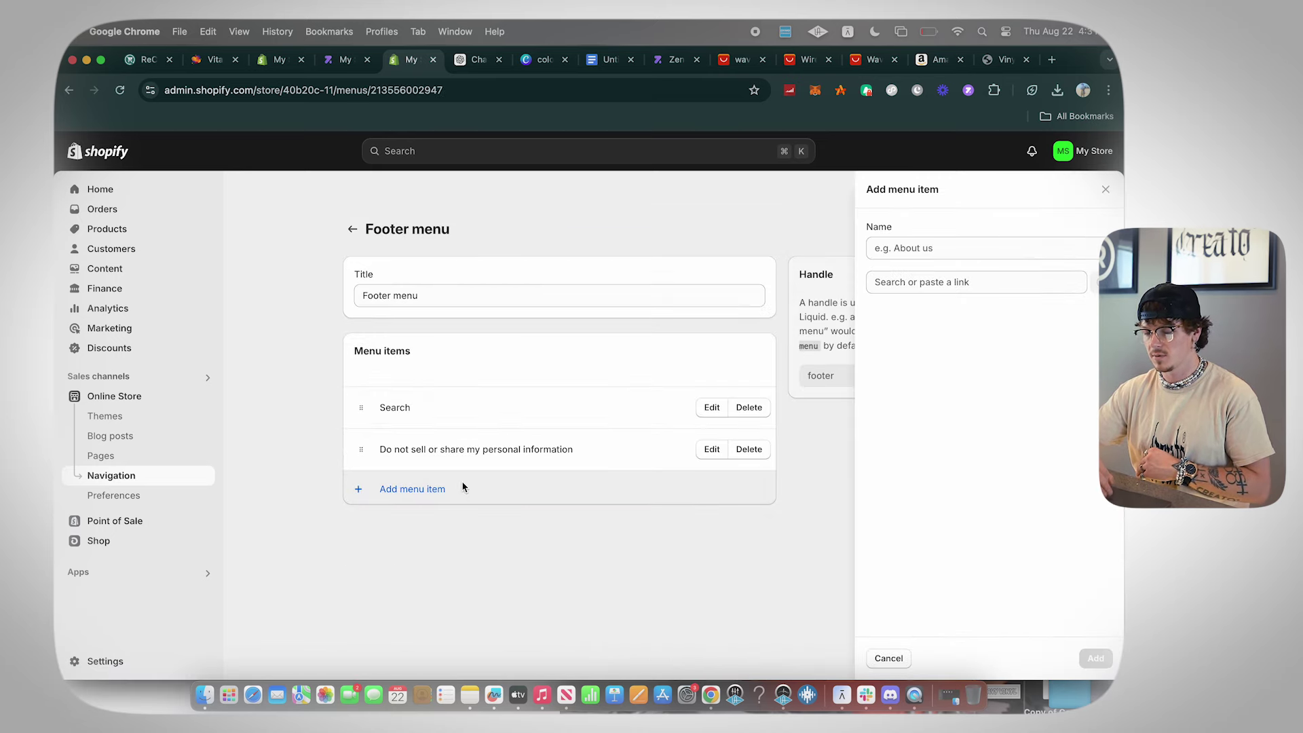
left_click(1018, 284)
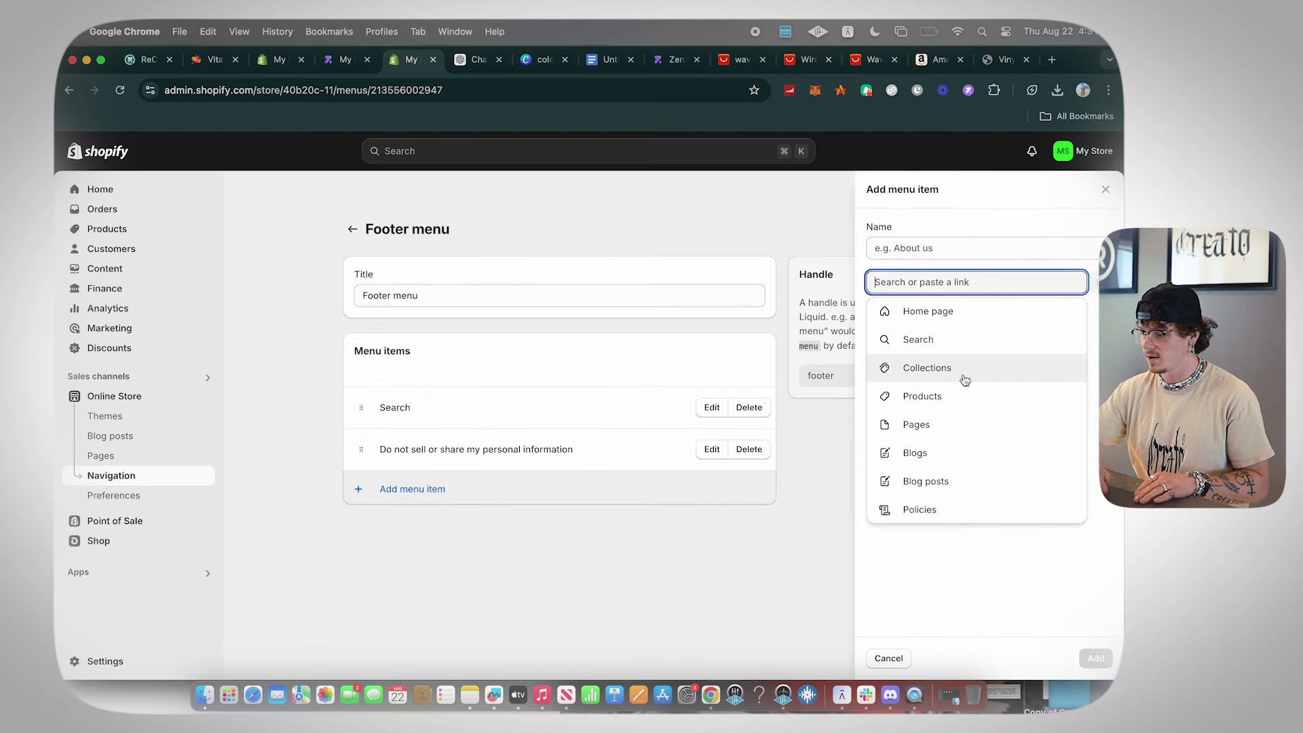
left_click(940, 509)
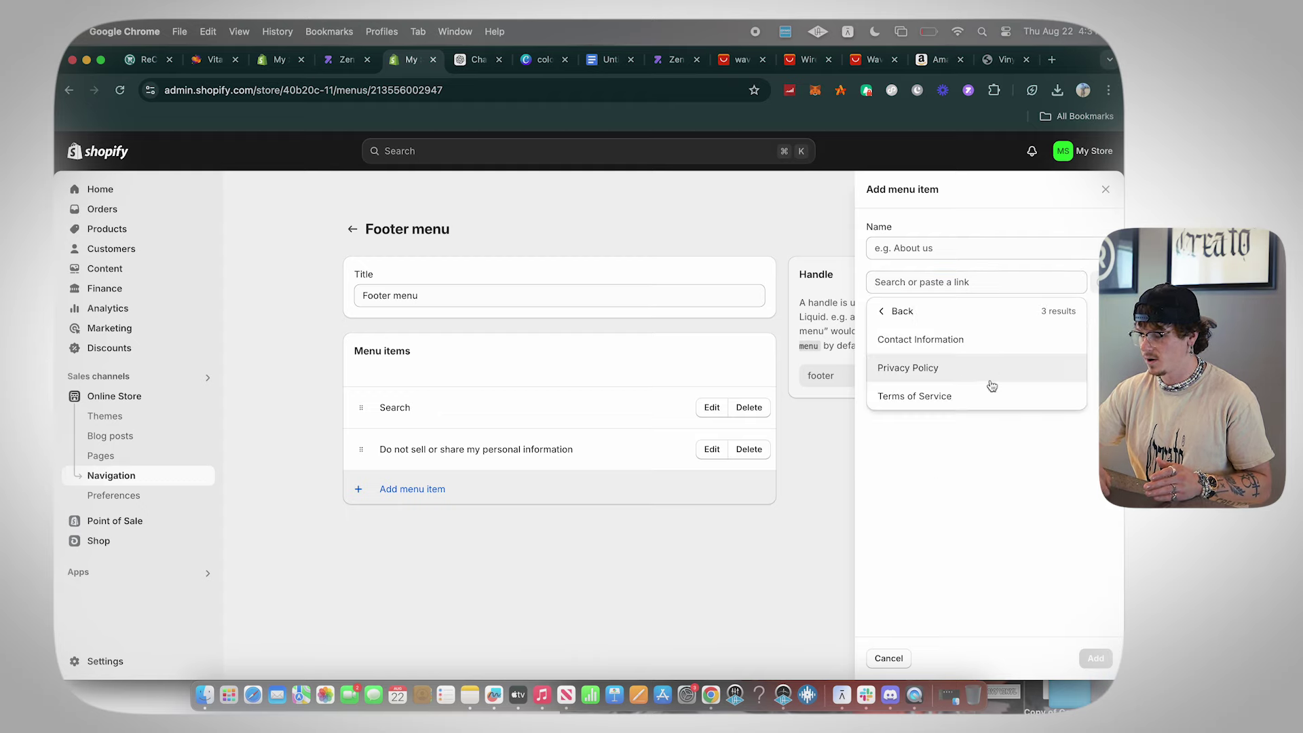
left_click(981, 374)
left_click(1095, 658)
- Add a menu item to the Footer menu that links to the Contact Information policy
left_click(413, 531)
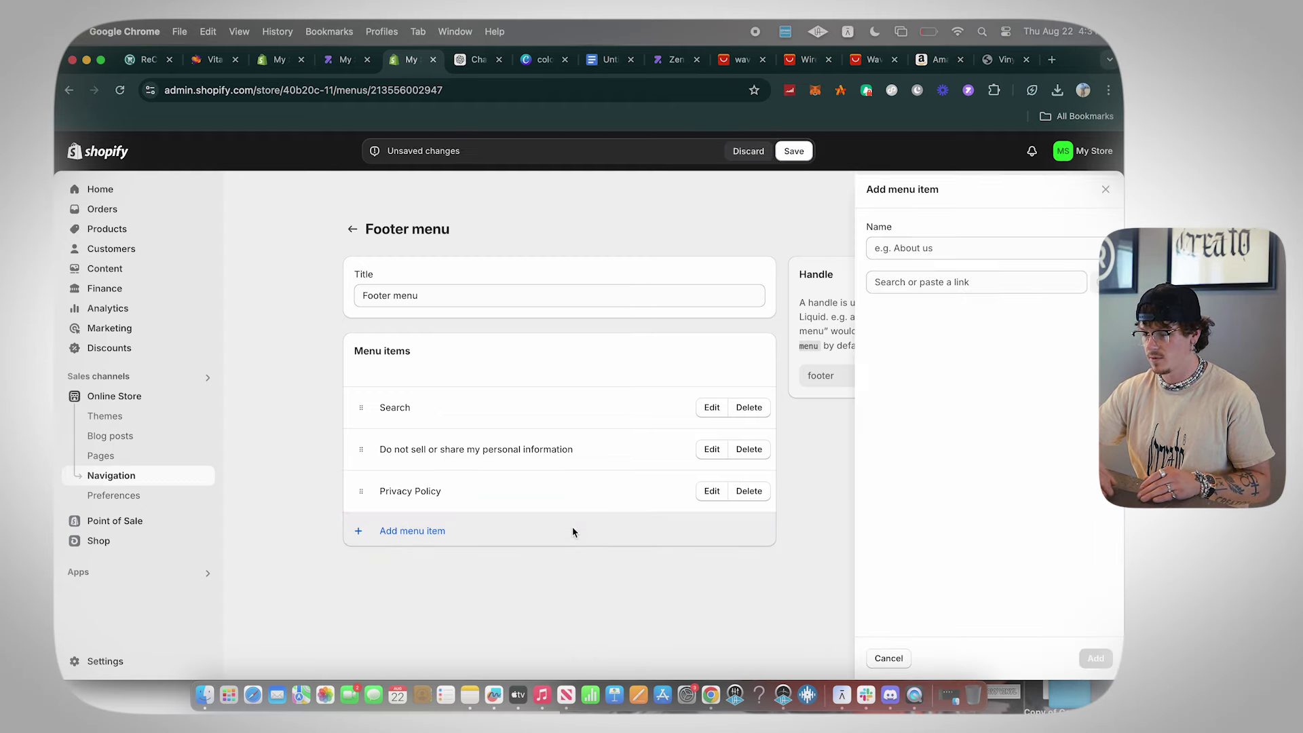
left_click(977, 282)
left_click(942, 510)
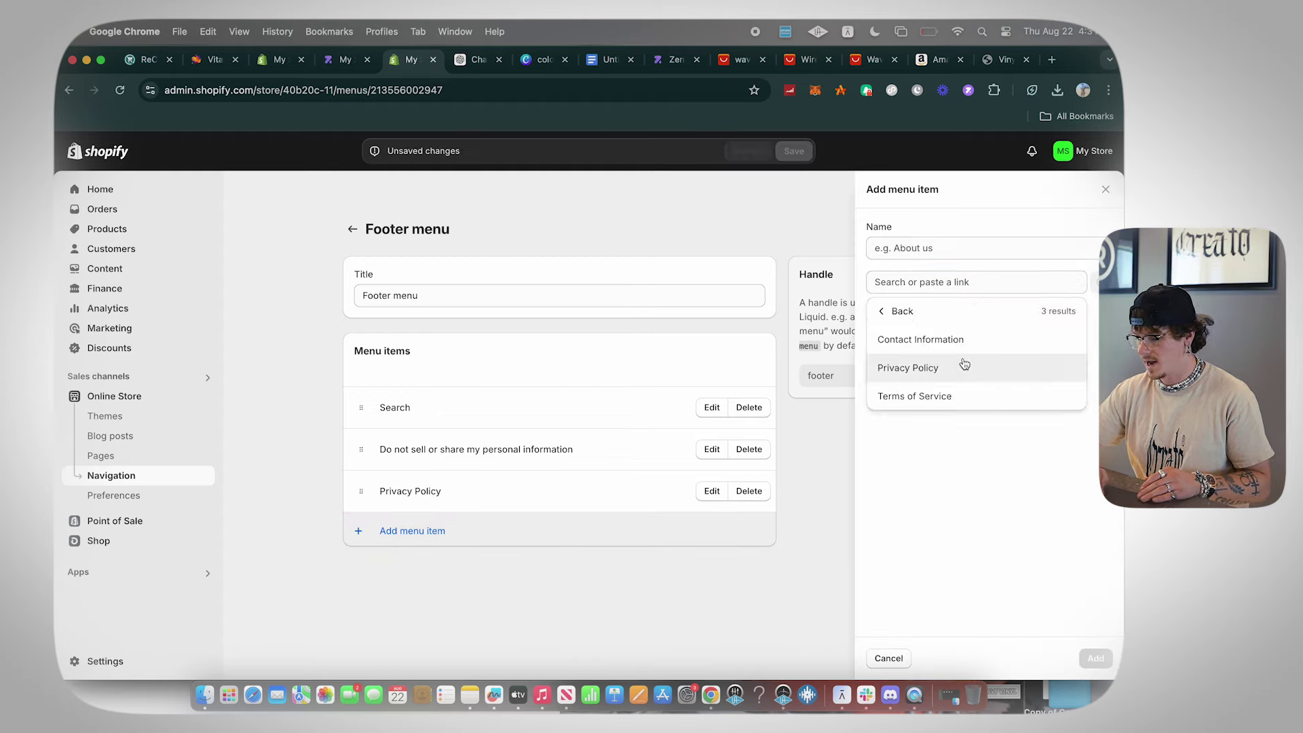
left_click(961, 337)
left_click(1096, 658)
- Add a Terms of Service item to the Footer menu and move "Do not sell or share my personal information" below it
left_click(415, 572)
left_click(1044, 281)
left_click(943, 509)
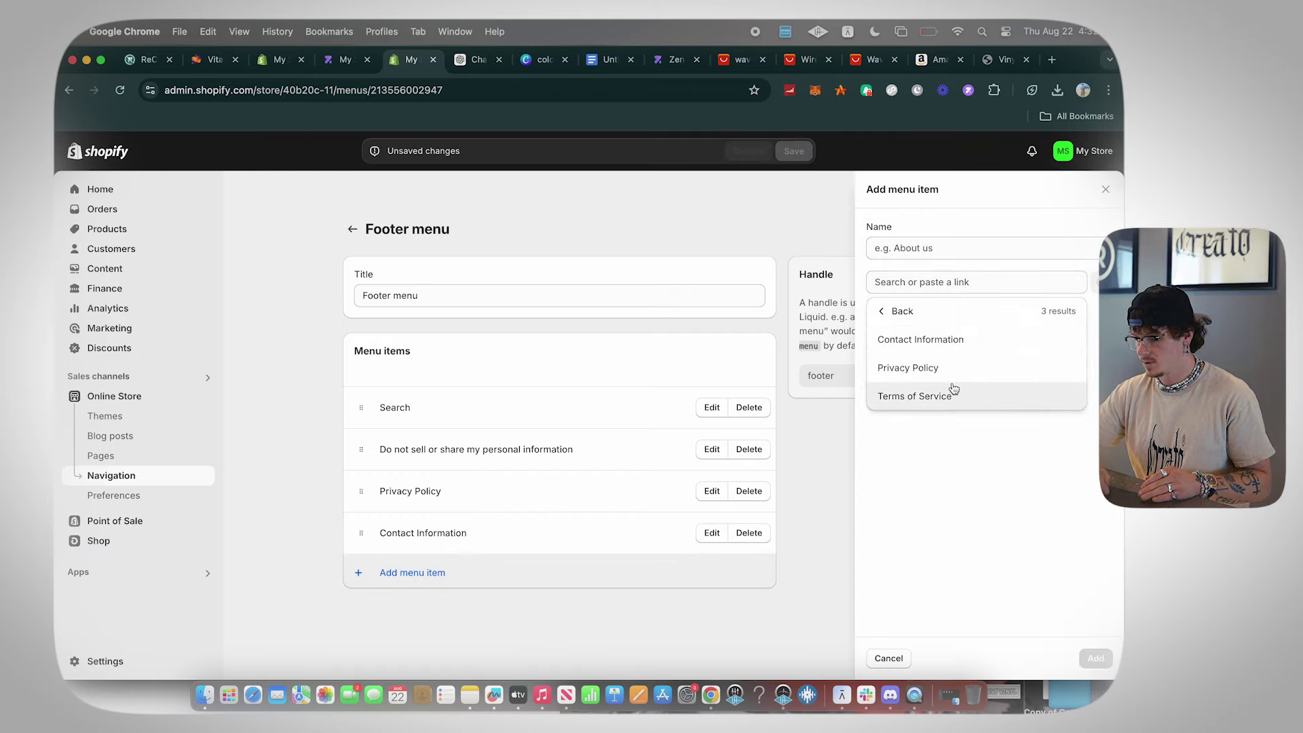
left_click(954, 398)
key("Return")
left_click_drag(361, 449, 361, 574)
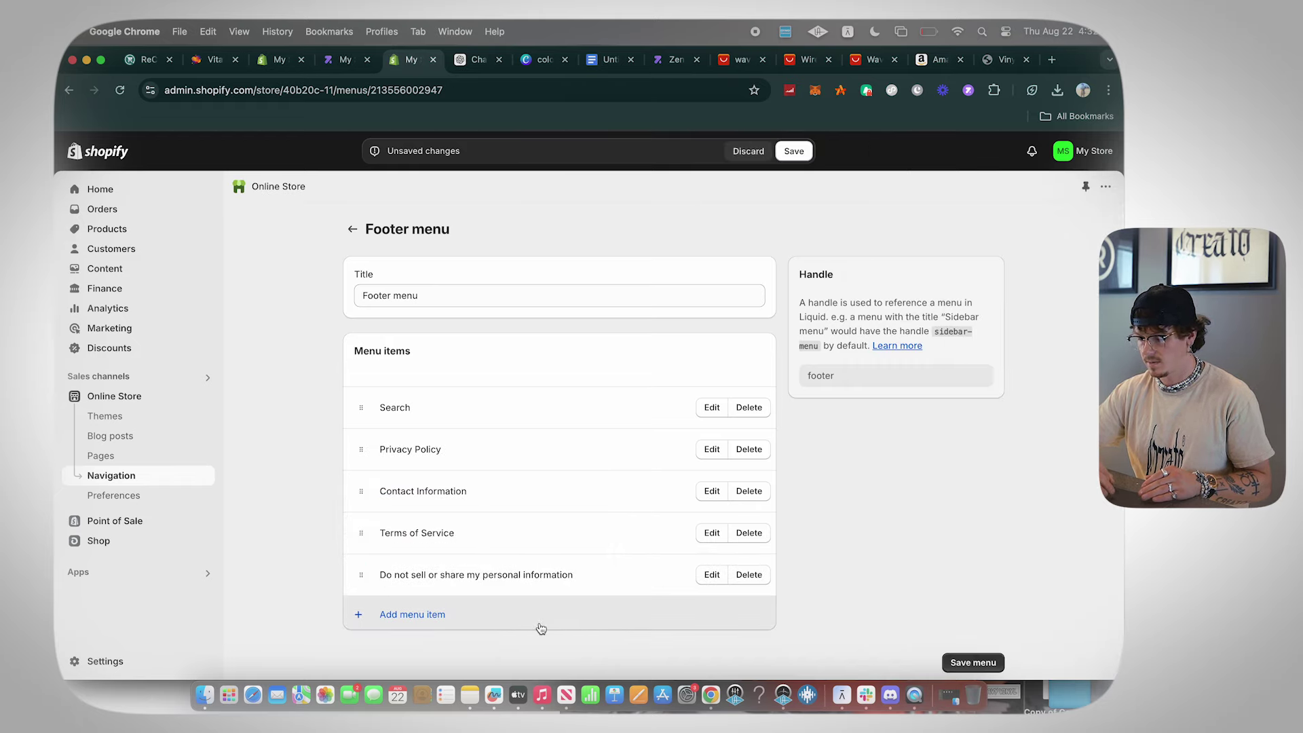
- Add a Contact item at the end of the Footer menu and save the menu
left_click(541, 626)
left_click(1079, 282)
left_click(957, 509)
left_click(934, 345)
key("Return")
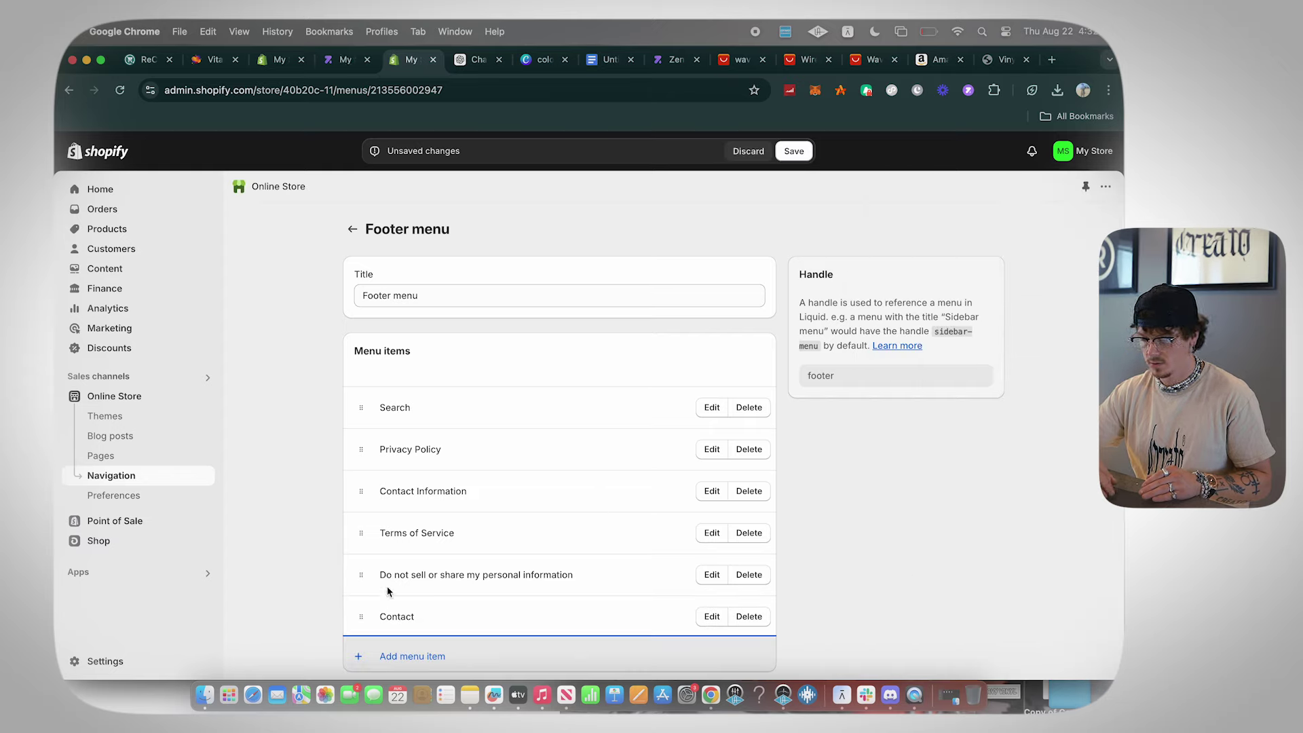
left_click(794, 151)
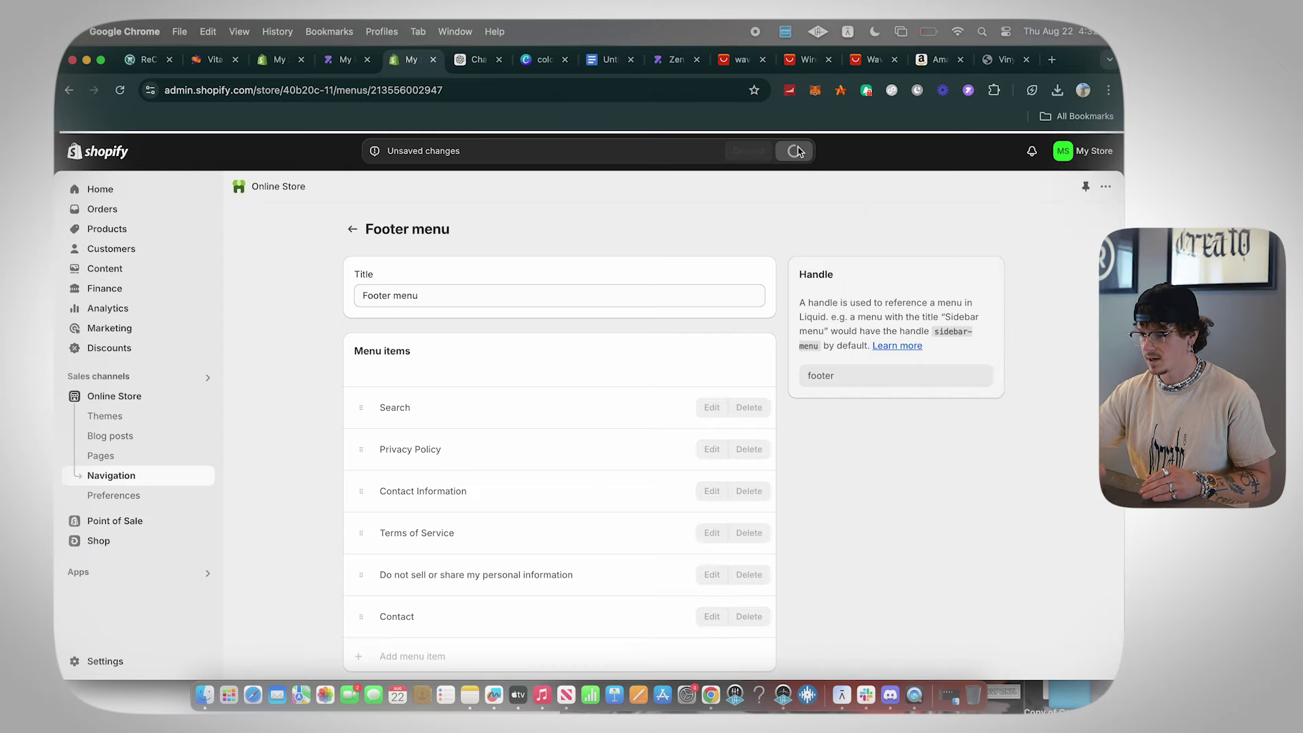
- Retitle the Footer menu as "More about us..." and save it
left_click_drag(363, 296, 418, 293)
type("M")
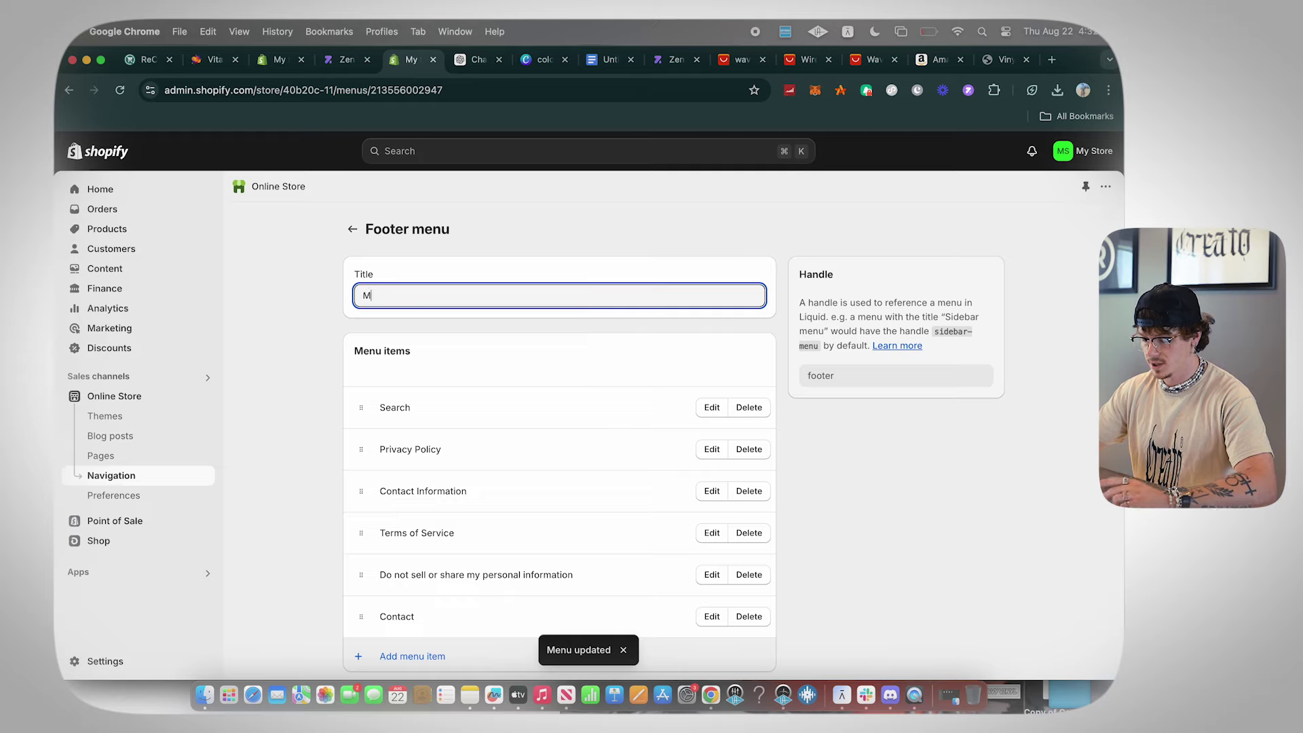
type("ore about us...")
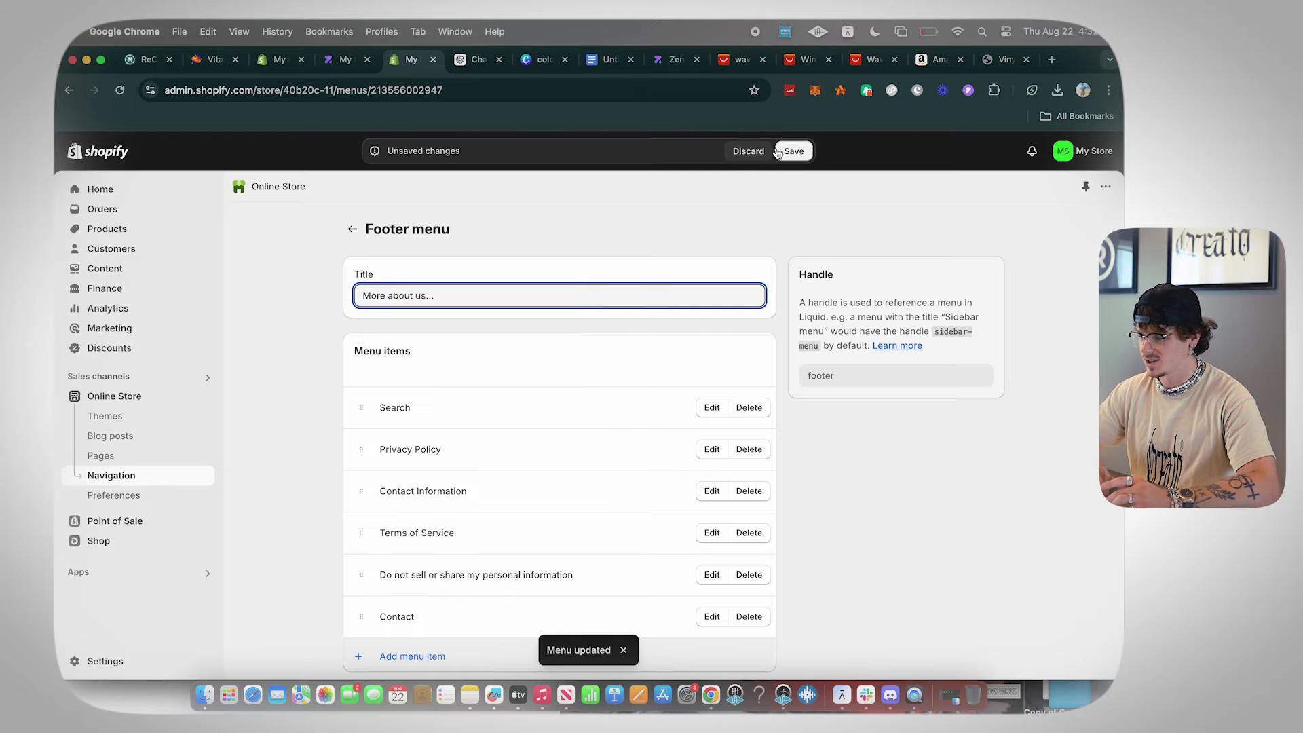
left_click(791, 151)
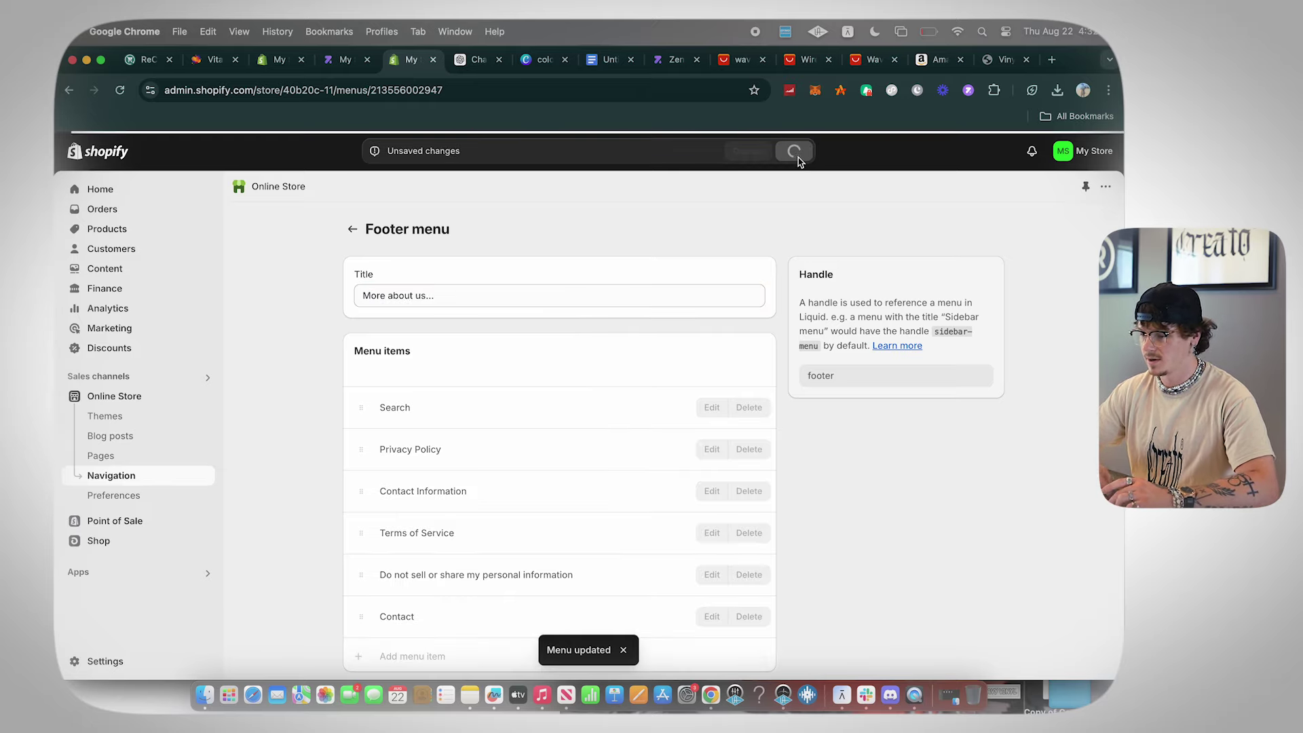
- Open the Dawn theme for customization and bring up the home page's footer section settings
left_click(105, 416)
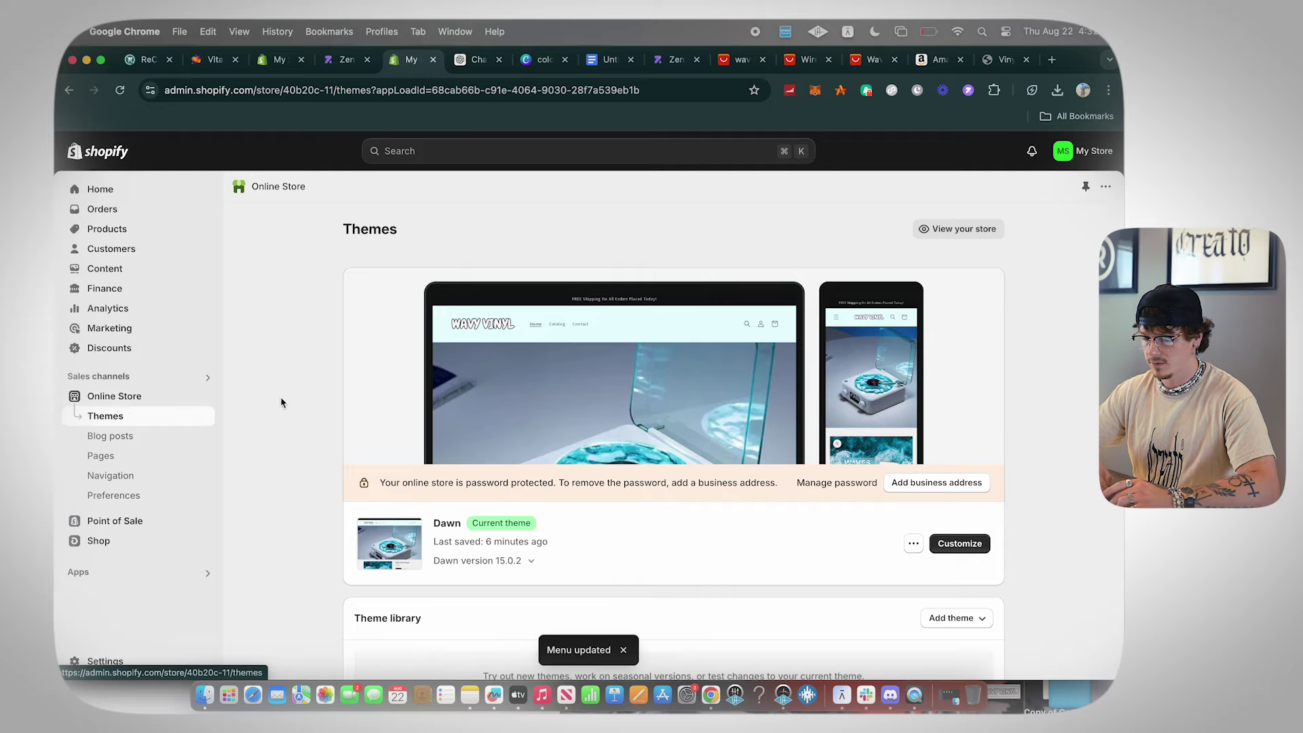
left_click(950, 547)
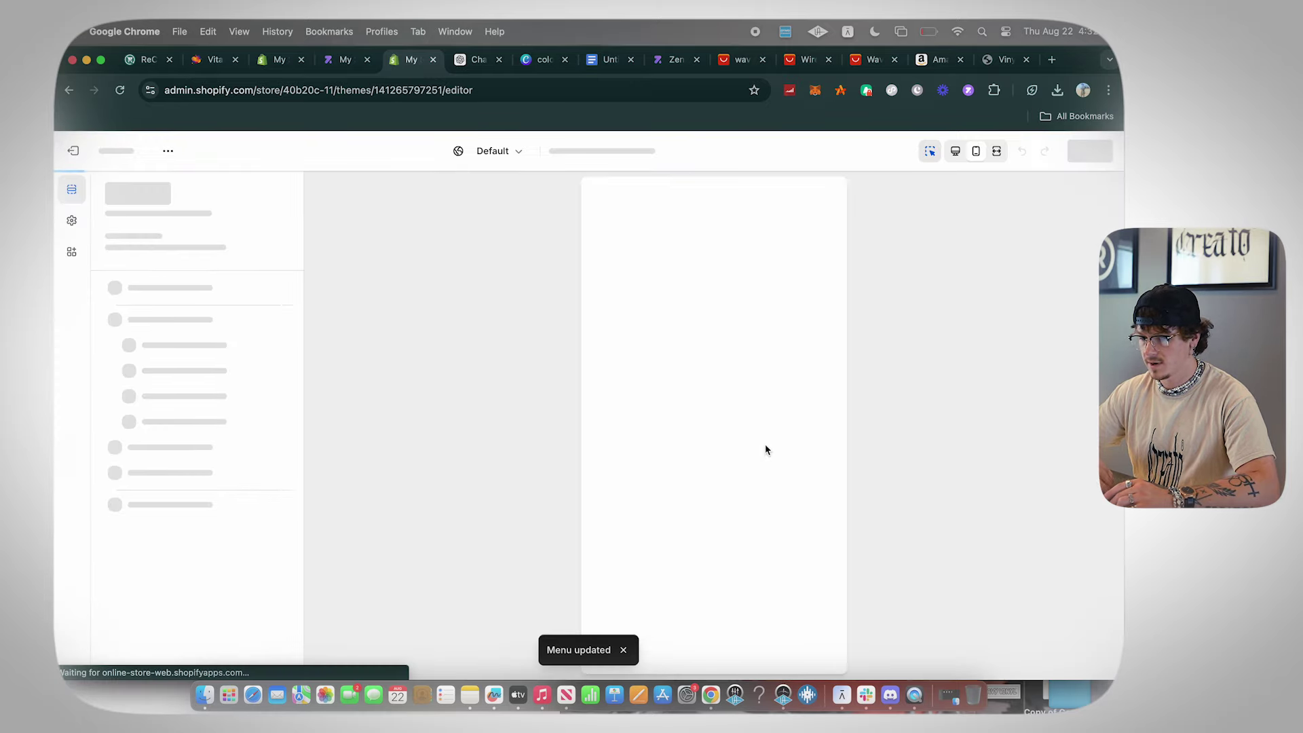
scroll(723, 369, "down", 15)
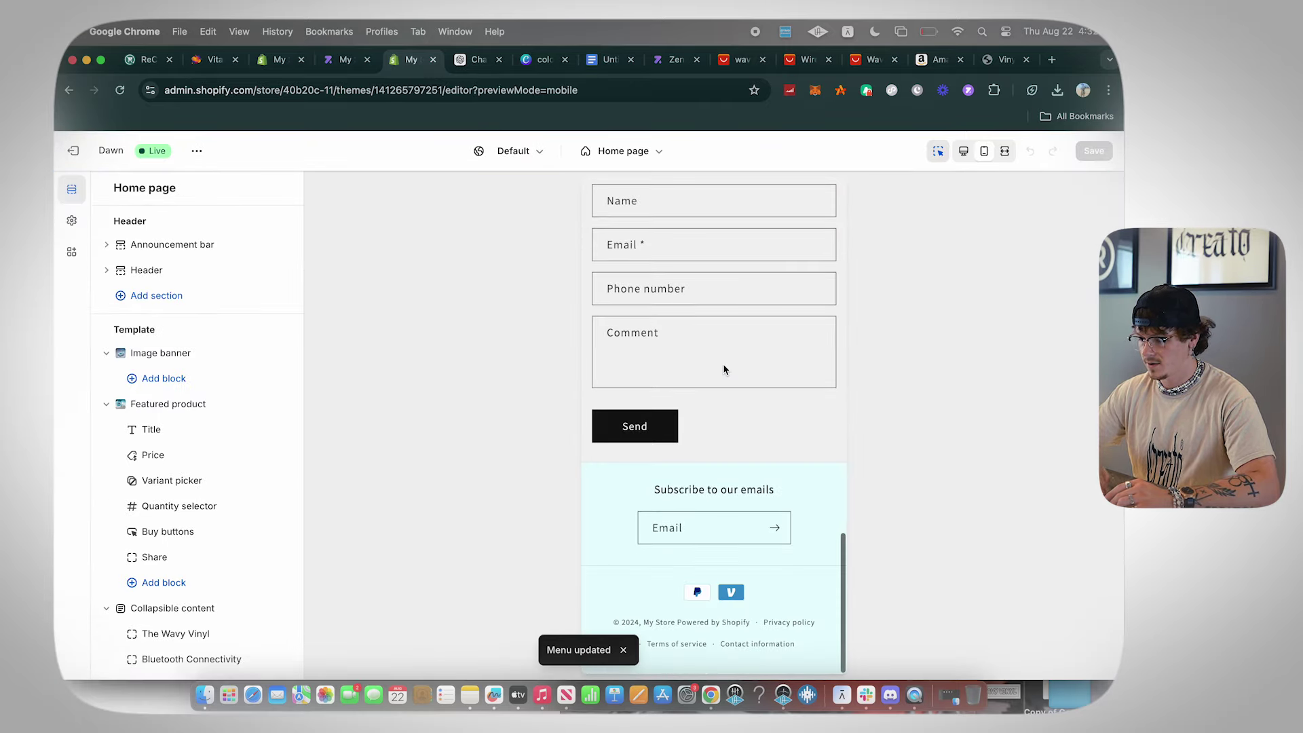
left_click(646, 595)
scroll(207, 581, "down", 15)
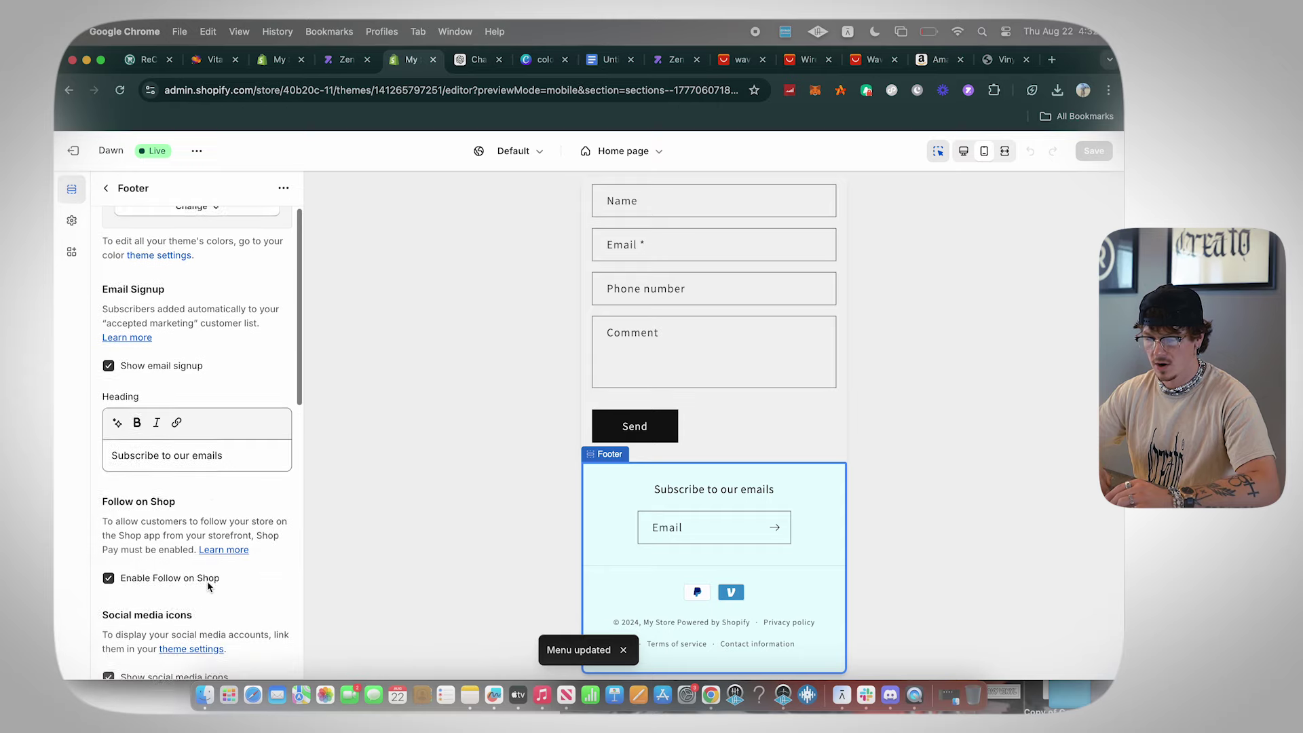
- Add a Menu block to the home page's Footer section
left_click(106, 188)
scroll(161, 611, "down", 10)
left_click(163, 651)
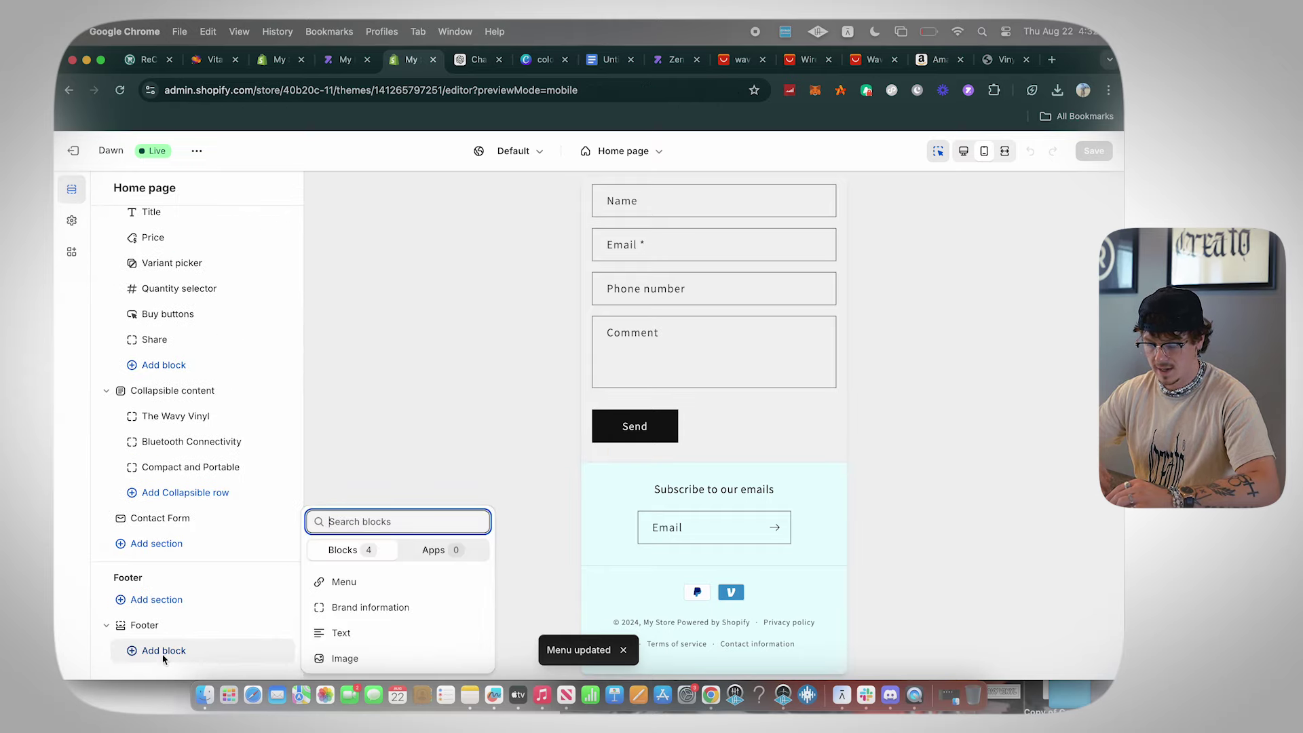
left_click(372, 582)
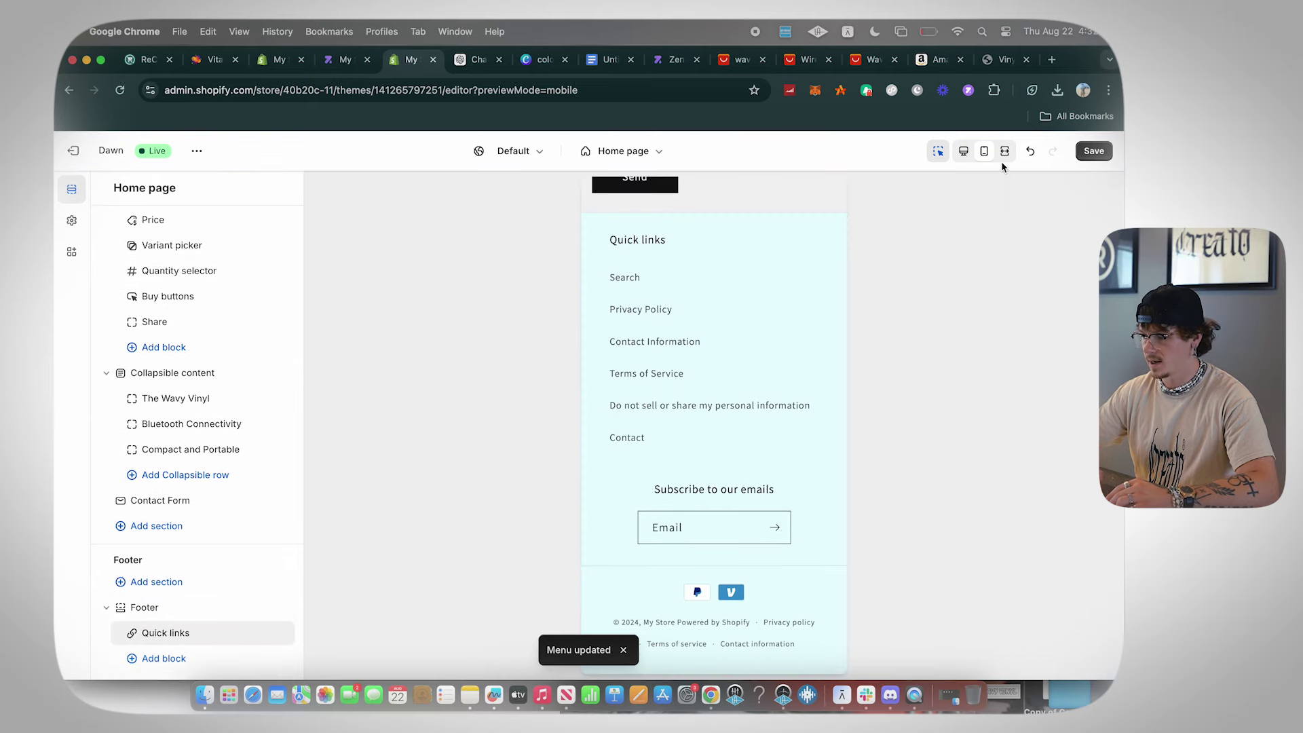
- Set the heading of the footer's Quick links block to "More about us..." and save the theme
left_click(184, 631)
triple_click(192, 292)
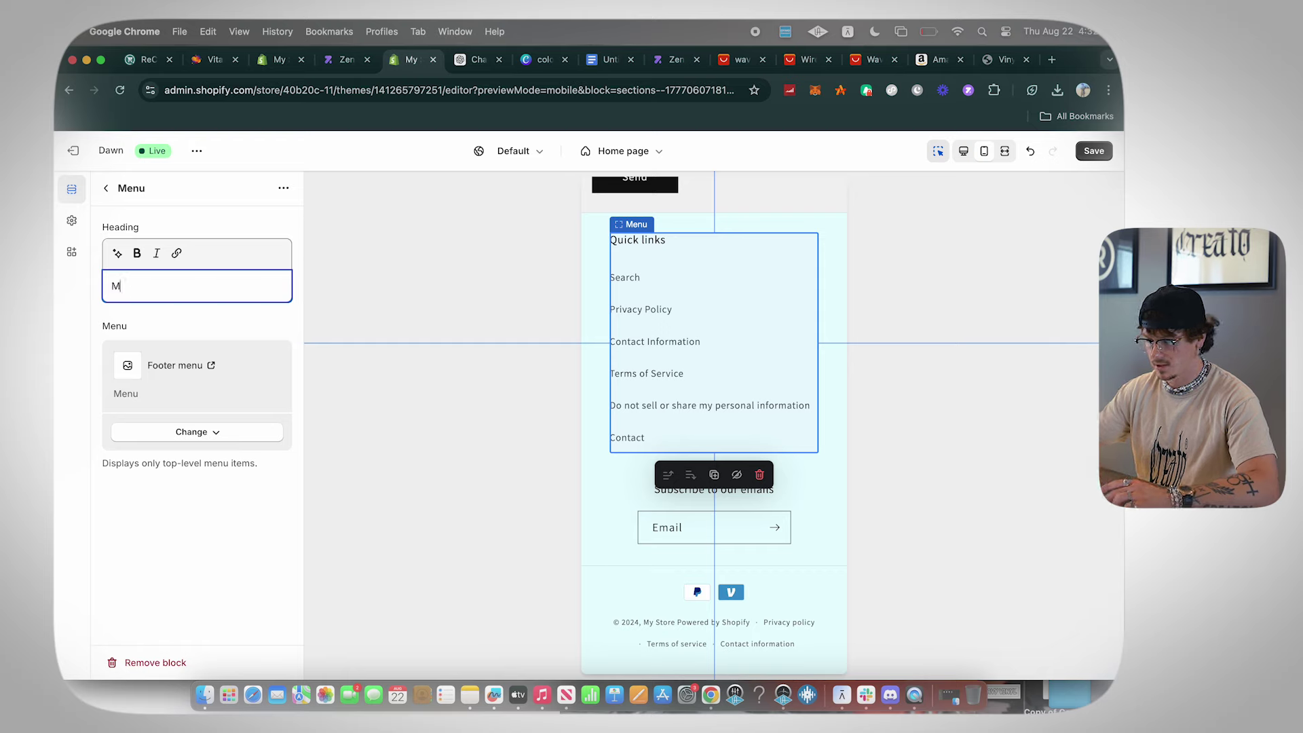
type("More about us..")
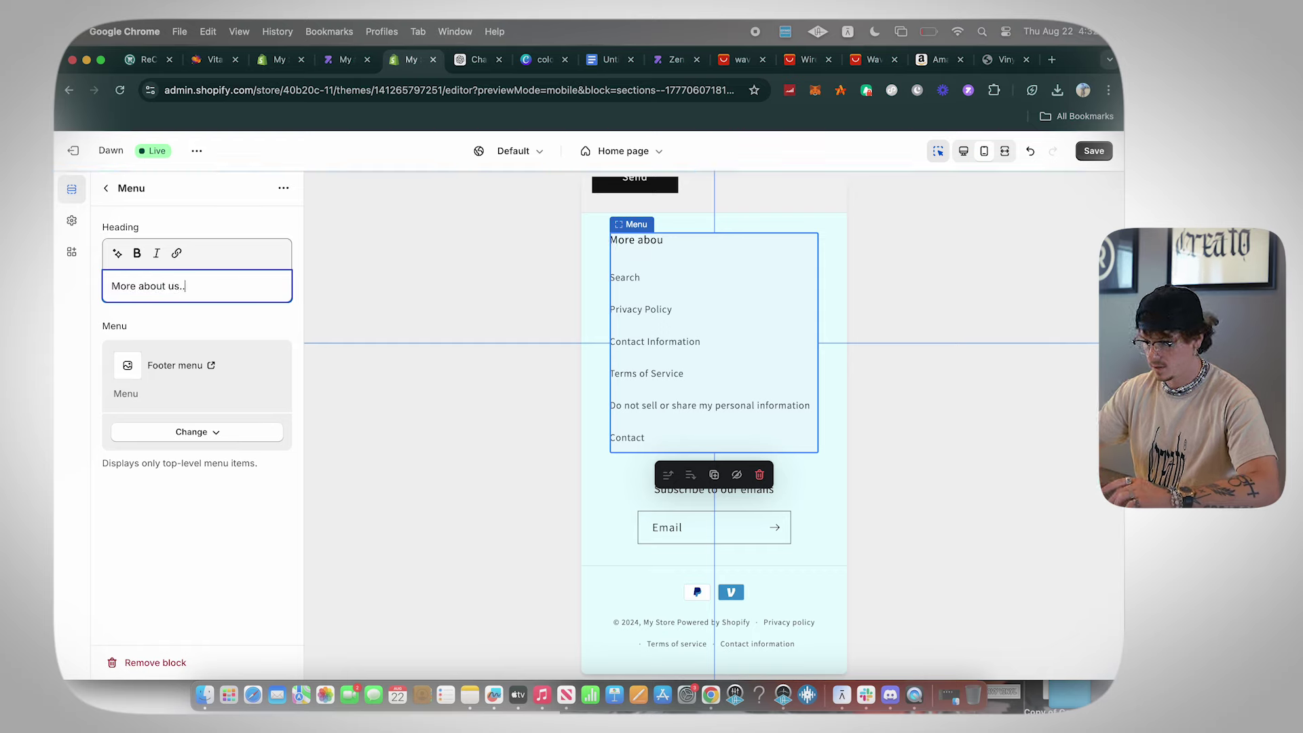
type(".")
key("super+s")
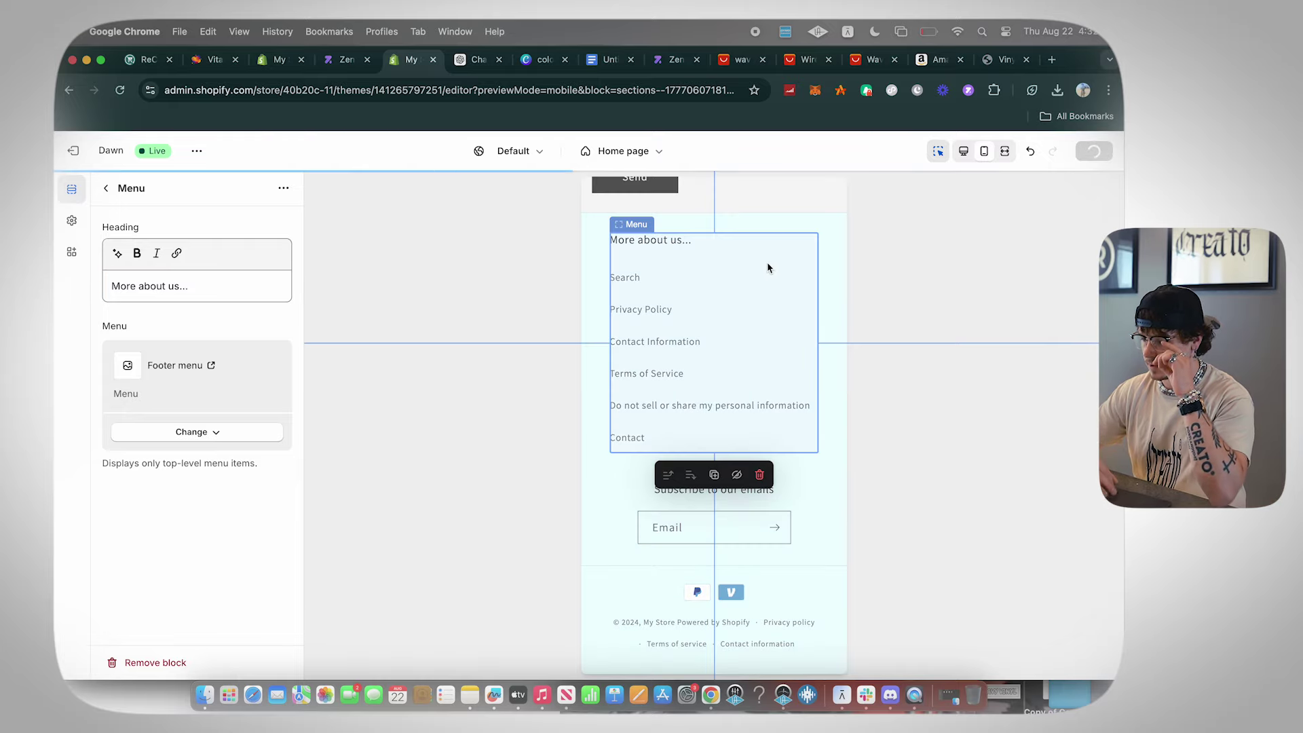
- Capitalize the footer menu block's heading as "More About Us..." and save the theme
left_click(144, 285)
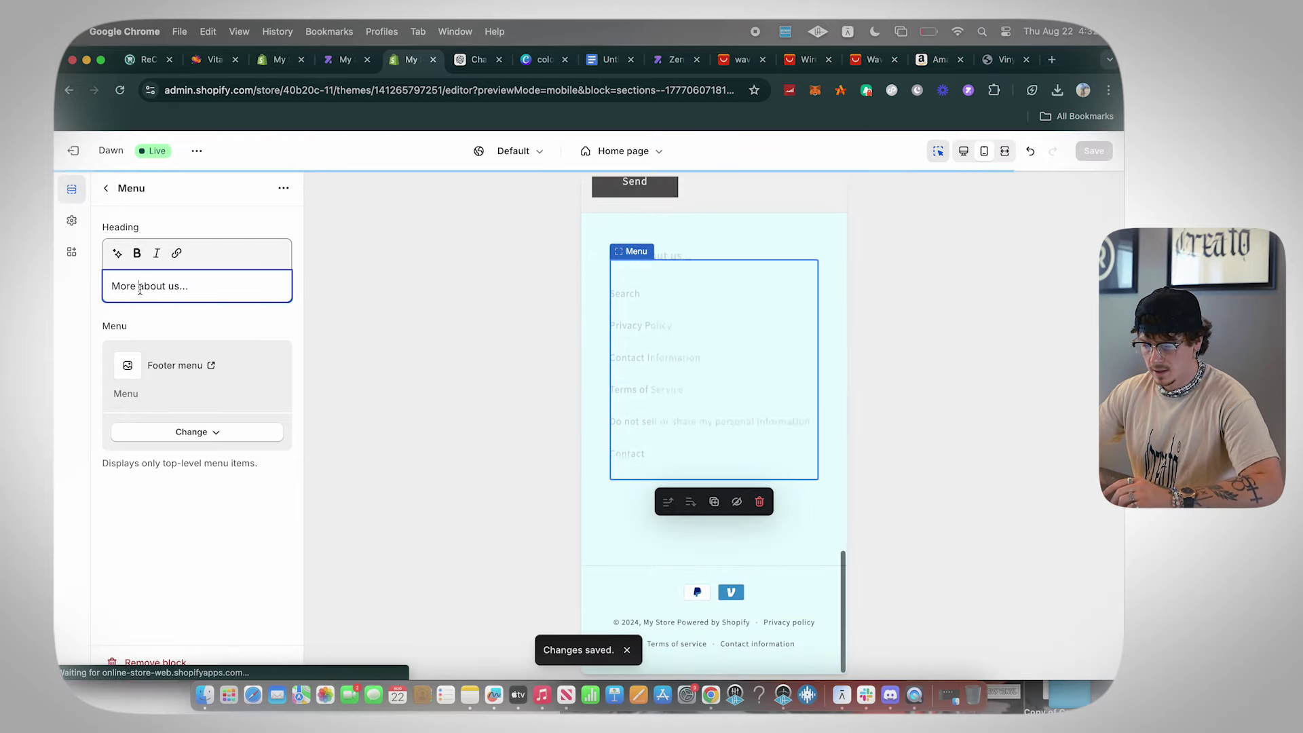
key("BackSpace")
type("A")
left_click(175, 286)
key("BackSpace")
type("U")
left_click(1094, 150)
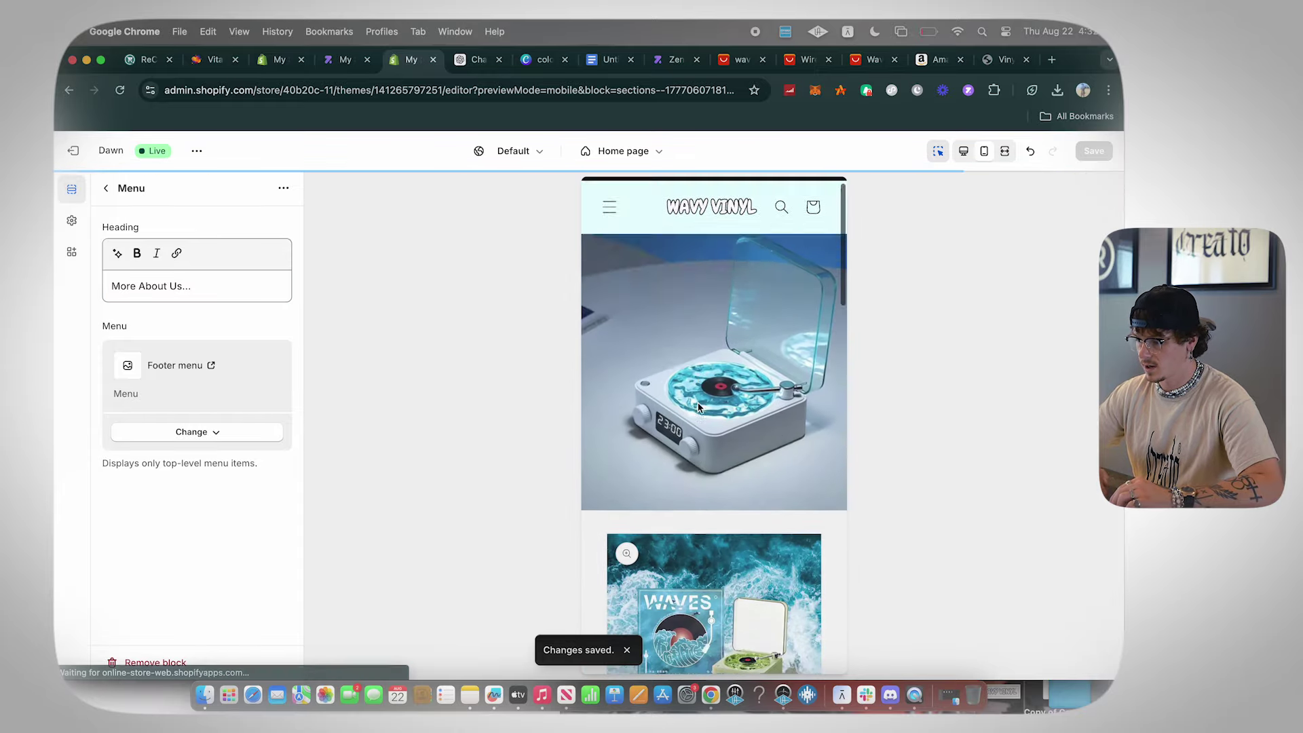
- Leave the theme customizer and open the Dawn theme's code for editing
left_click(73, 151)
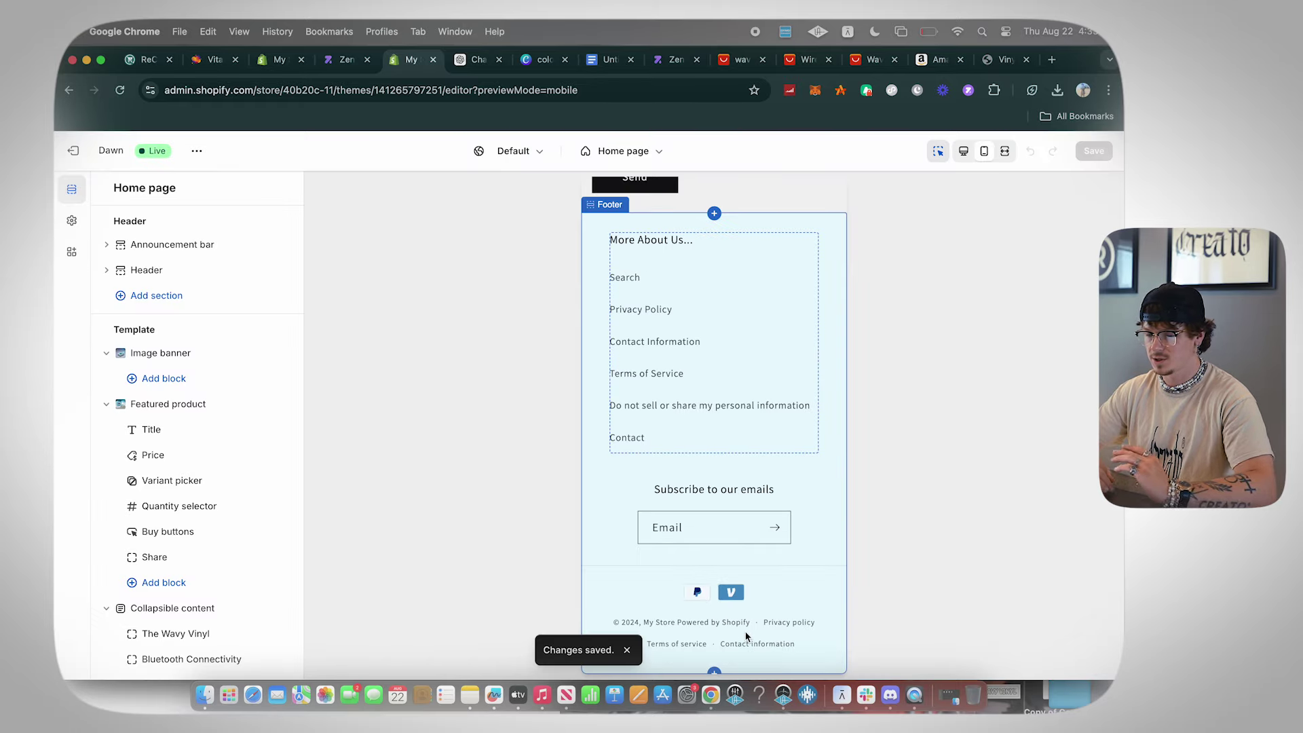
left_click(73, 151)
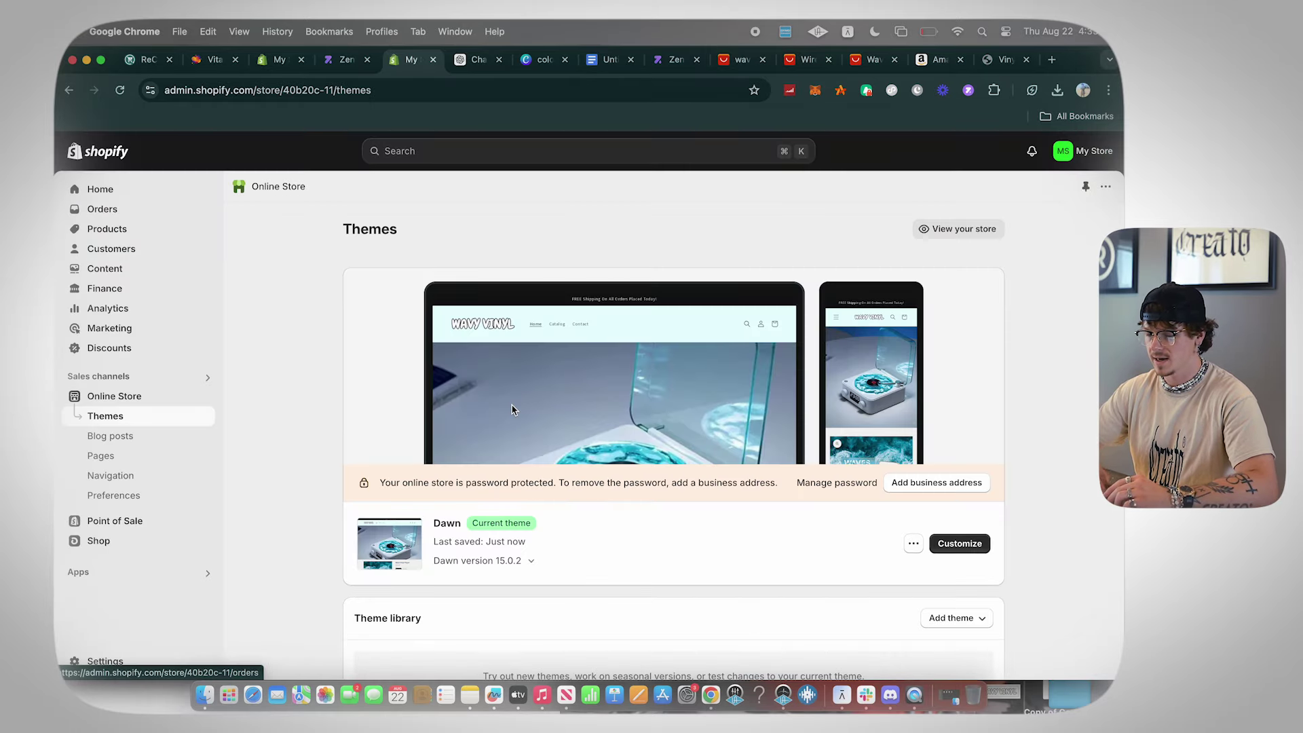
left_click(914, 543)
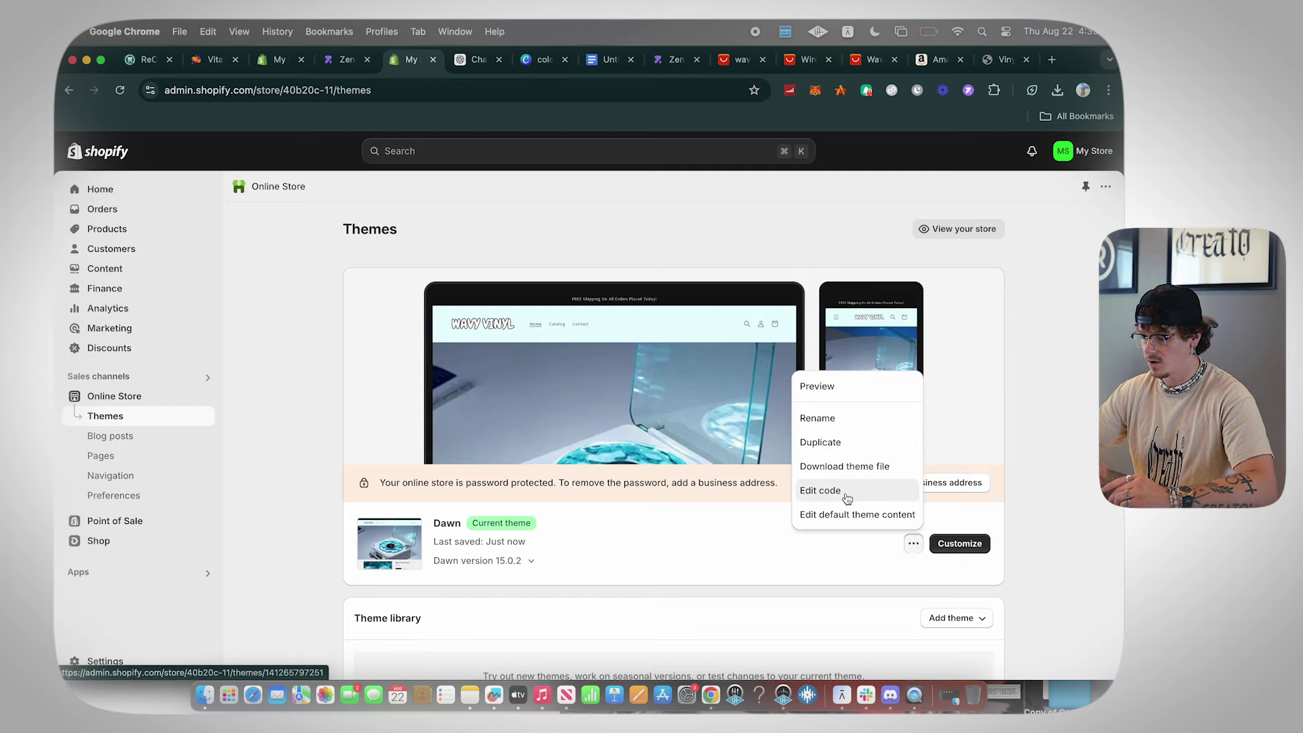
left_click(824, 490)
scroll(122, 529, "down", 4)
scroll(117, 529, "up", 4)
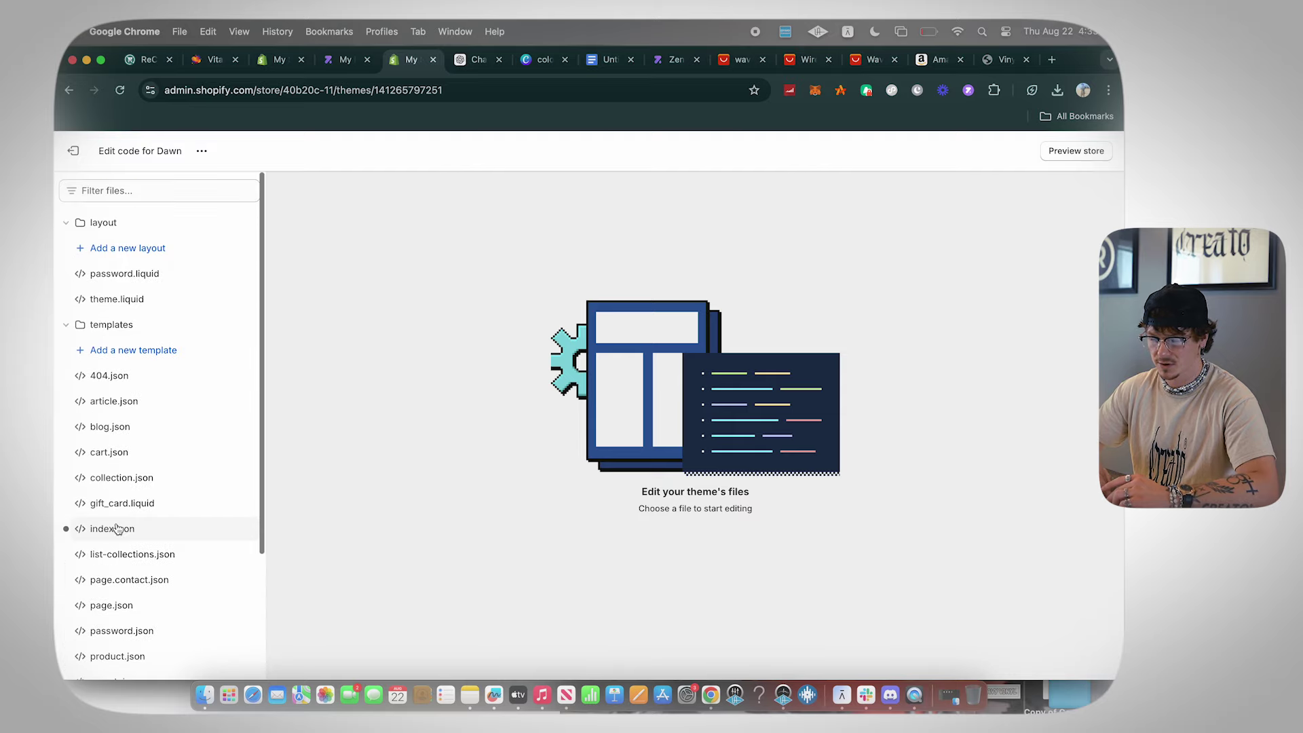
- Filter the theme files by "footer" and open footer.liquid from the sections folder
left_click(138, 192)
type("fotte")
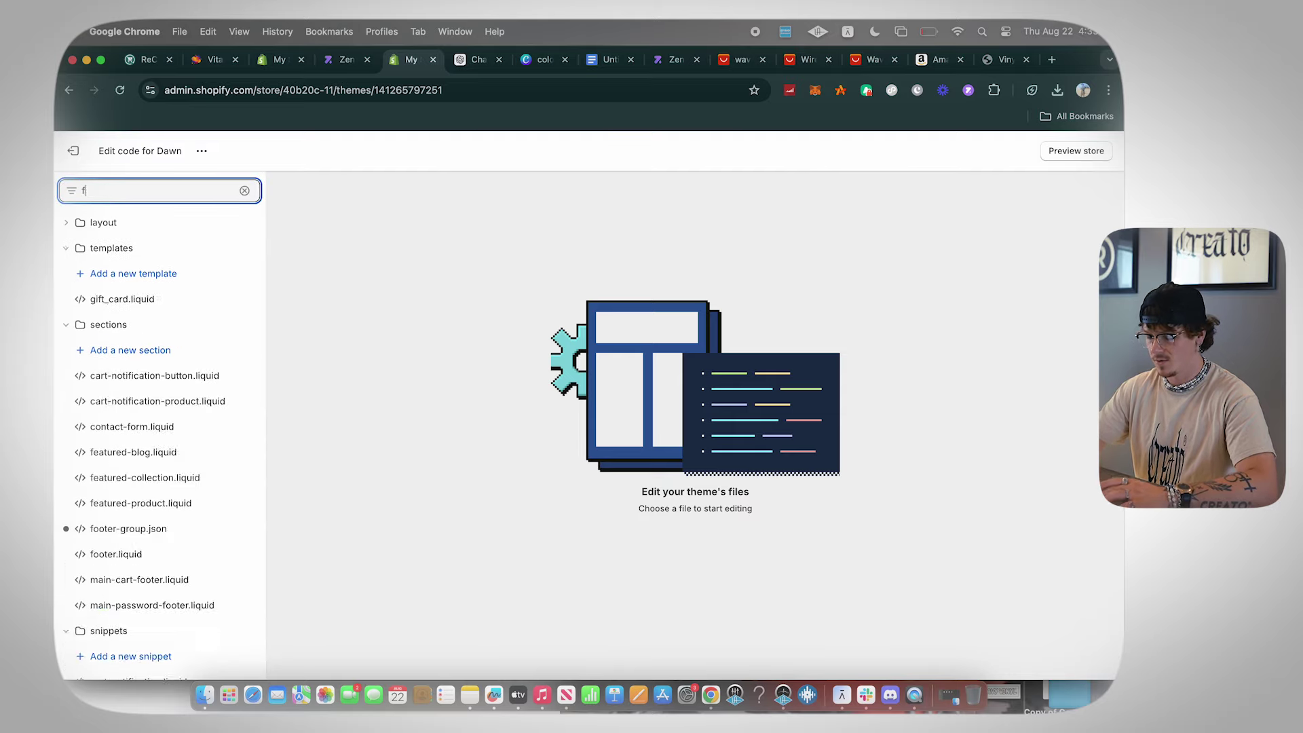
key("BackSpace")
key("BackSpace")
key("BackSpace")
type("o")
left_click(156, 351)
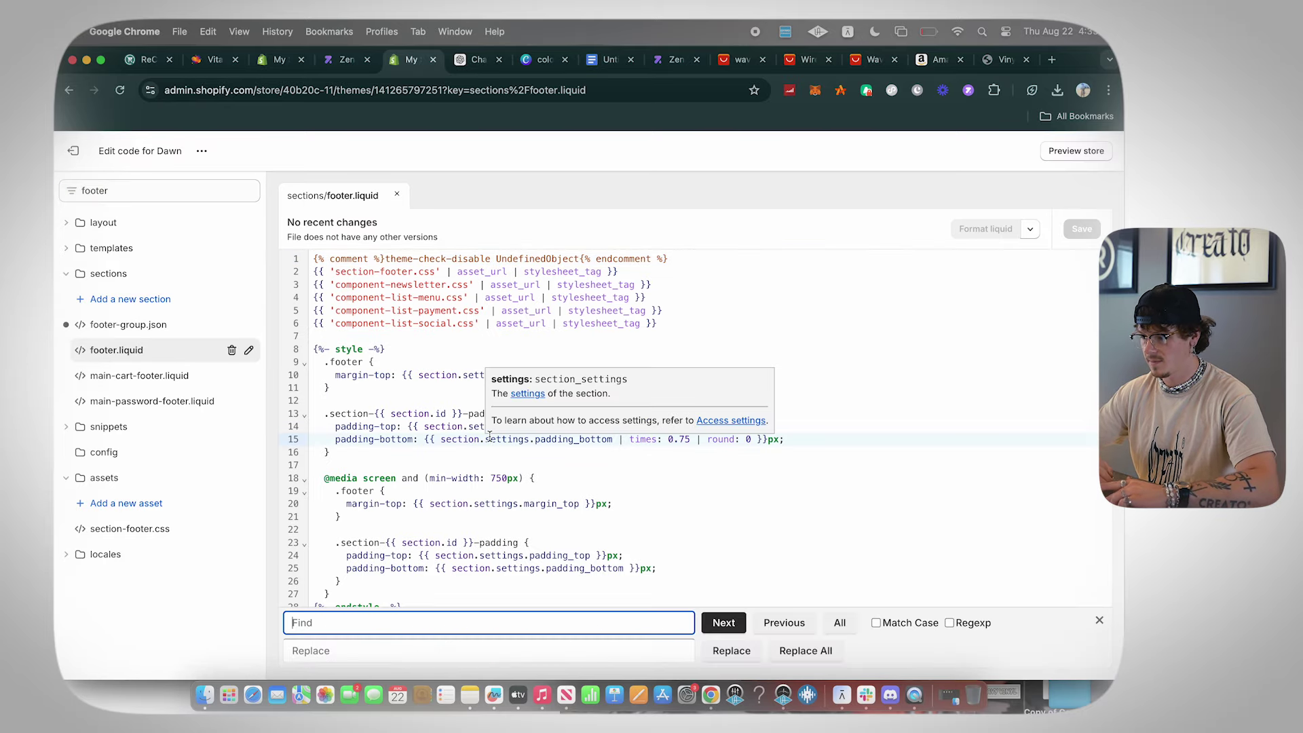
- Find "powered" in footer.liquid, delete "{{ powered_by_link }}</small>" from line 299, and save the file
key("super+f")
type("powered")
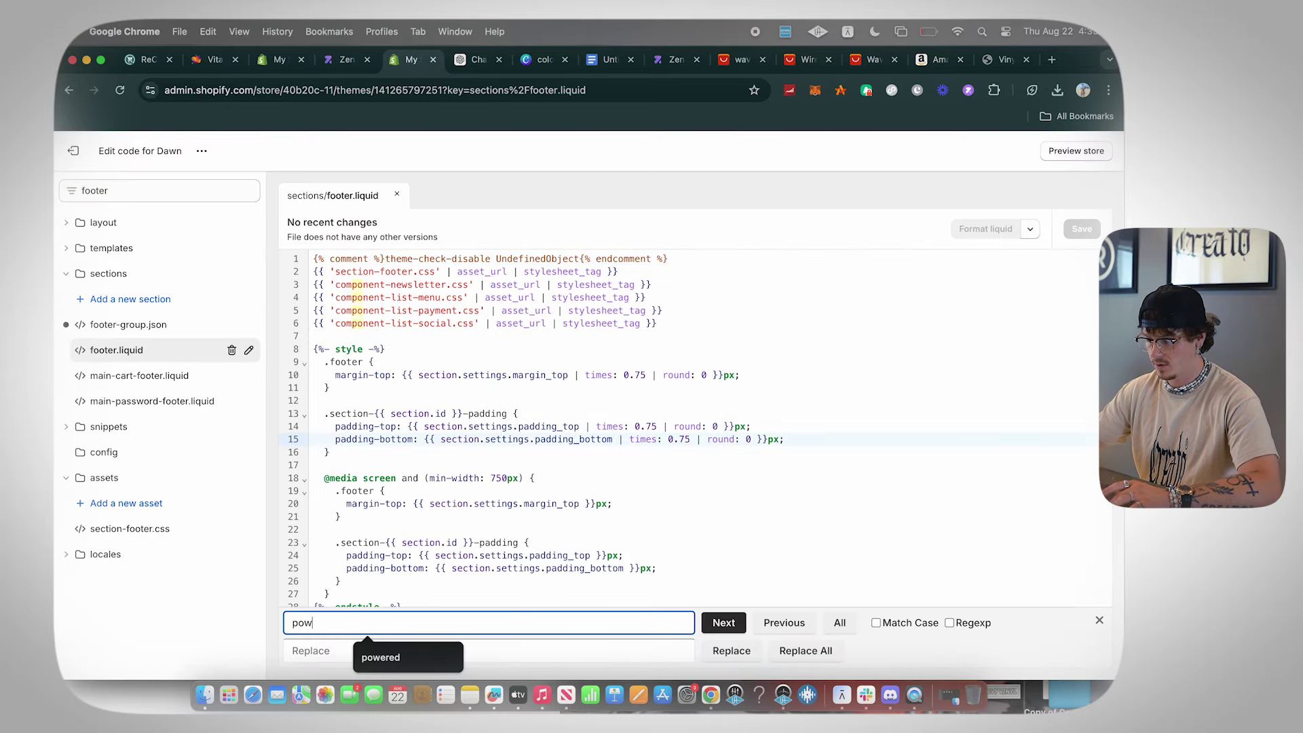
key("Return")
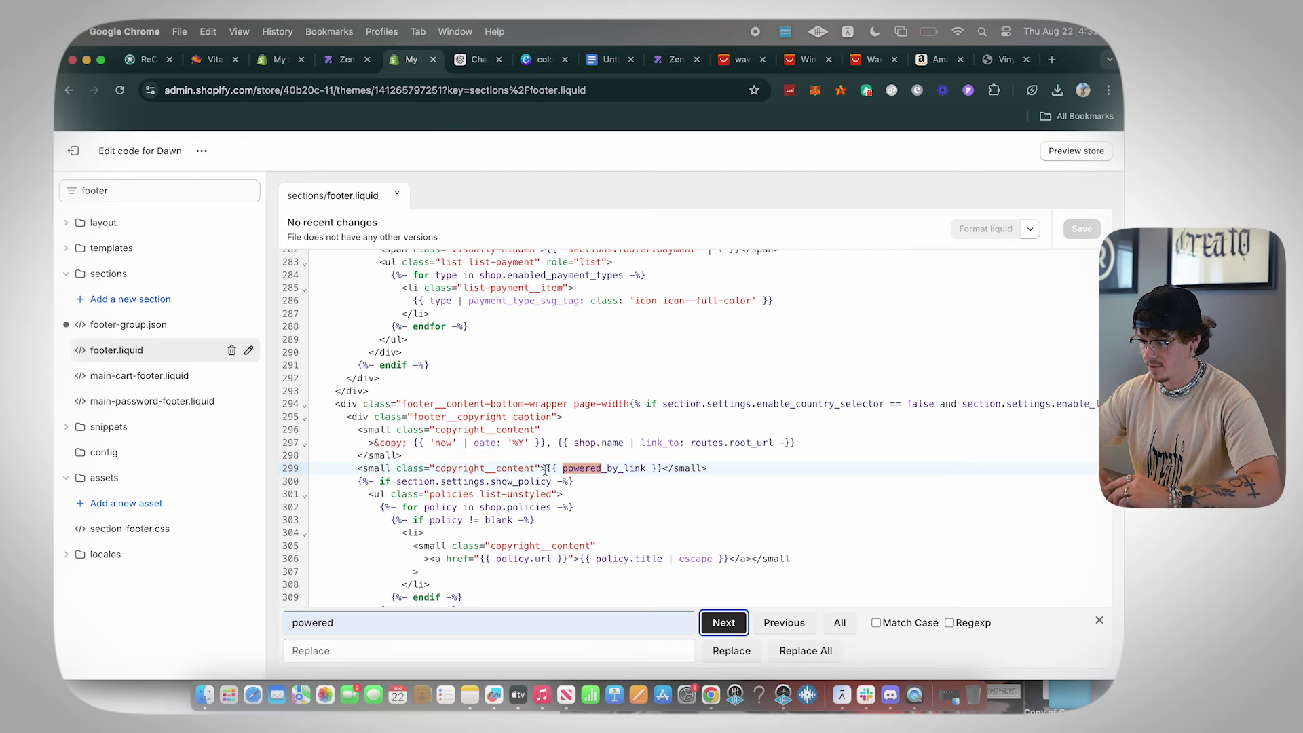
key("BackSpace")
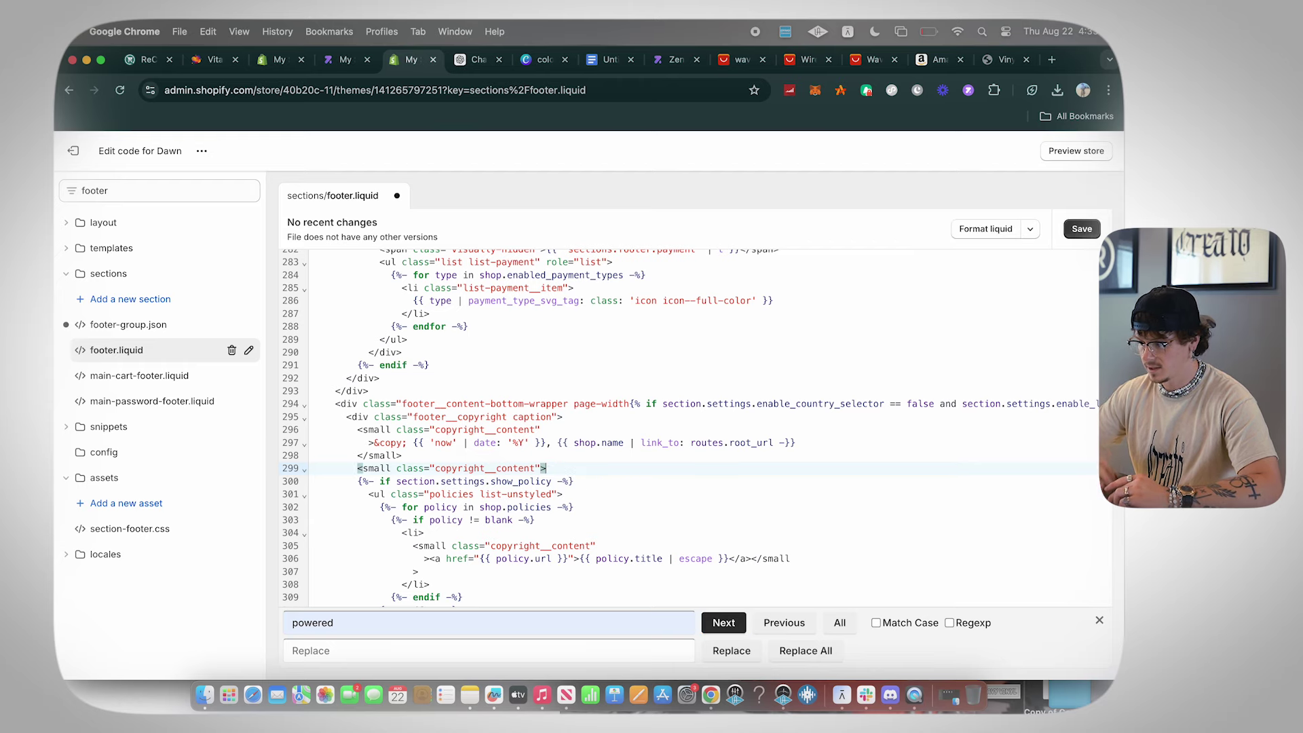
left_click(1086, 233)
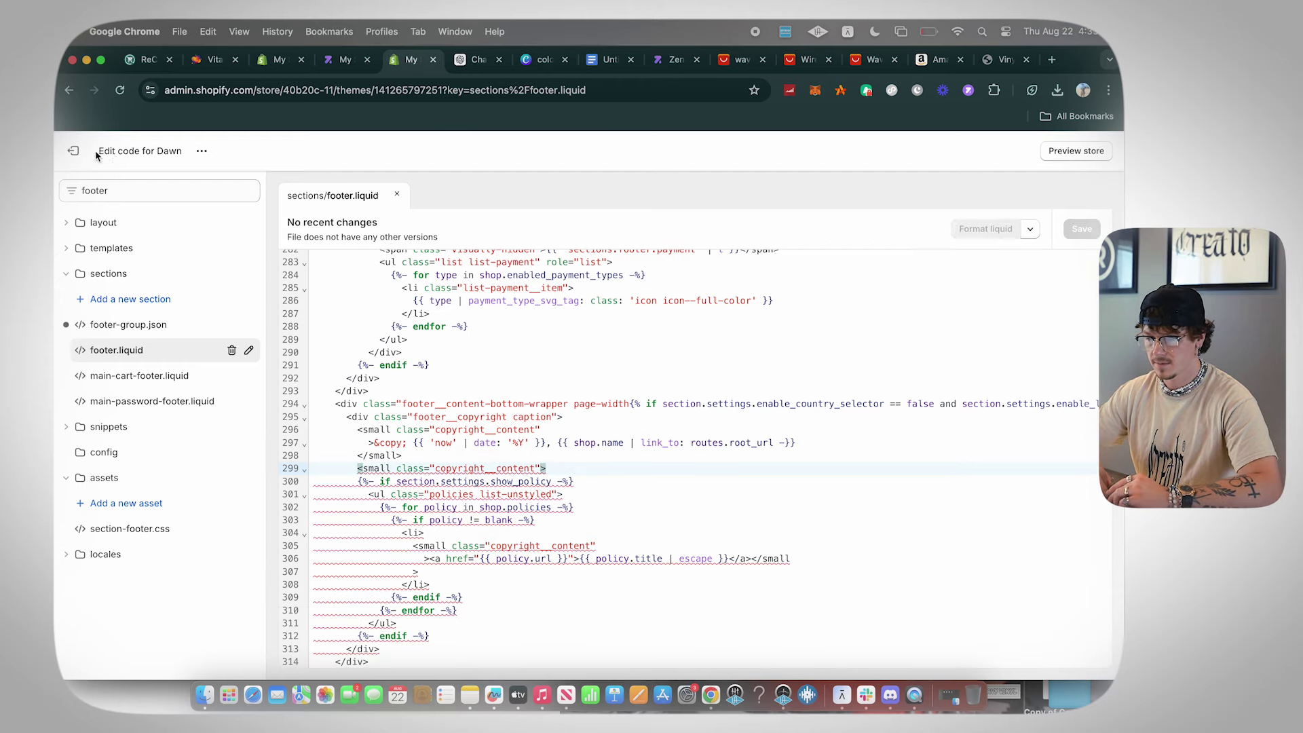
- Reopen the Dawn theme customizer and check the copyright line in the home page footer
left_click(74, 150)
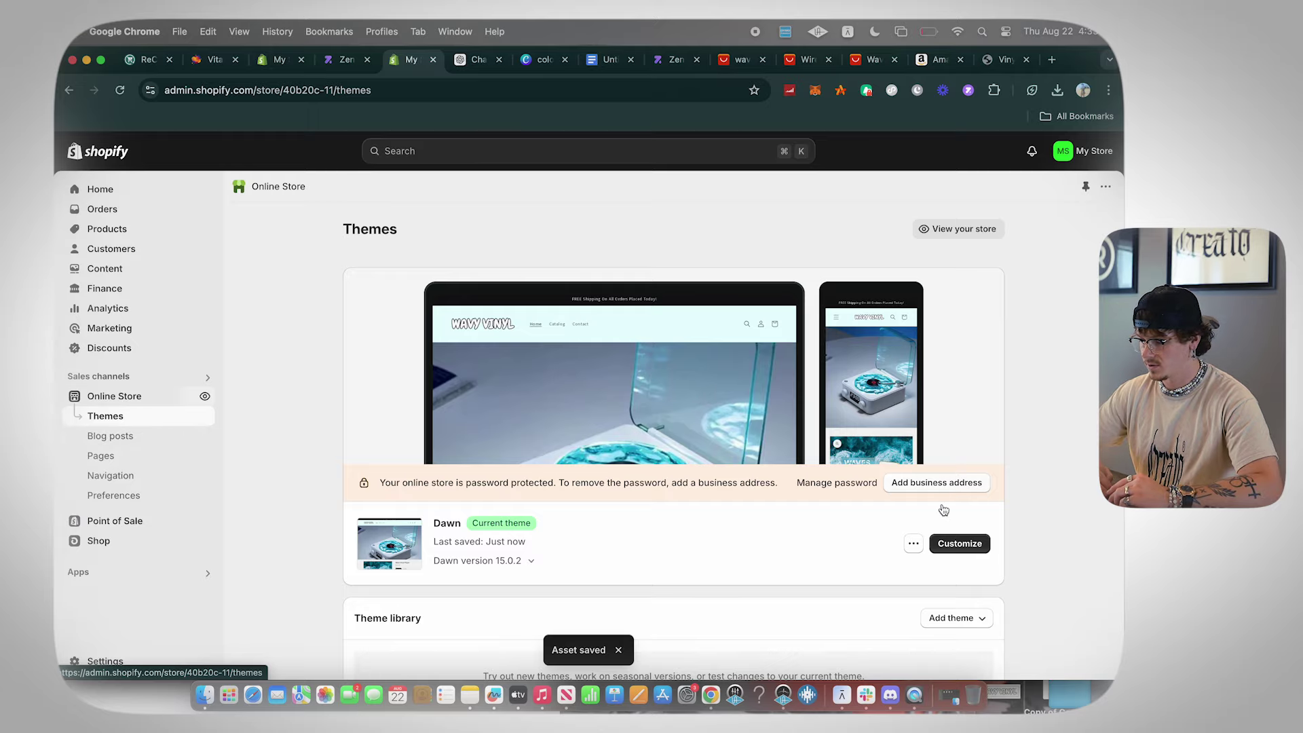
left_click(960, 543)
scroll(630, 420, "down", 15)
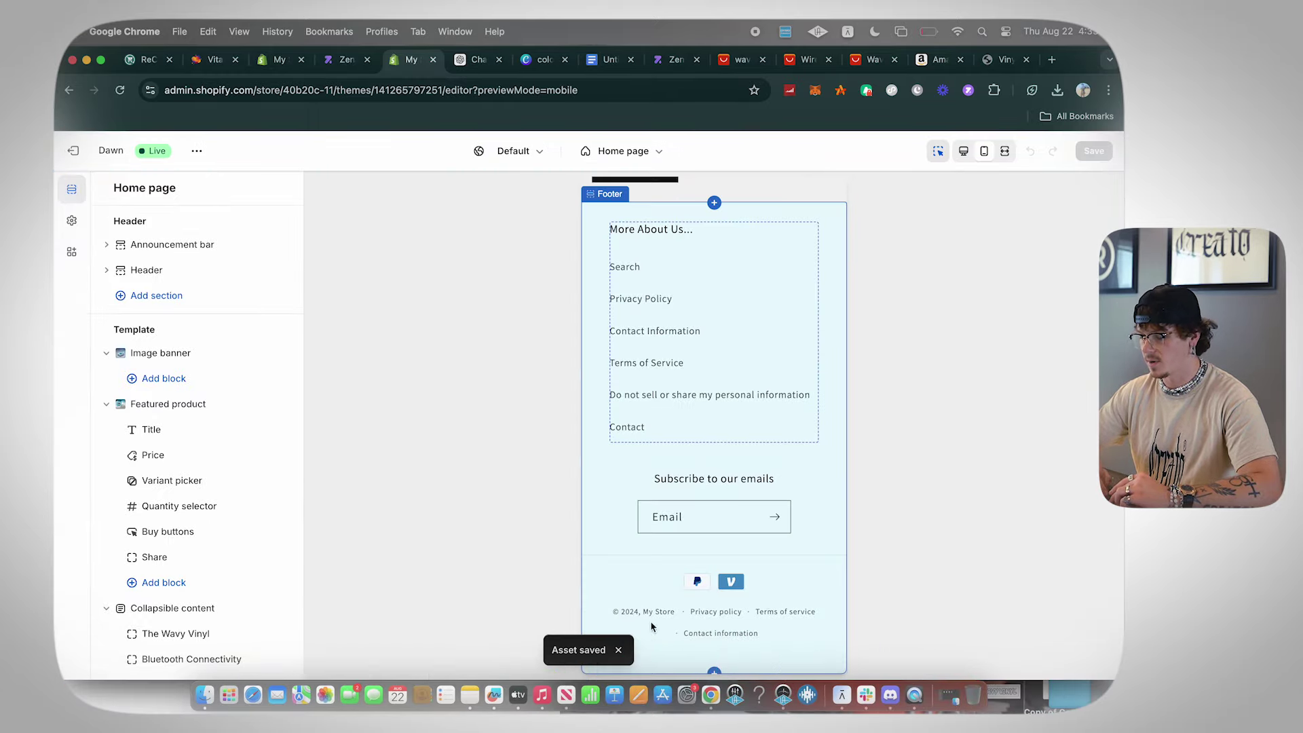
- Open the Main menu in the store's navigation settings and delete its Catalog item
left_click(91, 157)
scroll(557, 456, "down", 3)
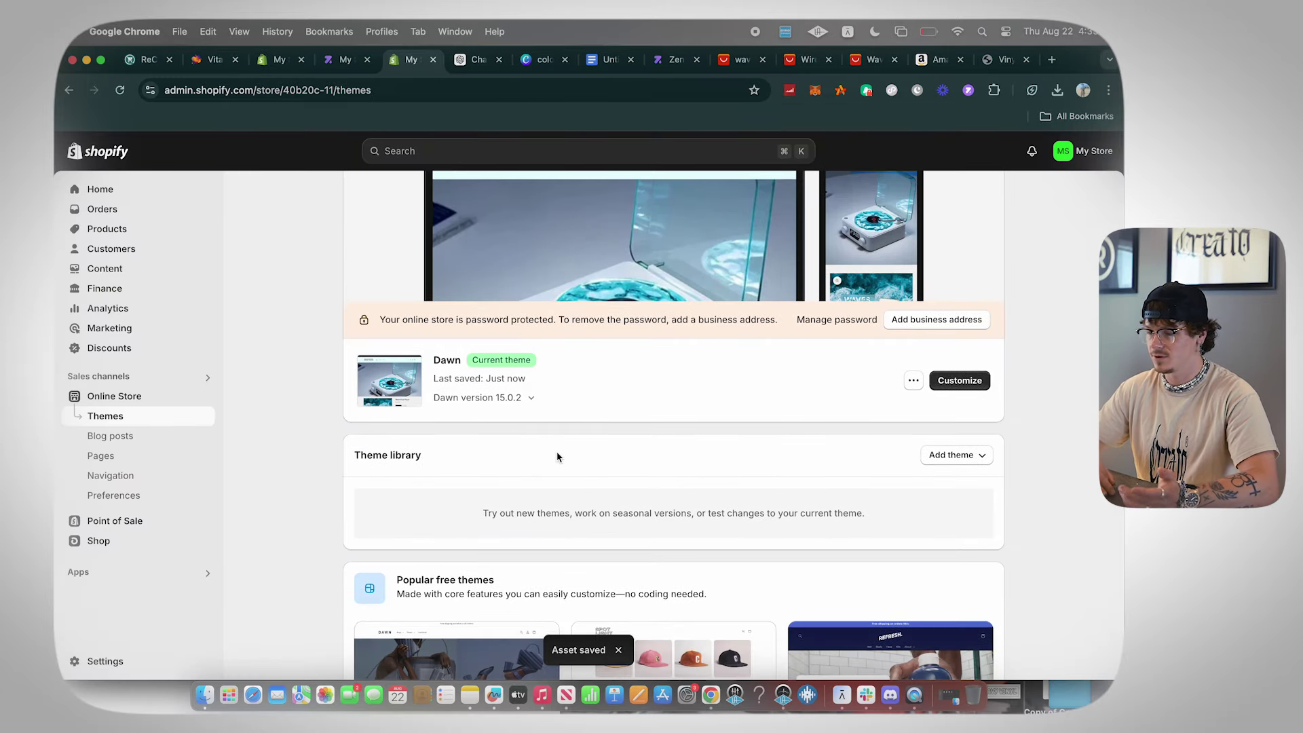
scroll(556, 456, "down", 2)
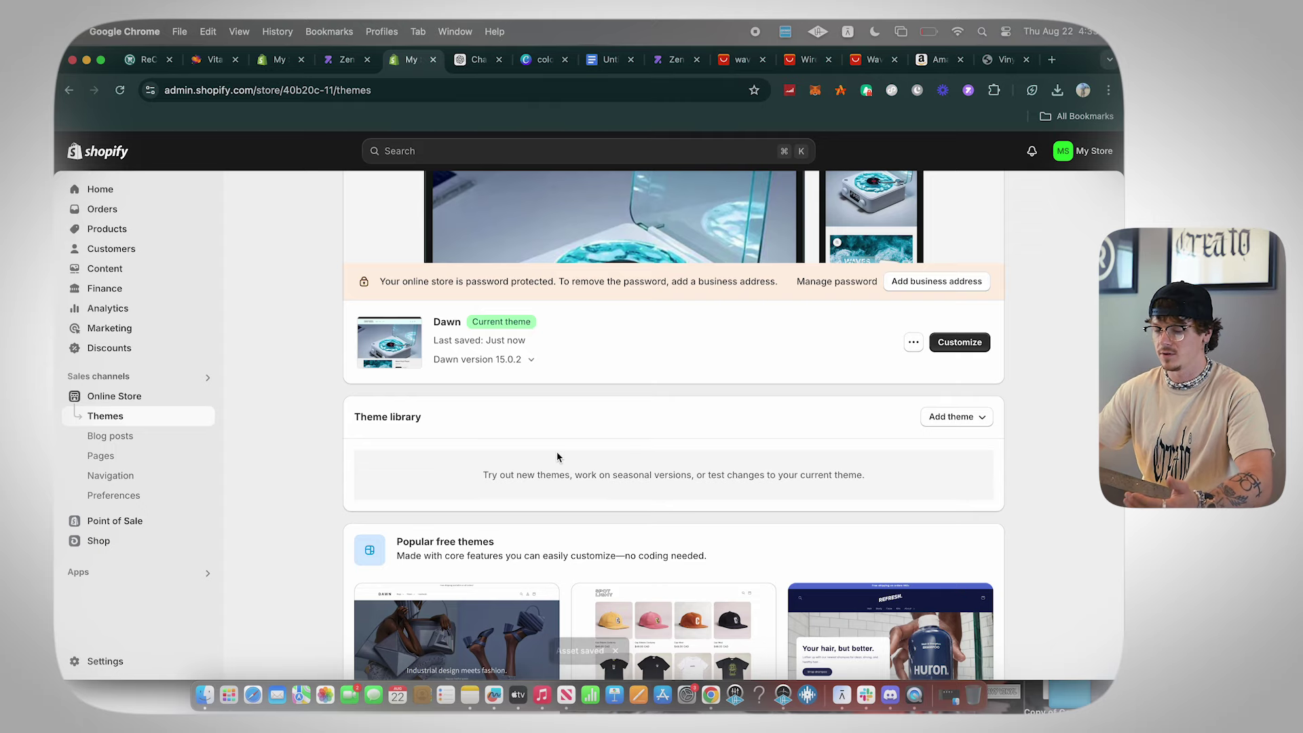
scroll(556, 456, "down", 2)
left_click(190, 479)
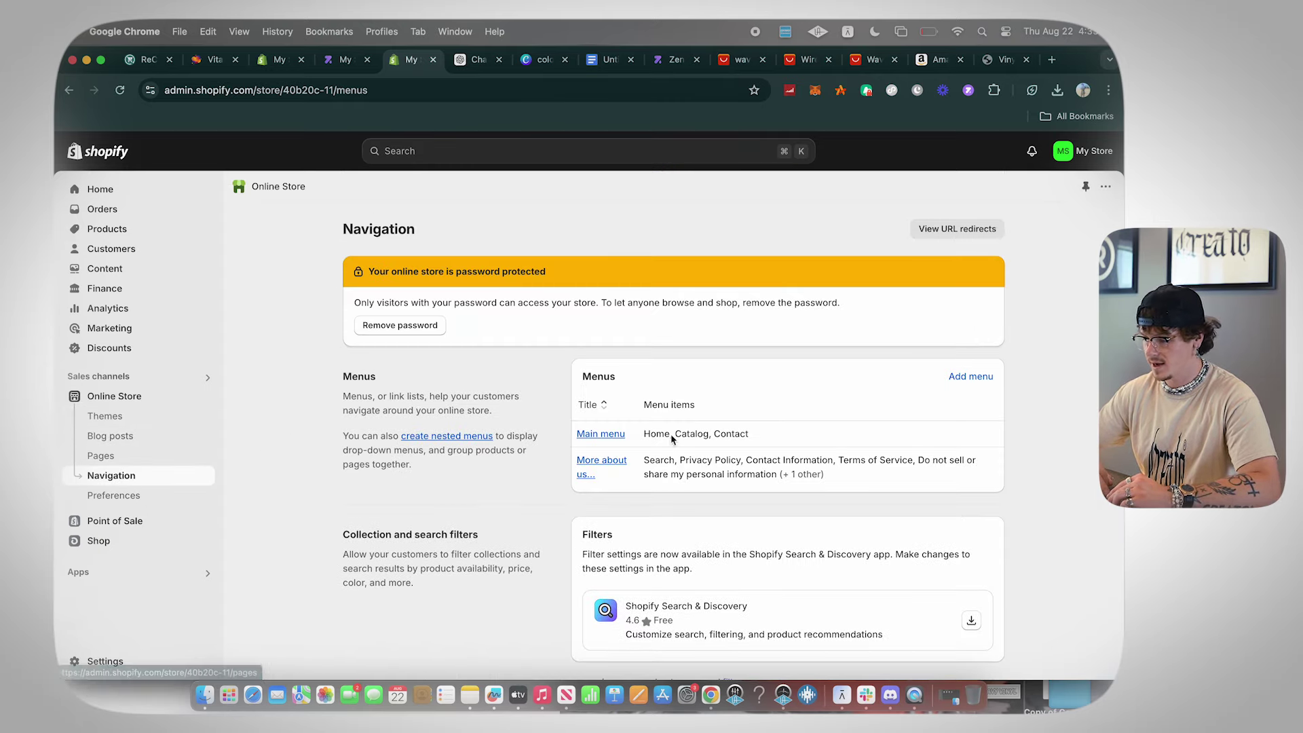
left_click(600, 434)
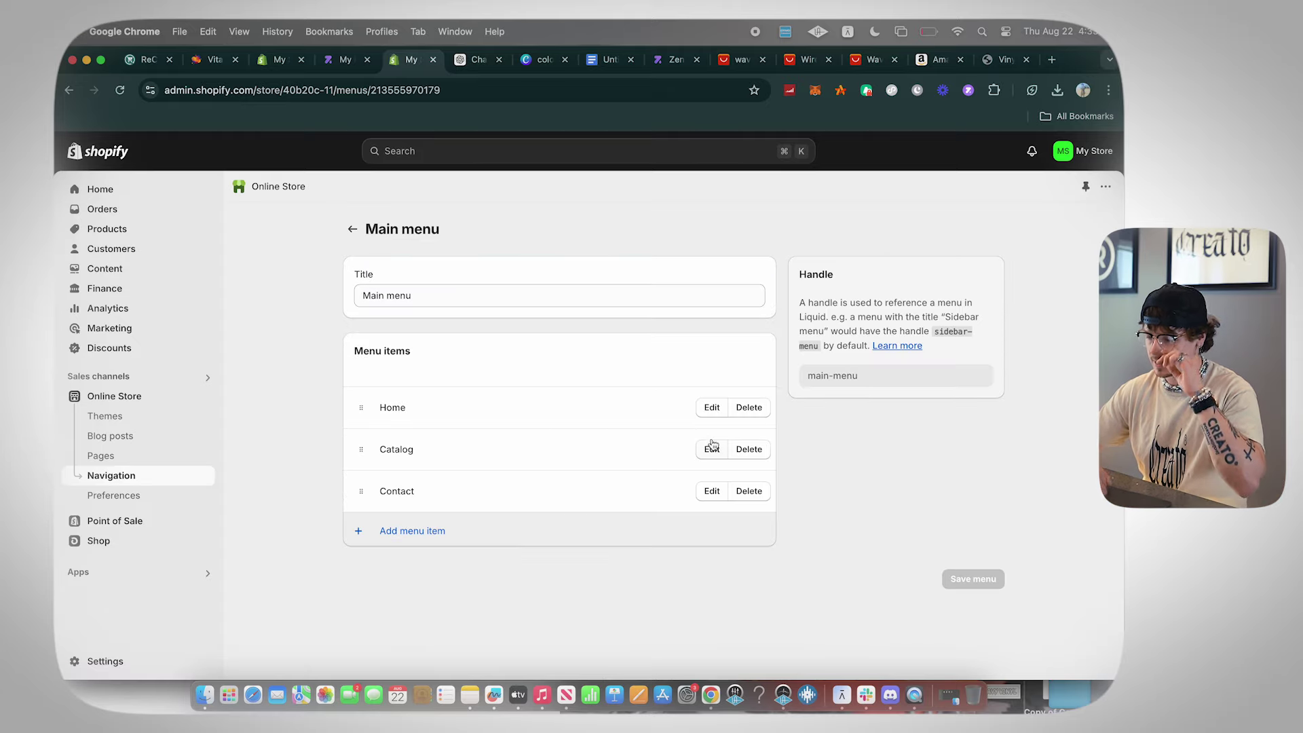
left_click(745, 454)
left_click(767, 449)
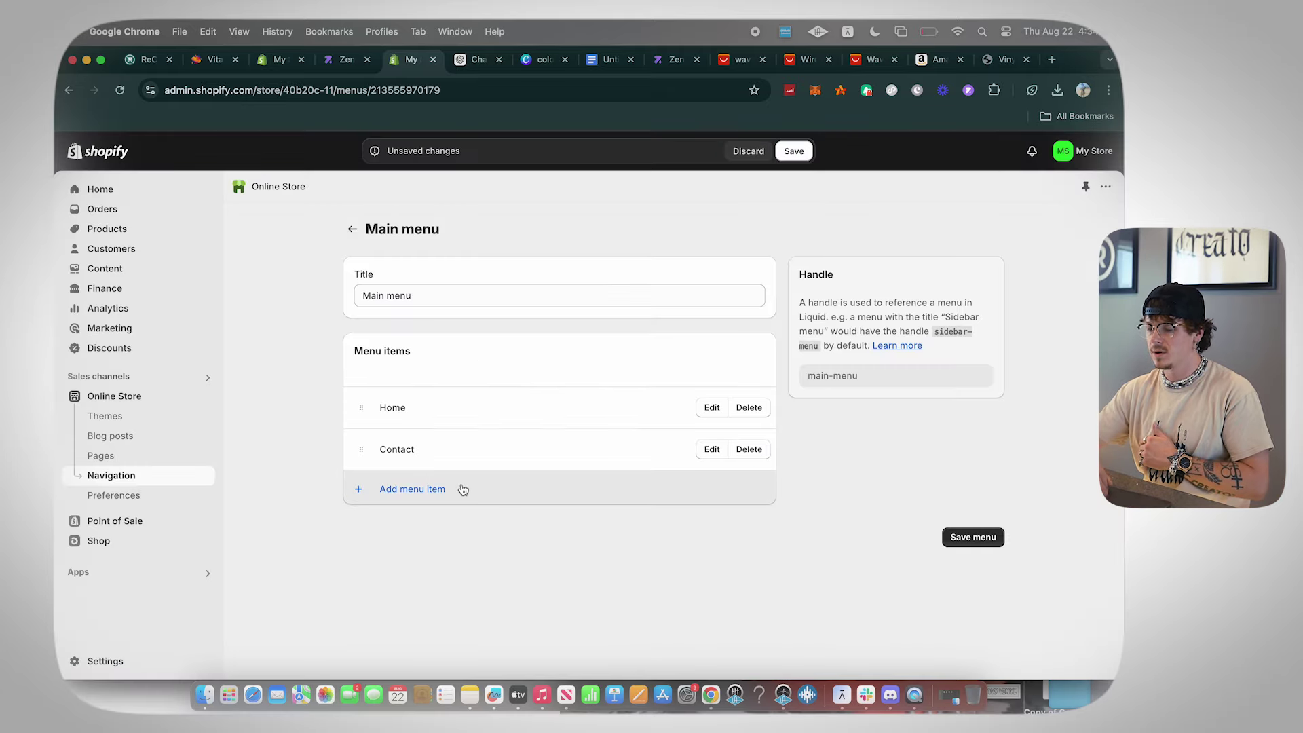
- Add a menu item linking to the Wave Vinyl Player product, place it between Home and Contact, and save the menu
left_click(461, 488)
left_click(964, 283)
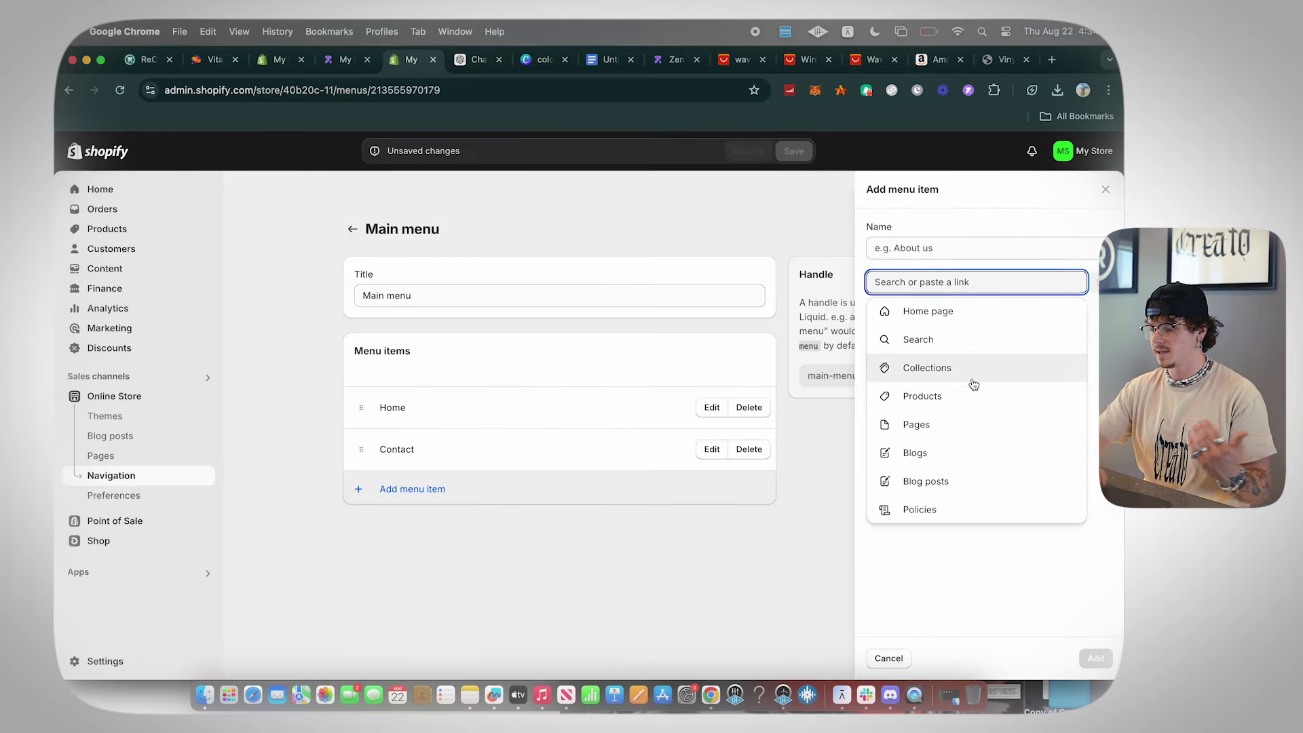
left_click(958, 397)
left_click(936, 367)
left_click(1096, 658)
left_click_drag(361, 490, 367, 452)
left_click(794, 150)
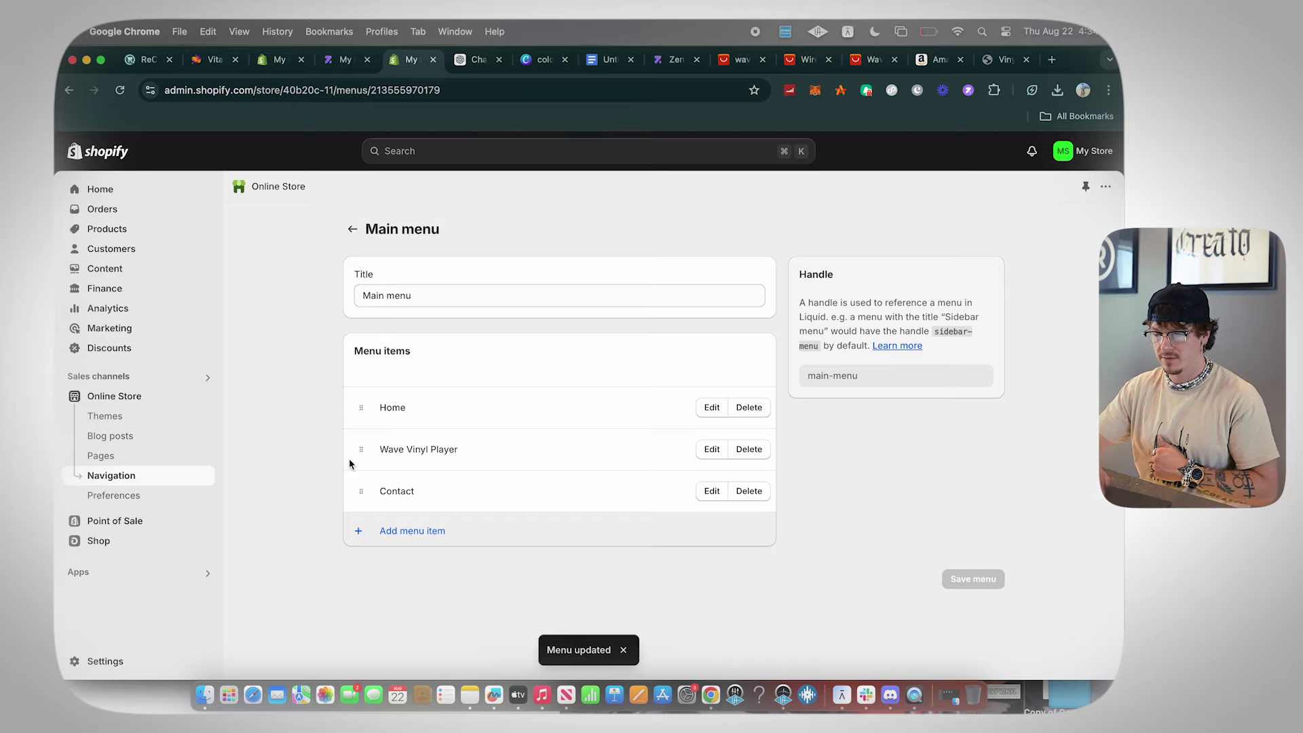
- Rename the product's menu item to "Wavy Vinyl Player" and save the Main menu
left_click(712, 449)
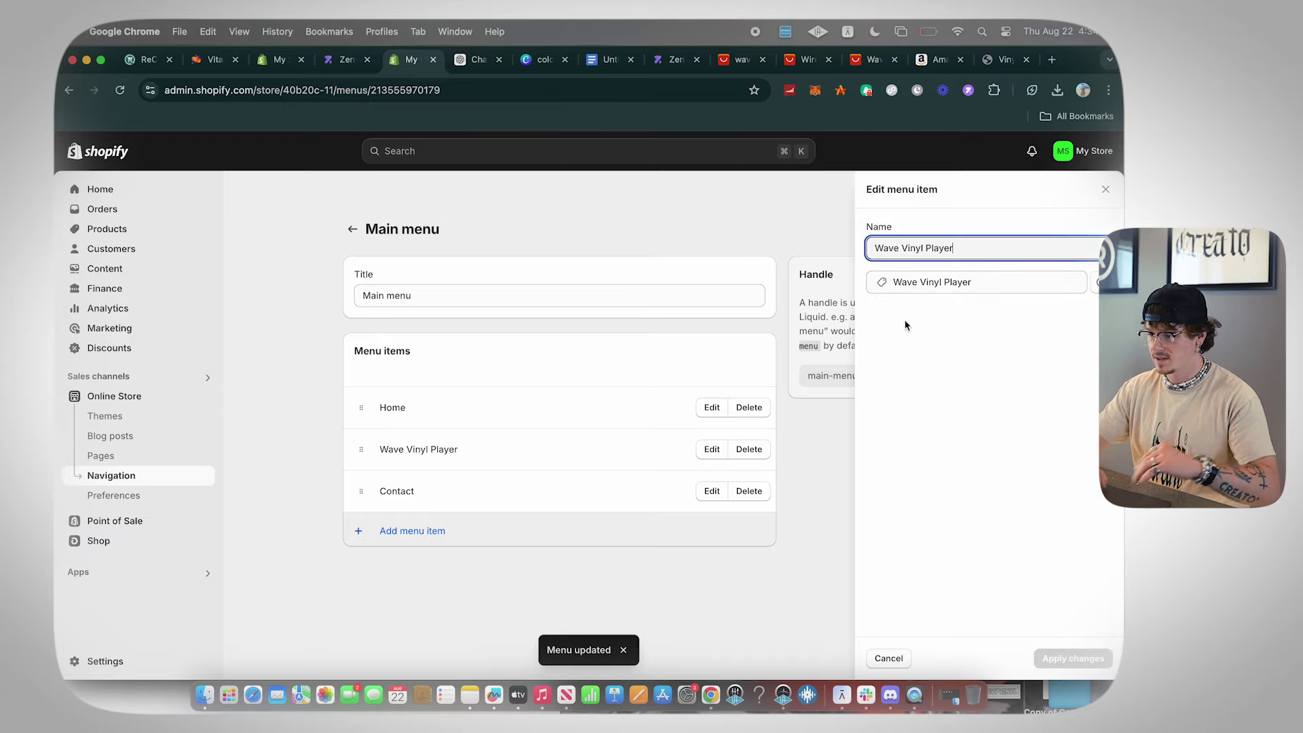
left_click(897, 248)
key("BackSpace")
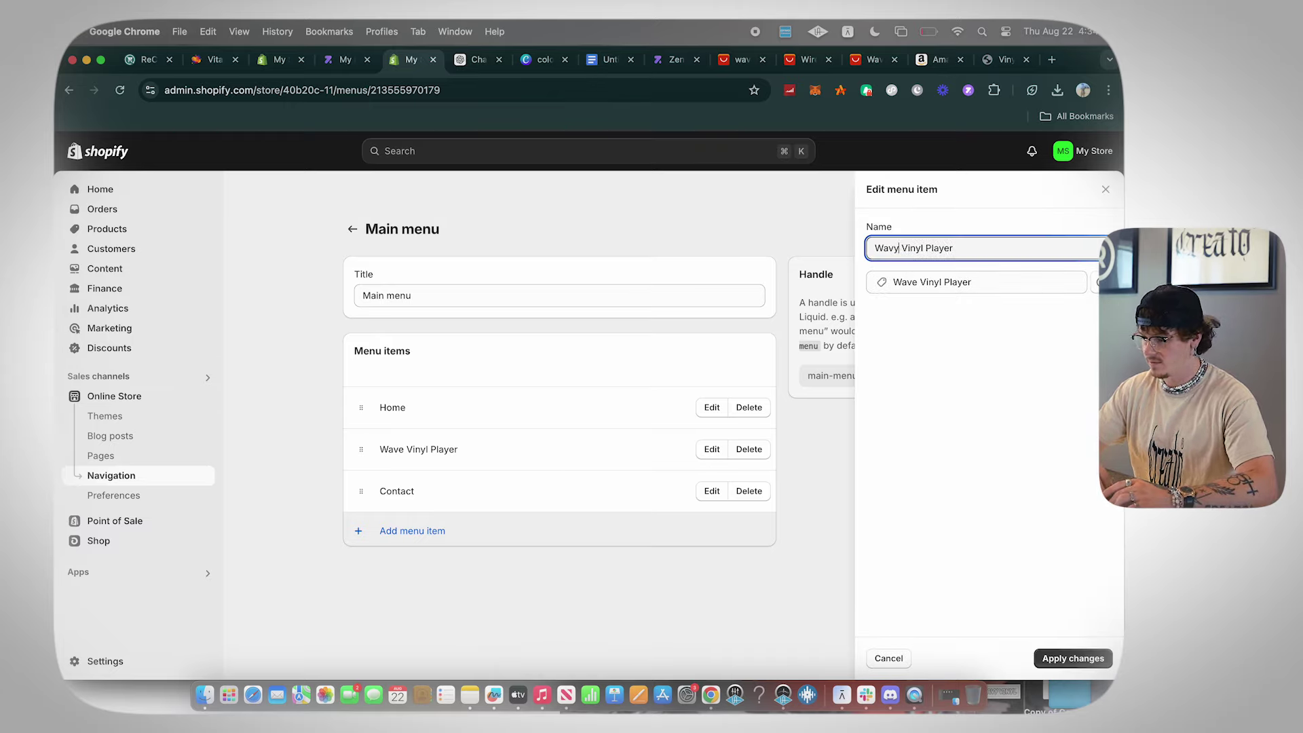
left_click(1079, 660)
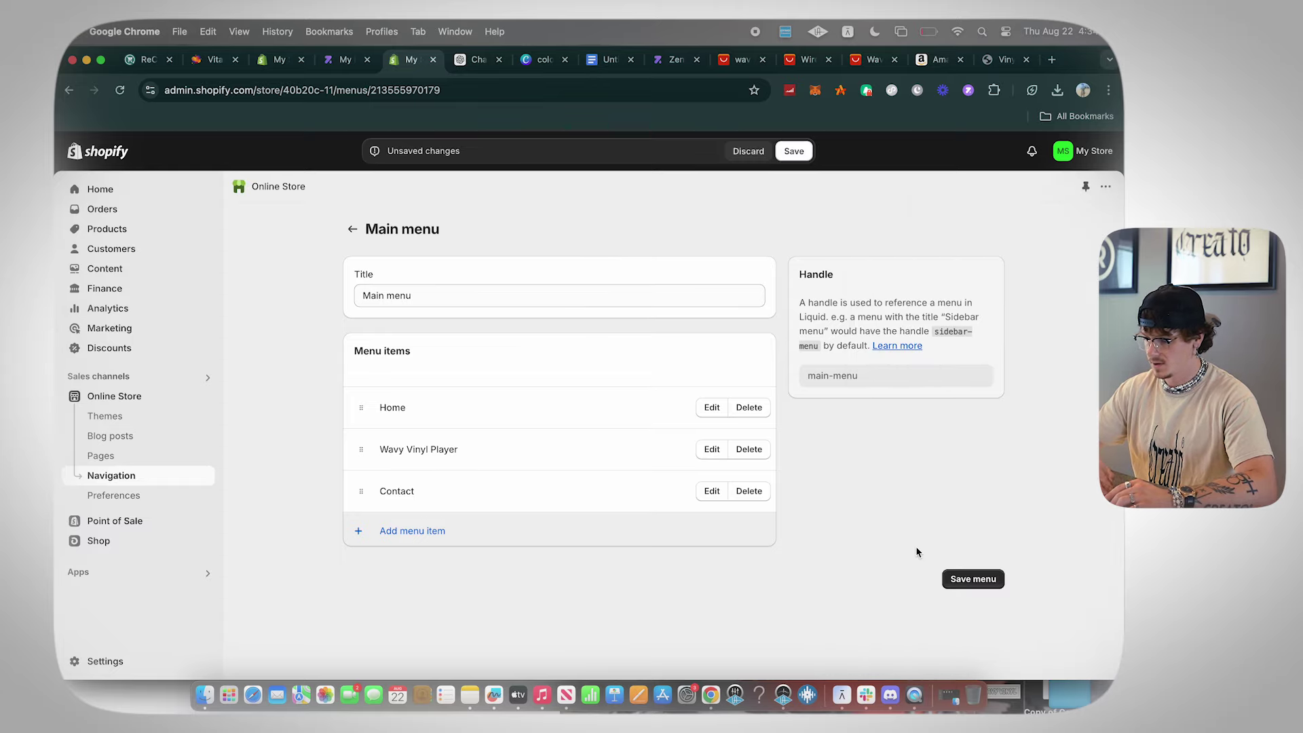
left_click(794, 151)
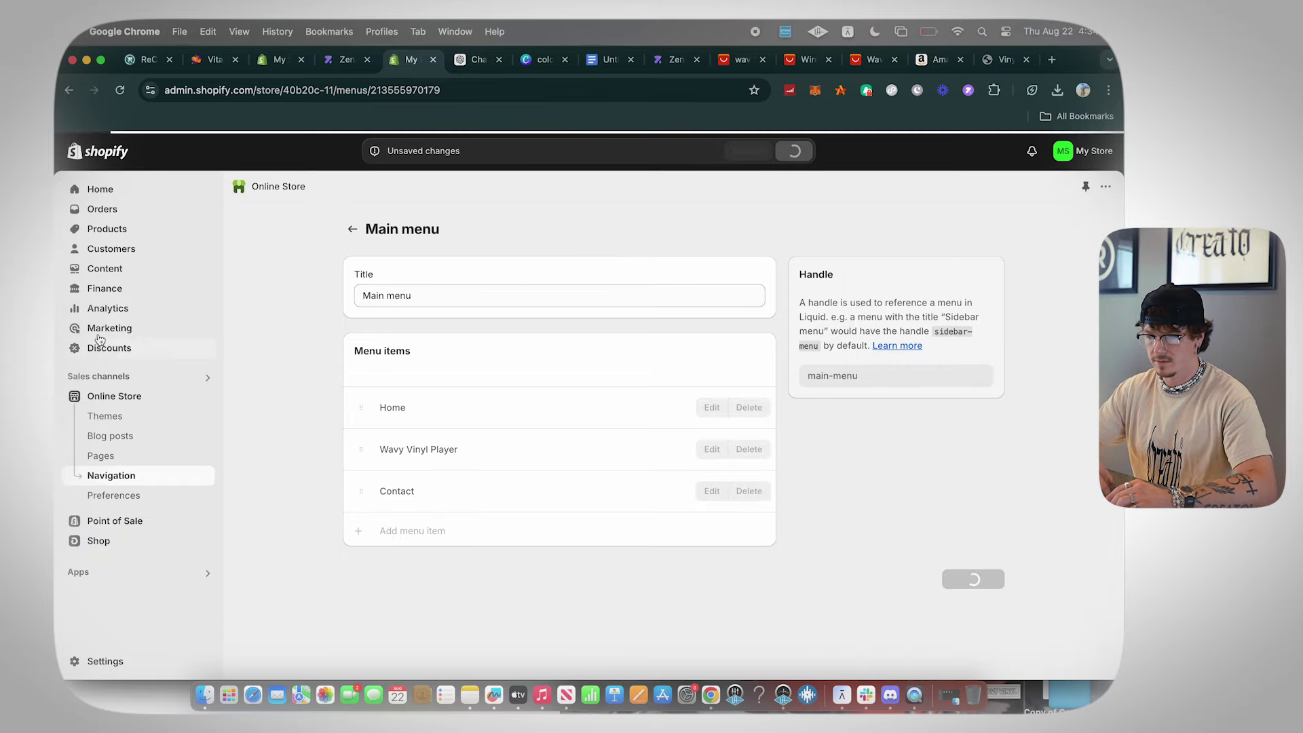
- Open the Wave Vinyl Player product, change its title to "Wavy Vinyl Player", and save it
left_click(115, 231)
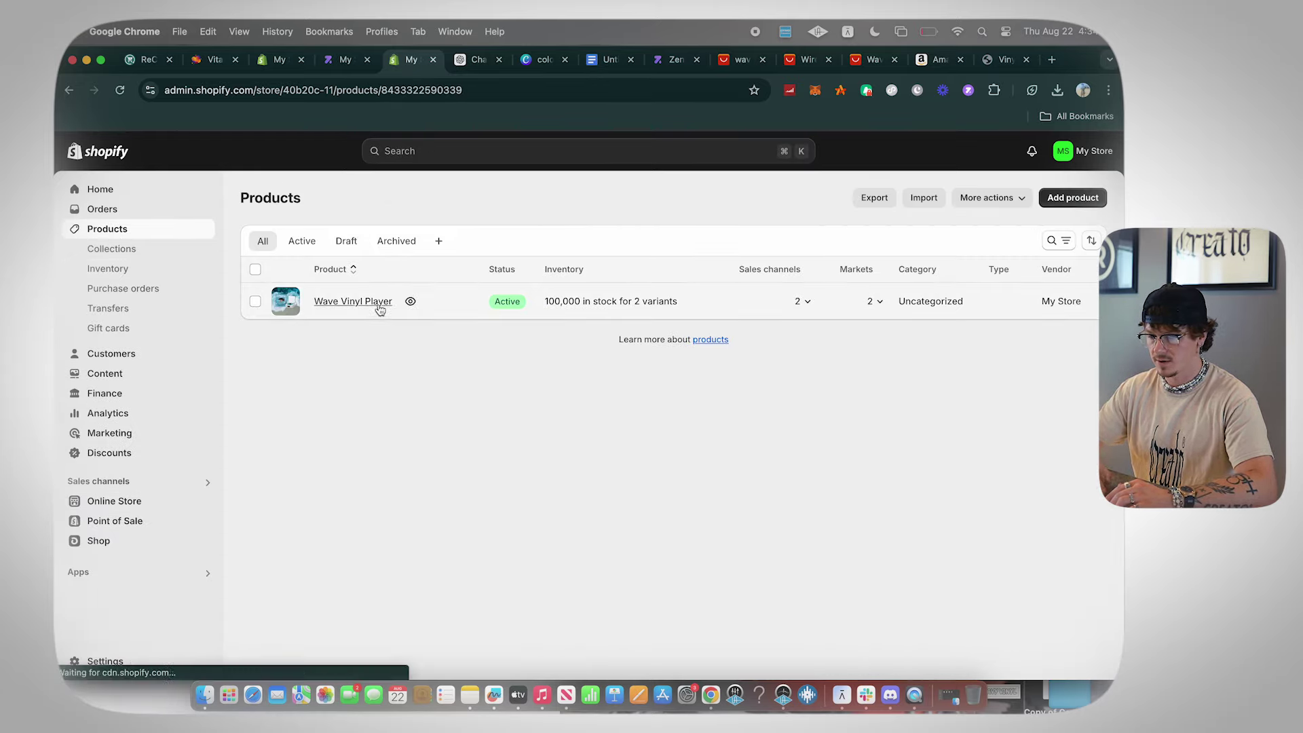
left_click(389, 301)
left_click(384, 266)
key("BackSpace")
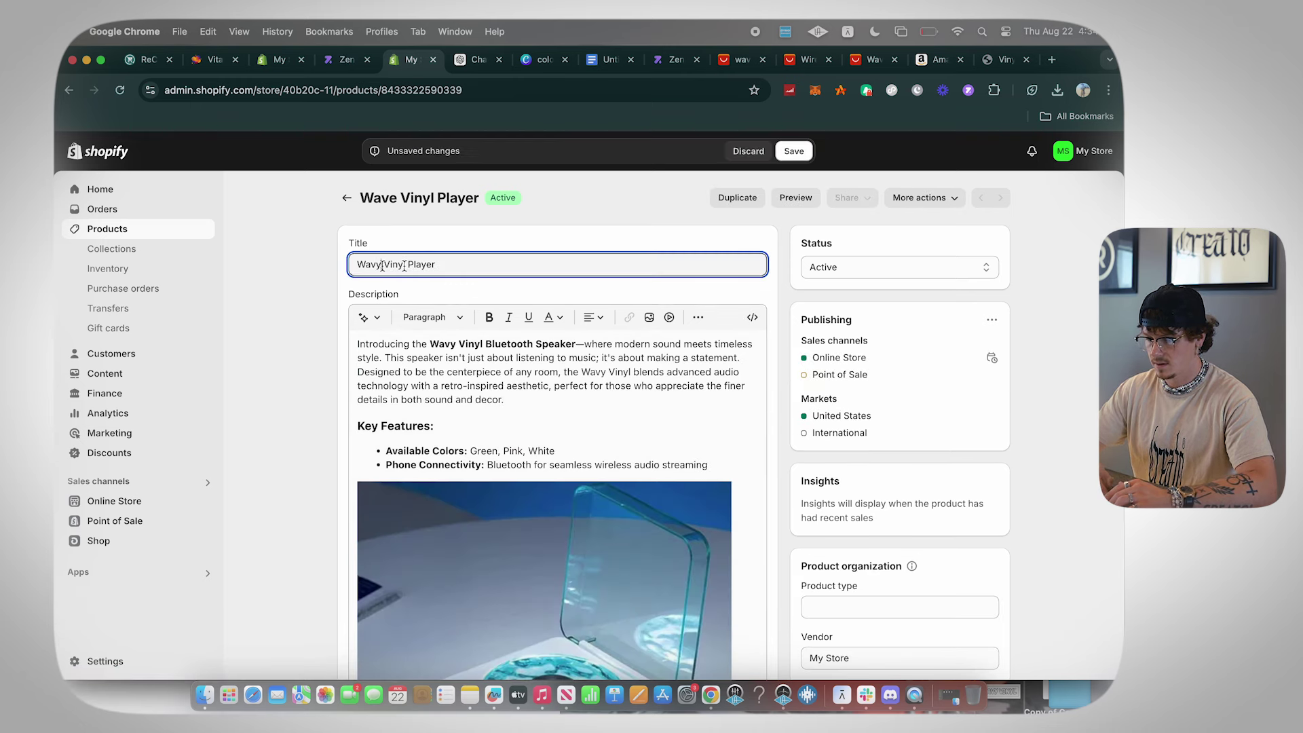
left_click(536, 60)
left_click(411, 60)
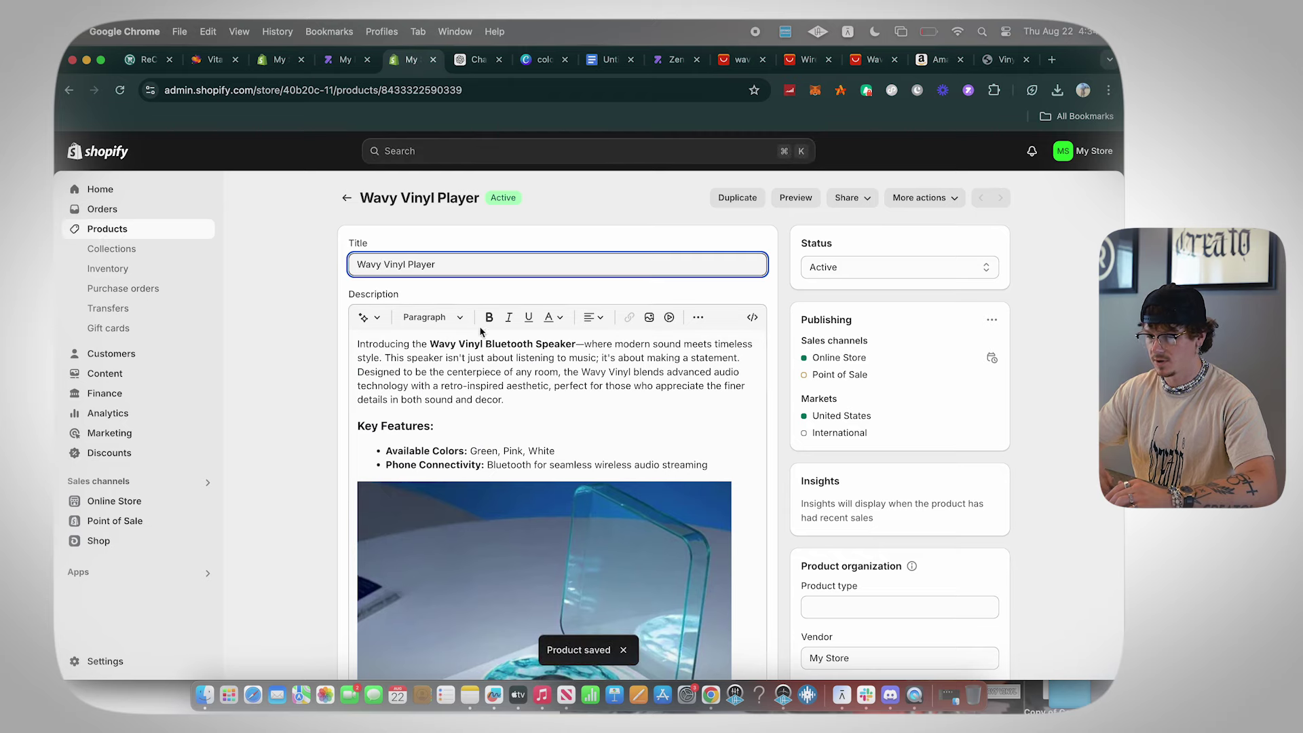
- Reopen the Dawn theme customizer and review the home page's mobile header menu, featured product and footer
left_click(345, 198)
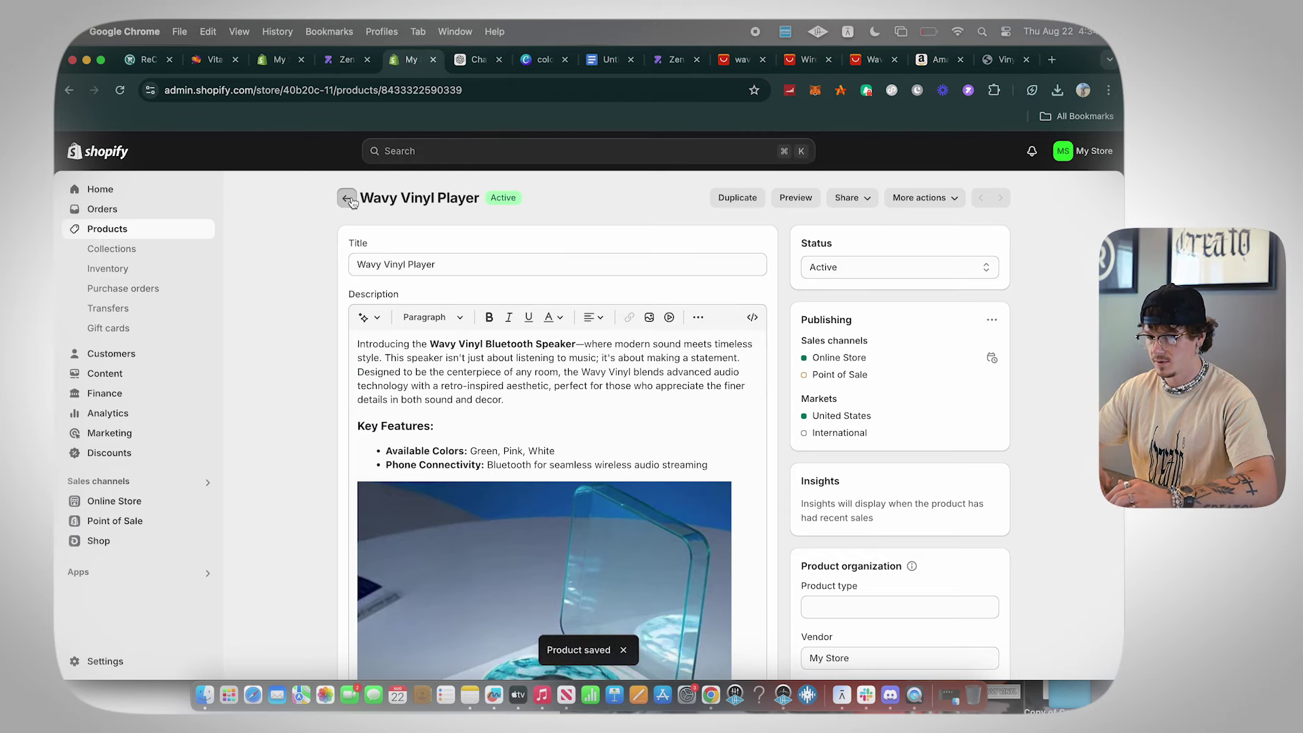
left_click(99, 507)
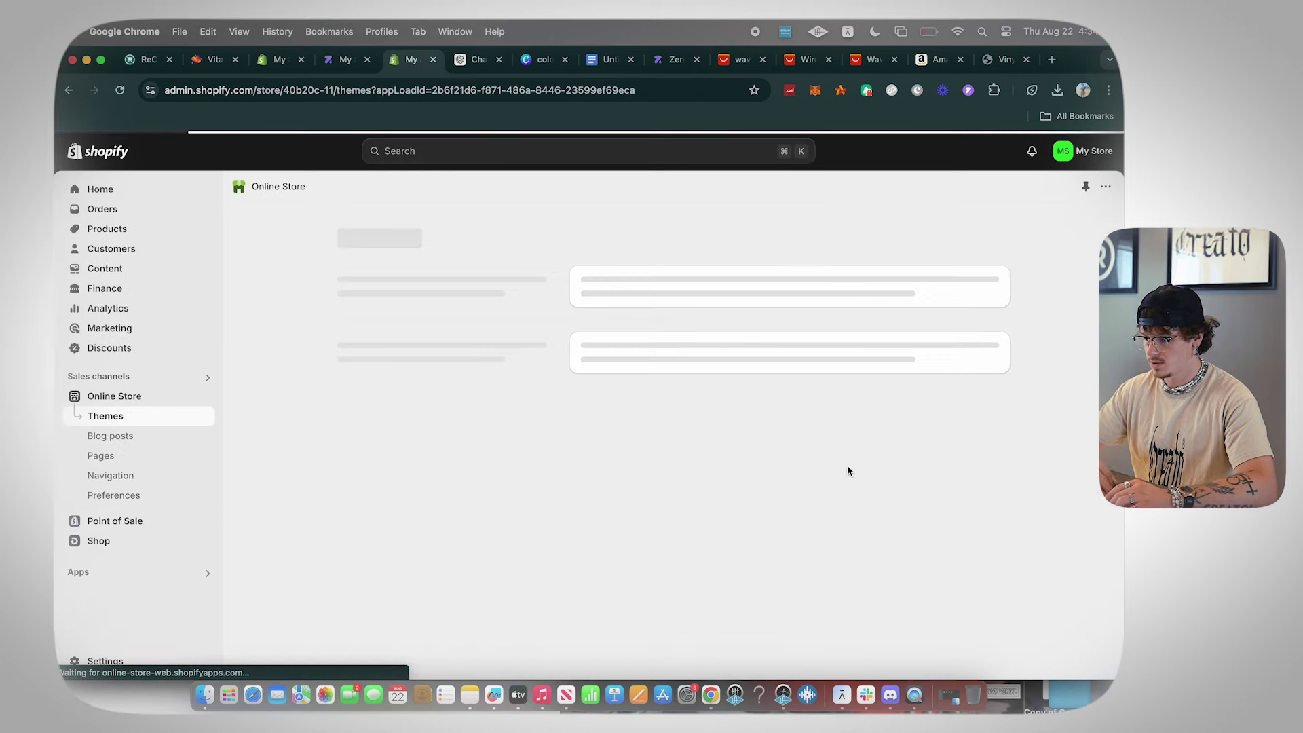
left_click(608, 429)
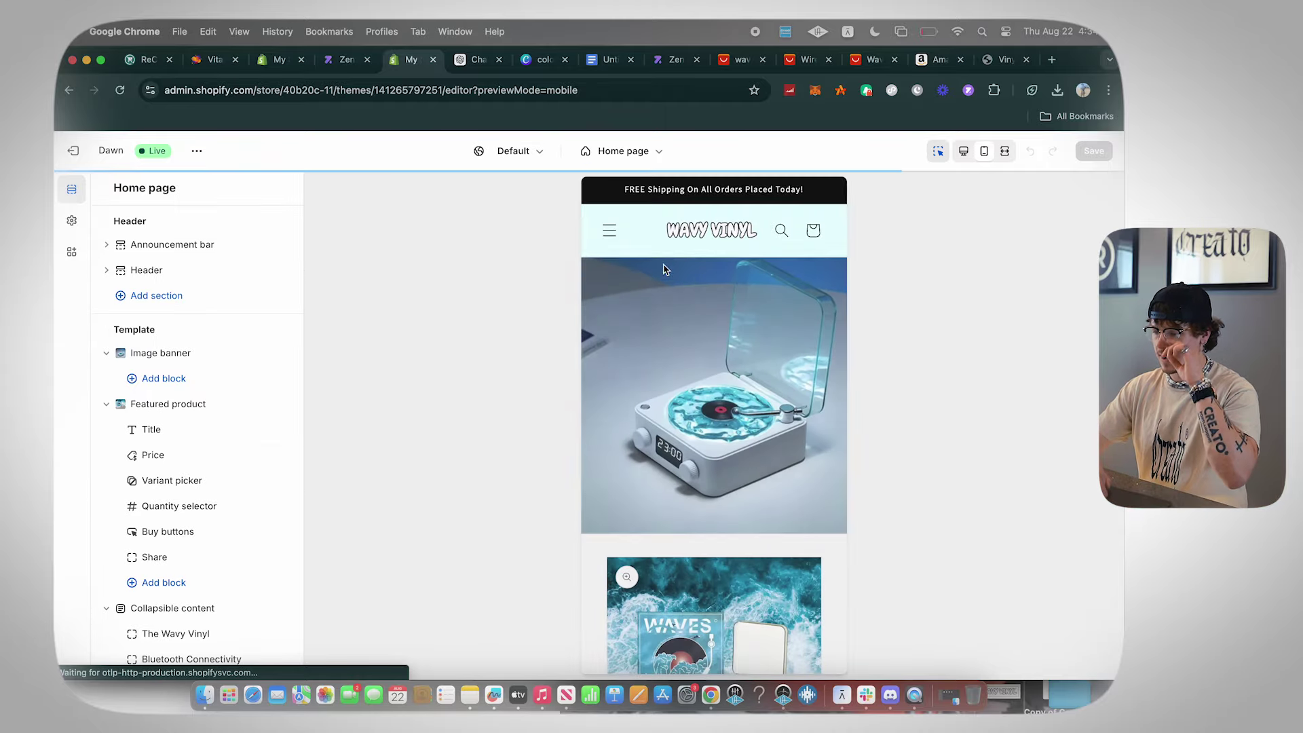
double_click(611, 234)
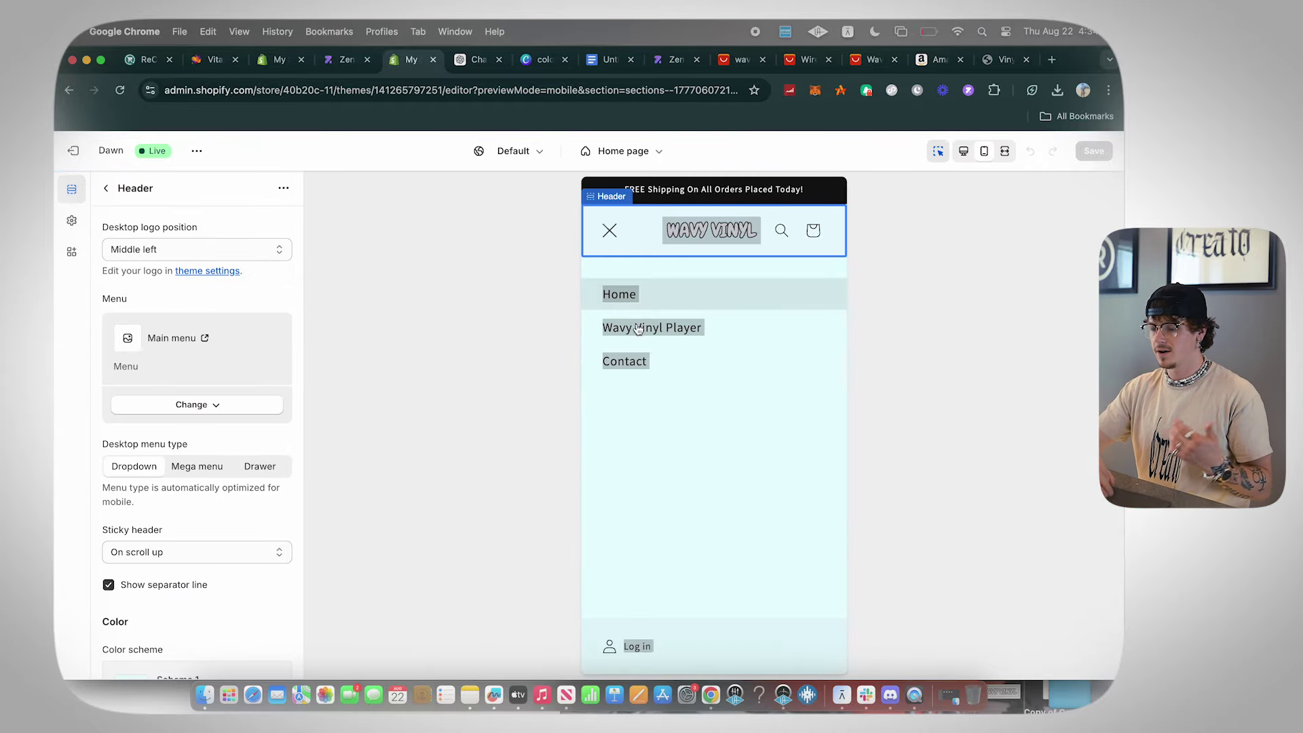
left_click(610, 233)
scroll(720, 488, "down", 15)
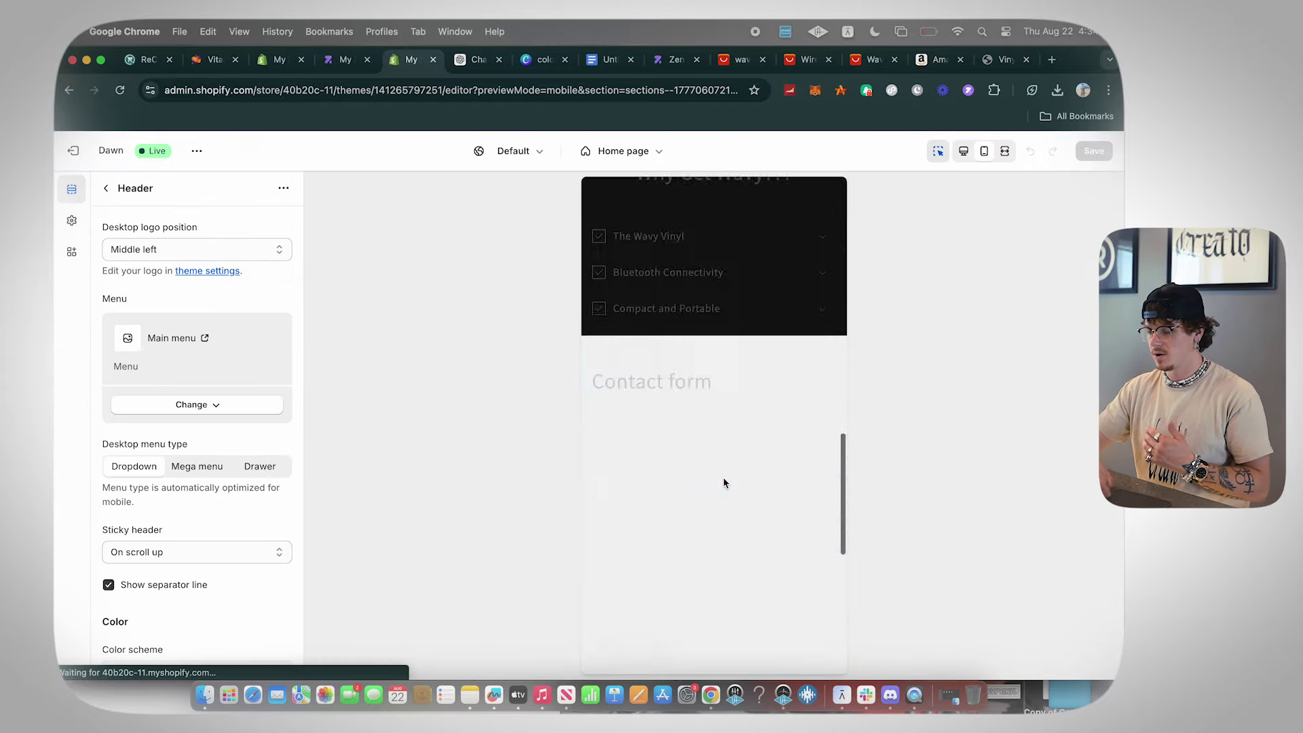
scroll(680, 412, "up", 15)
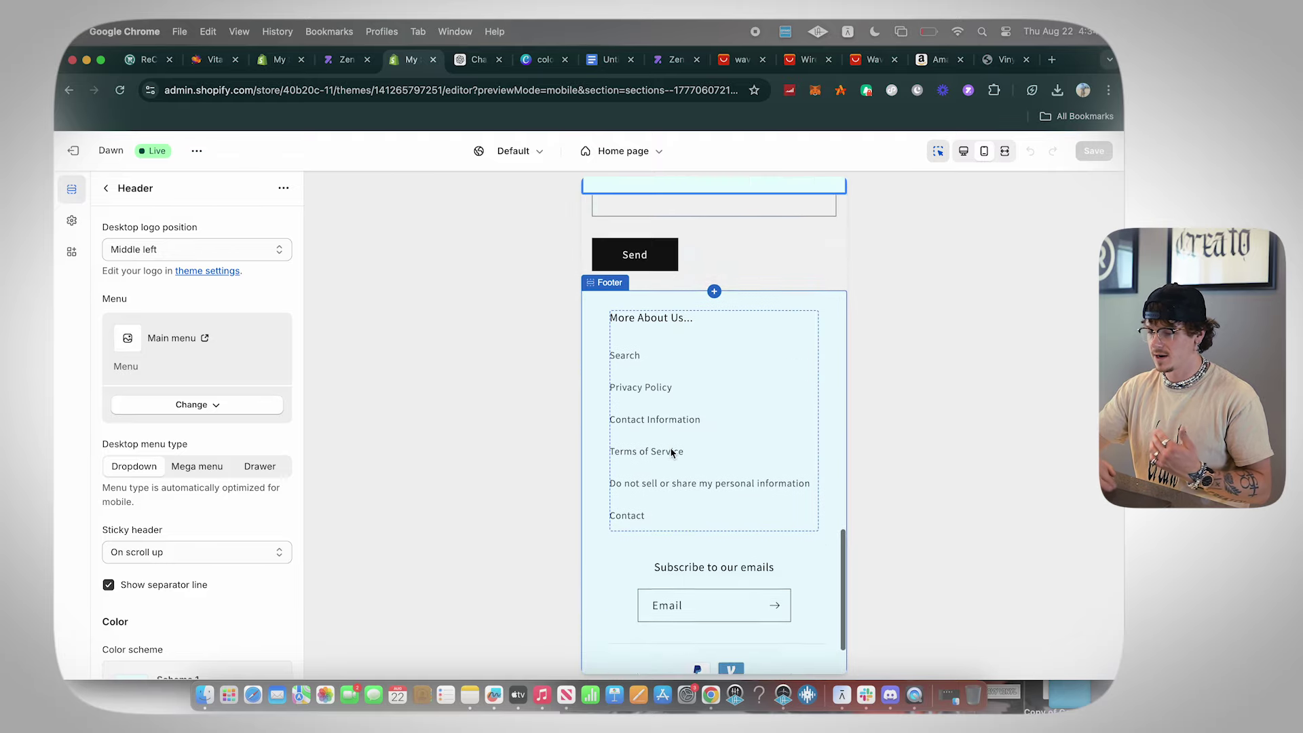
scroll(727, 523, "down", 3)
scroll(728, 523, "down", 3)
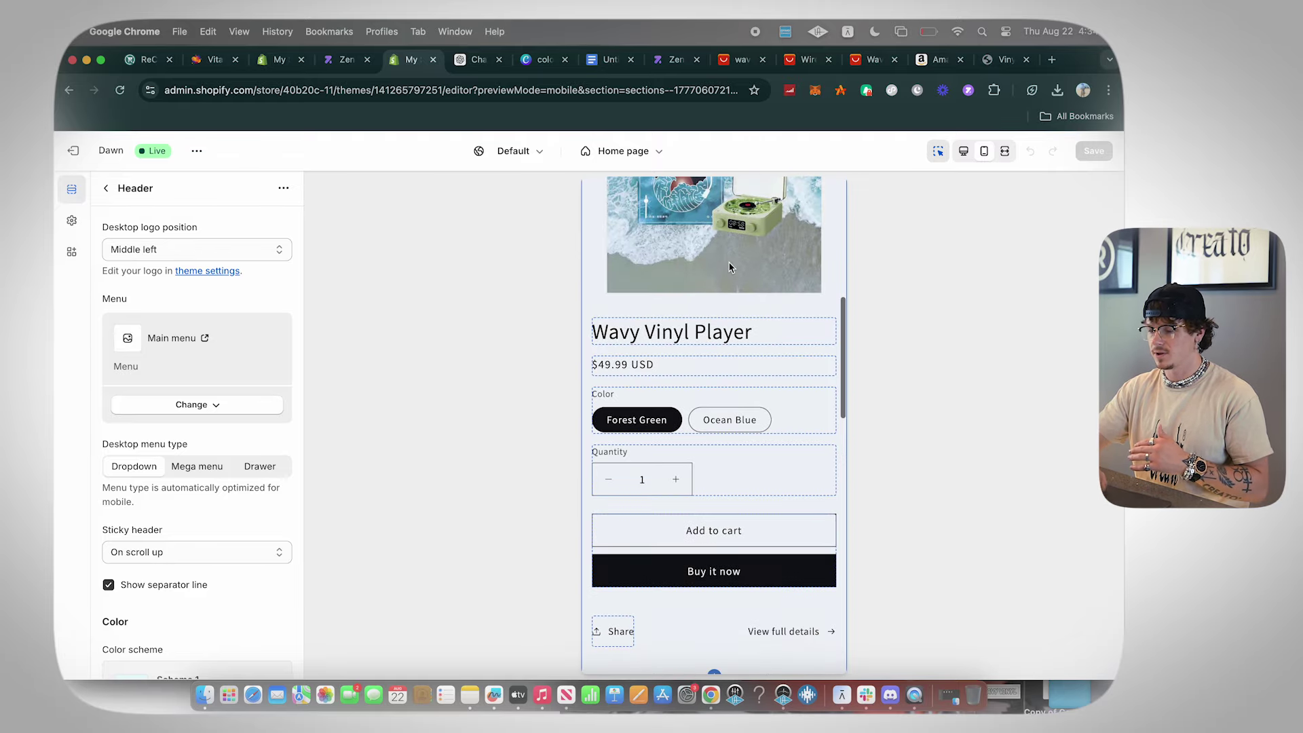
- Review the featured product in the home page's mobile preview and open the Wavy Vinyl Player's full product page
left_click(729, 266)
left_click(812, 212)
left_click(817, 207)
left_click(819, 206)
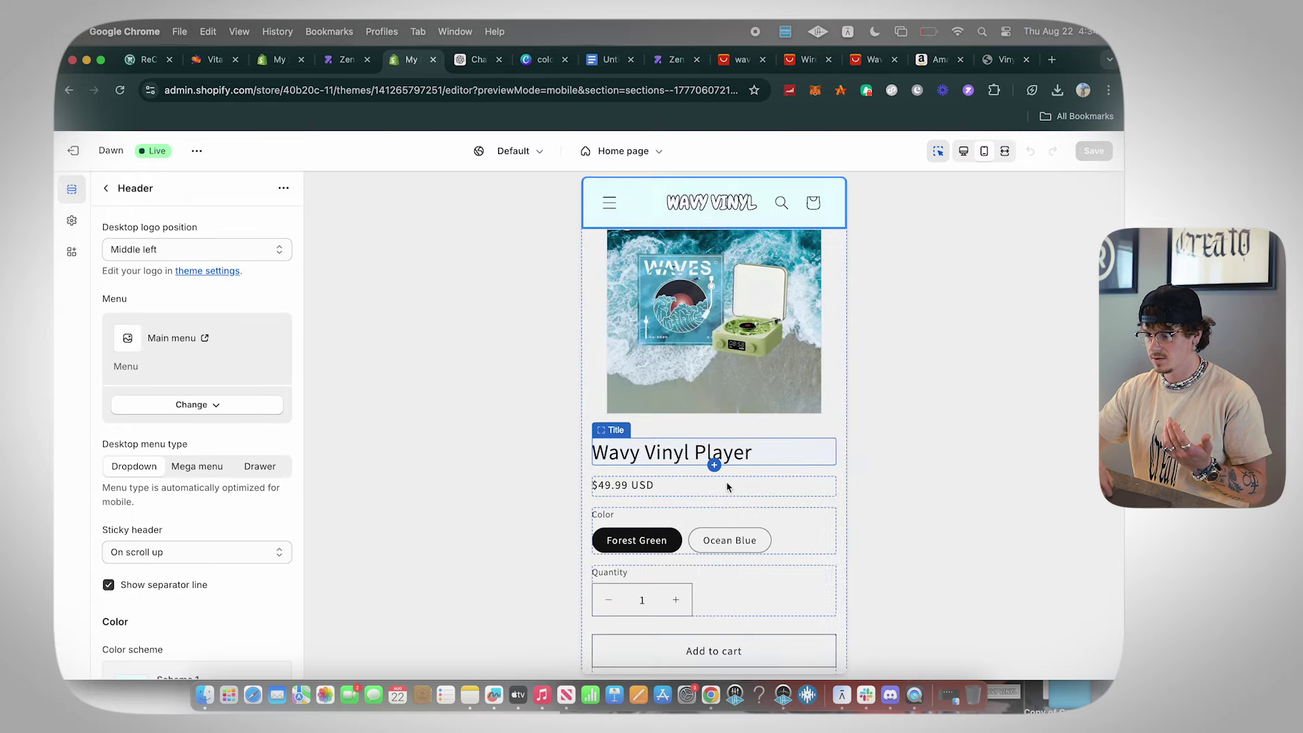
scroll(726, 482, "down", 3)
scroll(775, 447, "up", 3)
left_click(775, 447)
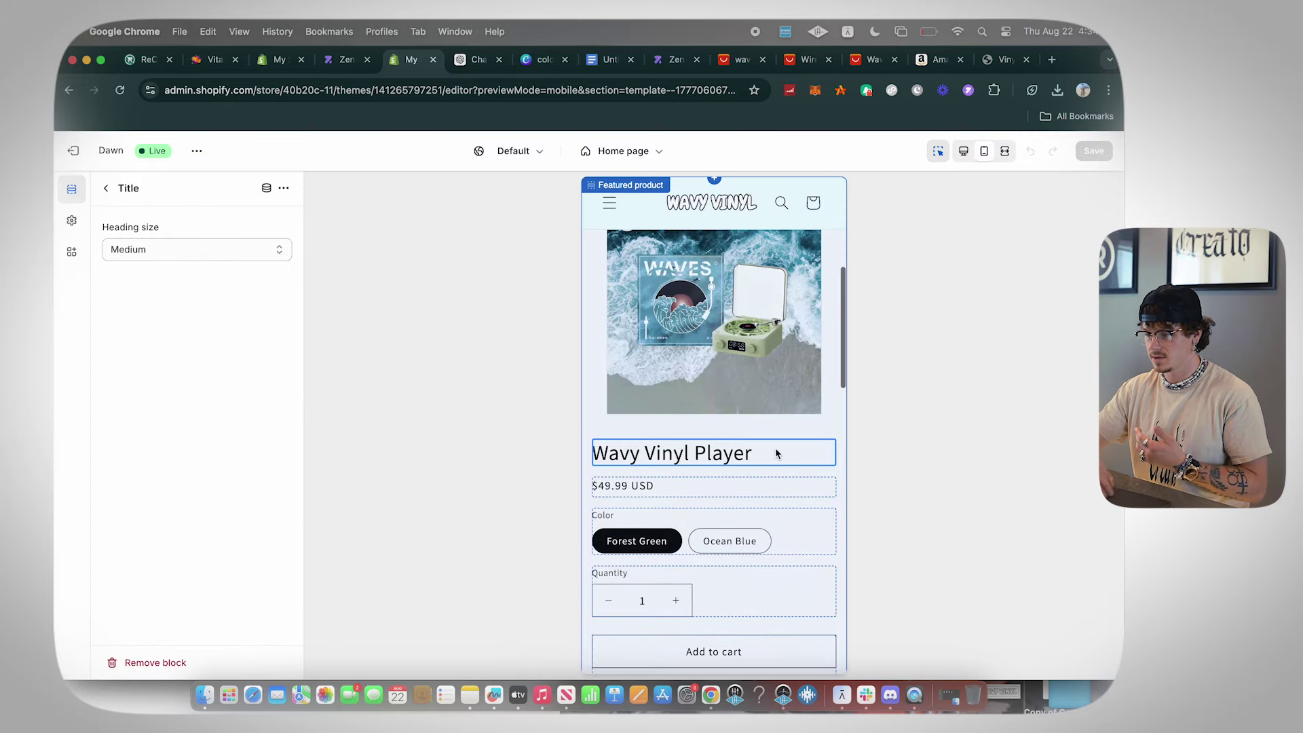
scroll(774, 454, "down", 3)
left_click(780, 516)
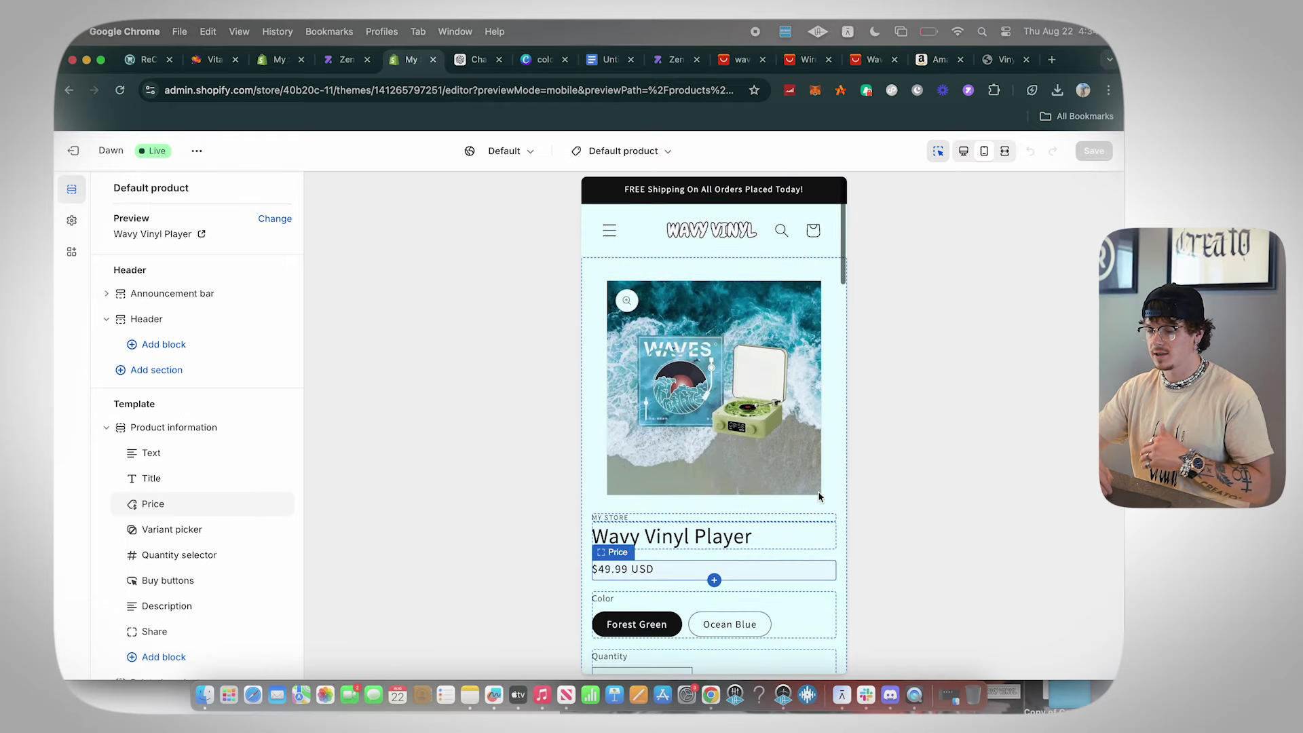
- Set the Product information section's color scheme to Scheme 2, remove the vendor text block above the title, and save both changes
left_click(595, 394)
scroll(170, 397, "down", 10)
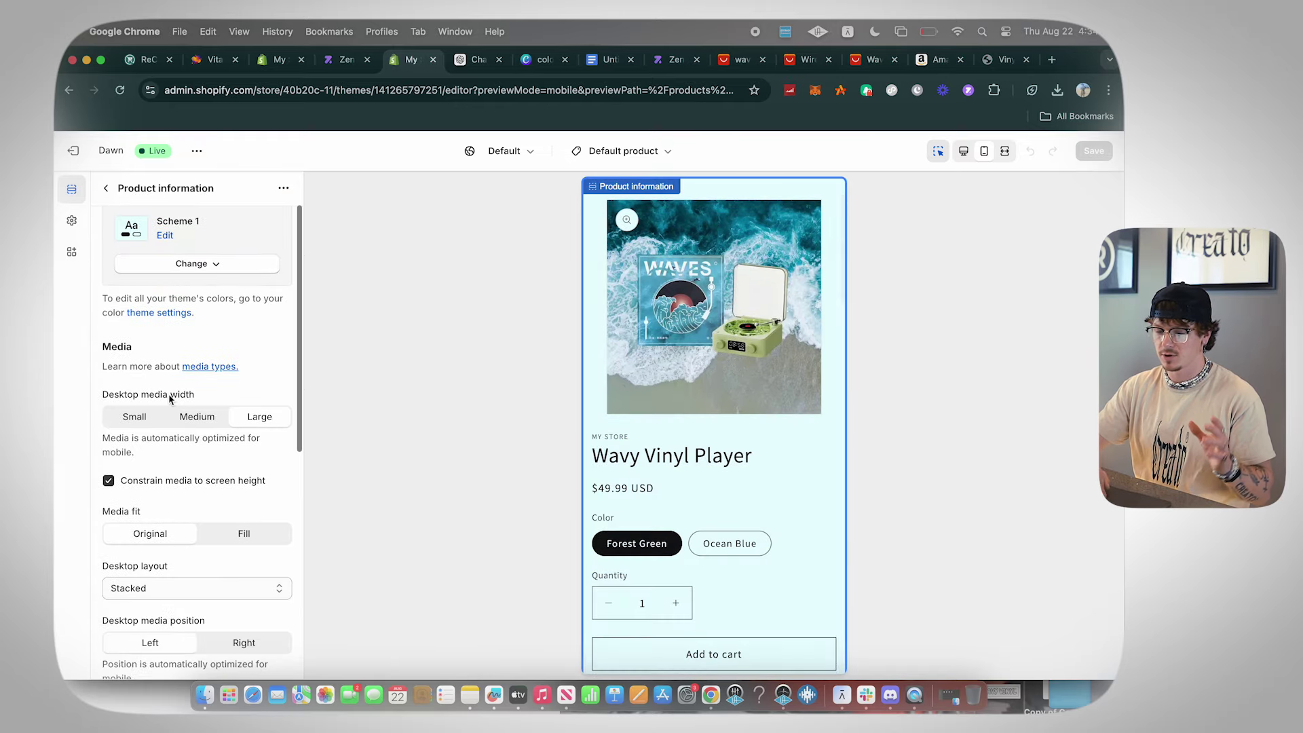
scroll(170, 397, "up", 10)
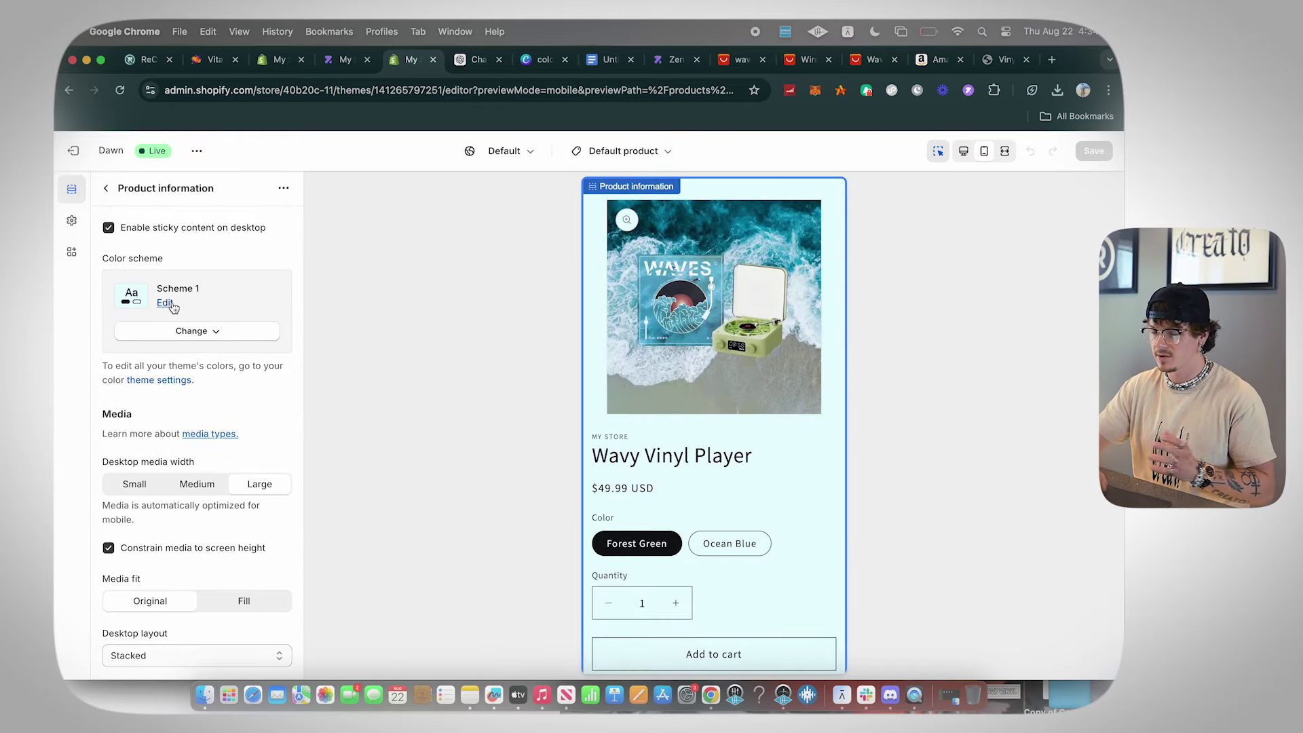
left_click(165, 304)
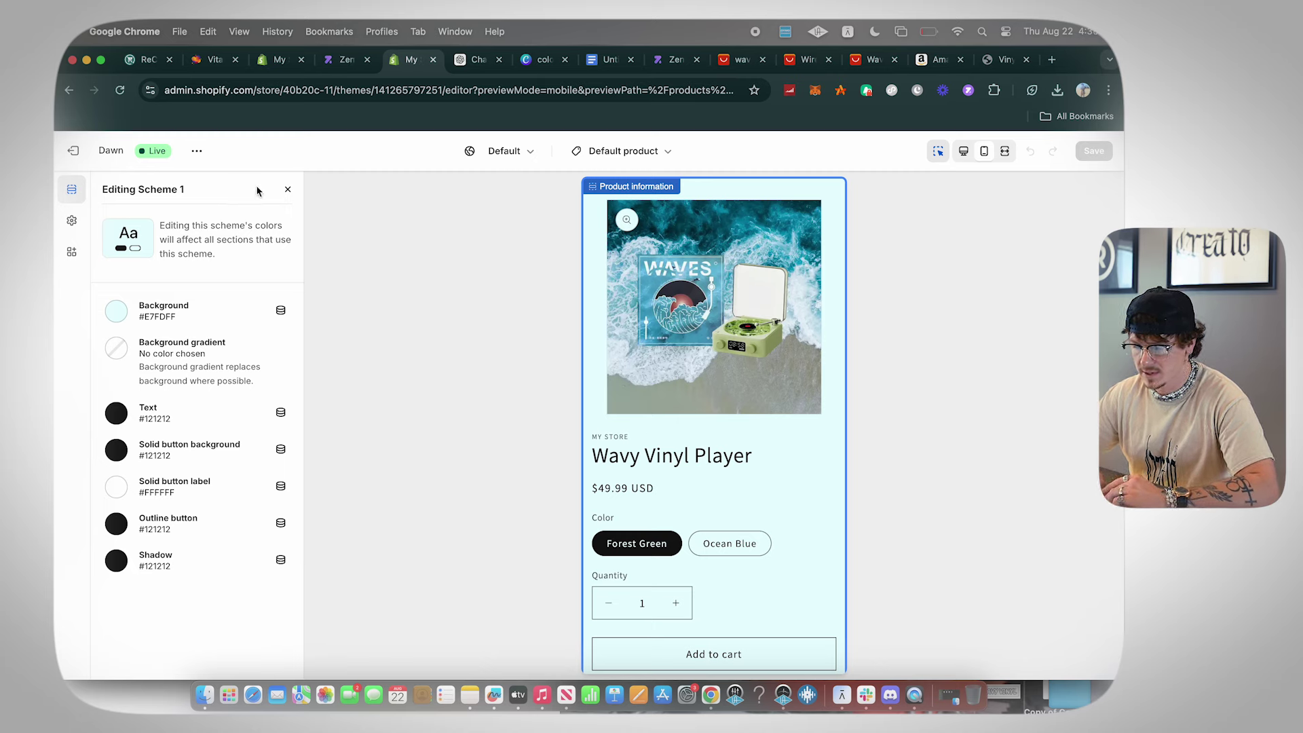
left_click(288, 191)
left_click(201, 332)
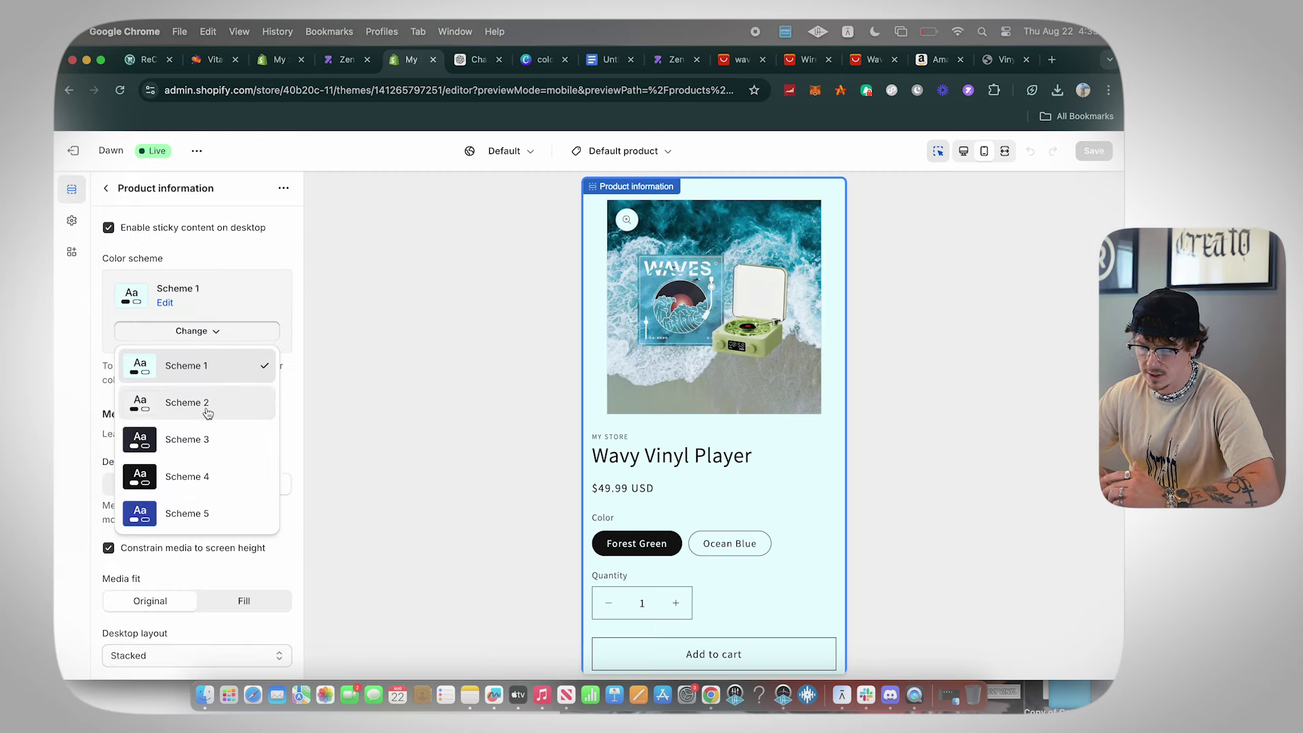
left_click(204, 405)
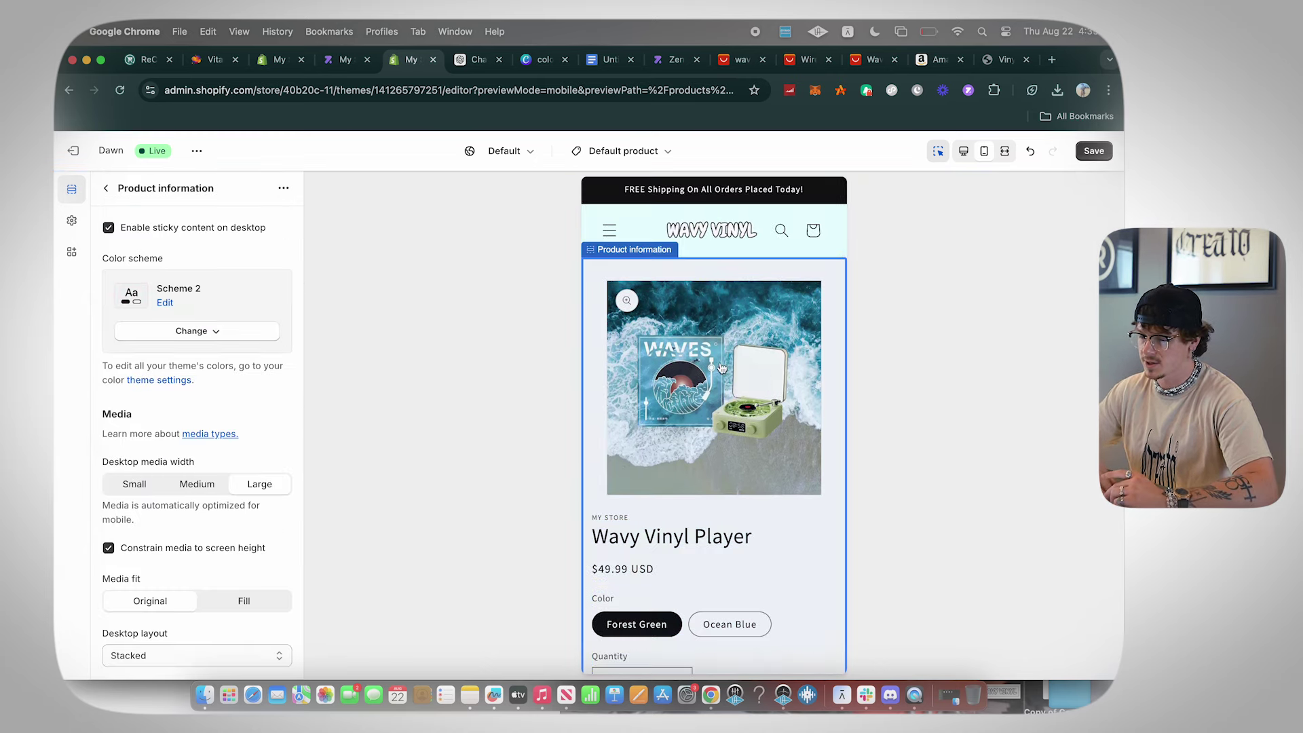
left_click(1097, 155)
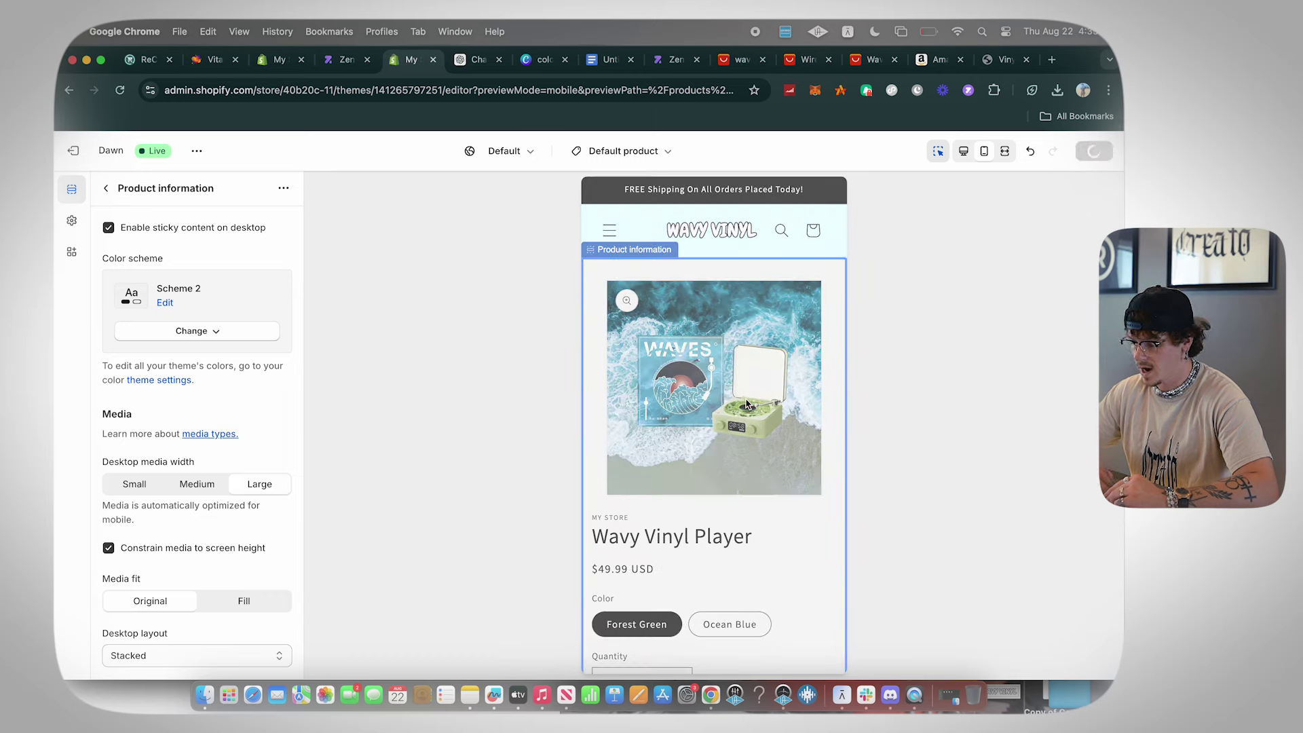
left_click(648, 521)
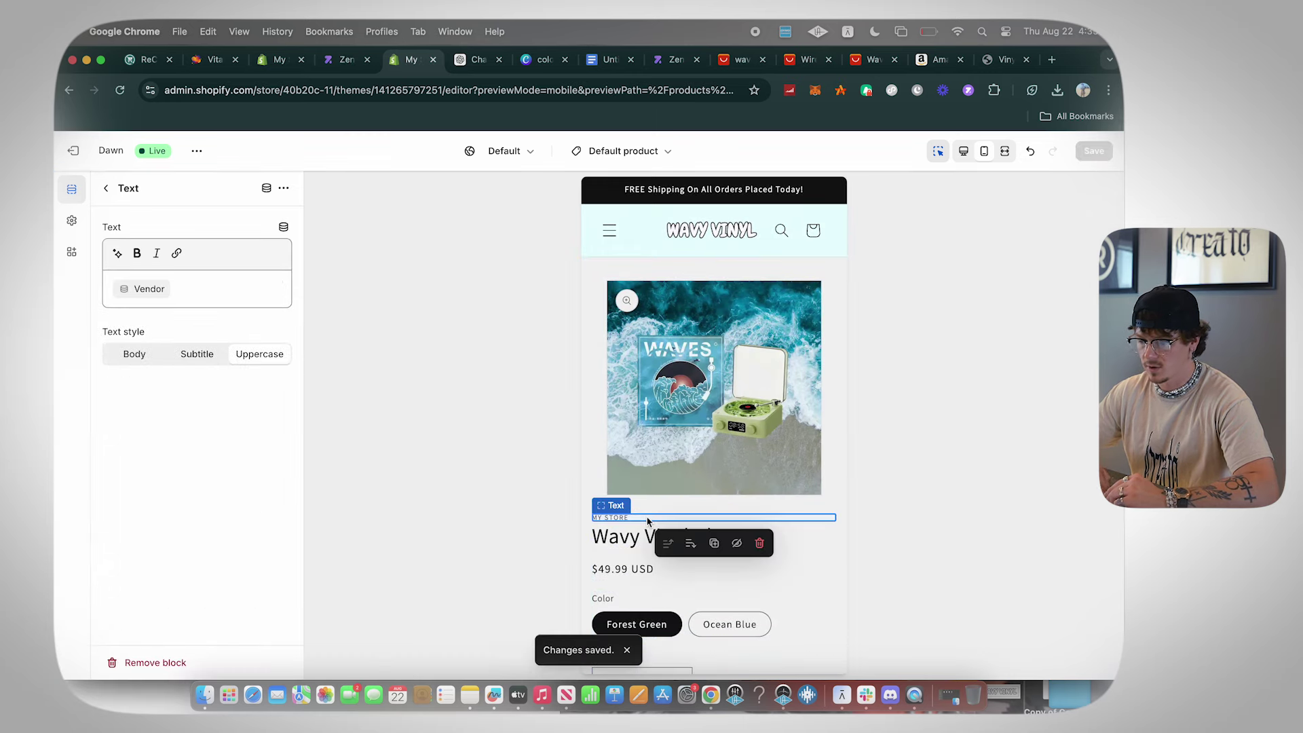
left_click(761, 543)
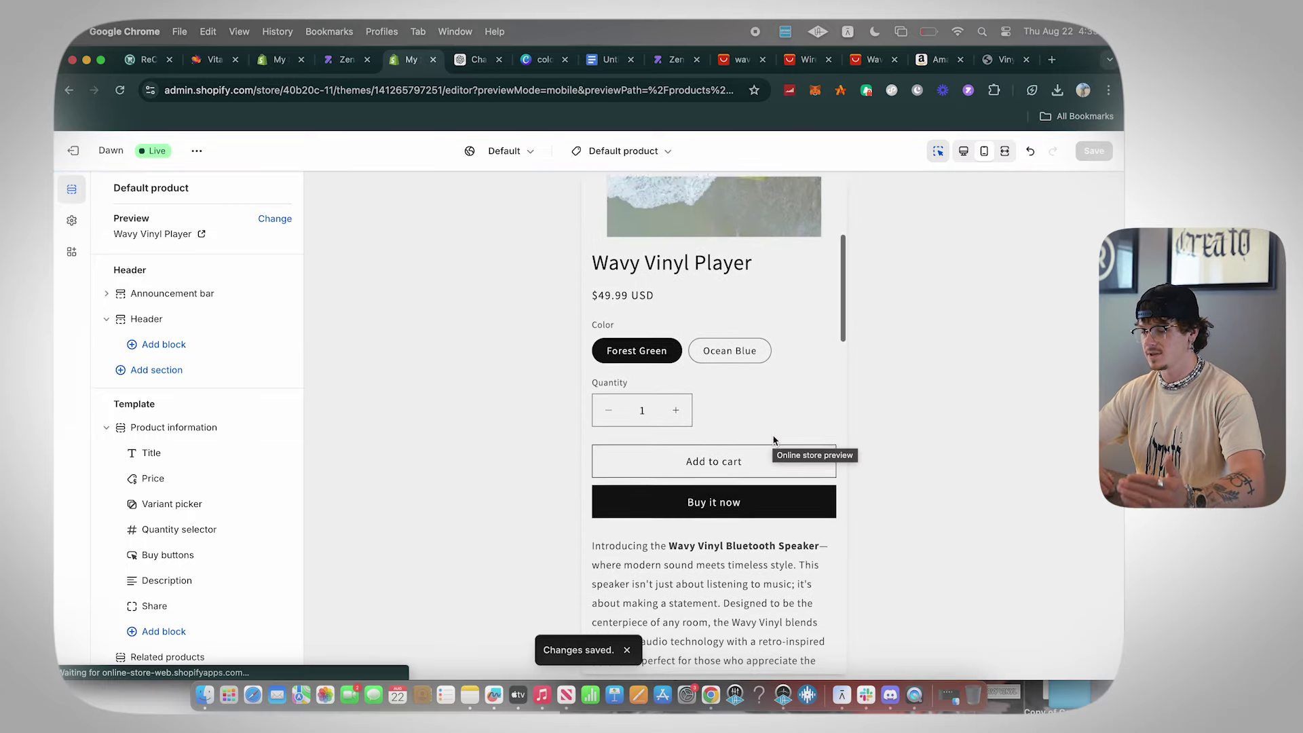
- Review the product page's mobile layout, including the buy buttons, description, product image, key features and footer
scroll(774, 440, "down", 6)
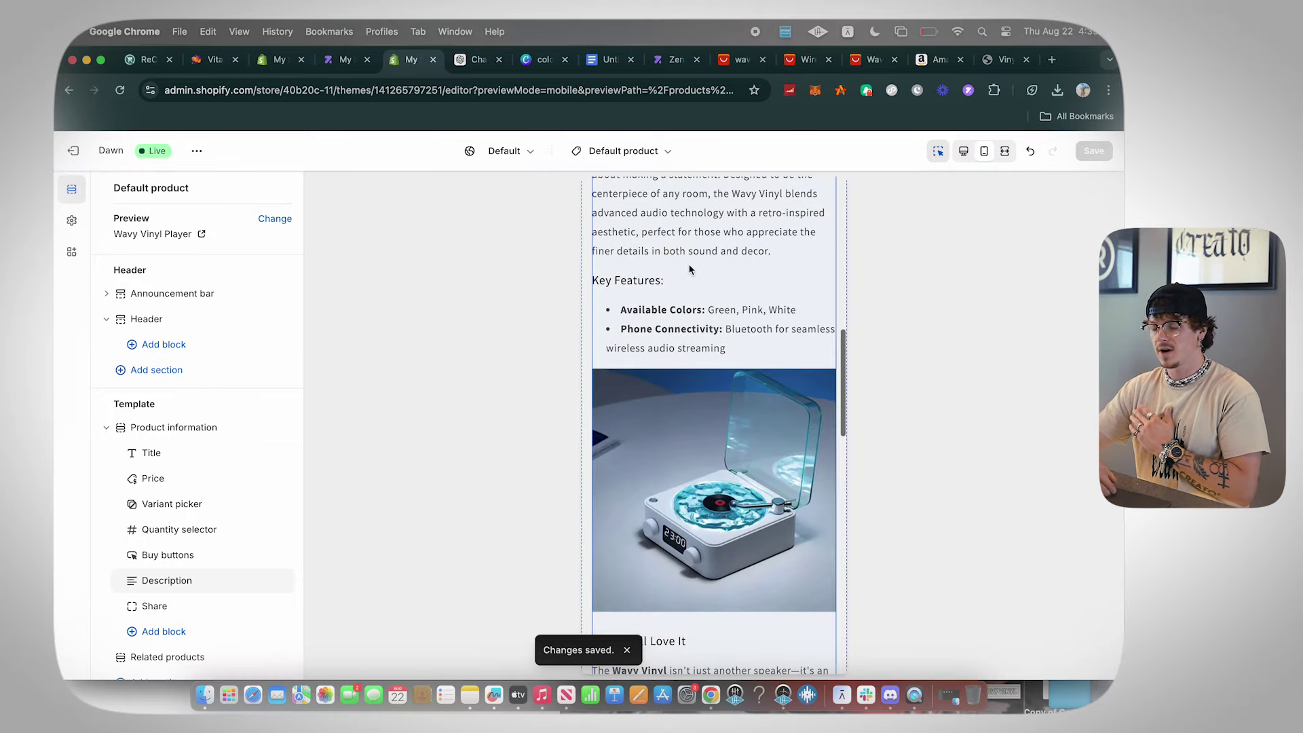
scroll(690, 269, "down", 6)
scroll(690, 270, "up", 8)
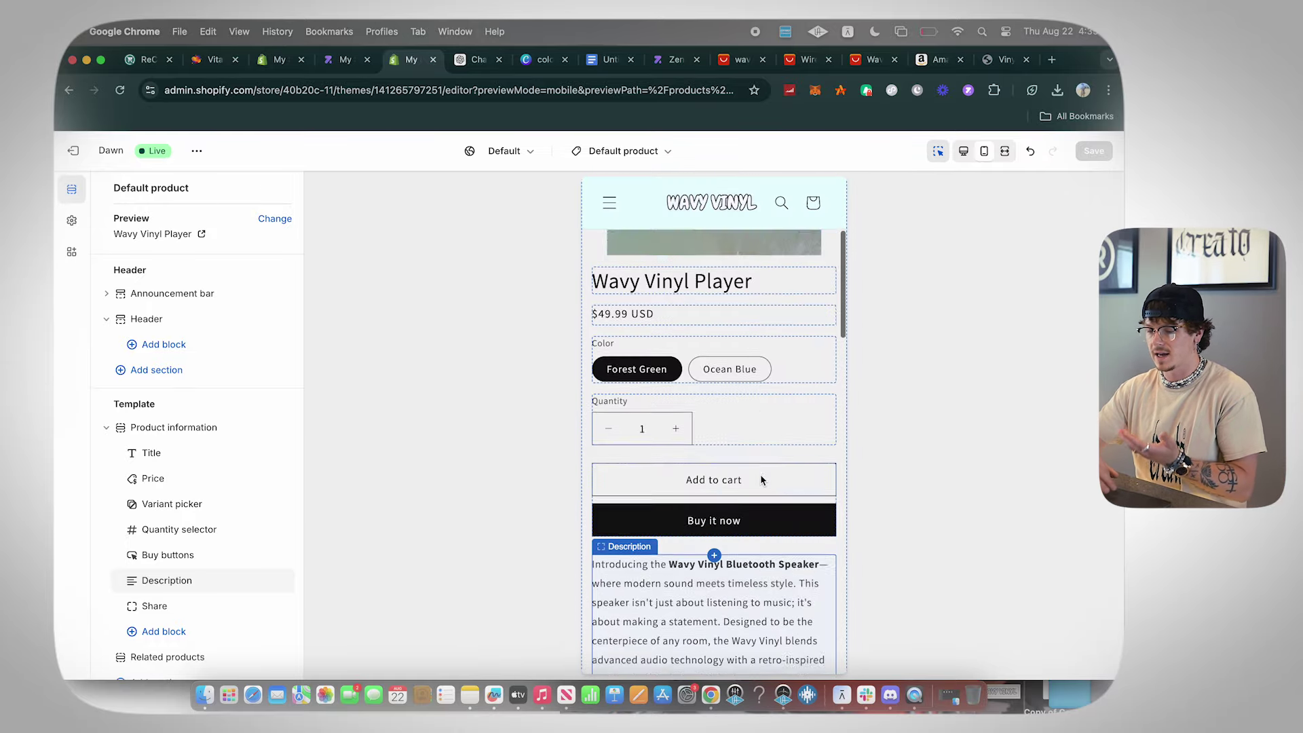
scroll(761, 479, "down", 8)
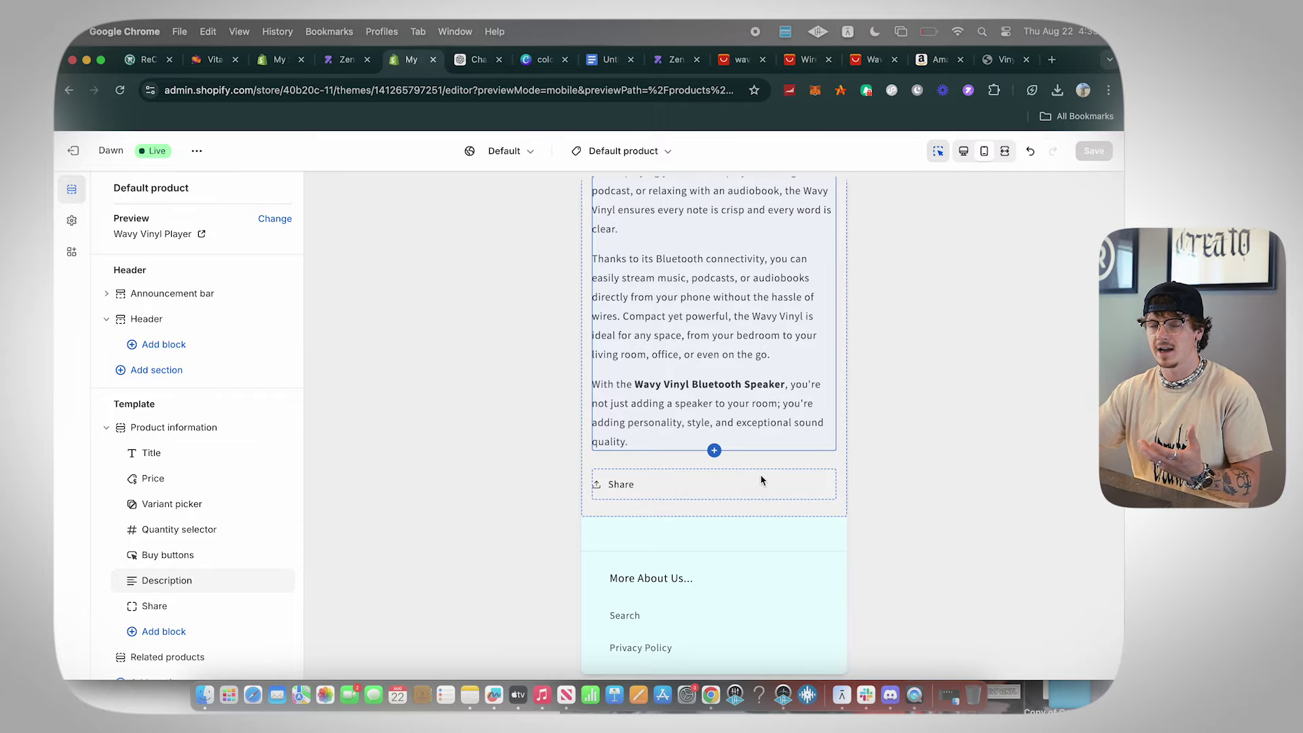
scroll(761, 480, "down", 2)
scroll(761, 479, "up", 15)
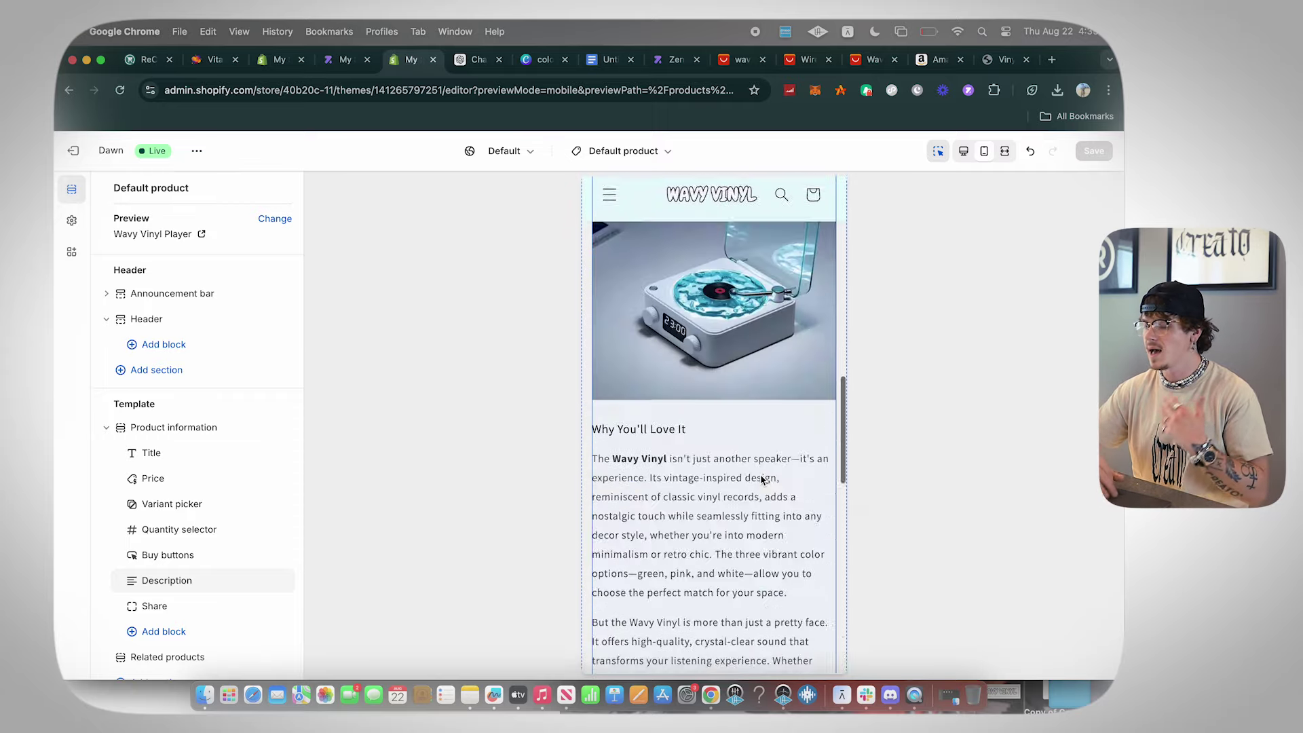
scroll(761, 480, "down", 4)
left_click(761, 480)
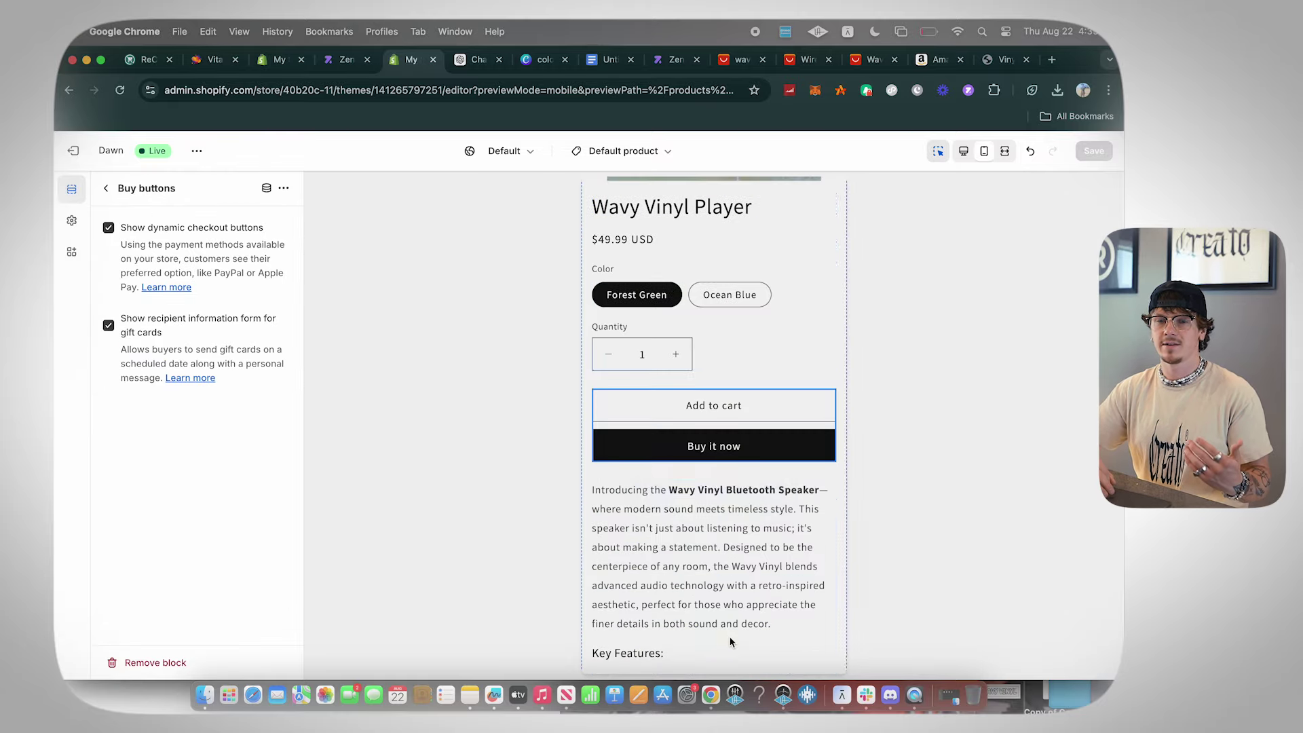
scroll(761, 480, "down", 4)
left_click(711, 490)
scroll(711, 490, "down", 1)
scroll(709, 474, "down", 3)
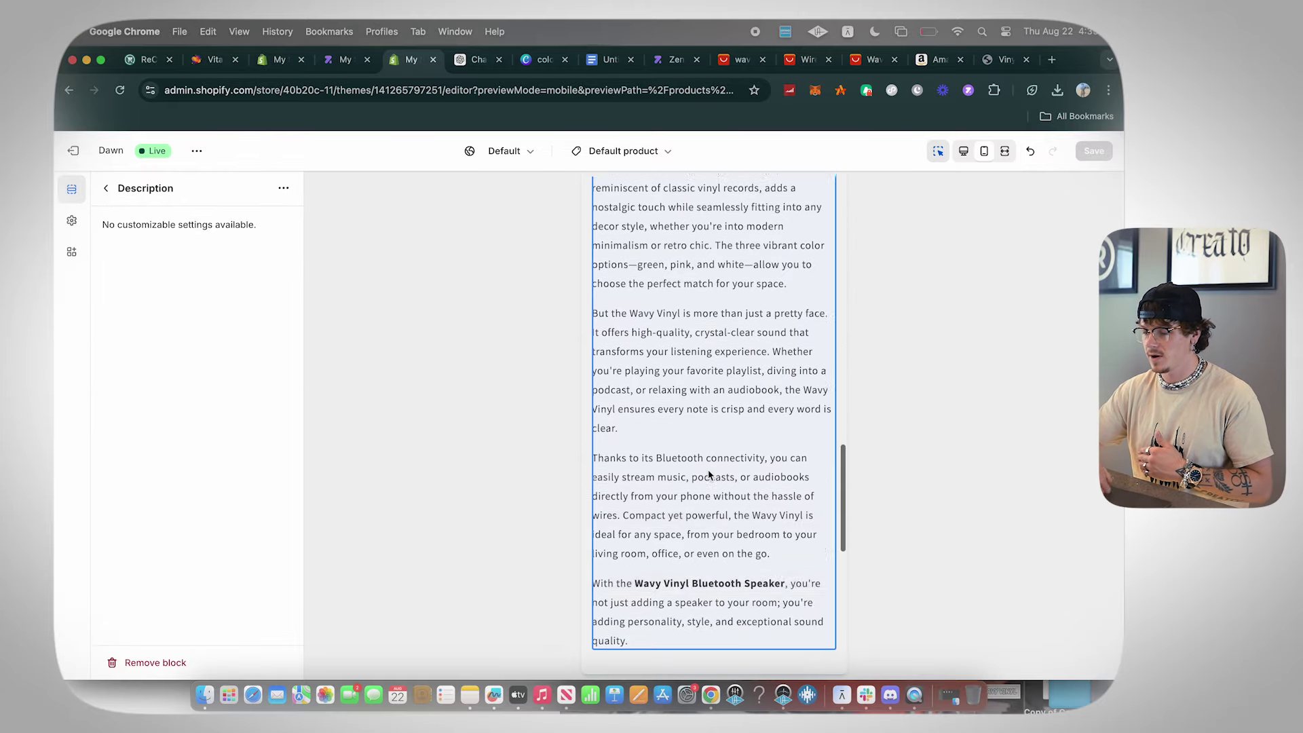
- Add the Wavy Vinyl Player to the cart in the preview and open the cart page
left_click(718, 346)
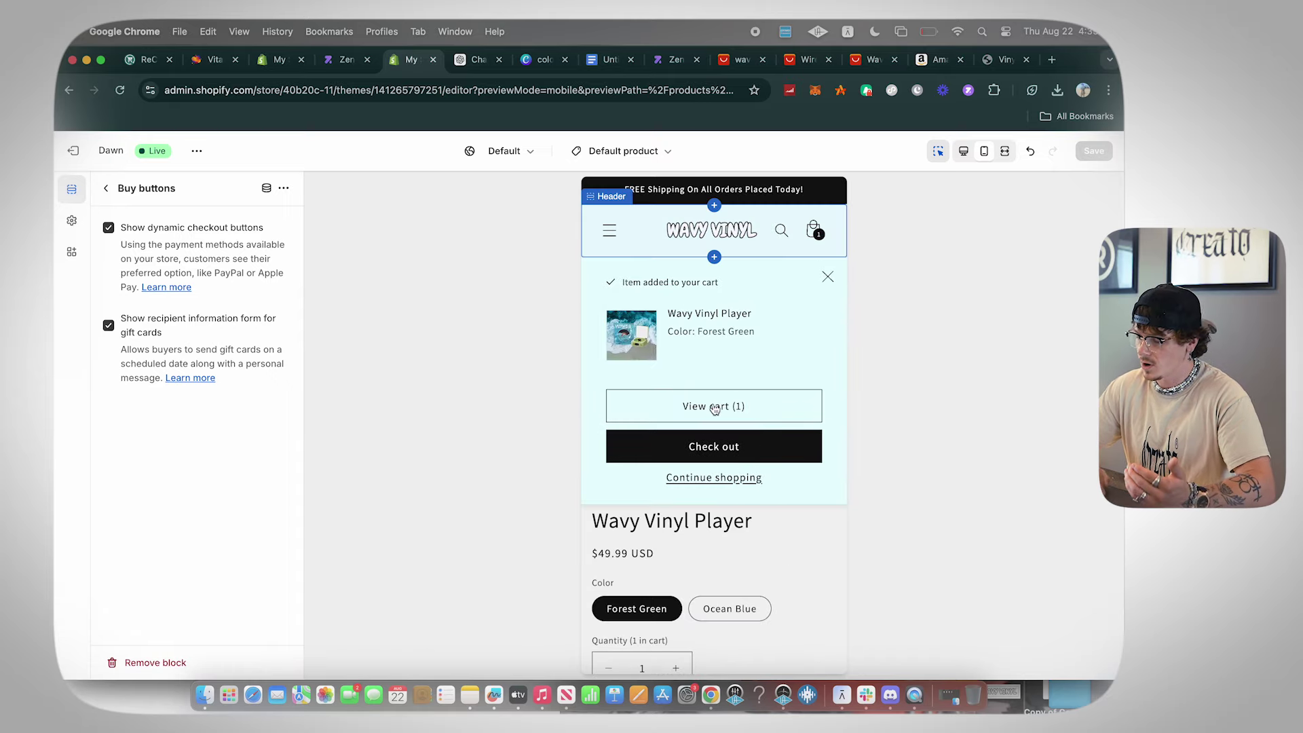
left_click(720, 407)
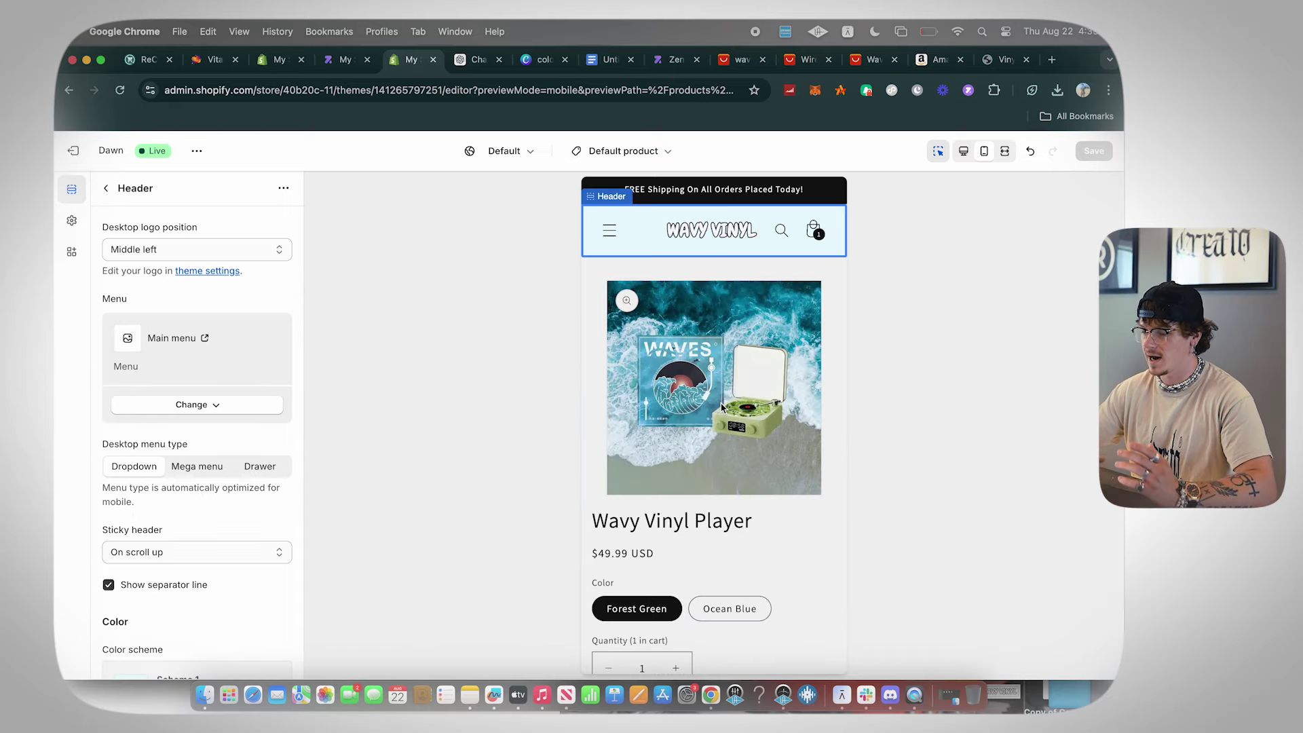
left_click(814, 229)
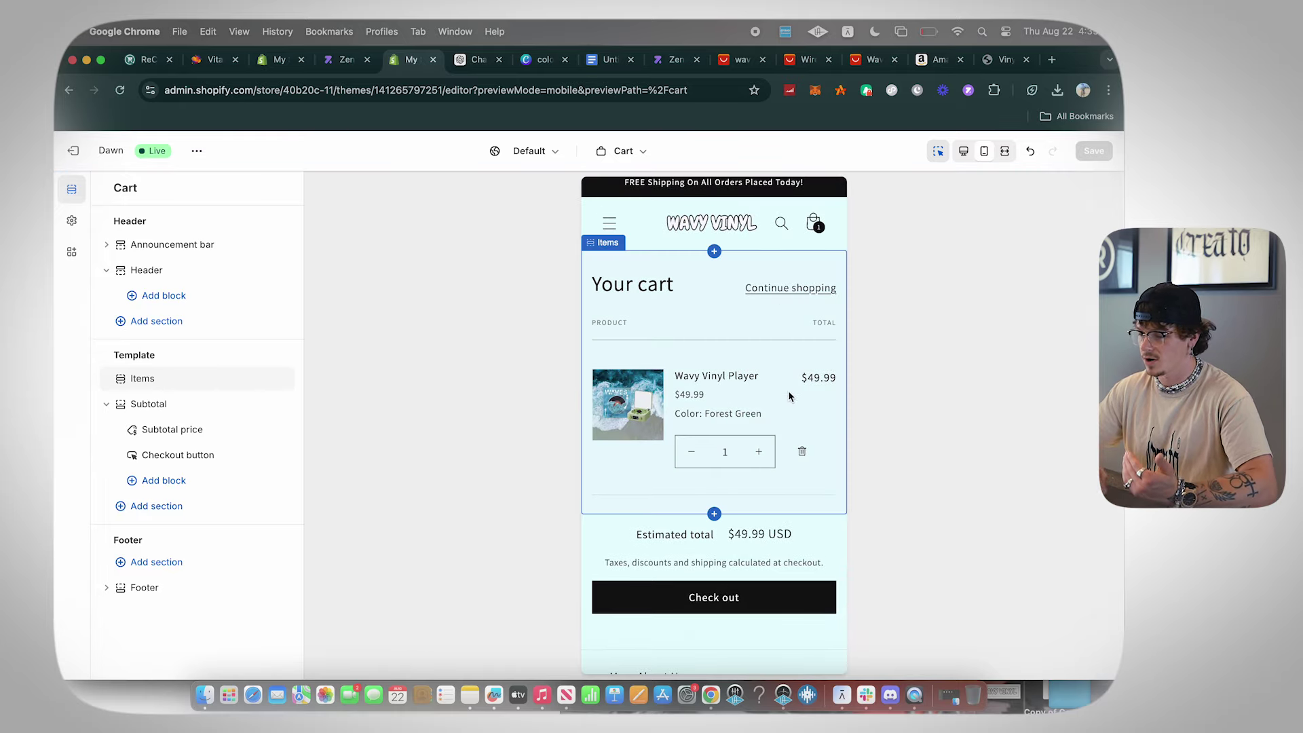
- Set the color scheme of the cart page's Items section to Scheme 2 and save
left_click(703, 319)
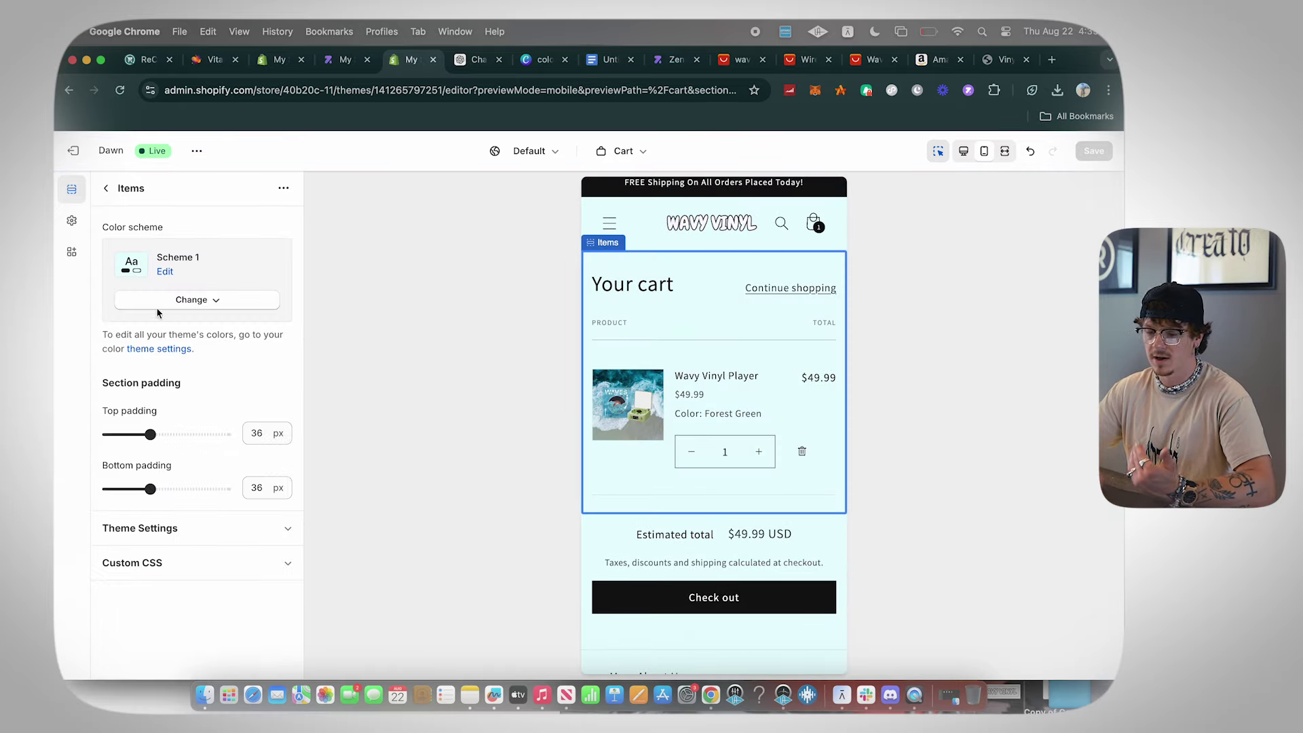
left_click(193, 299)
left_click(190, 370)
left_click(1093, 150)
- Set the color scheme of the cart page's Subtotal section to Scheme 4 and save
scroll(690, 580, "down", 5)
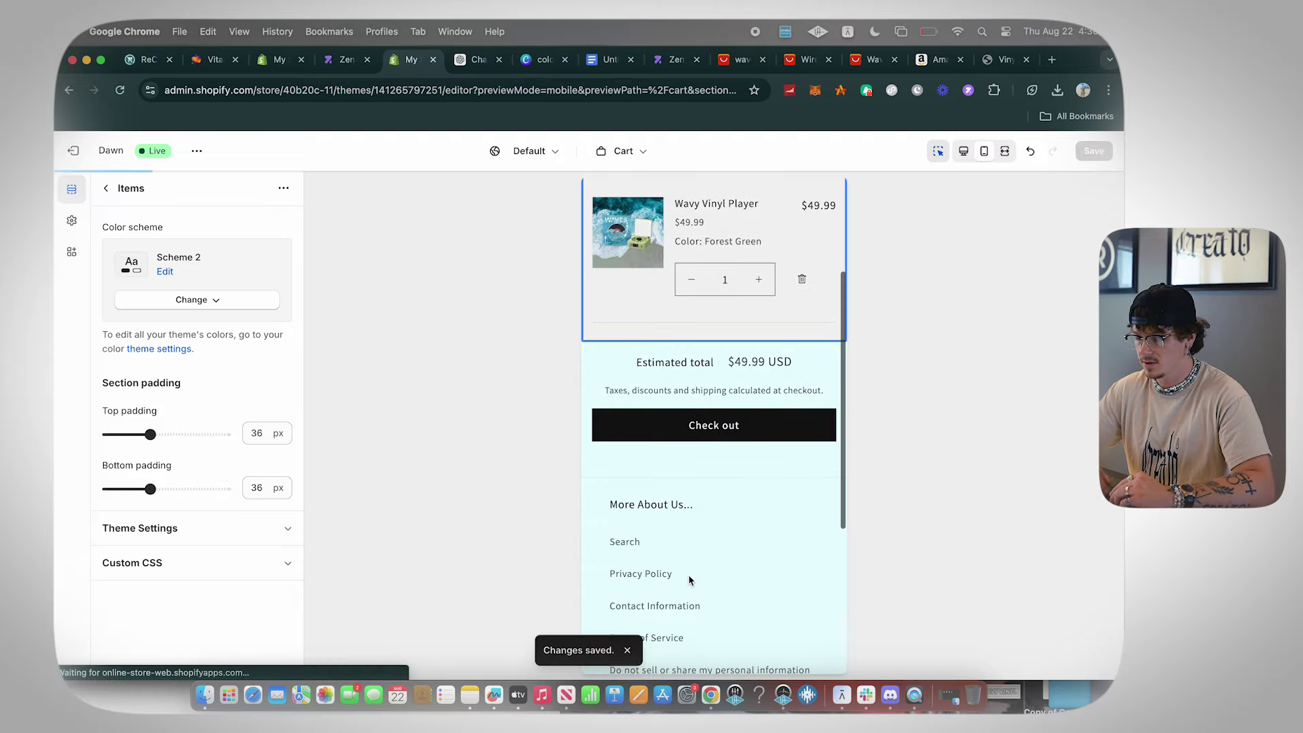
left_click(645, 312)
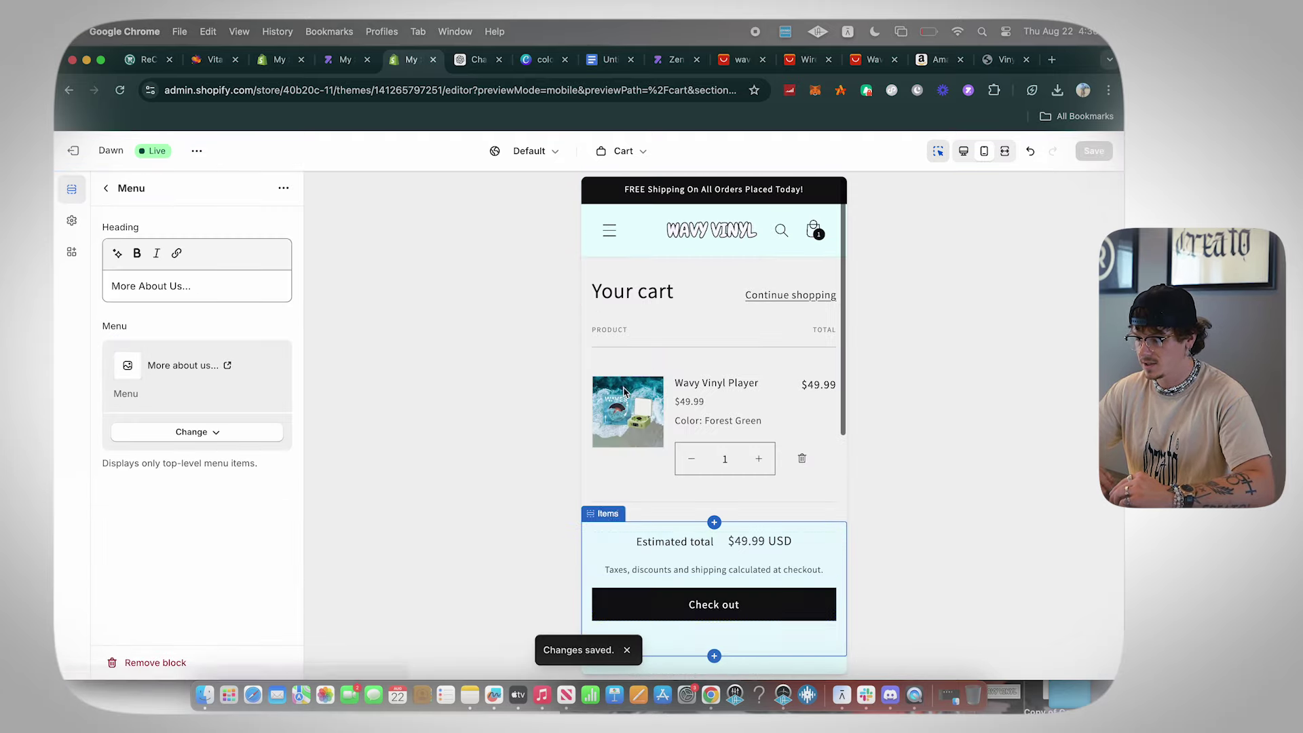
left_click(631, 542)
left_click(587, 418)
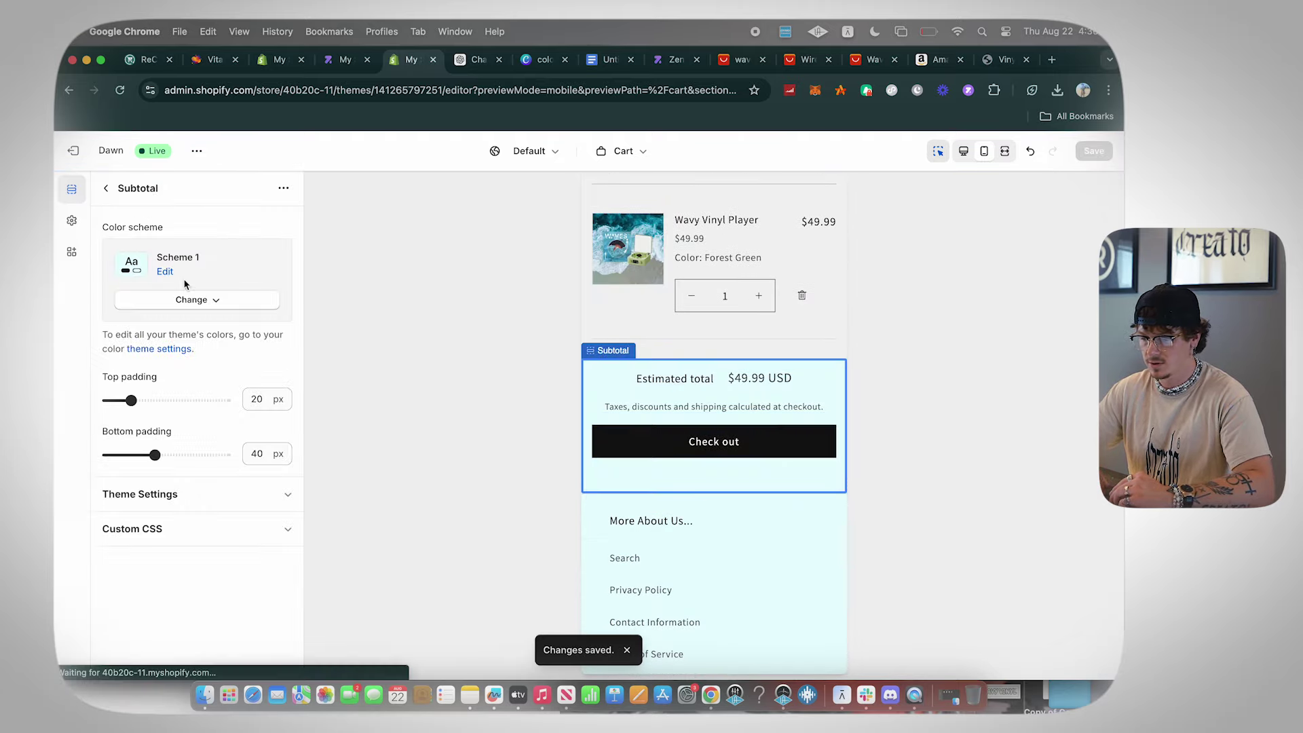
left_click(194, 299)
left_click(203, 446)
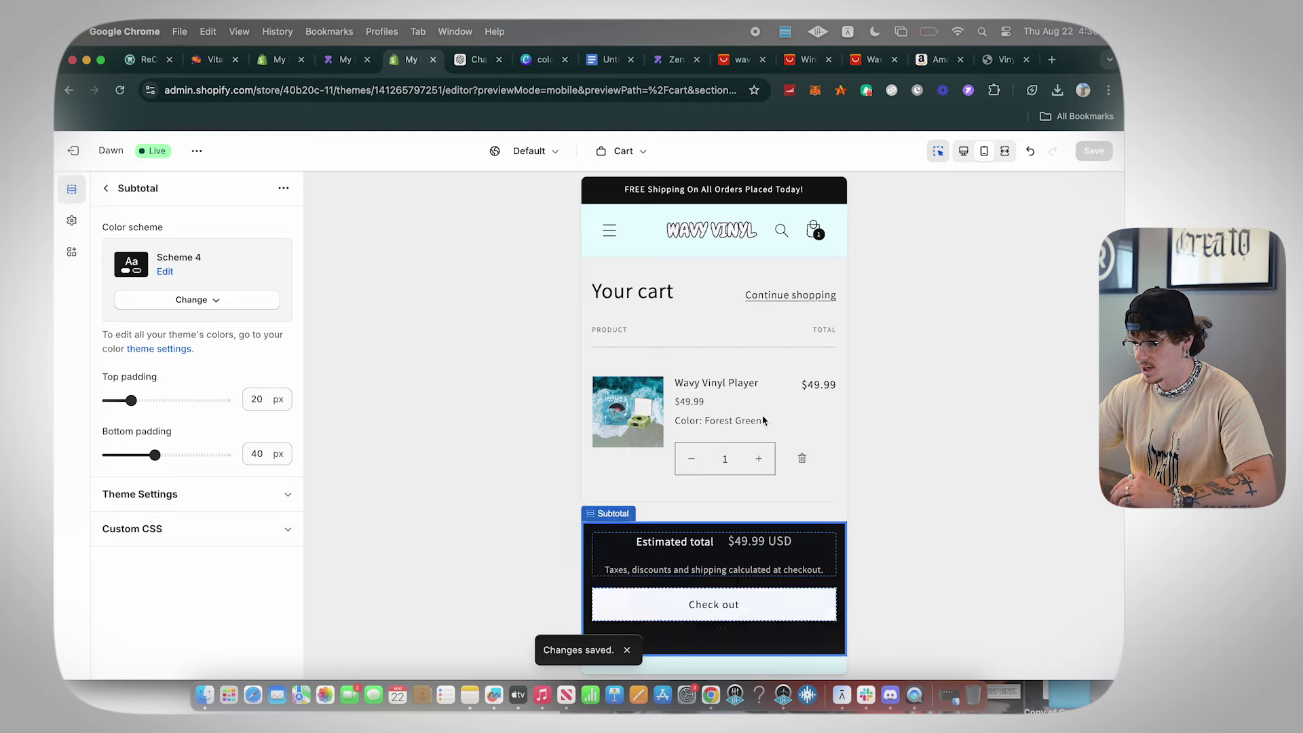
- Proceed to checkout in the preview, open the checkout customizer, and review the form and order summary
left_click(712, 612)
left_click(712, 612)
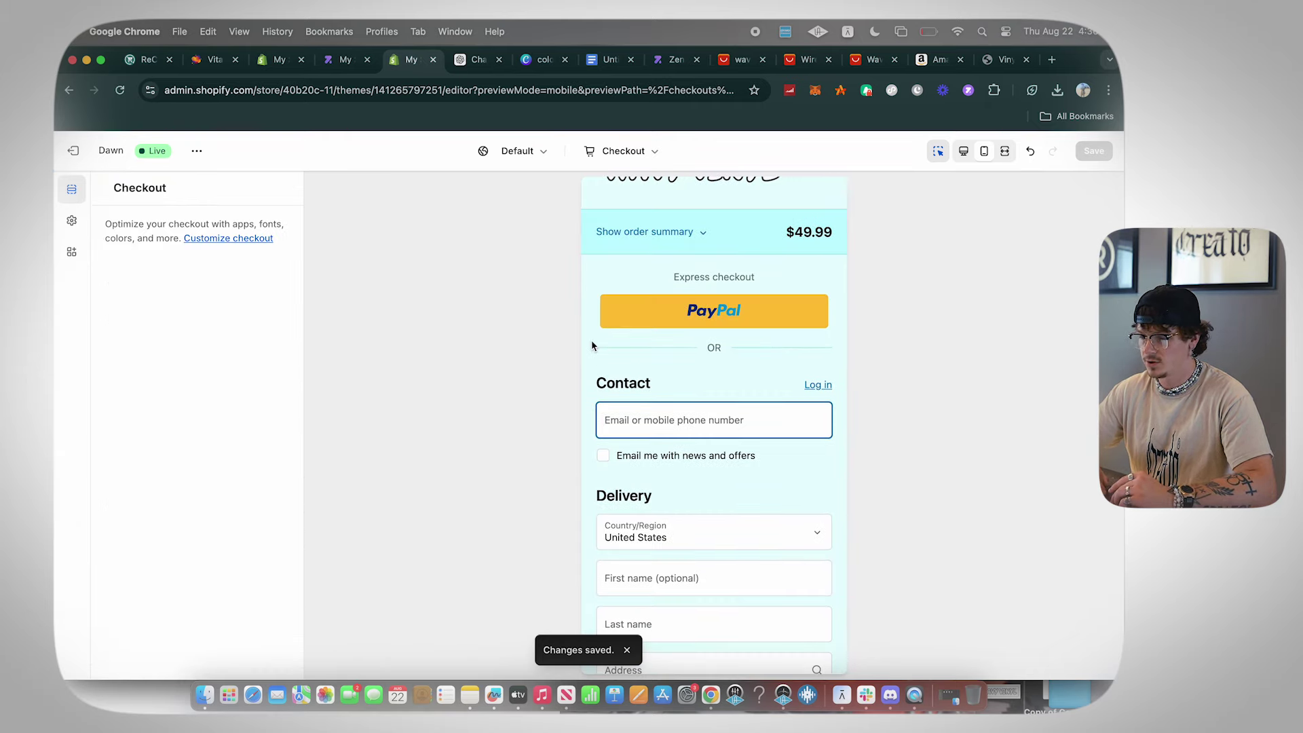
scroll(594, 347, "up", 2)
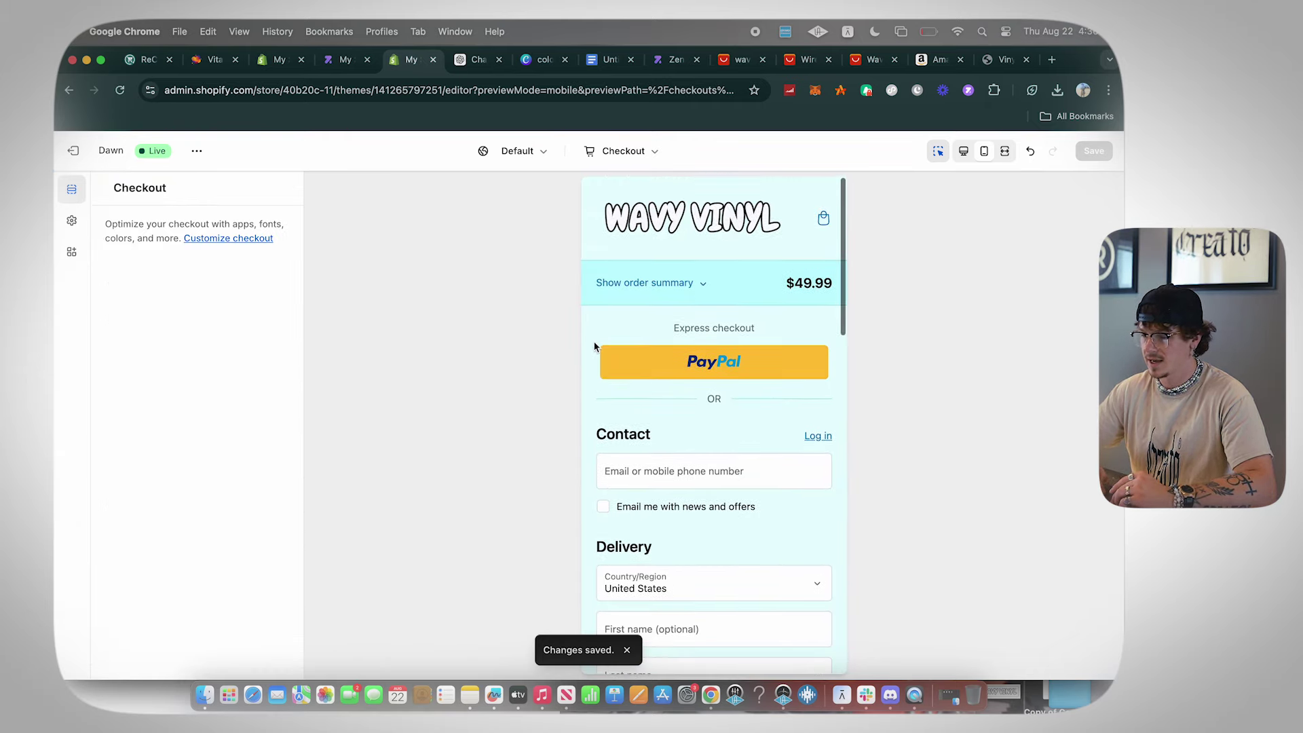
left_click(212, 238)
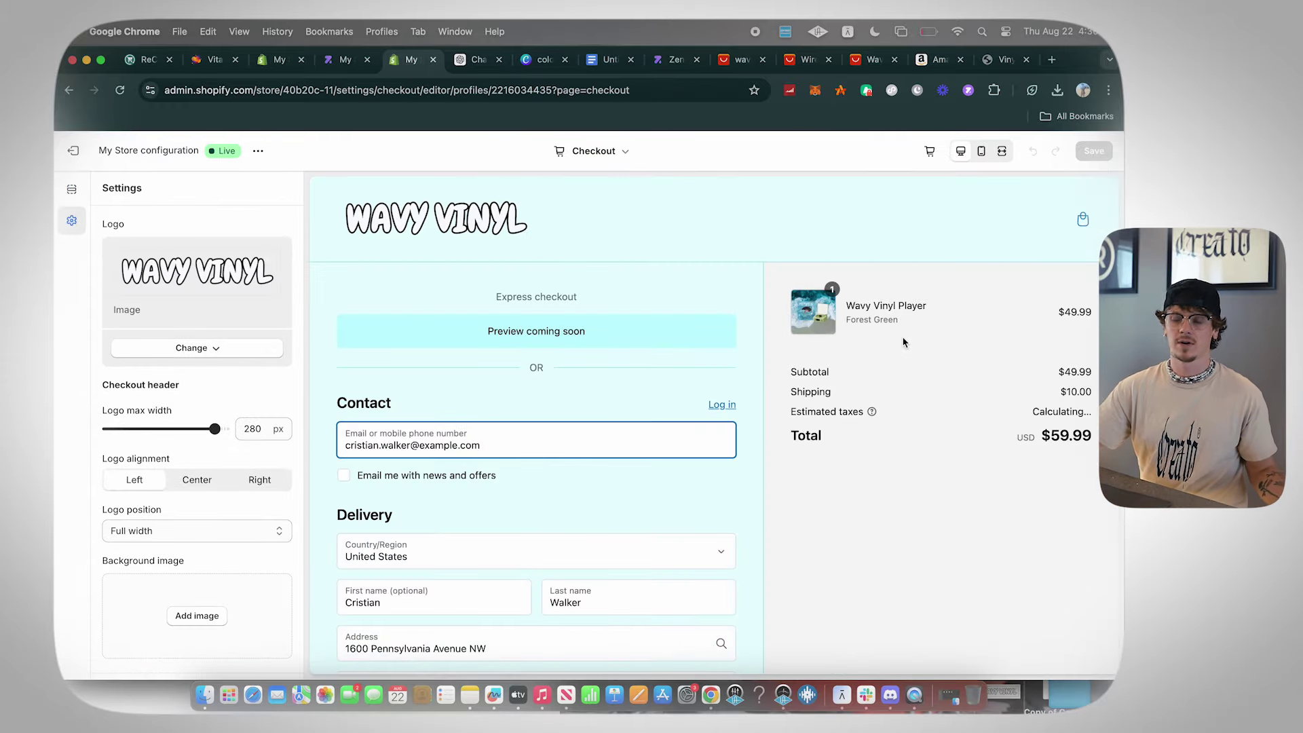
scroll(903, 338, "down", 10)
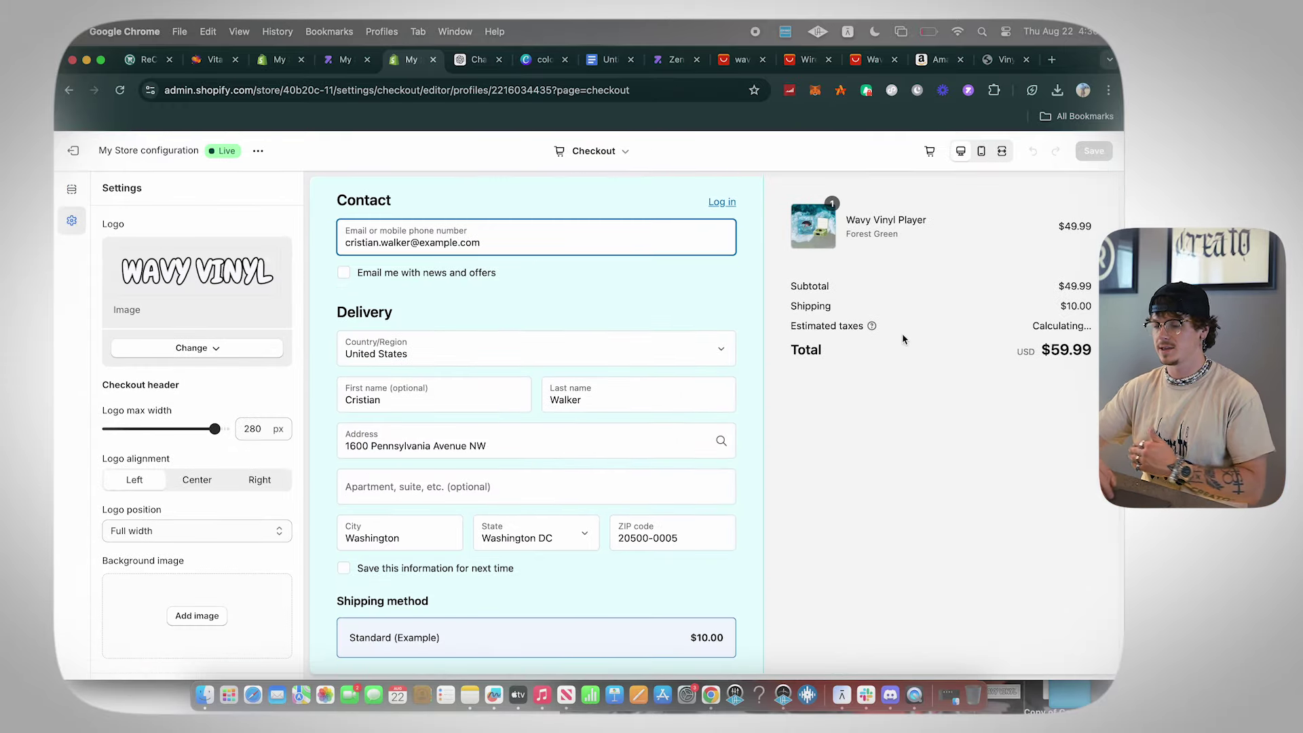
- Leave the checkout editor, open the inactive International market in the store's Markets settings, and delete it
left_click(74, 163)
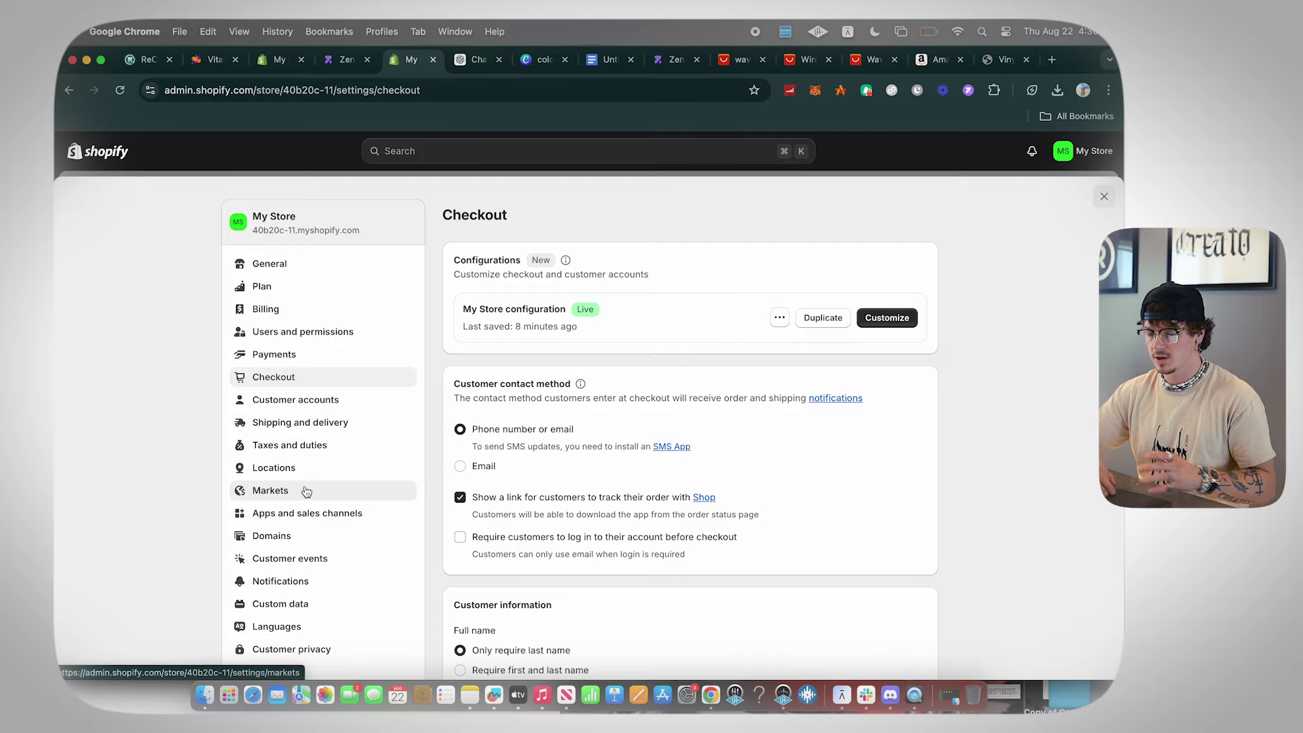
scroll(306, 492, "down", 3)
left_click(407, 351)
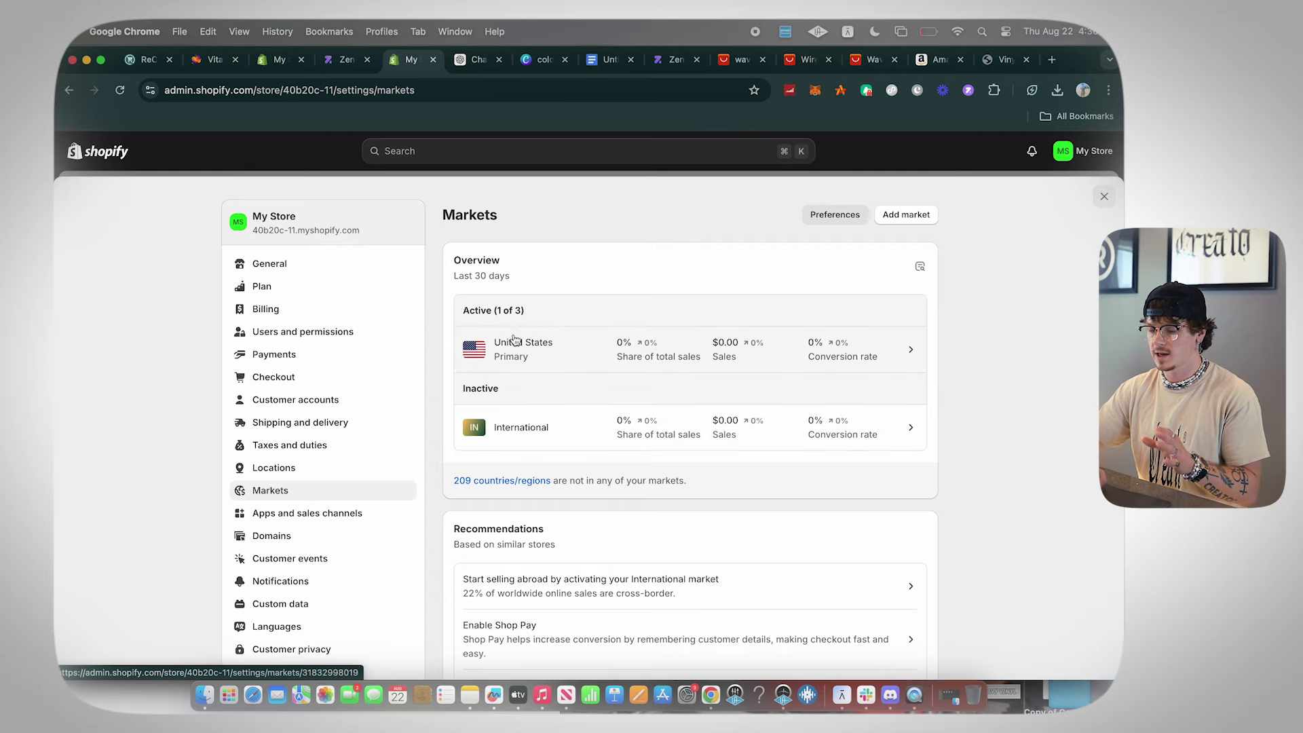
left_click(777, 442)
scroll(638, 361, "down", 3)
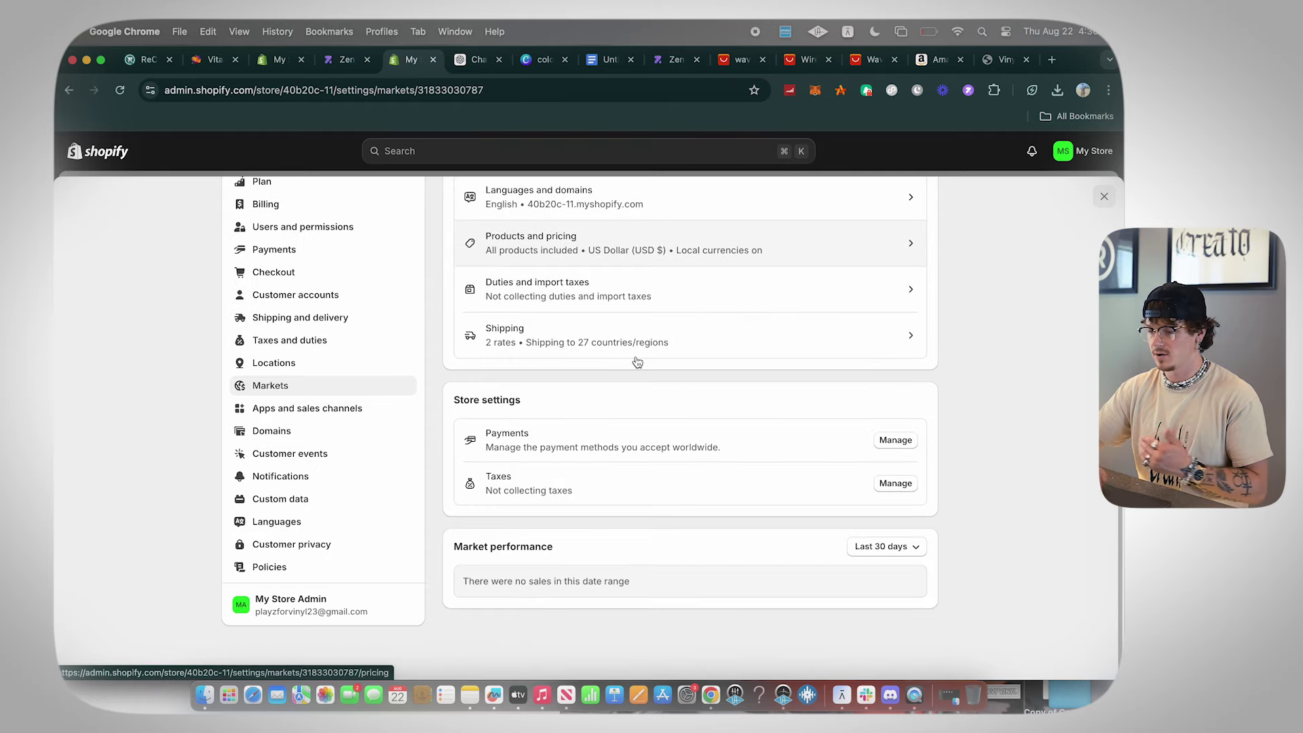
scroll(637, 362, "up", 2)
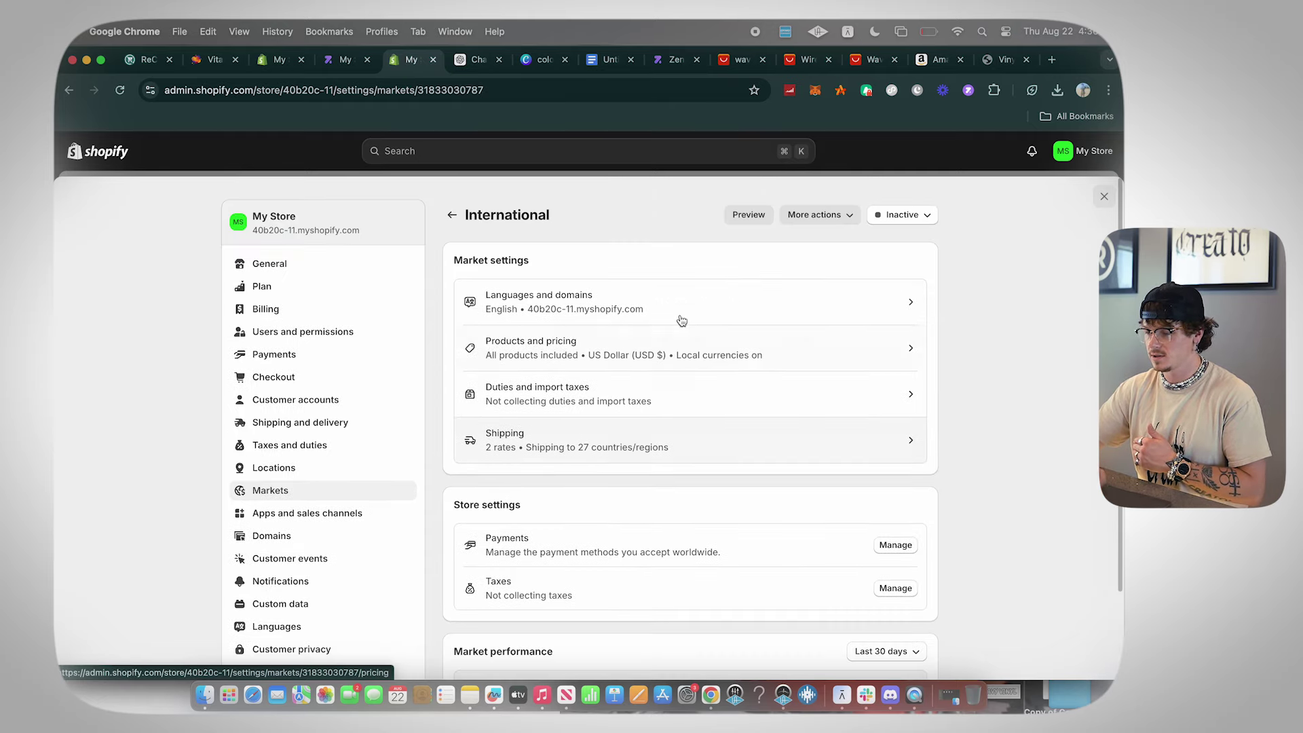
left_click(821, 212)
left_click(824, 267)
left_click(763, 461)
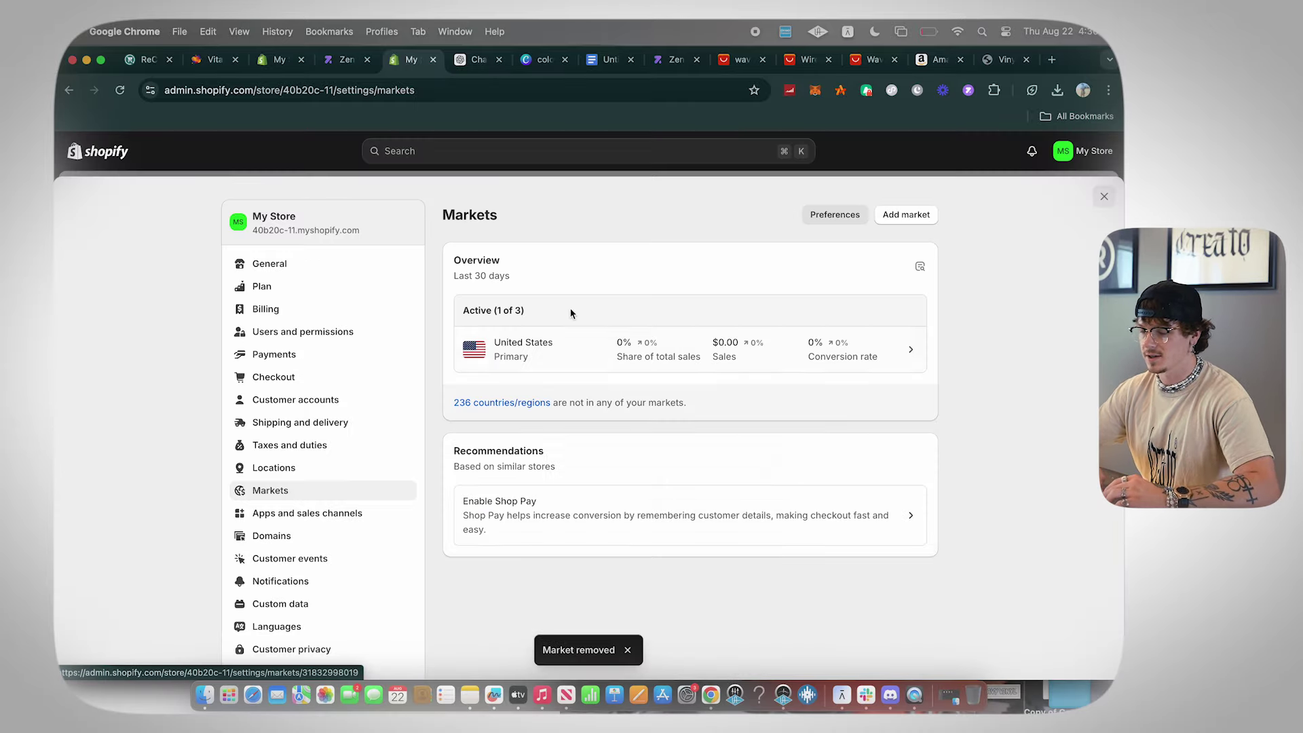
- Start adding a new market and name it Worldwide
left_click(921, 216)
left_click(500, 249)
type("Worldiw")
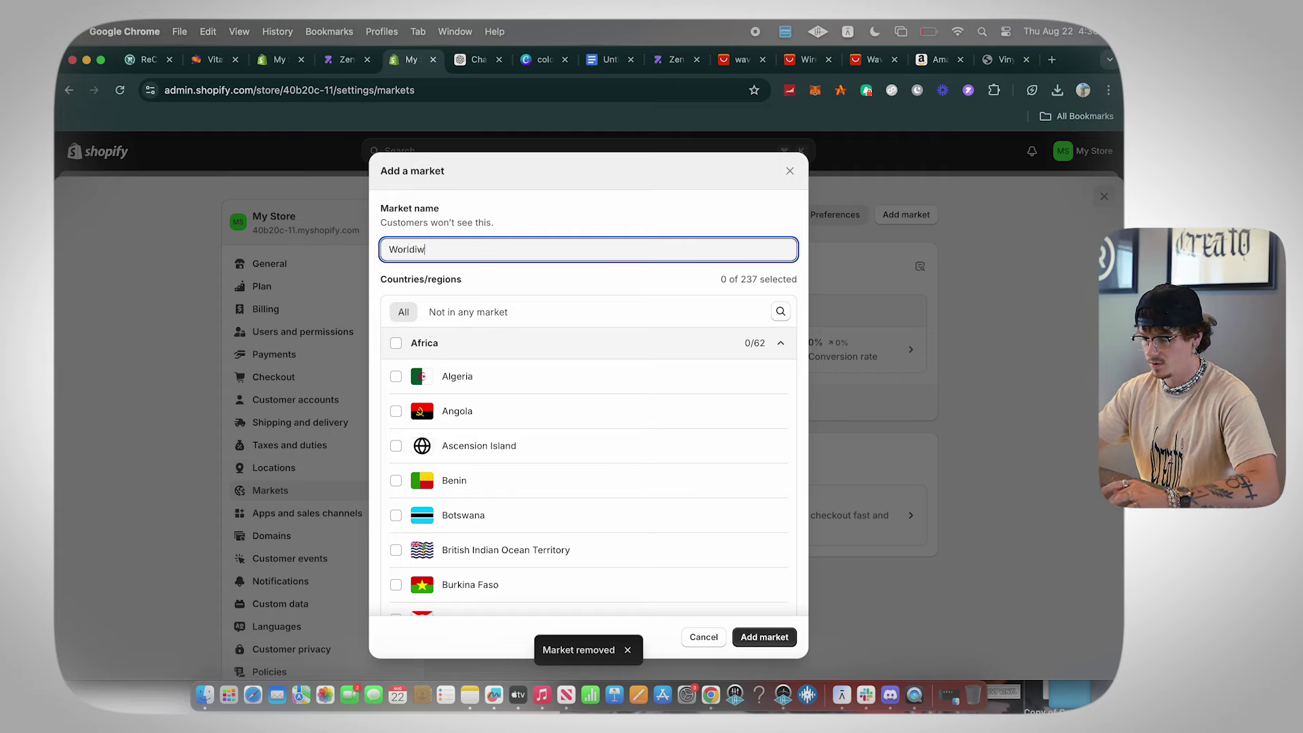
key("BackSpace")
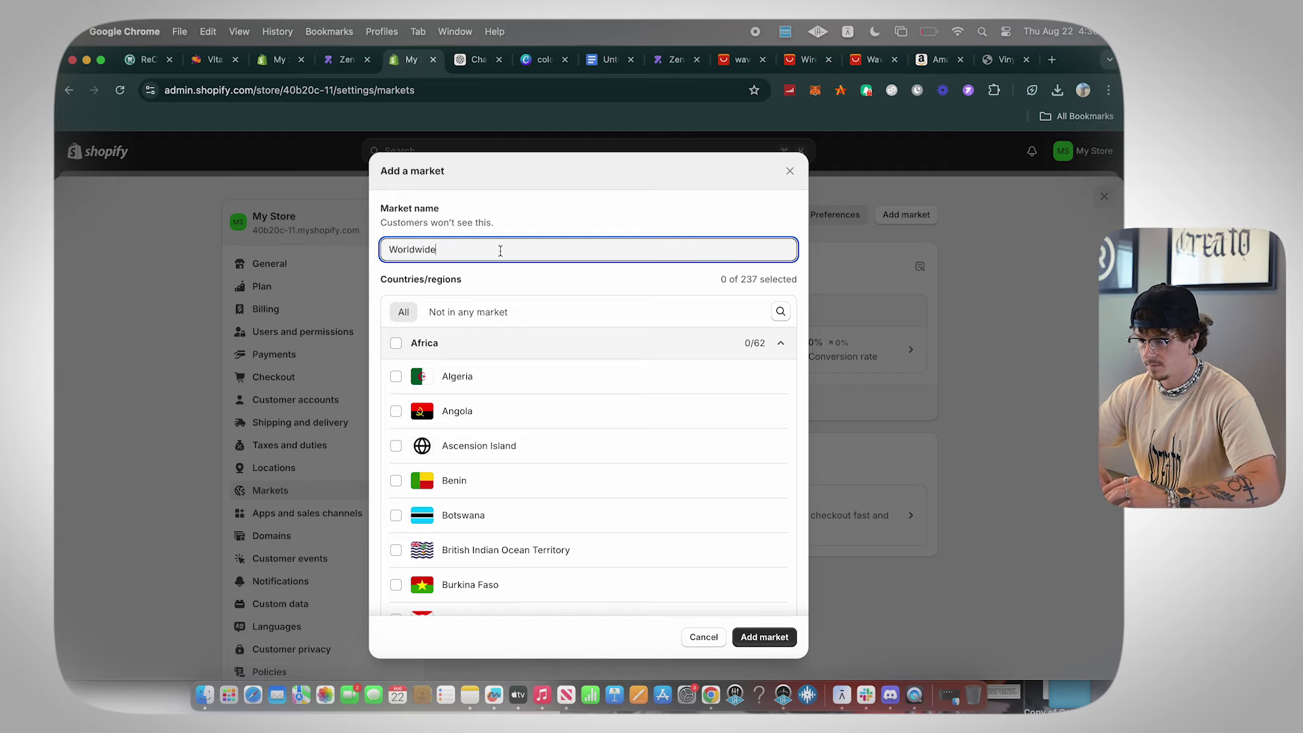
- Include all available countries in Africa, Asia, Europe, North America, Oceania and South America, and add the Worldwide market
left_click(396, 343)
left_click(780, 343)
left_click(397, 376)
left_click(781, 375)
left_click(395, 407)
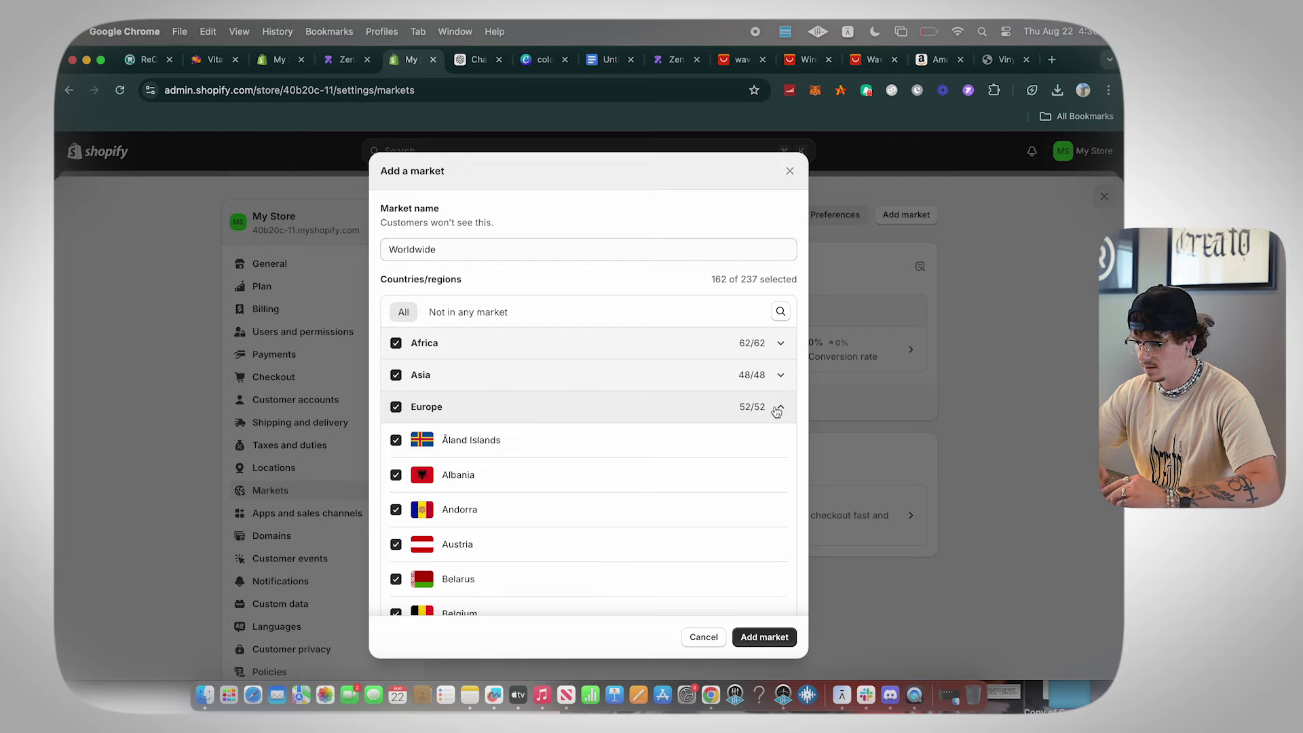
left_click(779, 407)
left_click(445, 438)
left_click(781, 438)
left_click(395, 470)
left_click(780, 470)
left_click(774, 504)
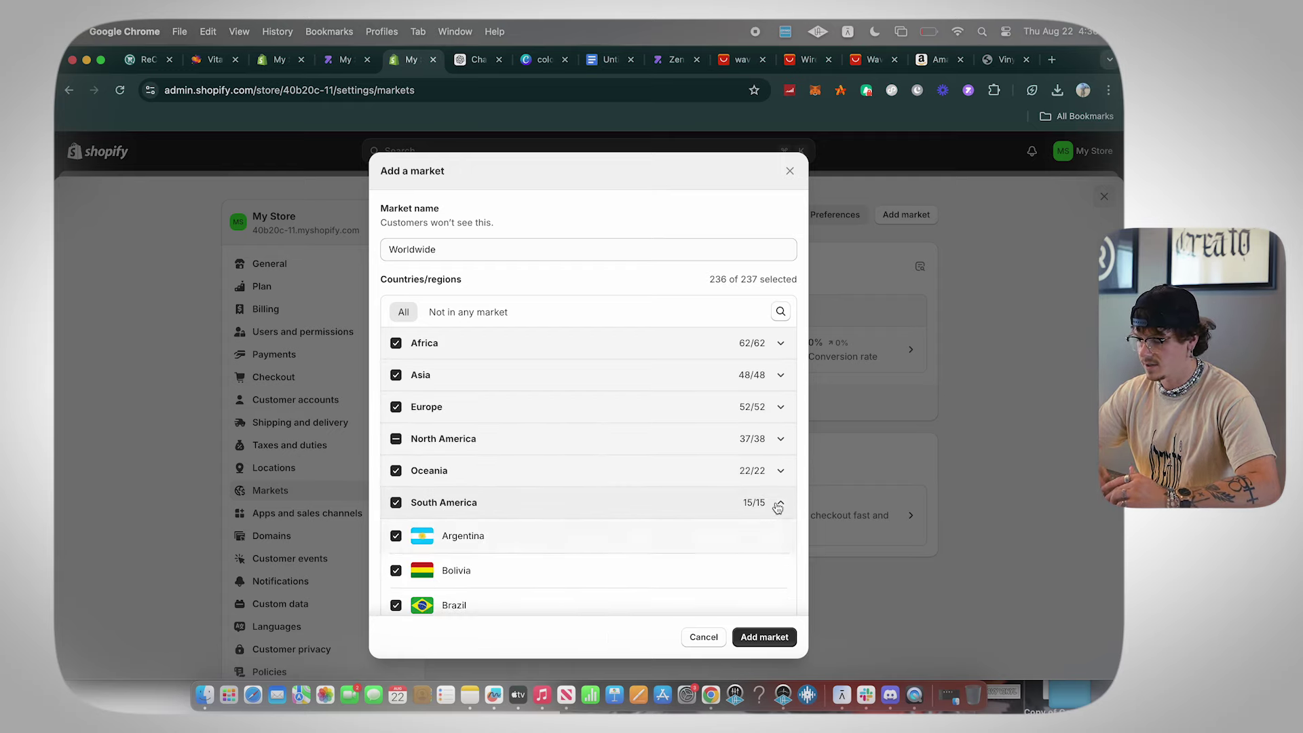
left_click(774, 509)
left_click(779, 594)
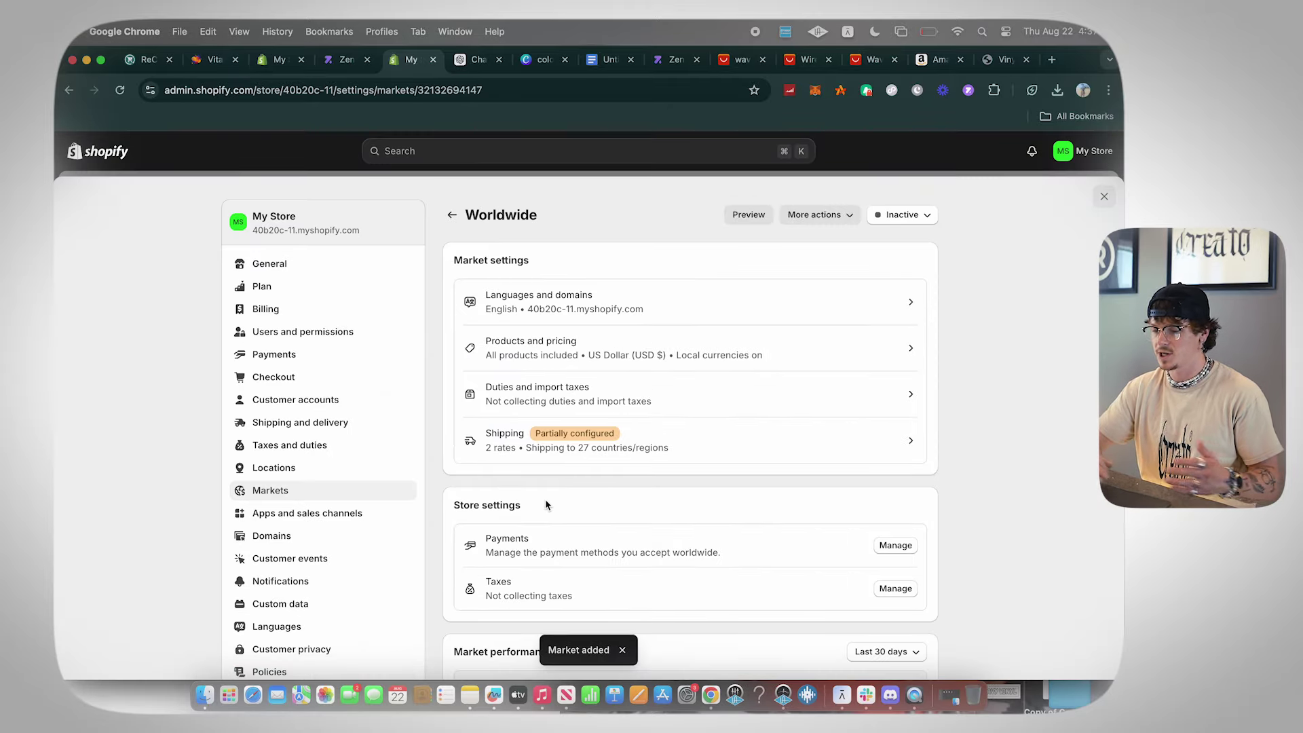
- Open the shipping profile in the Shipping and delivery settings and delete its existing shipping zones, including International
scroll(546, 504, "down", 3)
scroll(546, 503, "up", 3)
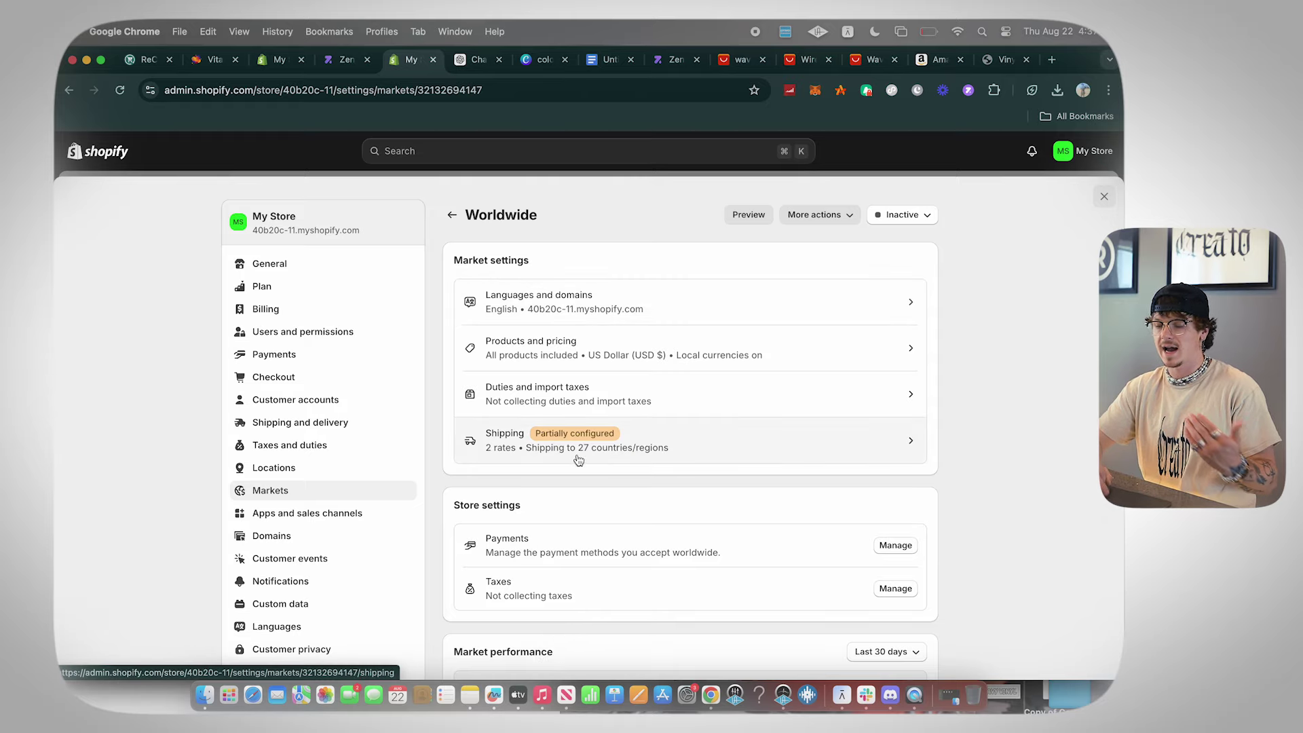
scroll(334, 573, "down", 3)
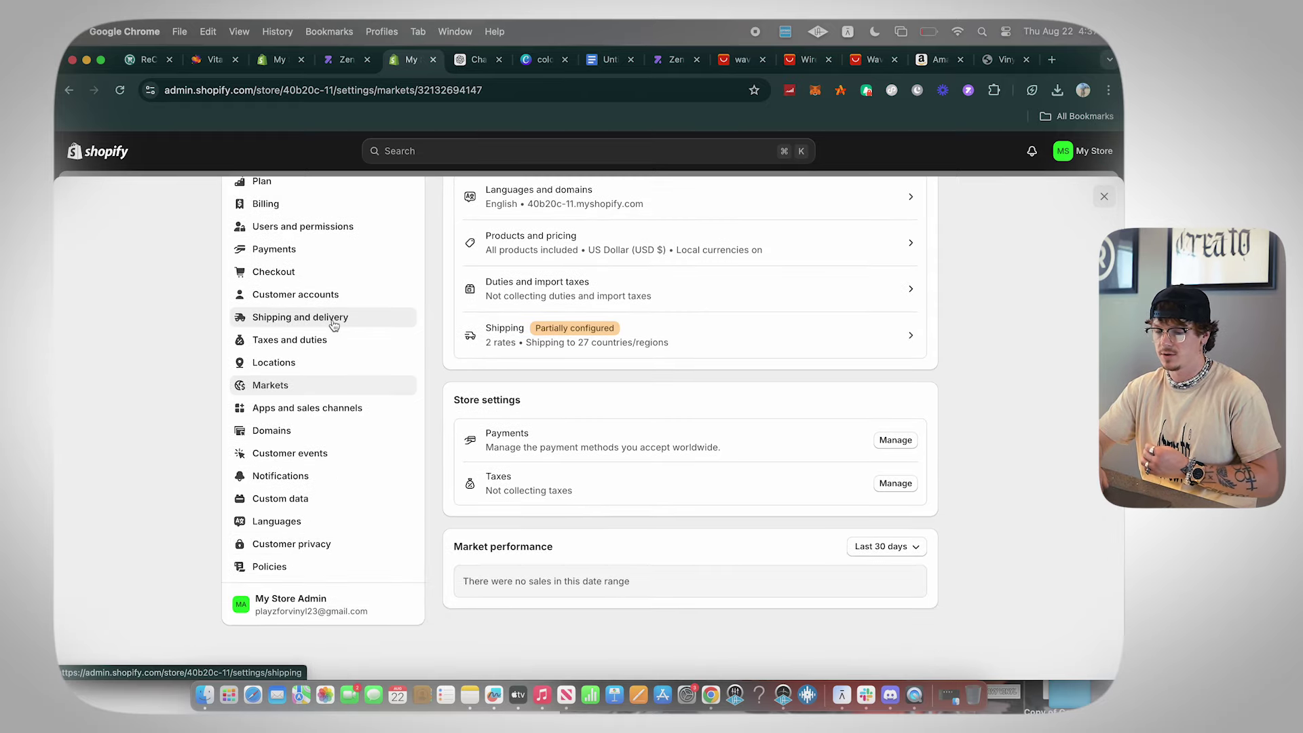
left_click(334, 317)
left_click(746, 366)
scroll(750, 370, "down", 5)
left_click(909, 334)
left_click(885, 381)
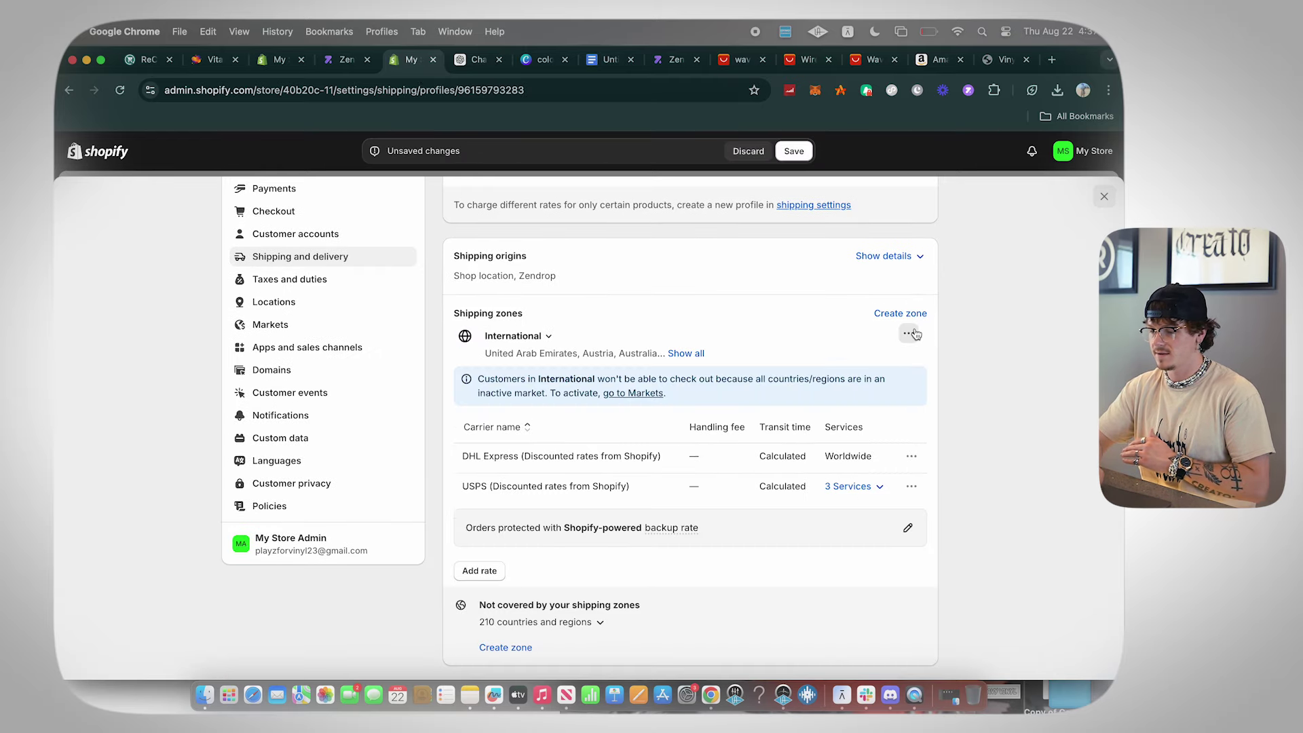
left_click(910, 334)
left_click(889, 381)
- Create a shipping zone named Worldwide that covers every country and region, including all of Africa, Asia, Europe and North America
scroll(830, 515, "up", 1)
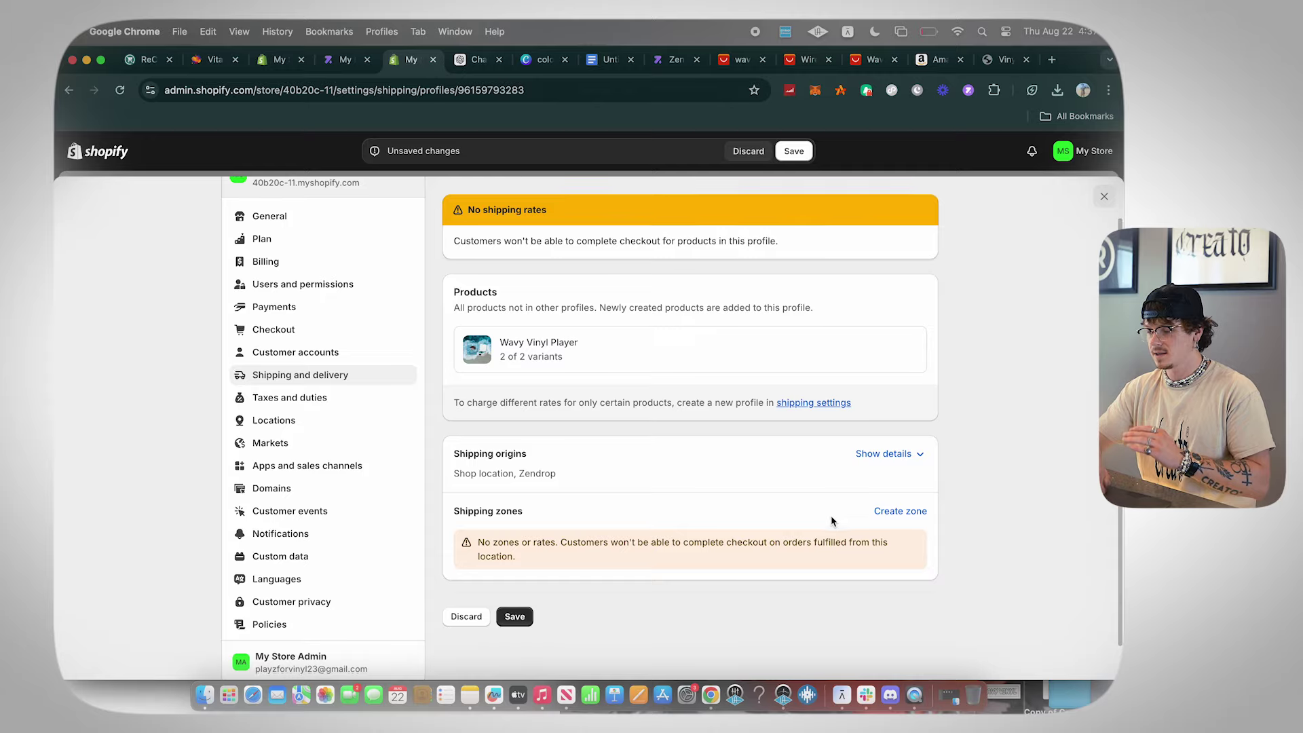
left_click(911, 514)
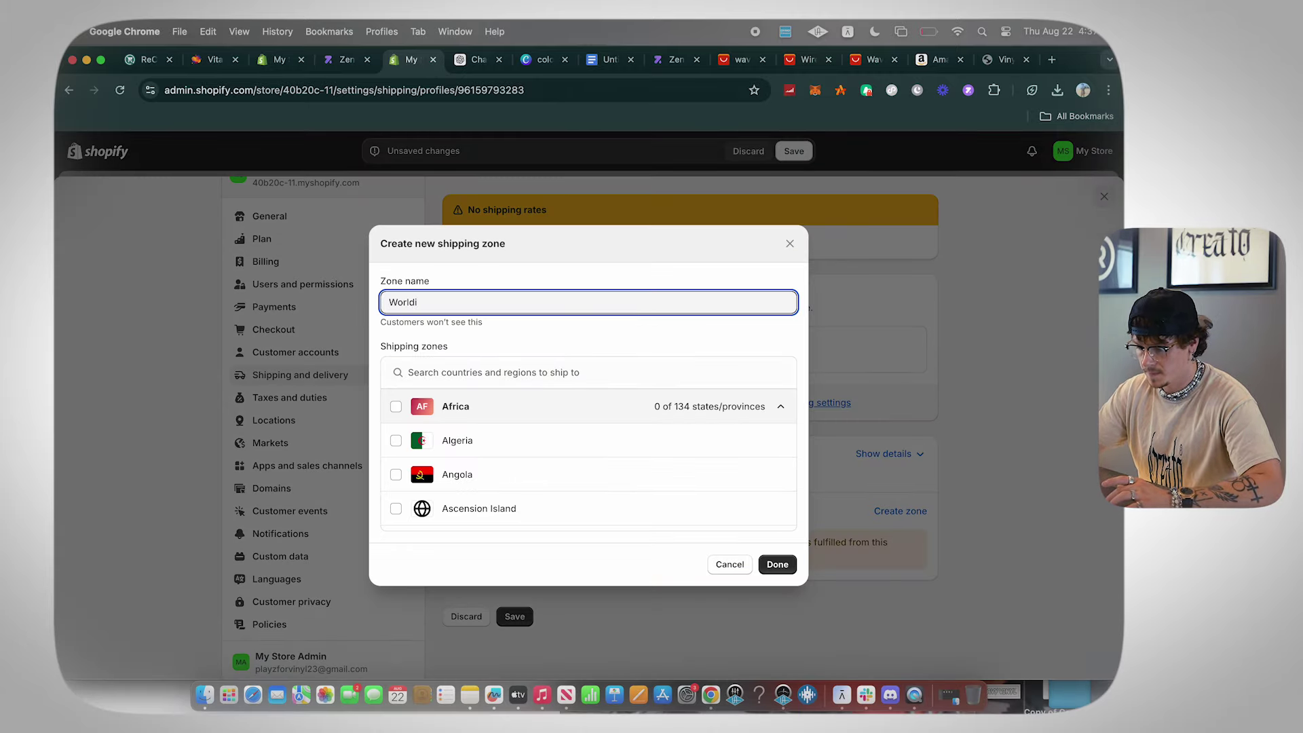
left_click(396, 406)
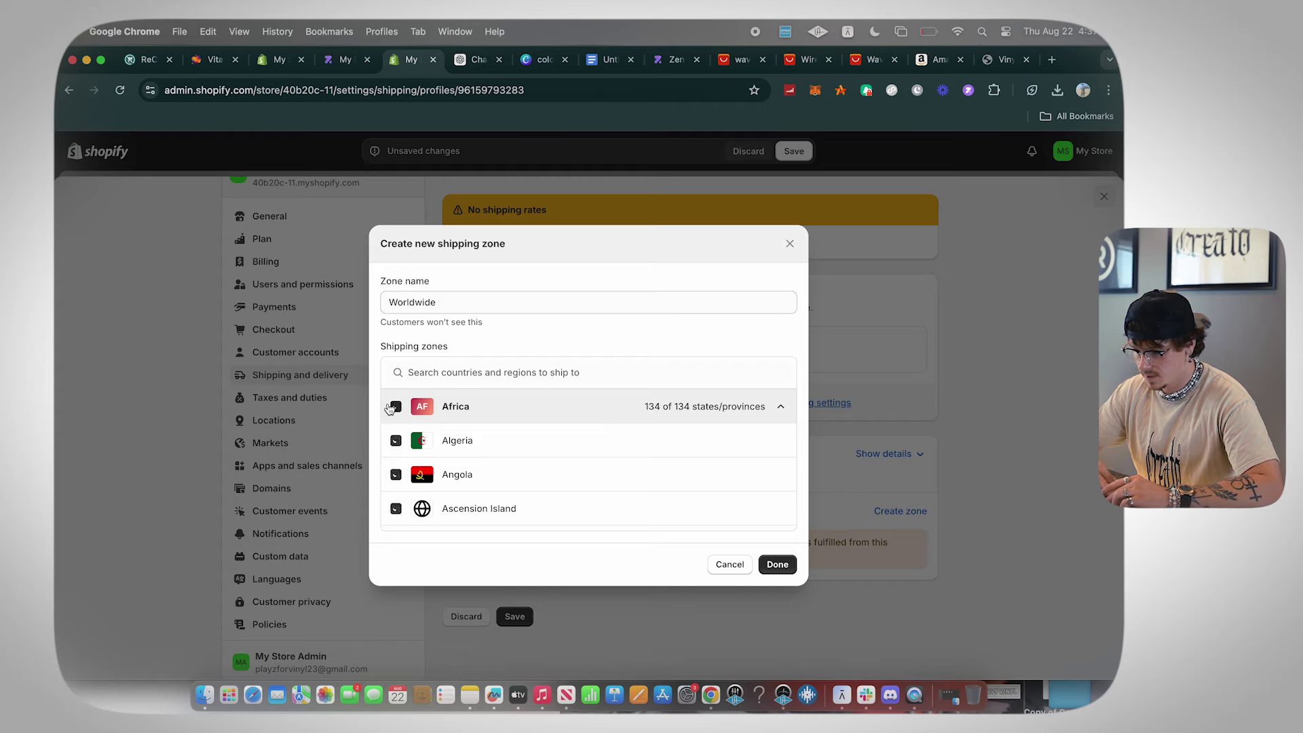
left_click(763, 407)
left_click(395, 440)
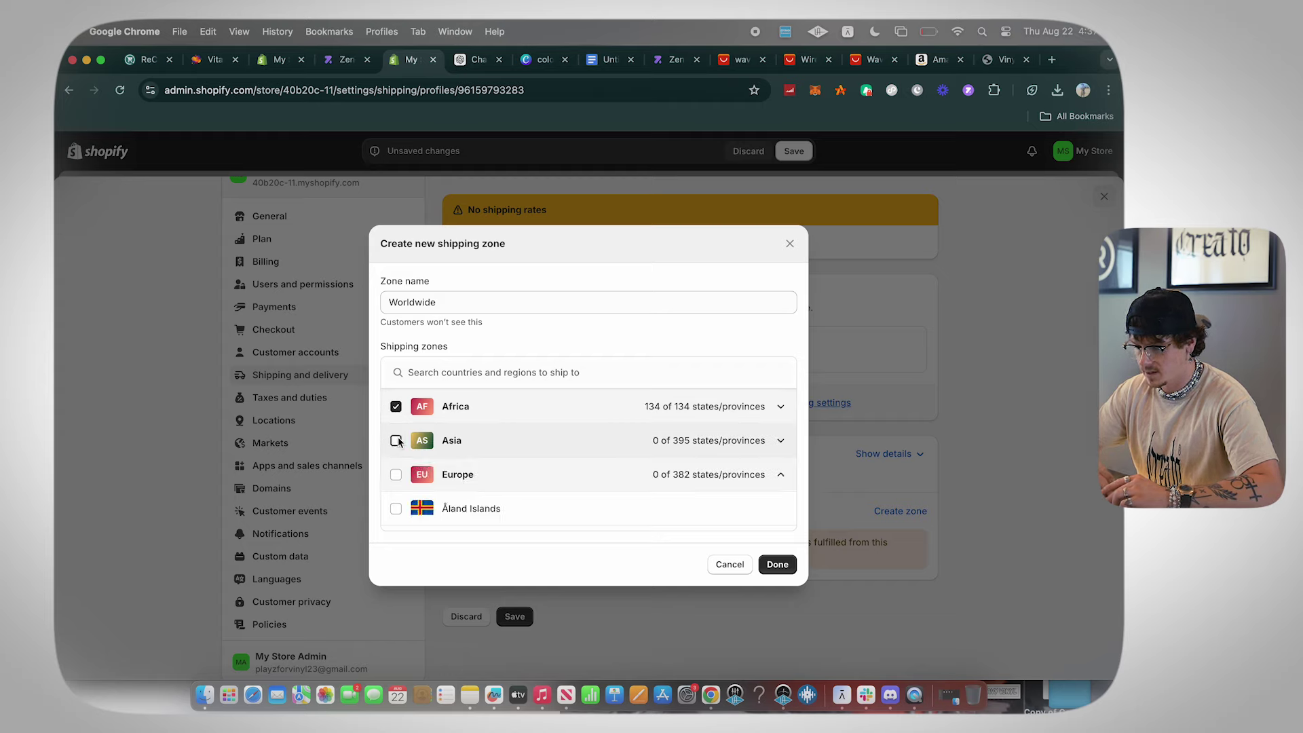
left_click(395, 474)
left_click(781, 475)
left_click(396, 505)
scroll(645, 450, "down", 2)
scroll(646, 454, "down", 7)
scroll(617, 442, "up", 5)
scroll(679, 468, "down", 2)
scroll(730, 482, "down", 2)
scroll(730, 482, "up", 8)
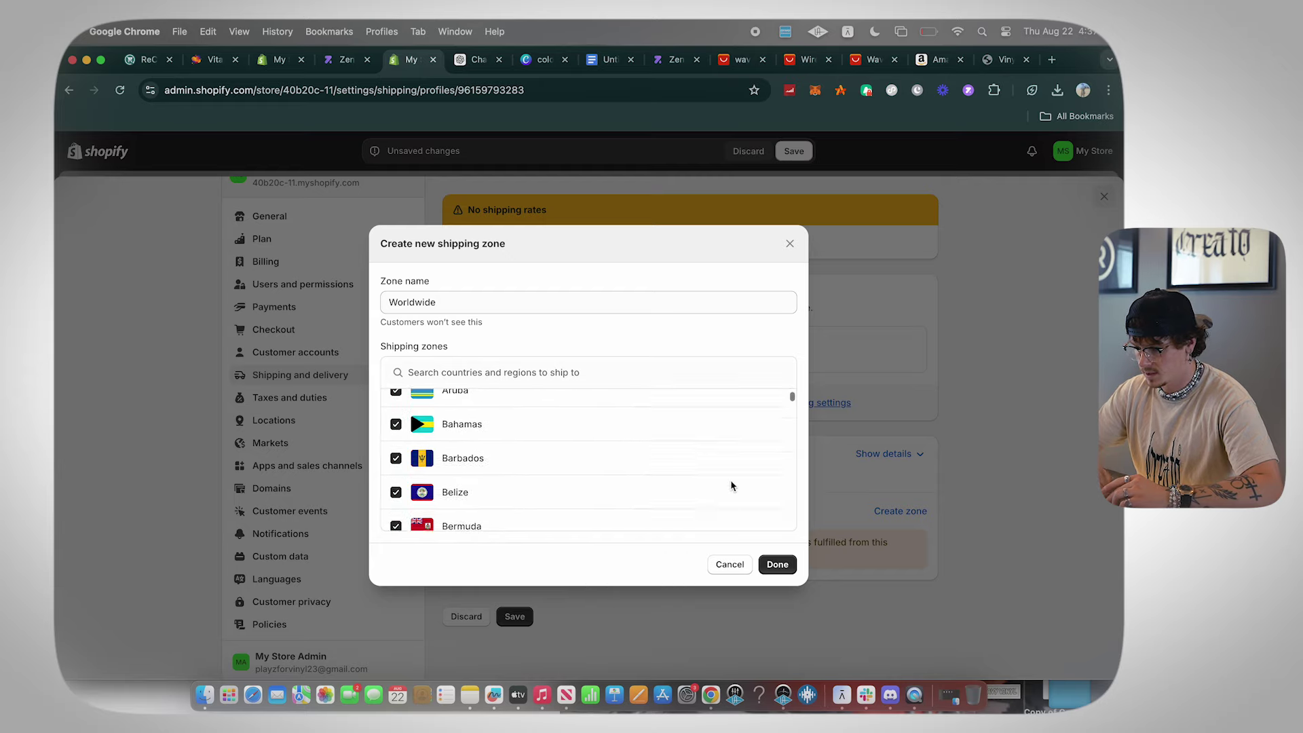
left_click(782, 483)
scroll(629, 486, "up", 1)
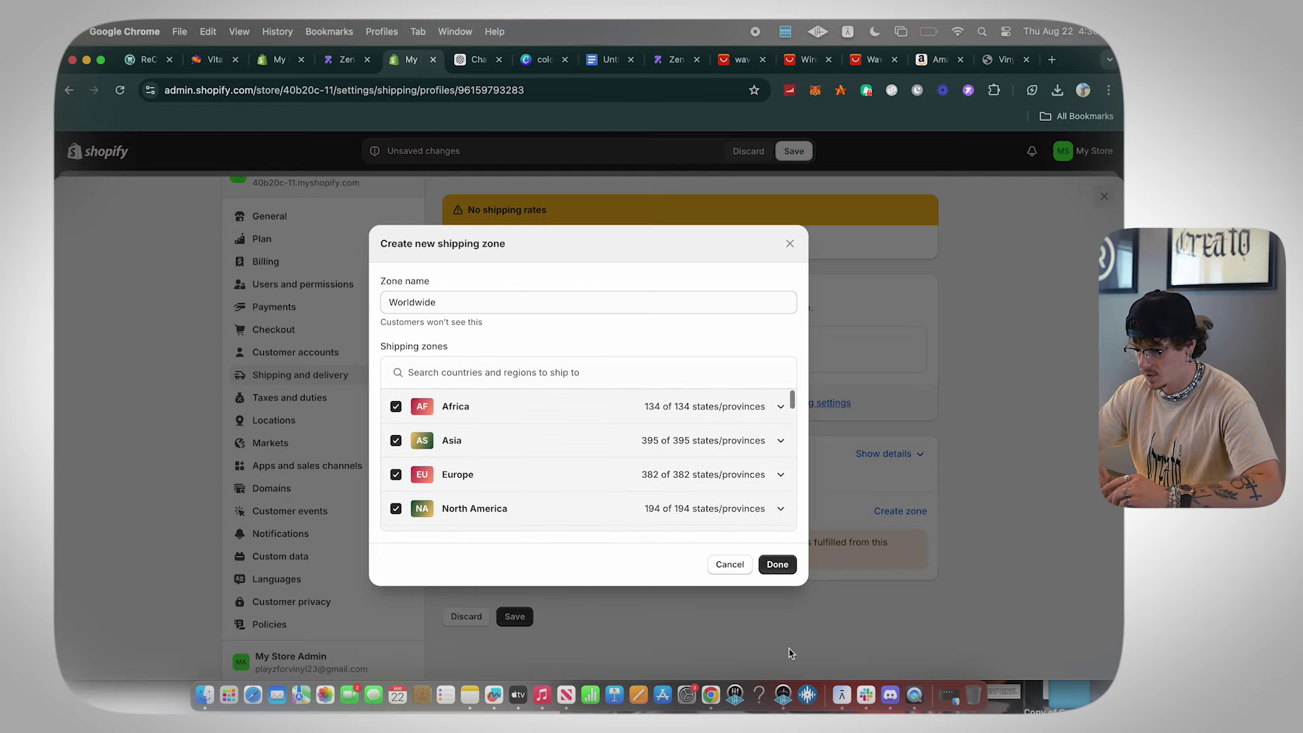
left_click(777, 566)
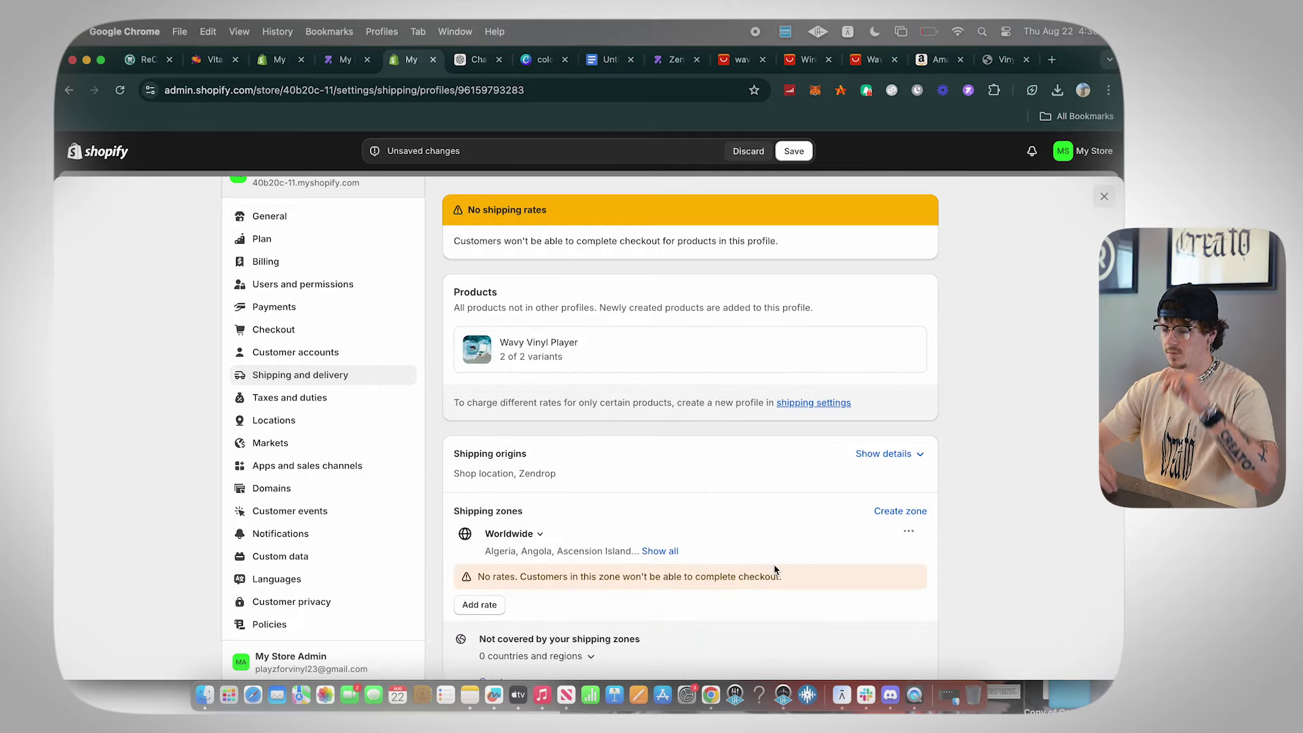
- Add a free custom flat rate named "FREE VIP Ensured Shipping" to the Worldwide shipping zone and save the profile
scroll(678, 543, "down", 3)
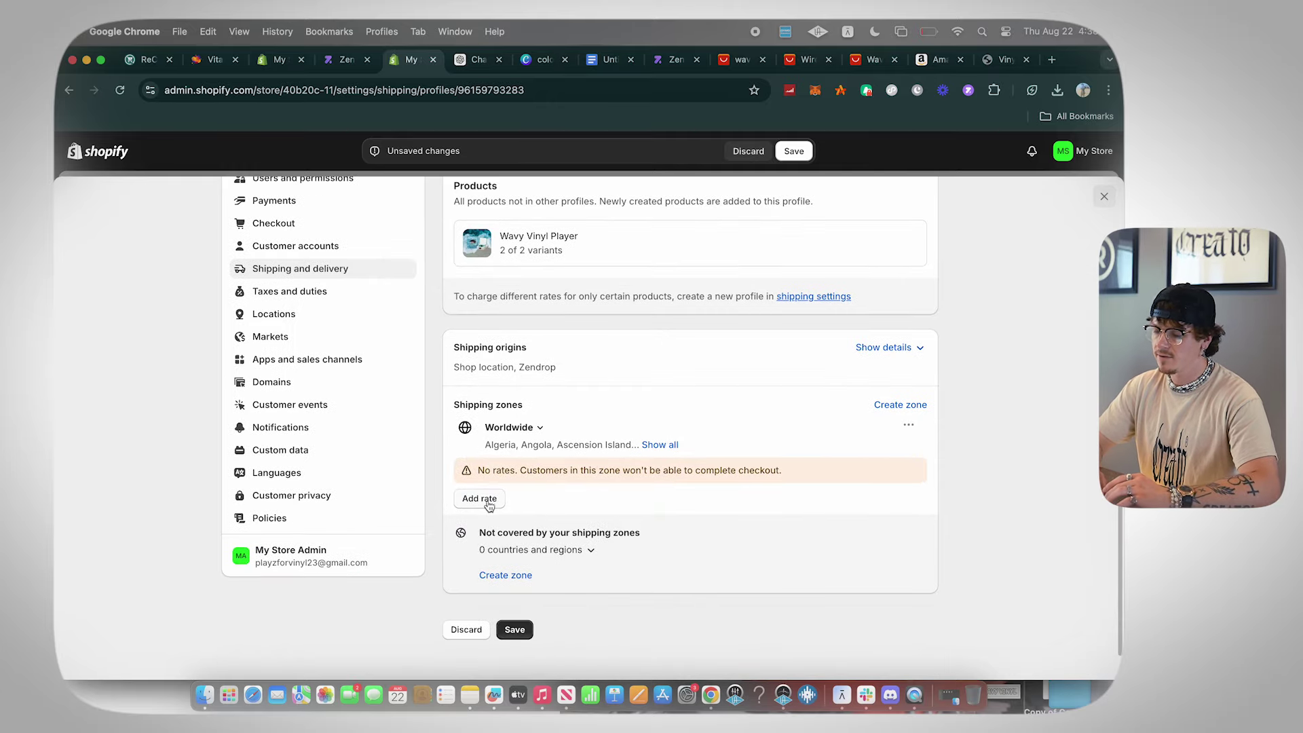
left_click(483, 500)
left_click(451, 356)
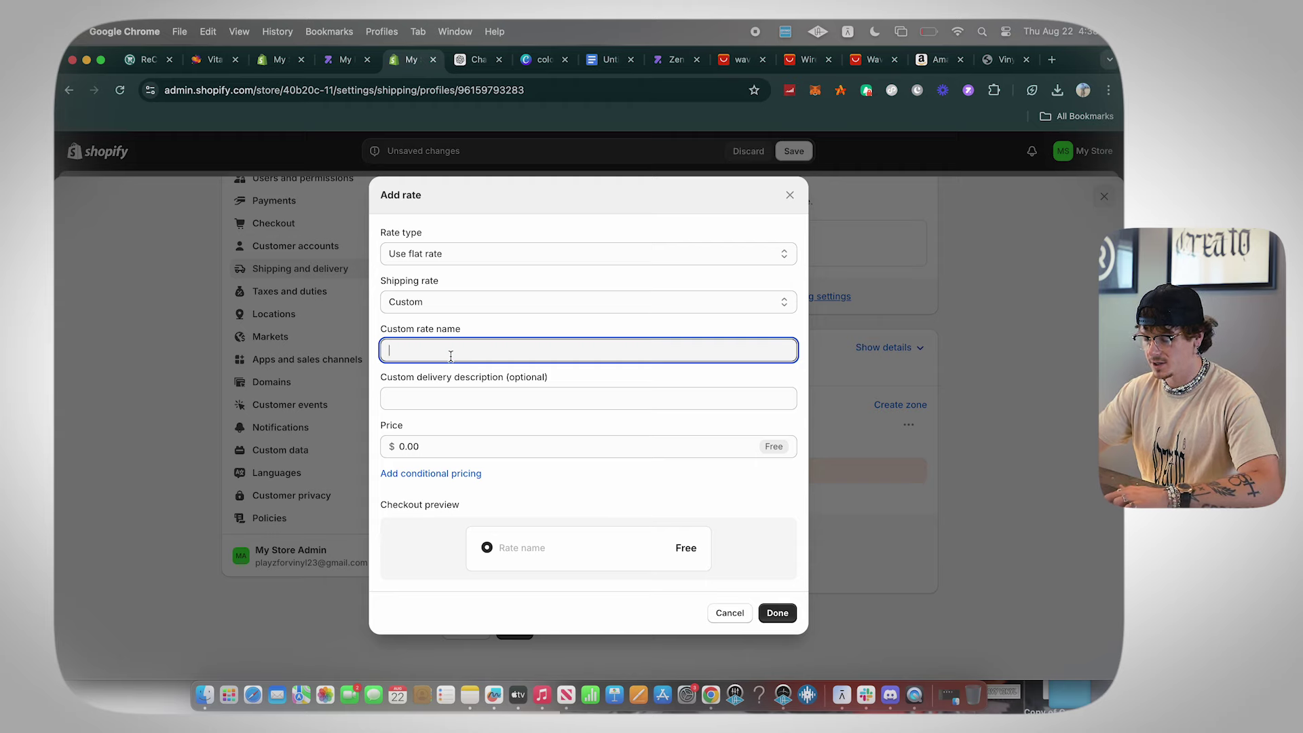
type("FREE VIP ENsured Shipping")
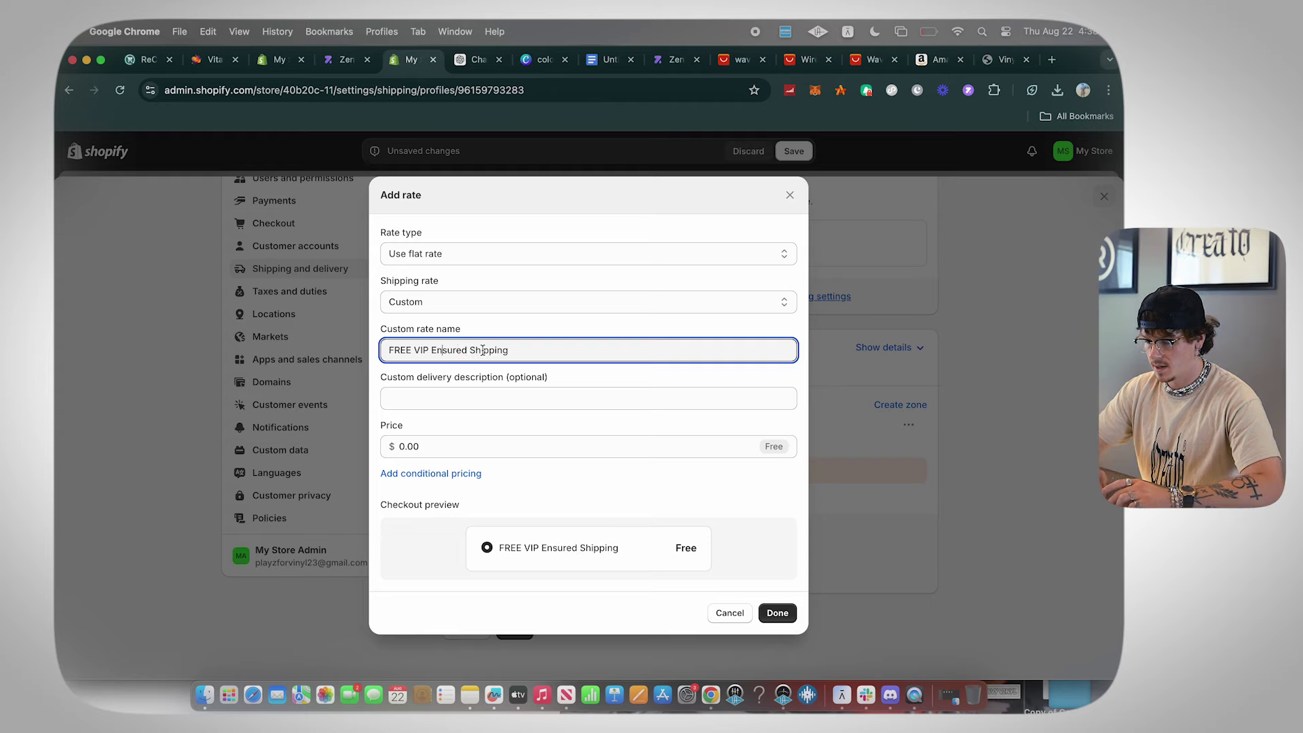
left_click(459, 440)
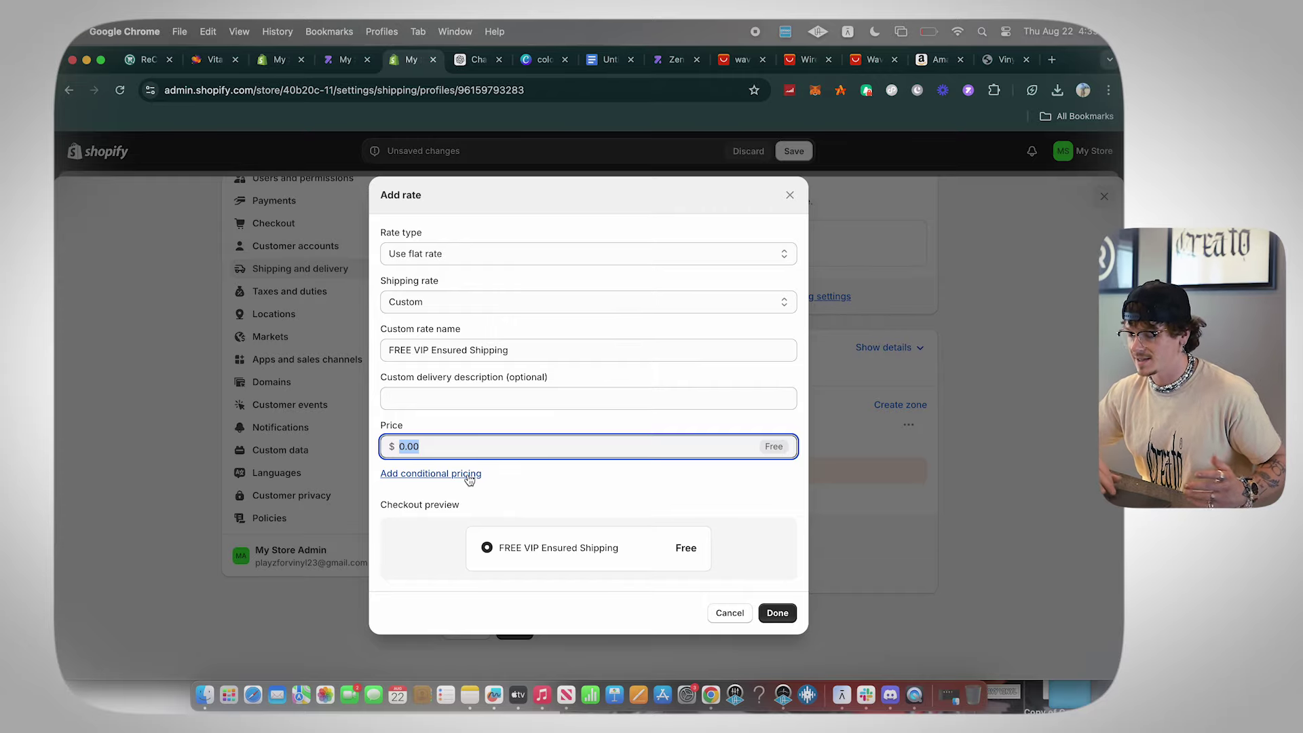
left_click(774, 613)
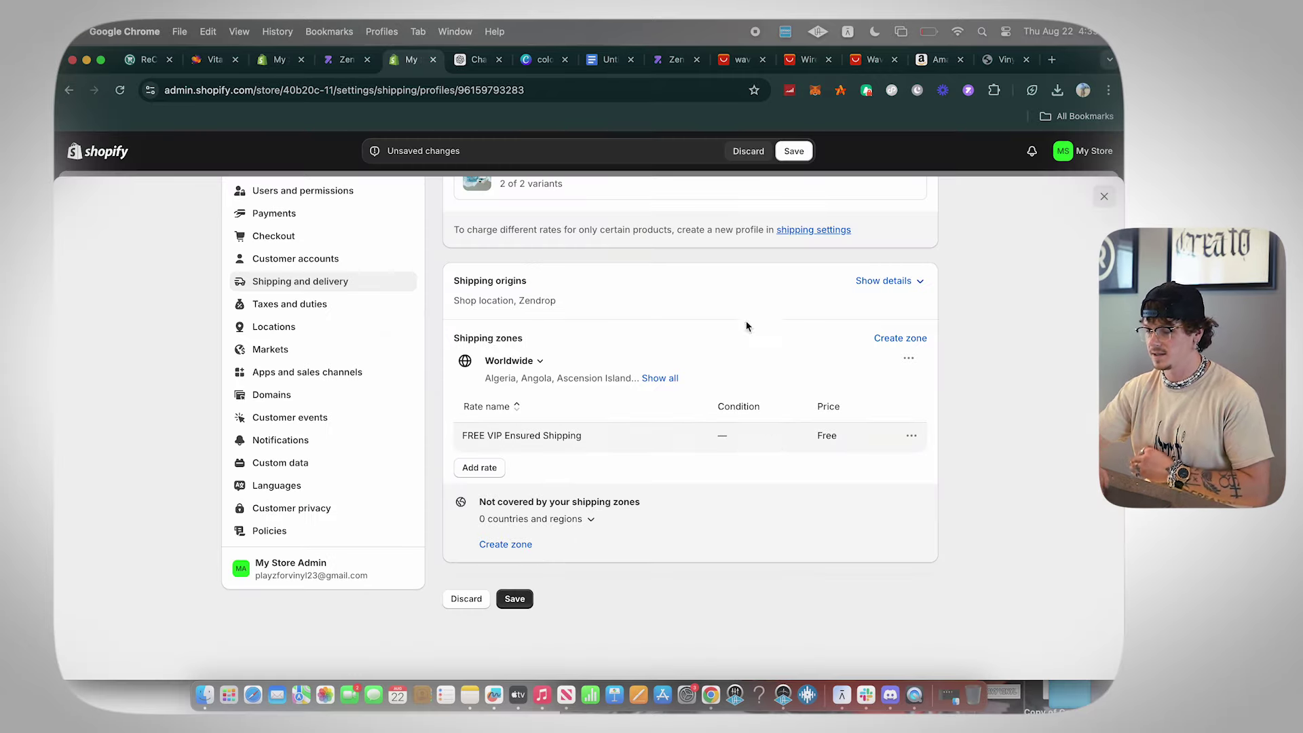
left_click(794, 152)
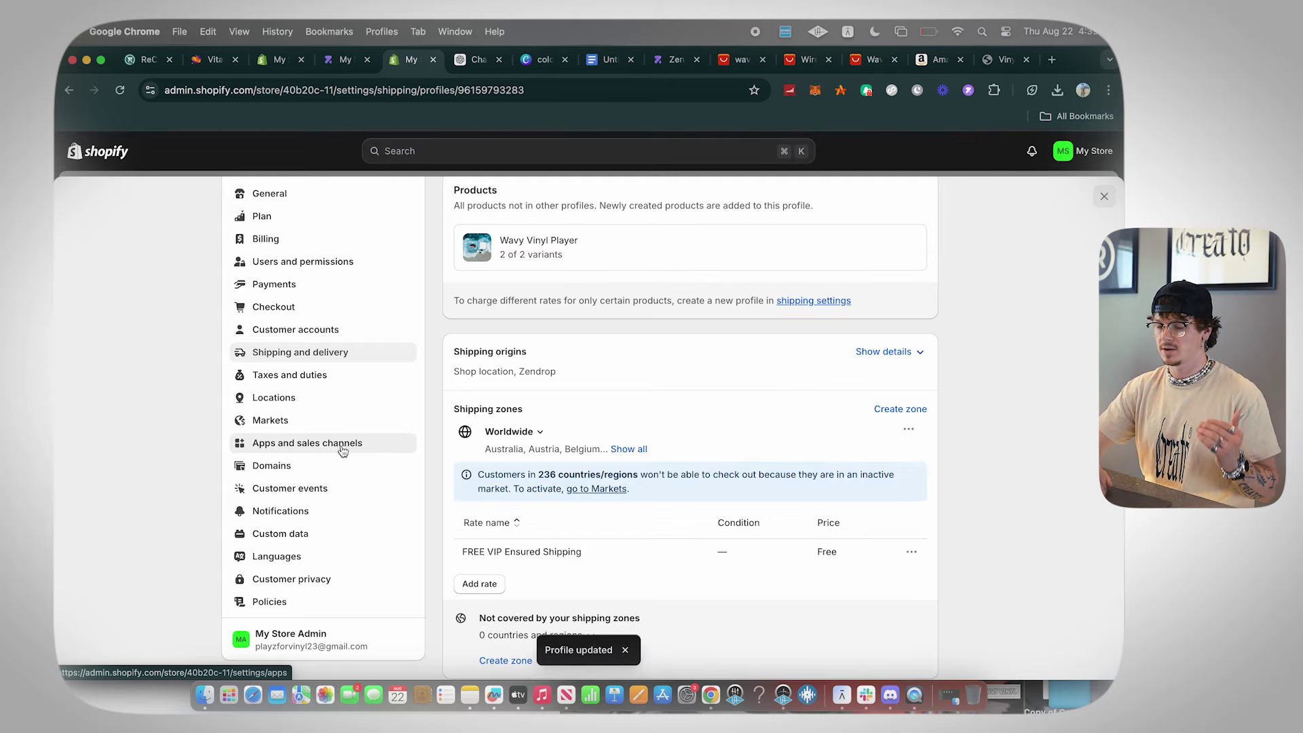
- Open the Worldwide market in the Markets settings, set its status to Active and save
left_click(326, 422)
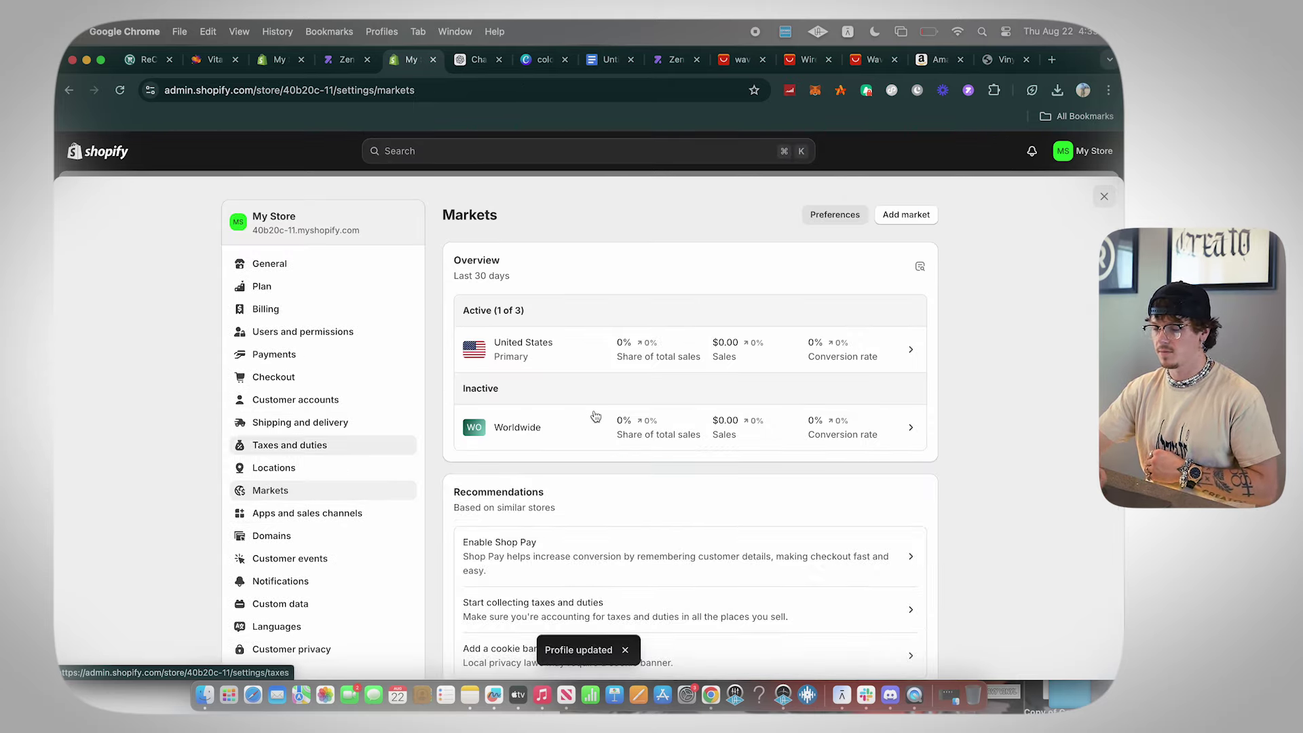
left_click(604, 429)
left_click(910, 215)
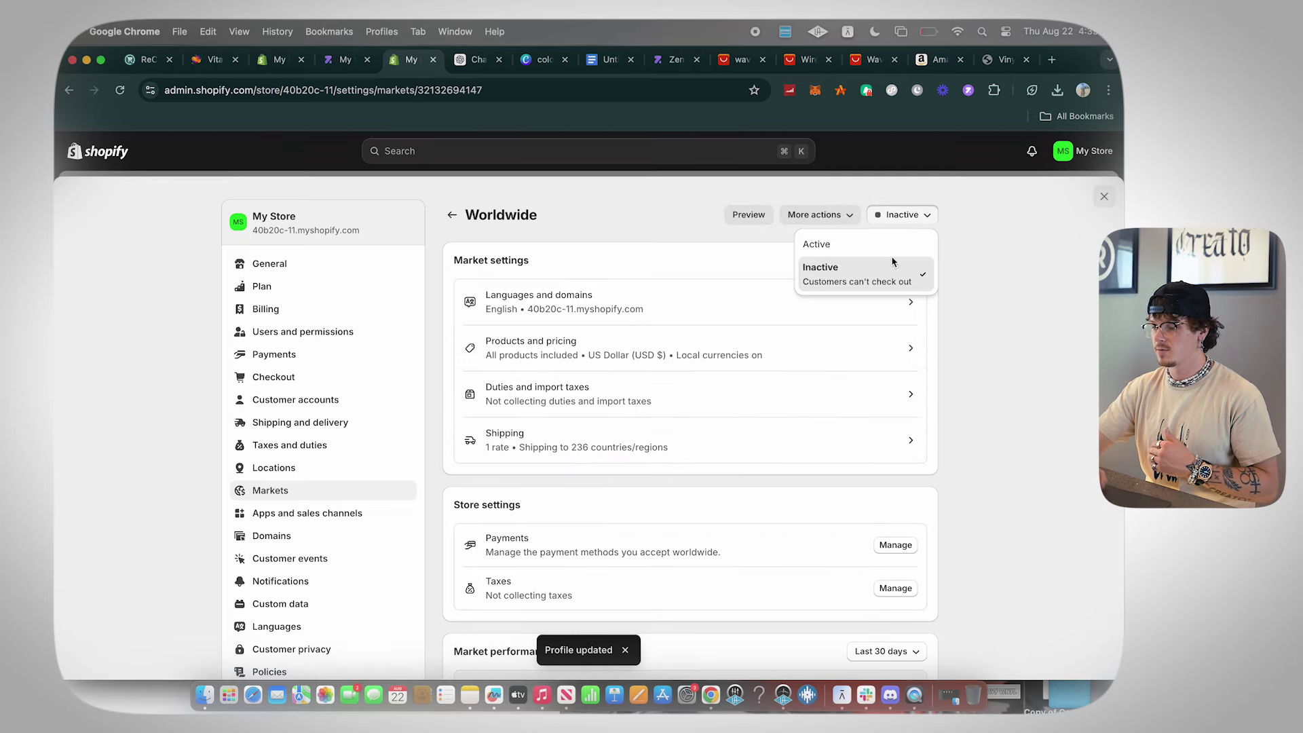
left_click(835, 246)
scroll(816, 458, "down", 3)
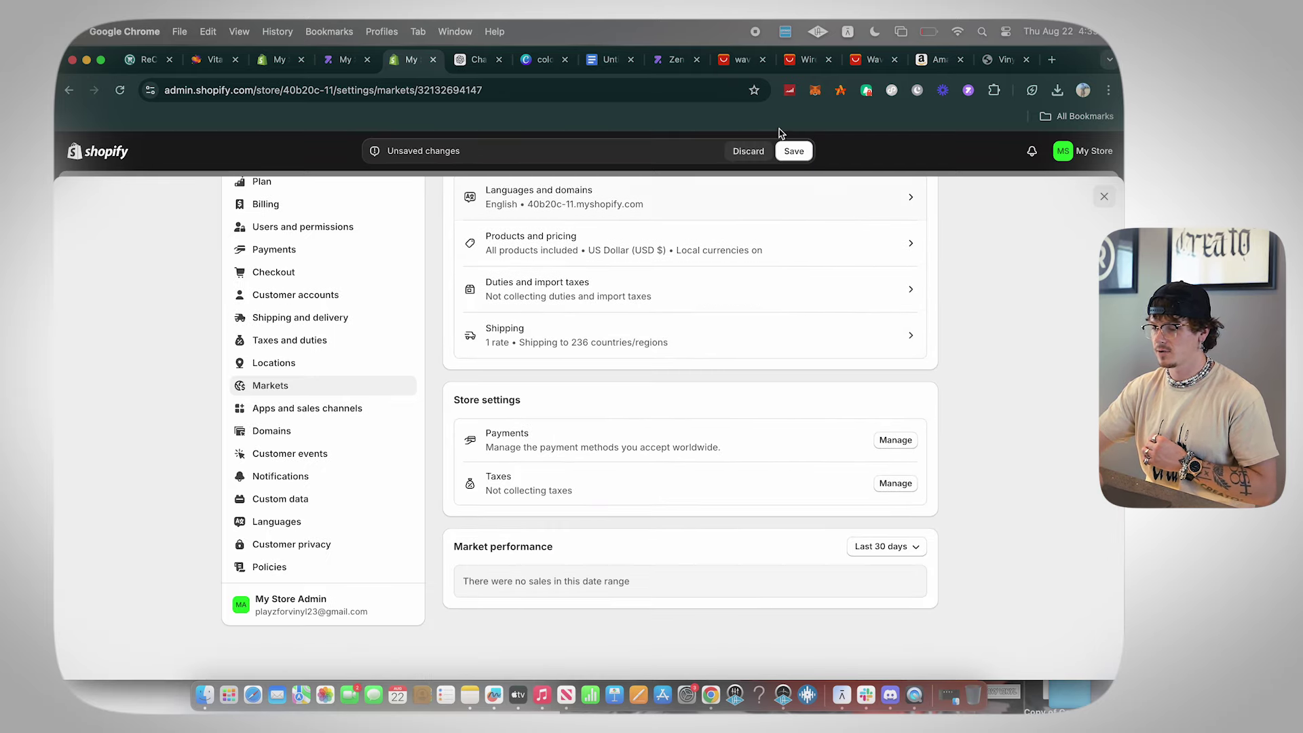
left_click(793, 153)
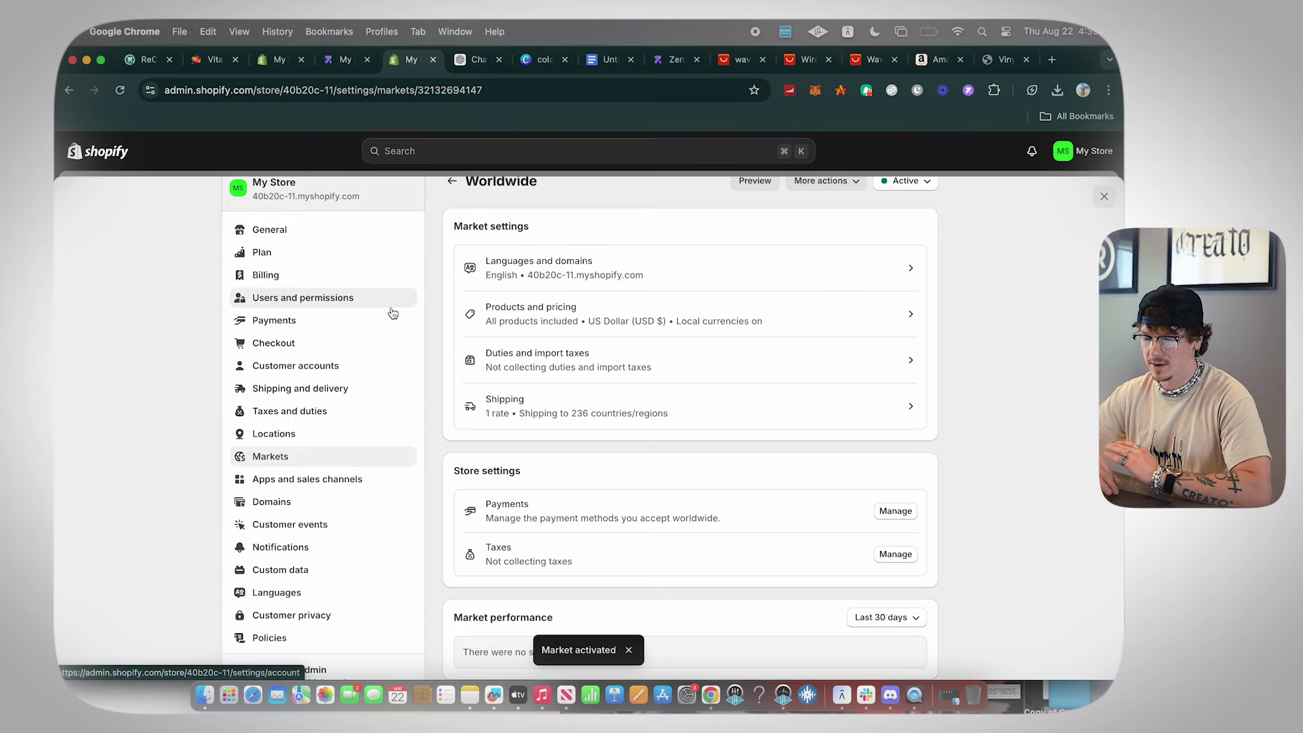
- Open the store's Payments settings and review the Shopify Payments and PayPal setup options
scroll(326, 297, "down", 2)
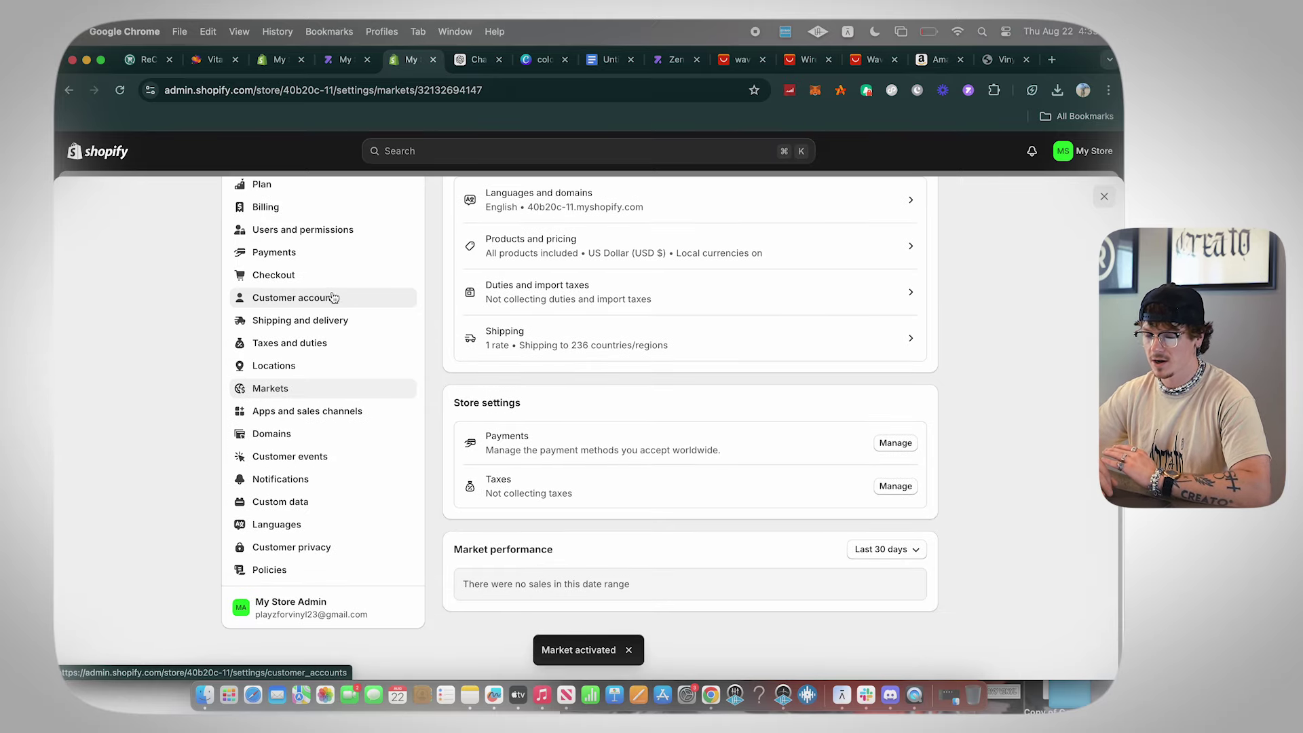
left_click(326, 253)
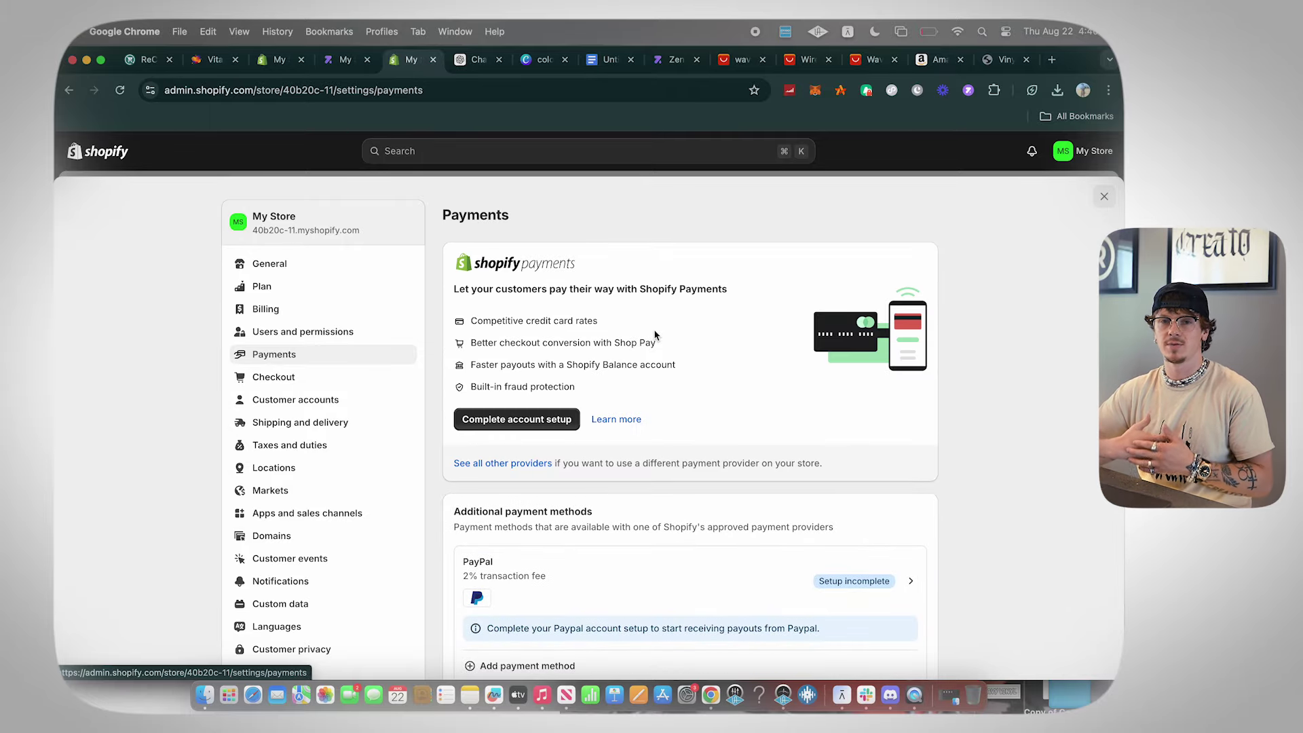
scroll(655, 335, "down", 2)
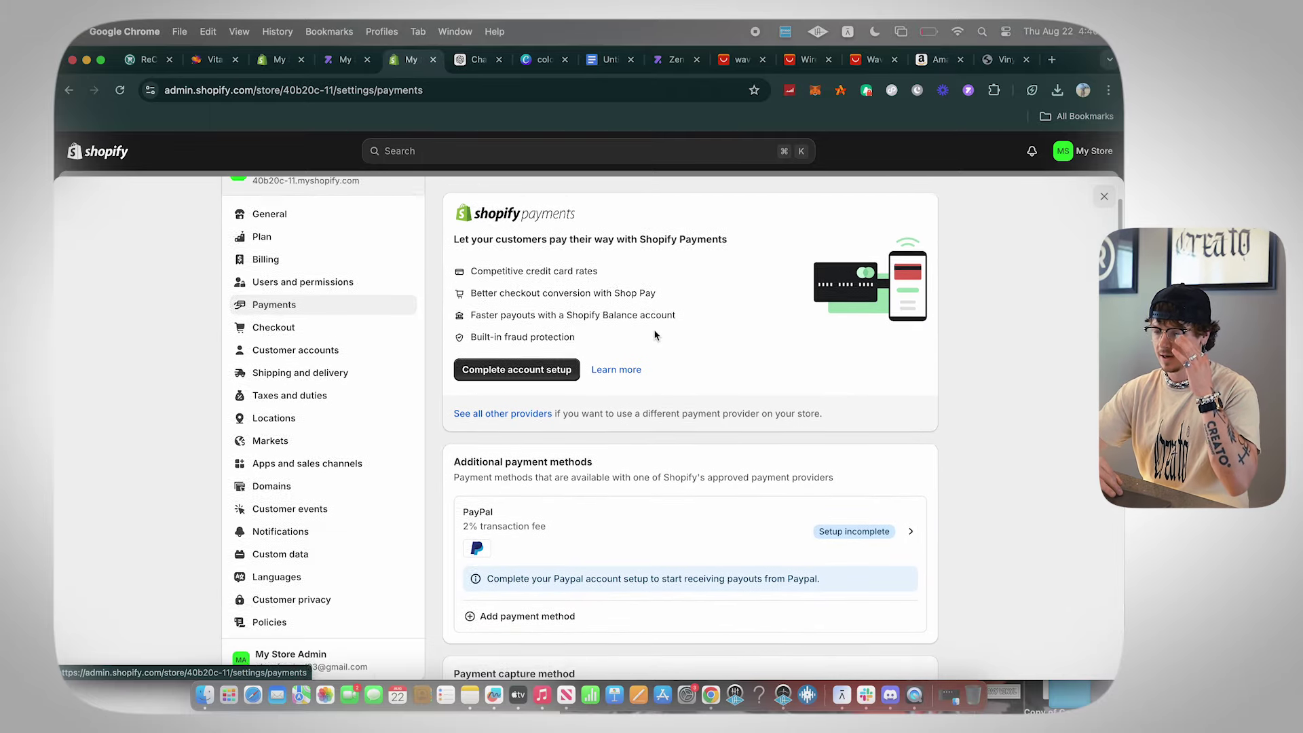
scroll(654, 331, "up", 2)
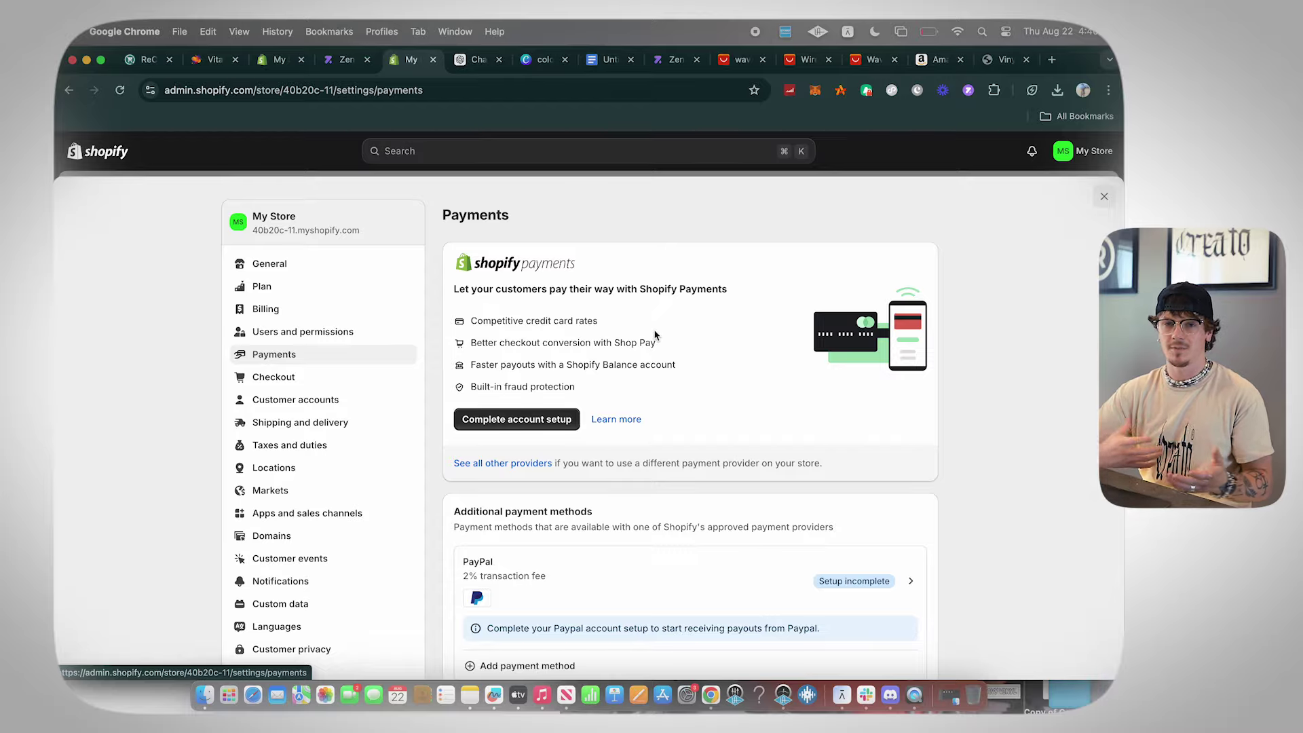